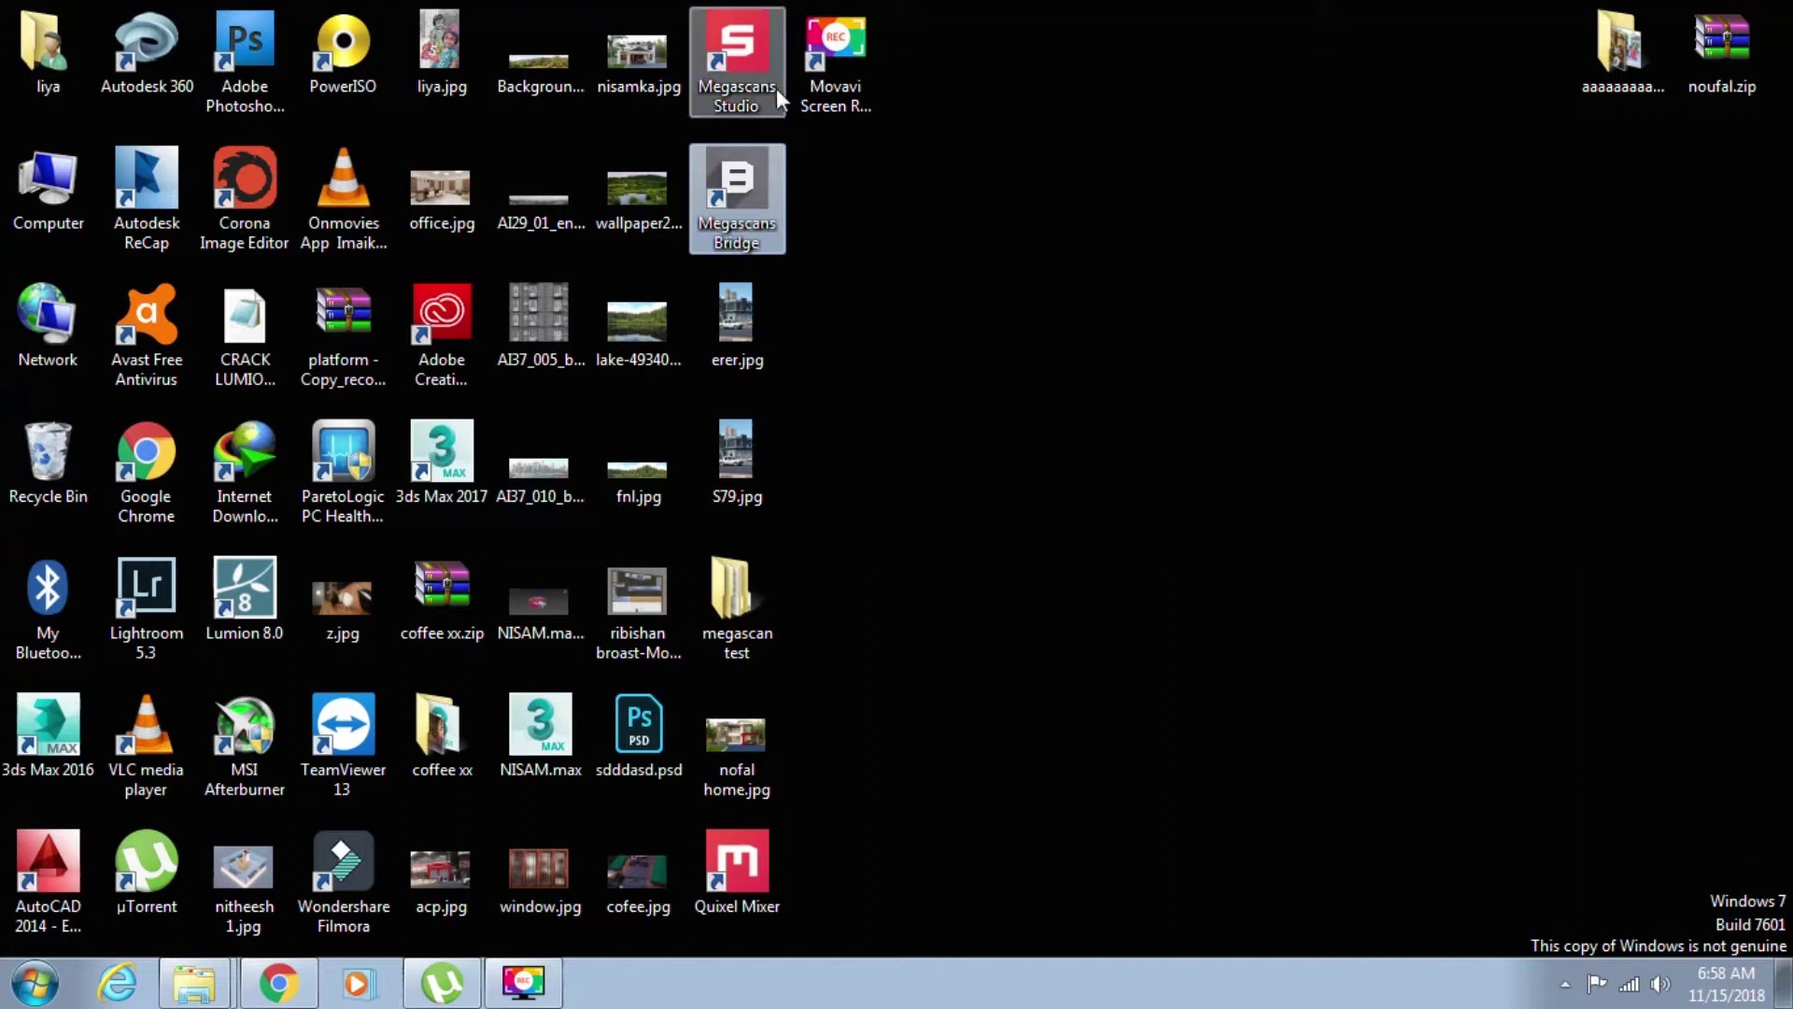
{"action": "left_click", "coordinate": [751, 93]}
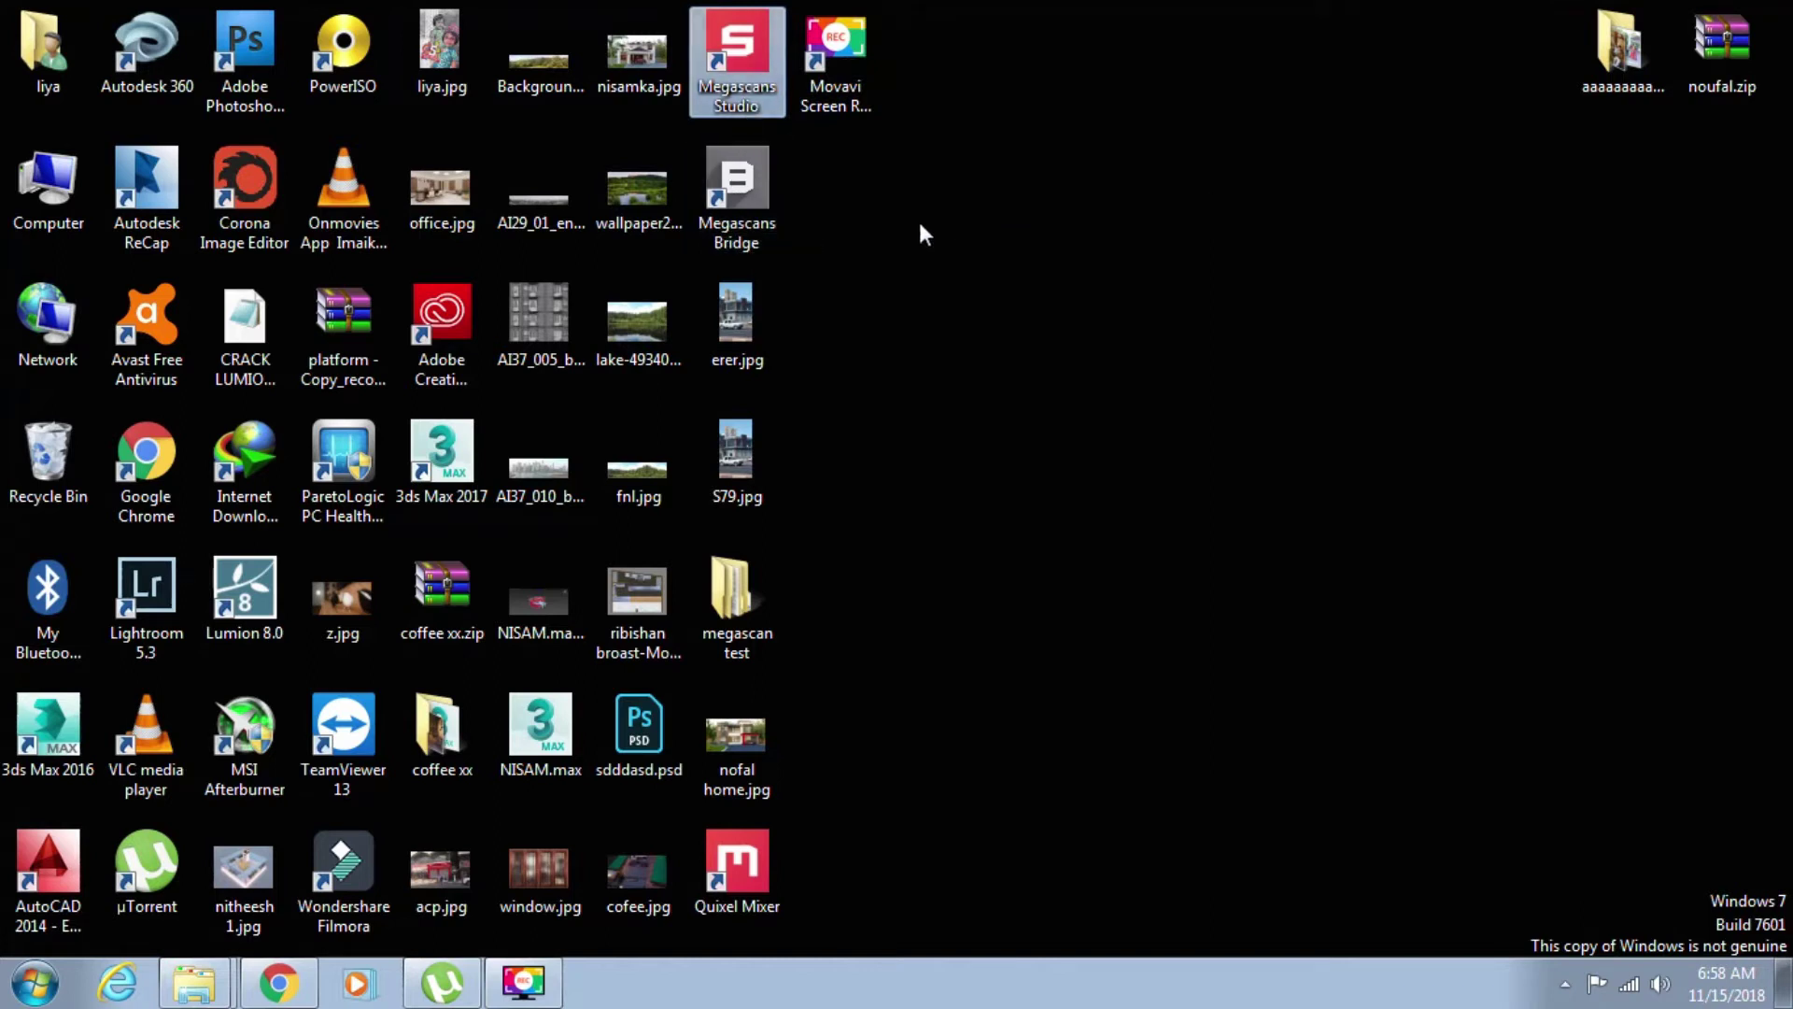
{"action": "left_click", "coordinate": [794, 204]}
{"action": "right_click", "coordinate": [878, 251]}
{"action": "left_click", "coordinate": [944, 327]}
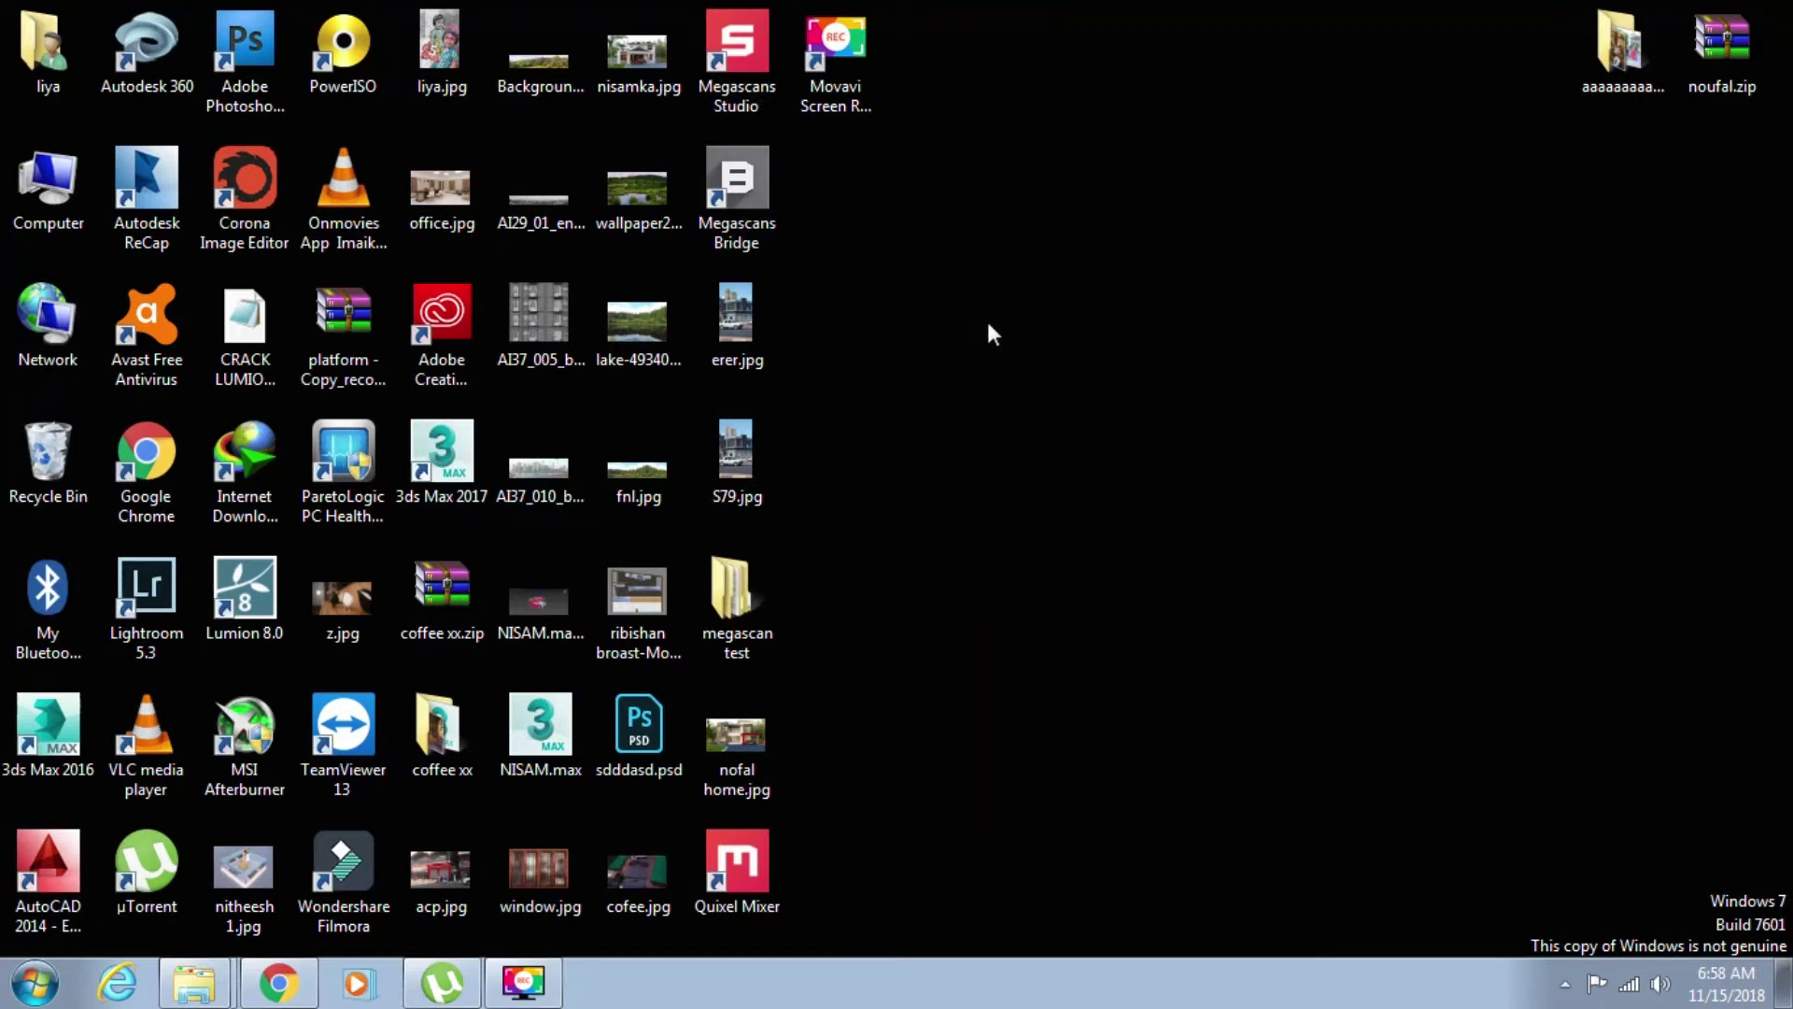
- Copy BridgeConnection.ms from the Bridge_Data\Support folder of the Megascans Bridge installation
{"action": "right_click", "coordinate": [754, 205]}
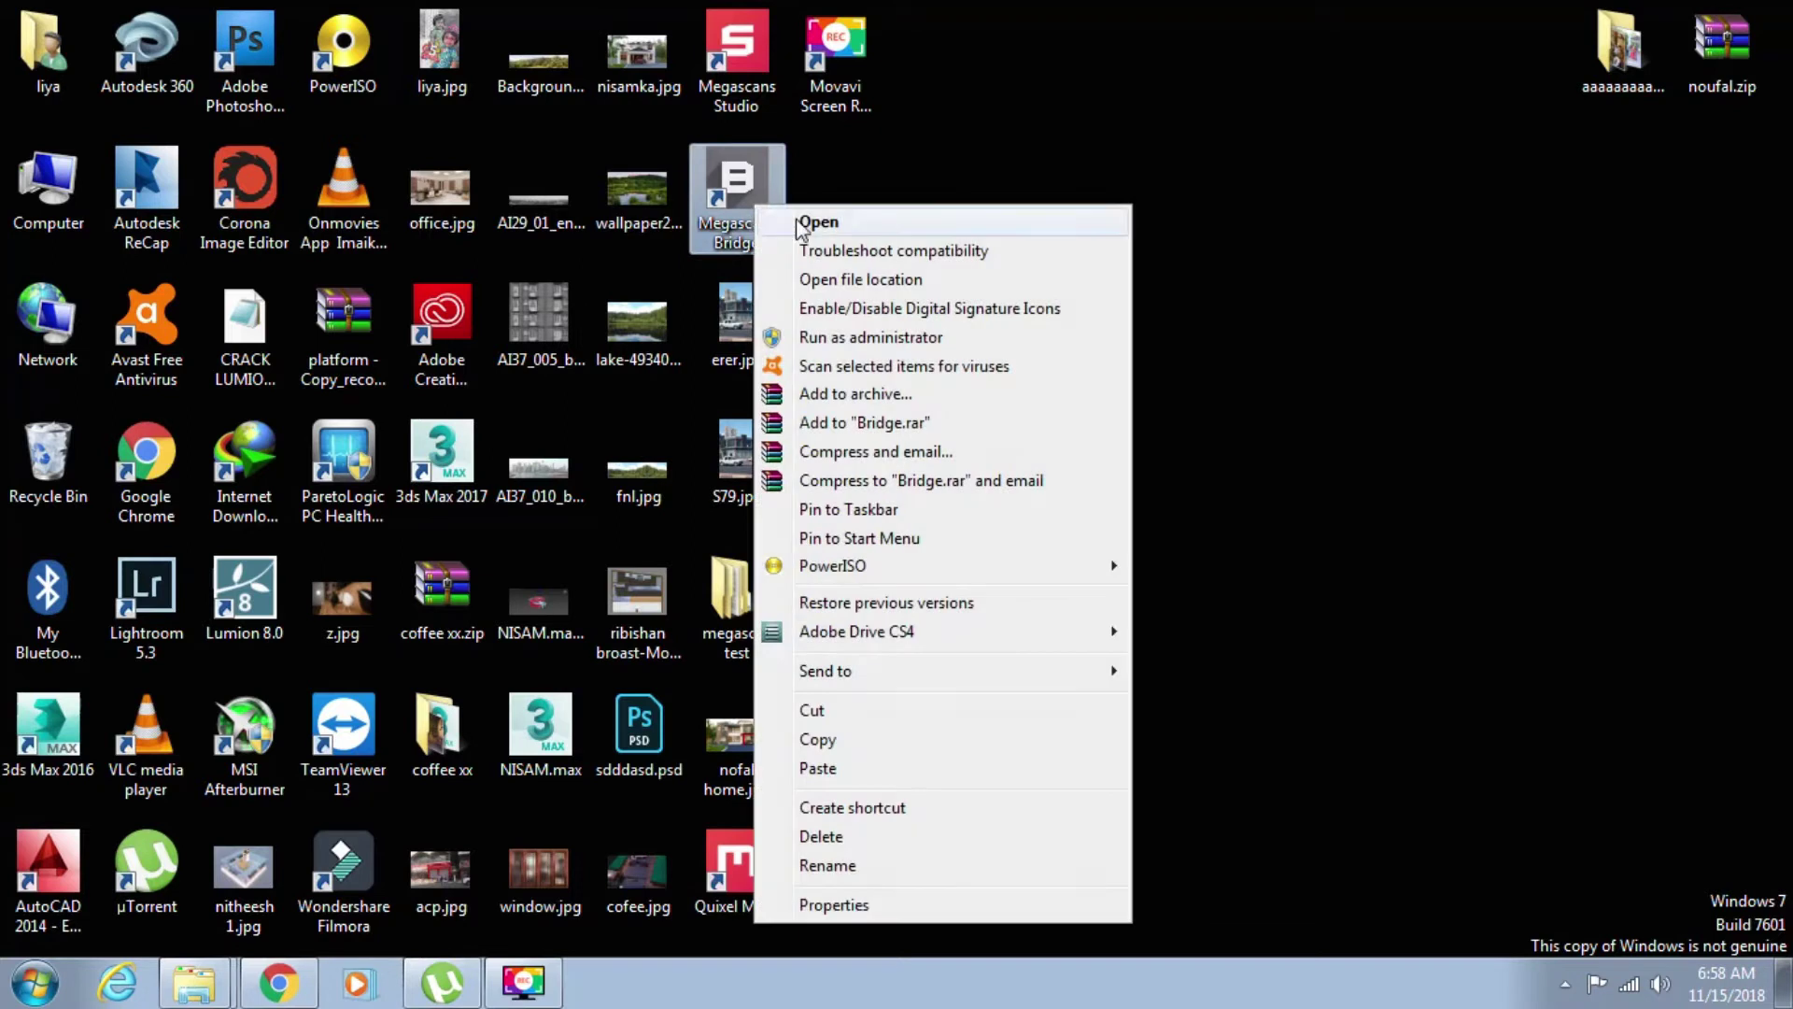
{"action": "left_click", "coordinate": [871, 280]}
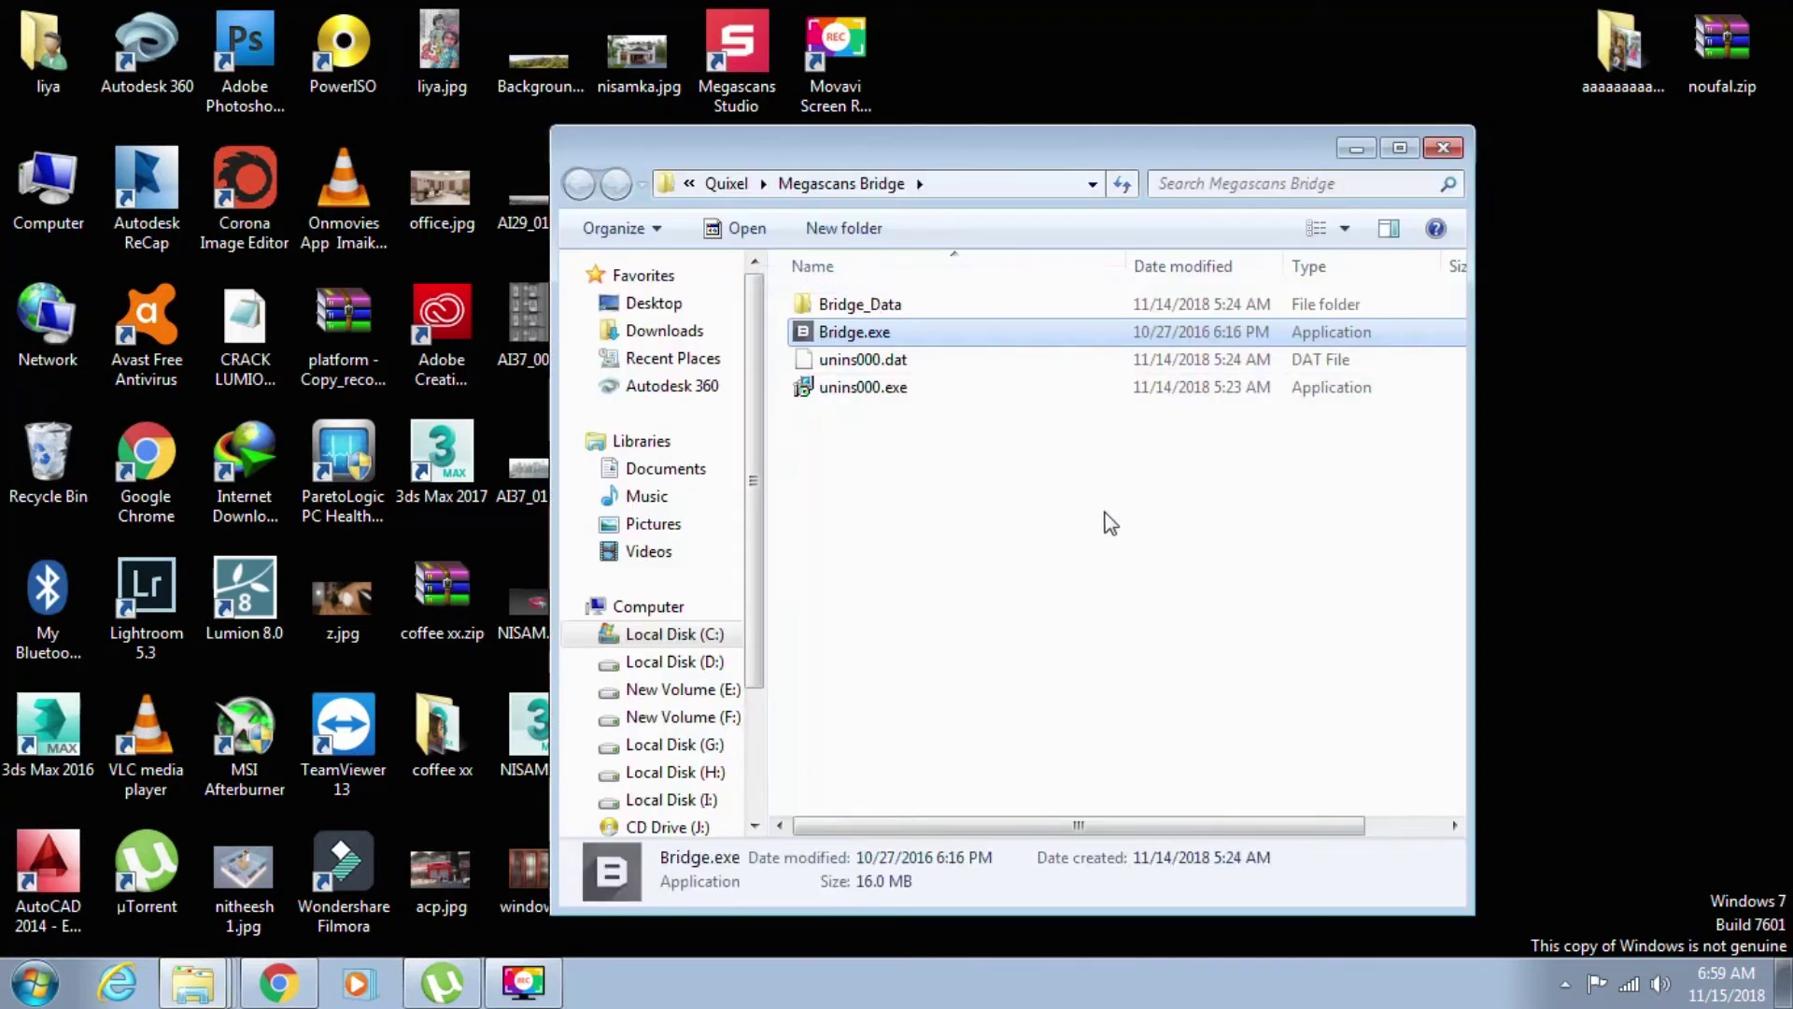
{"action": "double_click", "coordinate": [857, 304]}
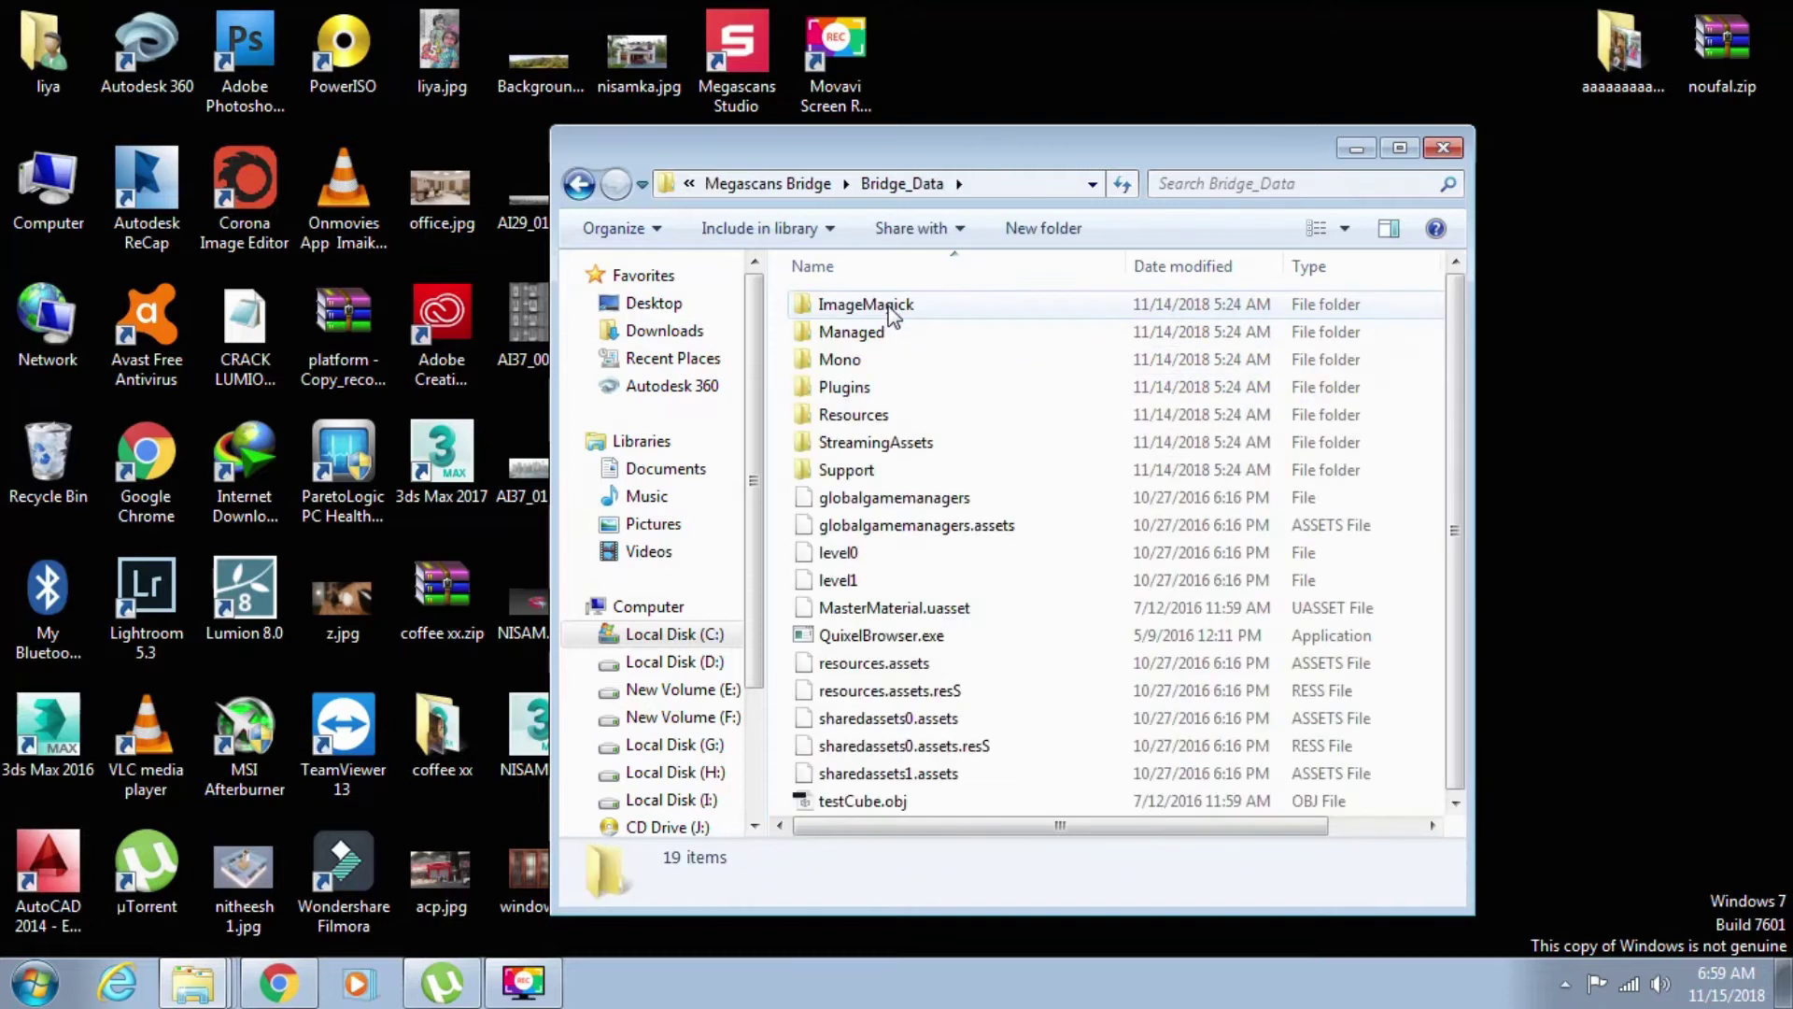
{"action": "double_click", "coordinate": [897, 470]}
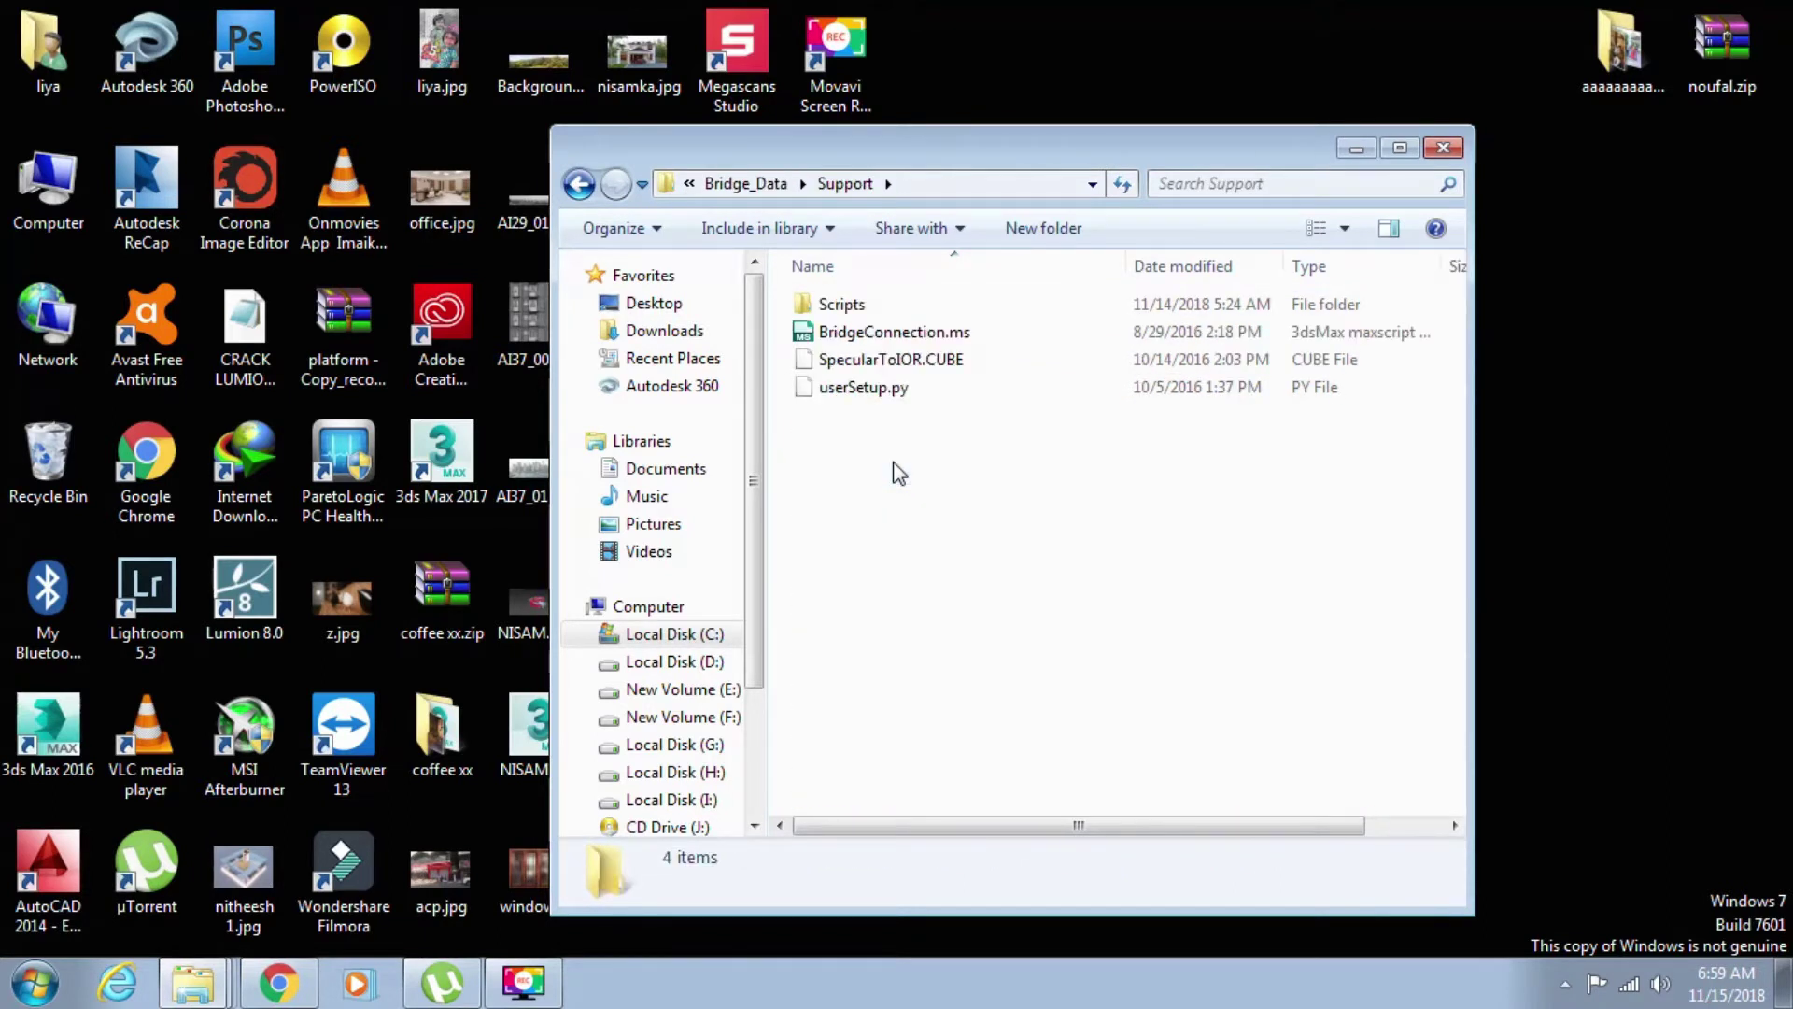
{"action": "left_click_drag", "start_coordinate": [899, 149], "coordinate": [925, 137]}
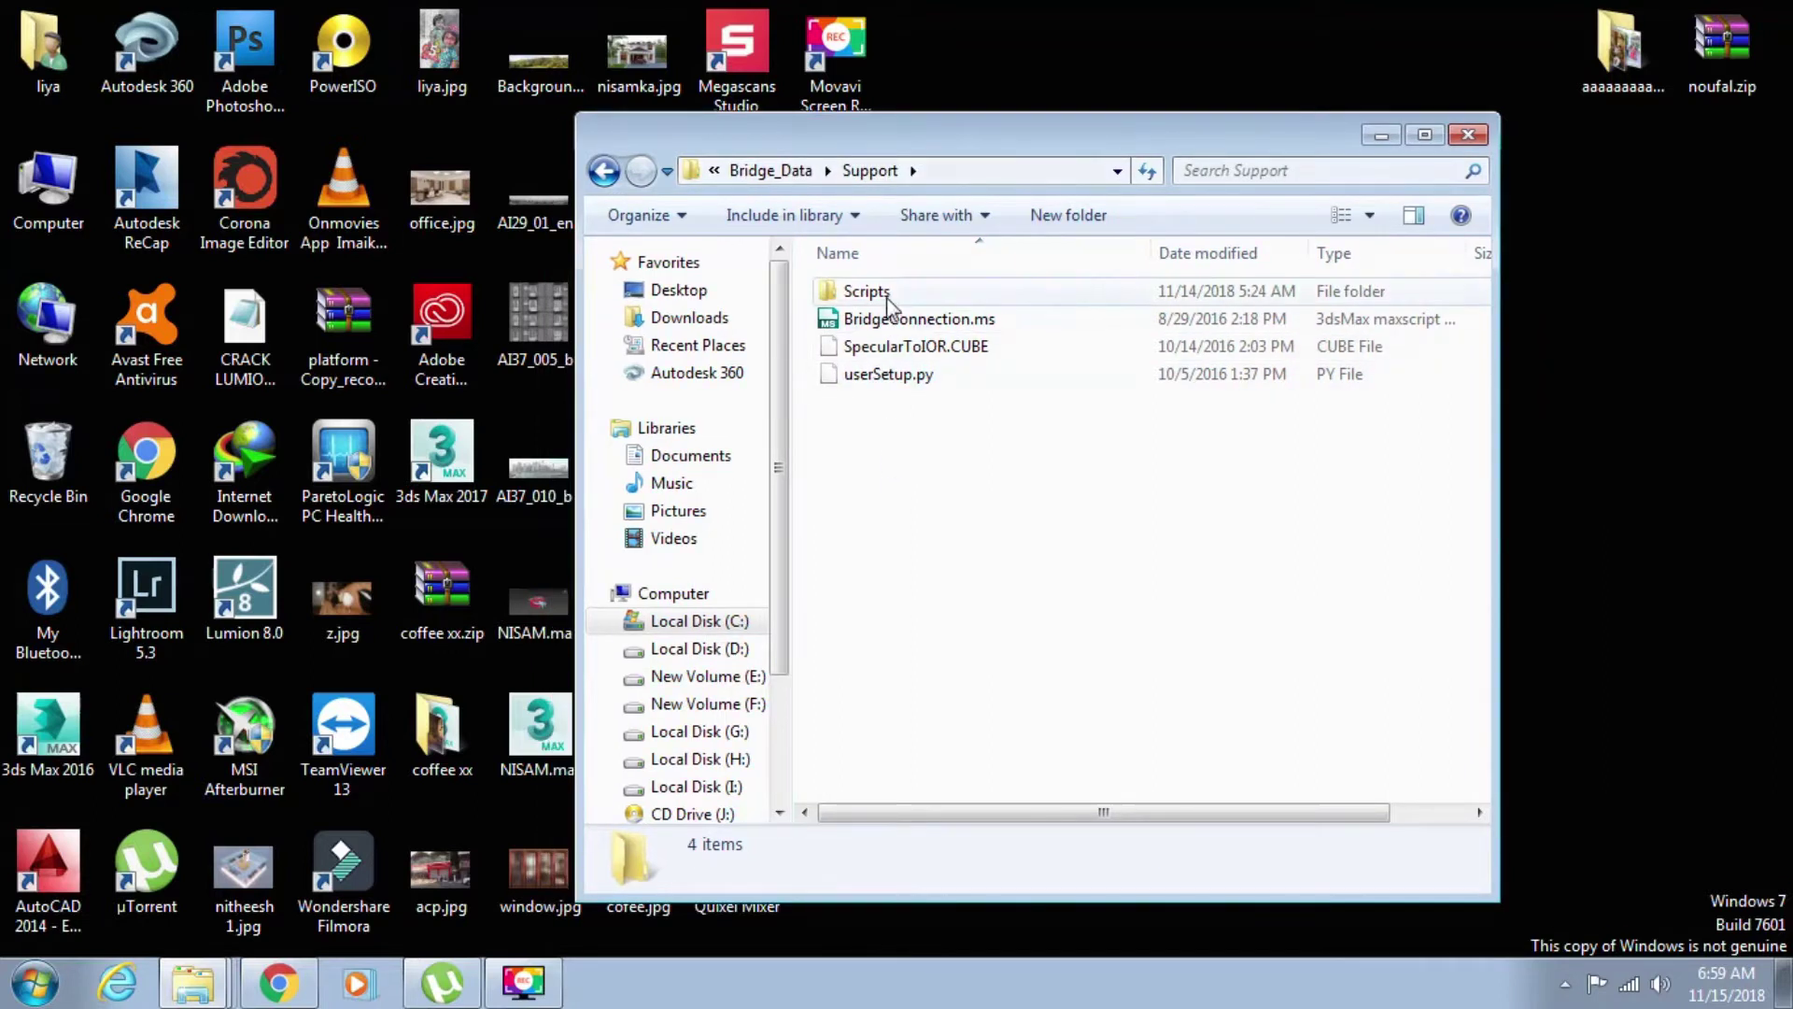
{"action": "right_click", "coordinate": [932, 320]}
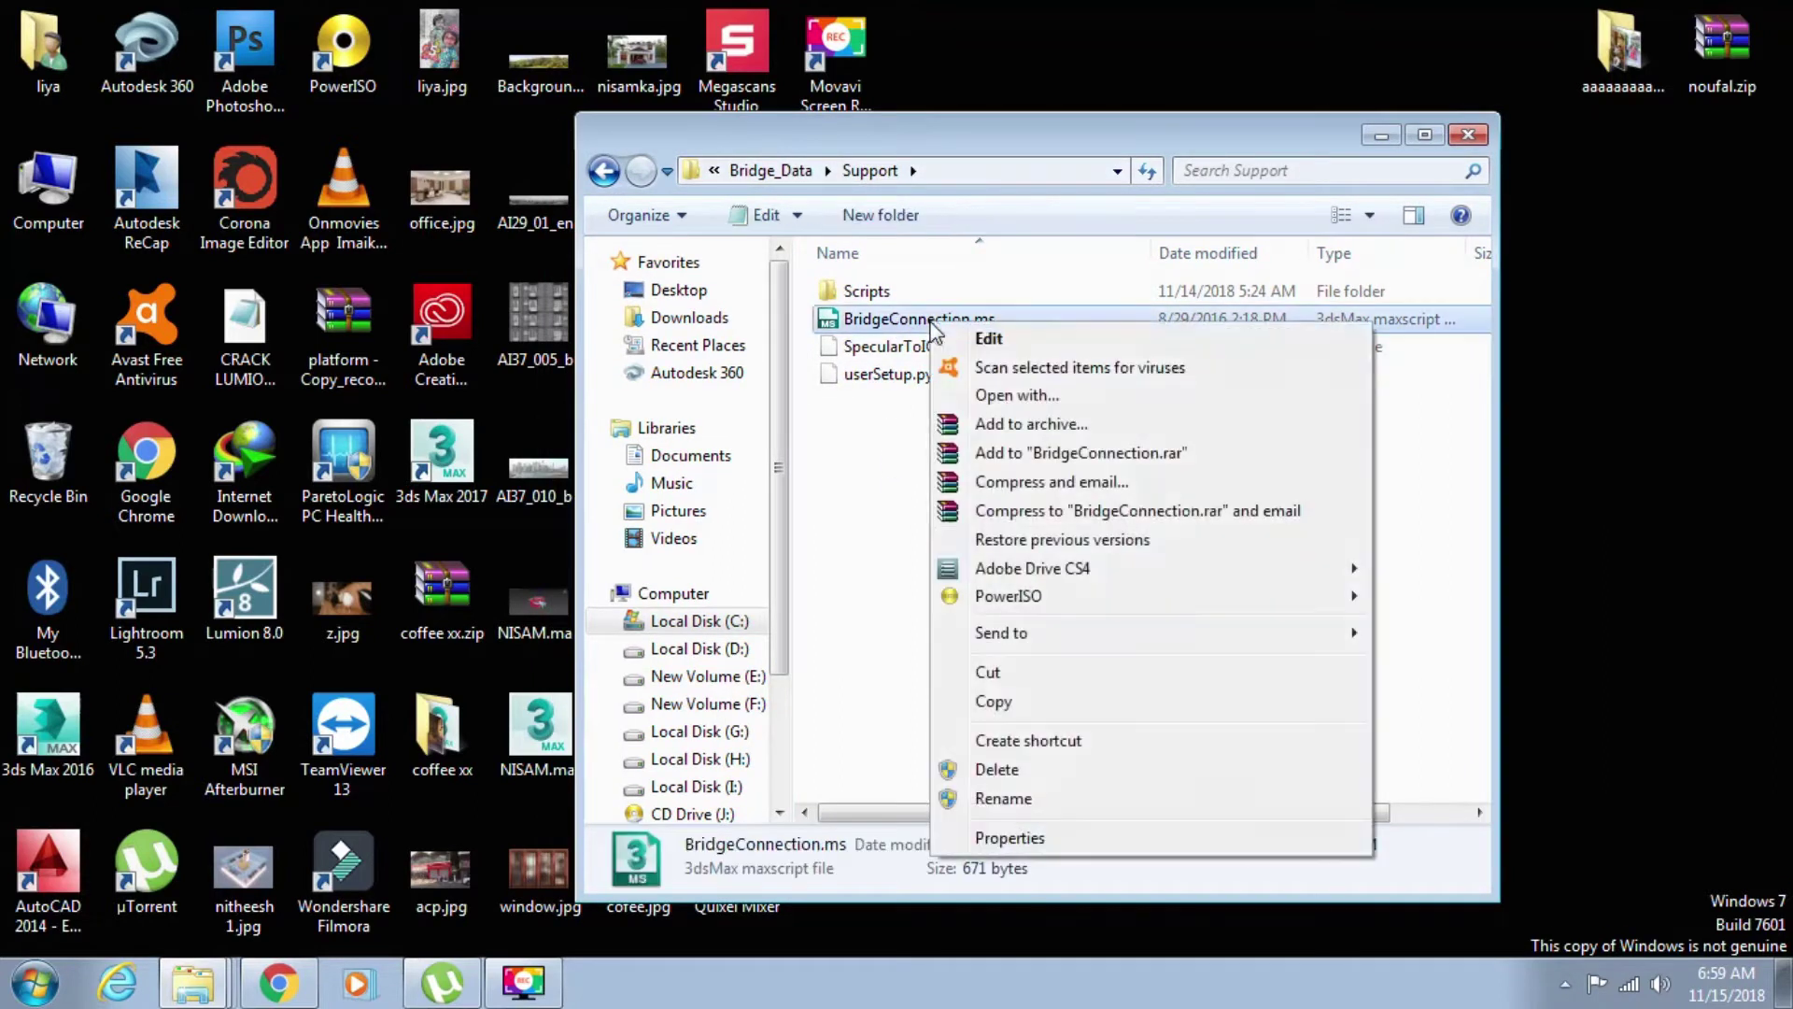
{"action": "left_click", "coordinate": [1031, 696]}
{"action": "left_click_drag", "start_coordinate": [1202, 147], "coordinate": [1406, 83]}
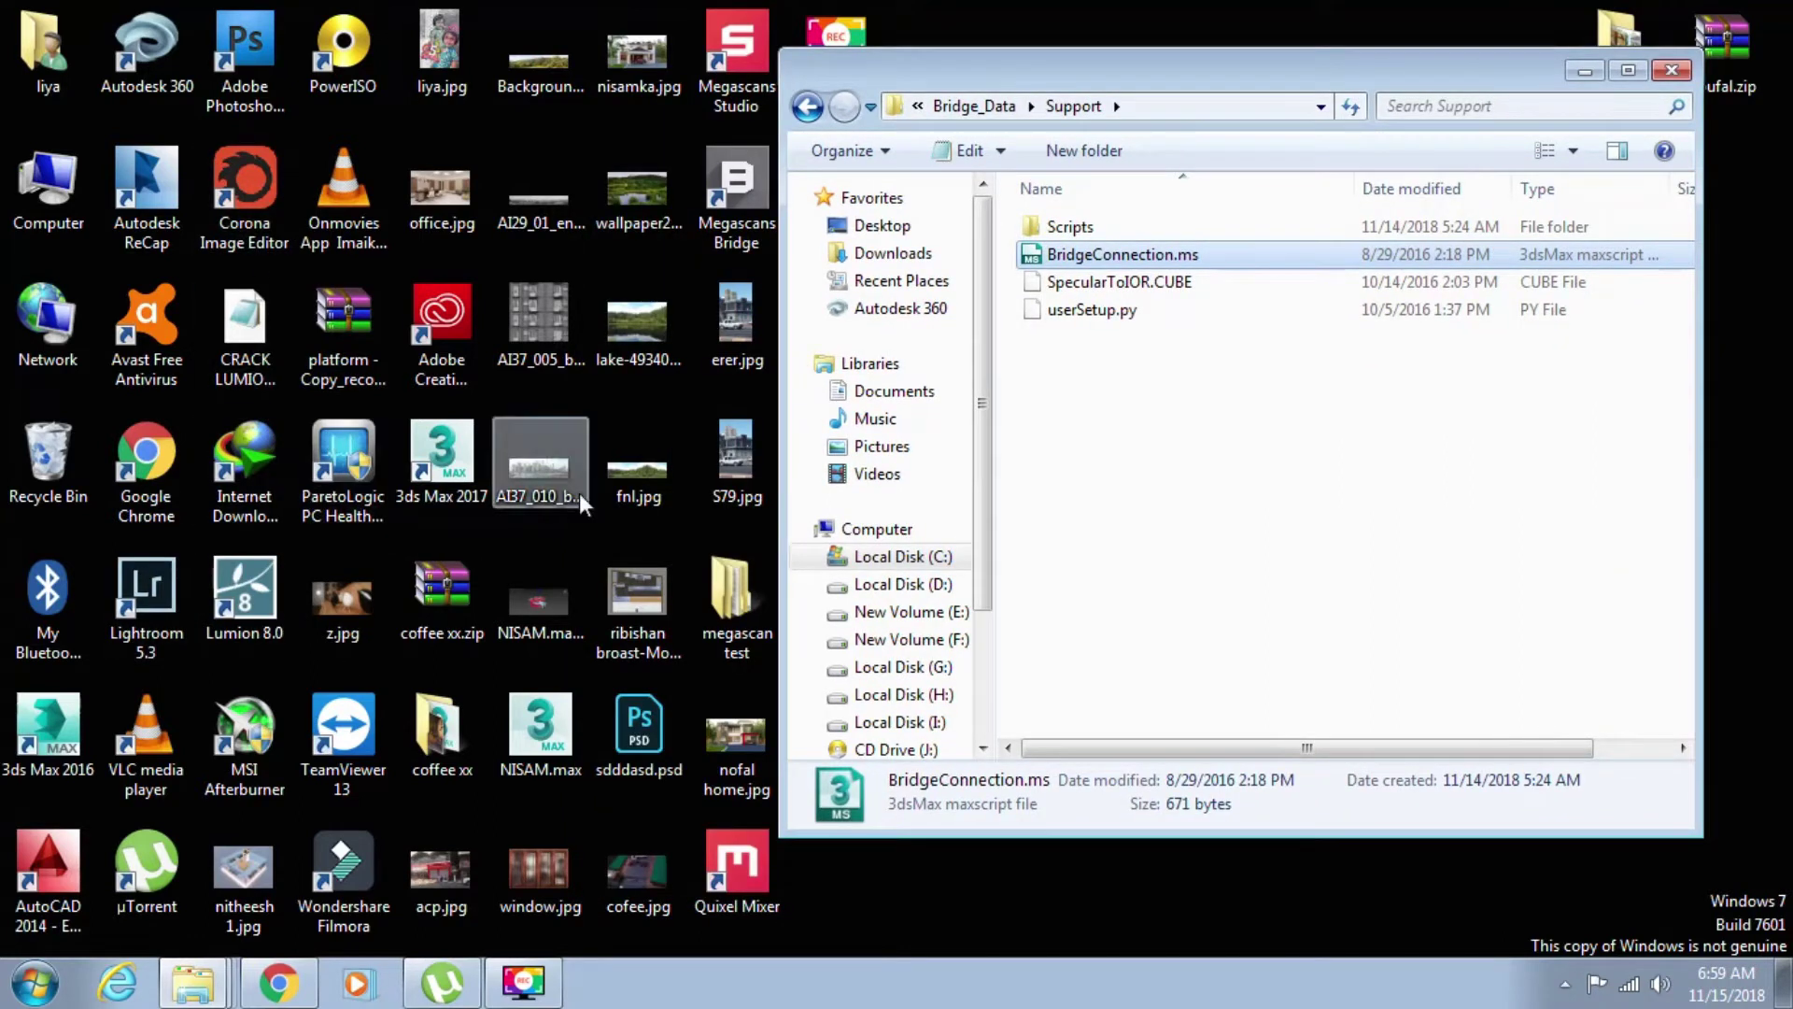
- Open the scripts\Startup folder inside the 3ds Max 2017 installation directory
{"action": "right_click", "coordinate": [440, 457]}
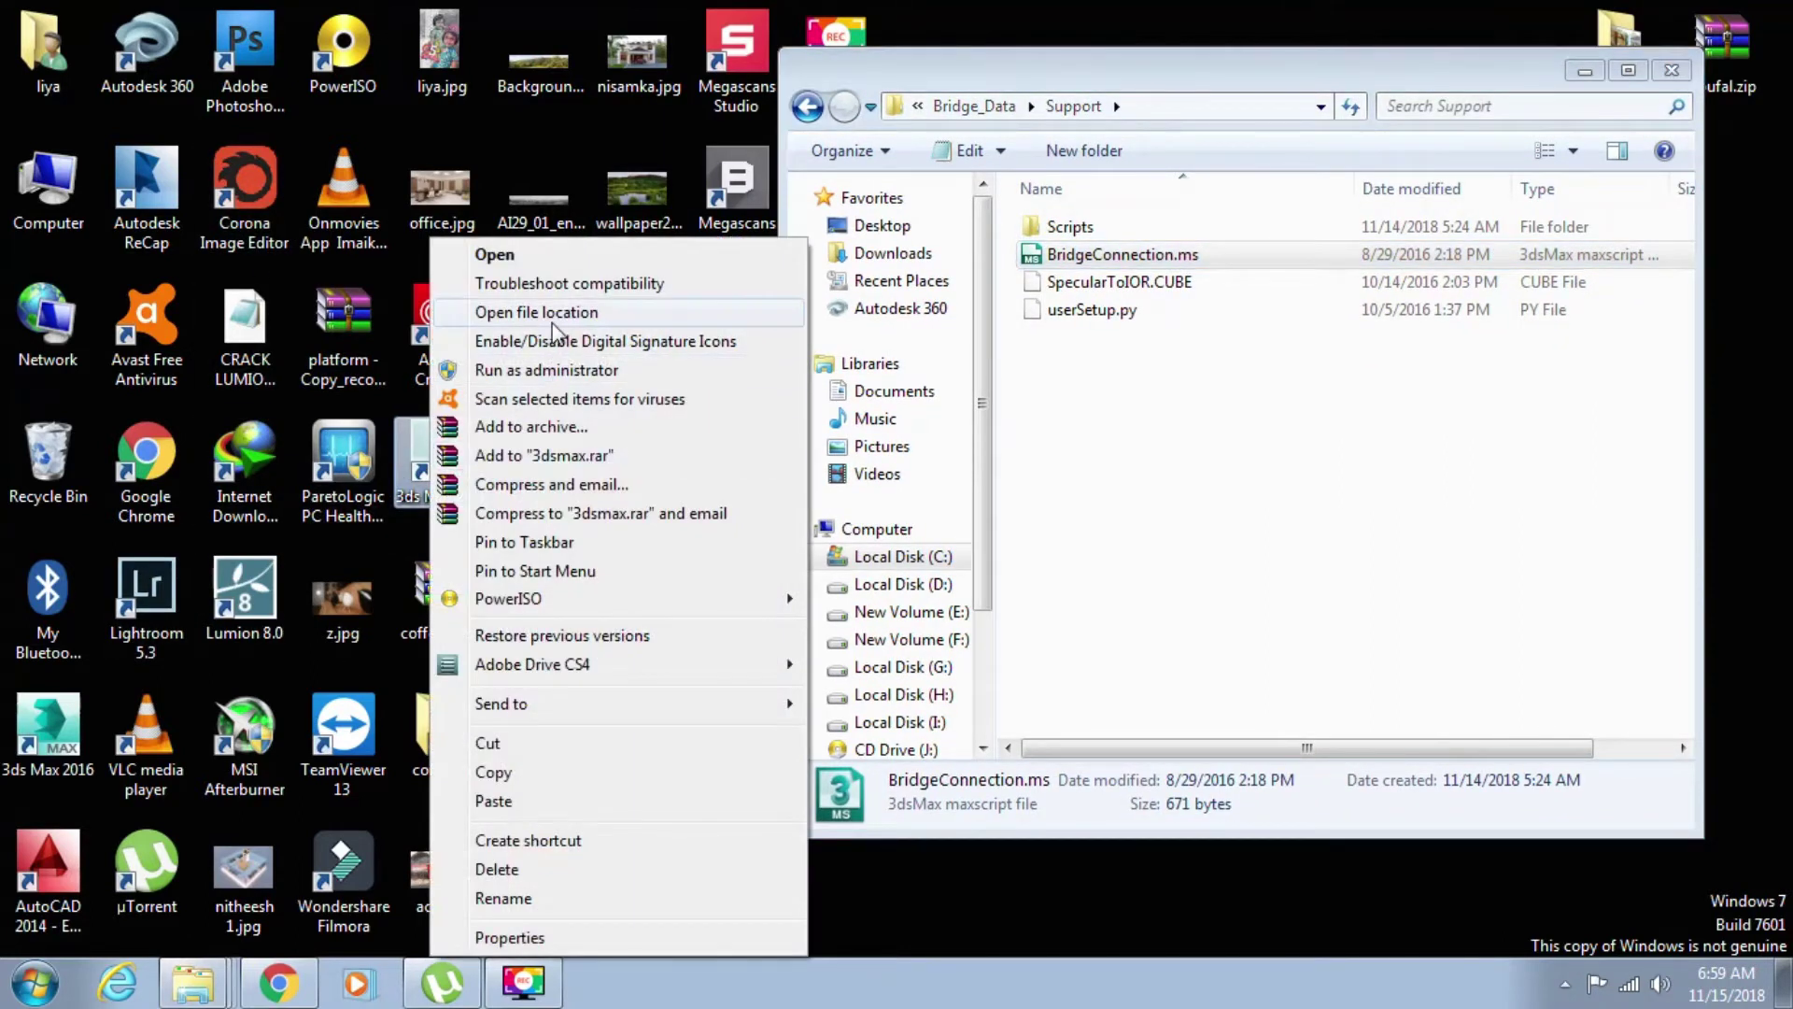
{"action": "left_click", "coordinate": [553, 314]}
{"action": "scroll", "coordinate": [1115, 495], "scroll_direction": "down", "scroll_amount": 6}
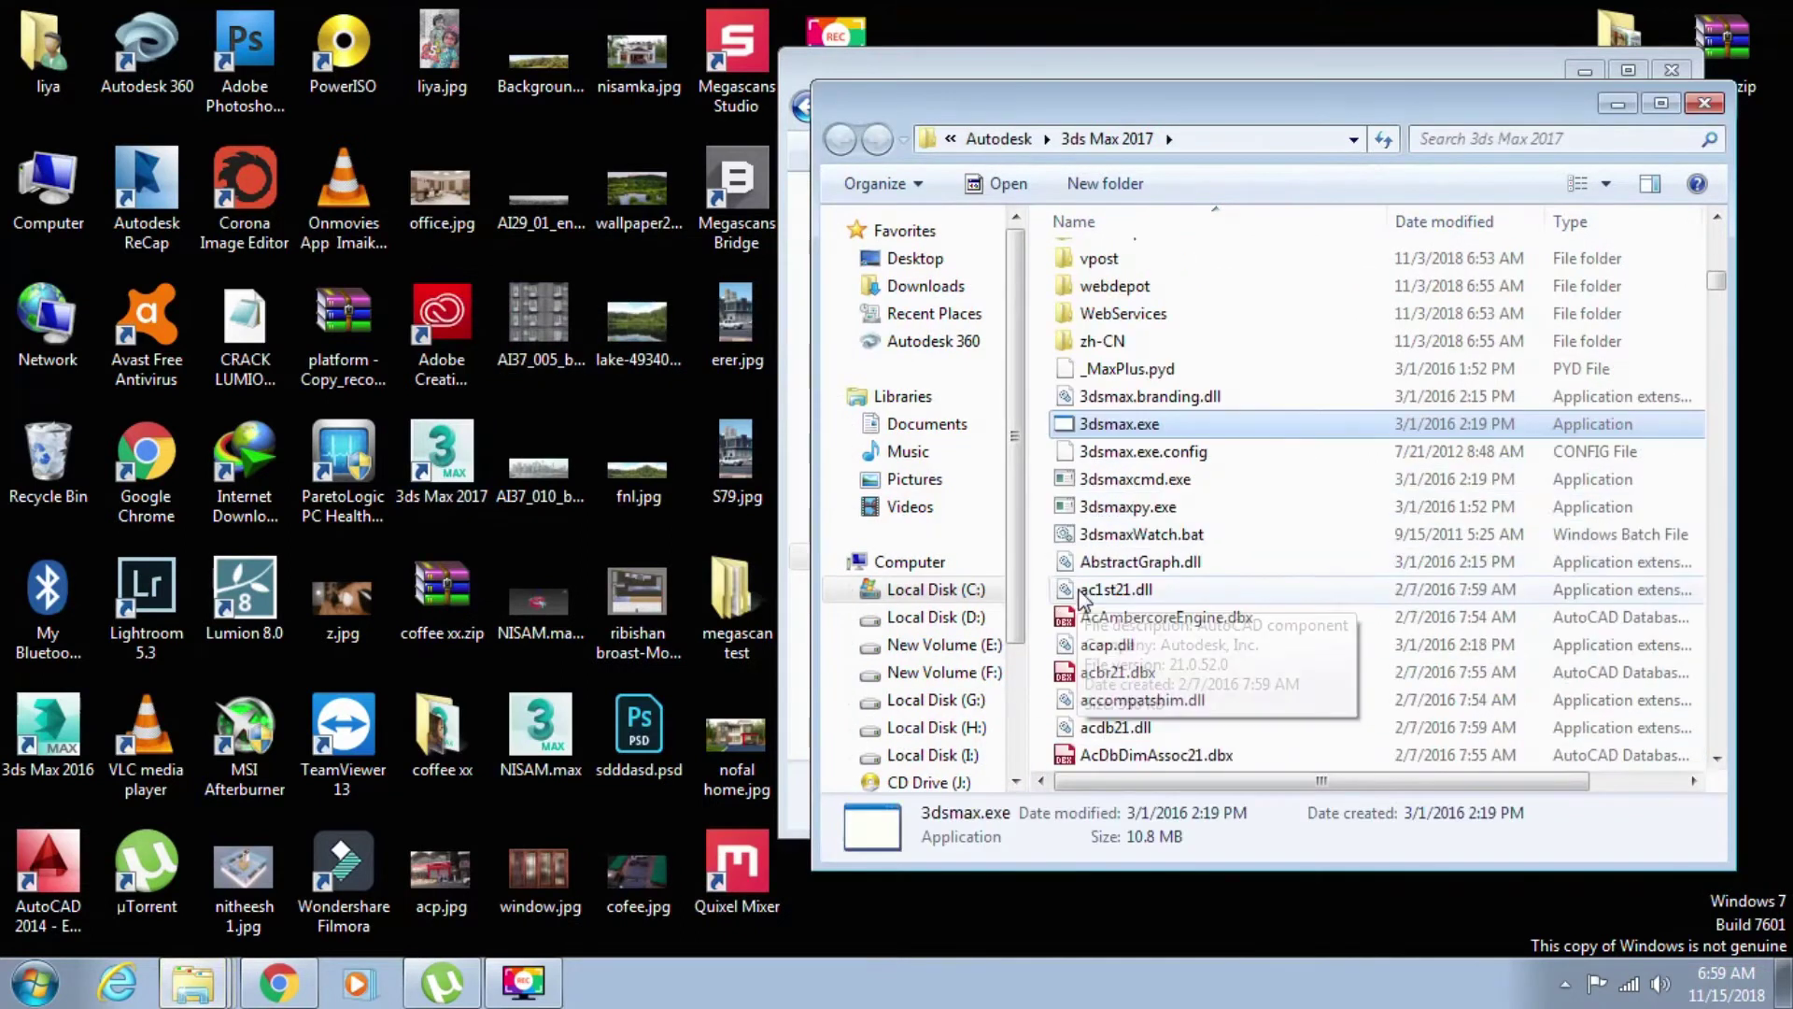
{"action": "scroll", "coordinate": [1115, 495], "scroll_direction": "up", "scroll_amount": 6}
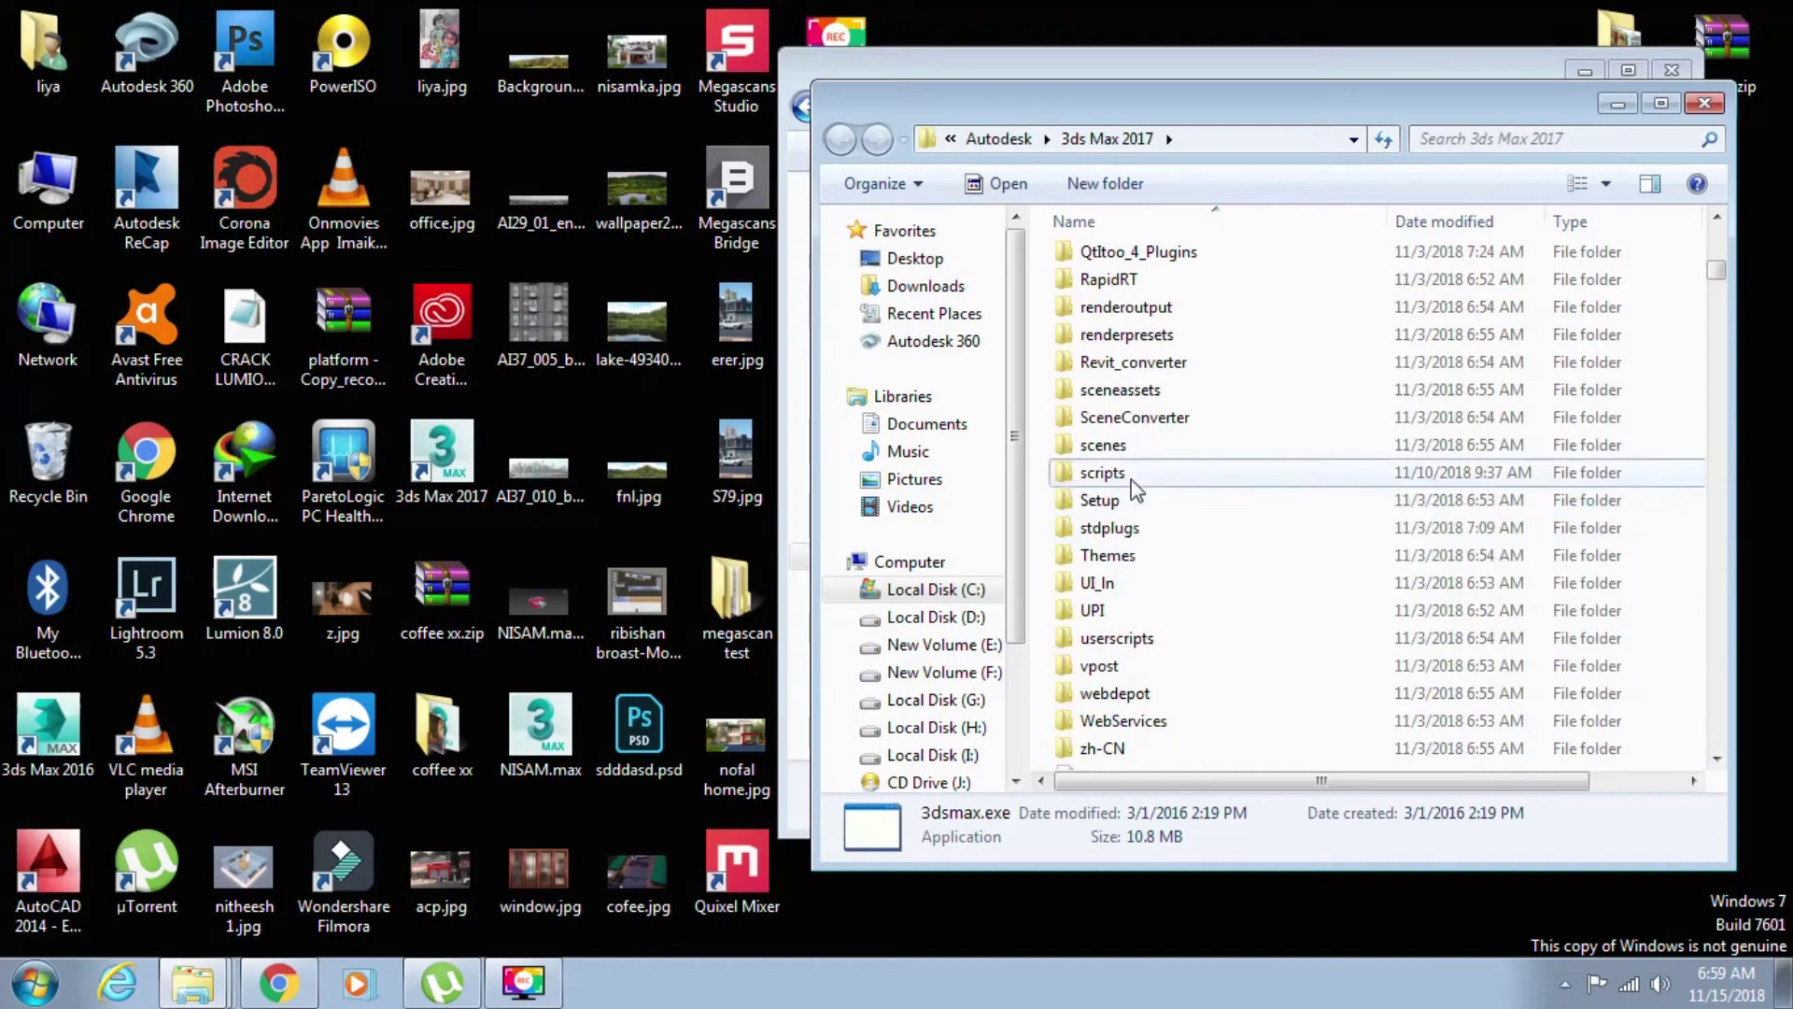
{"action": "double_click", "coordinate": [1132, 474]}
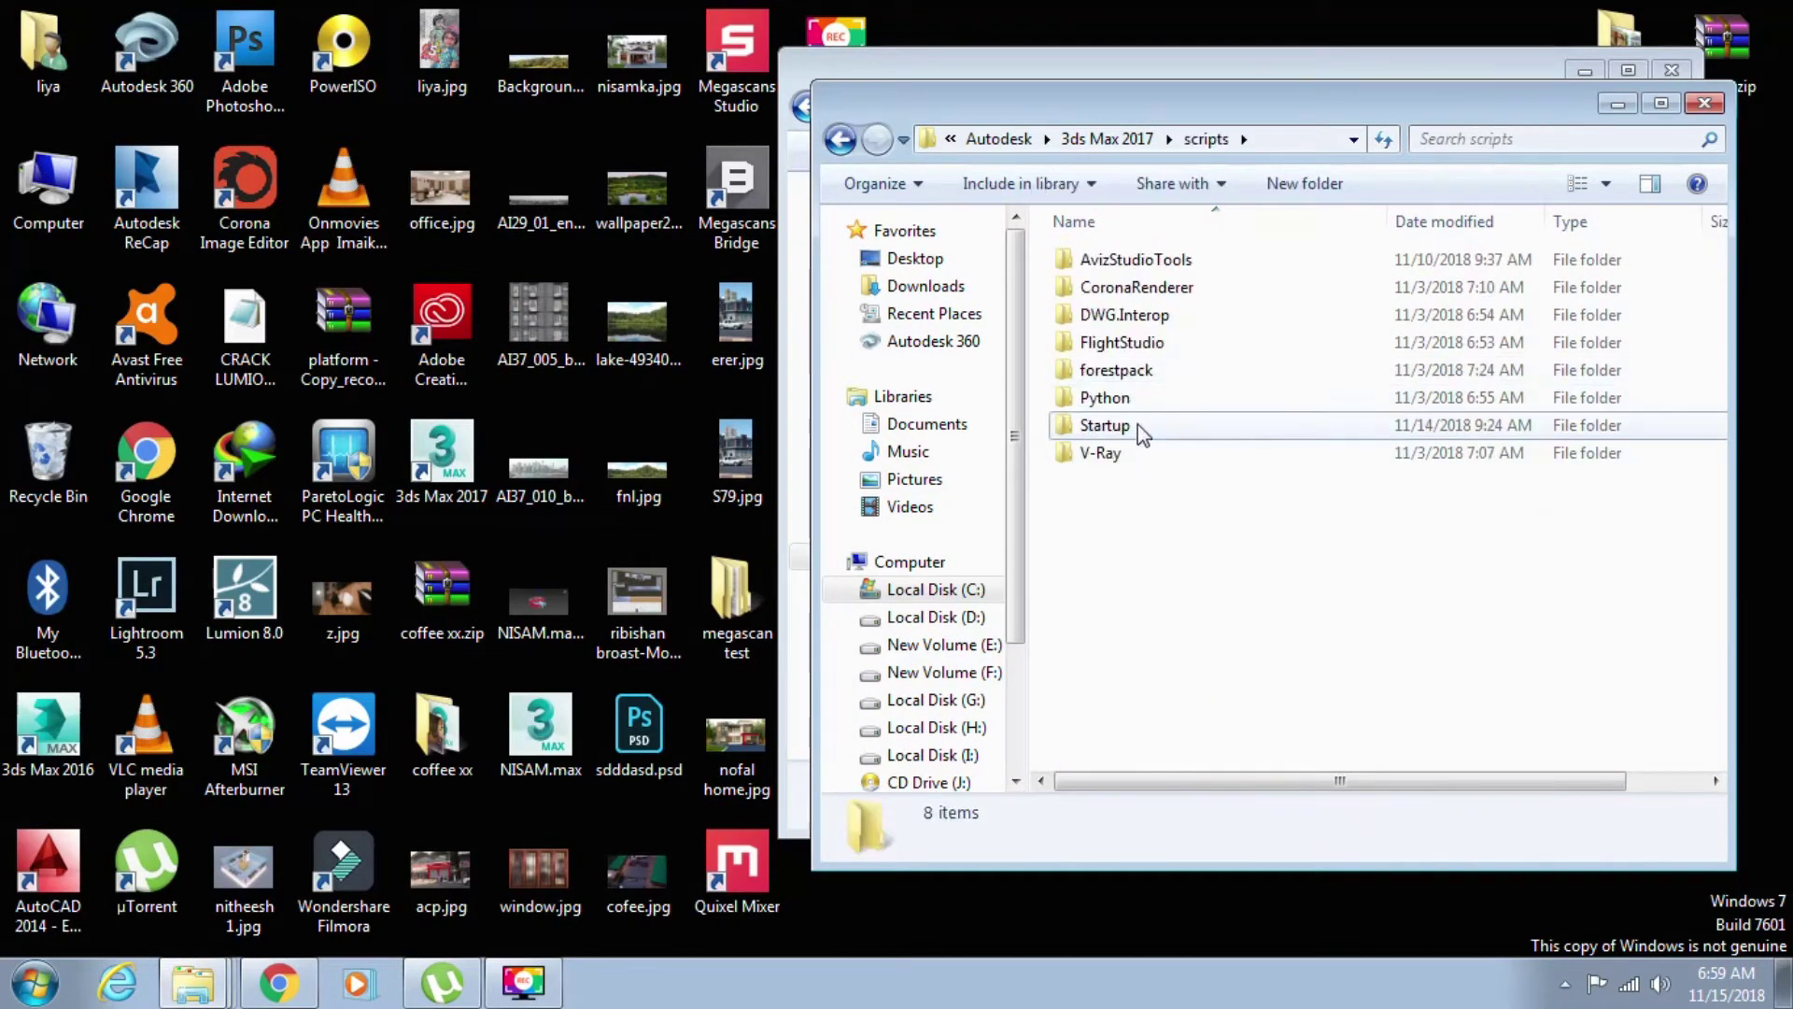
{"action": "double_click", "coordinate": [1138, 425]}
- Paste BridgeConnection.ms into the 3ds Max Startup folder with administrator permission, and clear the folder windows from the desktop
{"action": "right_click", "coordinate": [1326, 327]}
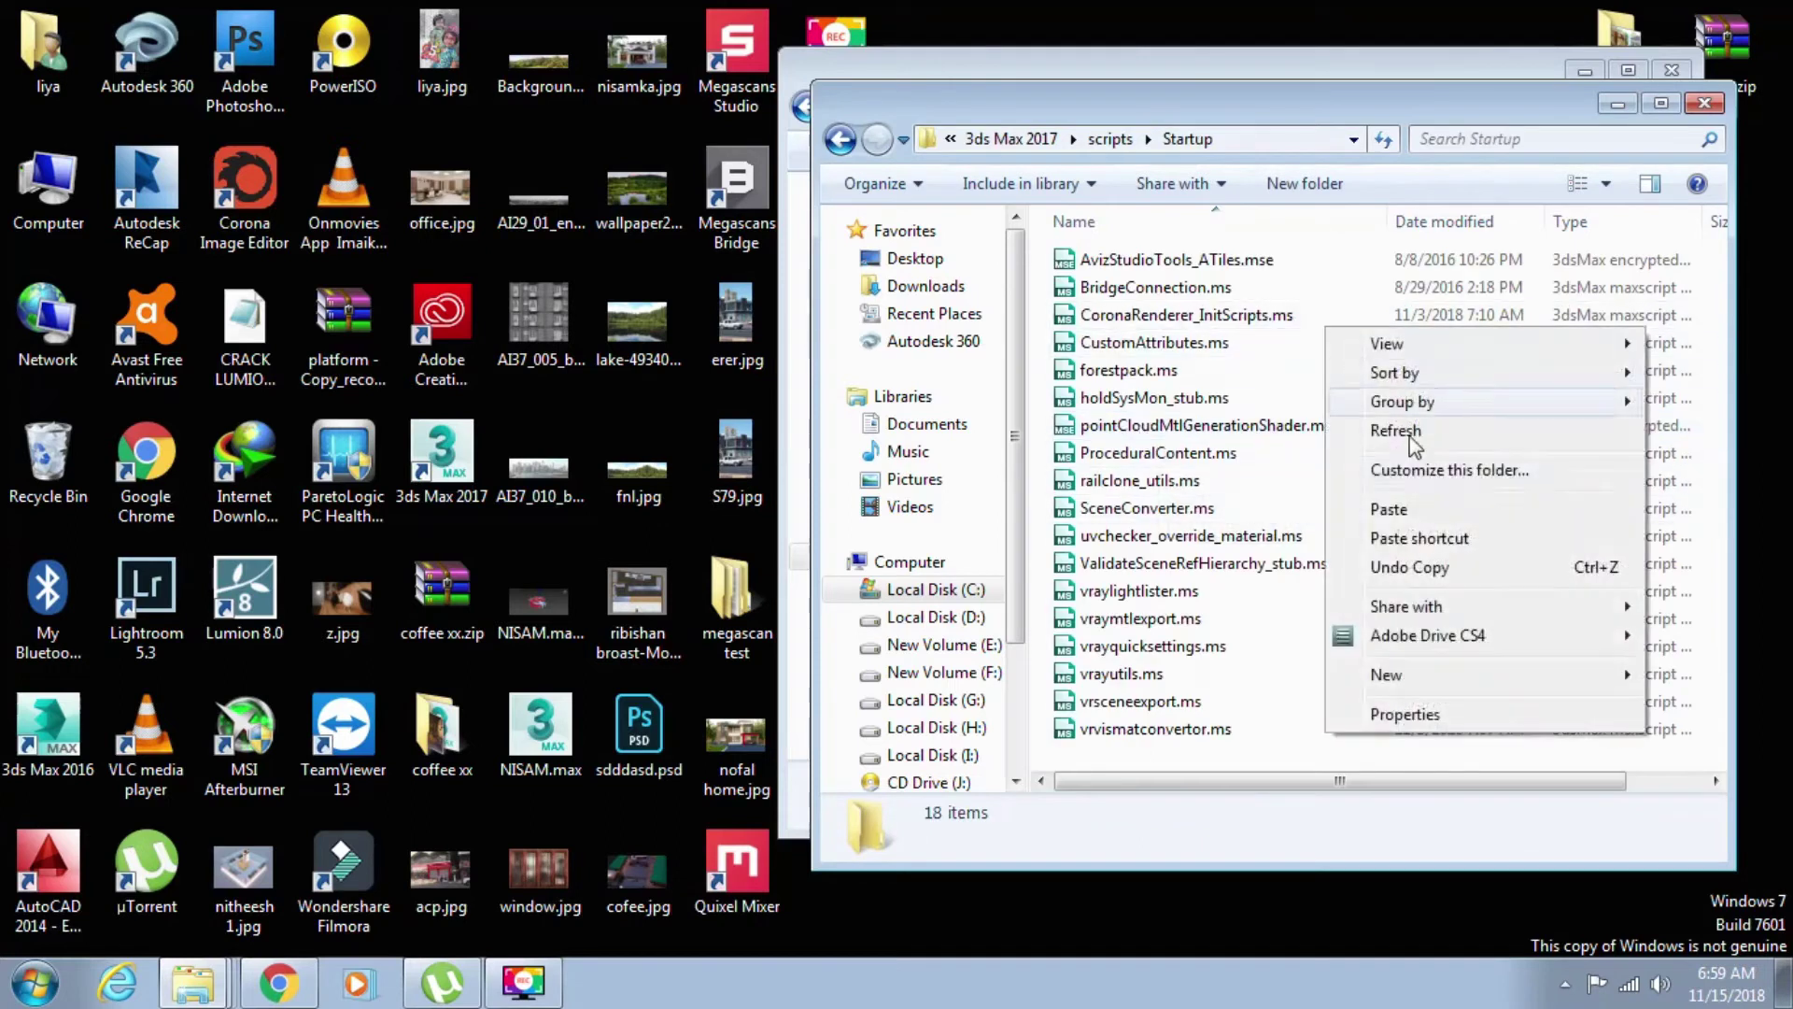
{"action": "left_click", "coordinate": [1415, 510]}
{"action": "left_click", "coordinate": [852, 353]}
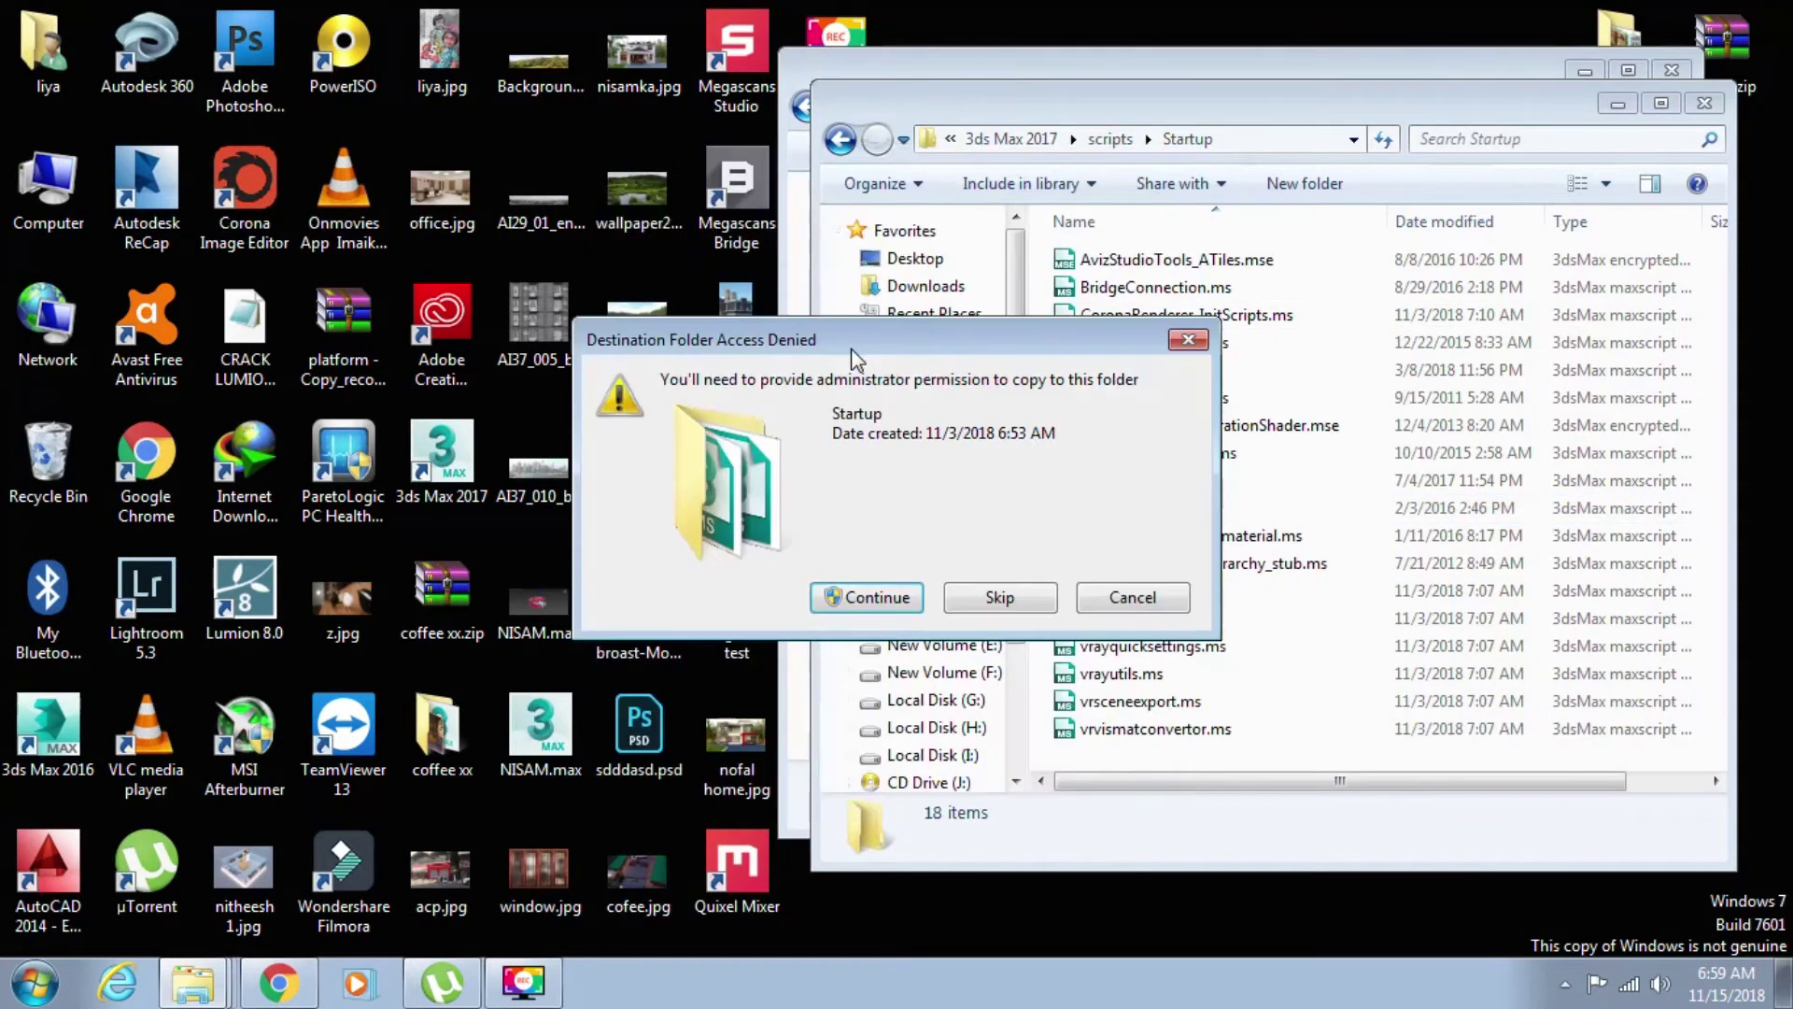
{"action": "left_click", "coordinate": [910, 598]}
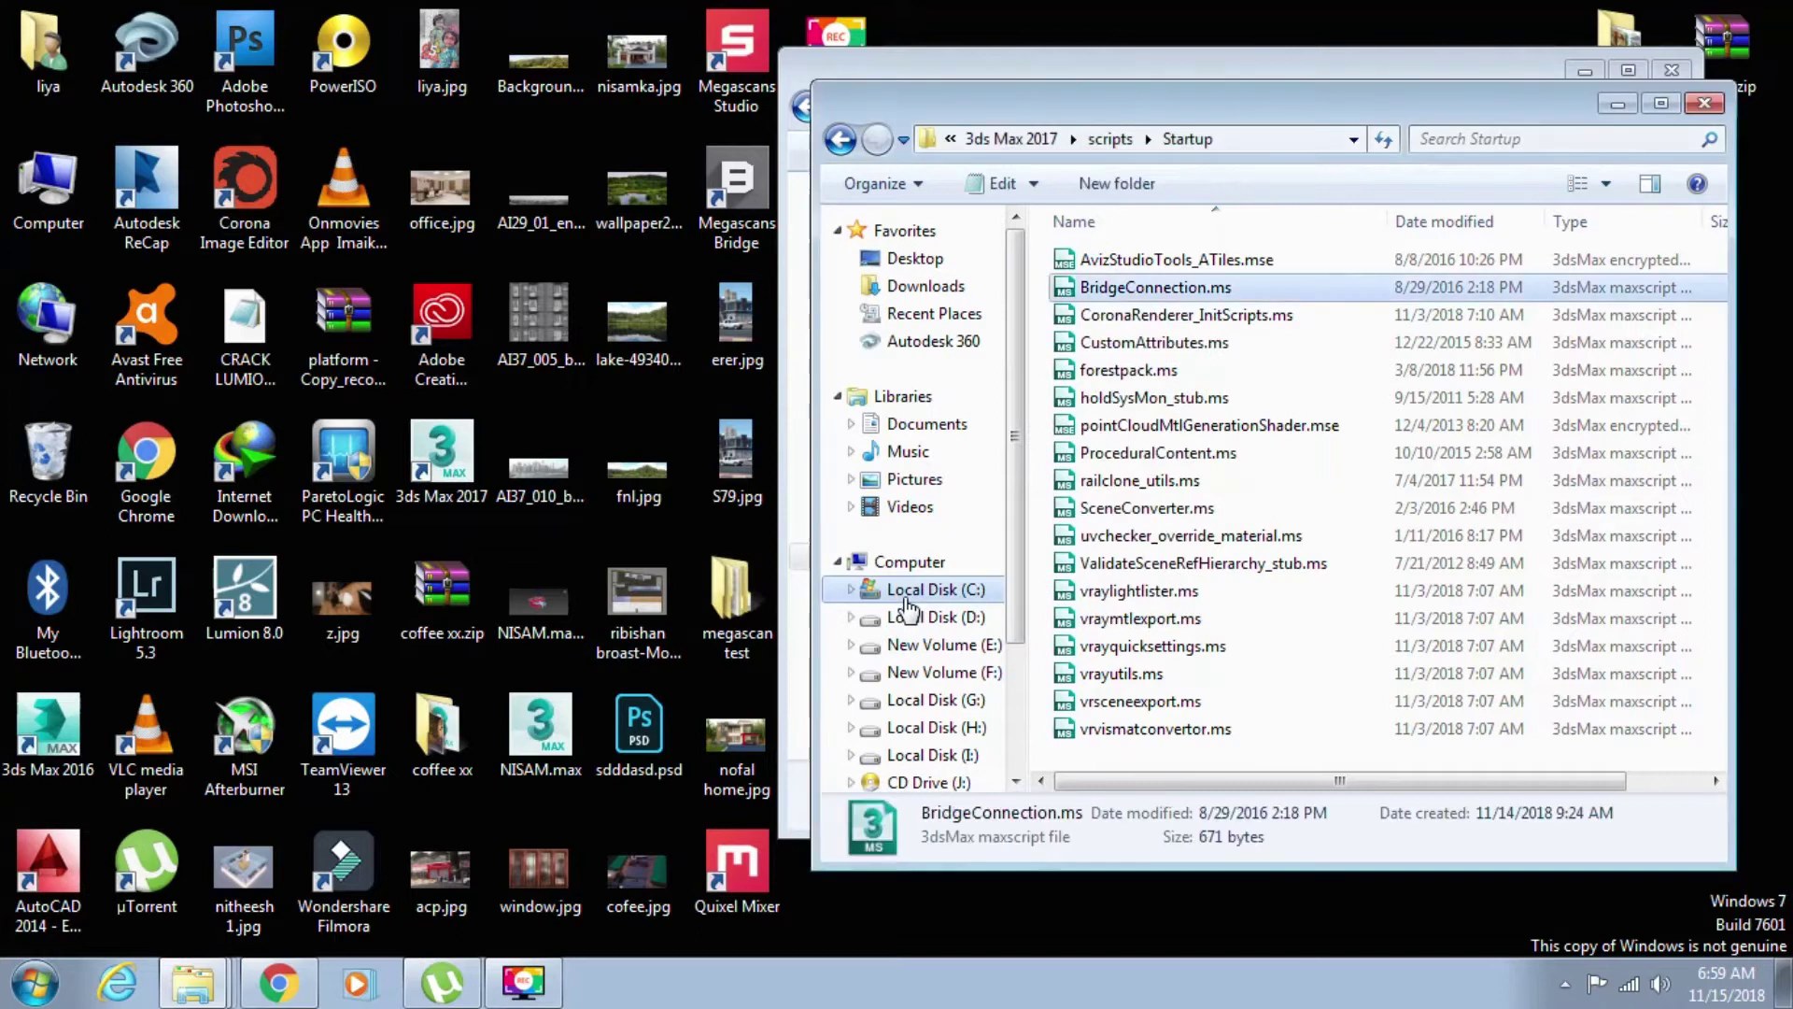
{"action": "left_click_drag", "start_coordinate": [1343, 121], "coordinate": [1136, 120]}
{"action": "left_click", "coordinate": [1498, 103]}
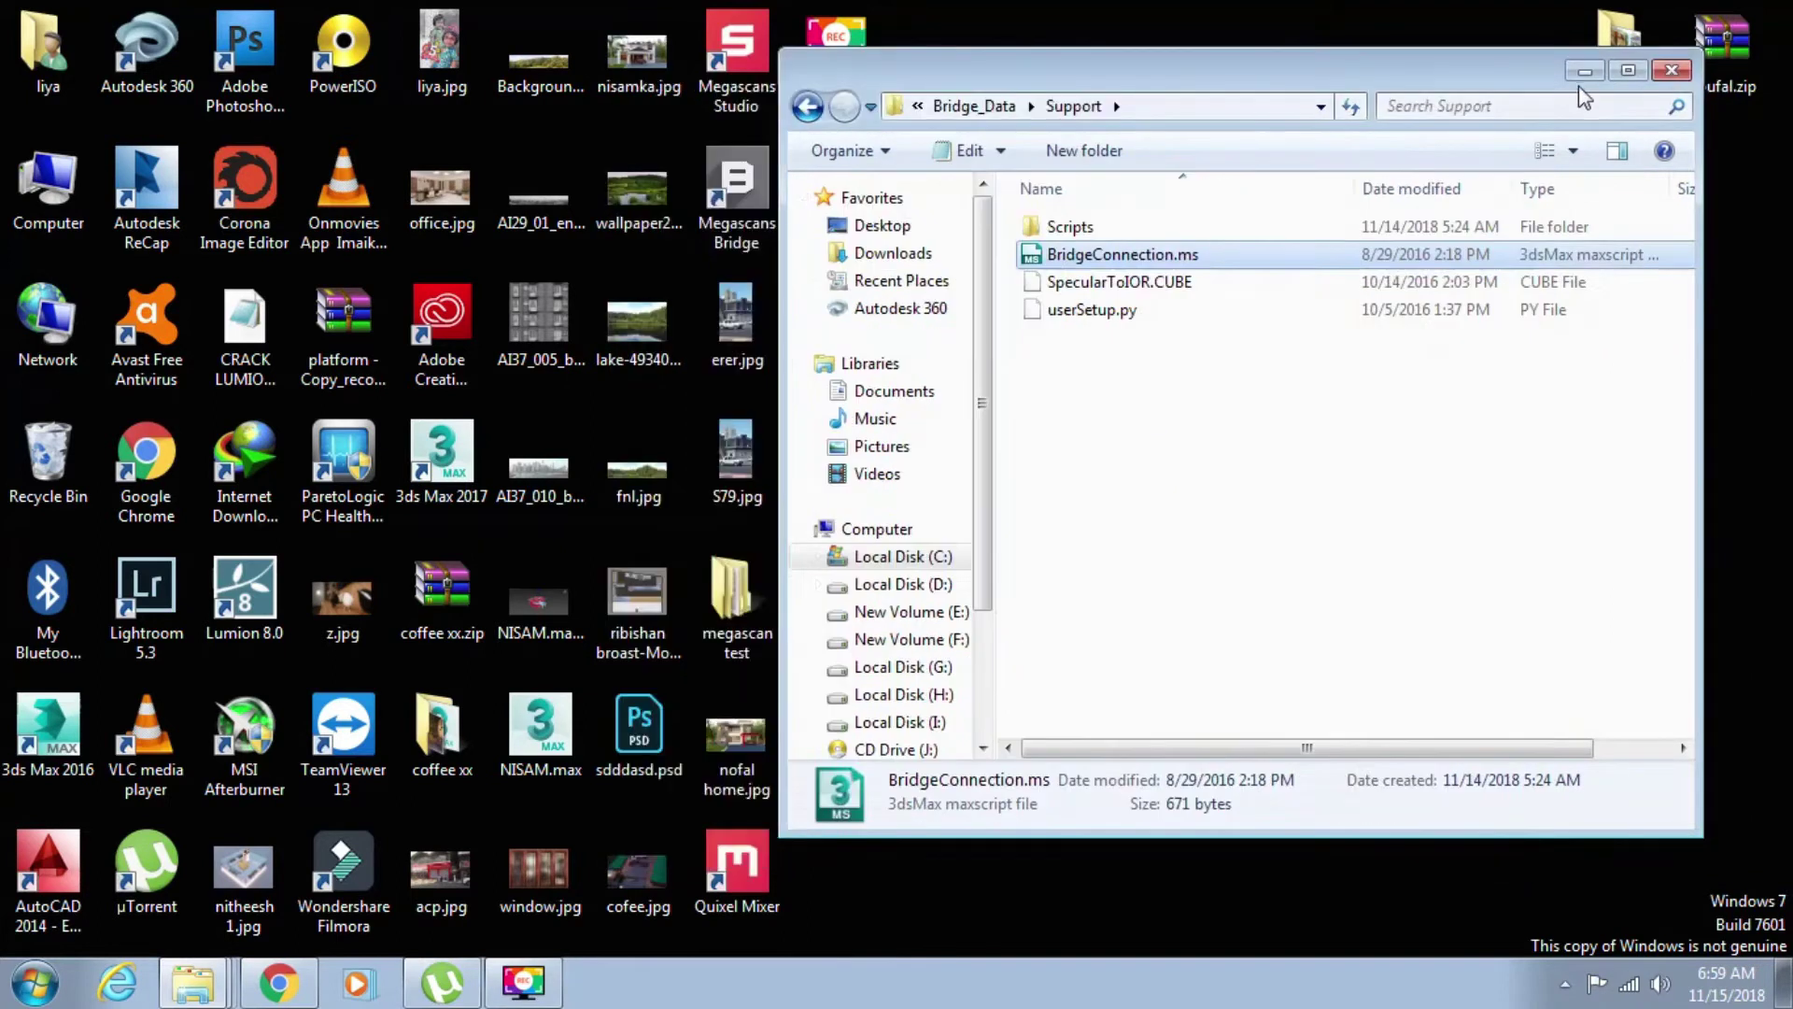
{"action": "left_click", "coordinate": [1585, 71]}
{"action": "right_click", "coordinate": [1233, 260]}
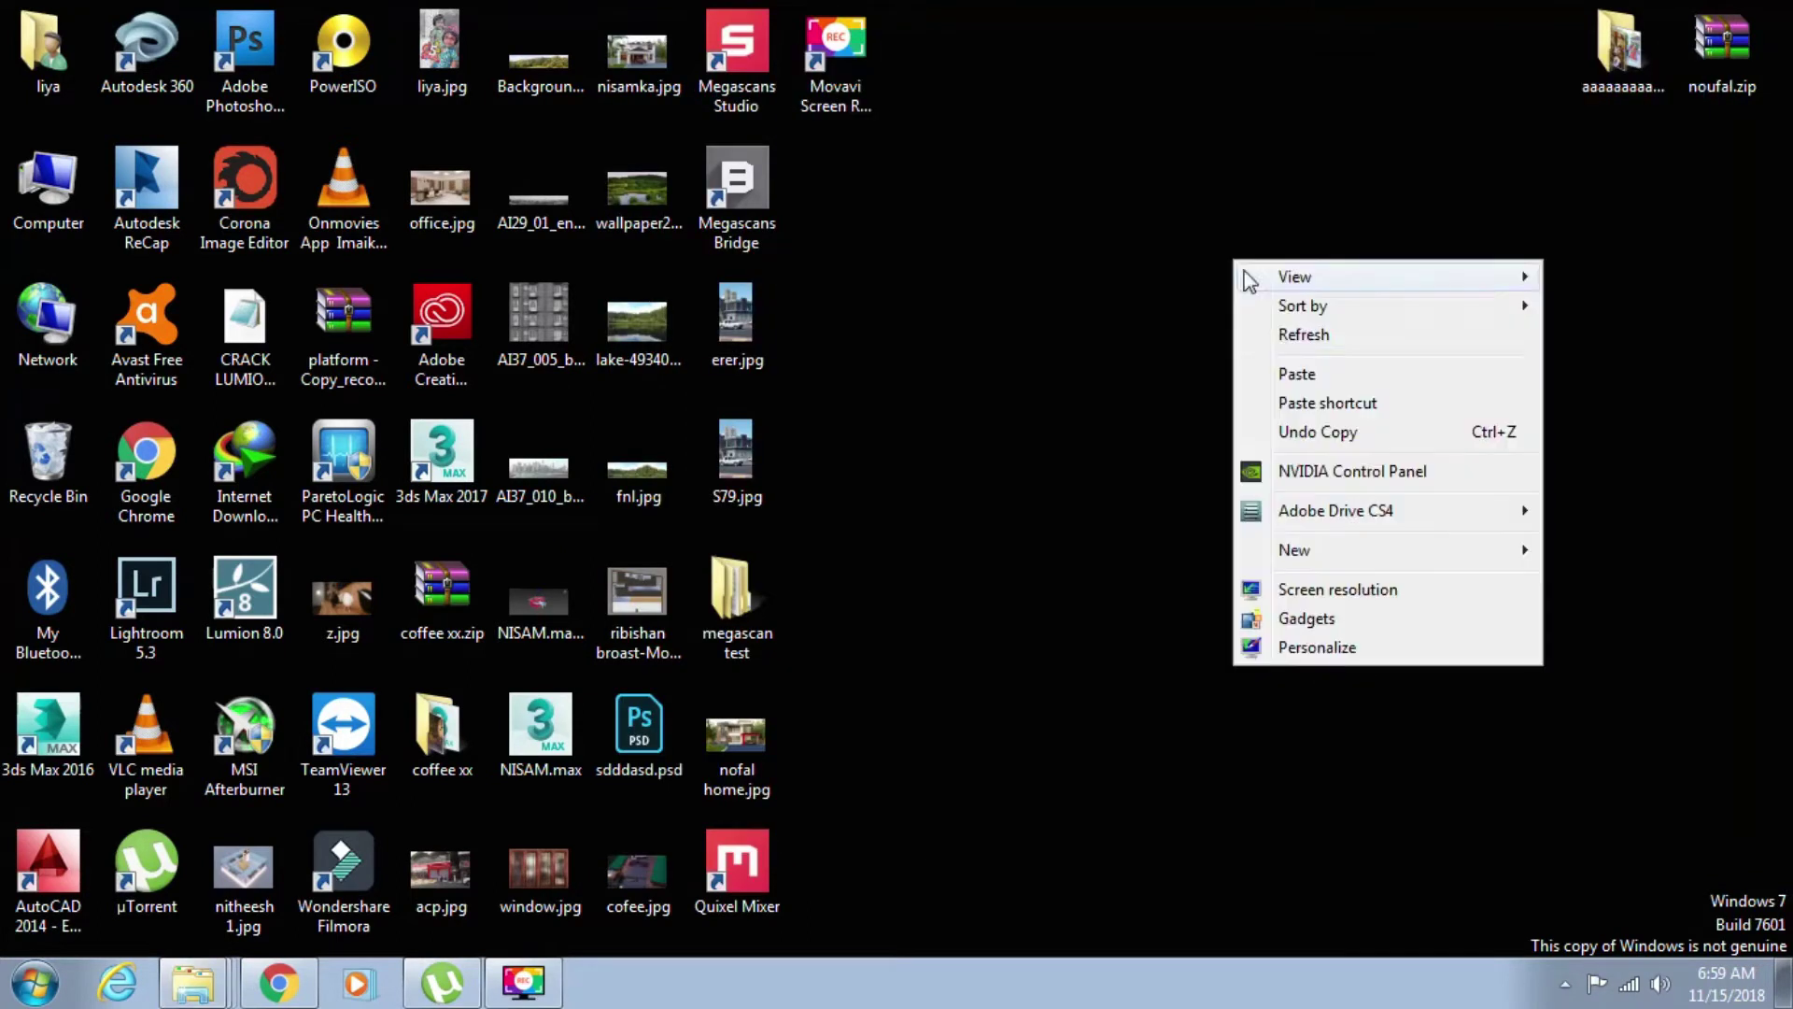
{"action": "left_click", "coordinate": [1275, 333]}
{"action": "right_click", "coordinate": [1127, 300]}
{"action": "left_click", "coordinate": [1210, 368]}
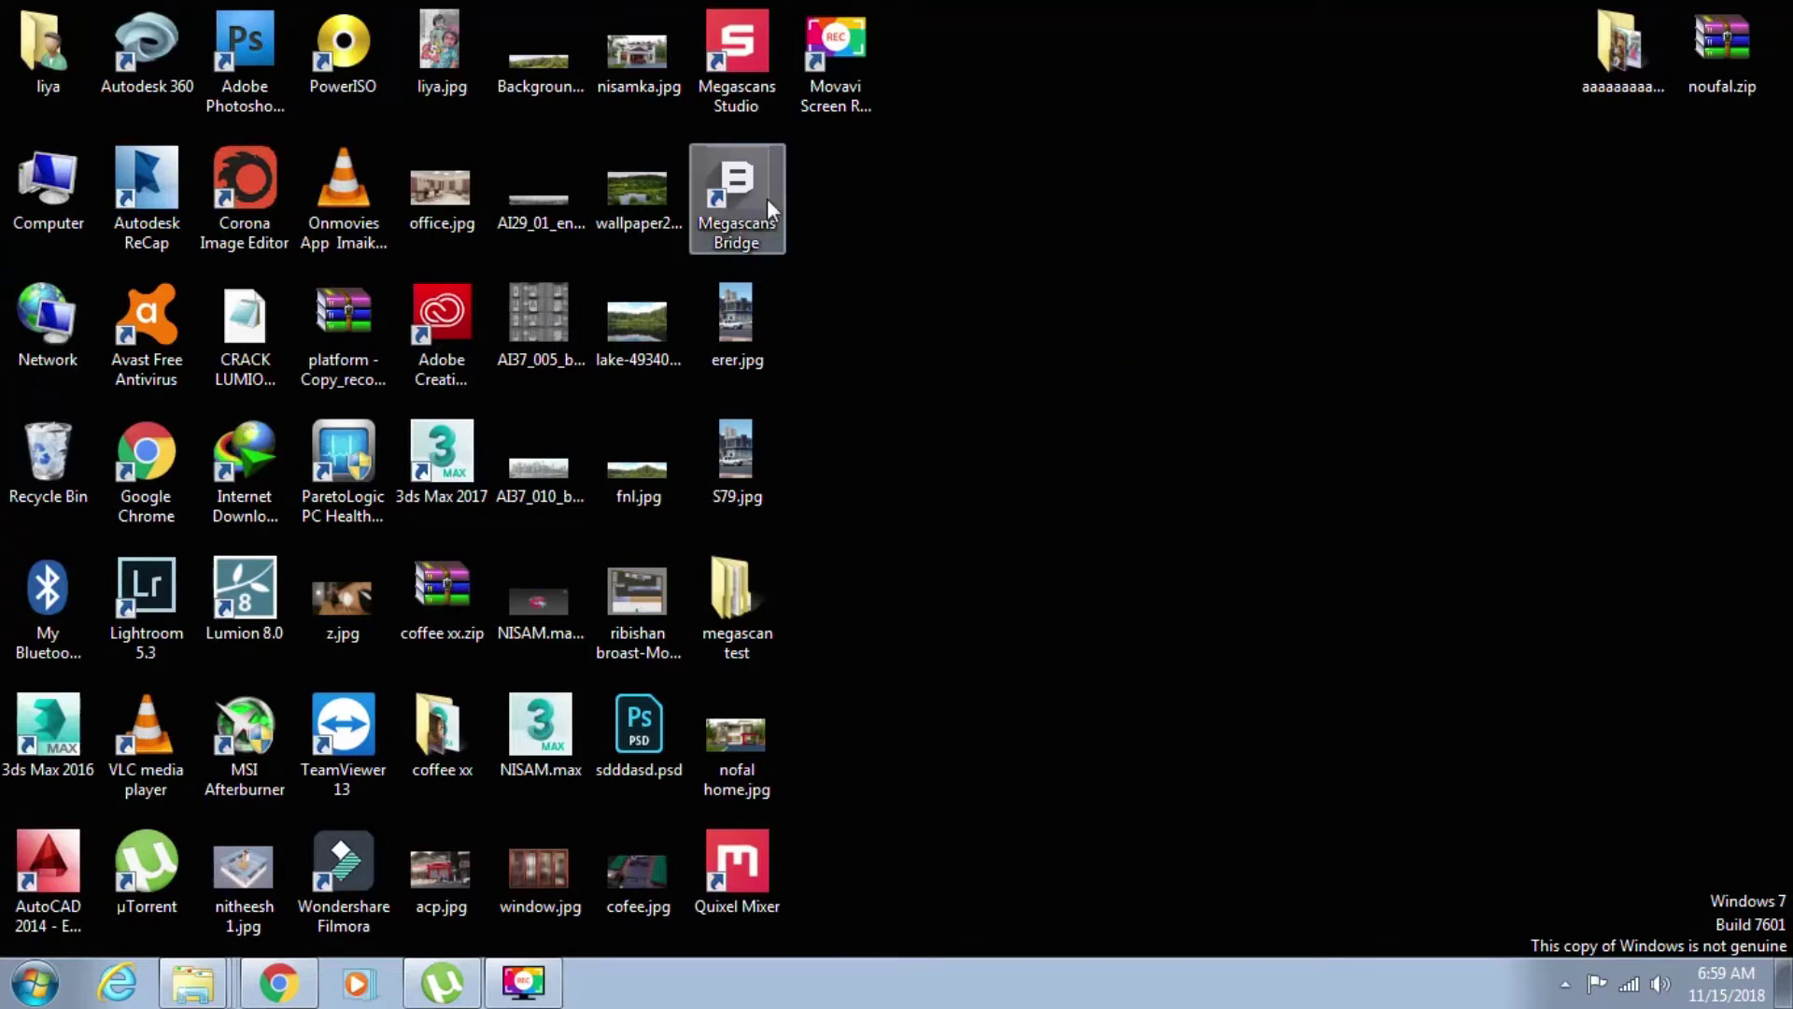
- Launch Megascans Studio and create a new asset named Untitled with 2048 px working resolution and the Specular PBR workflow
{"action": "left_click", "coordinate": [760, 97]}
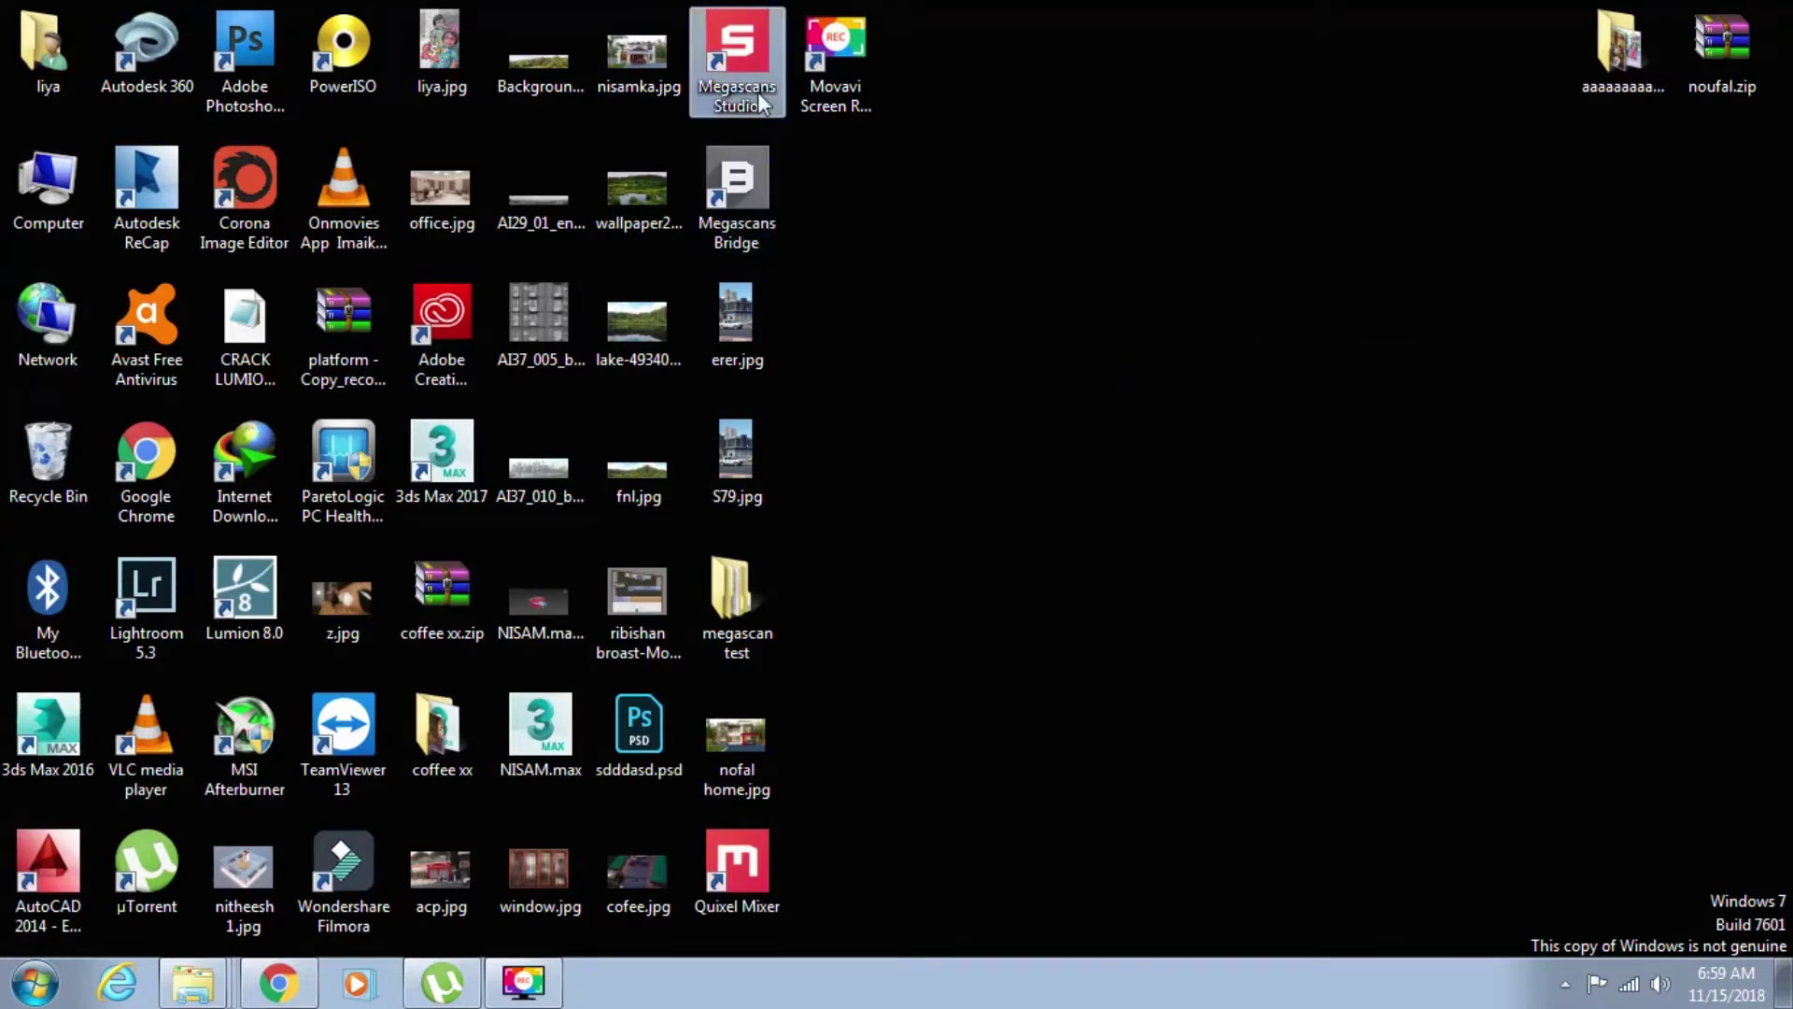
{"action": "key", "text": "Return"}
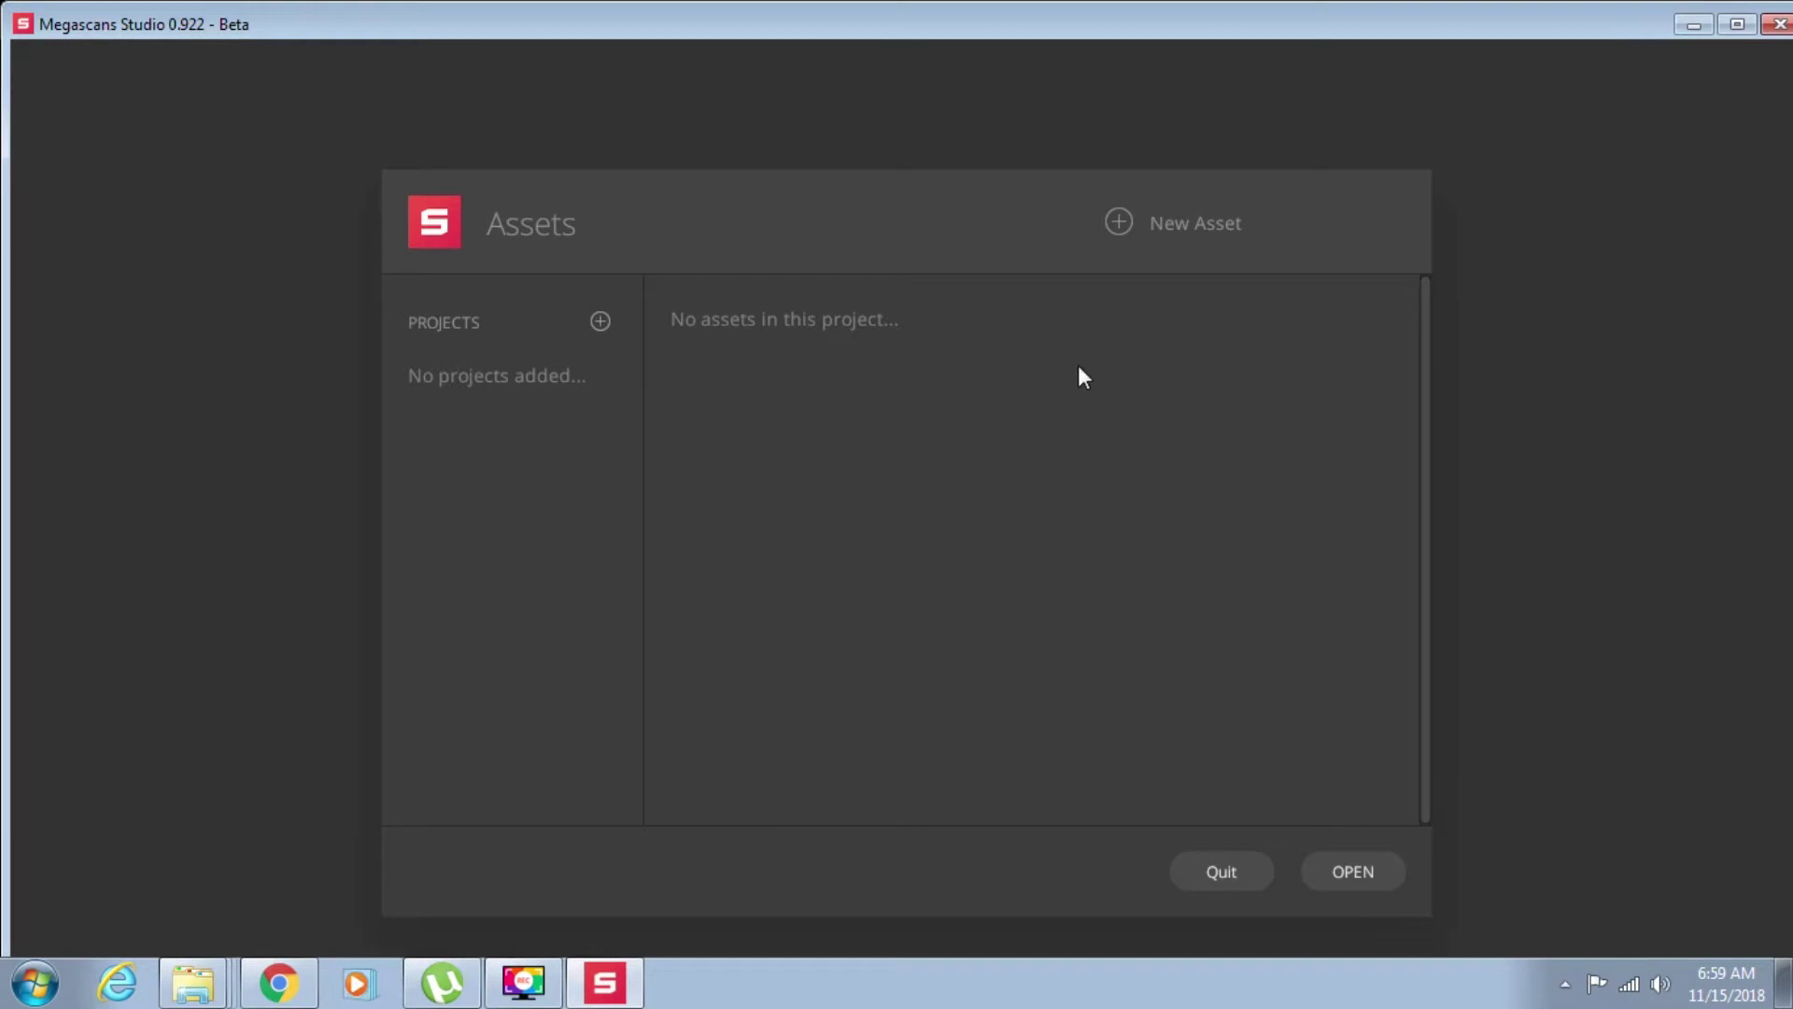
{"action": "left_click", "coordinate": [1118, 222]}
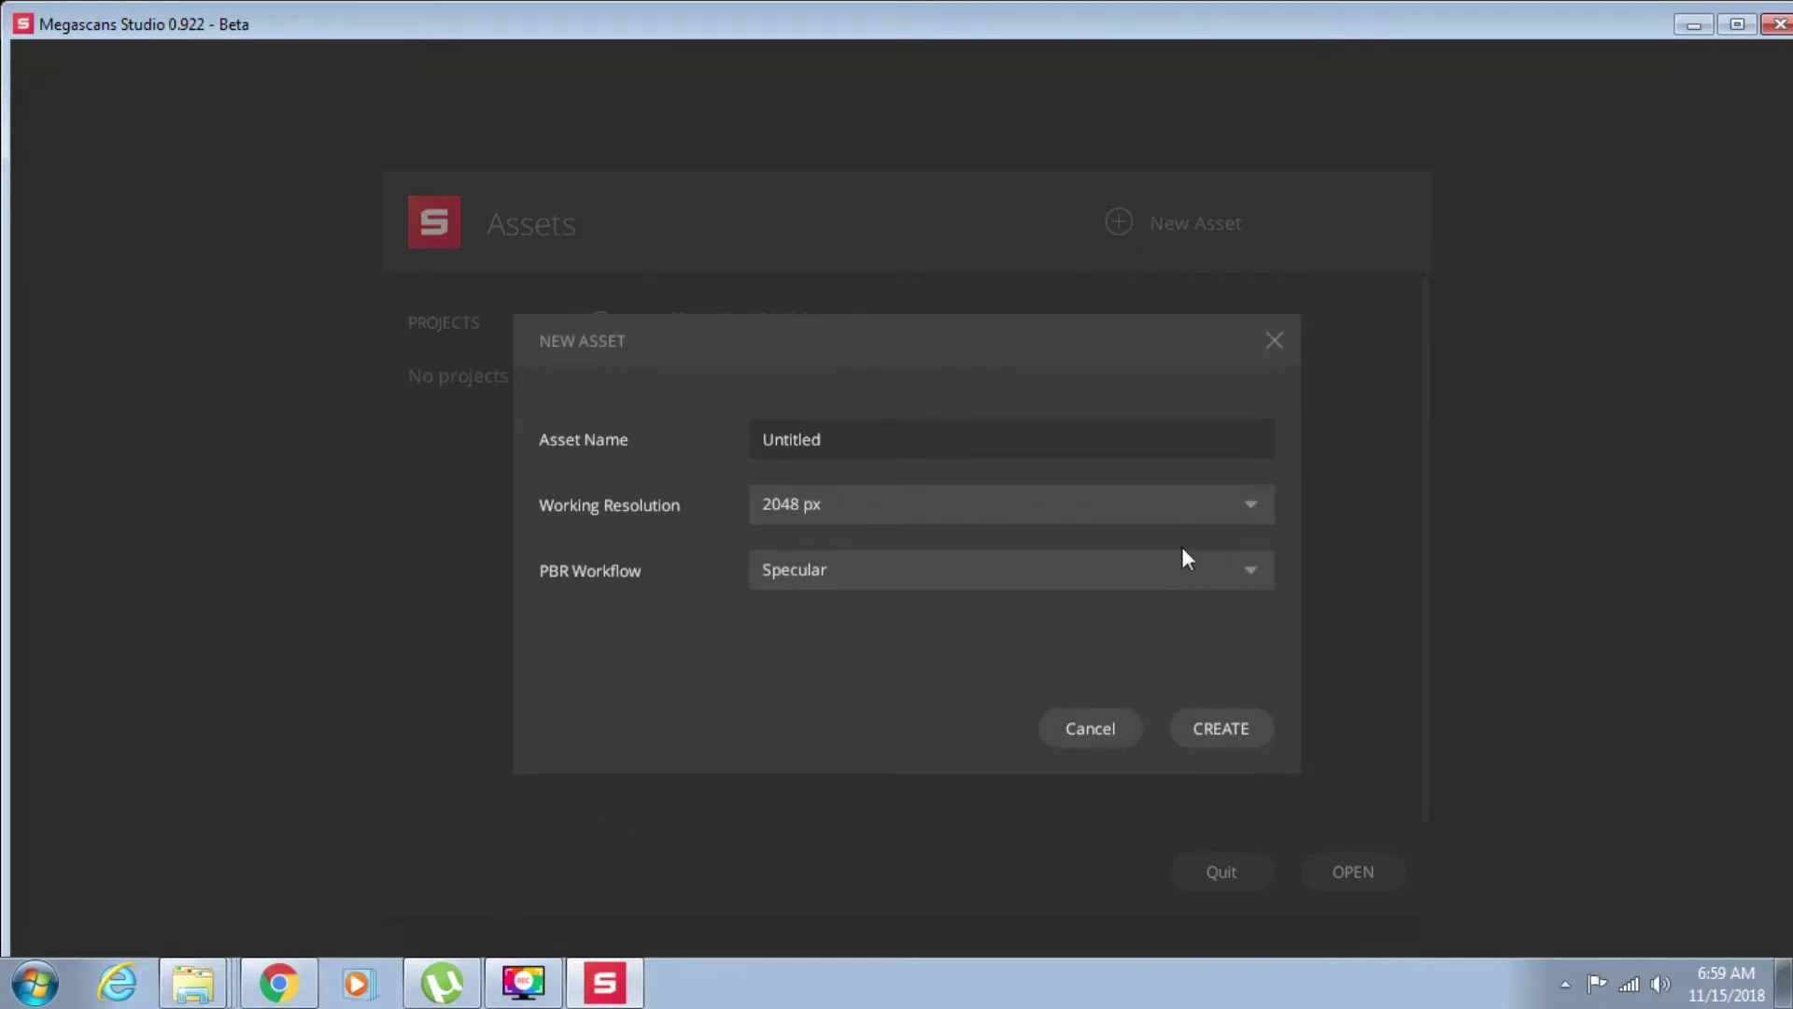
{"action": "left_click", "coordinate": [1216, 509]}
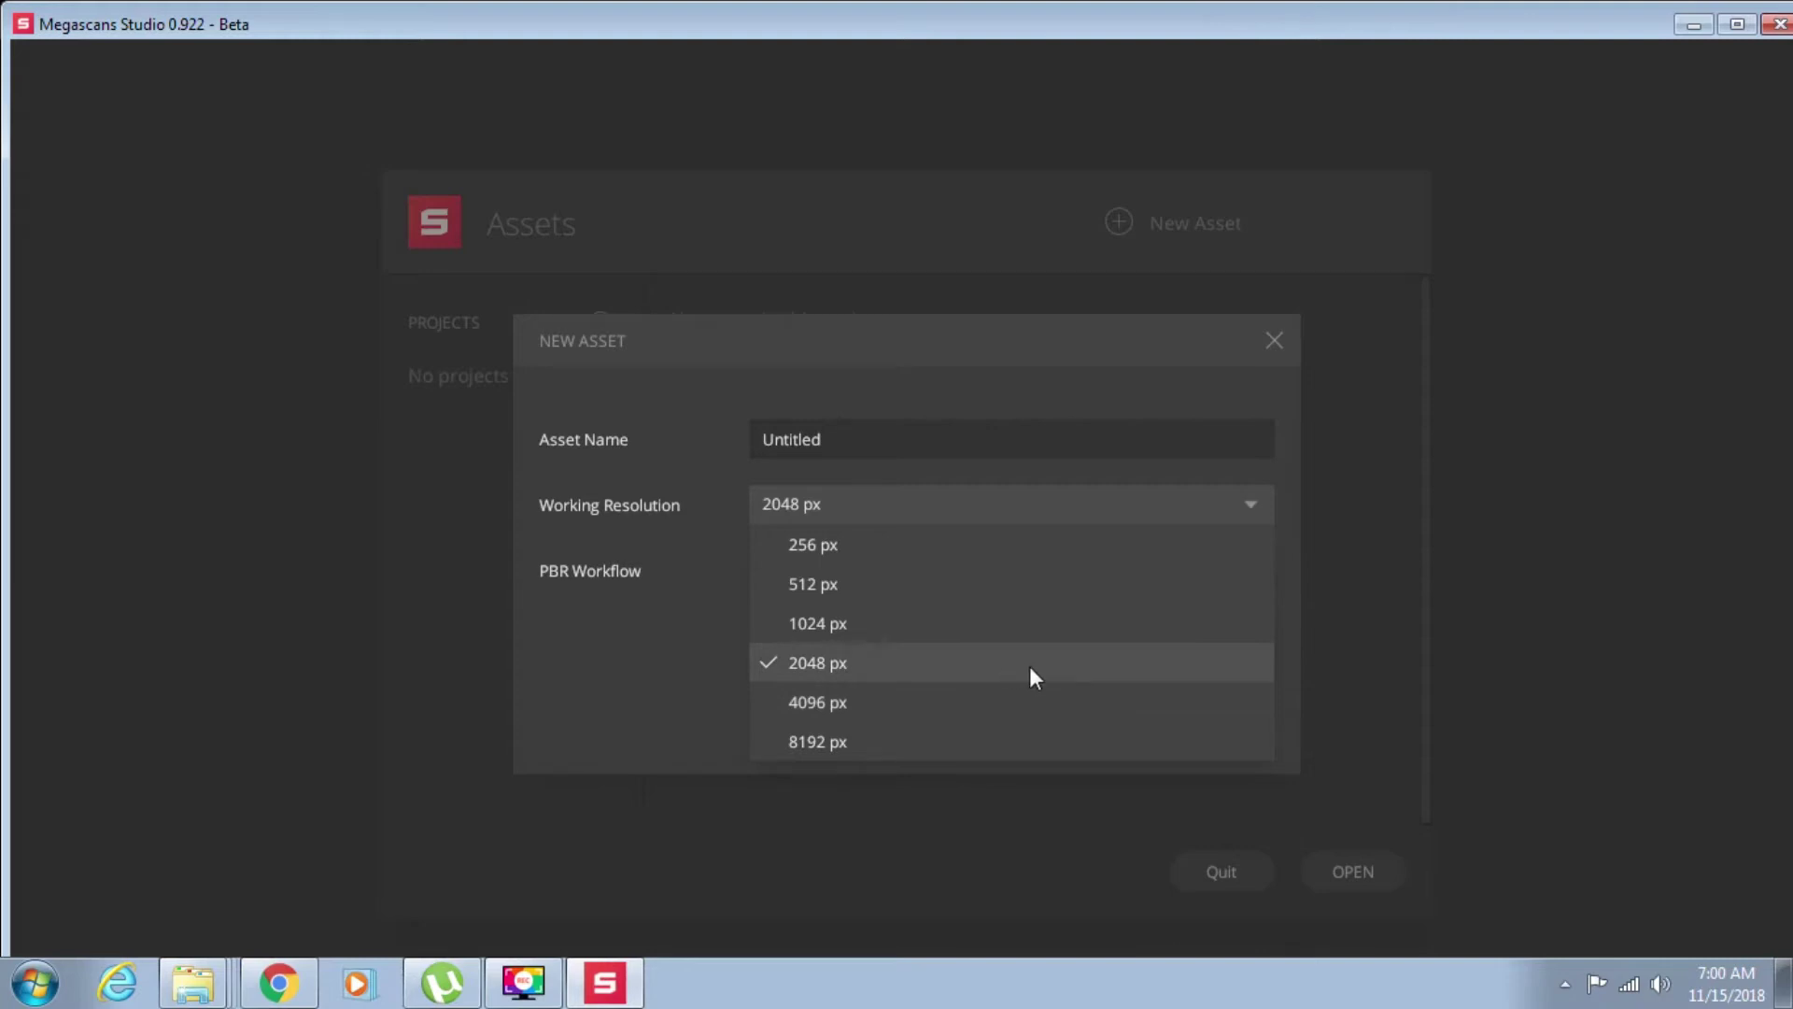
{"action": "left_click", "coordinate": [876, 665]}
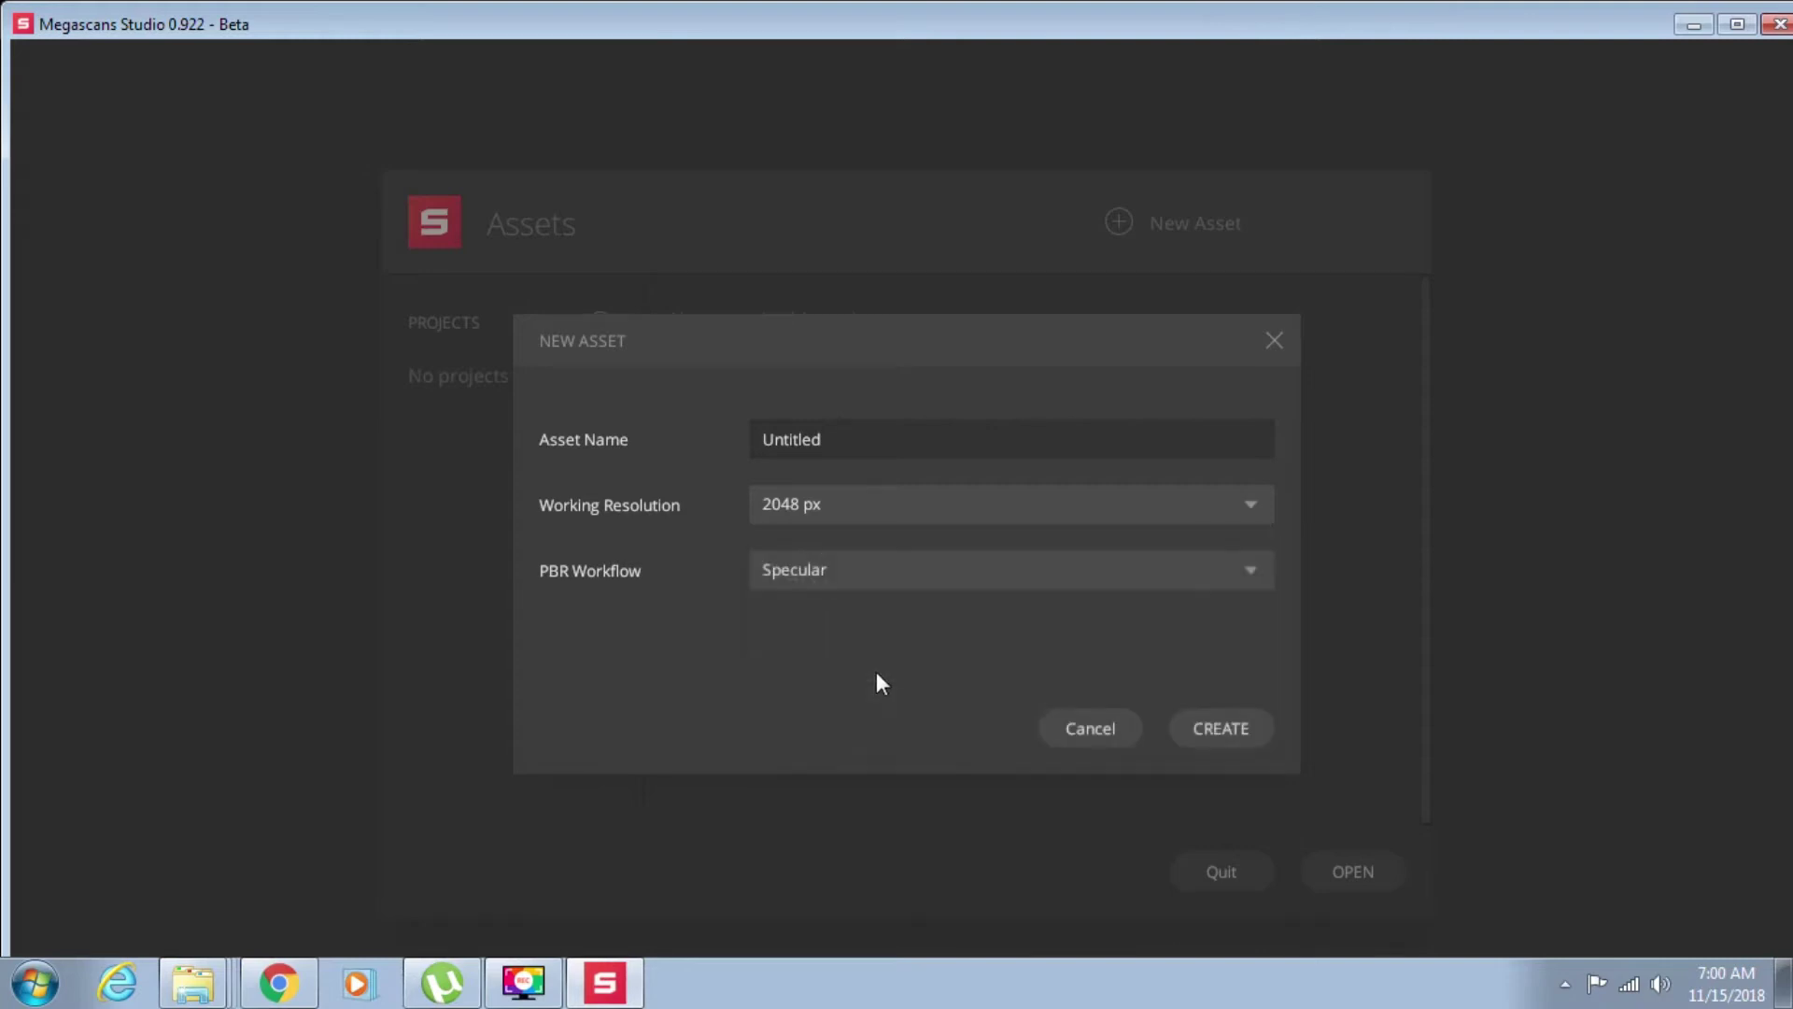
{"action": "left_click", "coordinate": [993, 581]}
{"action": "left_click", "coordinate": [834, 624]}
{"action": "left_click", "coordinate": [1220, 728]}
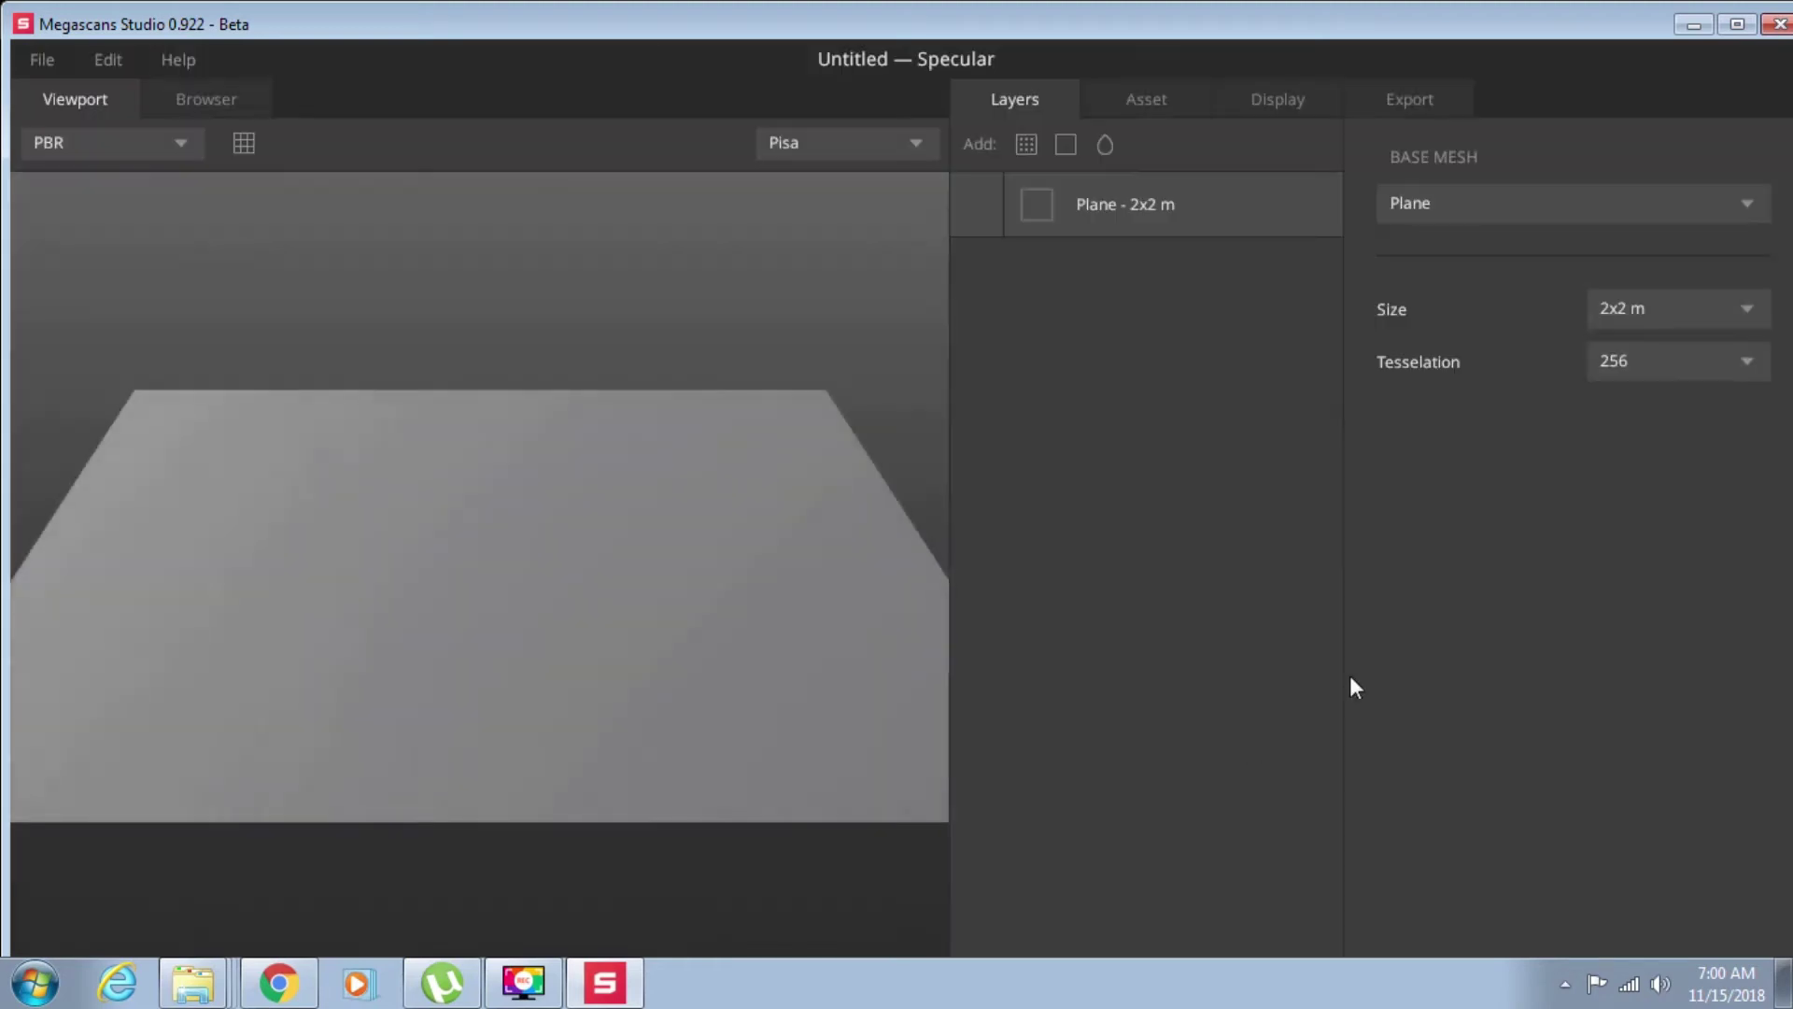
- Inspect the 2x2 m plane in the viewport and look through the materials available in the library browser
{"action": "mouse_move", "coordinate": [568, 496]}
{"action": "left_mouse_down"}
{"action": "mouse_move", "coordinate": [500, 524]}
{"action": "mouse_move", "coordinate": [534, 501]}
{"action": "left_mouse_up"}
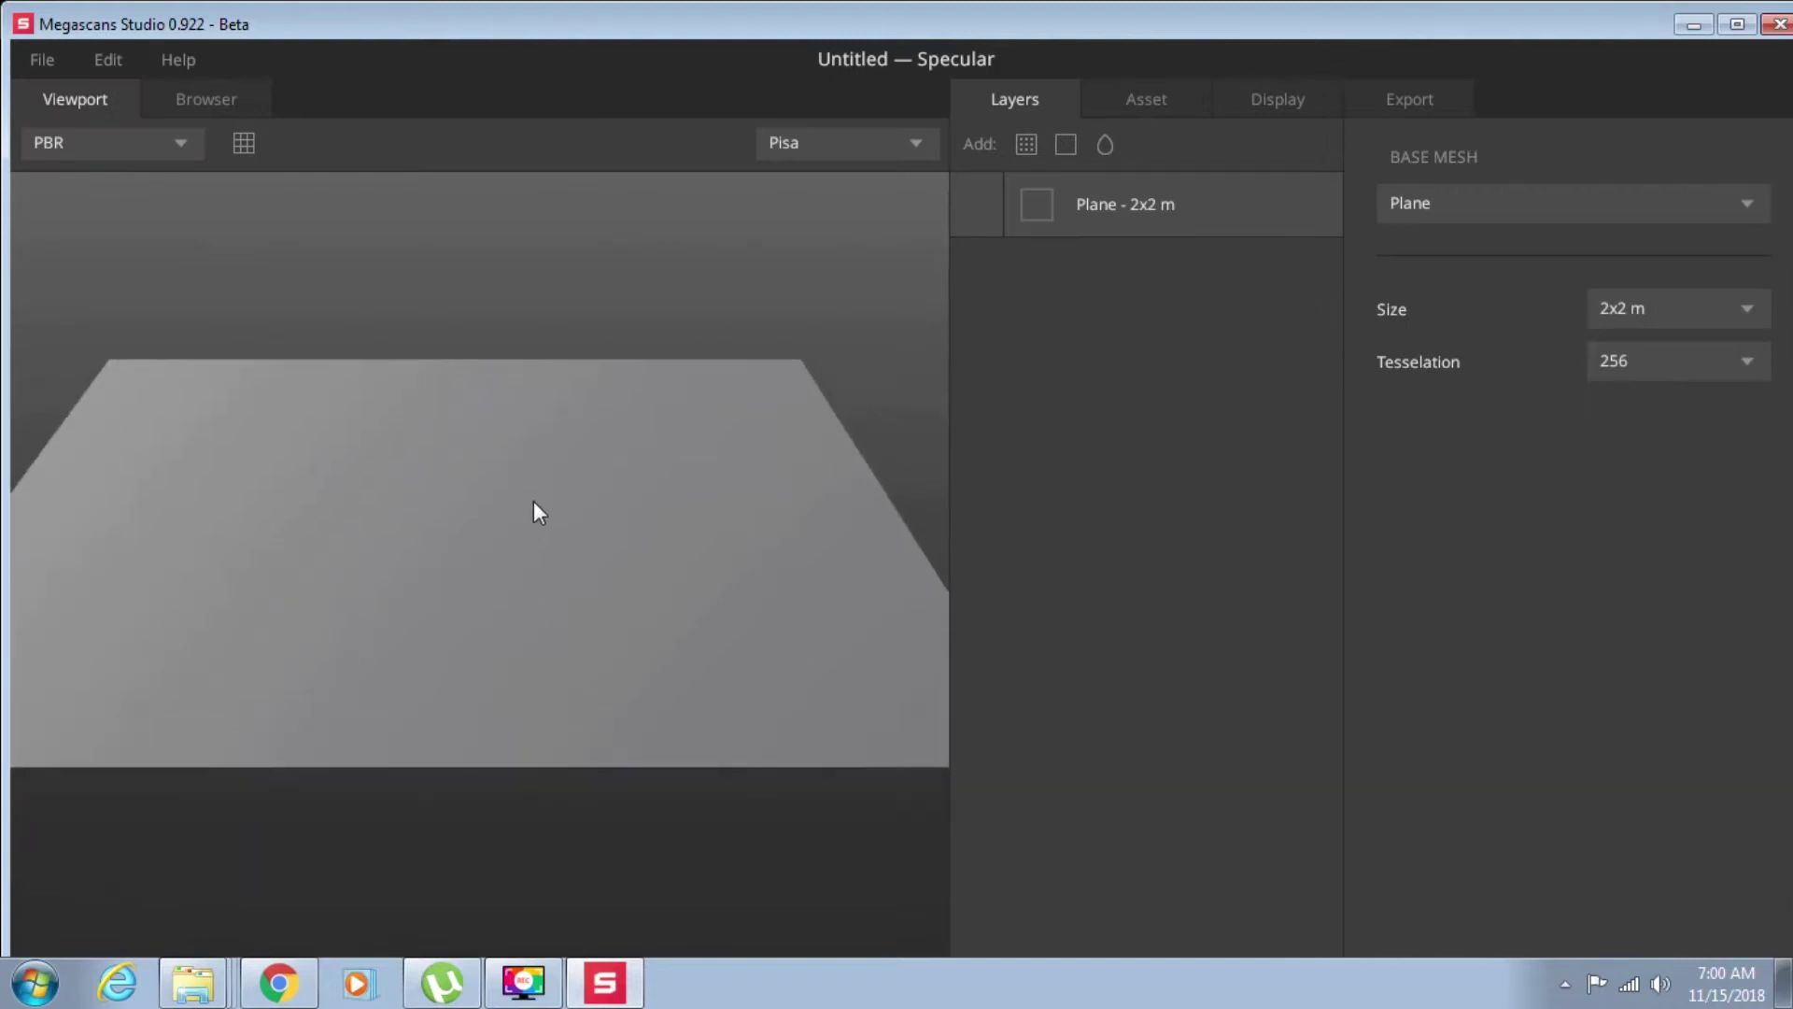
{"action": "left_click_drag", "start_coordinate": [445, 490], "coordinate": [511, 551]}
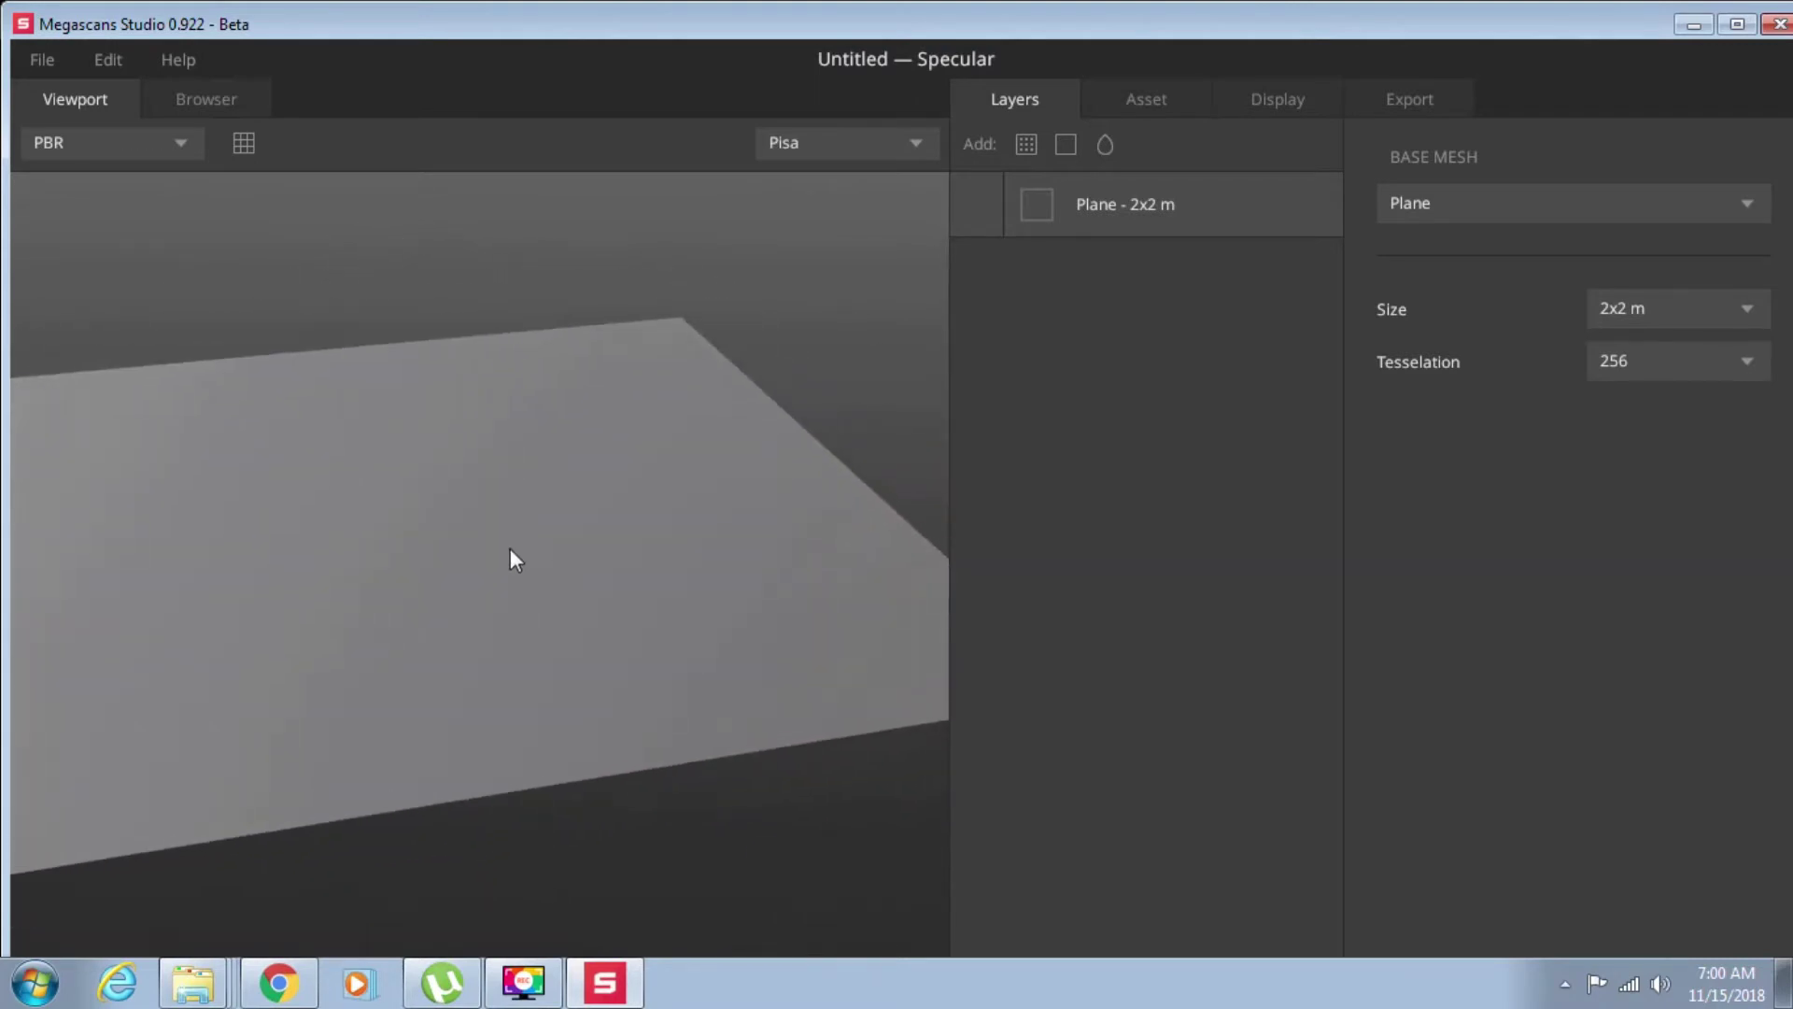
{"action": "scroll", "coordinate": [510, 548], "scroll_direction": "up", "scroll_amount": 5}
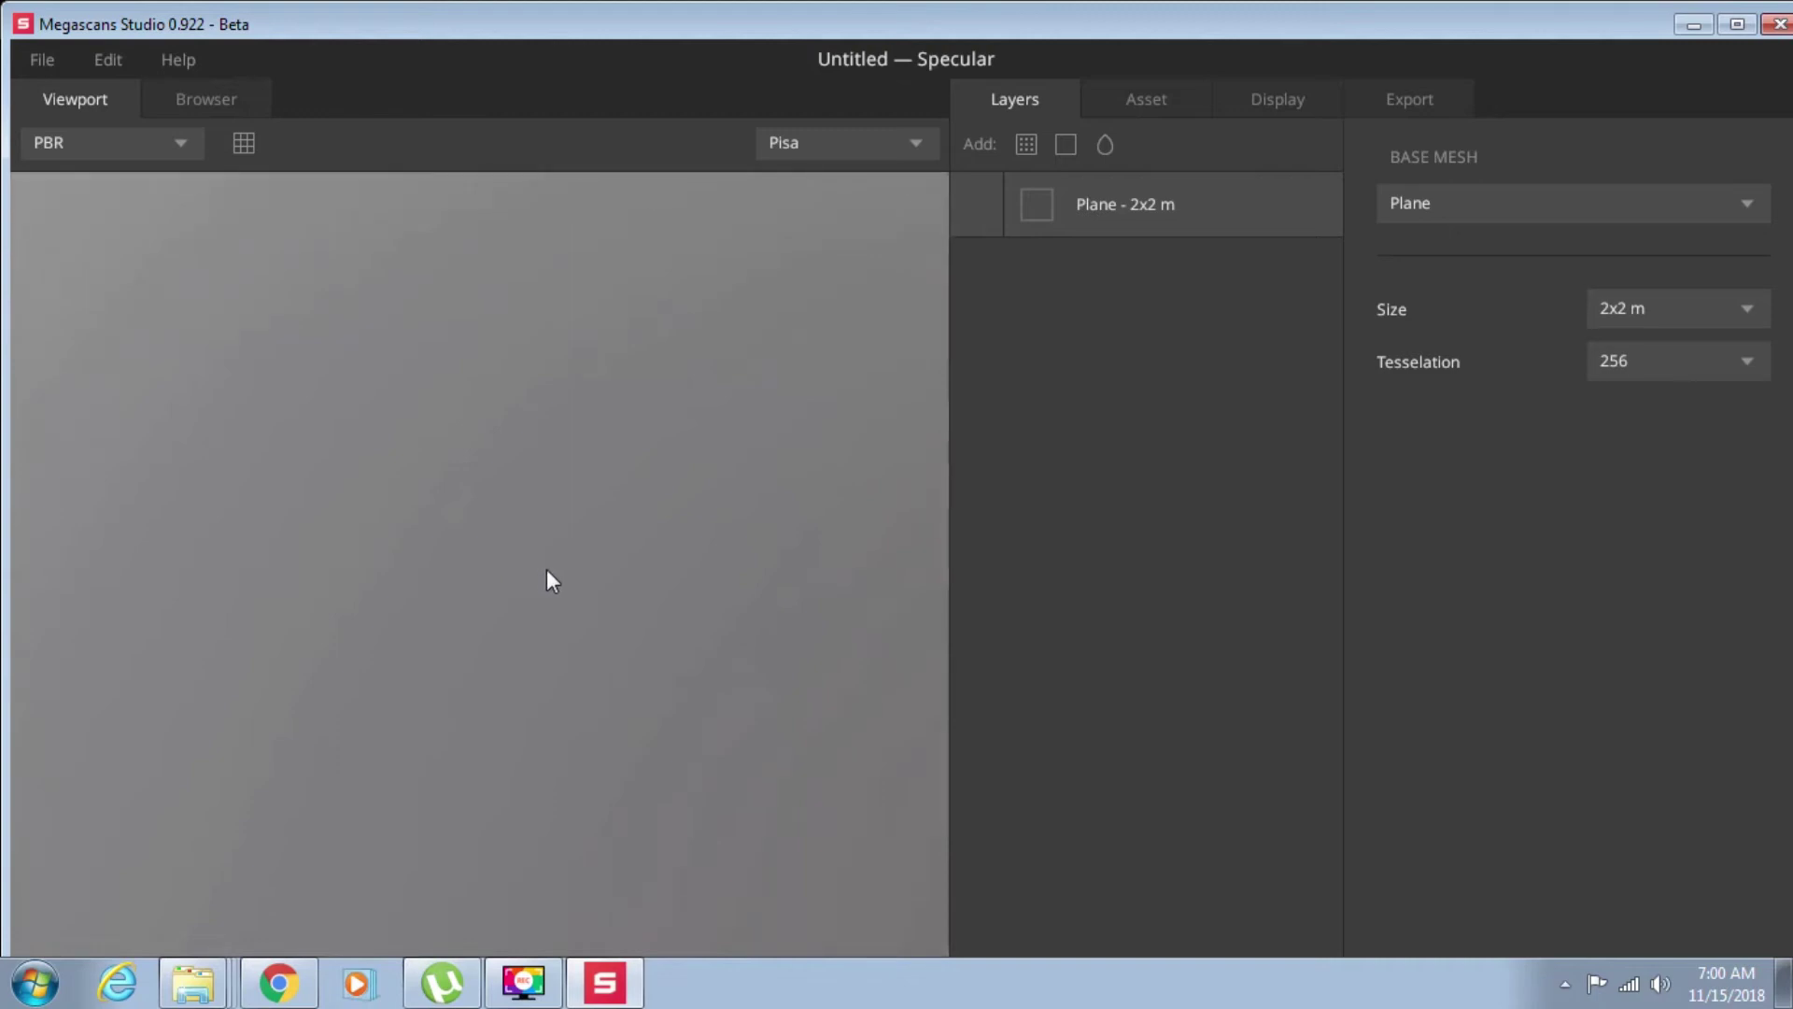
{"action": "scroll", "coordinate": [542, 504], "scroll_direction": "down", "scroll_amount": 2}
{"action": "left_click_drag", "start_coordinate": [486, 446], "coordinate": [310, 155]}
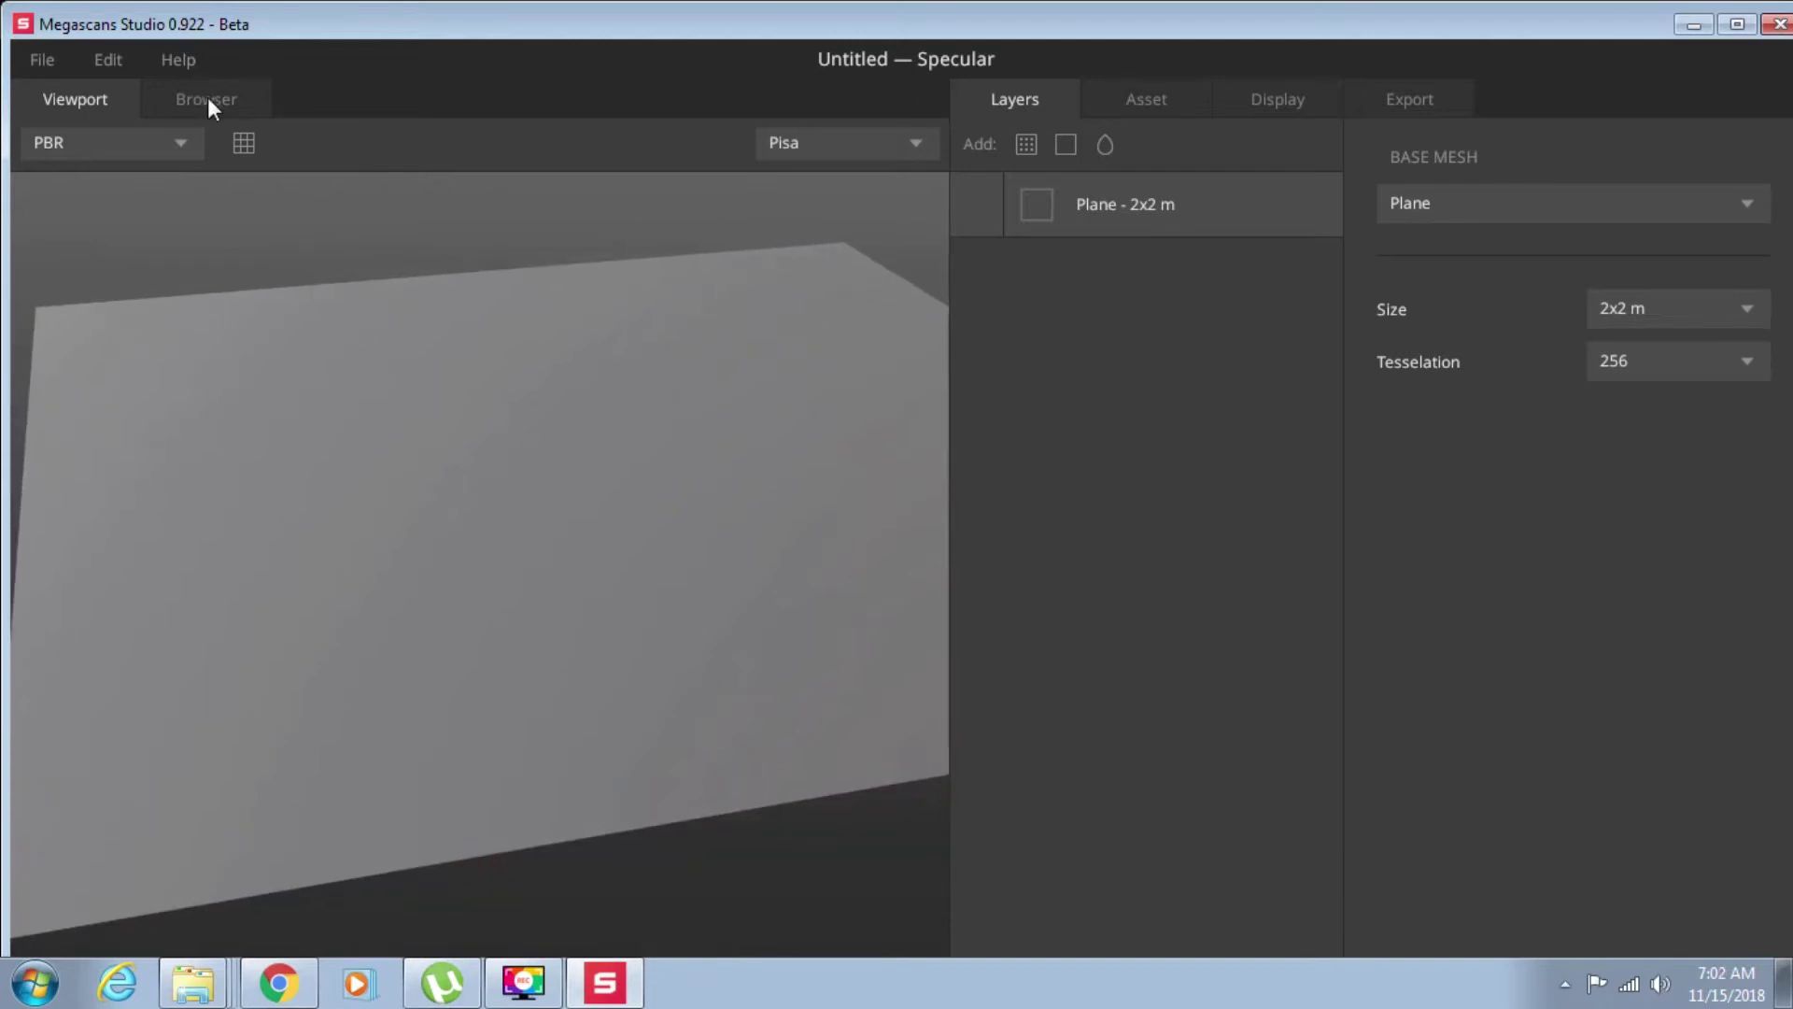
{"action": "left_click", "coordinate": [206, 99]}
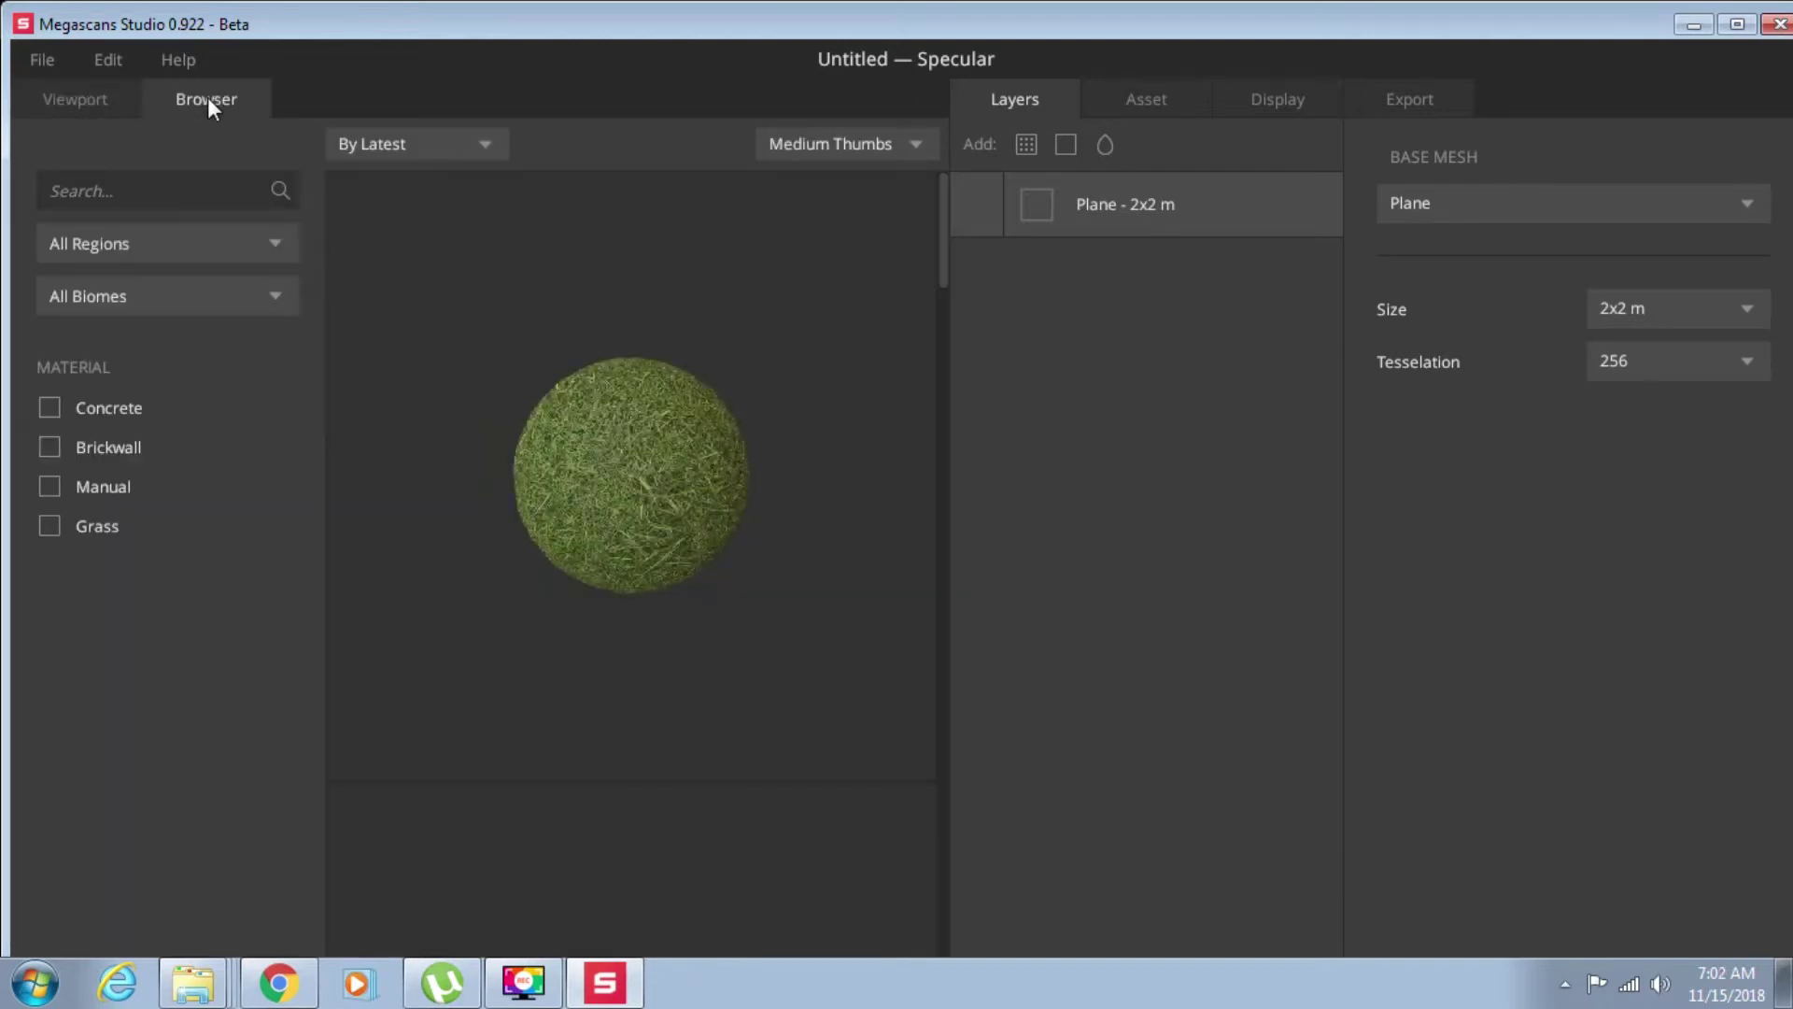
{"action": "left_click_drag", "start_coordinate": [946, 288], "coordinate": [996, 797]}
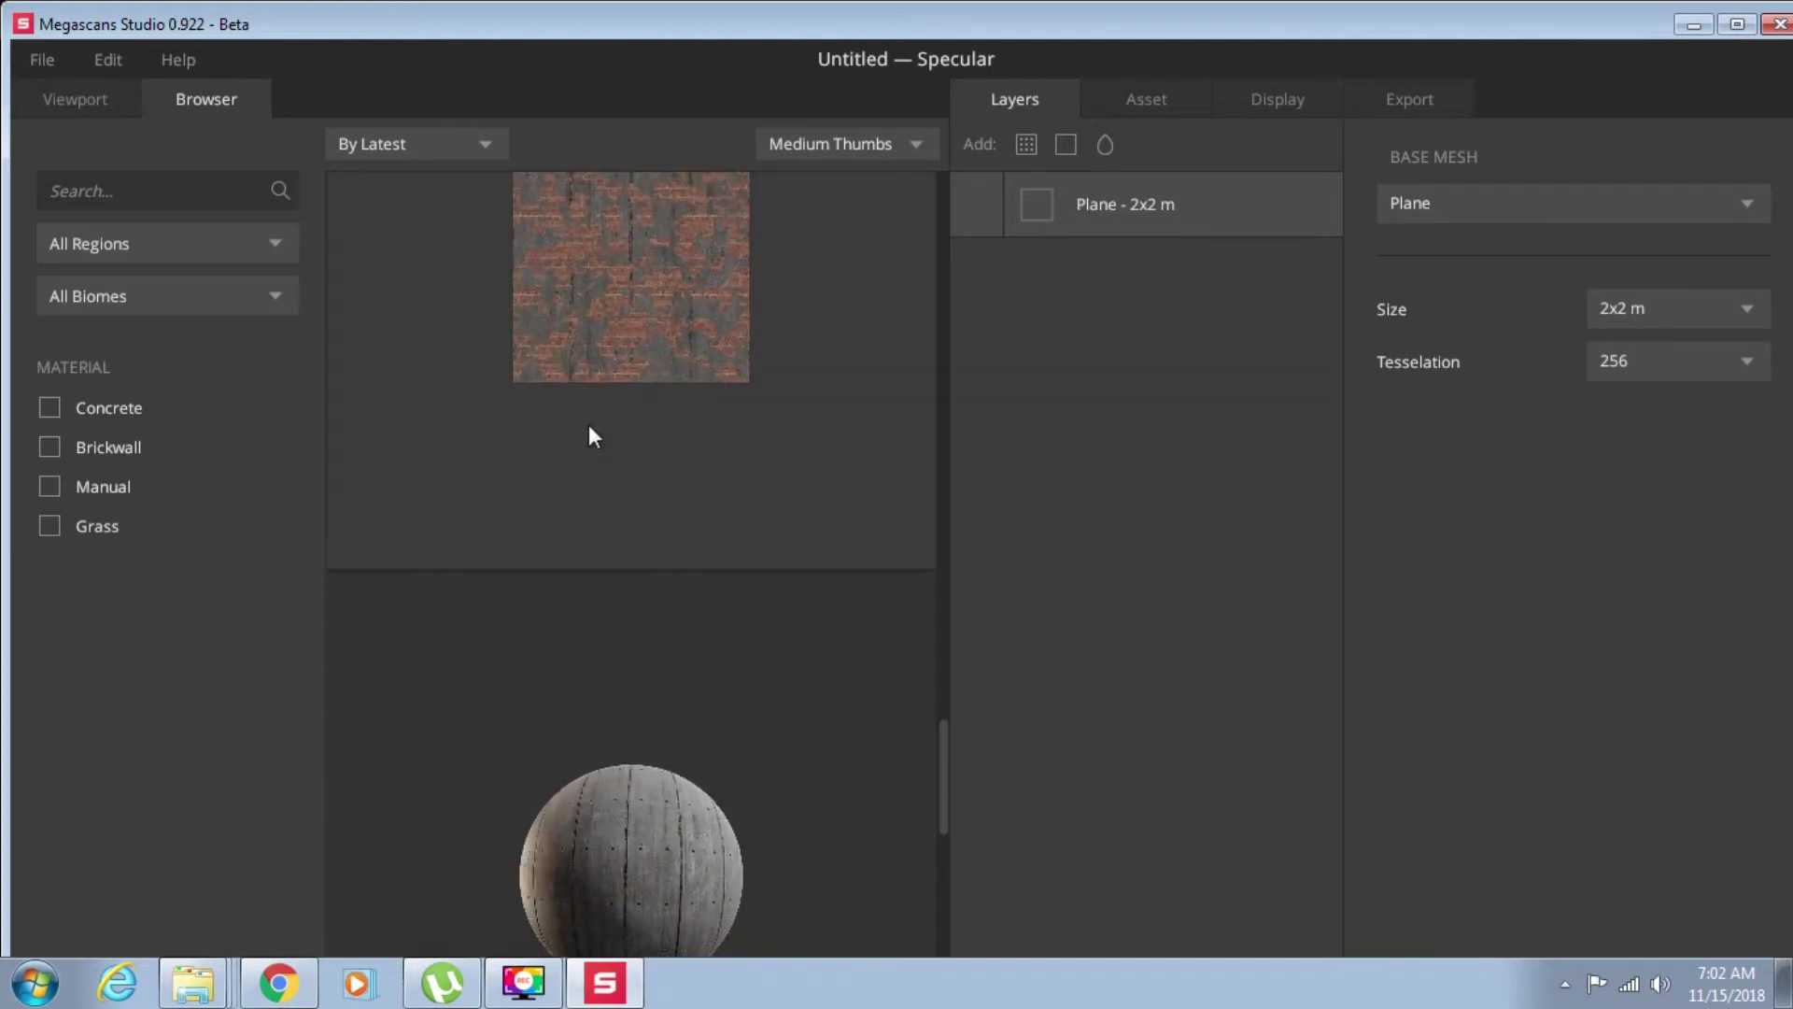
{"action": "scroll", "coordinate": [703, 557], "scroll_direction": "up", "scroll_amount": 10}
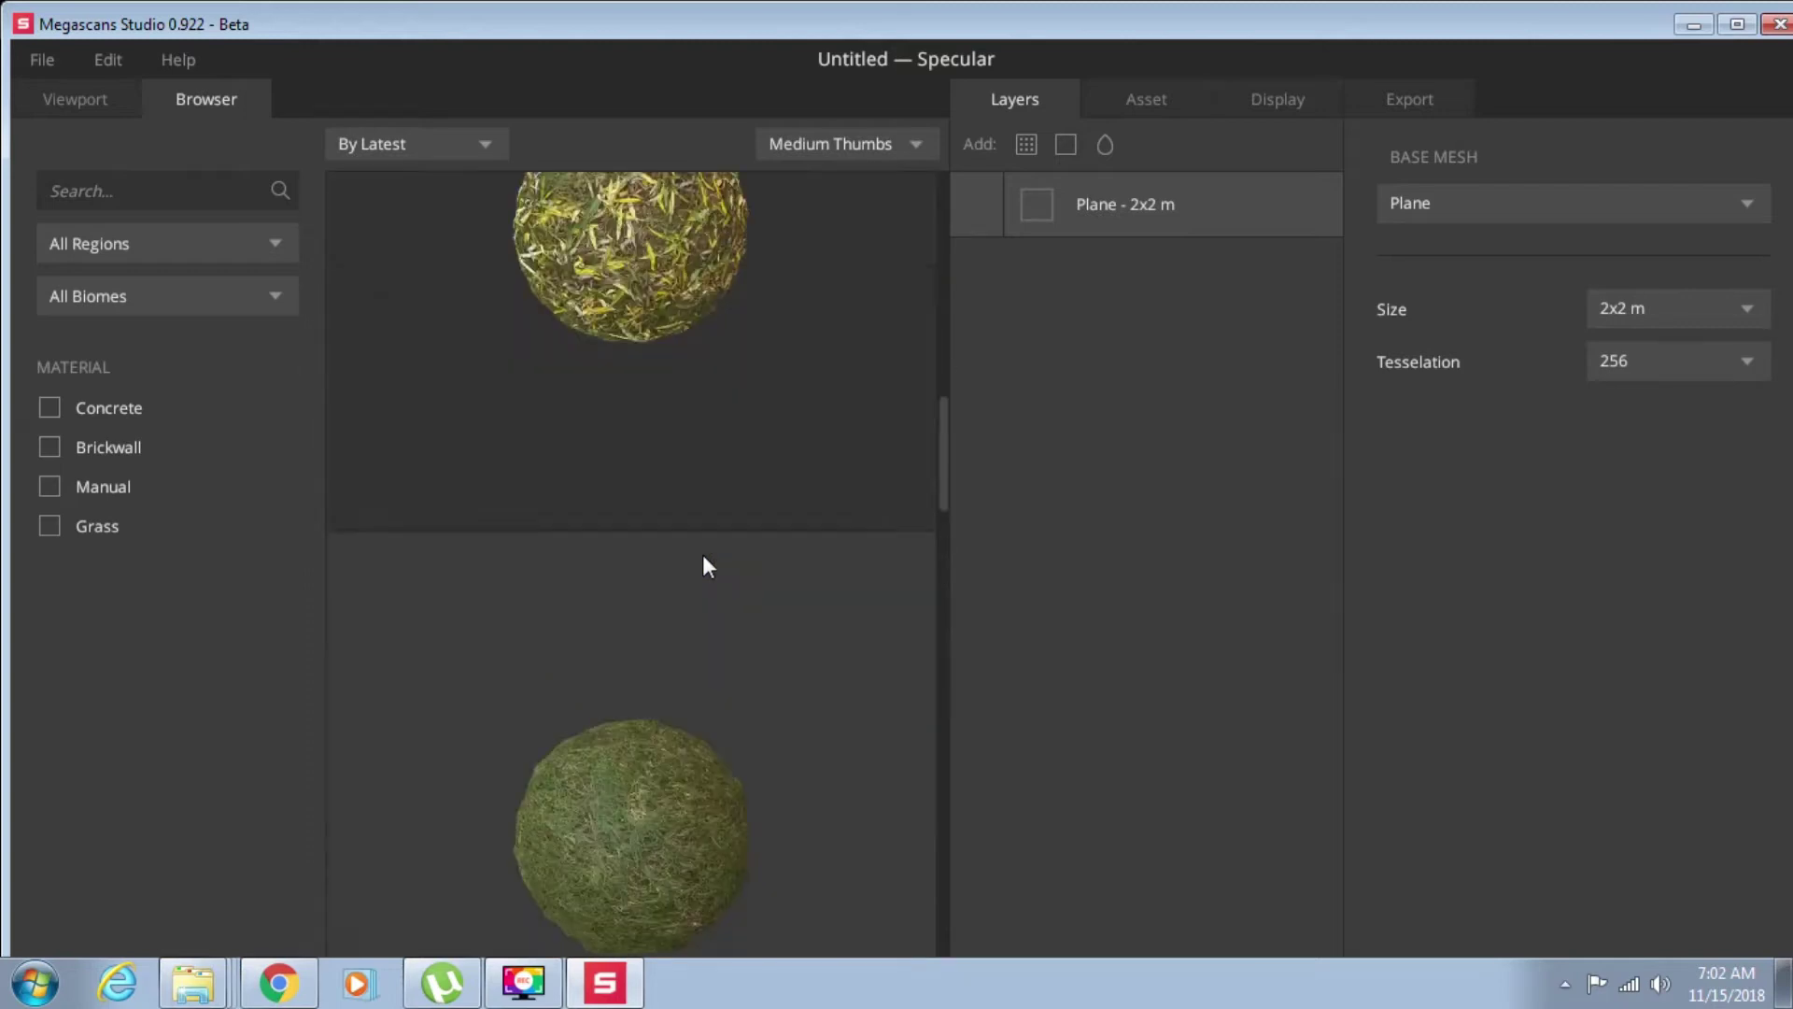
{"action": "scroll", "coordinate": [703, 555], "scroll_direction": "up", "scroll_amount": 3}
- Add the G:\megascan folder to the download paths in the library preferences and apply the change
{"action": "left_click", "coordinate": [105, 59]}
{"action": "left_click", "coordinate": [177, 114]}
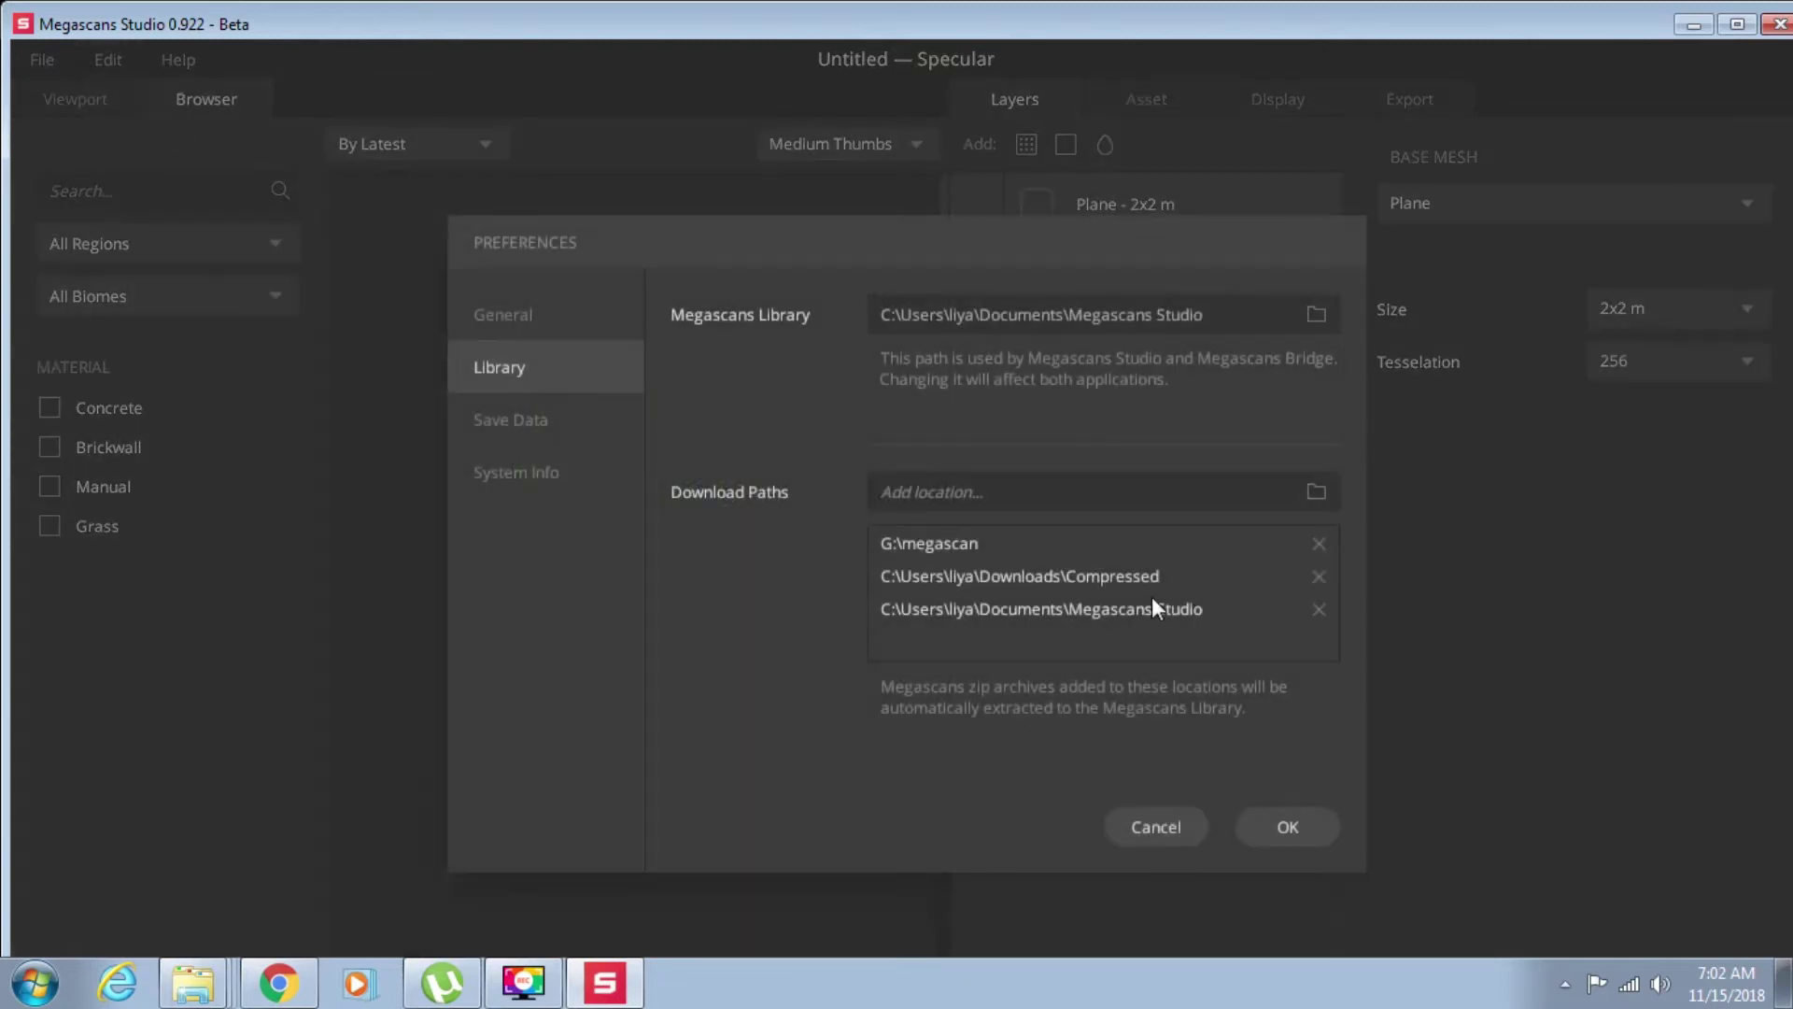
{"action": "left_click", "coordinate": [1314, 495]}
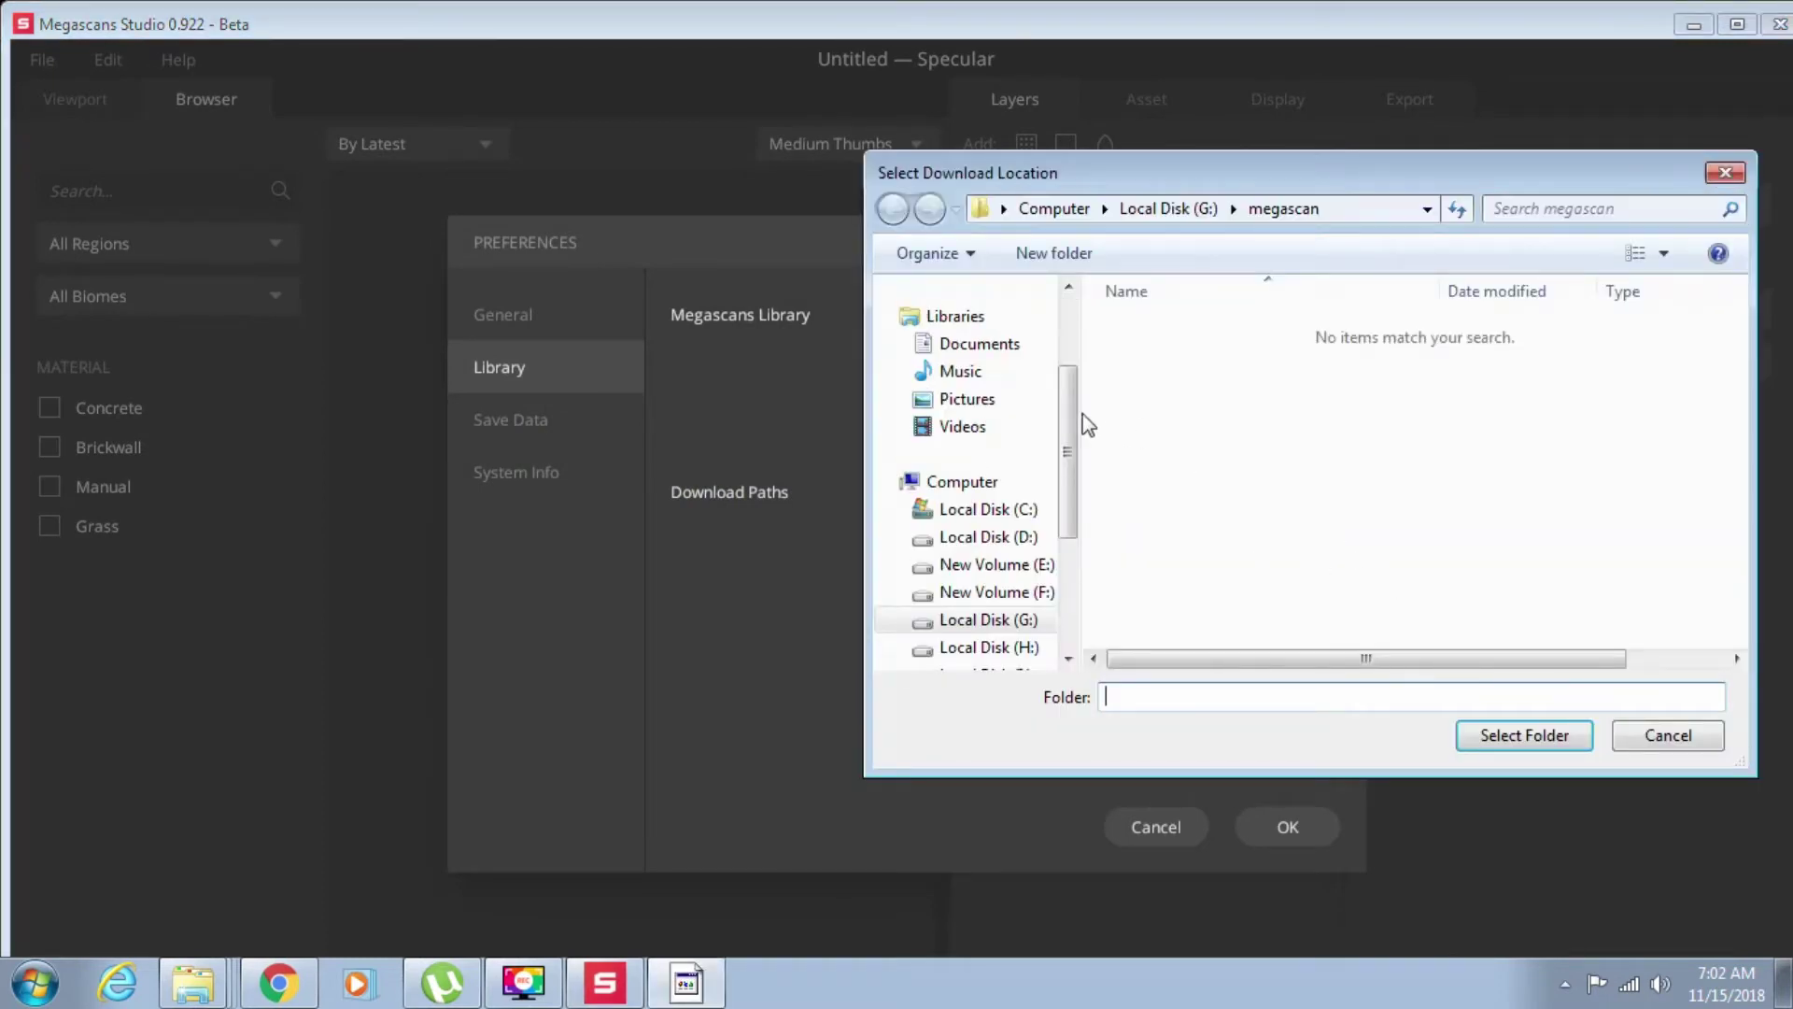
{"action": "scroll", "coordinate": [1073, 389], "scroll_direction": "up", "scroll_amount": 1}
{"action": "scroll", "coordinate": [1073, 420], "scroll_direction": "down", "scroll_amount": 3}
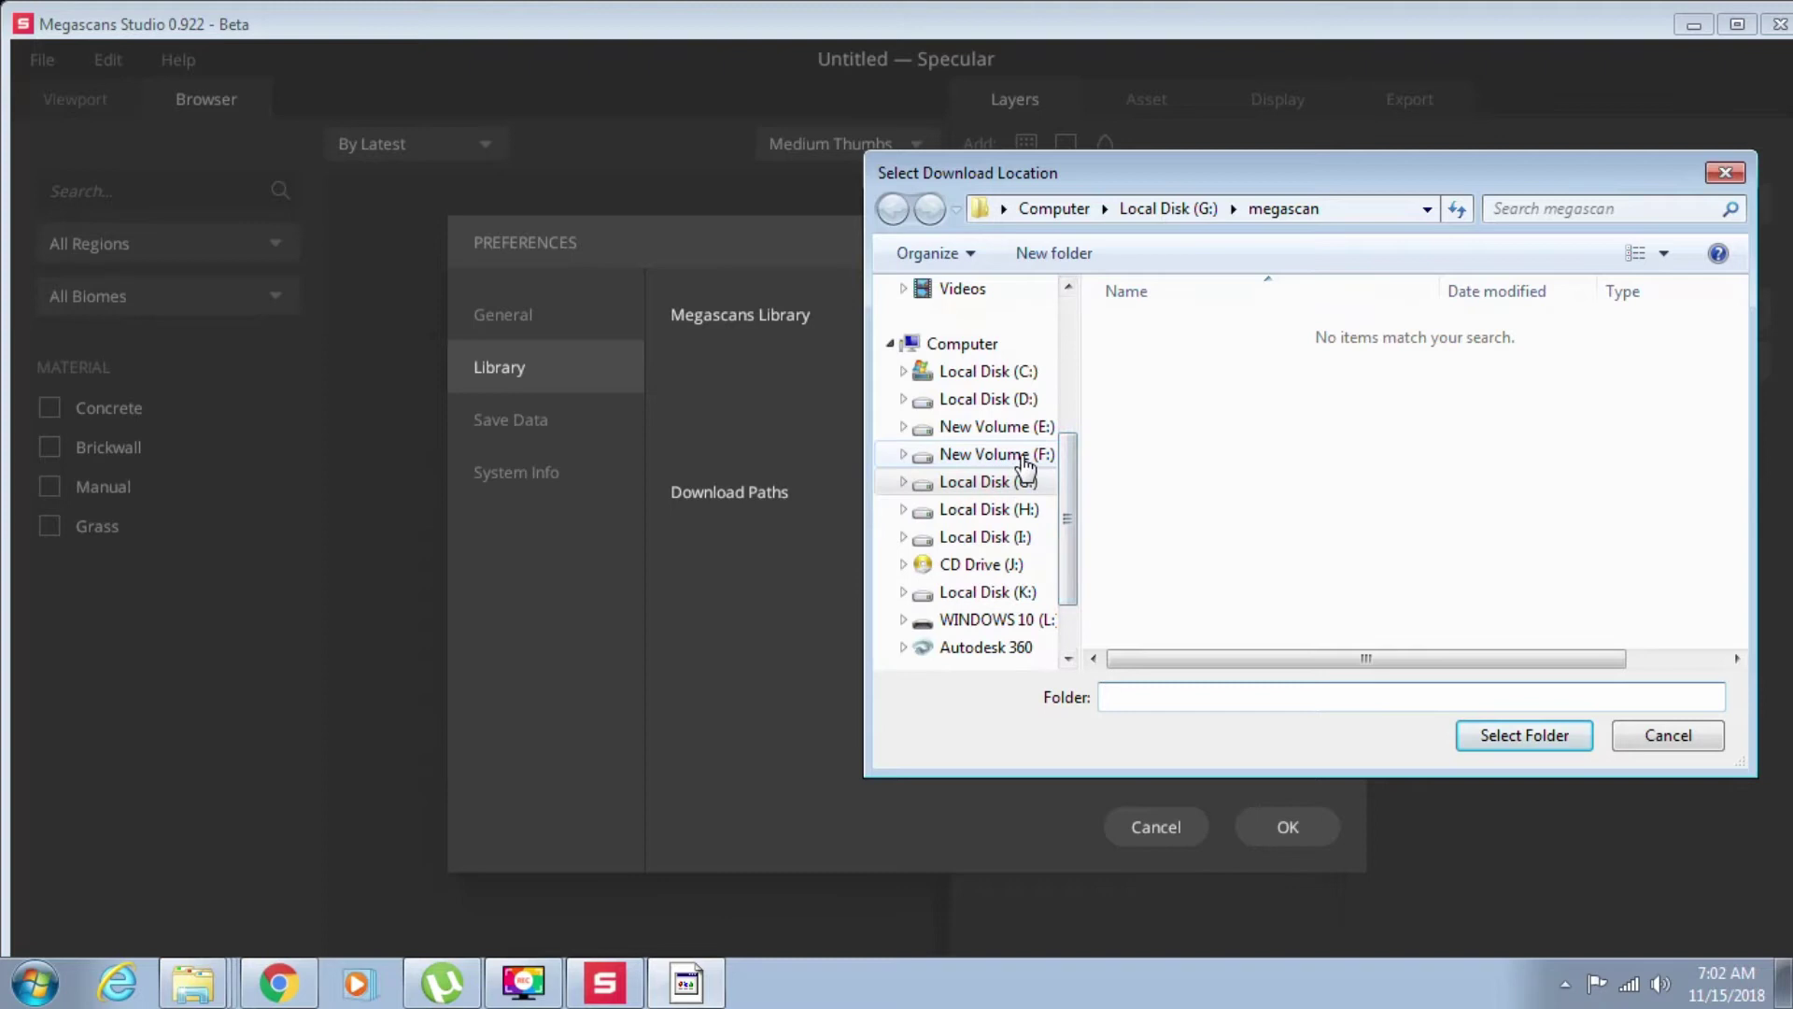
{"action": "left_click", "coordinate": [1007, 482]}
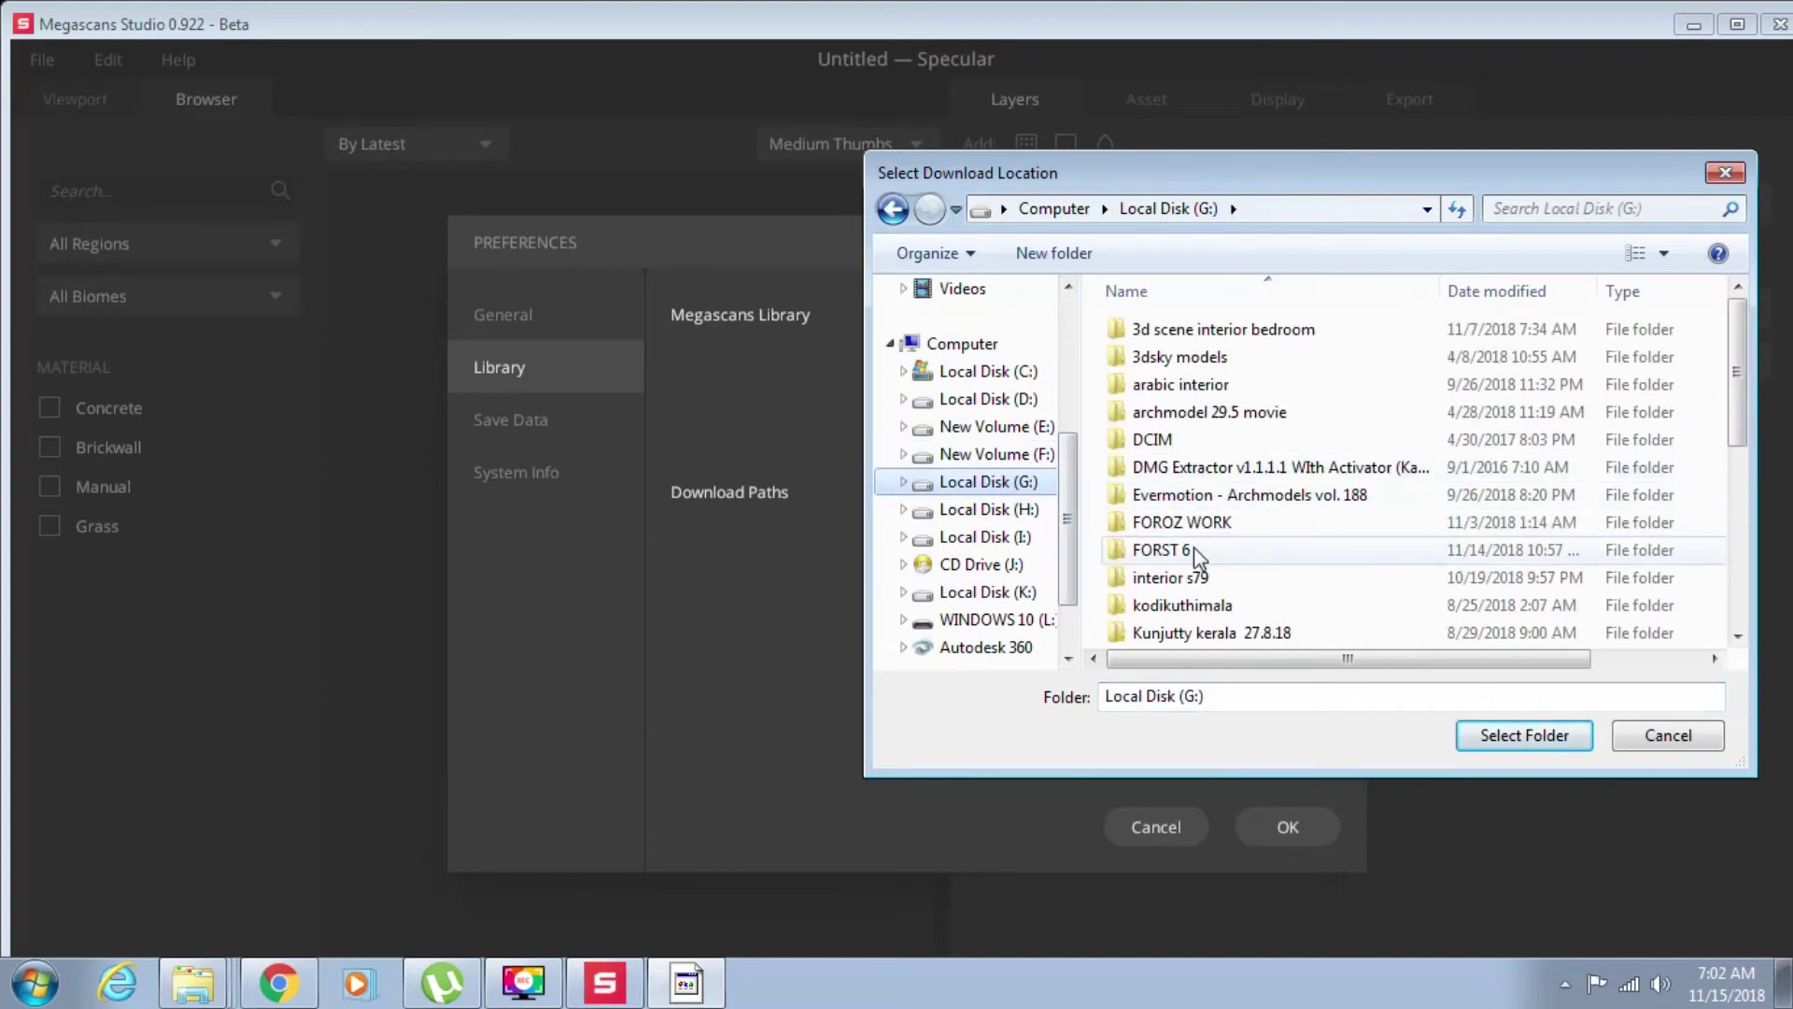
{"action": "scroll", "coordinate": [1205, 579], "scroll_direction": "down", "scroll_amount": 1}
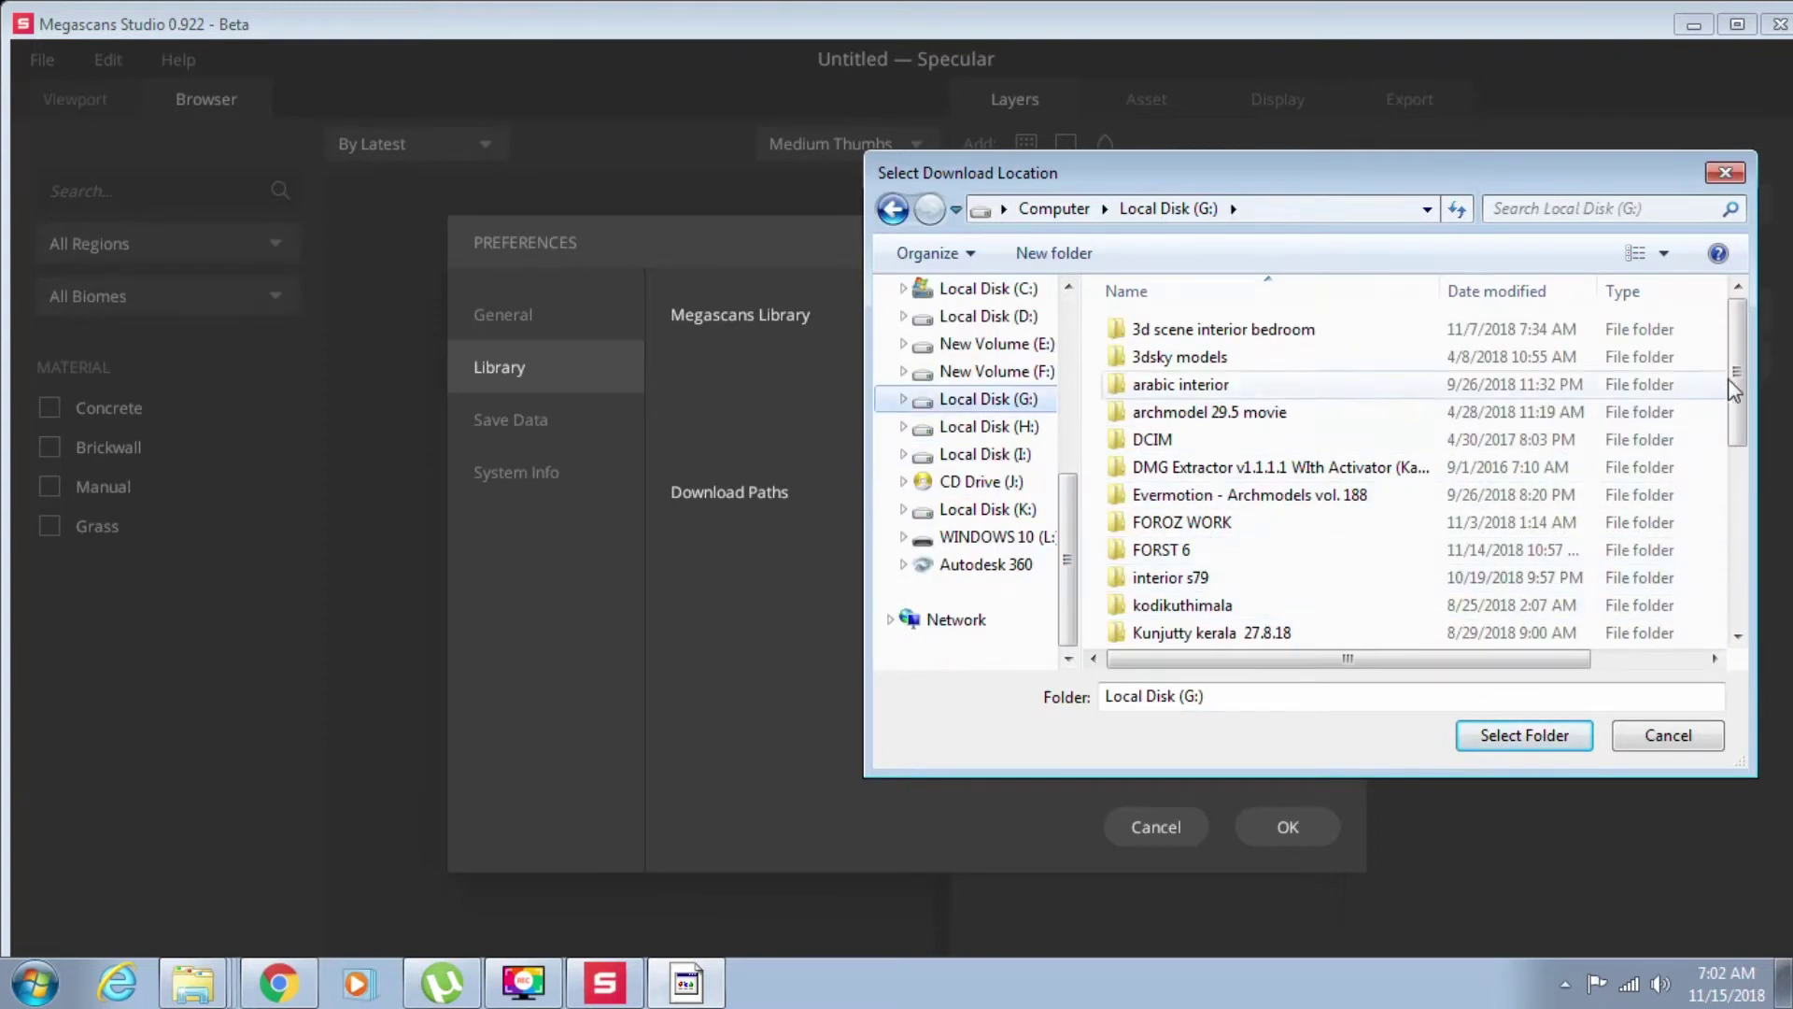
{"action": "scroll", "coordinate": [1724, 379], "scroll_direction": "down", "scroll_amount": 2}
{"action": "left_click", "coordinate": [1176, 512]}
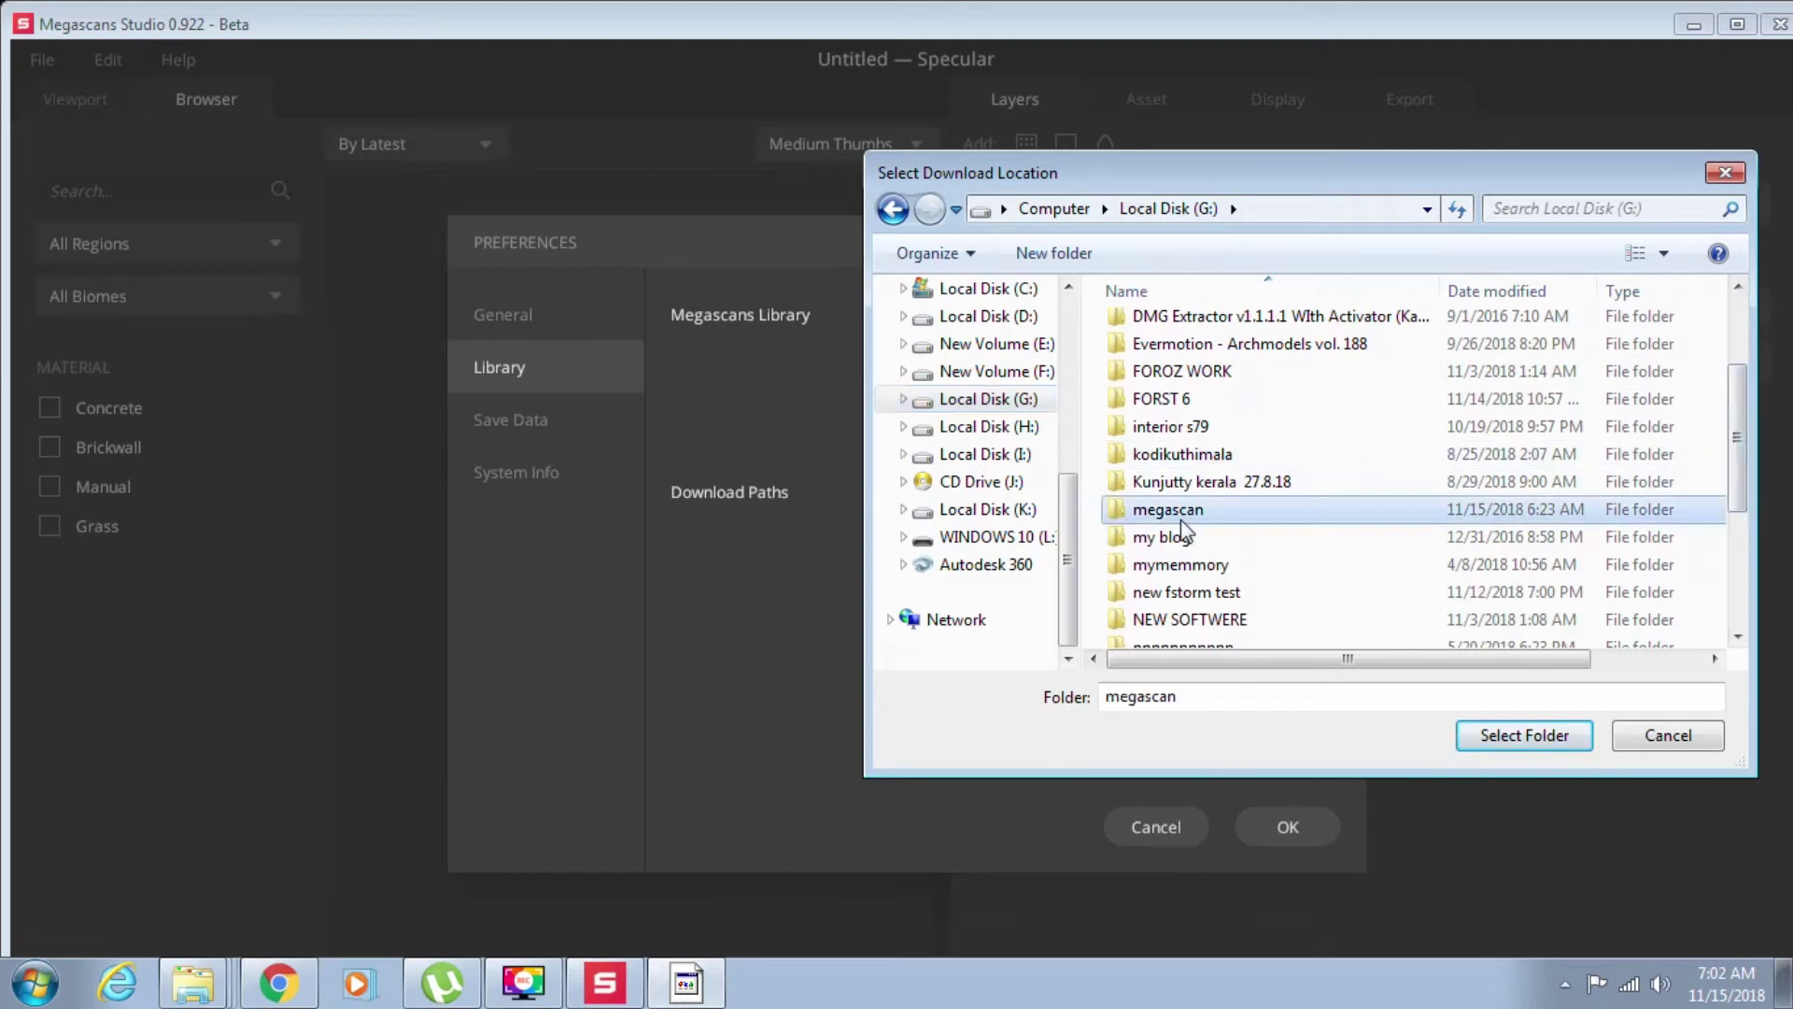
{"action": "left_click", "coordinate": [1549, 738]}
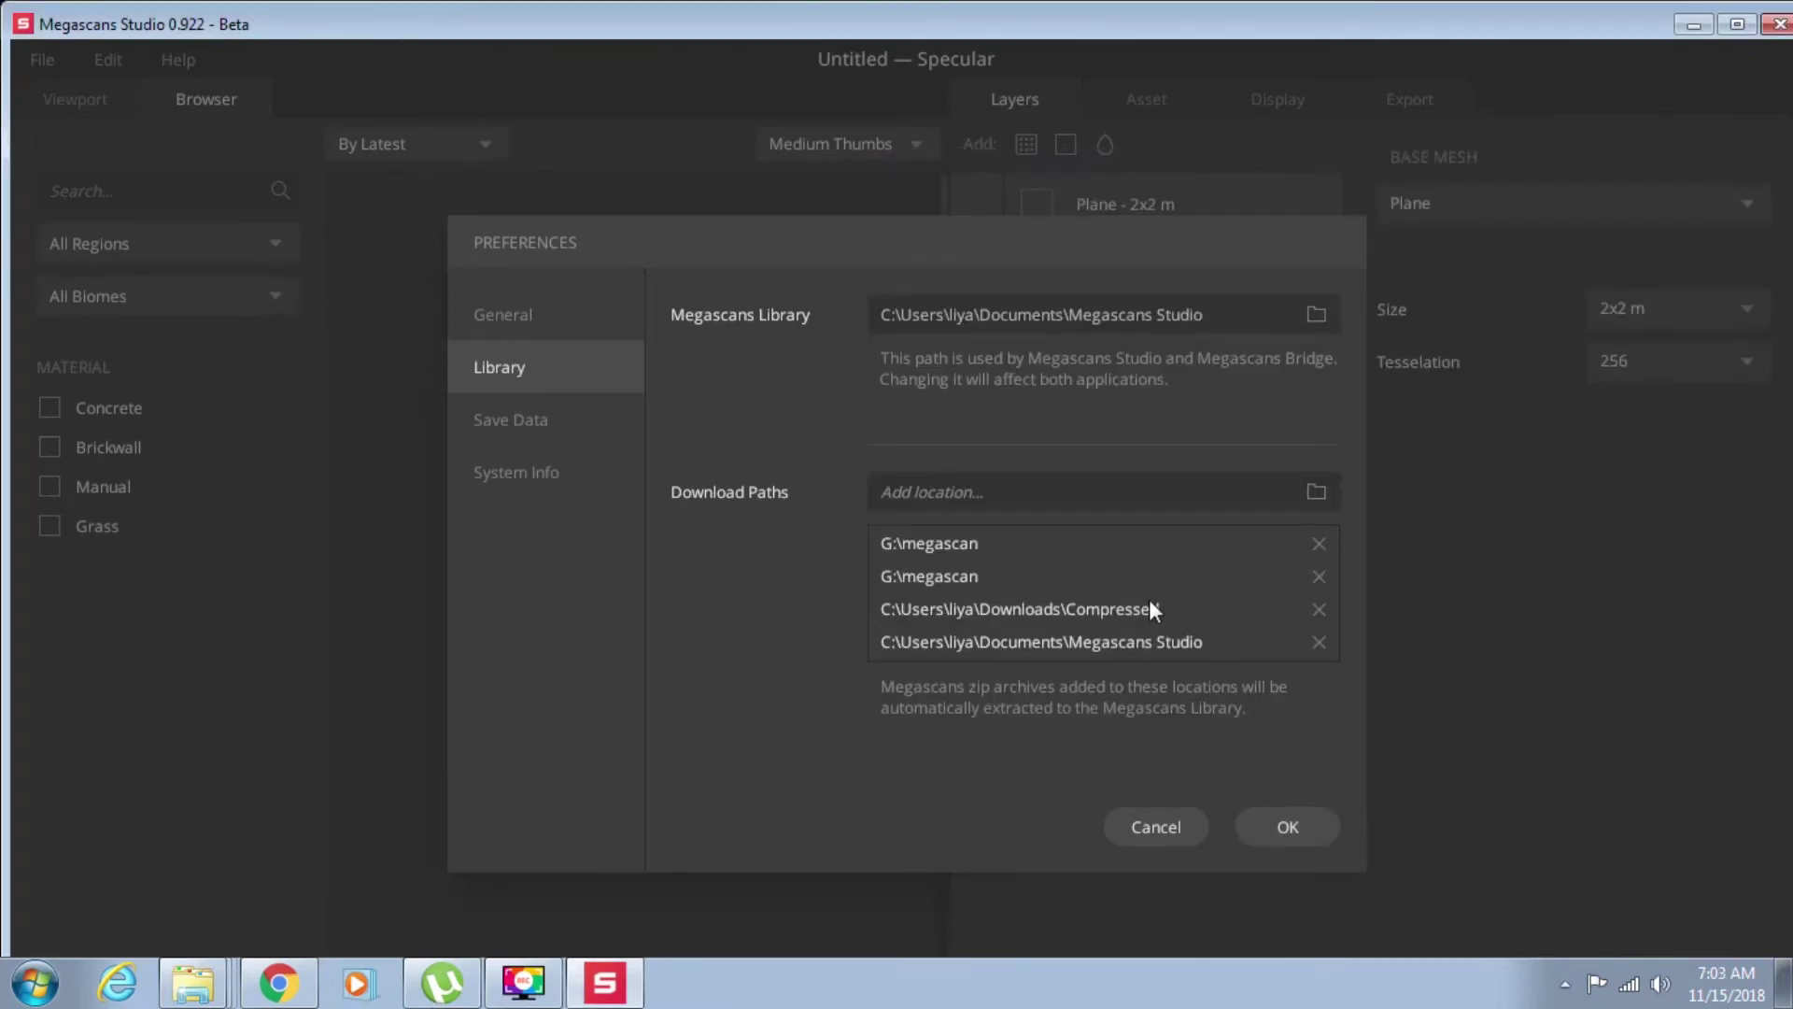
{"action": "left_click", "coordinate": [1288, 824]}
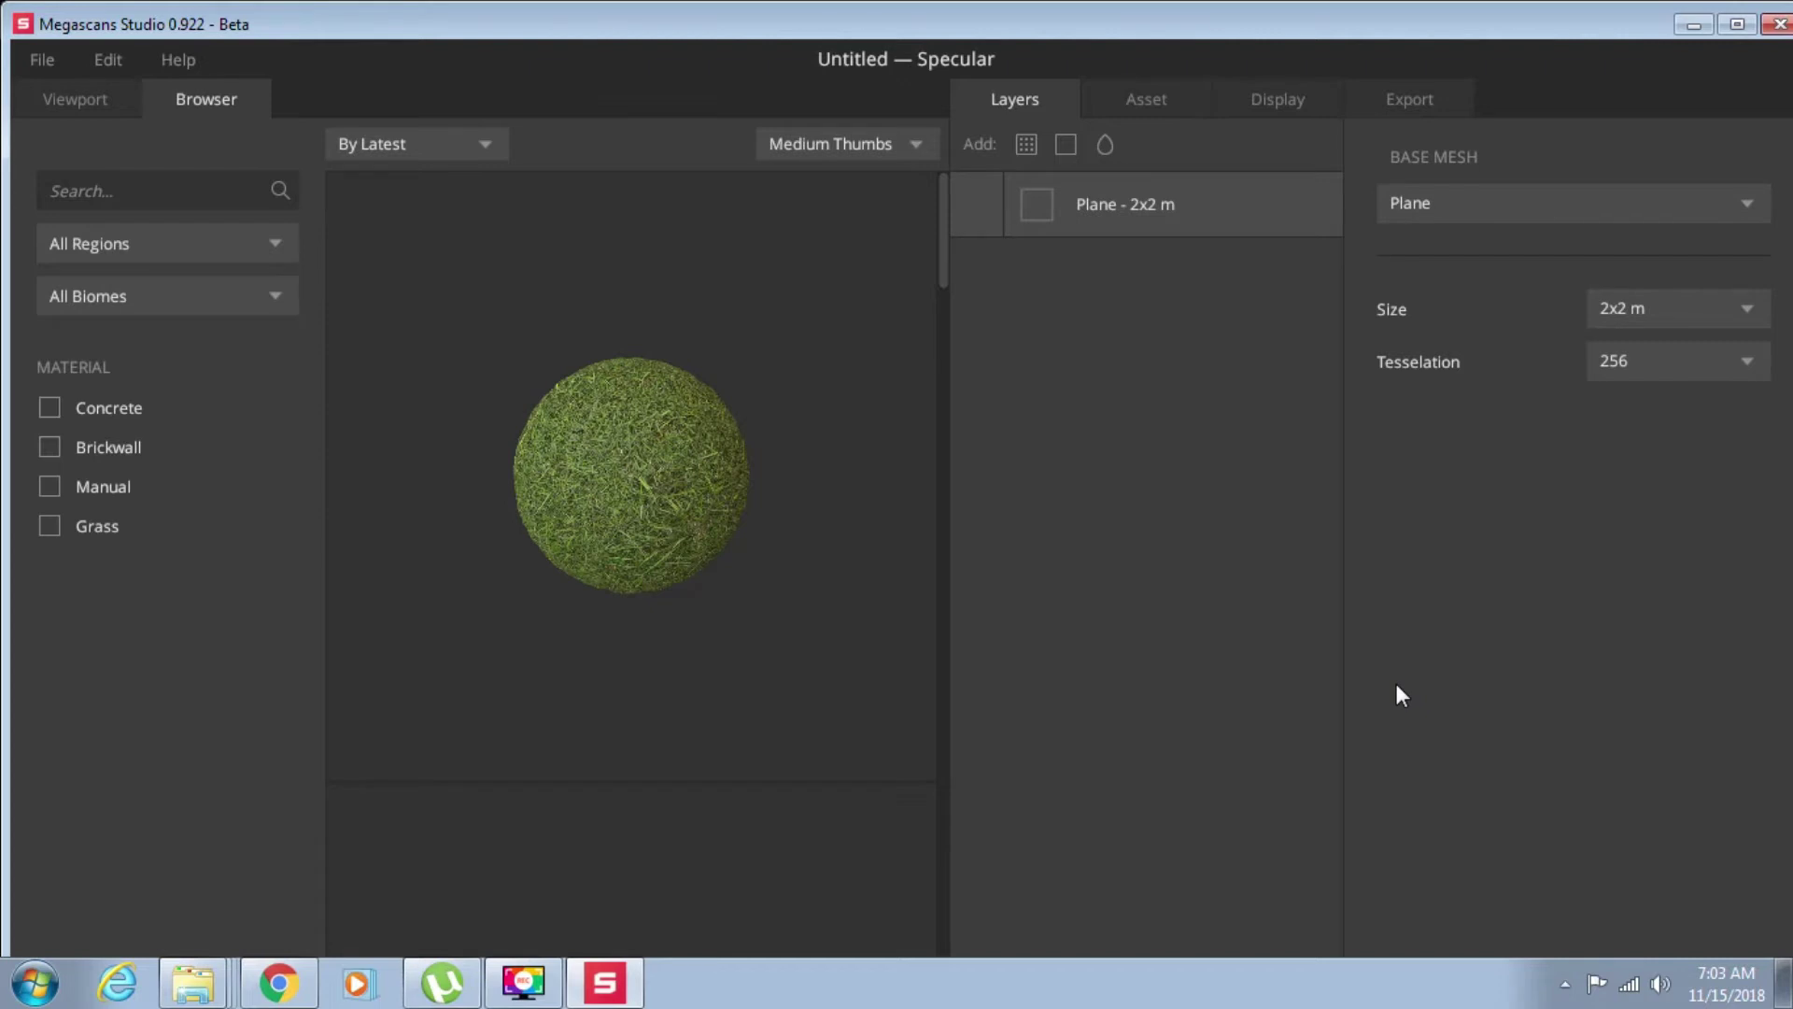
- Apply the Brickwall Worn material from the library to the 2x2 m plane and inspect the bricks up close
{"action": "scroll", "coordinate": [942, 313], "scroll_direction": "down", "scroll_amount": 3}
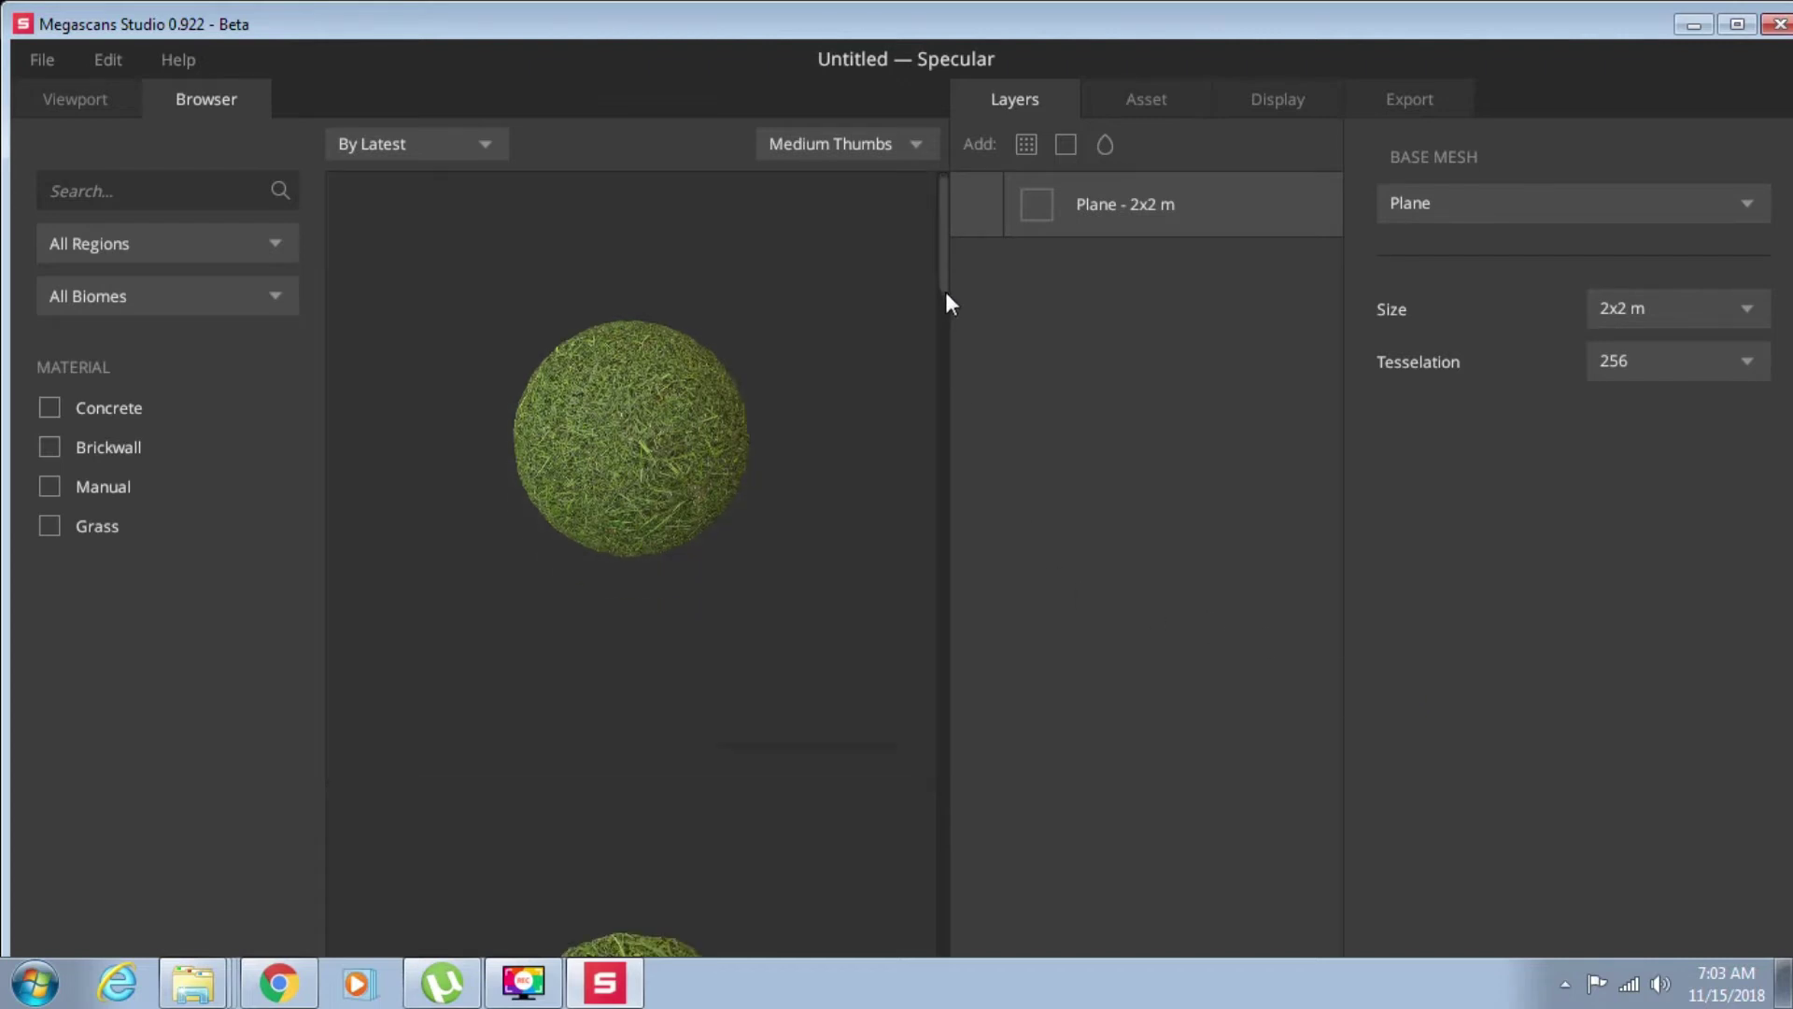
{"action": "scroll", "coordinate": [945, 313], "scroll_direction": "up", "scroll_amount": 1}
{"action": "scroll", "coordinate": [737, 449], "scroll_direction": "down", "scroll_amount": 5}
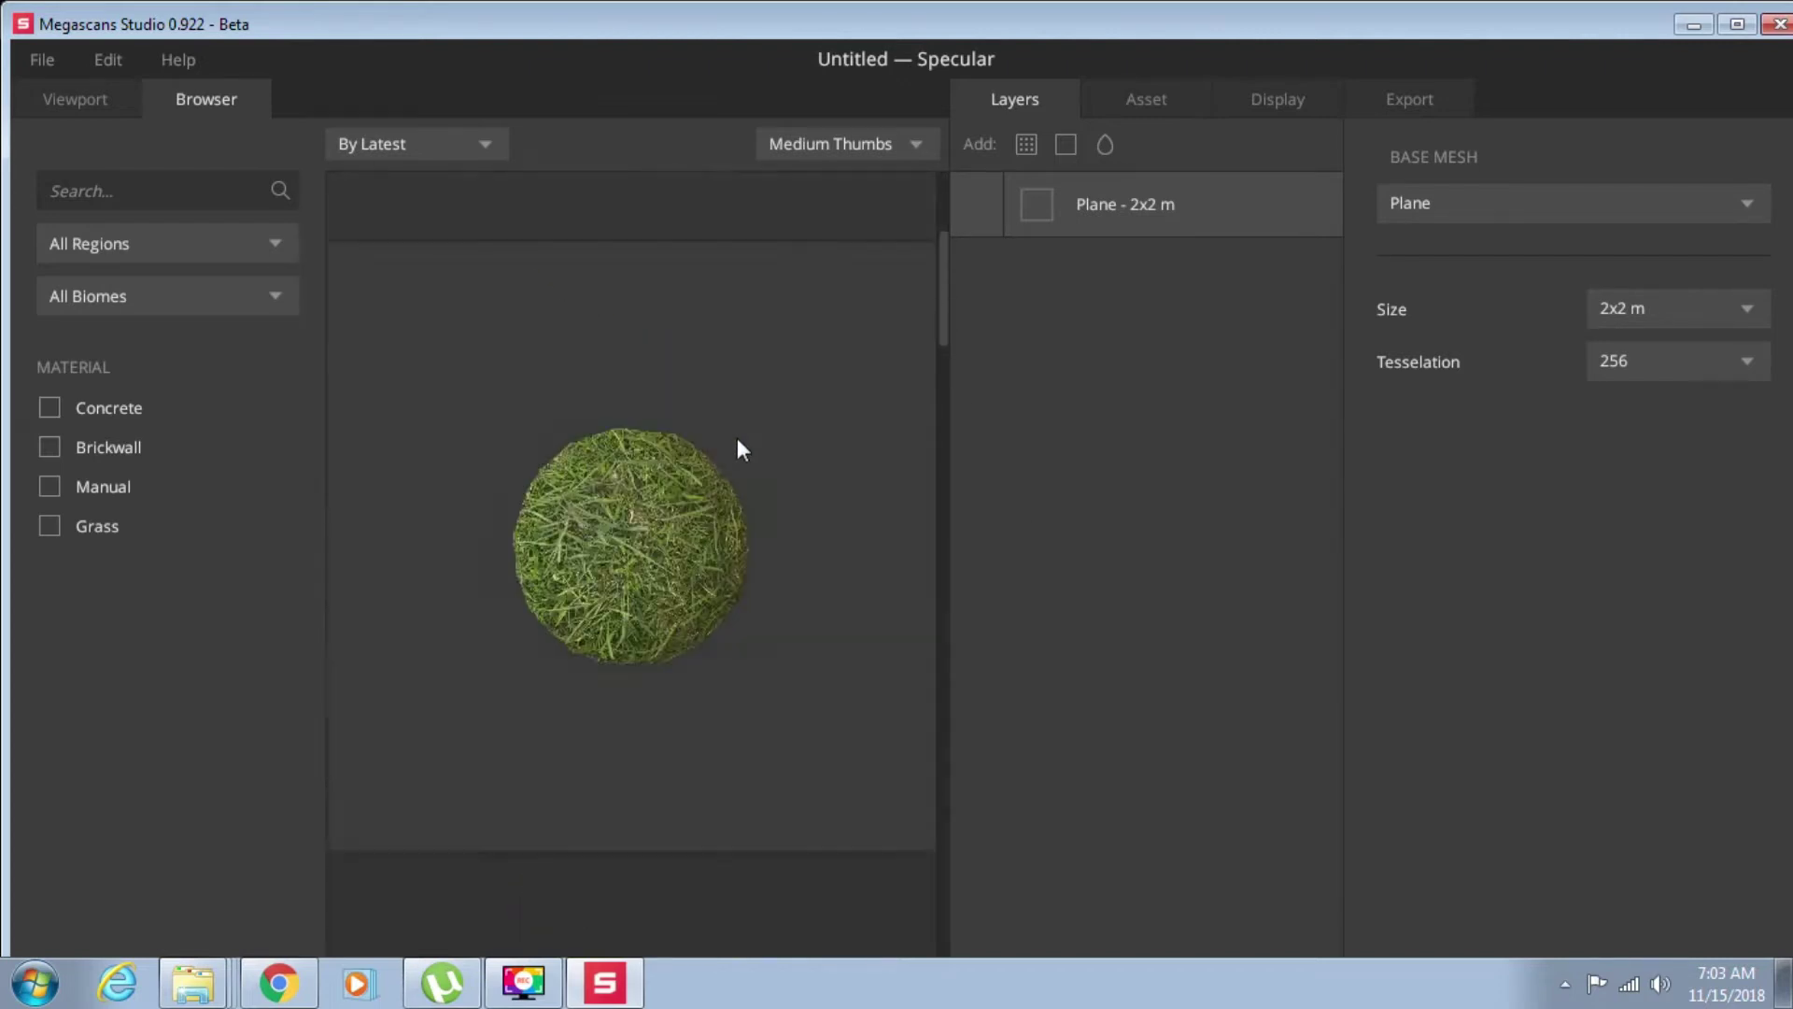
{"action": "scroll", "coordinate": [747, 476], "scroll_direction": "down", "scroll_amount": 3}
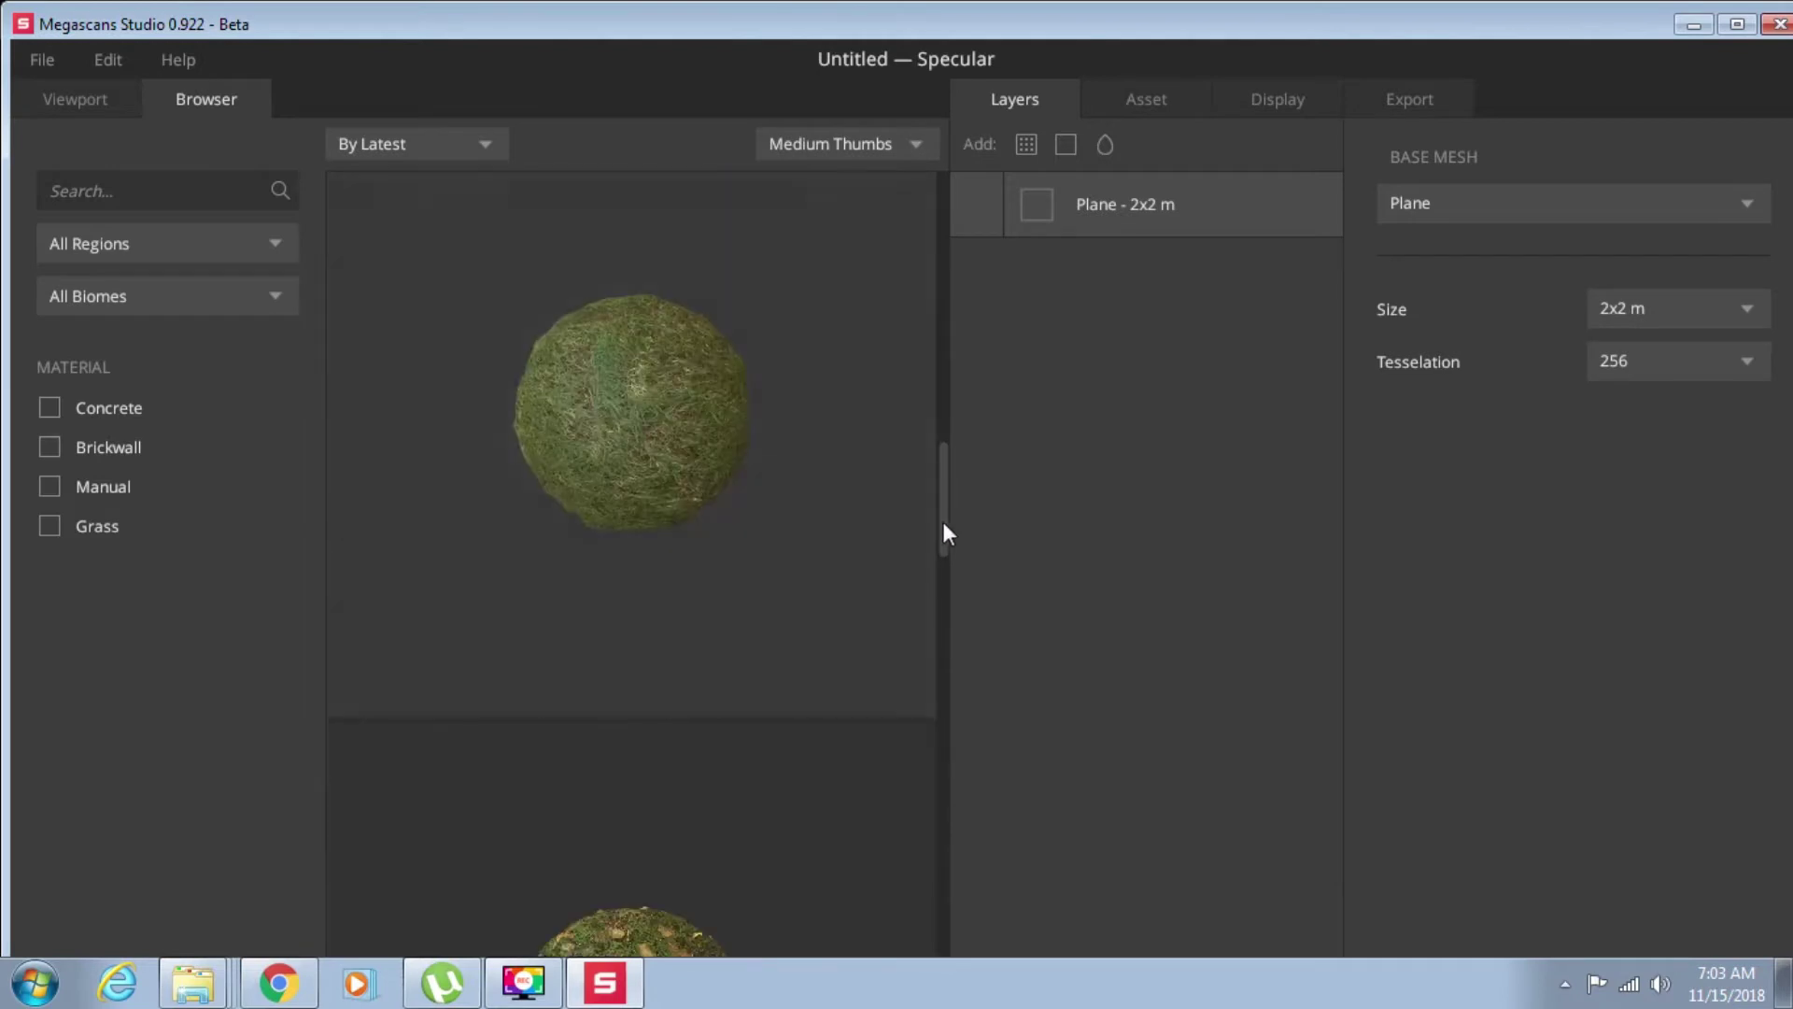
{"action": "scroll", "coordinate": [945, 682], "scroll_direction": "down", "scroll_amount": 3}
{"action": "left_click_drag", "start_coordinate": [935, 721], "coordinate": [941, 953]}
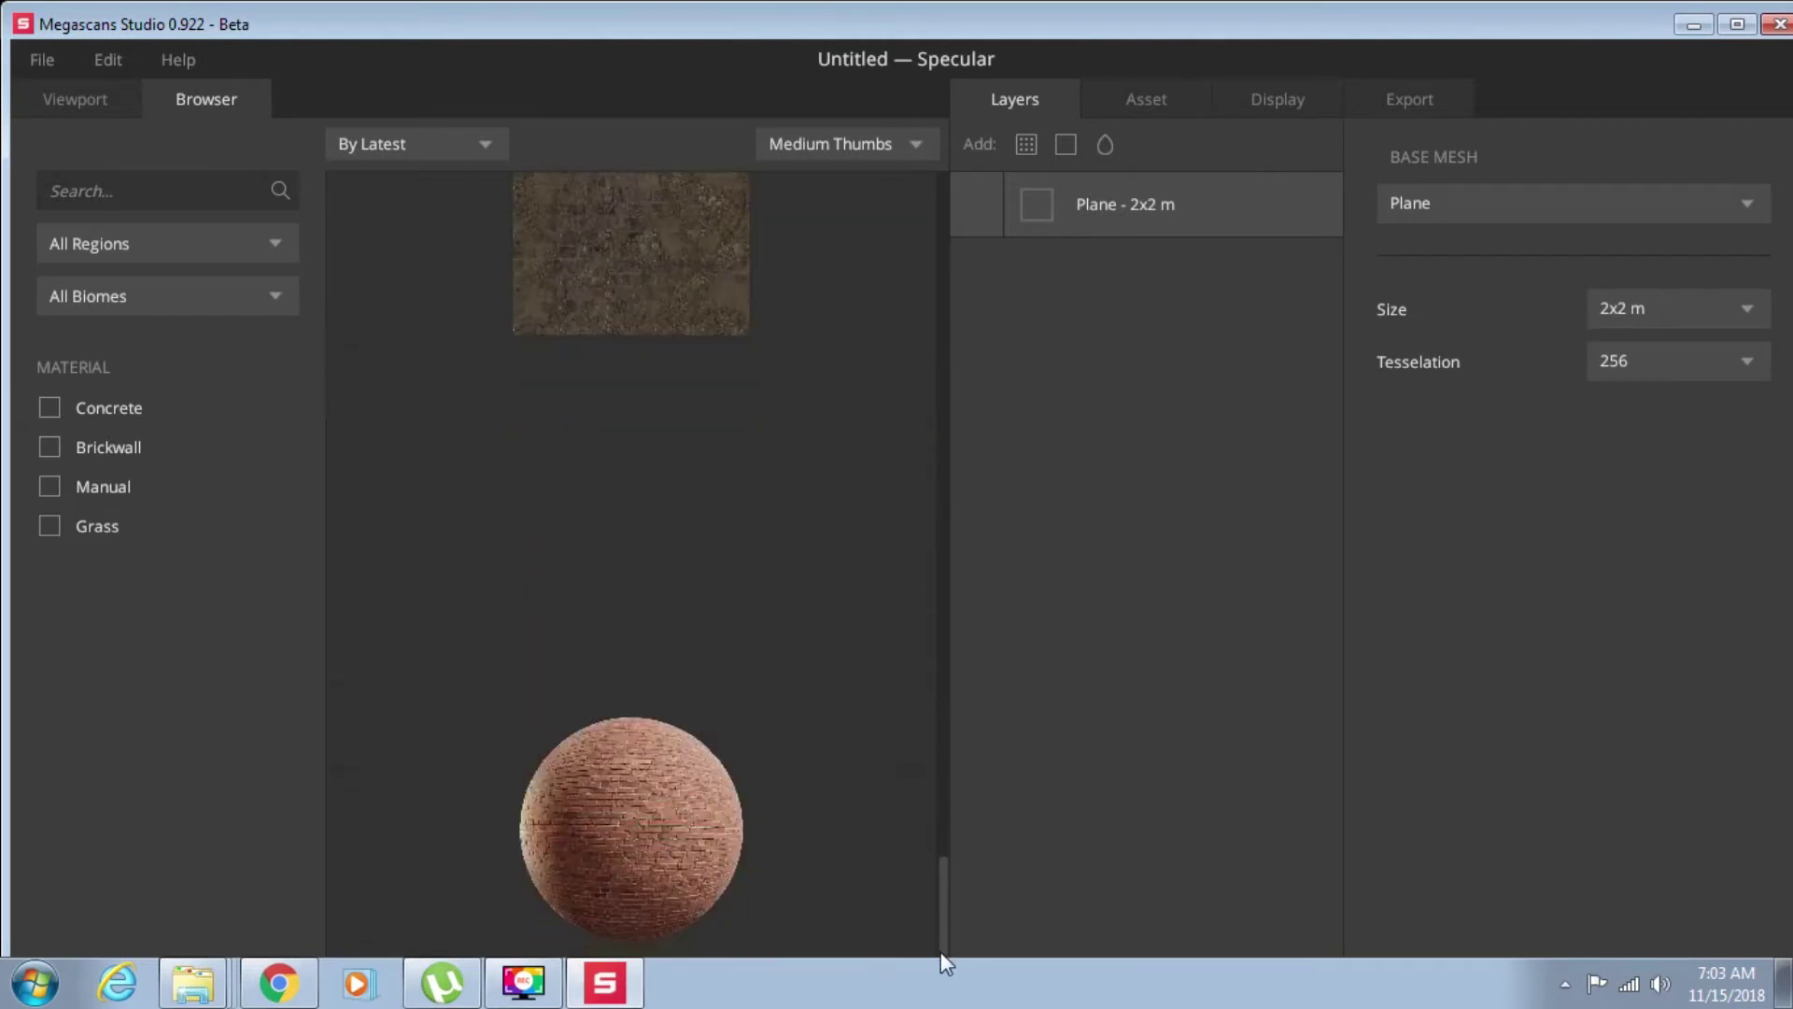
{"action": "left_click", "coordinate": [625, 750]}
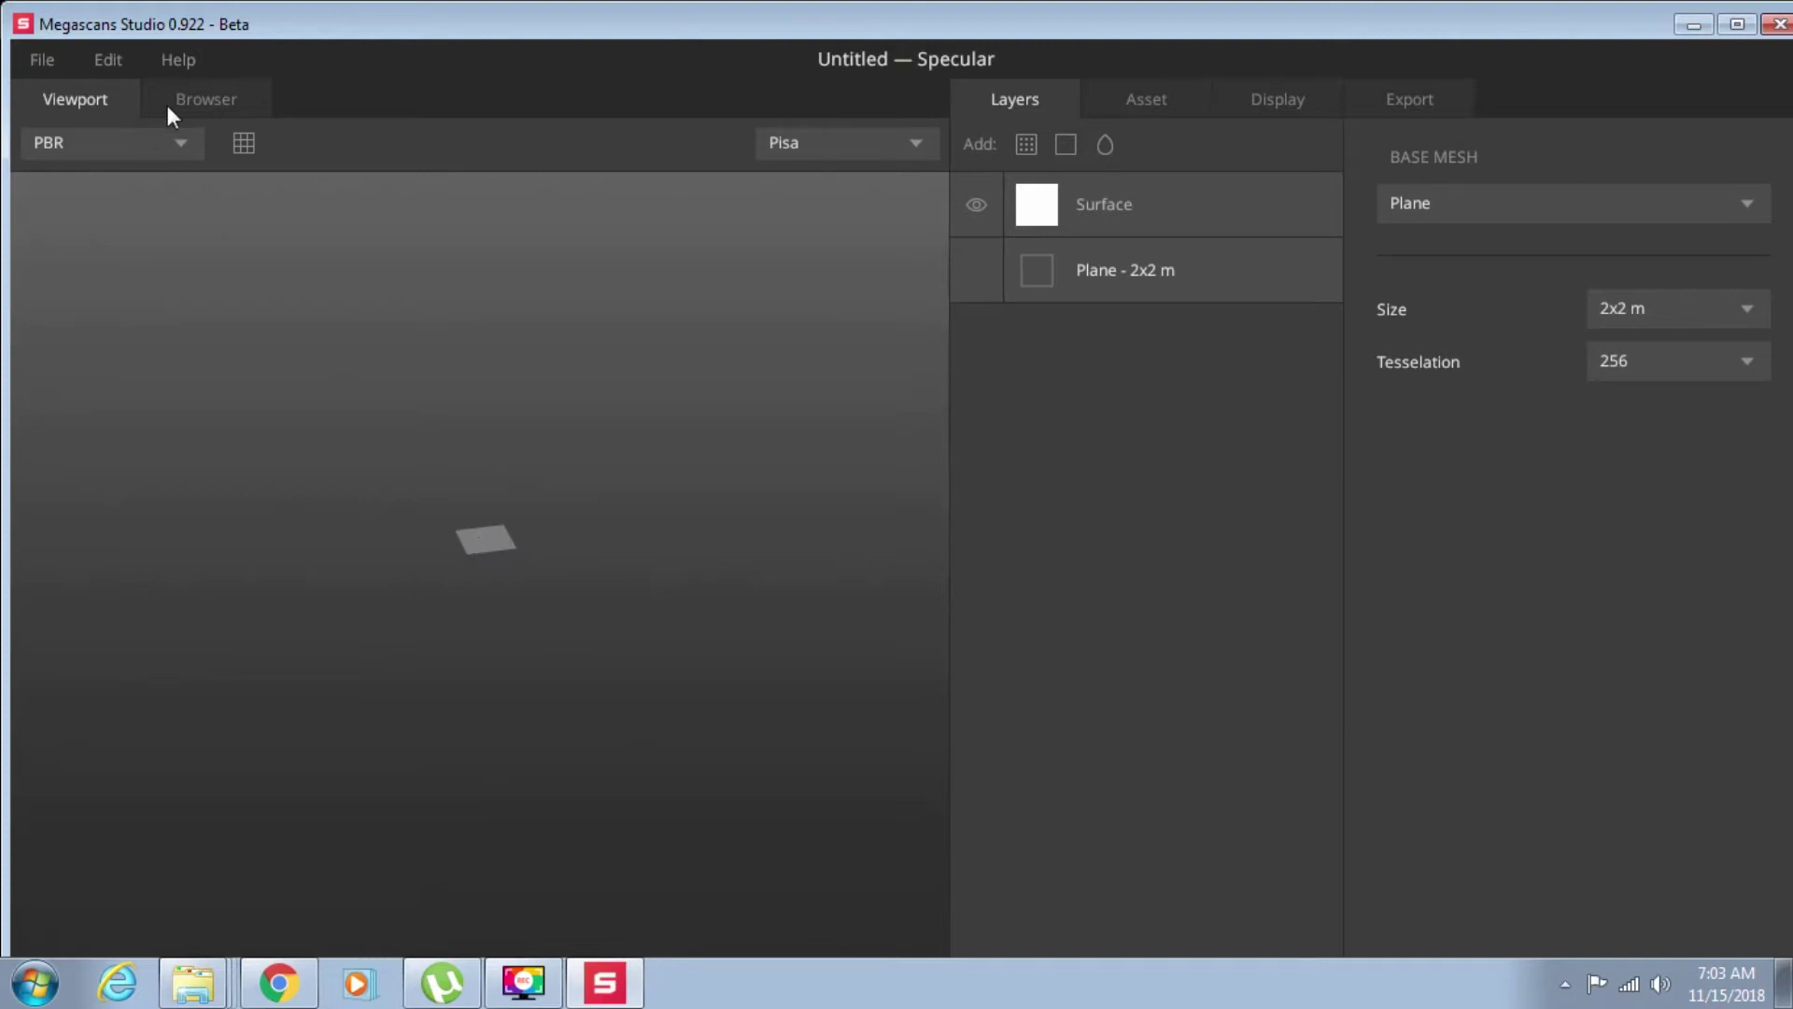
{"action": "scroll", "coordinate": [465, 529], "scroll_direction": "up", "scroll_amount": 10}
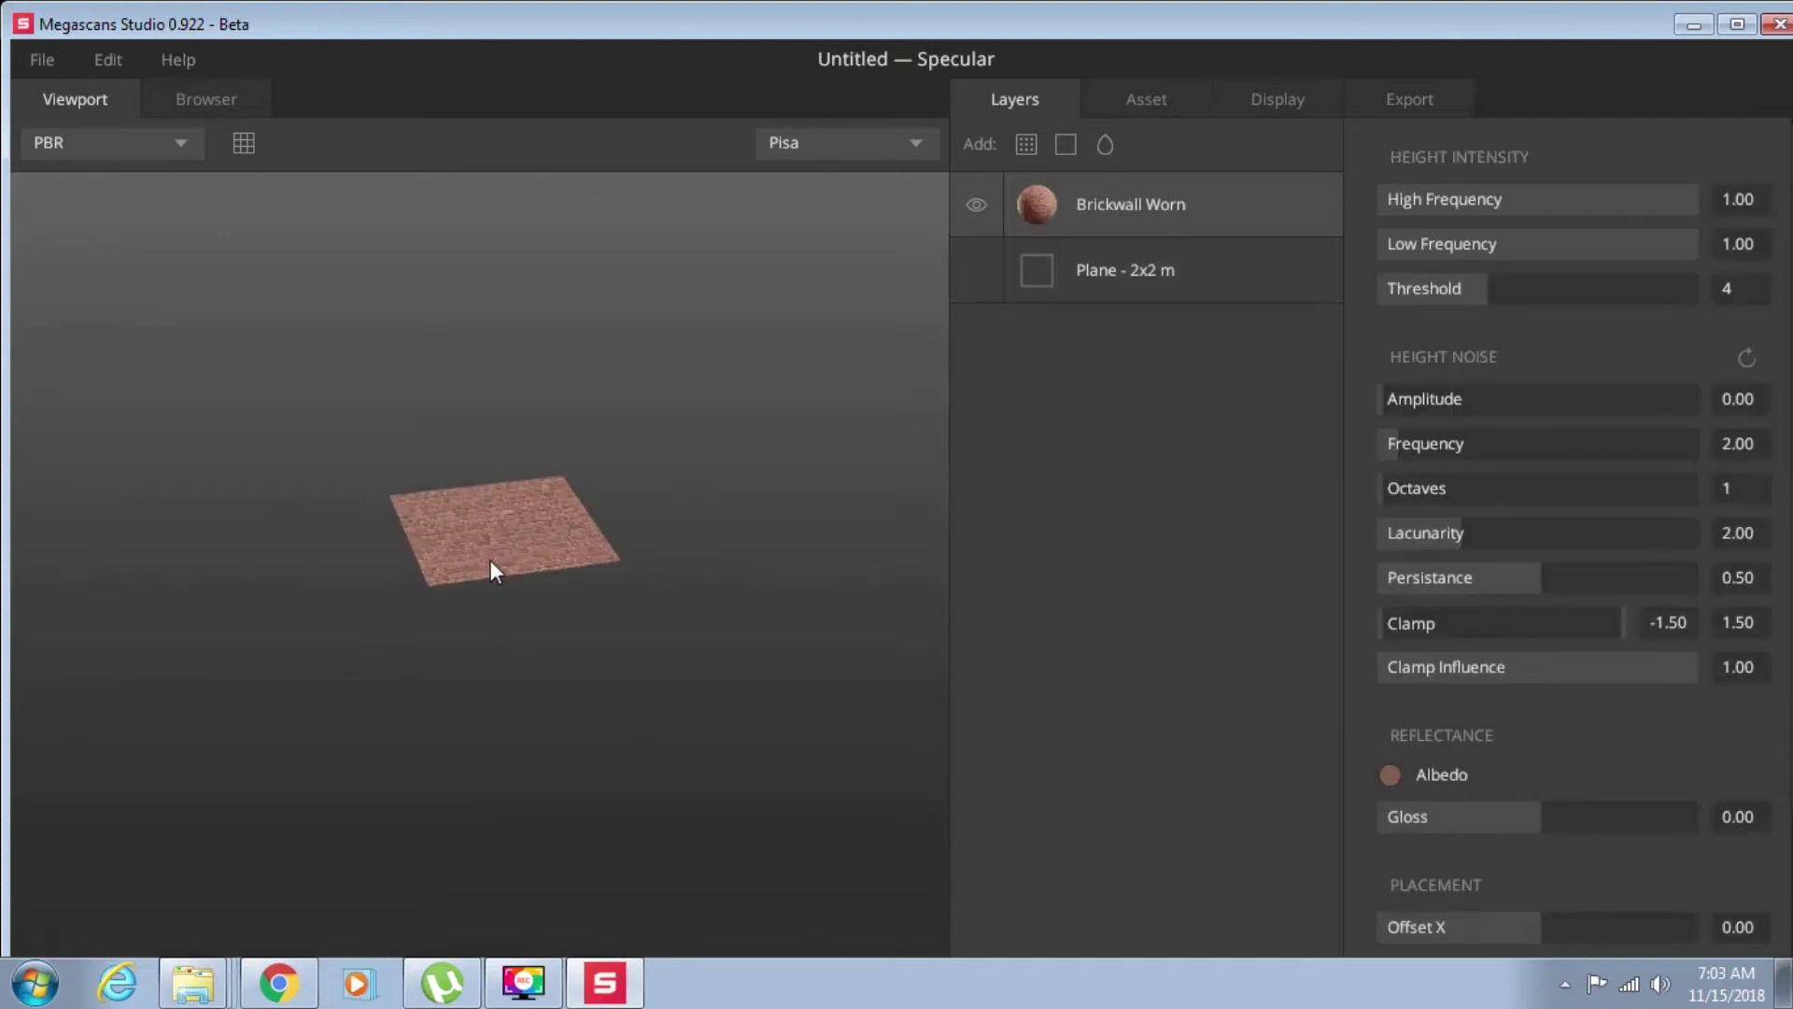
{"action": "left_click_drag", "start_coordinate": [540, 541], "coordinate": [563, 492]}
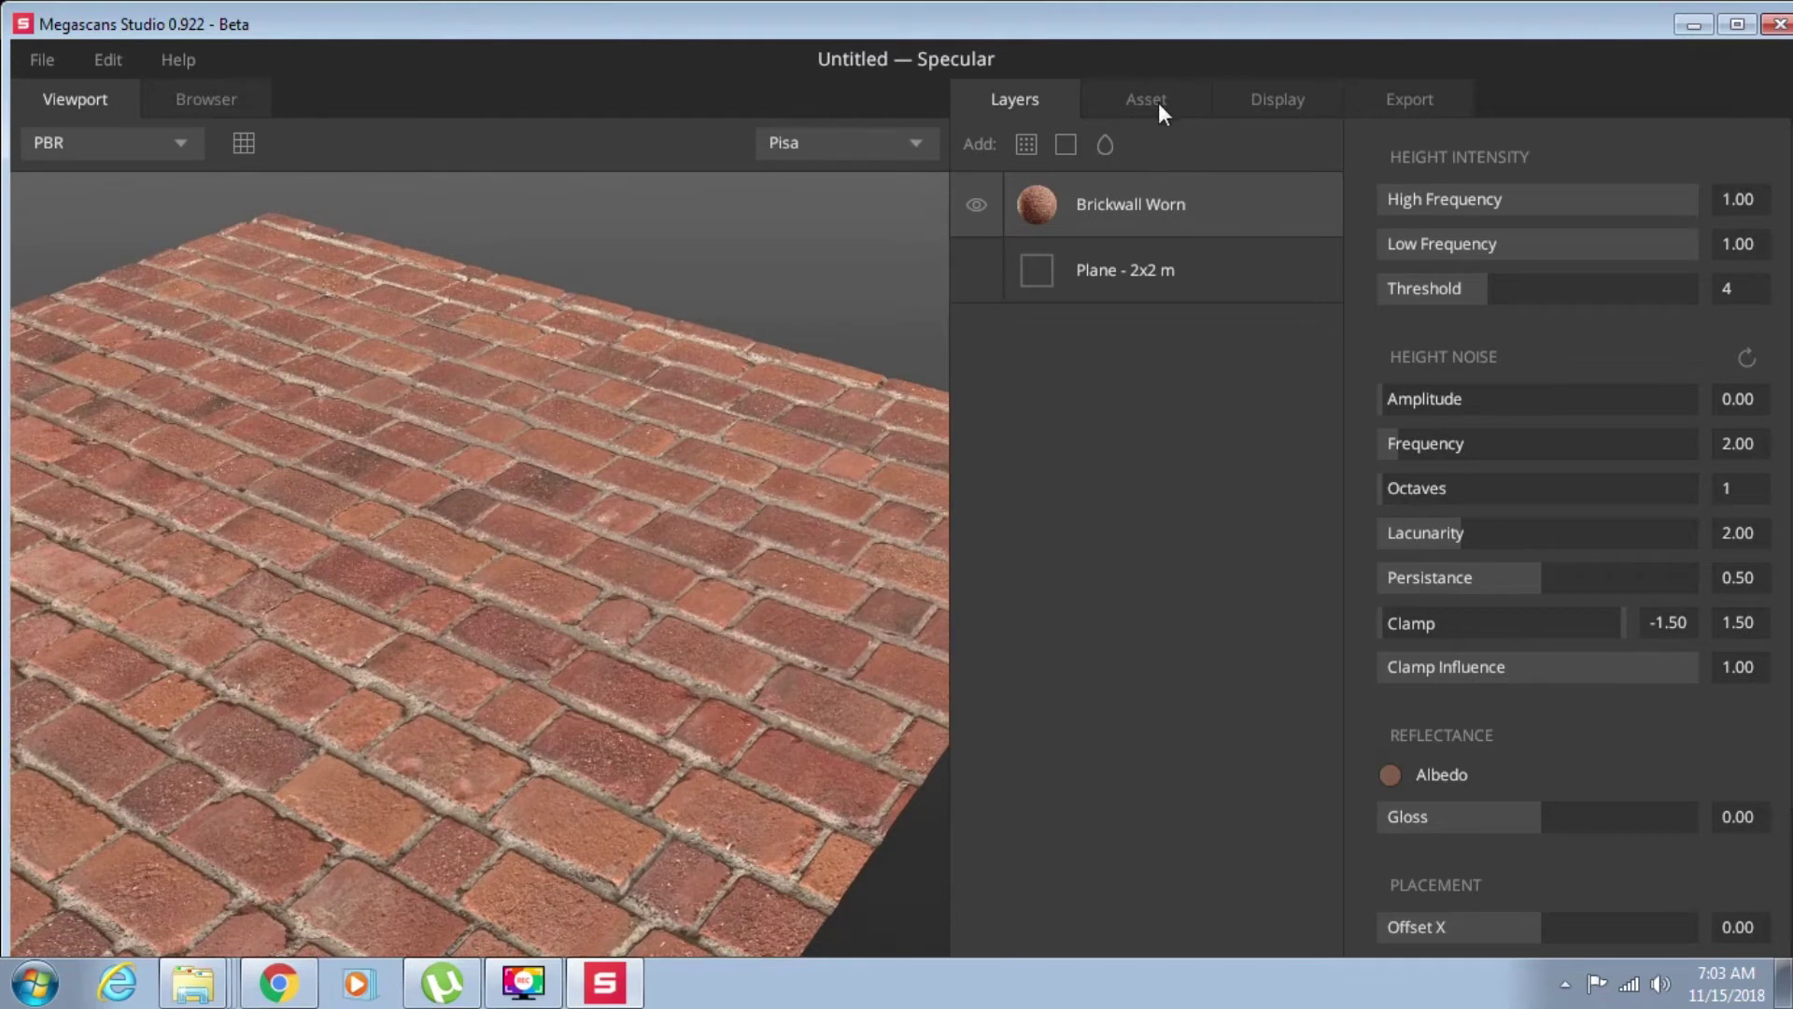
- Add a Liquid layer above Brickwall Worn and set its turbidity color to the muted brown 584C36
{"action": "left_click", "coordinate": [1106, 149]}
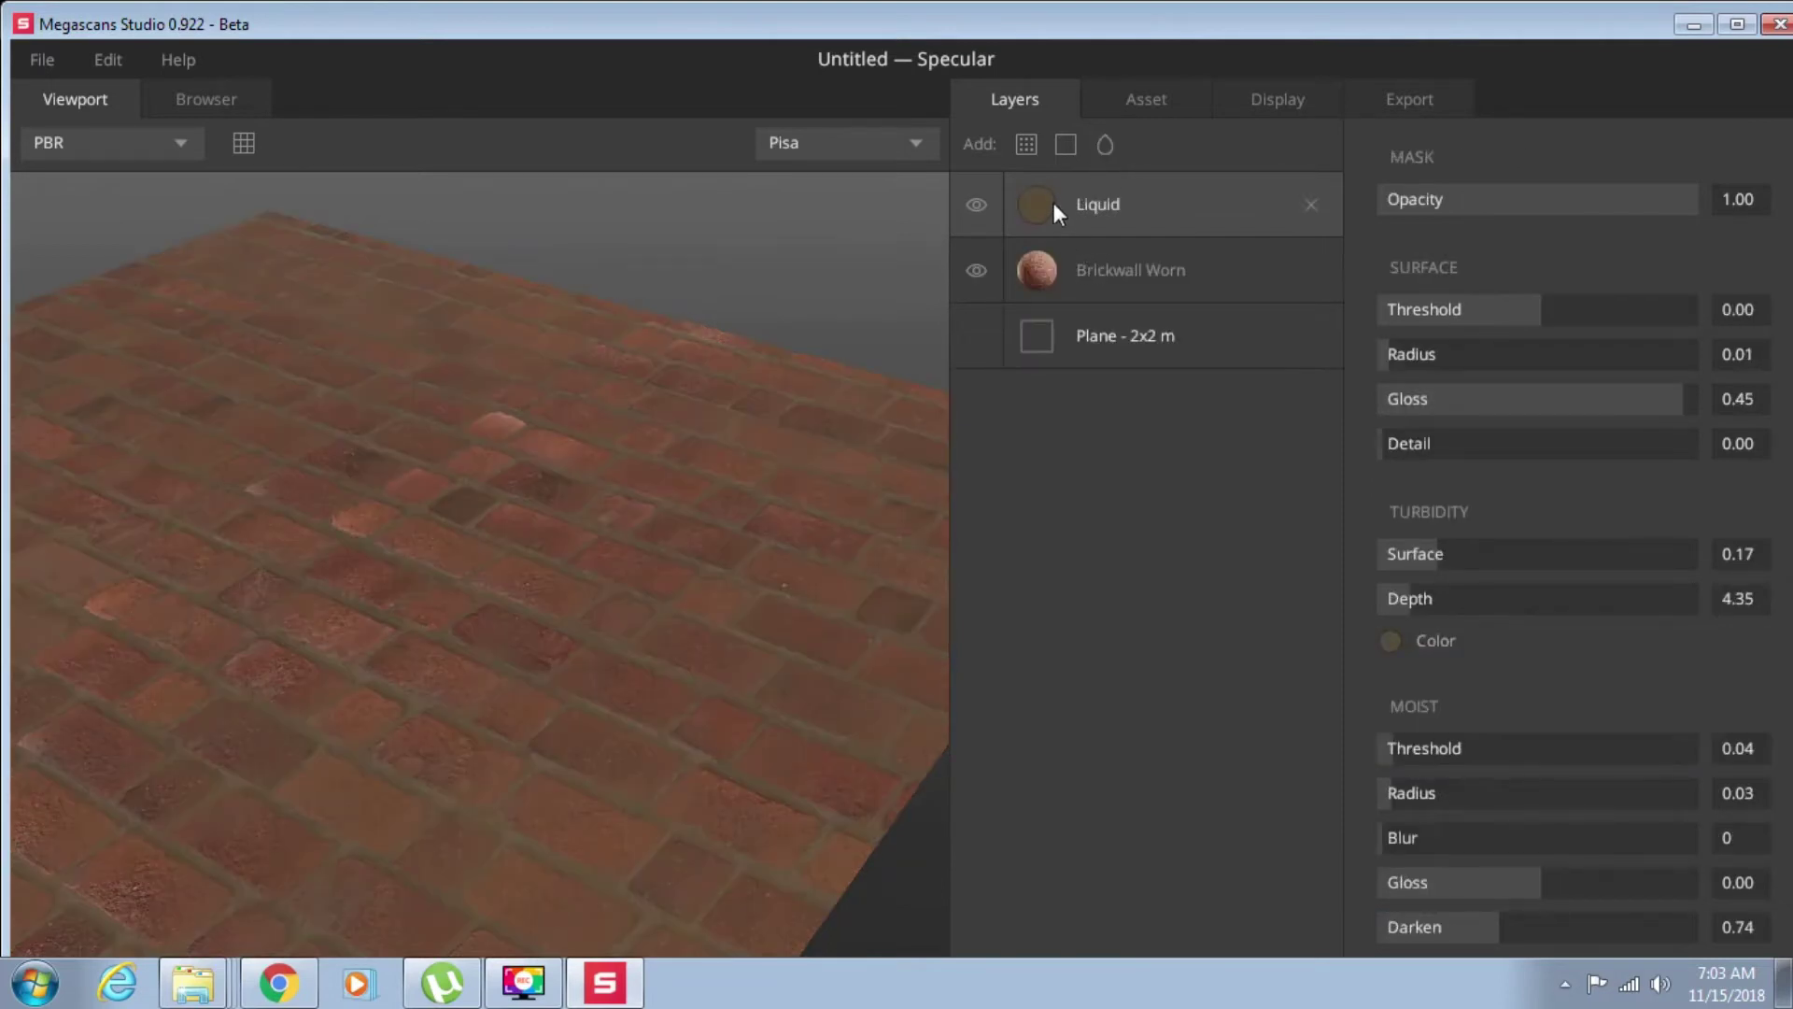
{"action": "left_click", "coordinate": [1392, 641]}
{"action": "mouse_move", "coordinate": [1050, 464]}
{"action": "left_mouse_down"}
{"action": "mouse_move", "coordinate": [963, 482]}
{"action": "mouse_move", "coordinate": [963, 533]}
{"action": "mouse_move", "coordinate": [1095, 538]}
{"action": "mouse_move", "coordinate": [1109, 456]}
{"action": "mouse_move", "coordinate": [1054, 598]}
{"action": "mouse_move", "coordinate": [922, 642]}
{"action": "mouse_move", "coordinate": [938, 559]}
{"action": "mouse_move", "coordinate": [1016, 542]}
{"action": "left_mouse_up"}
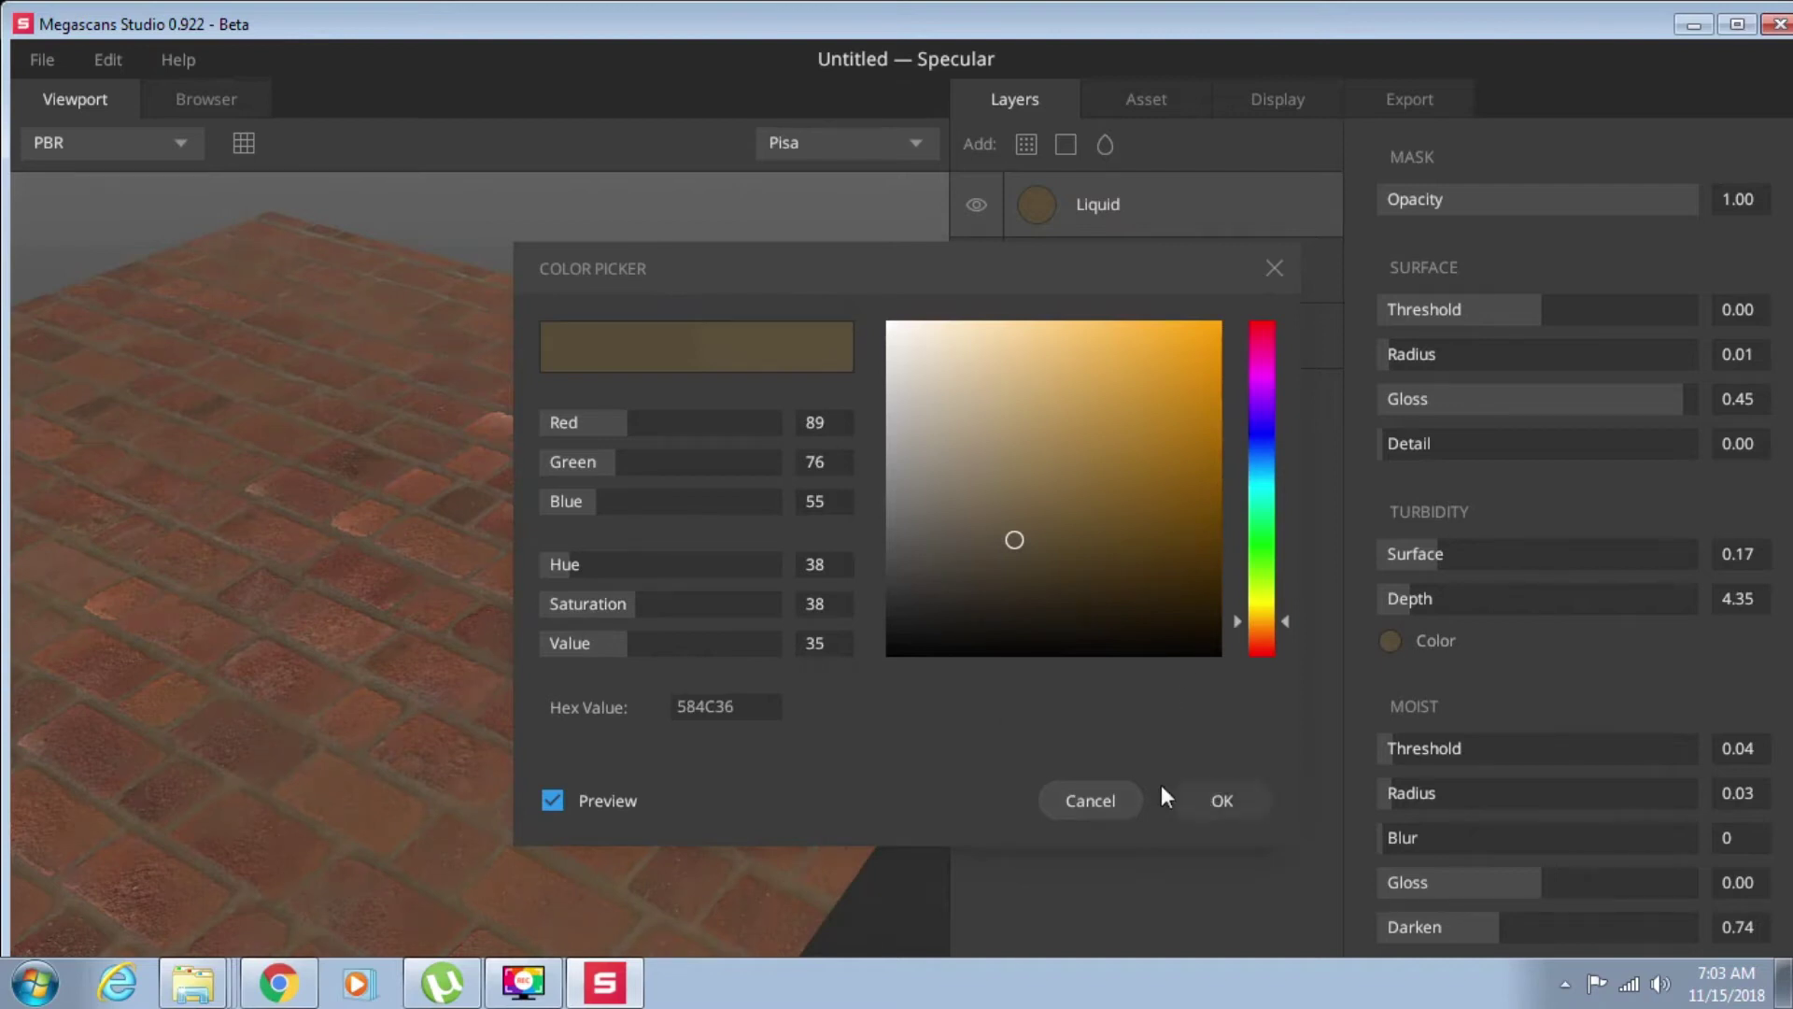
{"action": "left_click", "coordinate": [1214, 784]}
{"action": "left_click_drag", "start_coordinate": [787, 556], "coordinate": [631, 724]}
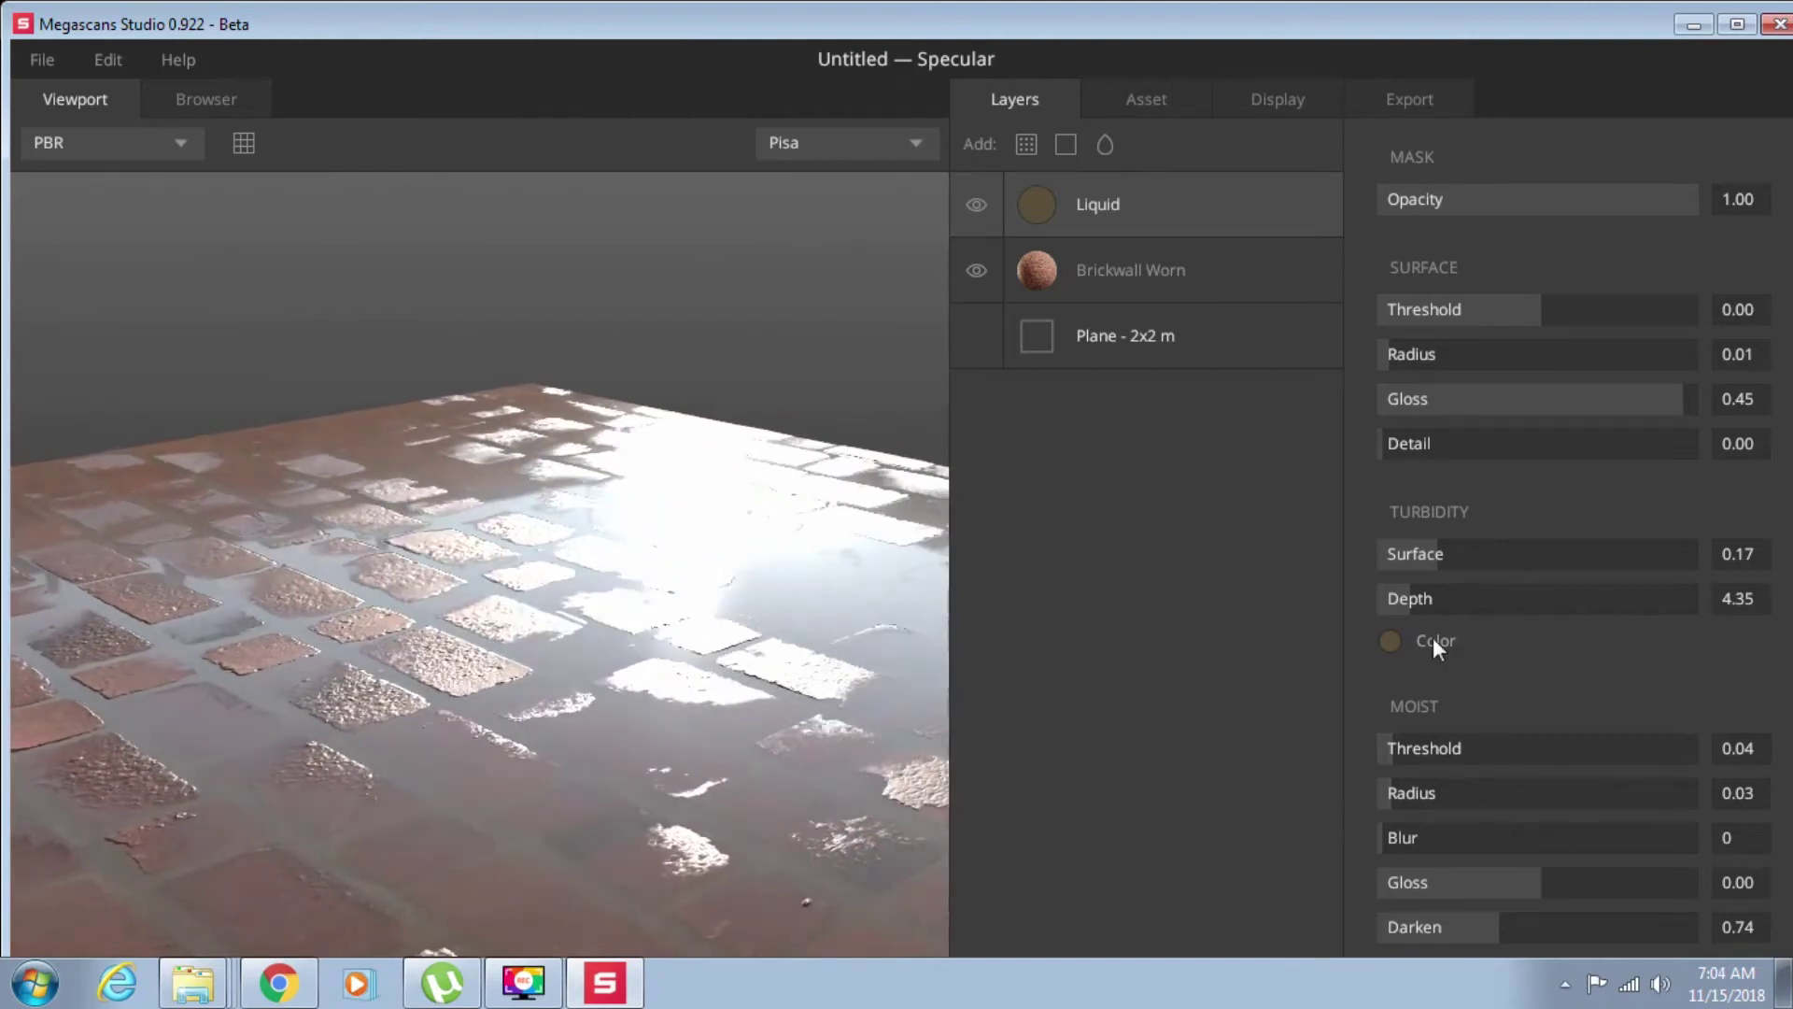
- Darken the Liquid layer's turbidity color to a deep brown and check the wet bricks in the viewport
{"action": "left_click", "coordinate": [1388, 641]}
{"action": "left_click_drag", "start_coordinate": [1046, 525], "coordinate": [1121, 594]}
{"action": "left_click", "coordinate": [1205, 797]}
{"action": "left_click_drag", "start_coordinate": [653, 572], "coordinate": [430, 678]}
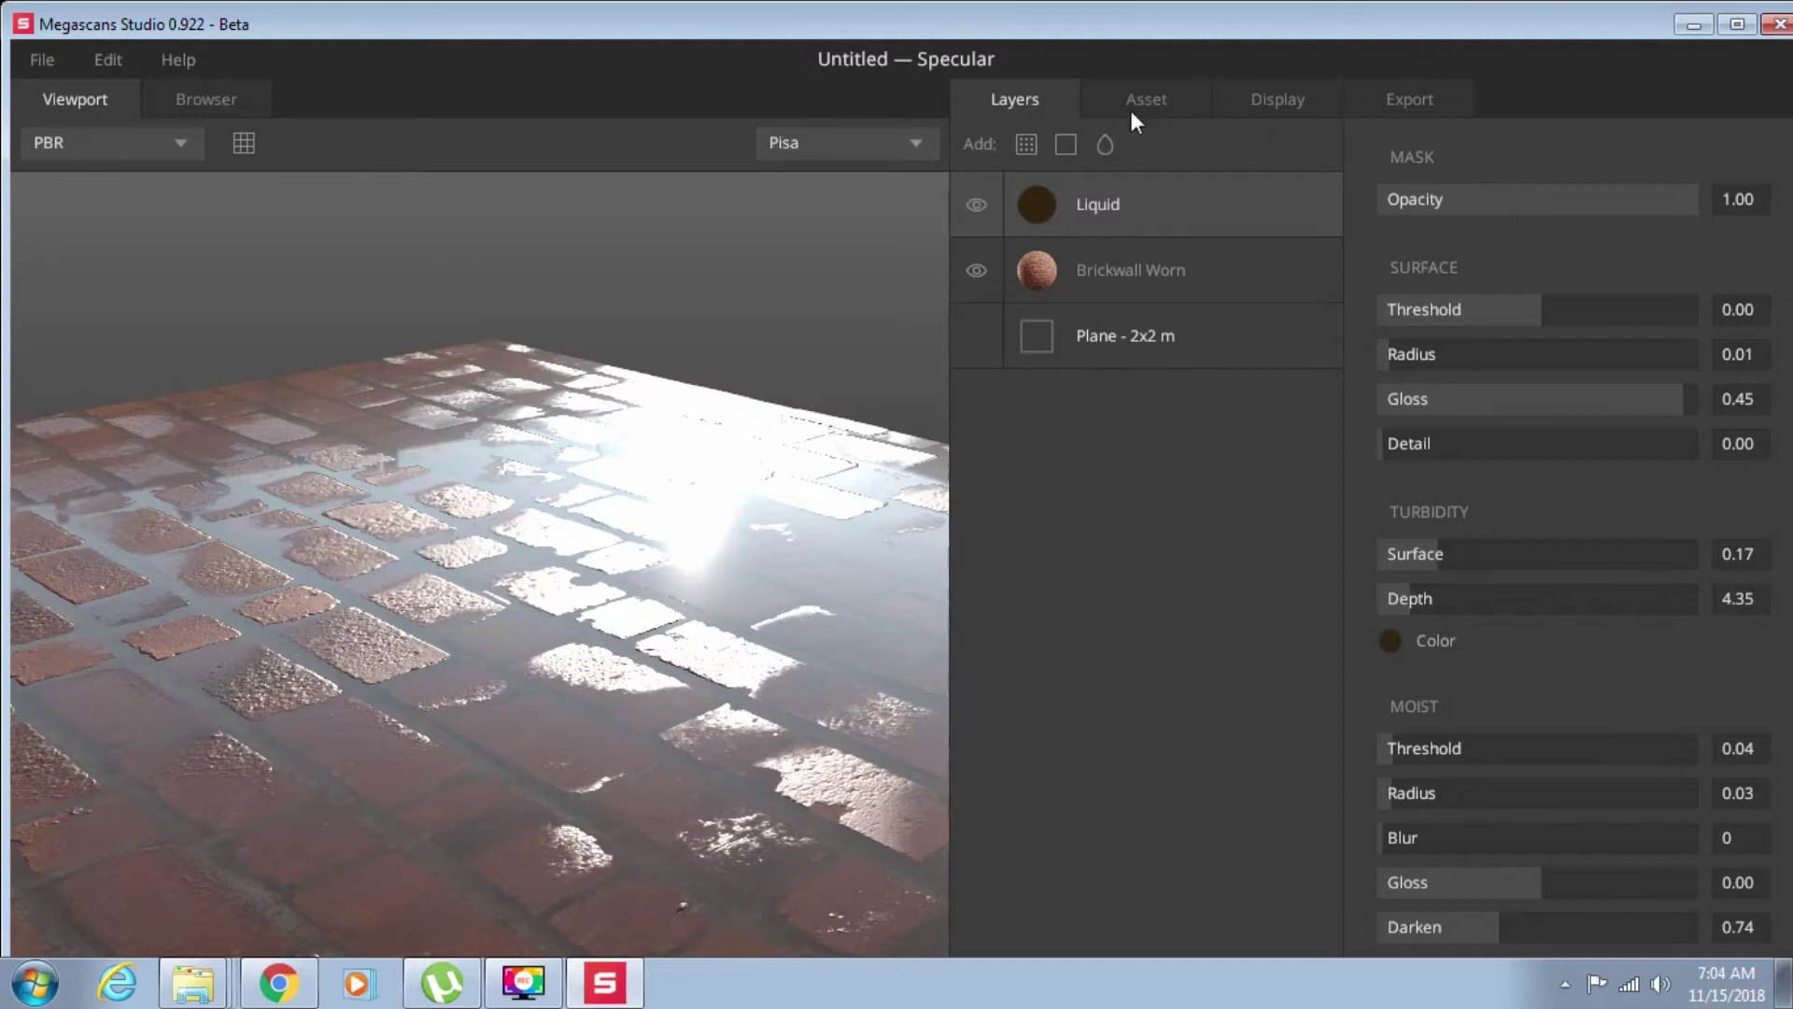
- Try the Dfg material as a blended layer above Liquid and delete that layer after inspecting it
{"action": "left_click", "coordinate": [224, 102]}
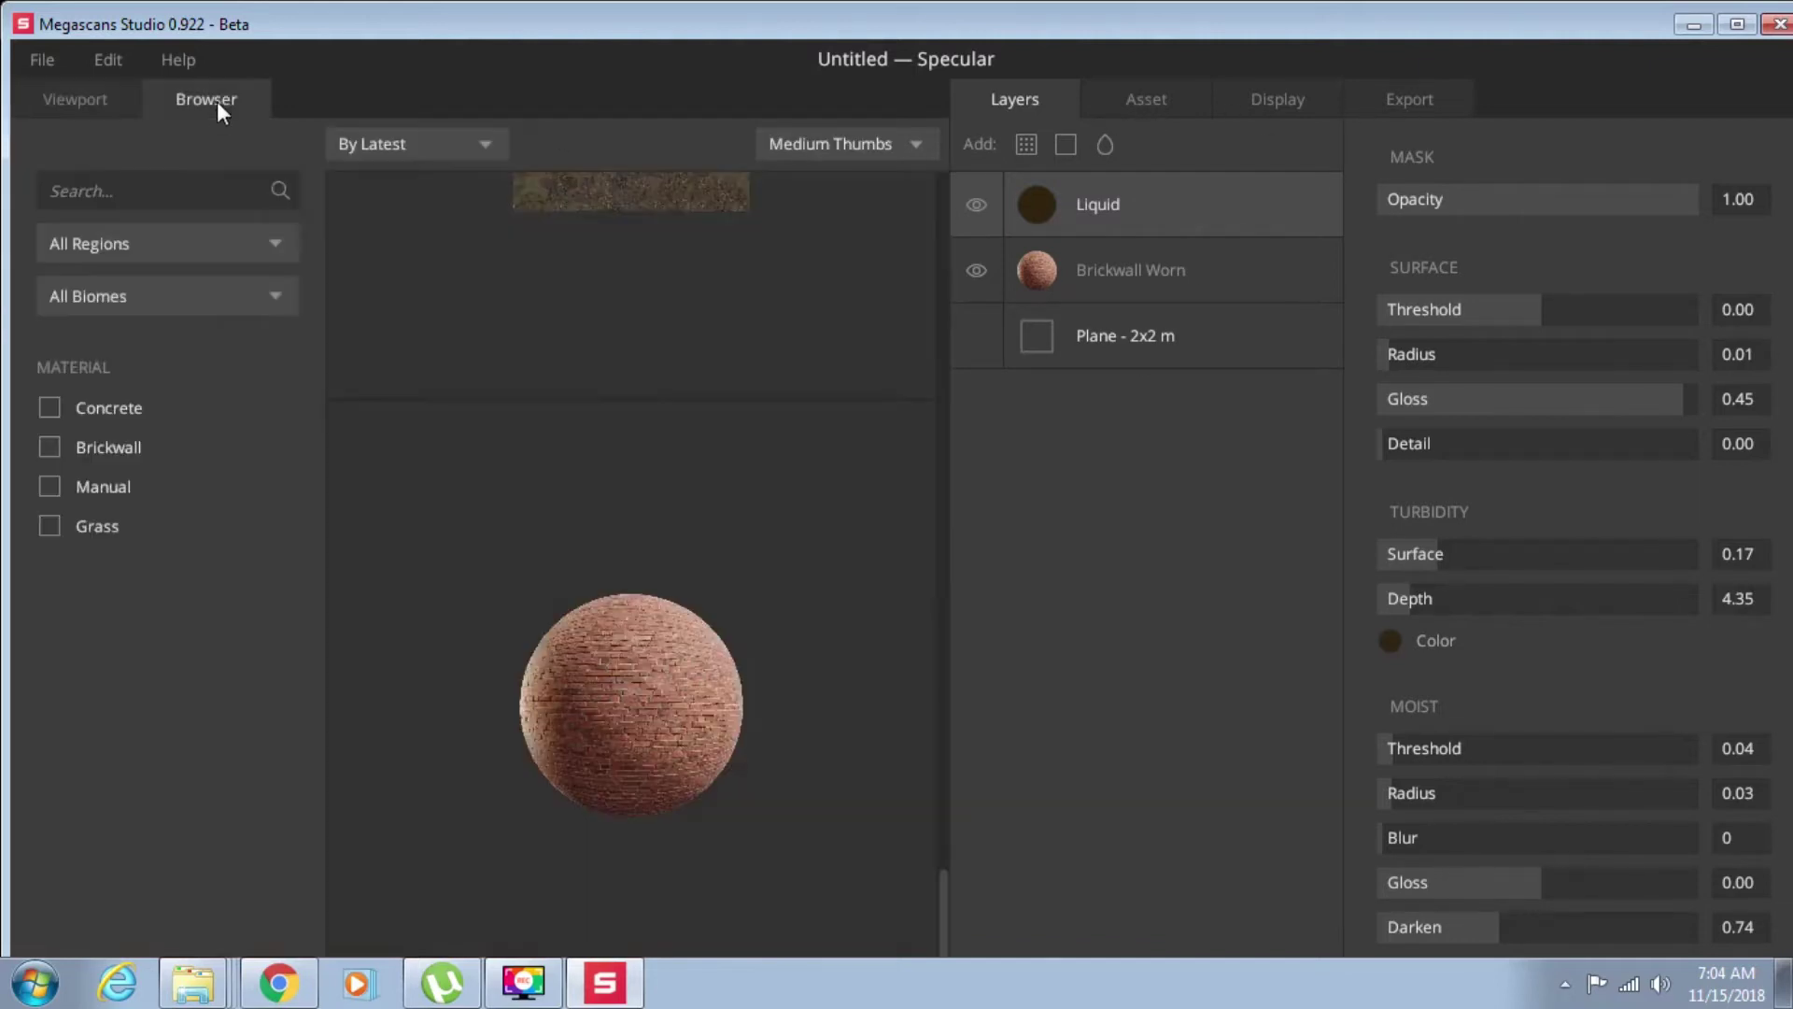
{"action": "scroll", "coordinate": [743, 447], "scroll_direction": "up", "scroll_amount": 5}
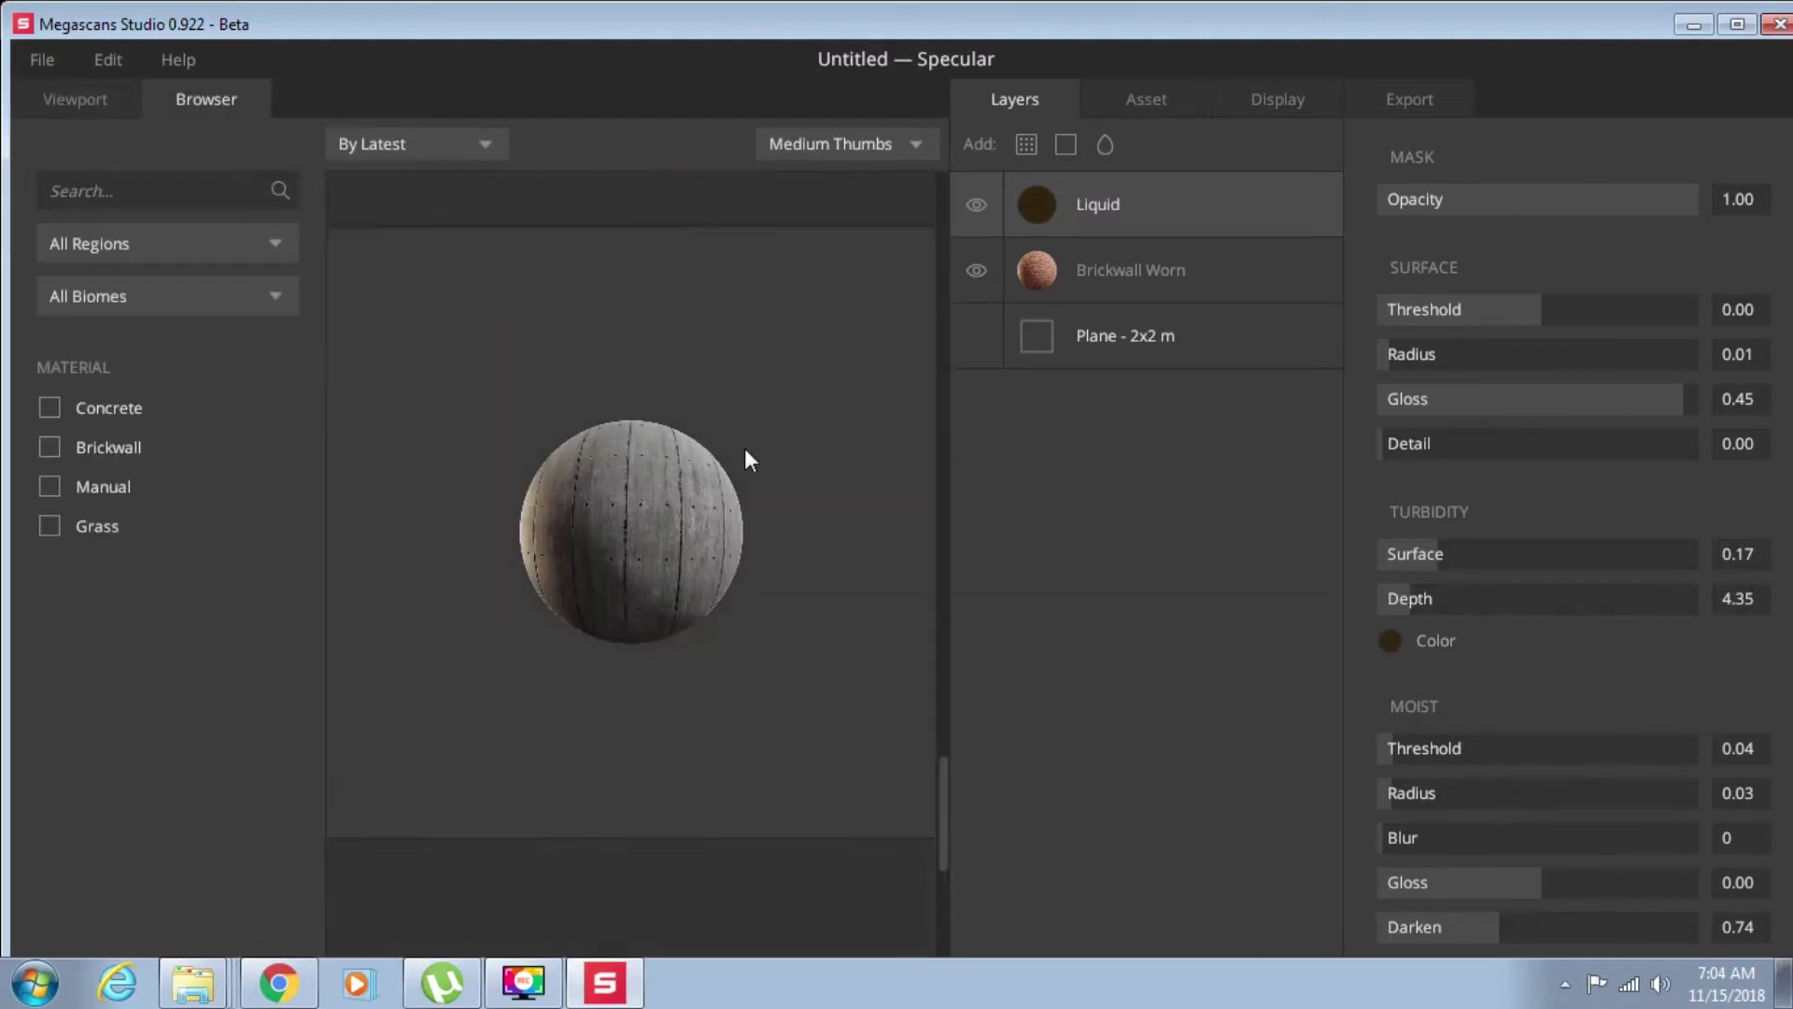
{"action": "left_click", "coordinate": [1553, 886]}
{"action": "left_click", "coordinate": [779, 547]}
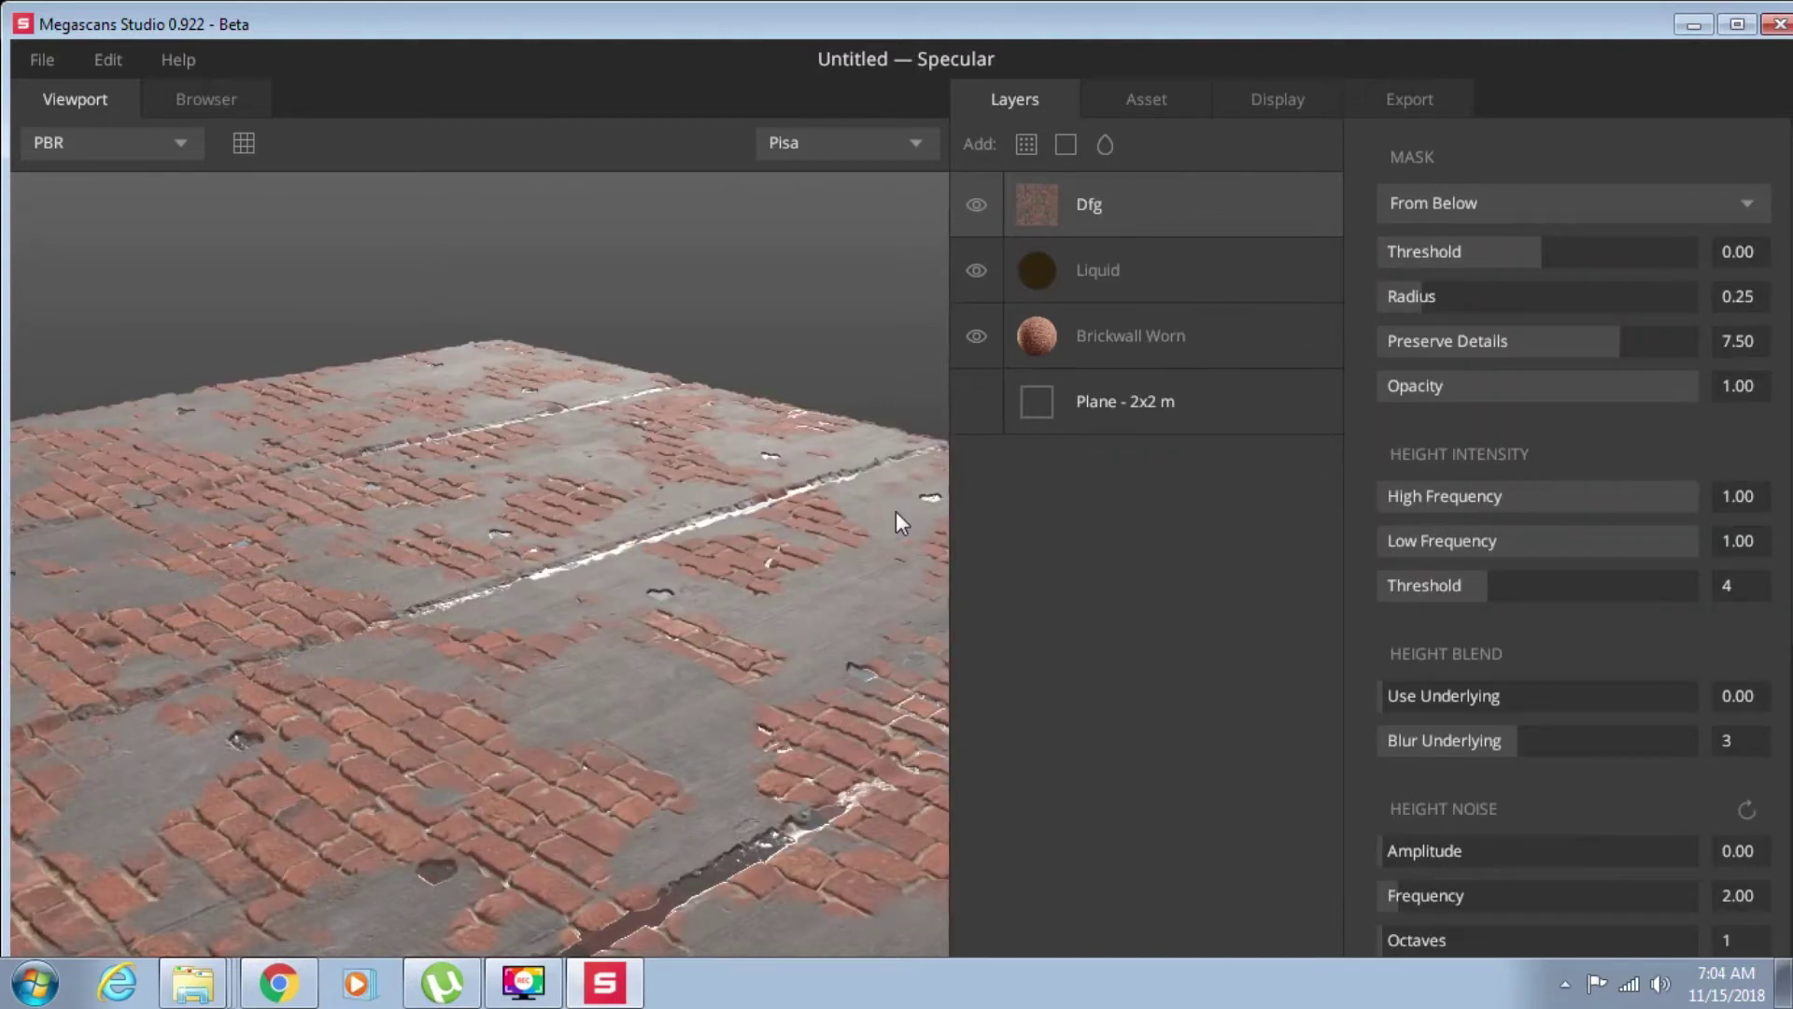
{"action": "left_click_drag", "start_coordinate": [631, 586], "coordinate": [579, 555]}
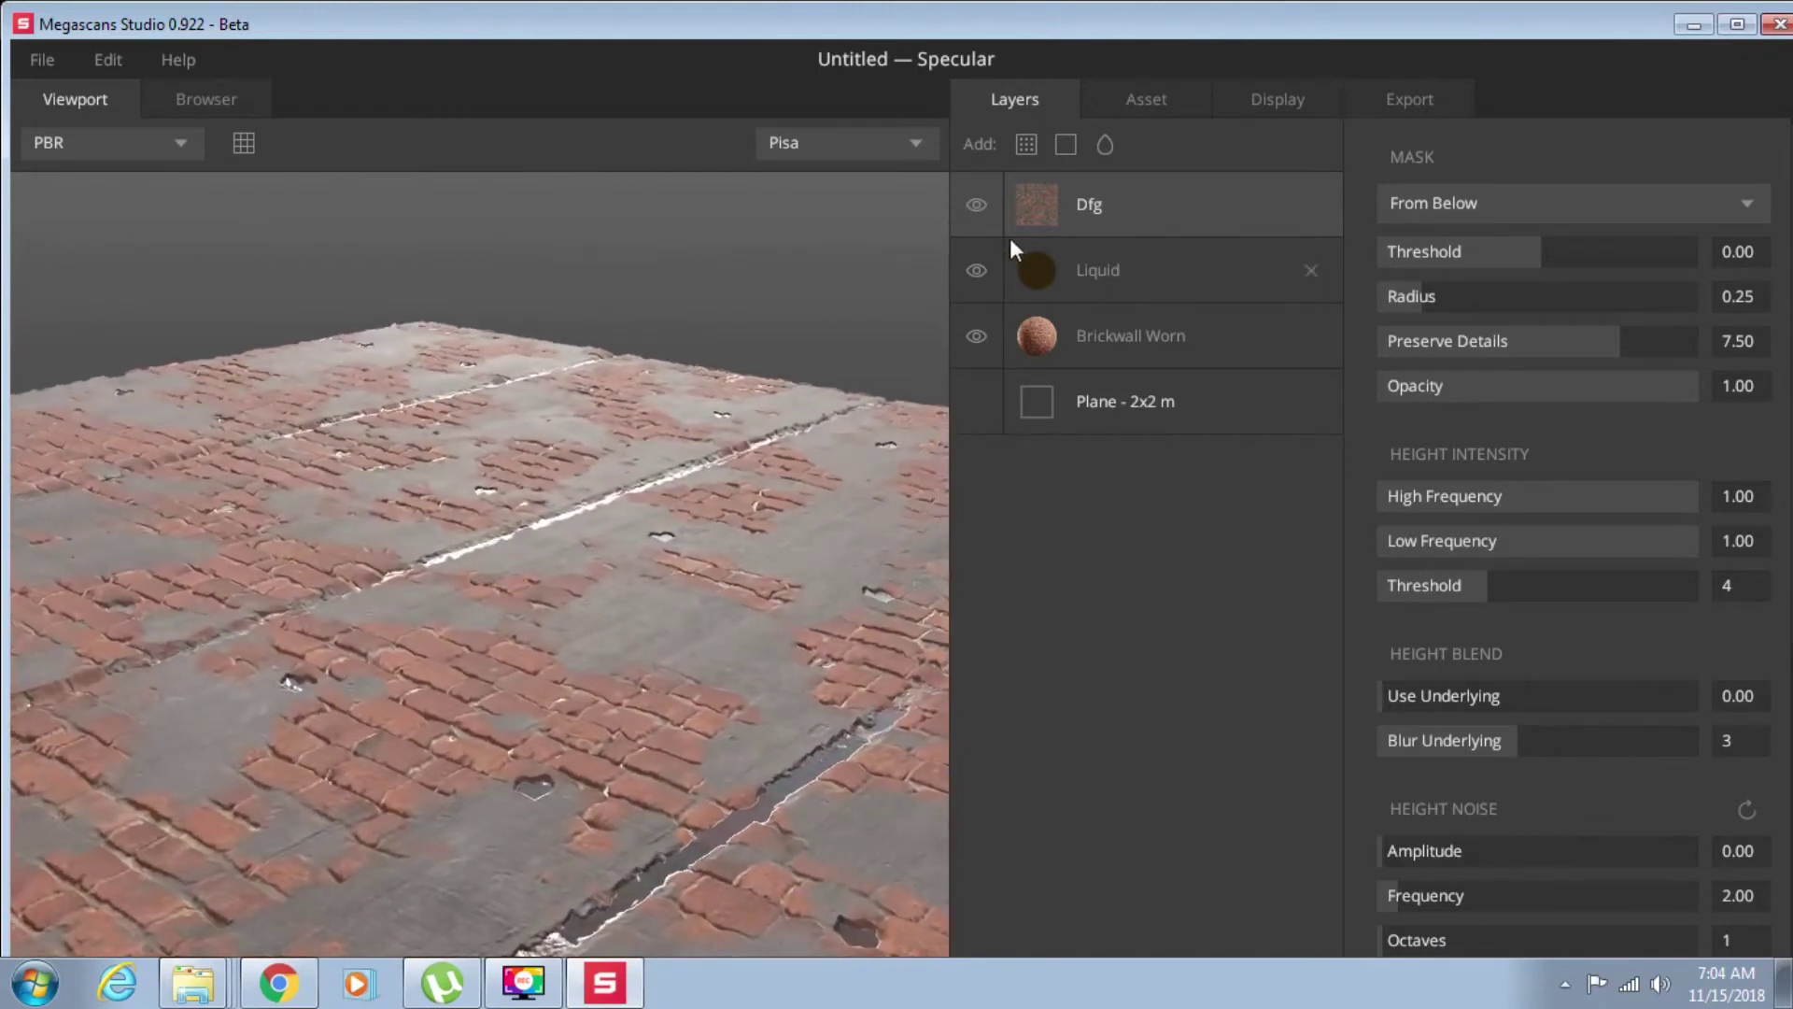
{"action": "left_click", "coordinate": [1309, 204]}
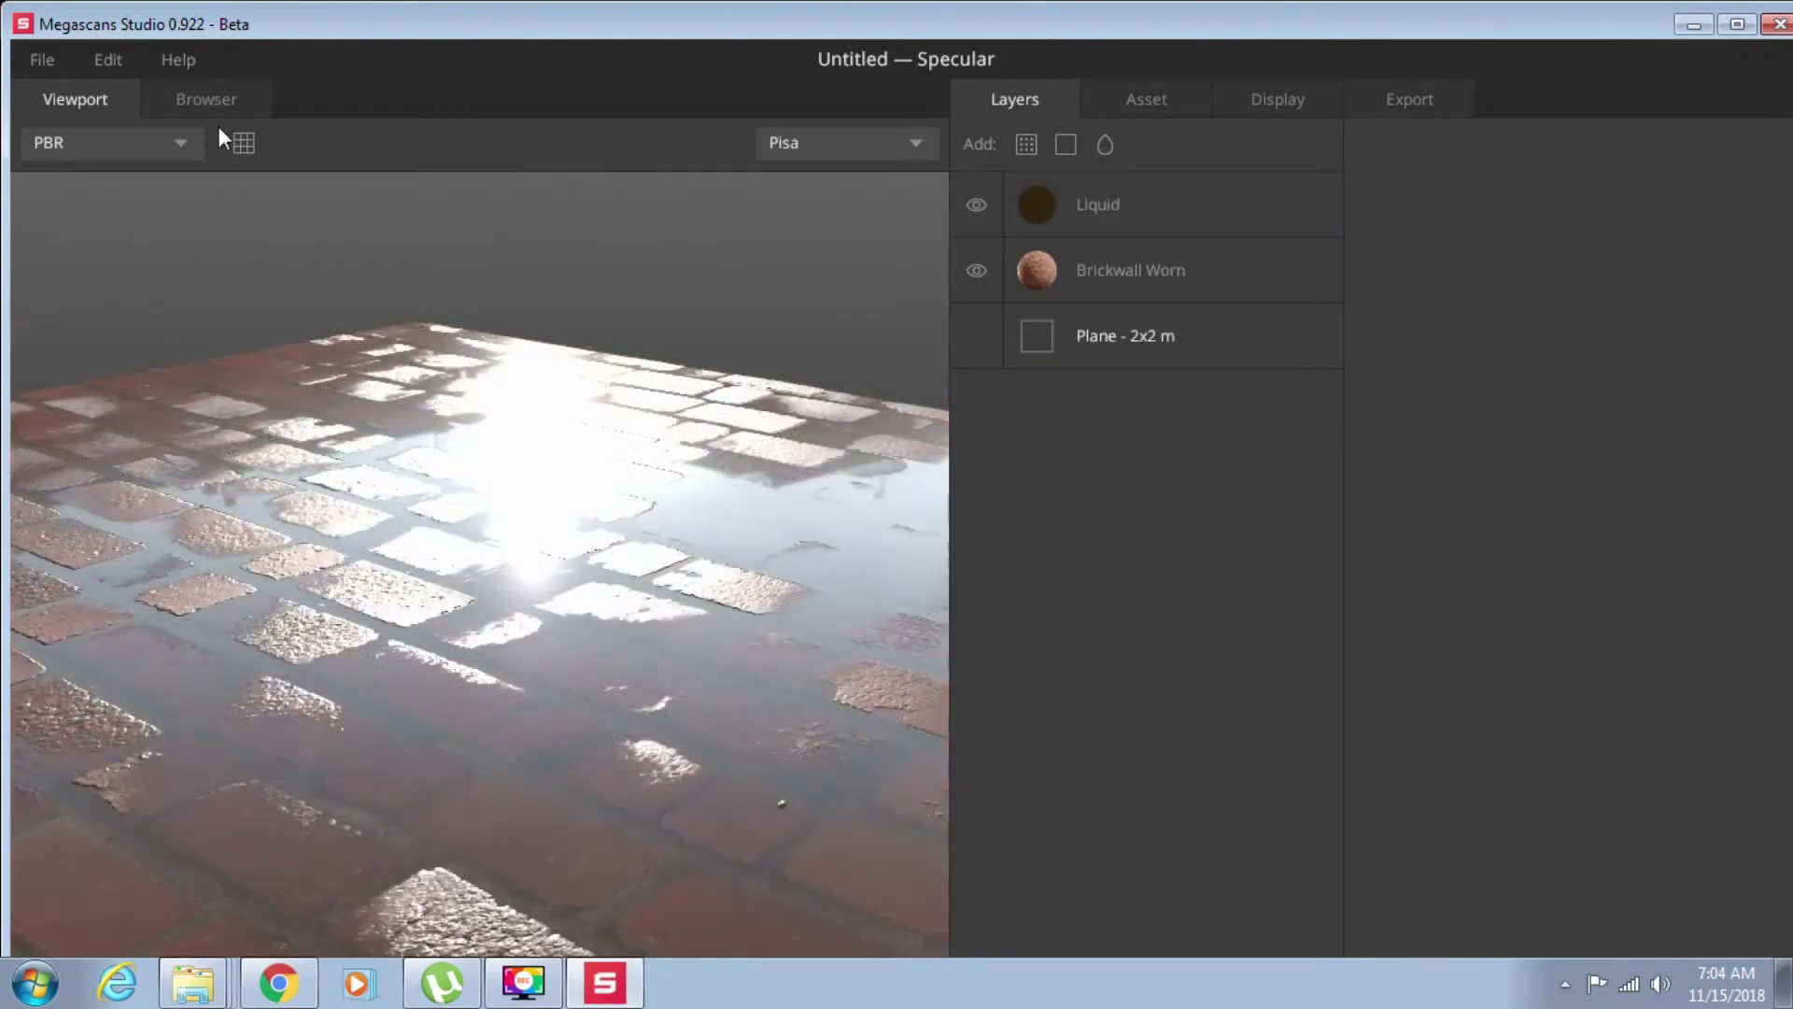
- Try the Grass Uncut material as a layer over the wet bricks and remove it after viewing the blend
{"action": "left_click", "coordinate": [187, 99]}
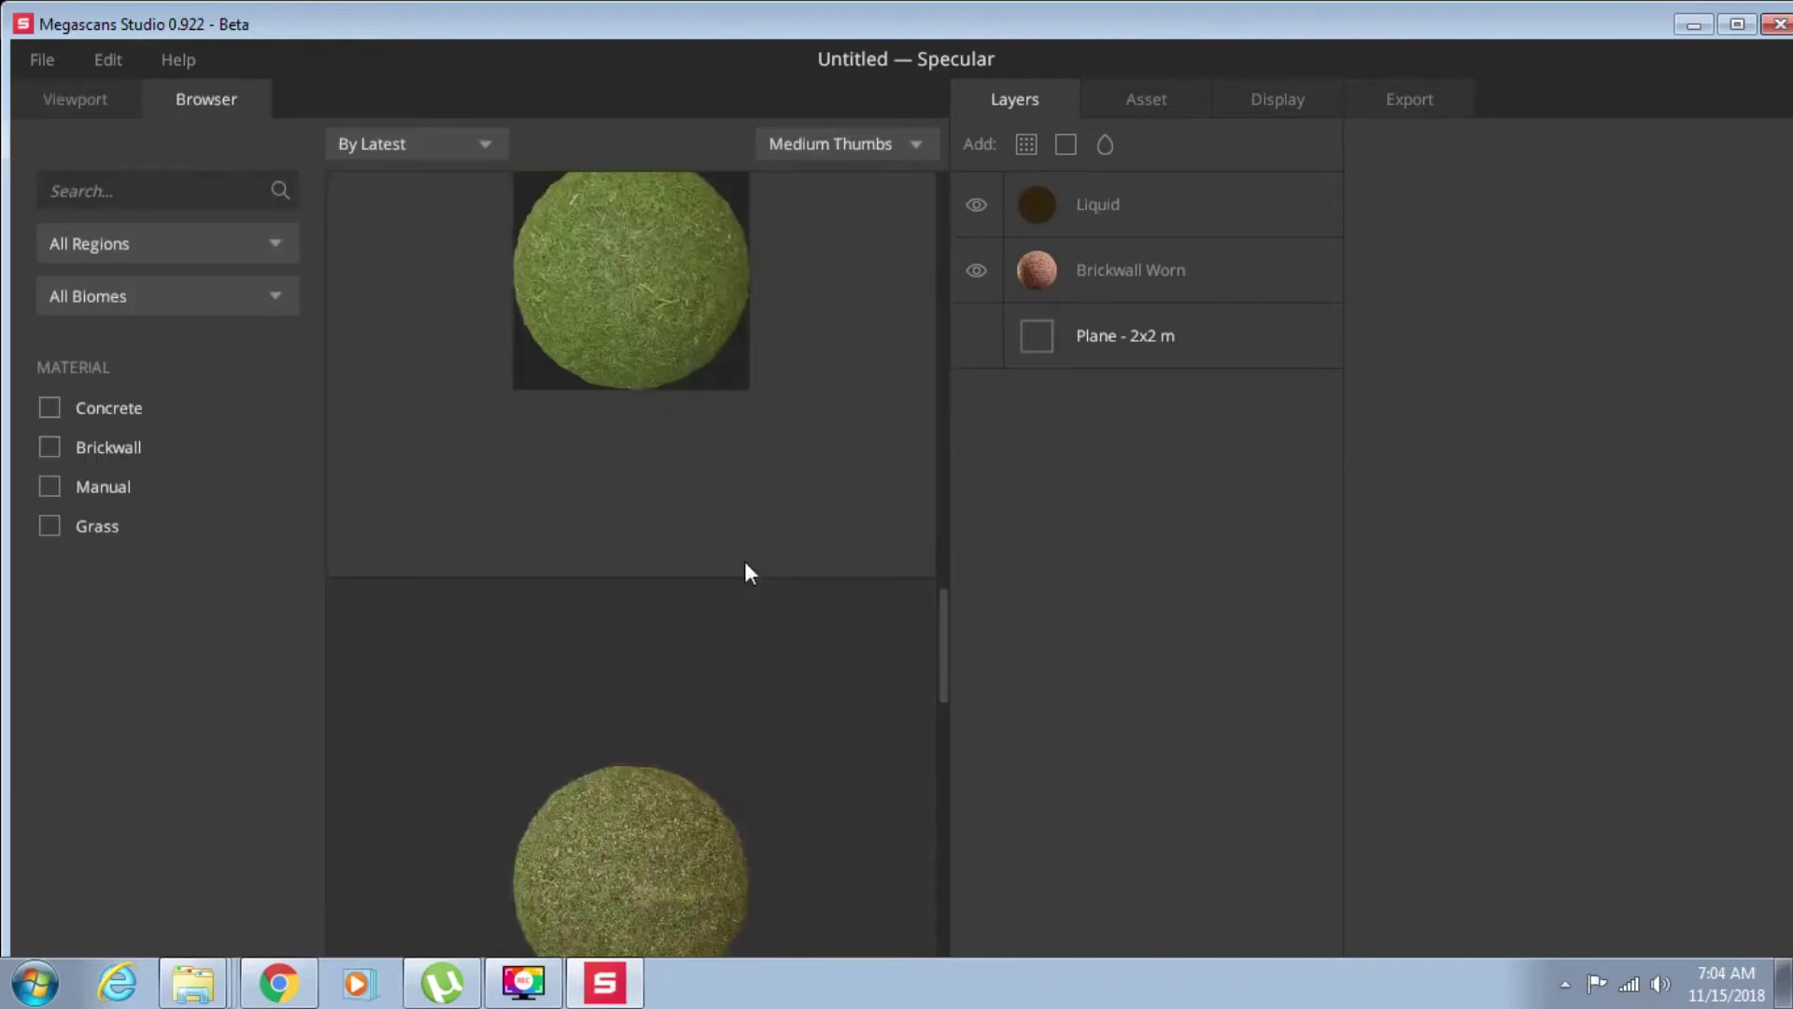
{"action": "left_click", "coordinate": [661, 703]}
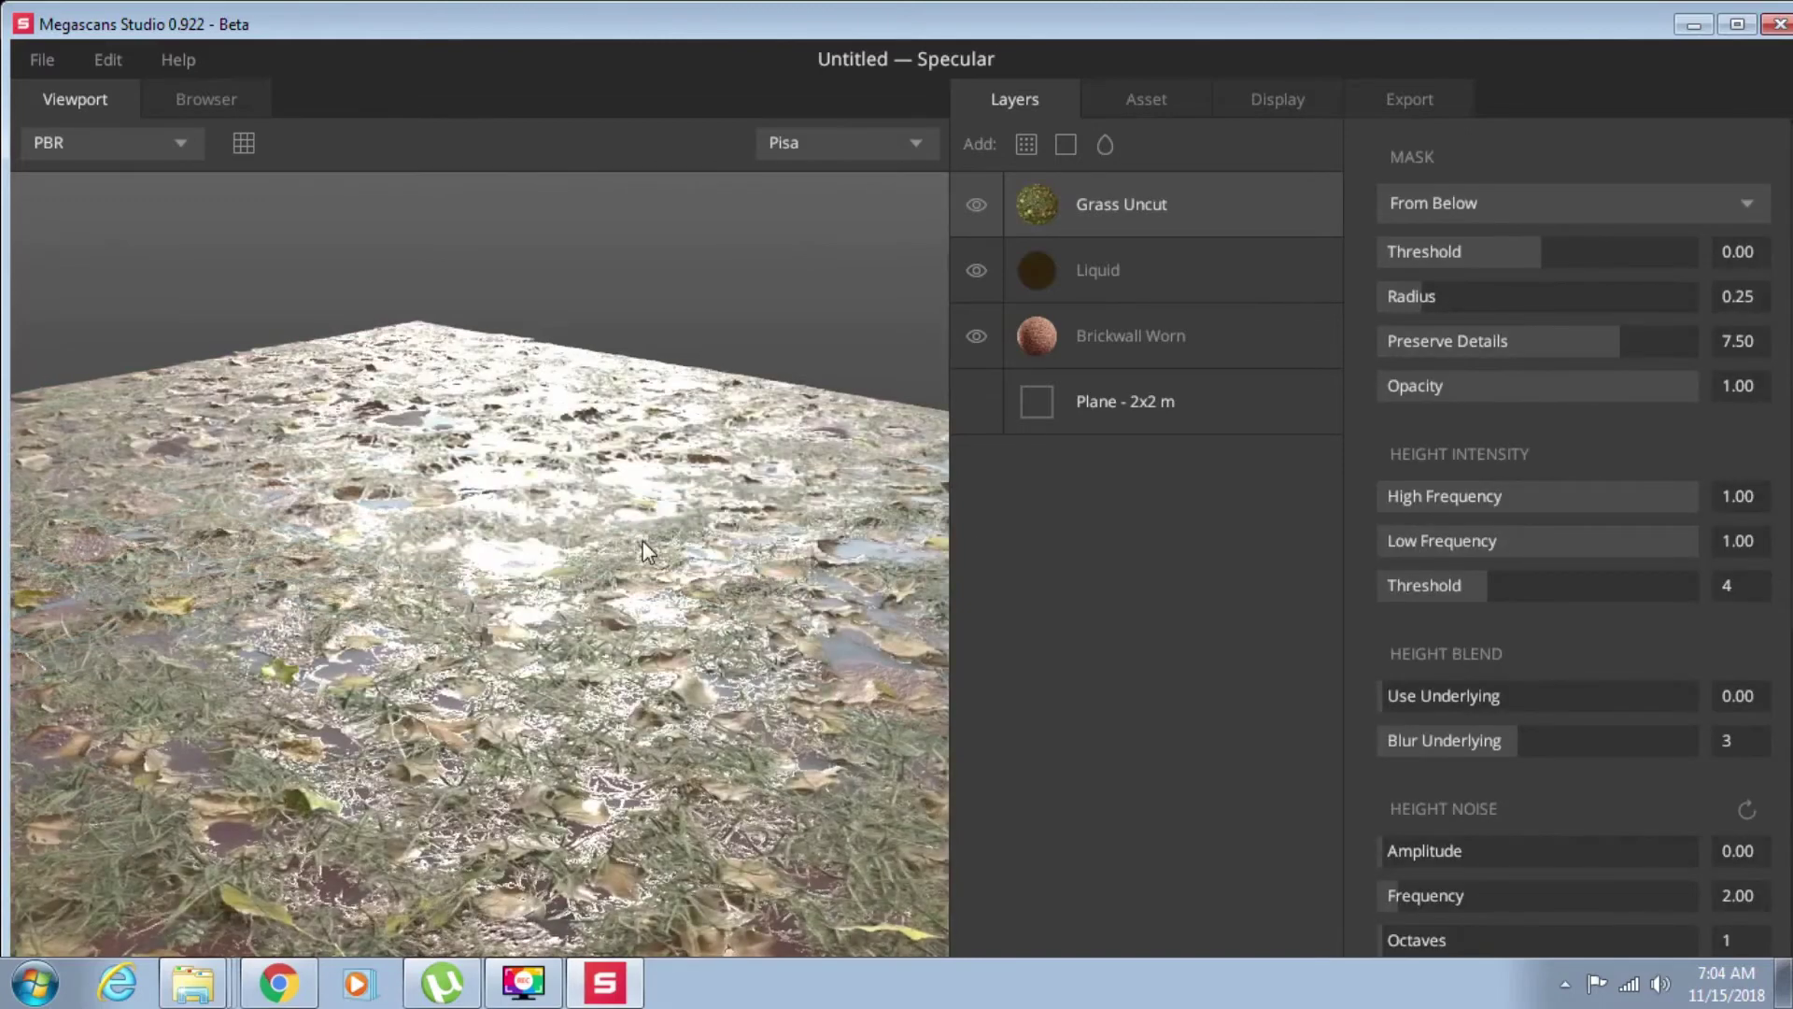
{"action": "scroll", "coordinate": [723, 699], "scroll_direction": "up", "scroll_amount": 3}
{"action": "left_click_drag", "start_coordinate": [721, 693], "coordinate": [942, 445]}
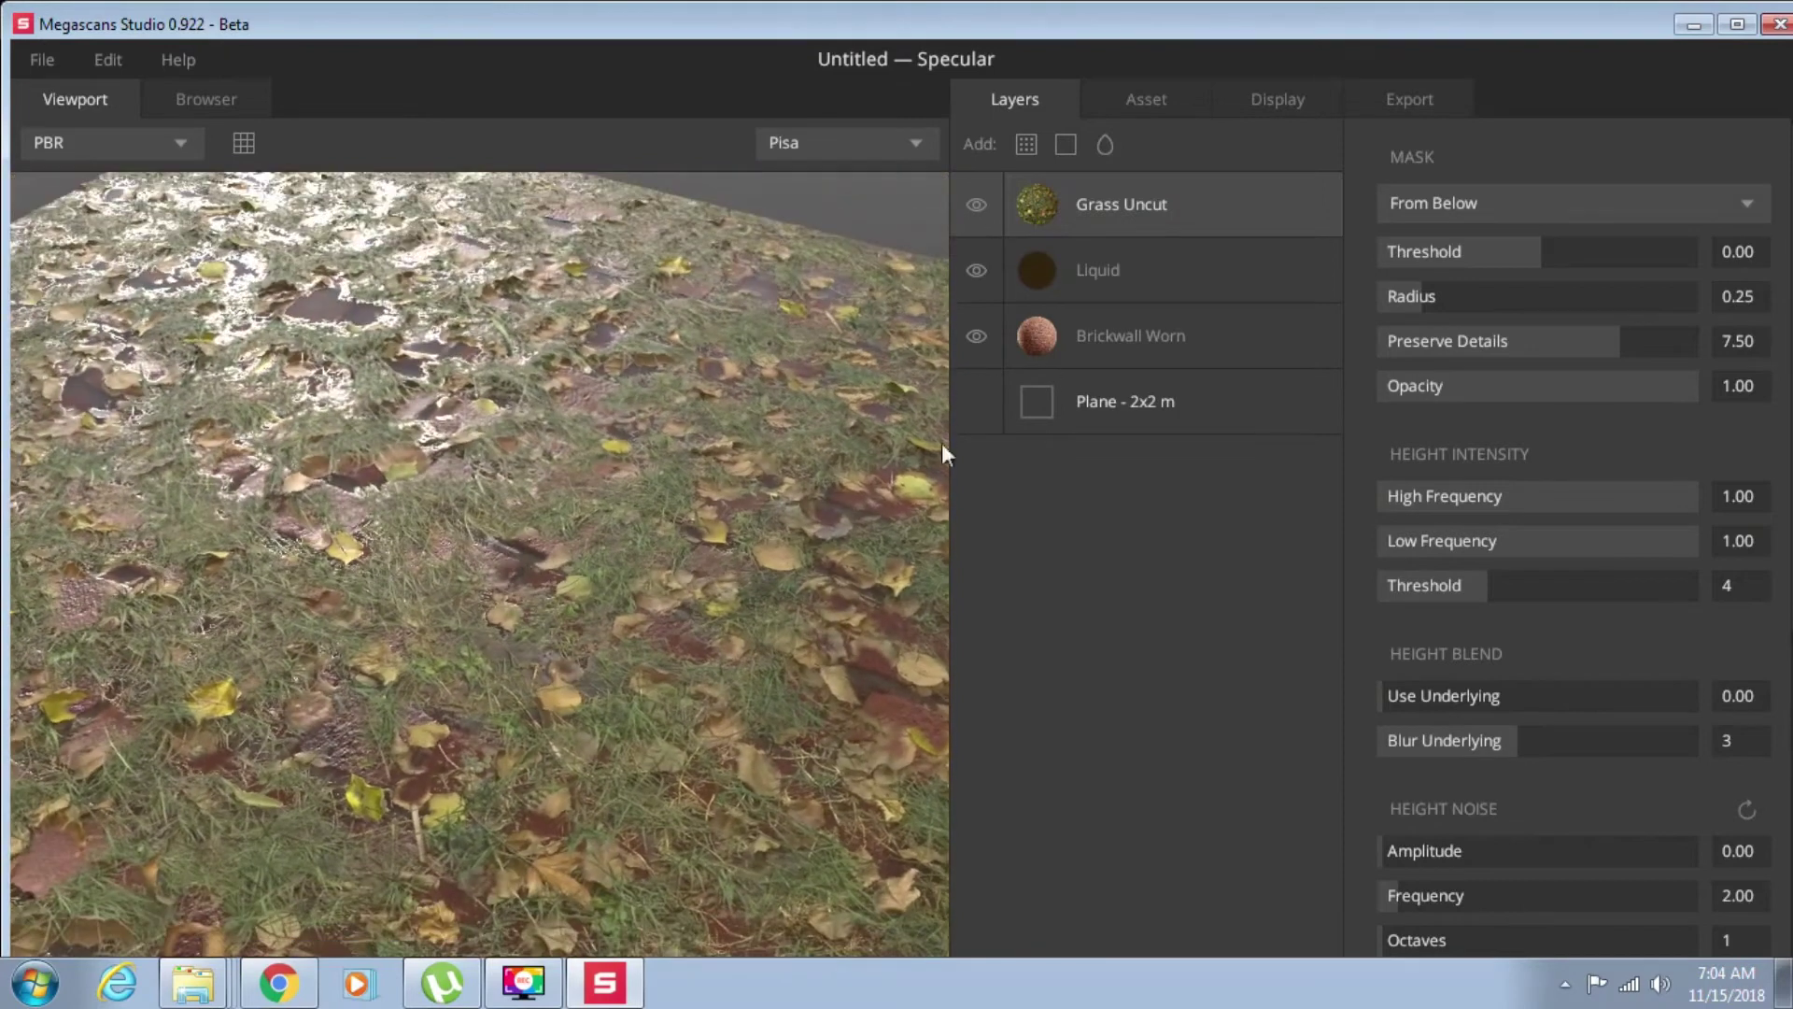
{"action": "left_click", "coordinate": [1311, 206]}
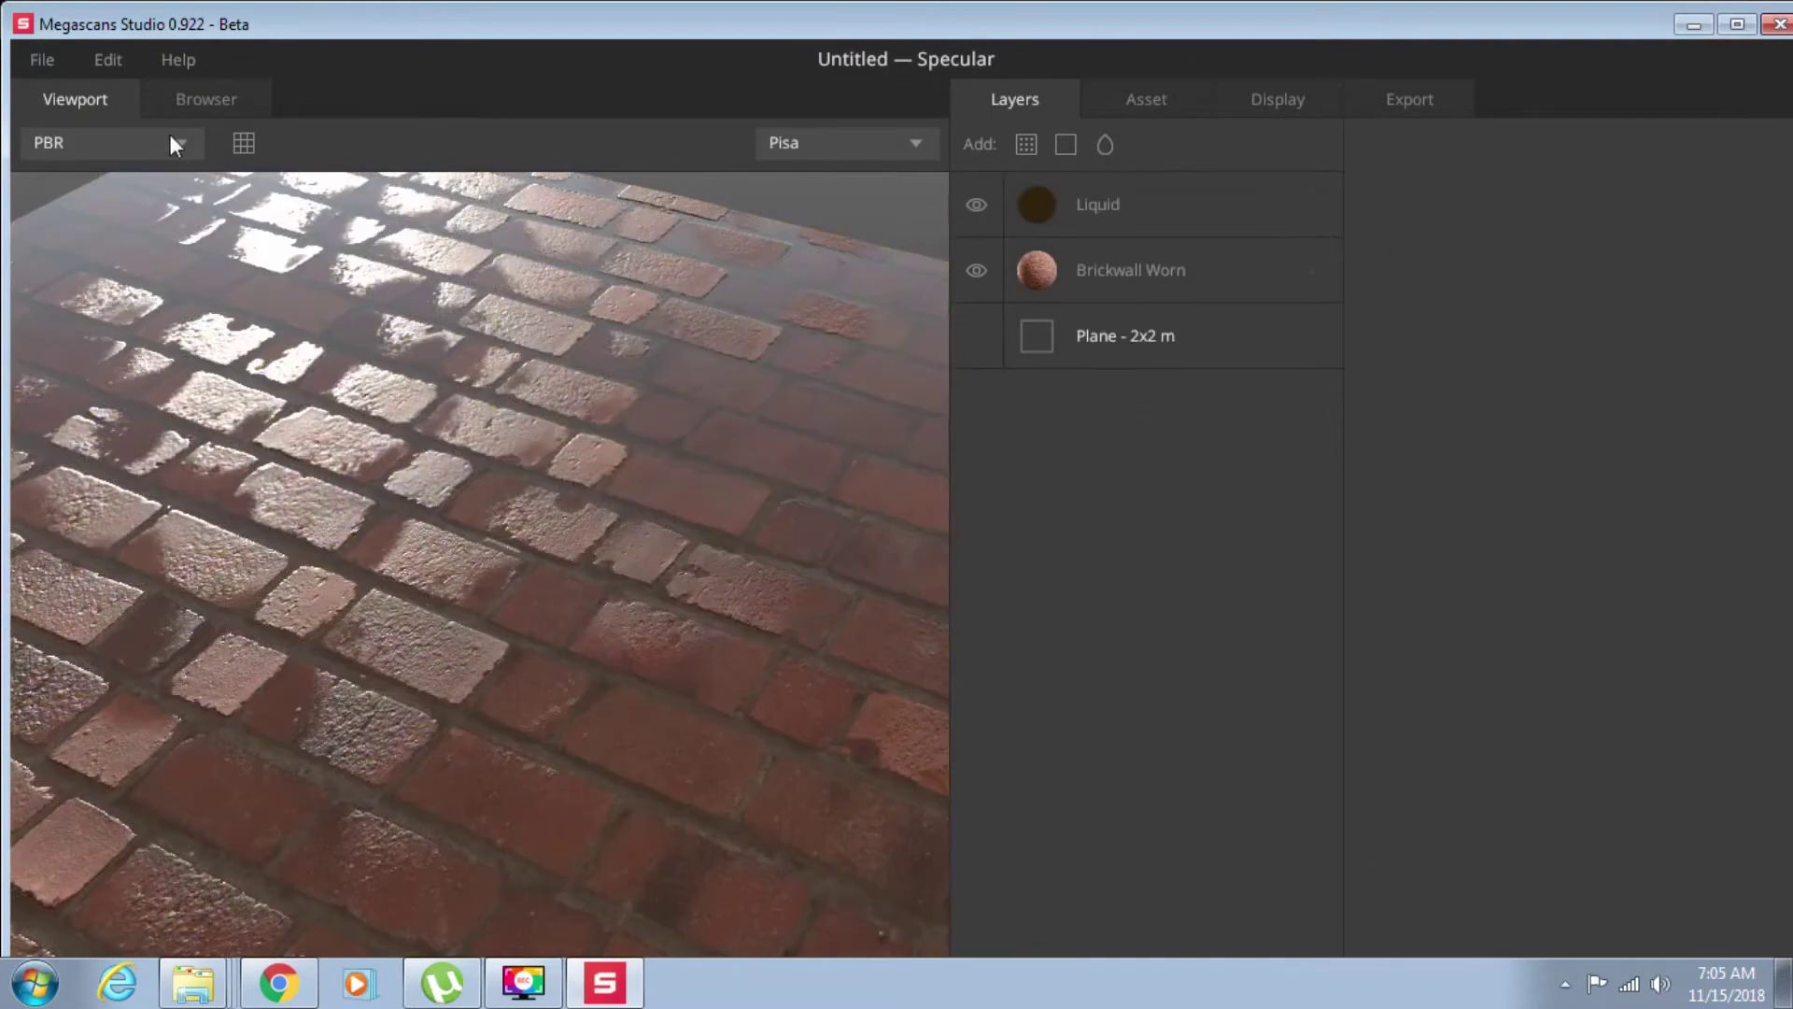
- Try the Concrete Dirty material as the uppermost layer, inspect how it mixes with the bricks, and delete it
{"action": "left_click", "coordinate": [201, 100]}
{"action": "scroll", "coordinate": [633, 604], "scroll_direction": "down", "scroll_amount": 3}
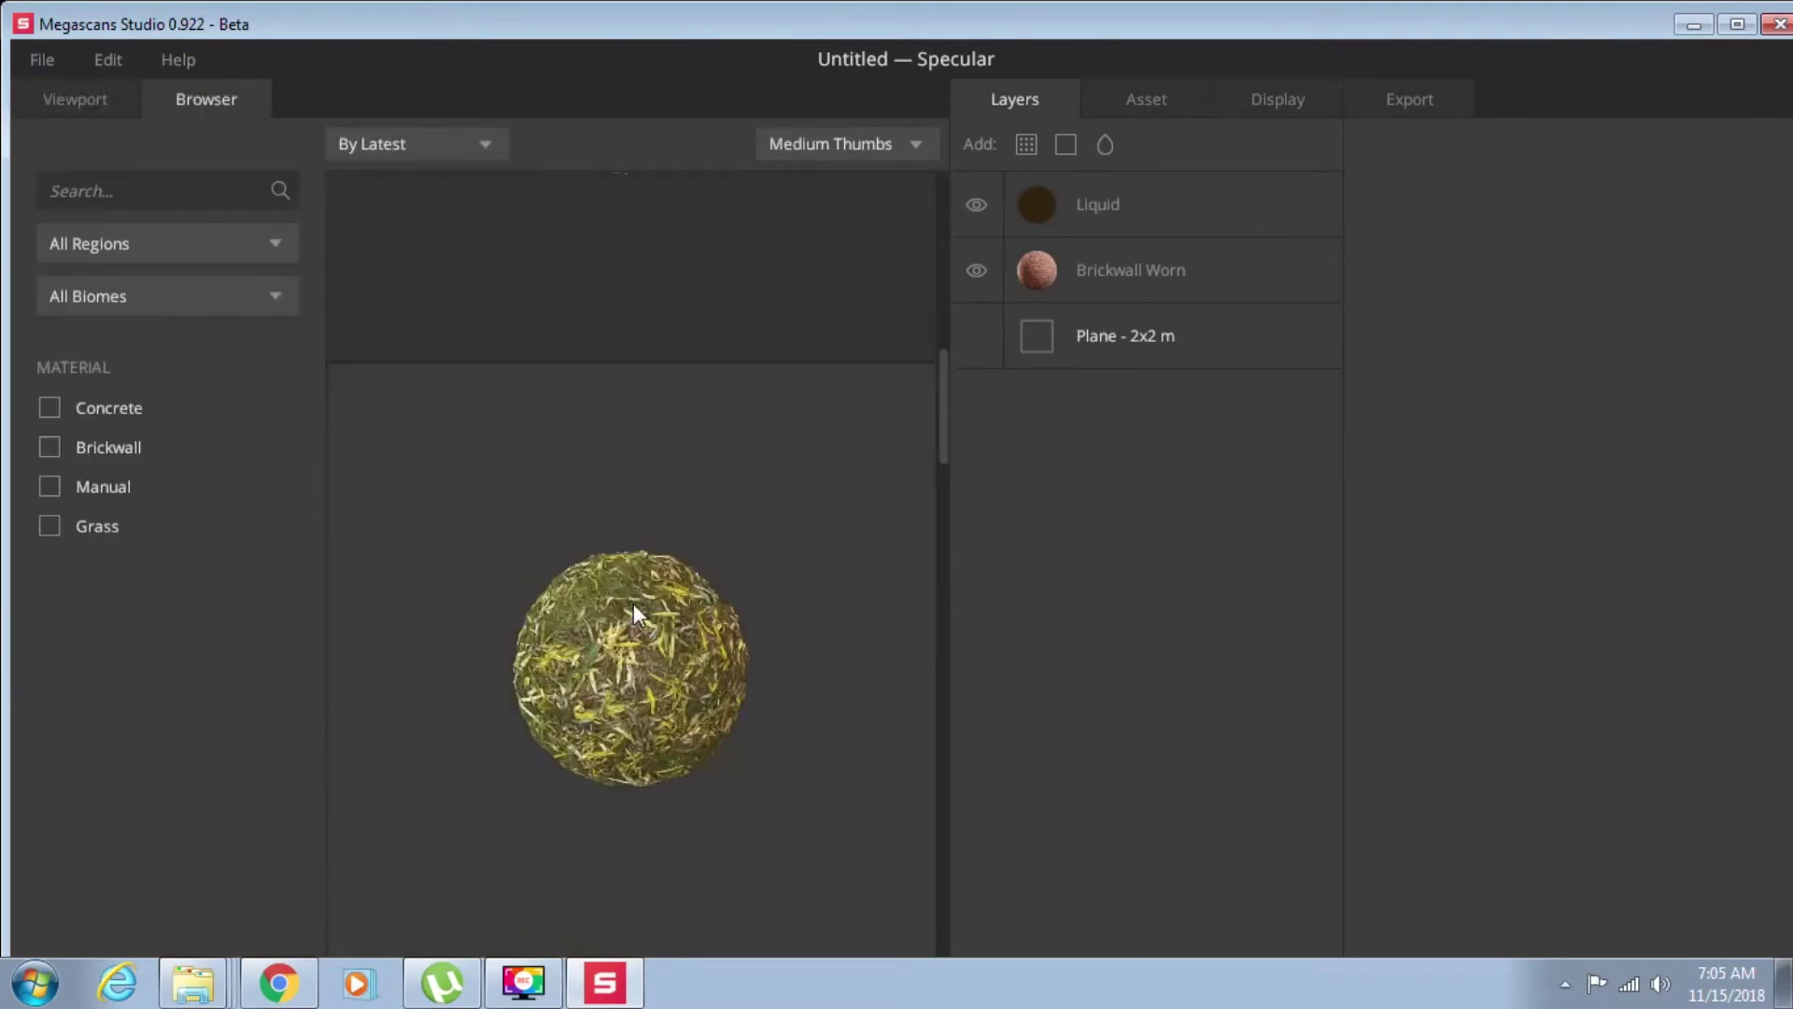
{"action": "scroll", "coordinate": [633, 603], "scroll_direction": "down", "scroll_amount": 5}
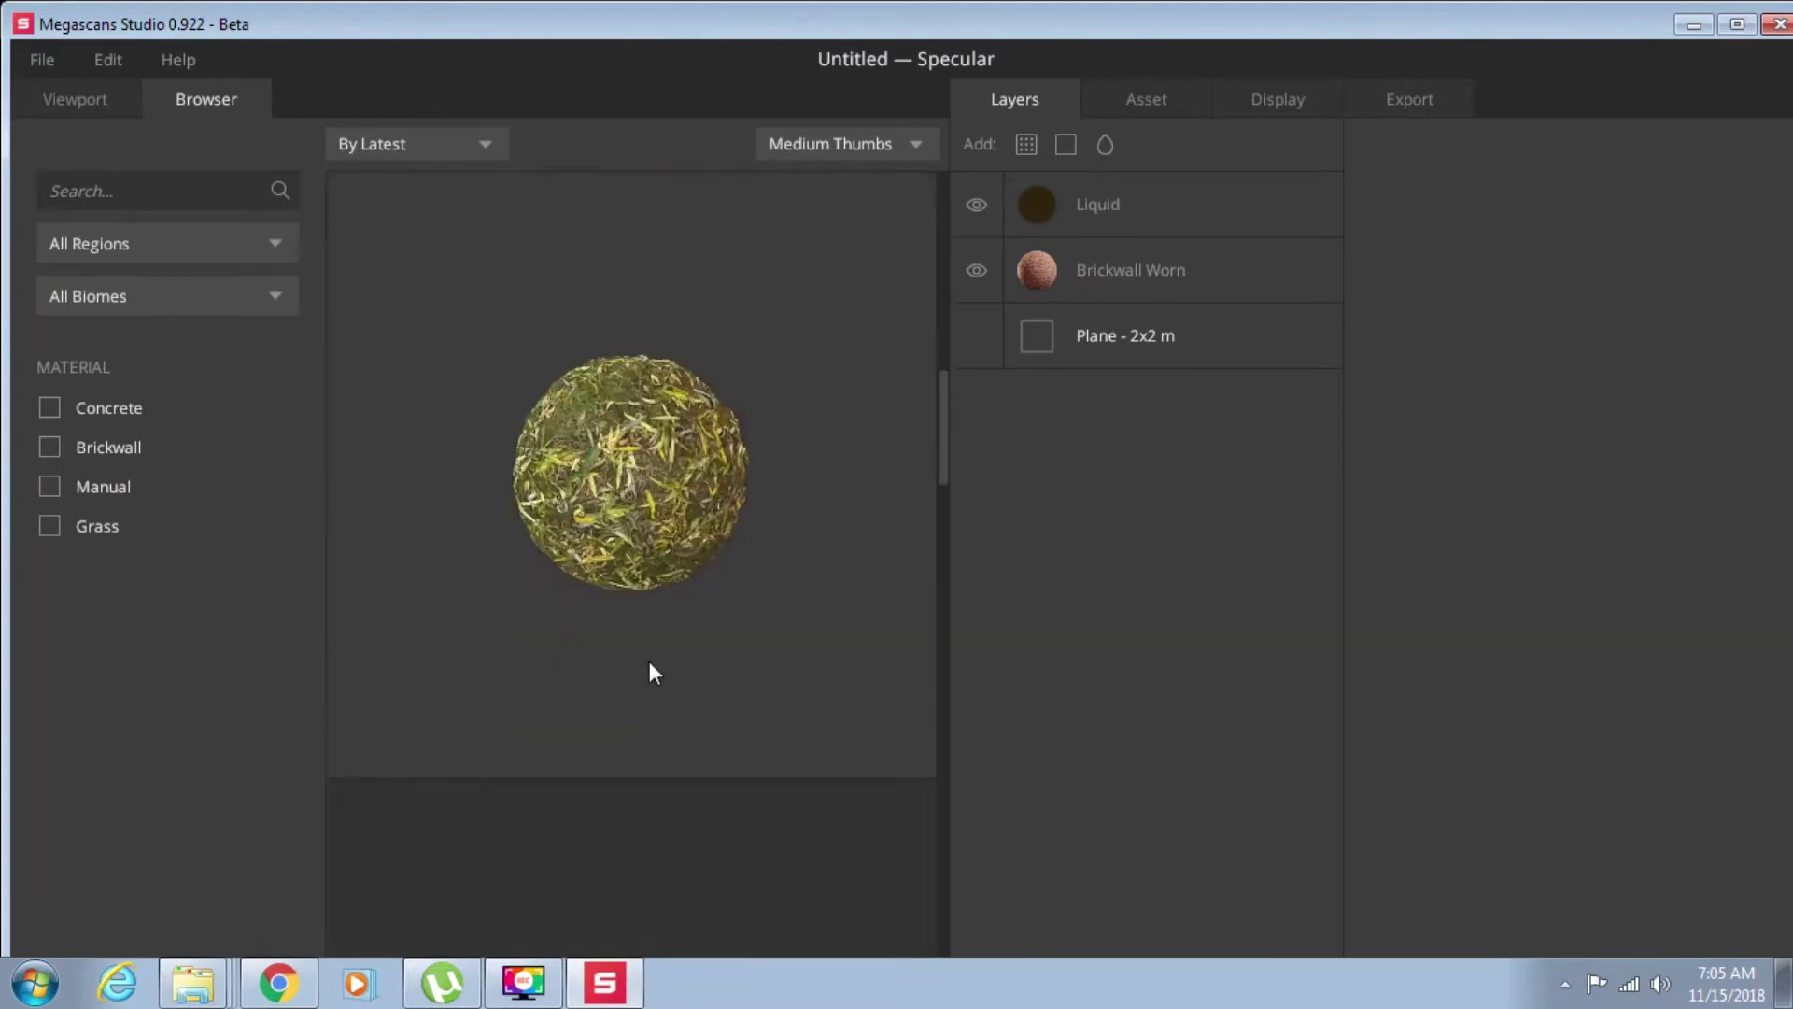
{"action": "scroll", "coordinate": [660, 668], "scroll_direction": "down", "scroll_amount": 6}
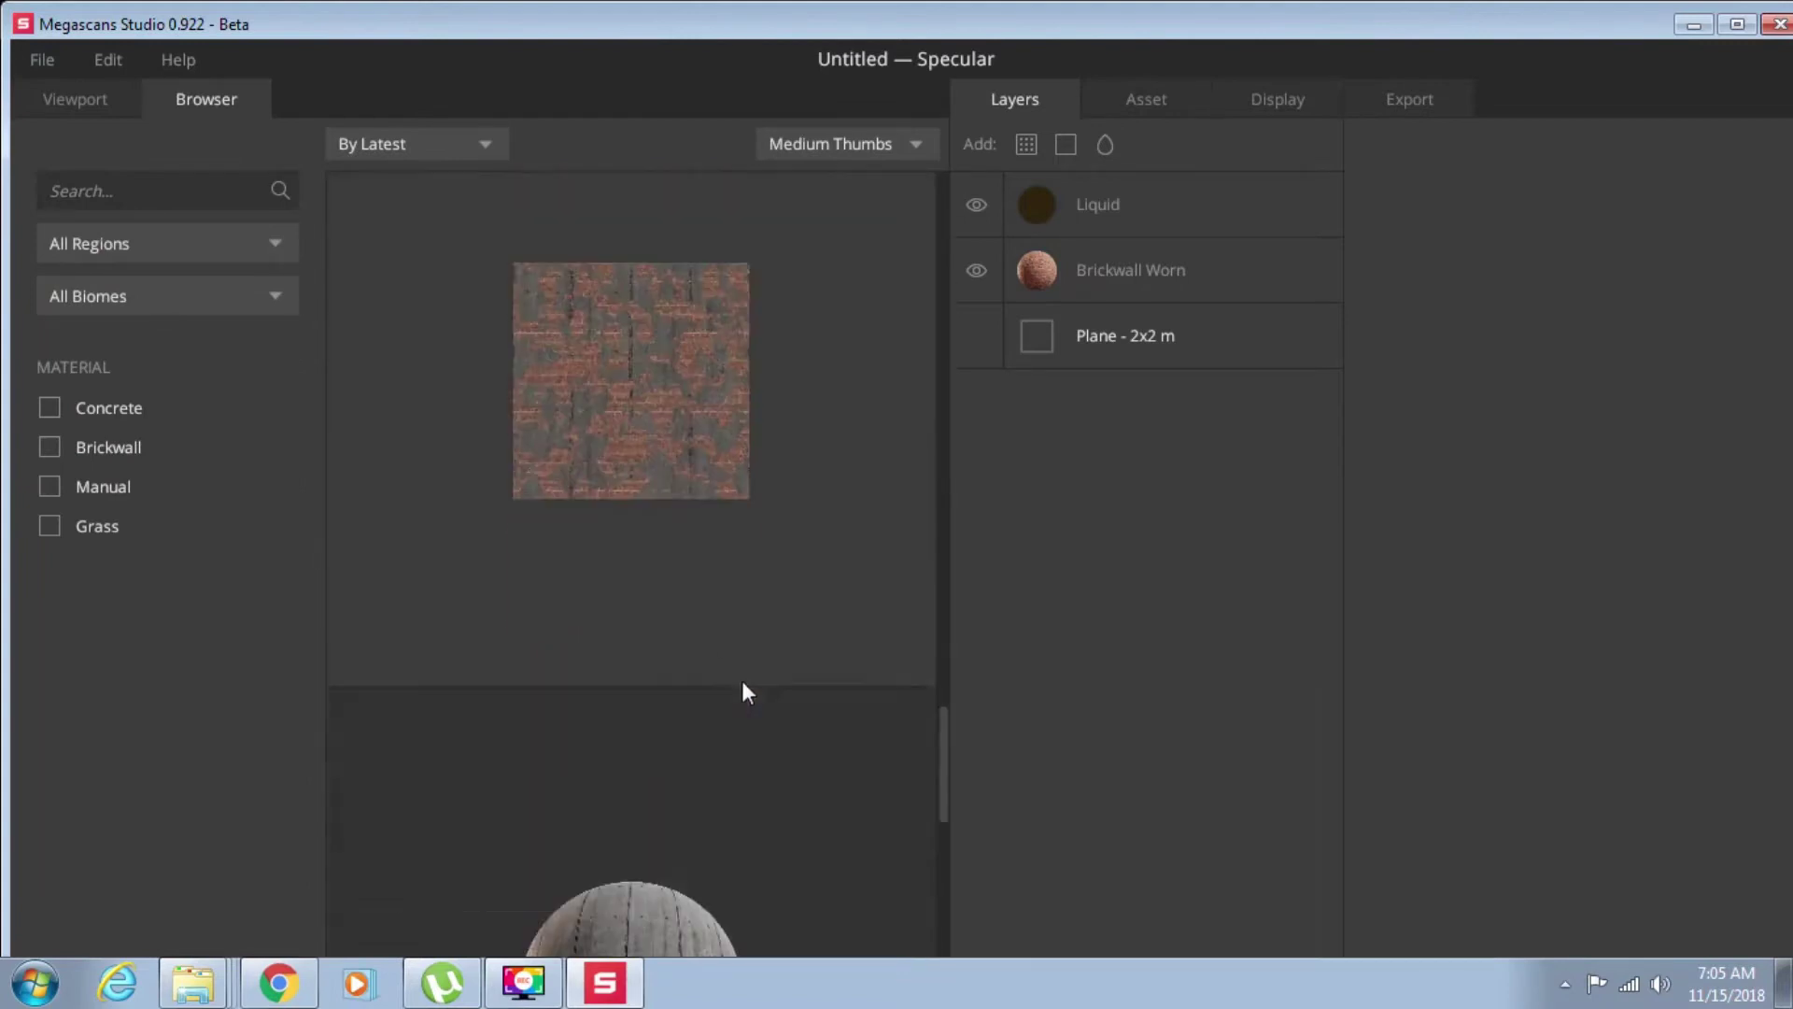
{"action": "scroll", "coordinate": [710, 678], "scroll_direction": "down", "scroll_amount": 5}
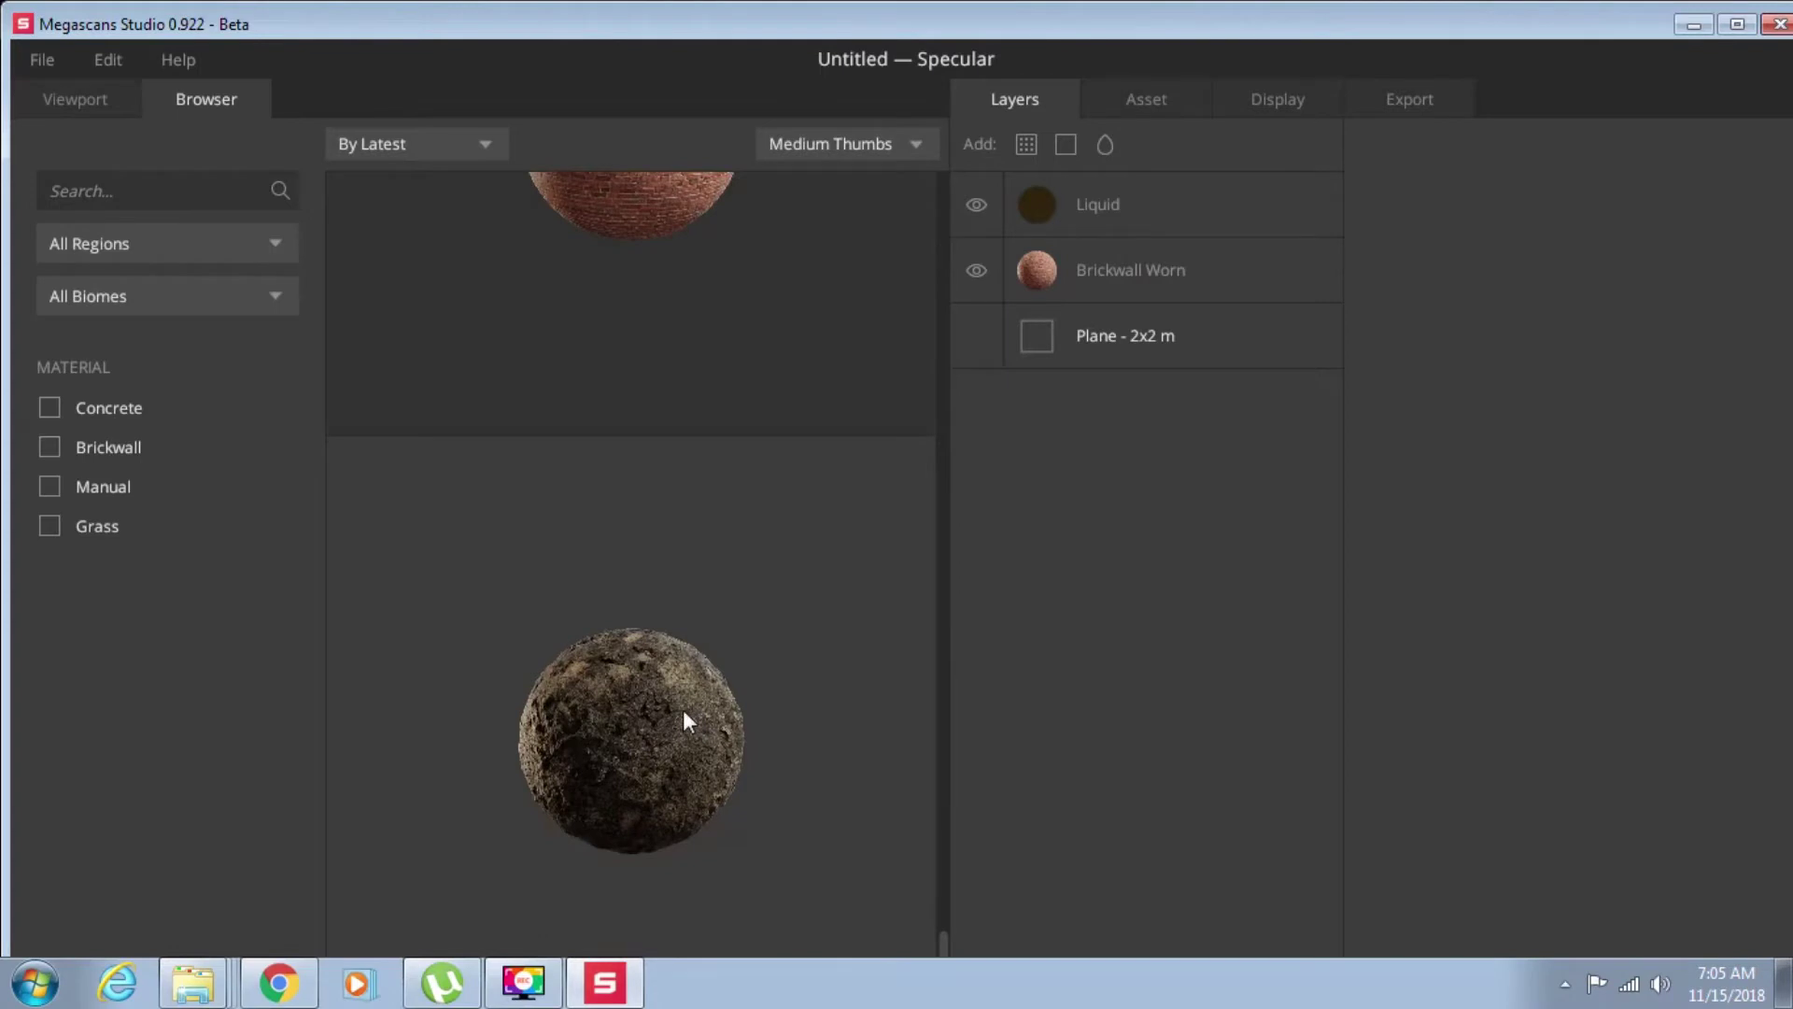
{"action": "double_click", "coordinate": [686, 712]}
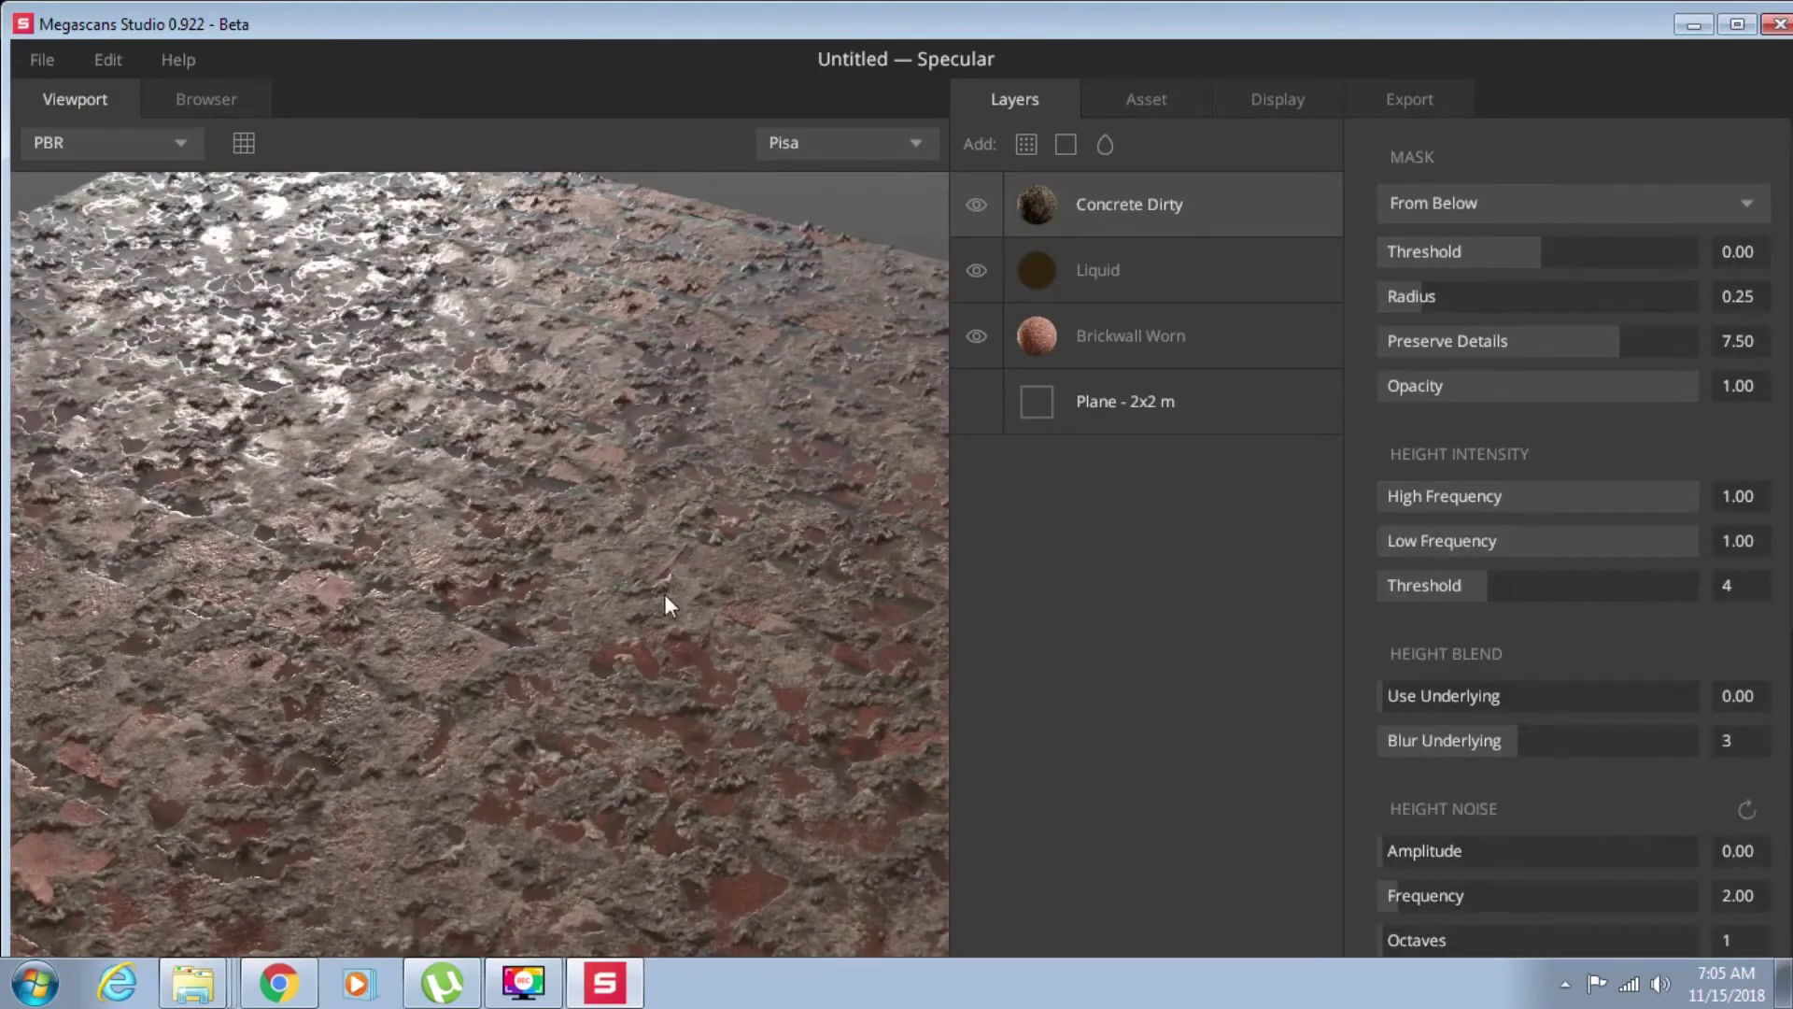
{"action": "scroll", "coordinate": [435, 486], "scroll_direction": "down", "scroll_amount": 3}
{"action": "left_click_drag", "start_coordinate": [435, 486], "coordinate": [799, 475]}
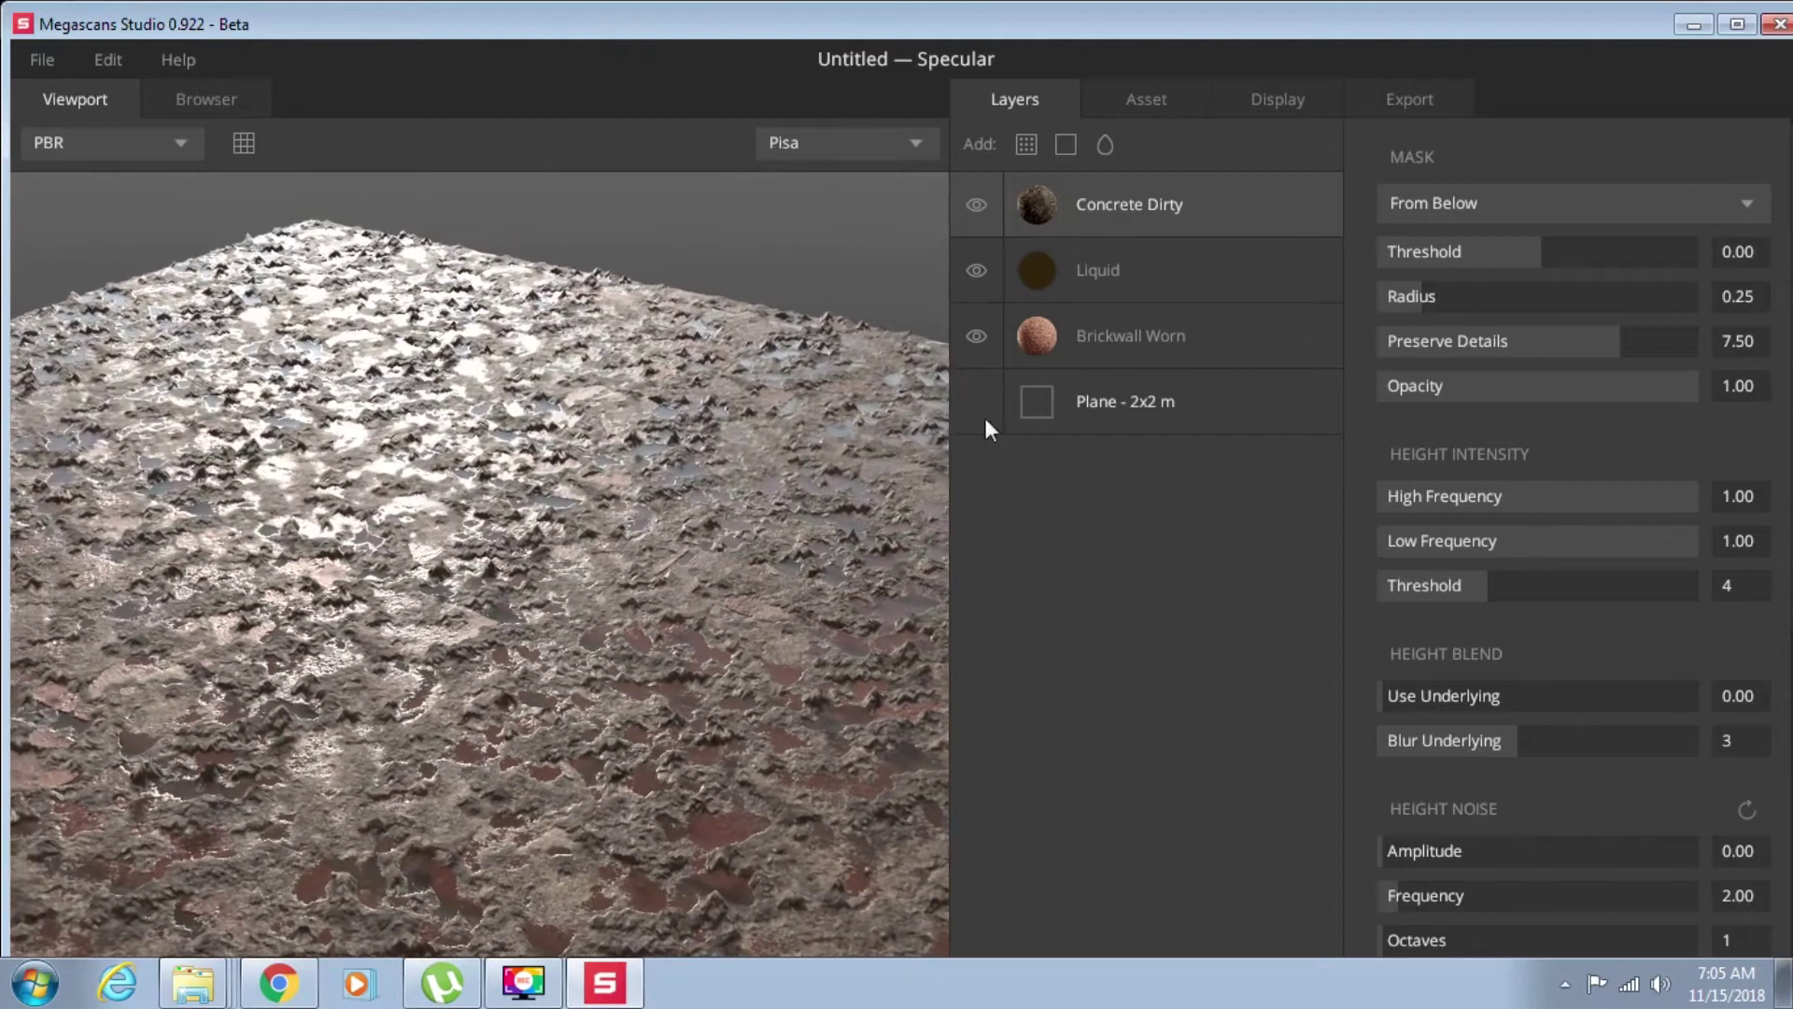
{"action": "left_click", "coordinate": [1311, 204]}
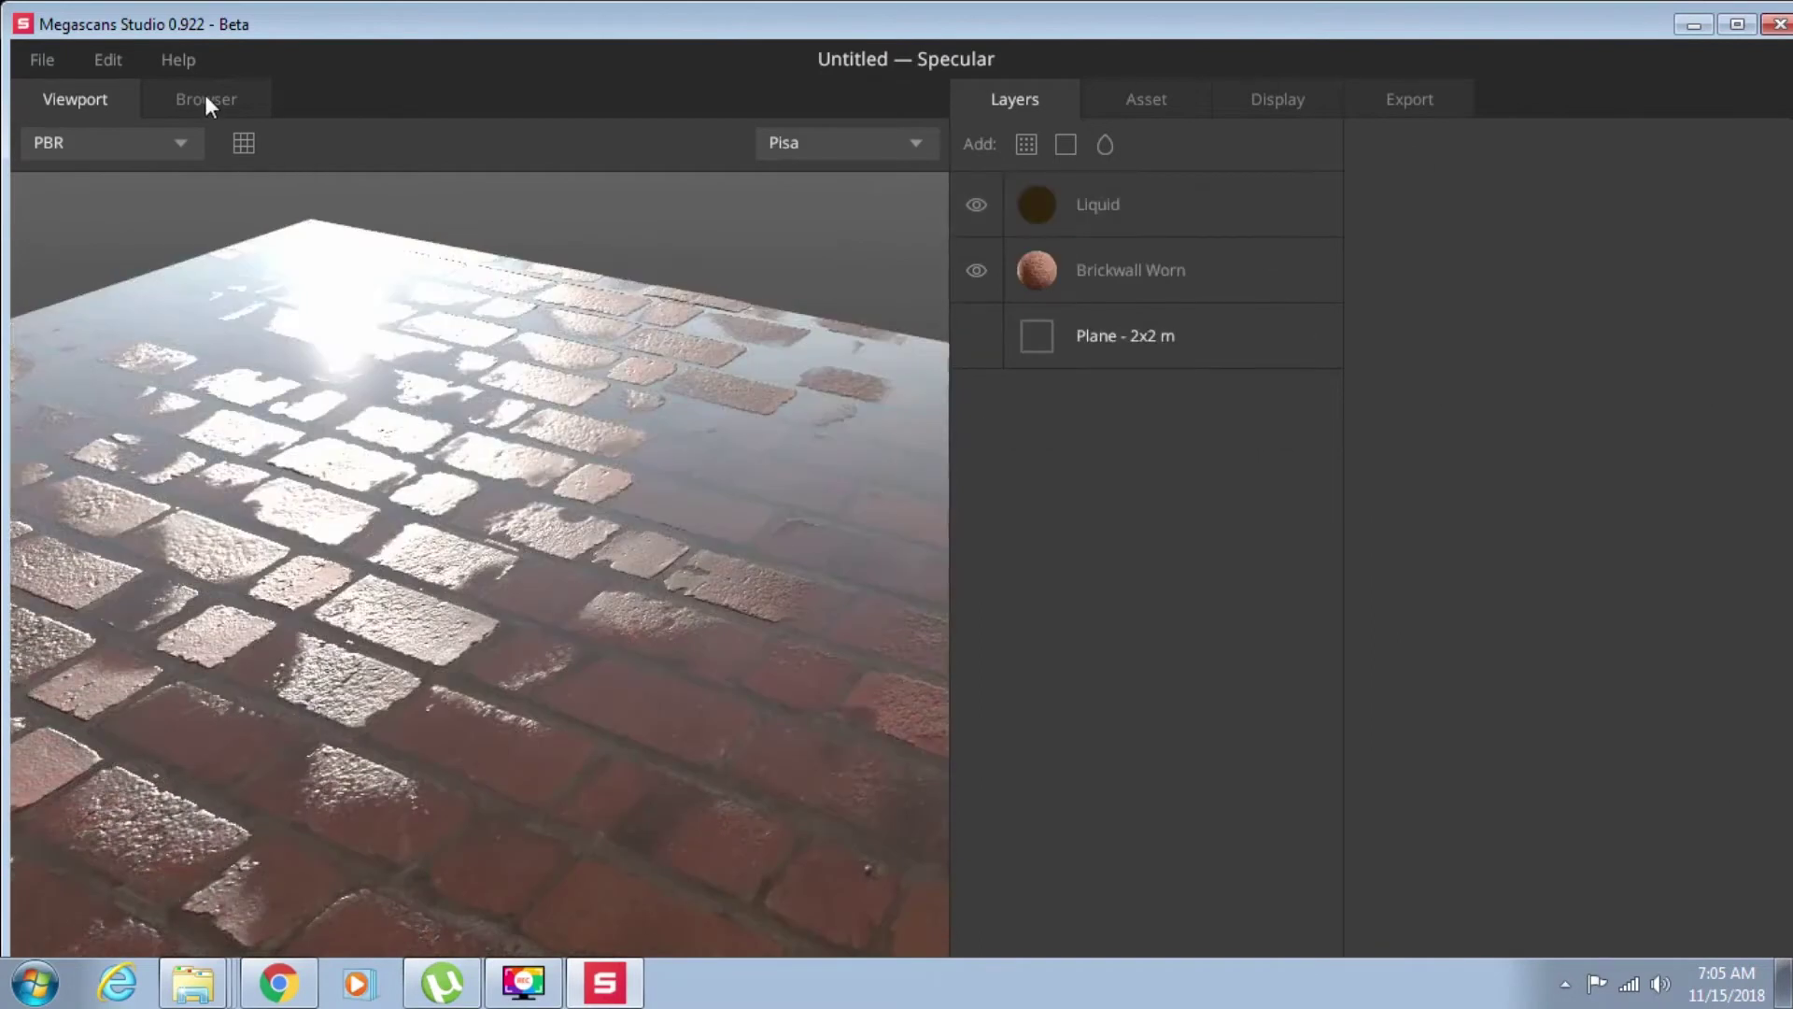
- Add the Grass Uncut material from the library as a layer above Liquid and inspect its blend over the bricks
{"action": "left_click", "coordinate": [205, 97]}
{"action": "scroll", "coordinate": [698, 592], "scroll_direction": "up", "scroll_amount": 6}
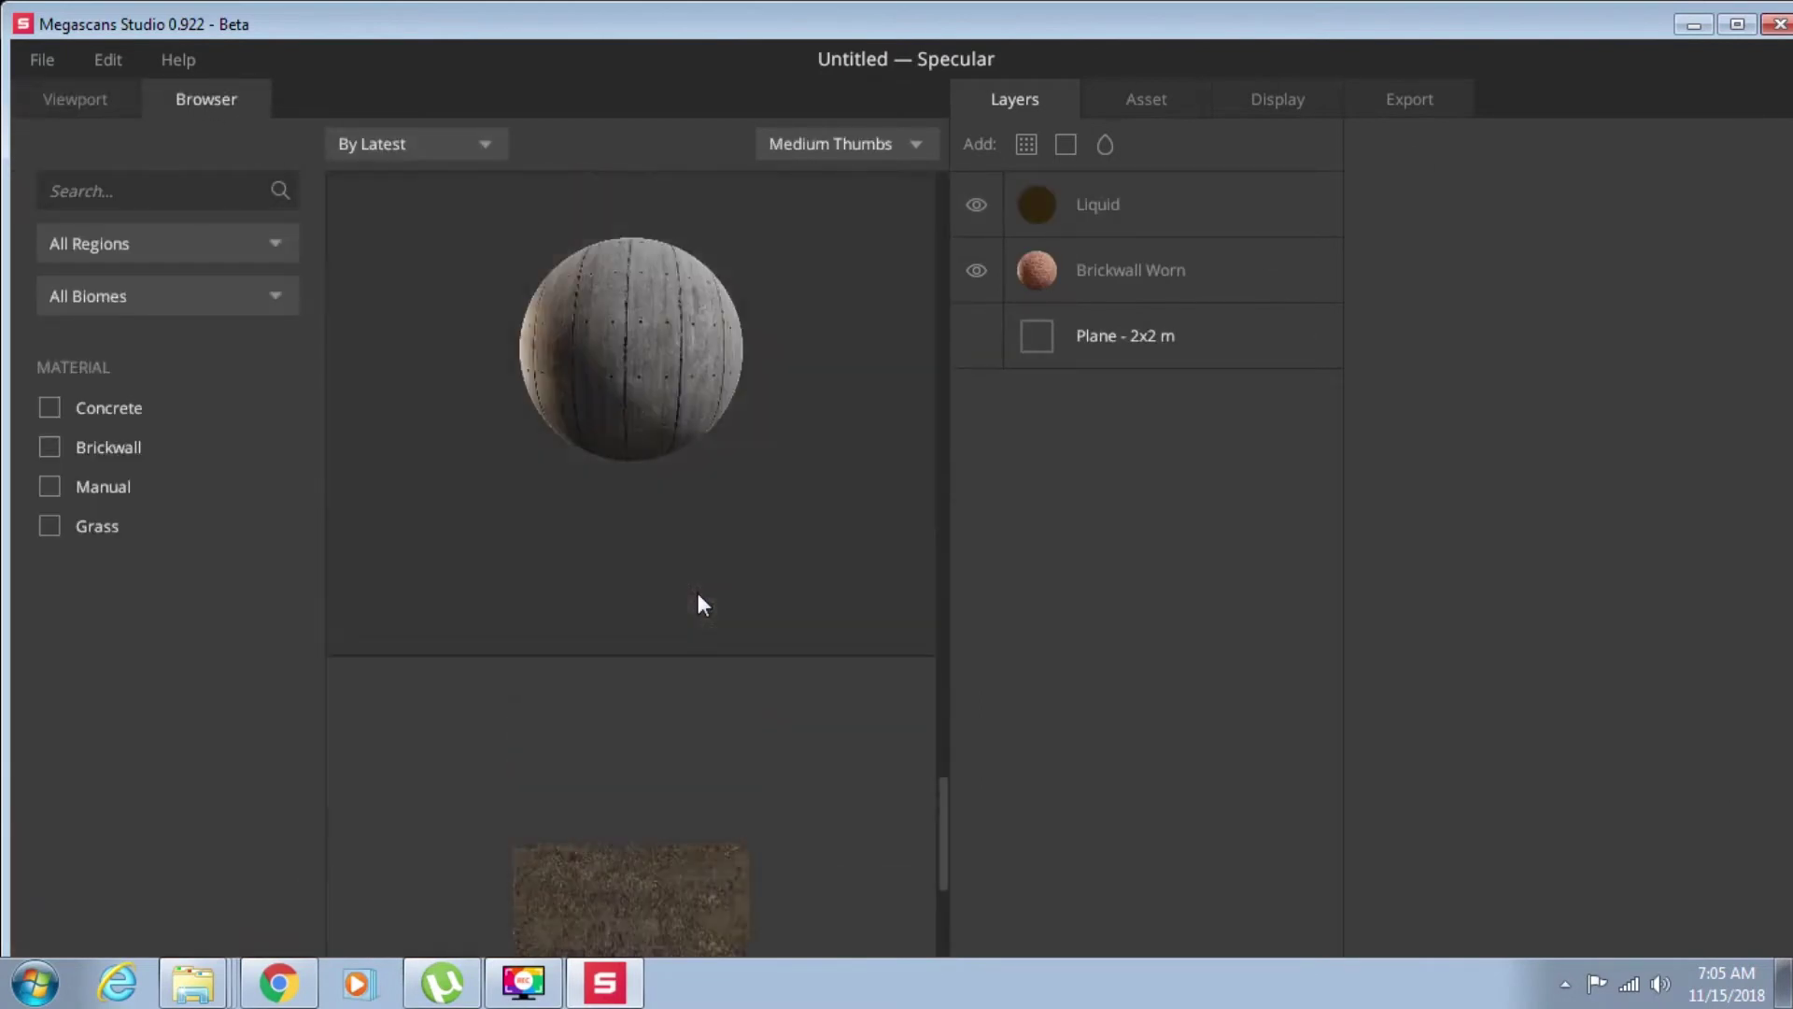
{"action": "scroll", "coordinate": [698, 592], "scroll_direction": "up", "scroll_amount": 4}
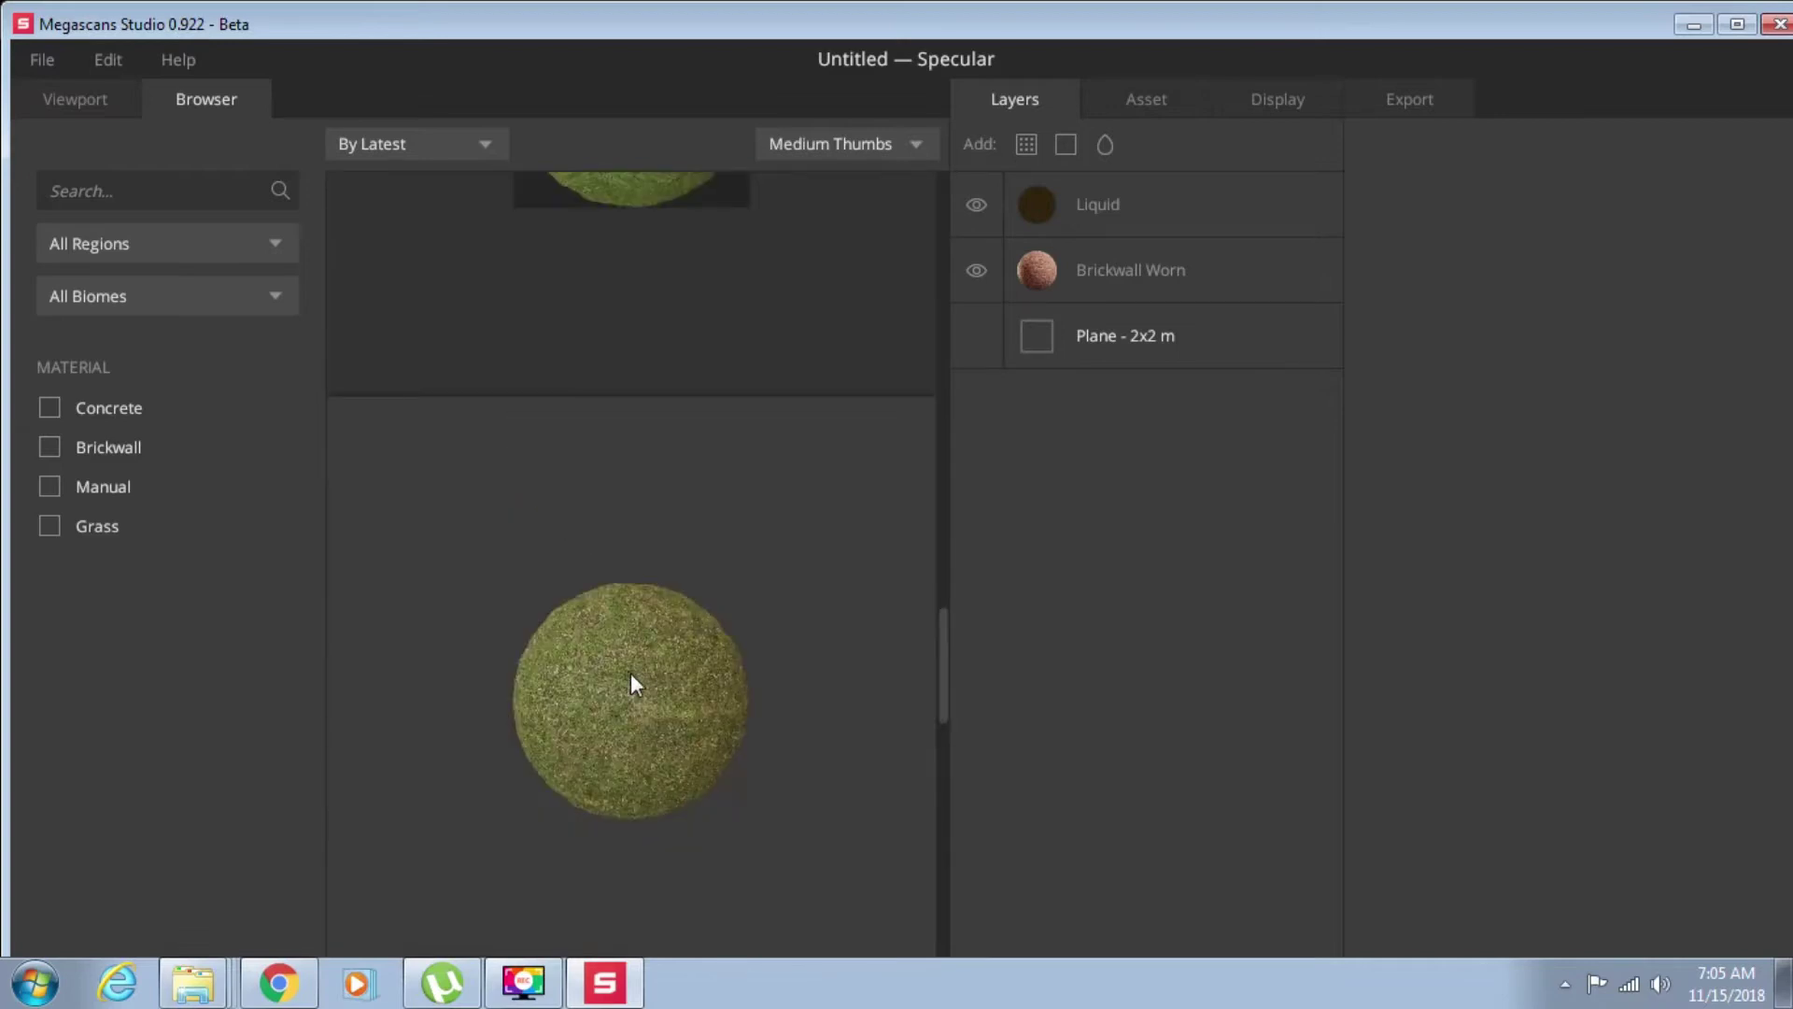
{"action": "scroll", "coordinate": [640, 685], "scroll_direction": "up", "scroll_amount": 4}
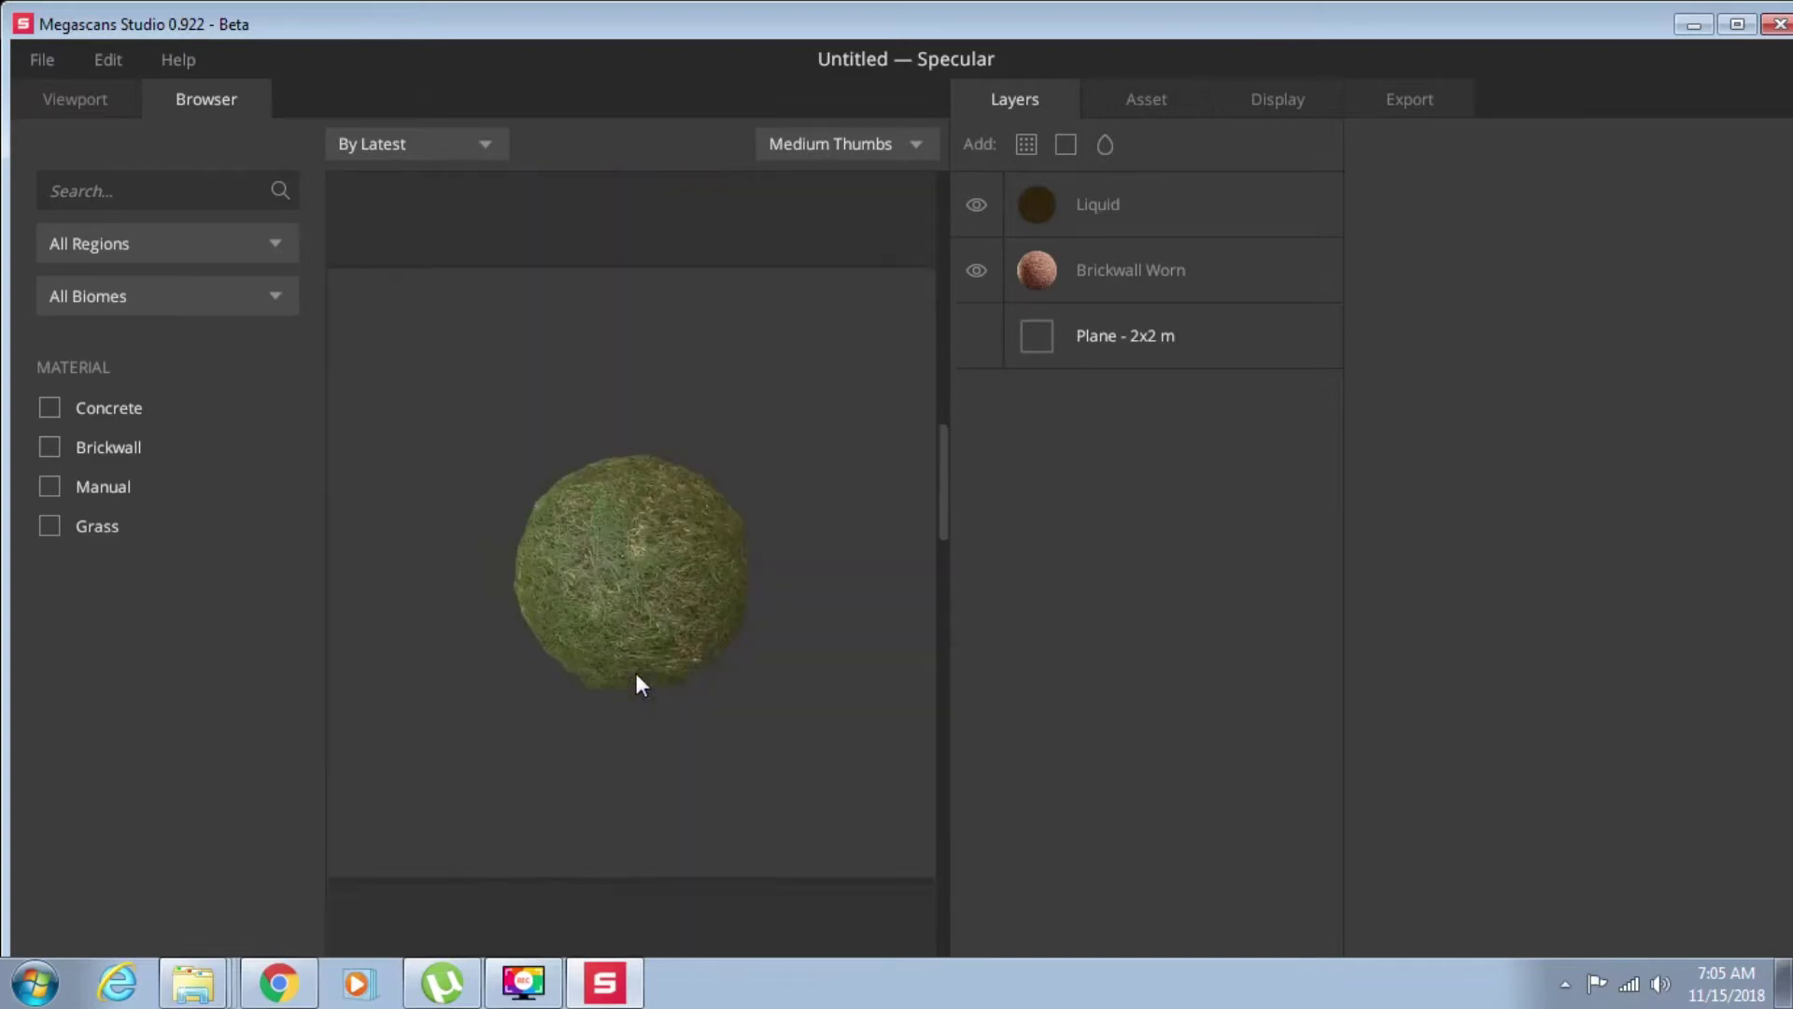
{"action": "double_click", "coordinate": [636, 638]}
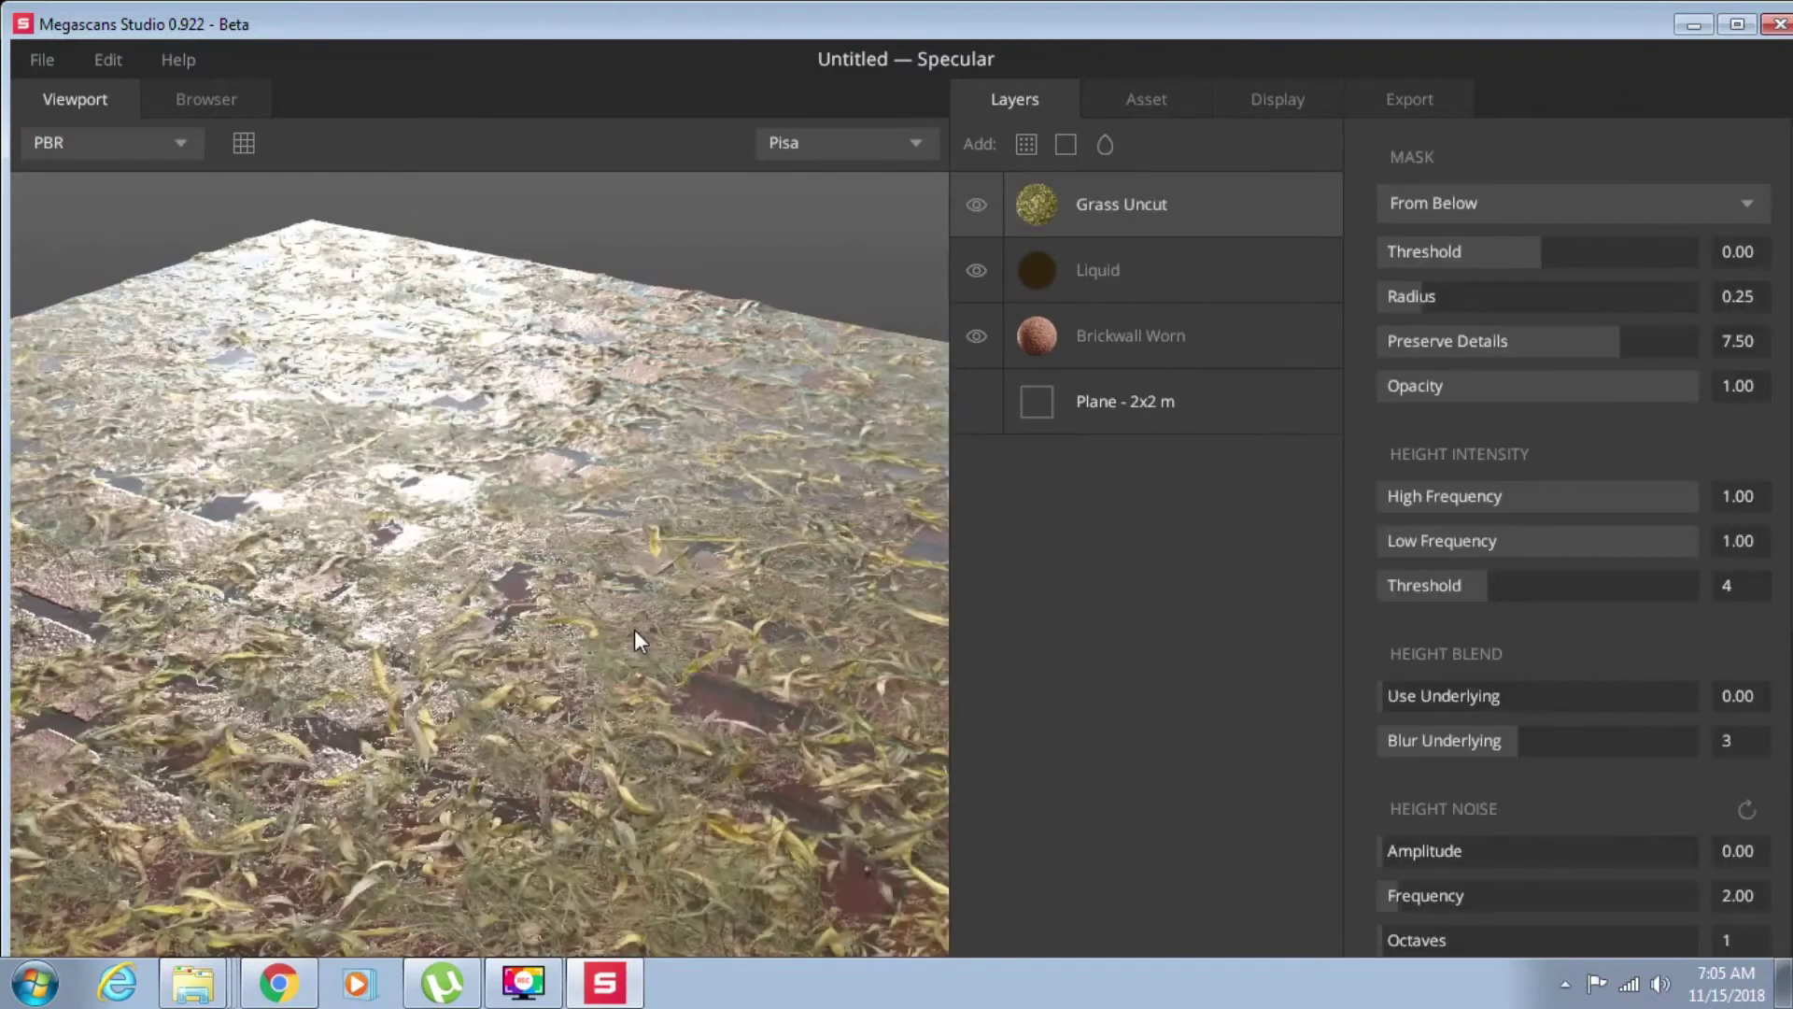
{"action": "left_click_drag", "start_coordinate": [635, 633], "coordinate": [724, 505]}
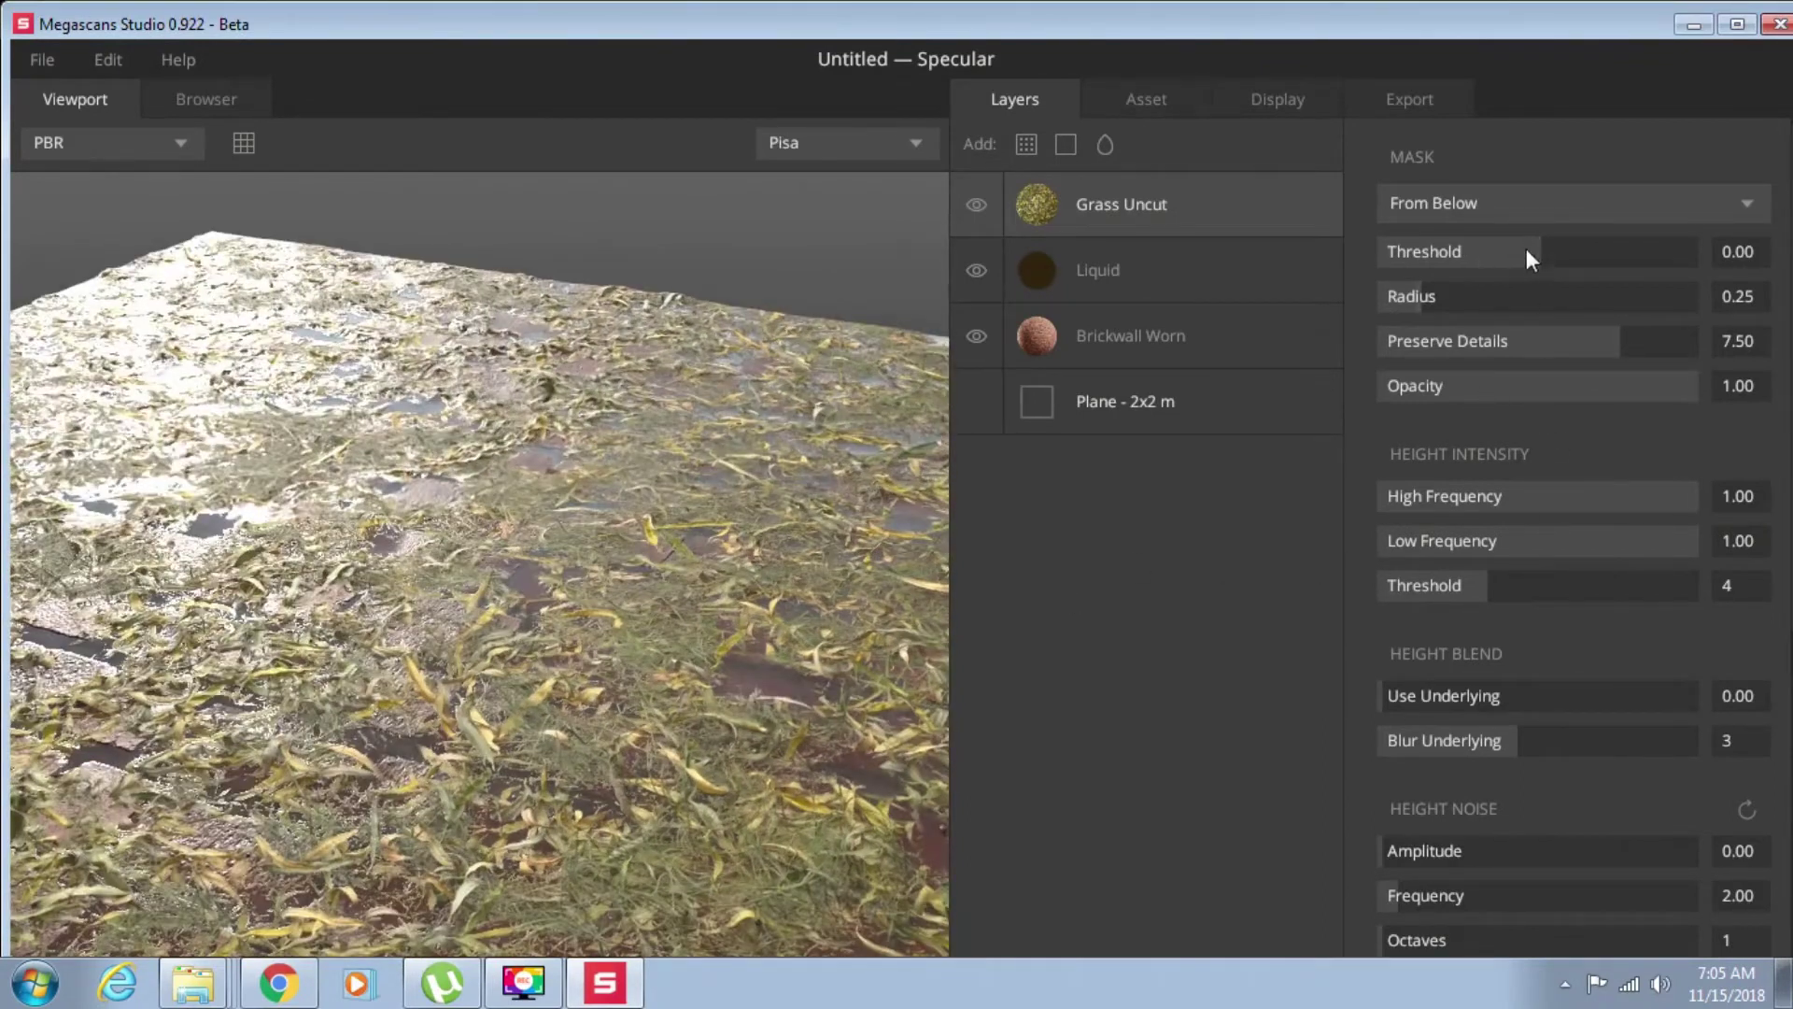
- Set the Grass Uncut layer's mask threshold to -0.08, height intensity threshold to 8, and Use Underlying height blend to 0.85
{"action": "left_click_drag", "start_coordinate": [1532, 252], "coordinate": [1526, 255]}
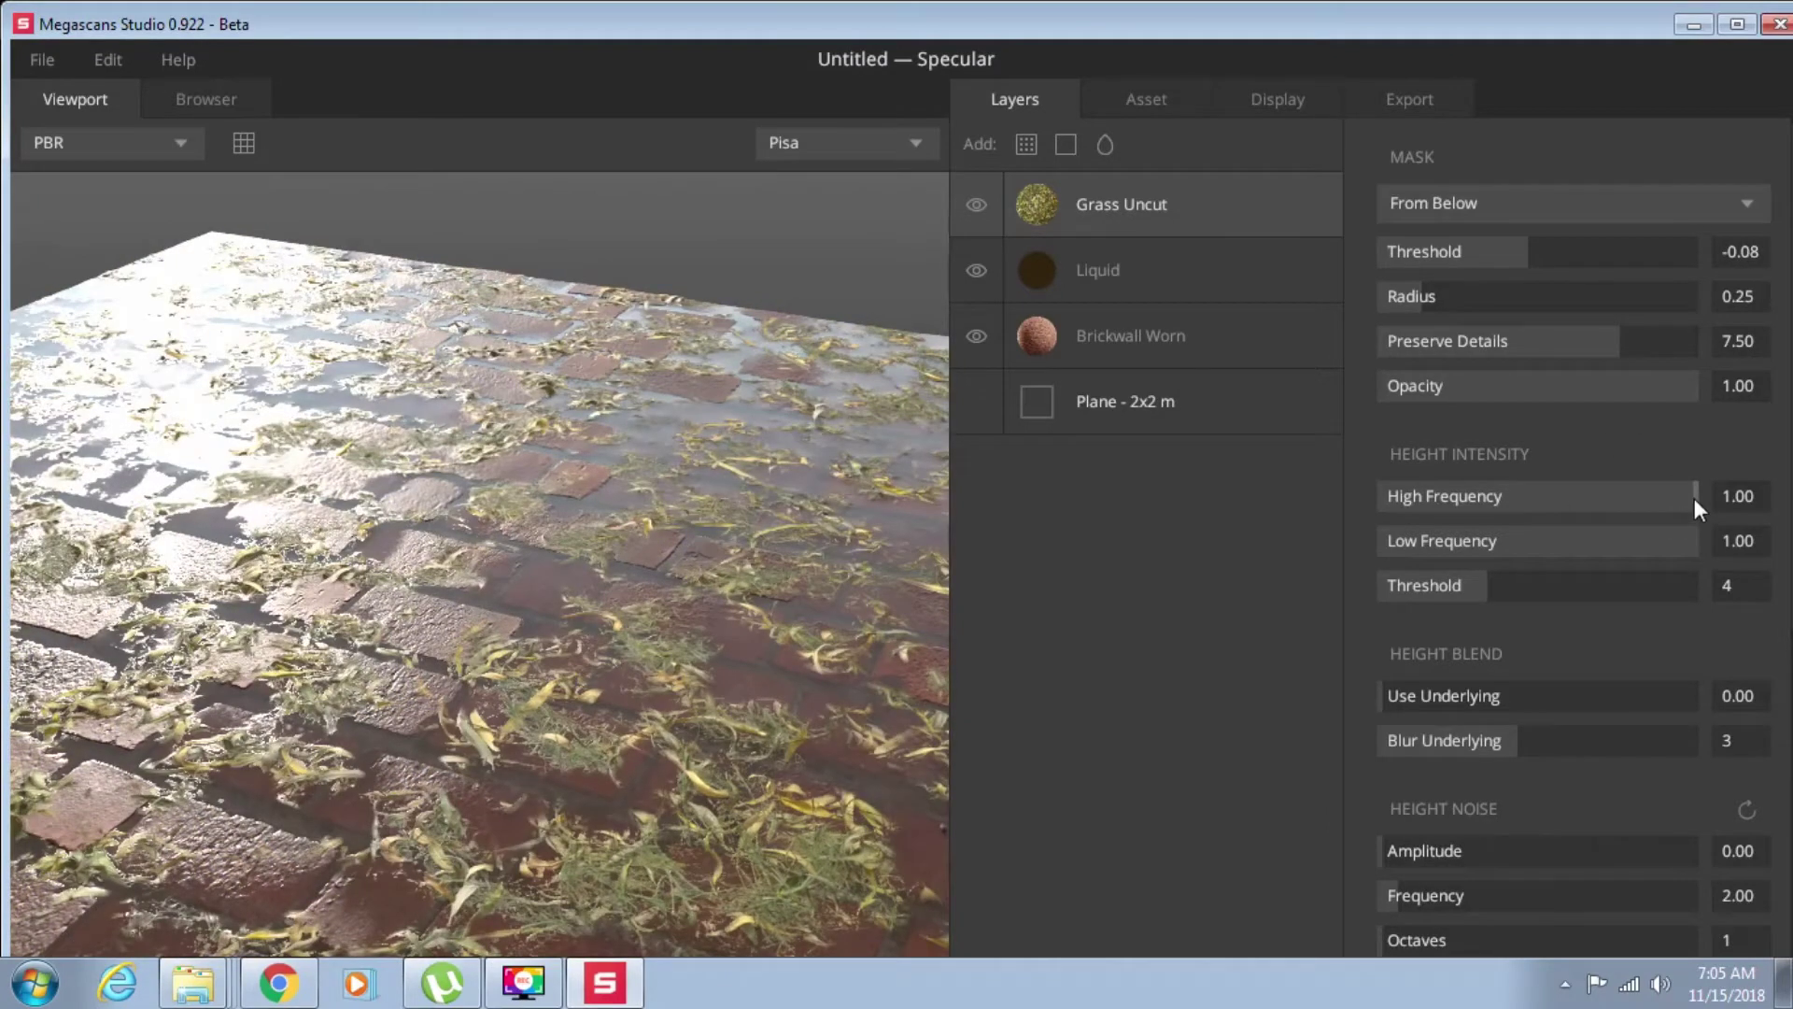
{"action": "mouse_move", "coordinate": [1695, 497]}
{"action": "left_mouse_down"}
{"action": "mouse_move", "coordinate": [1662, 501]}
{"action": "mouse_move", "coordinate": [1744, 499]}
{"action": "left_mouse_up"}
{"action": "left_click_drag", "start_coordinate": [1485, 593], "coordinate": [1627, 603]}
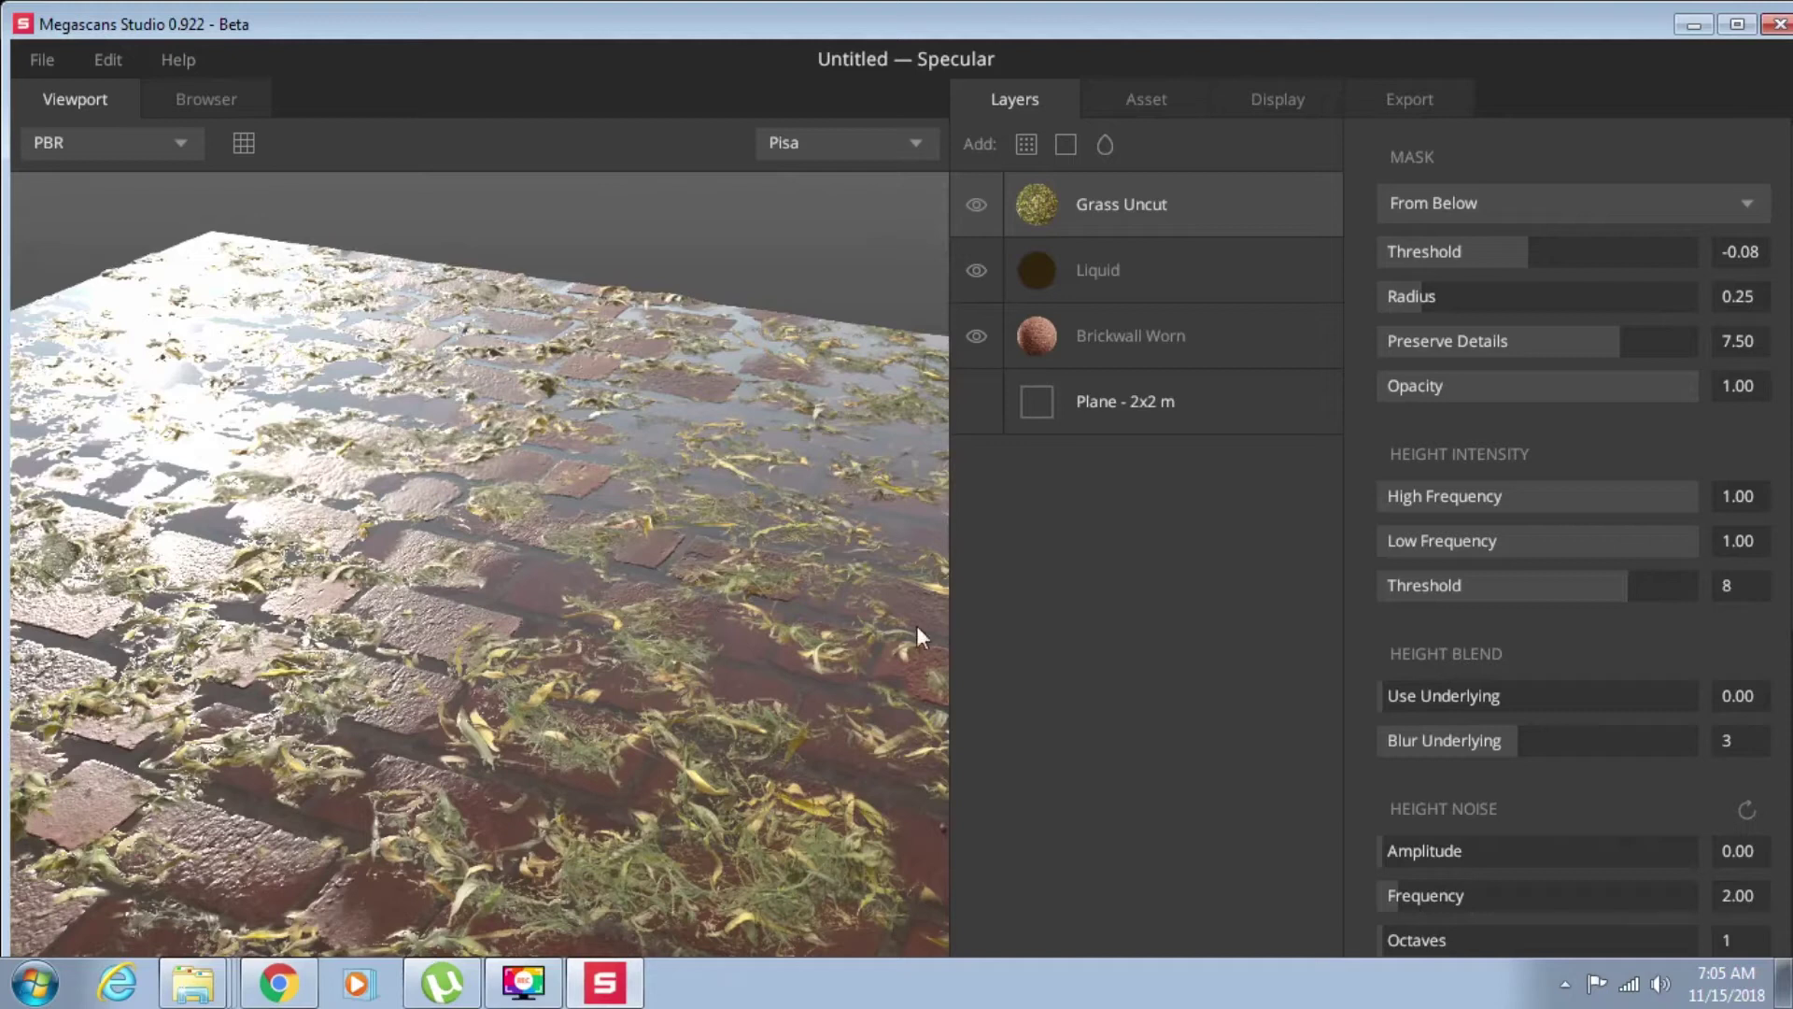
{"action": "left_click_drag", "start_coordinate": [1420, 700], "coordinate": [1646, 720]}
{"action": "left_click_drag", "start_coordinate": [504, 598], "coordinate": [437, 594]}
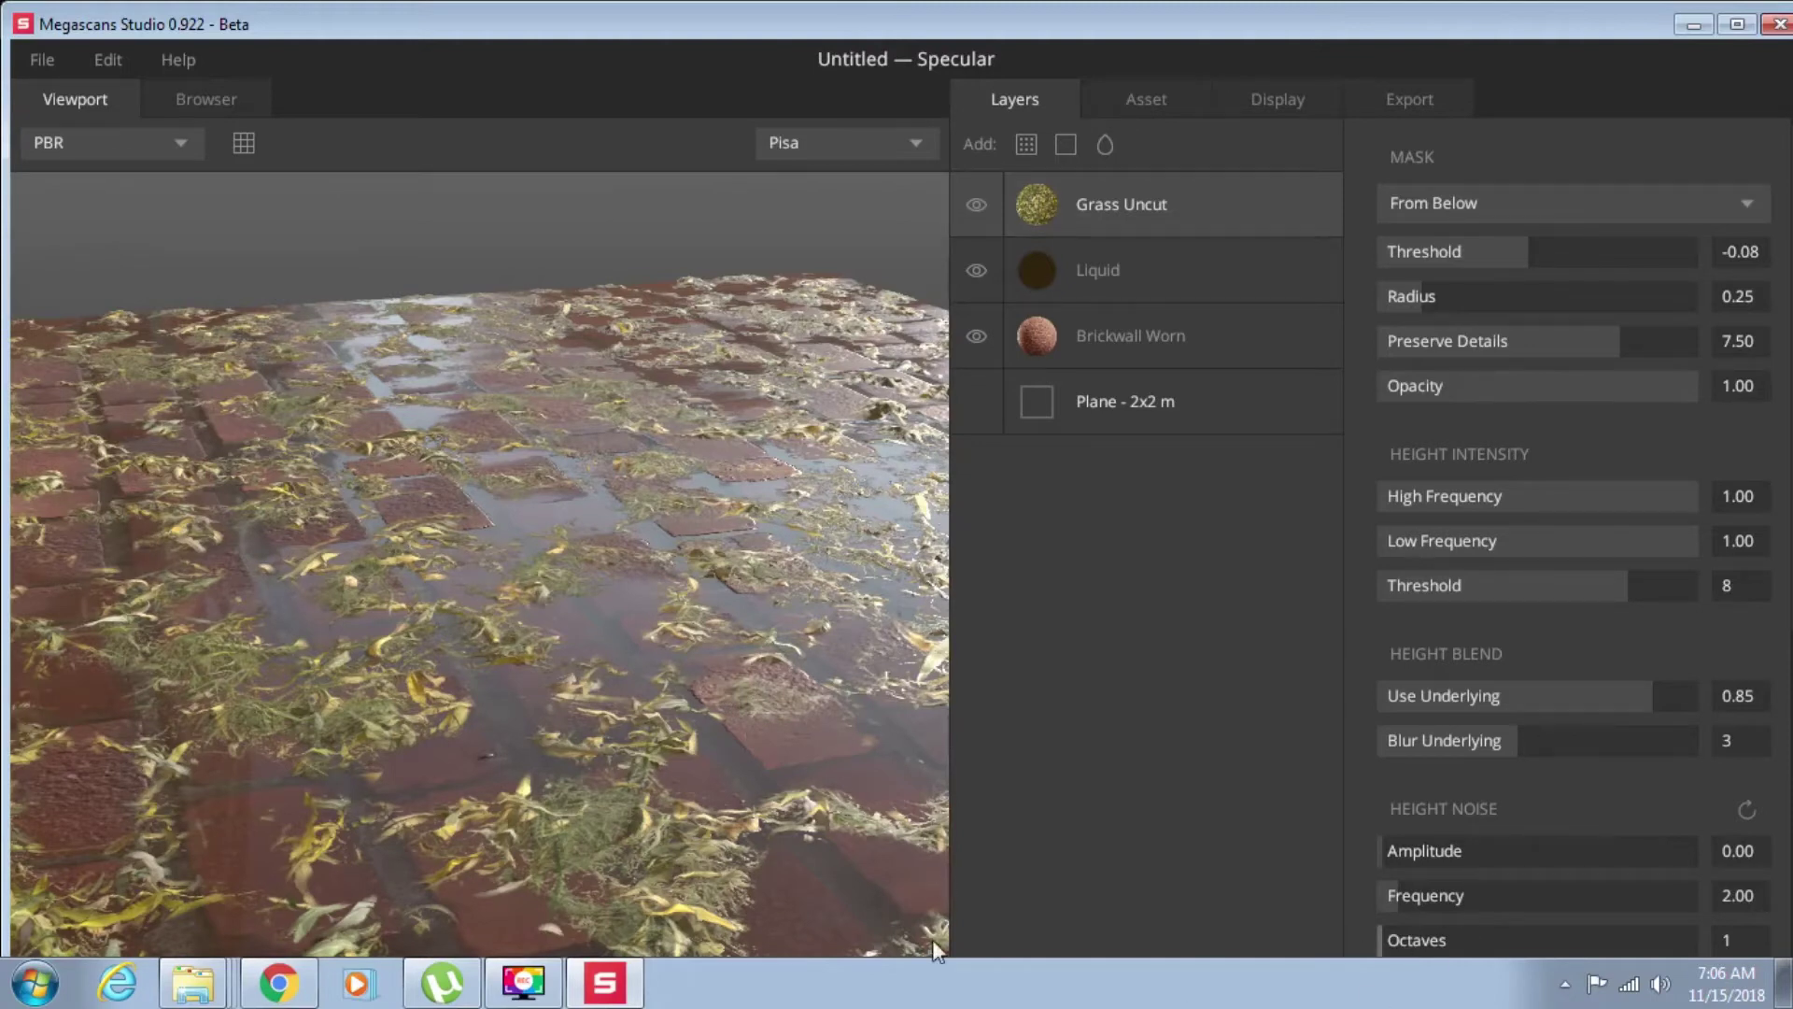
{"action": "left_click", "coordinate": [518, 995]}
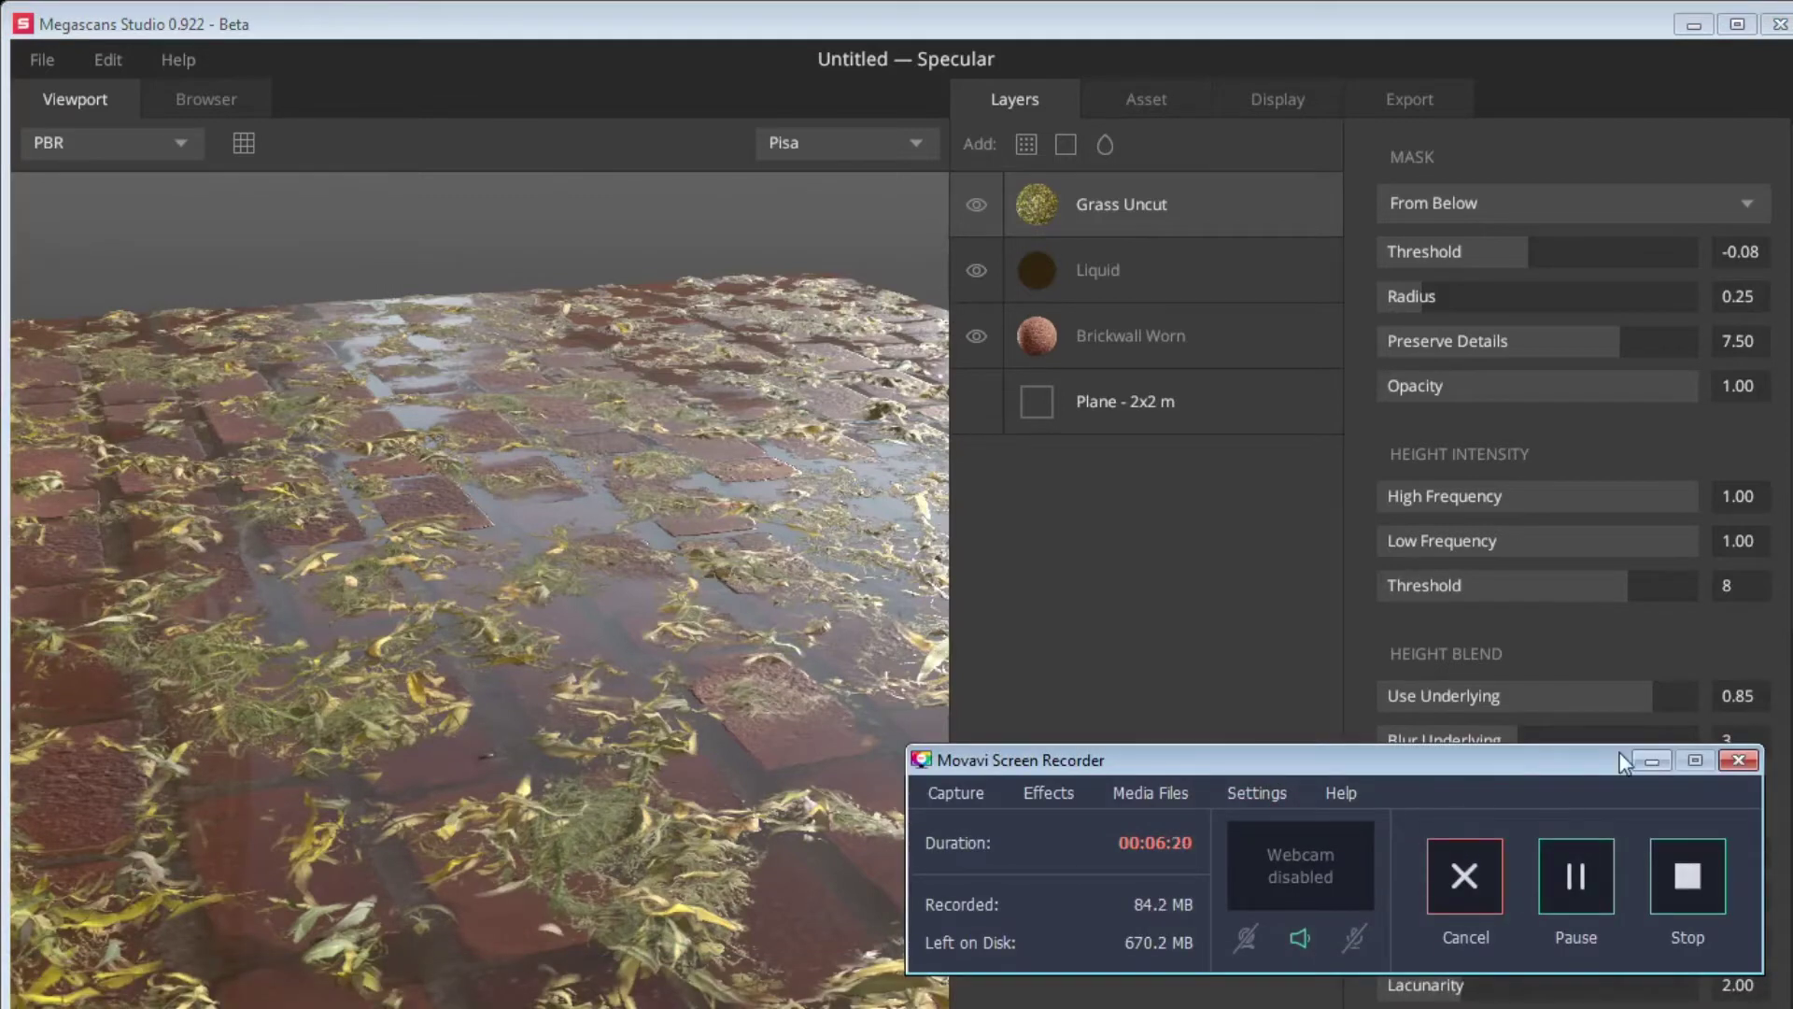
{"action": "left_click", "coordinate": [1652, 759]}
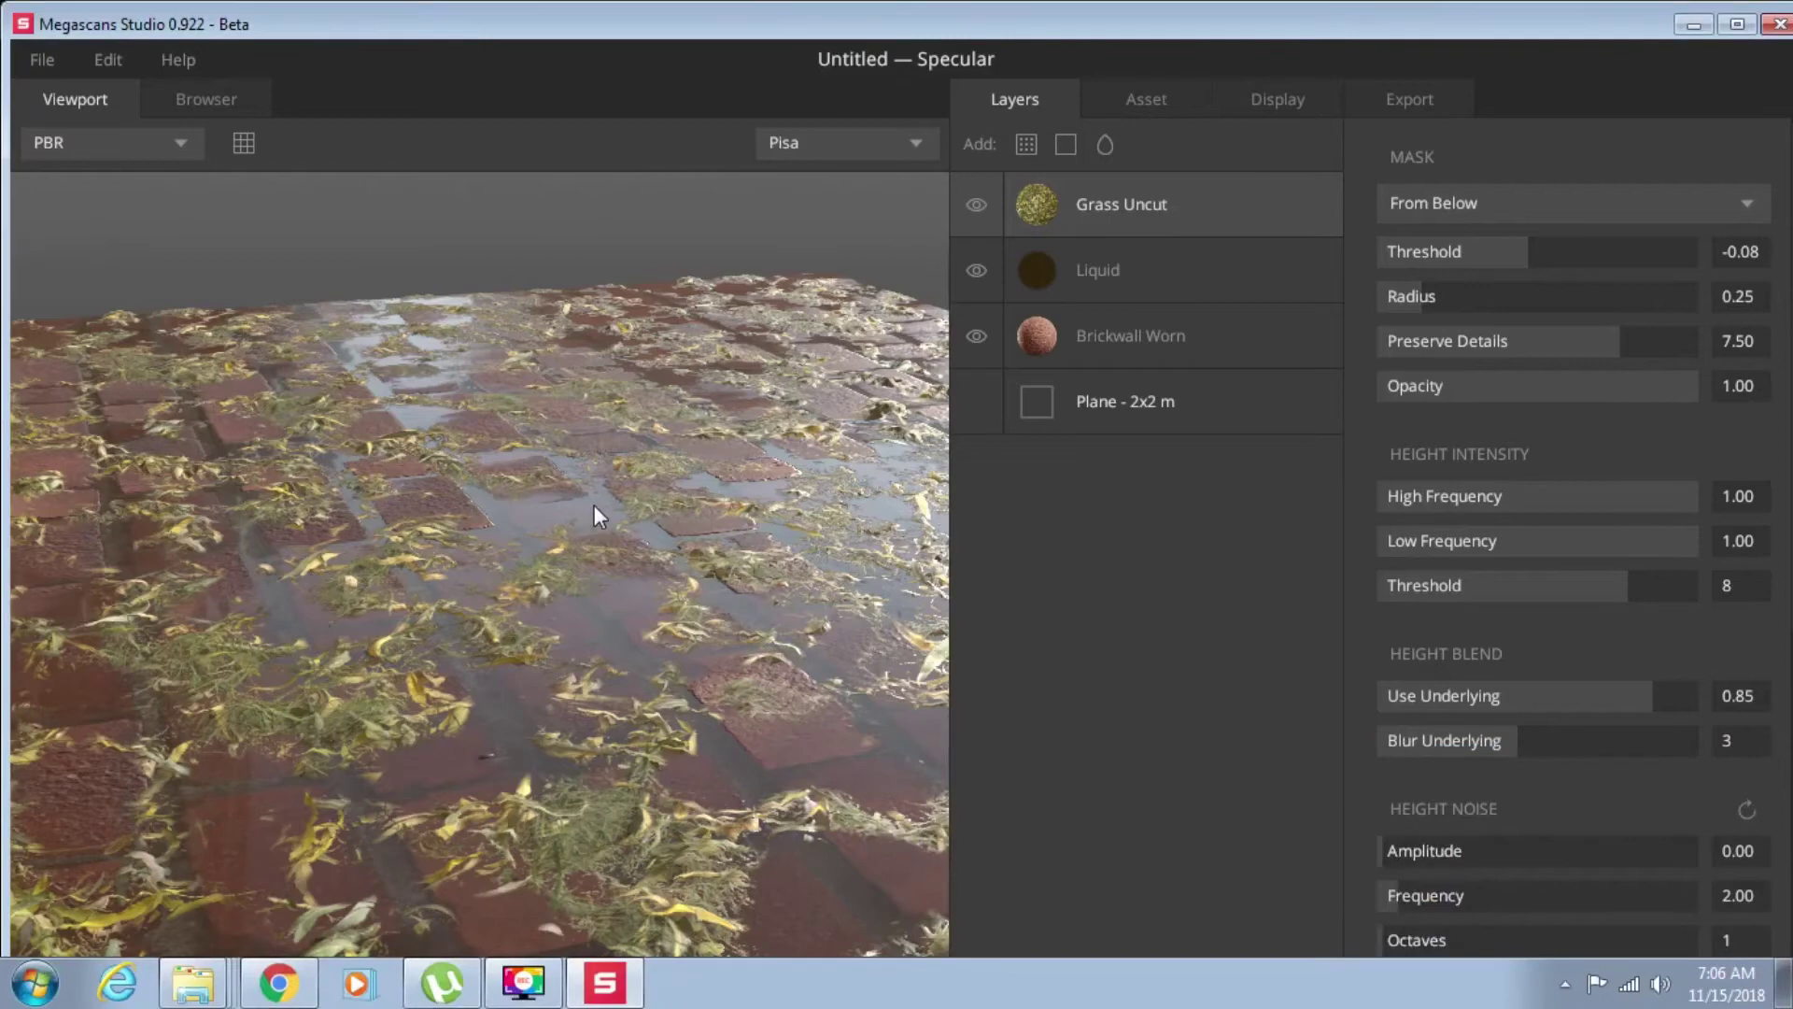
{"action": "left_click_drag", "start_coordinate": [592, 513], "coordinate": [888, 625]}
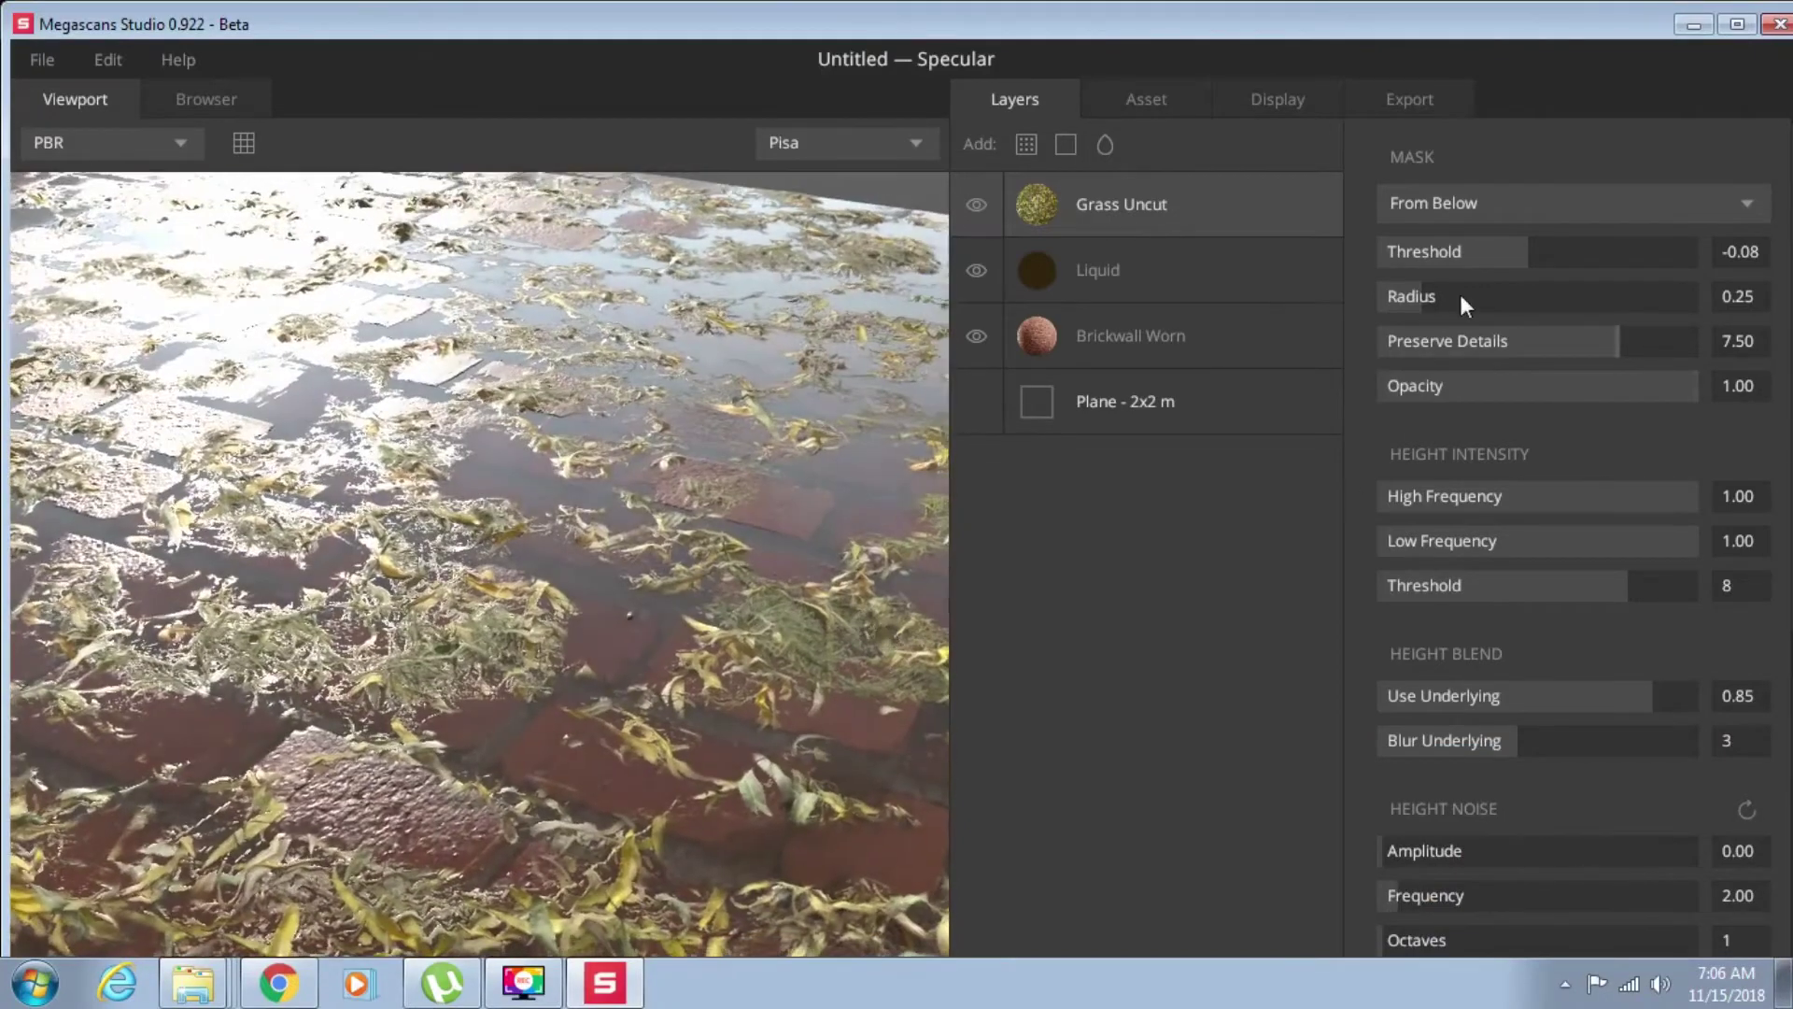
- Try the From Above mask on the Grass Uncut layer and return it to From Below
{"action": "mouse_move", "coordinate": [1524, 252]}
{"action": "left_mouse_down"}
{"action": "mouse_move", "coordinate": [1541, 252]}
{"action": "mouse_move", "coordinate": [1513, 262]}
{"action": "mouse_move", "coordinate": [1530, 260]}
{"action": "left_mouse_up"}
{"action": "left_click_drag", "start_coordinate": [686, 541], "coordinate": [887, 467]}
{"action": "left_click", "coordinate": [1743, 205]}
{"action": "left_click", "coordinate": [1498, 242]}
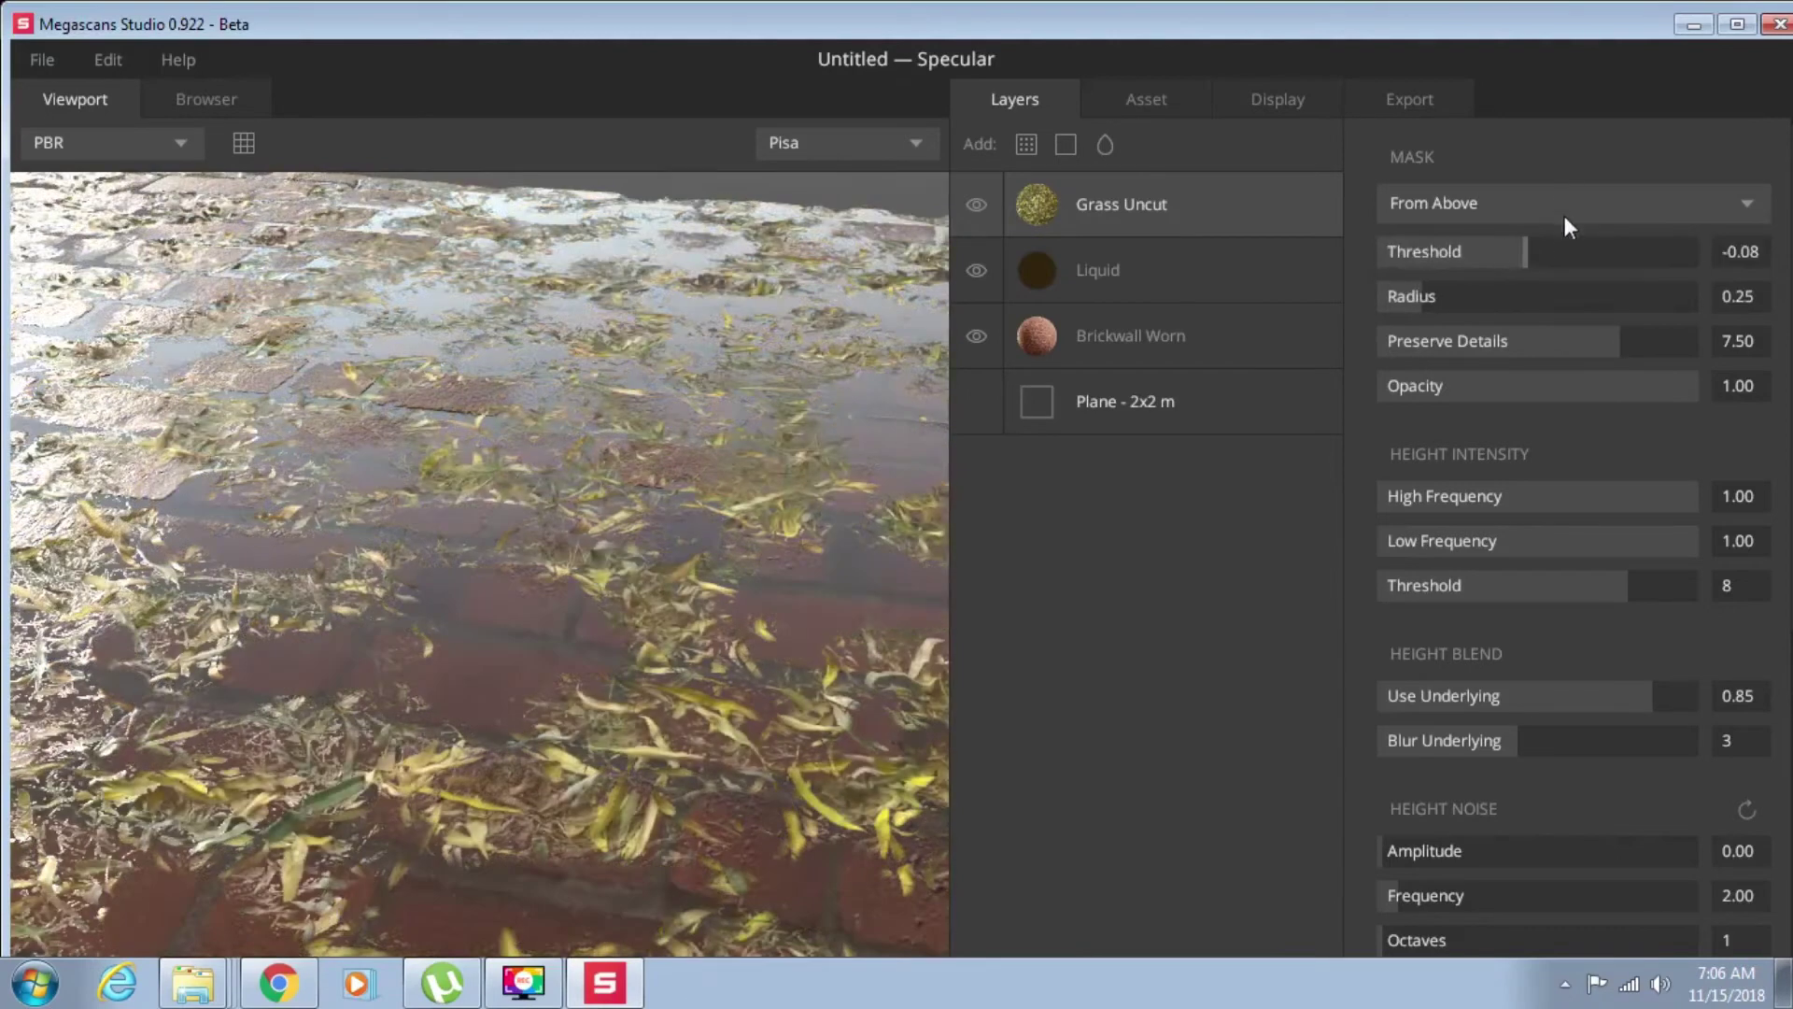
{"action": "left_click", "coordinate": [1565, 202]}
{"action": "left_click", "coordinate": [1466, 277]}
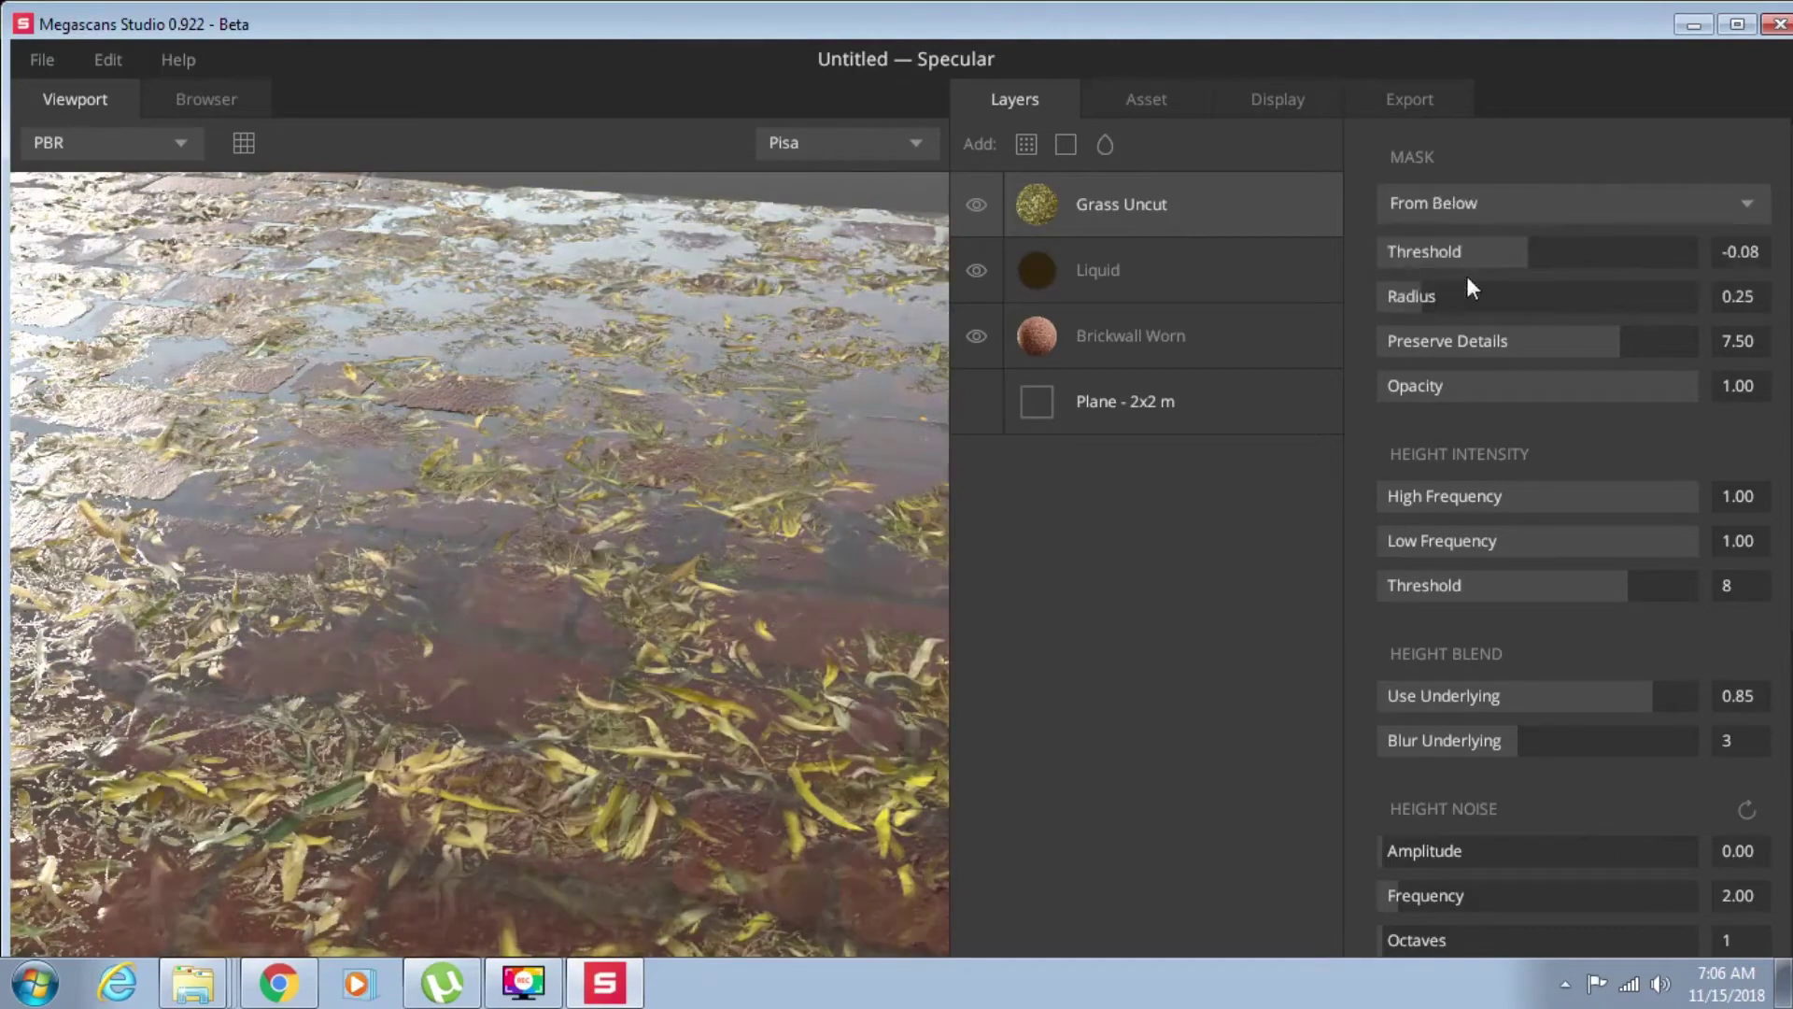
- Offset the Grass Uncut layer by 0.30 in X and 0.03 in Y, and set its repetitions to 3
{"action": "scroll", "coordinate": [1439, 636], "scroll_direction": "down", "scroll_amount": 6}
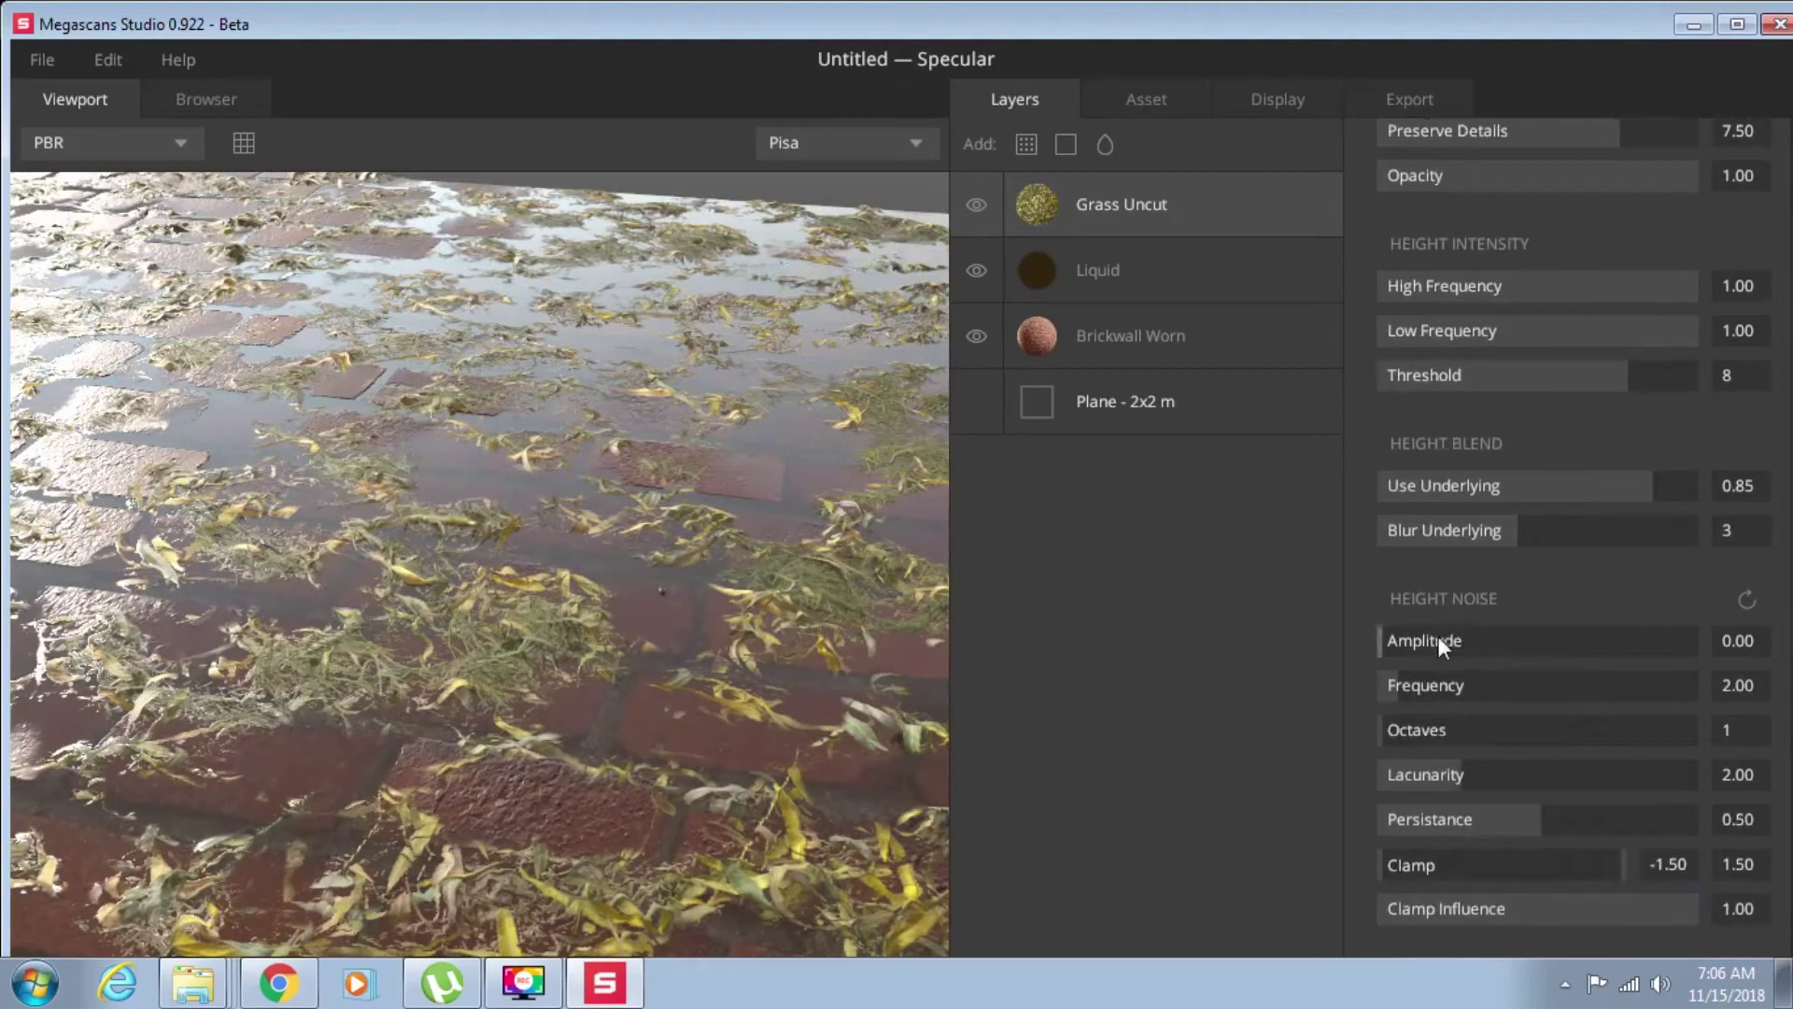
{"action": "scroll", "coordinate": [1450, 669], "scroll_direction": "down", "scroll_amount": 3}
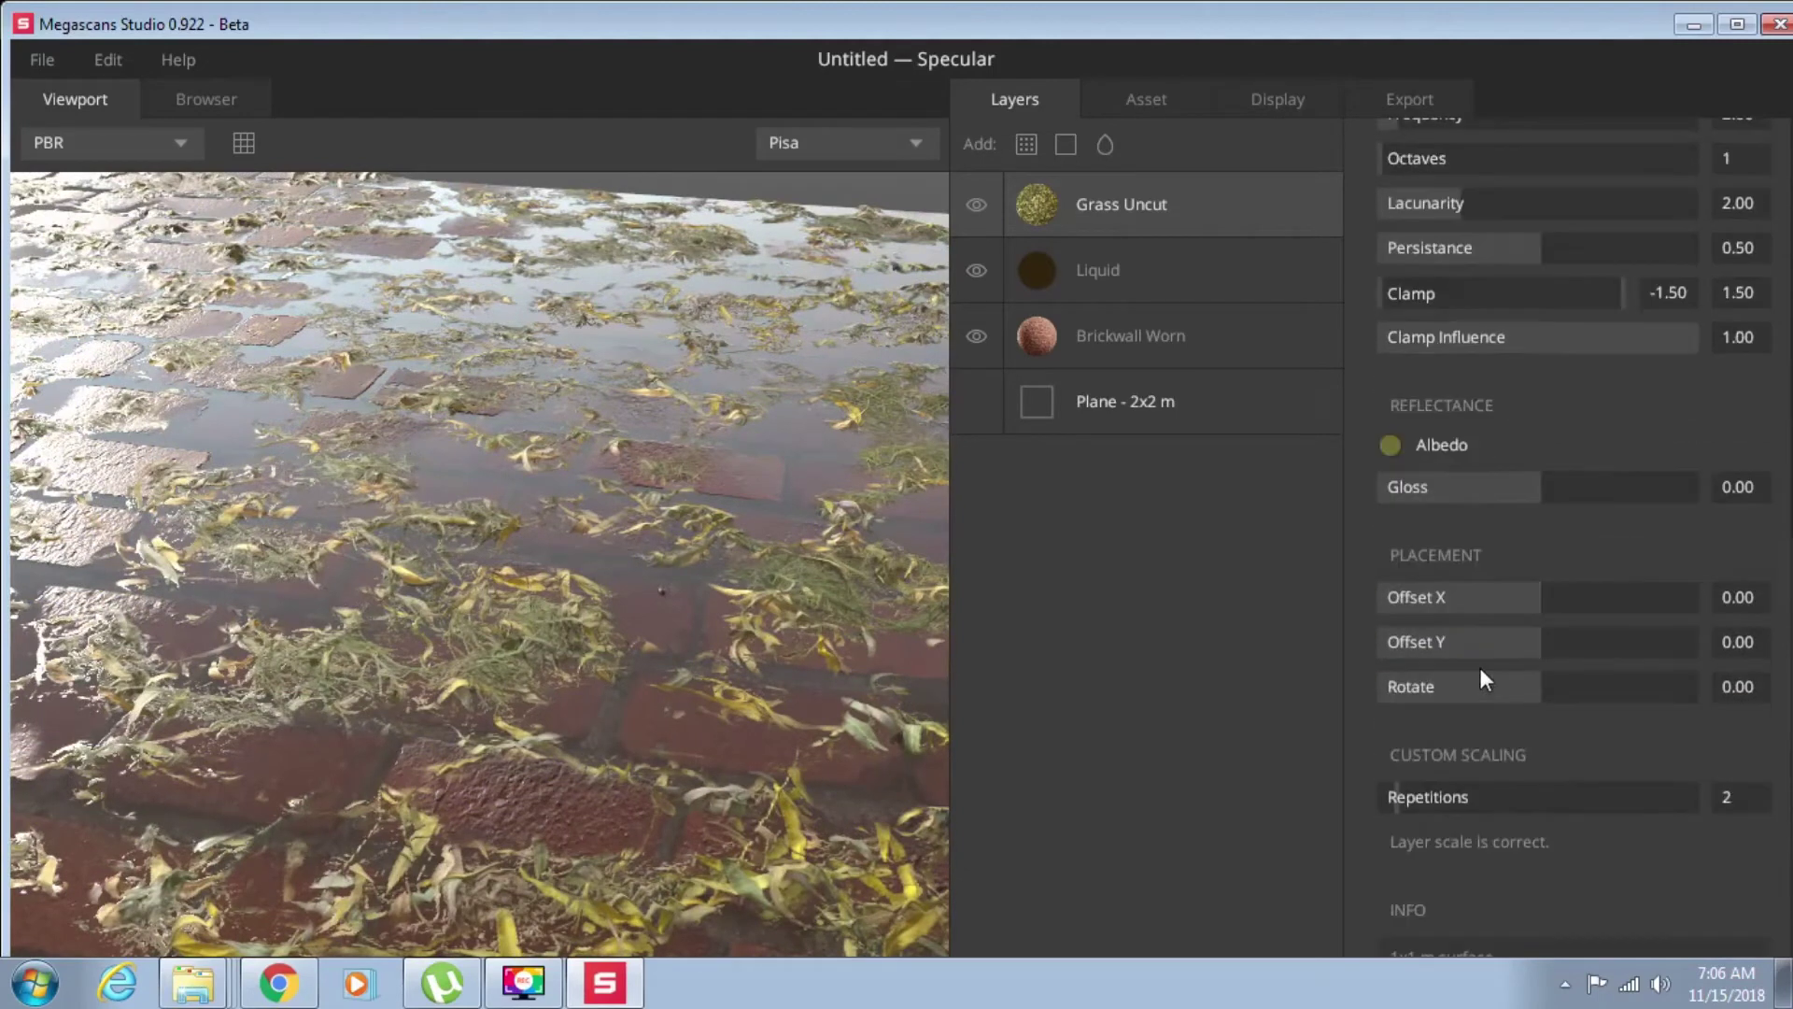
{"action": "left_click_drag", "start_coordinate": [1543, 598], "coordinate": [1531, 694]}
{"action": "mouse_move", "coordinate": [1405, 798]}
{"action": "left_mouse_down"}
{"action": "mouse_move", "coordinate": [1453, 793]}
{"action": "mouse_move", "coordinate": [1413, 797]}
{"action": "left_mouse_up"}
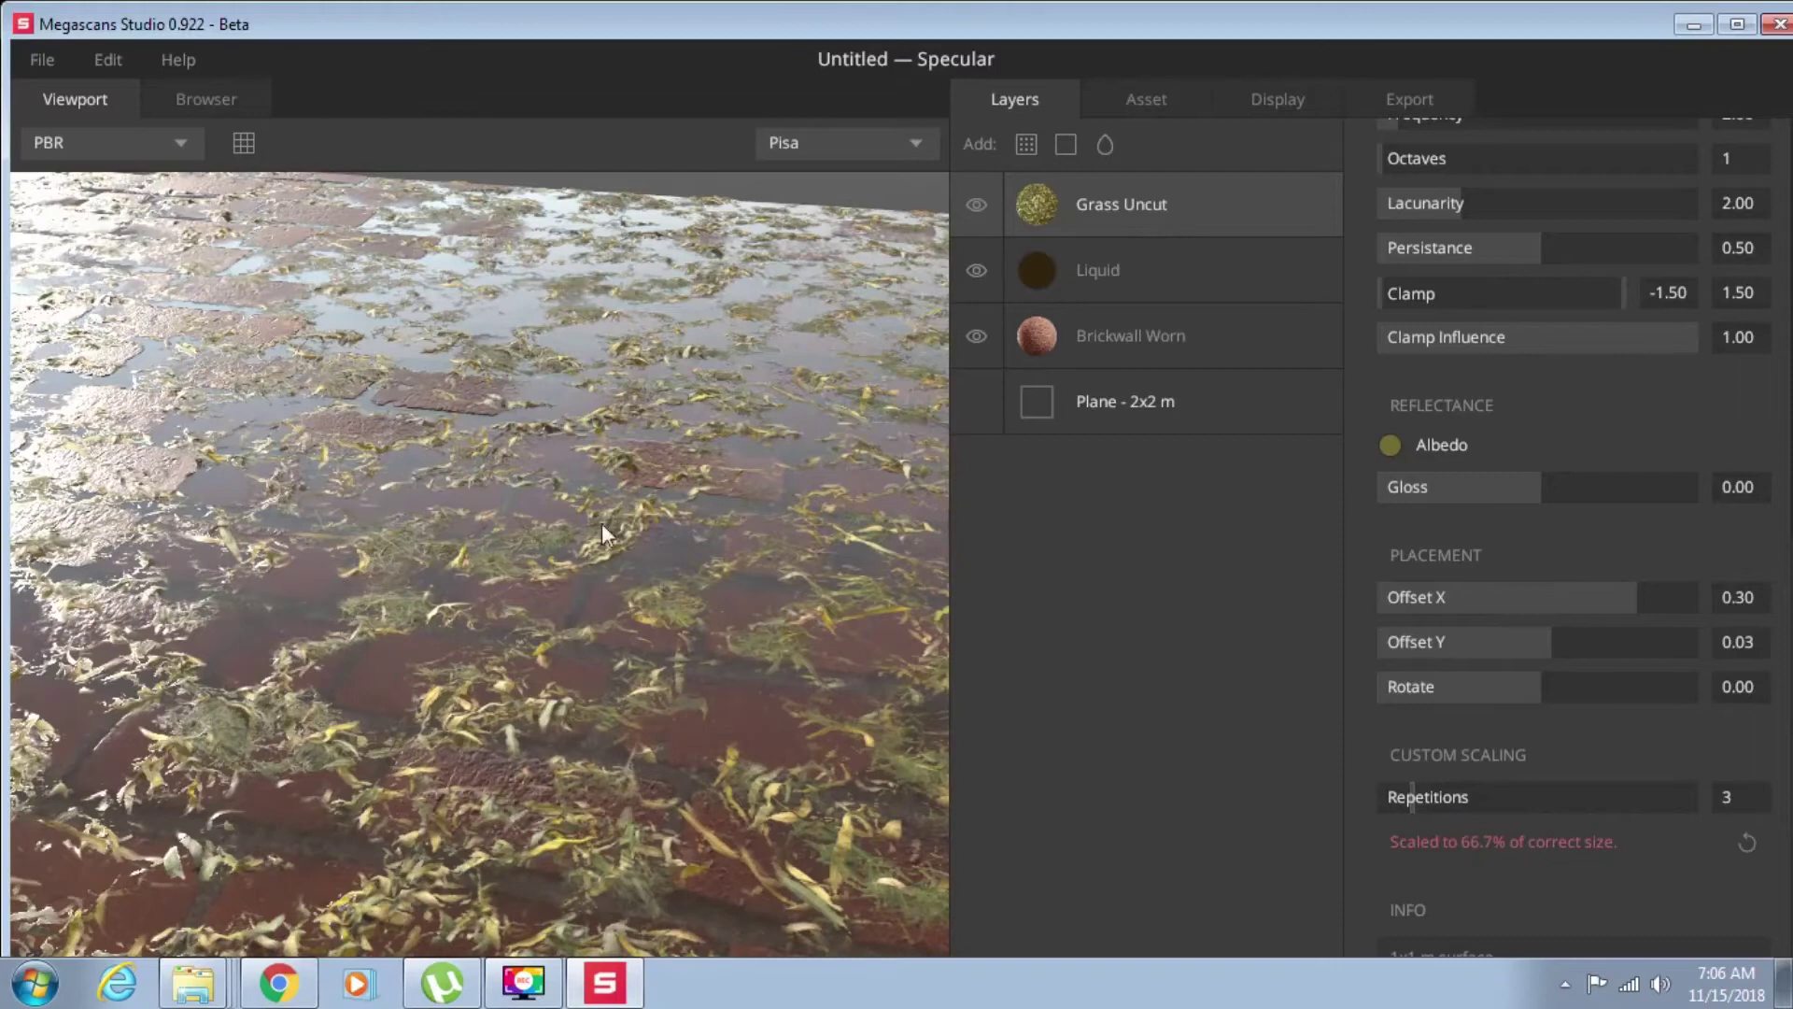
{"action": "left_click_drag", "start_coordinate": [570, 549], "coordinate": [417, 553]}
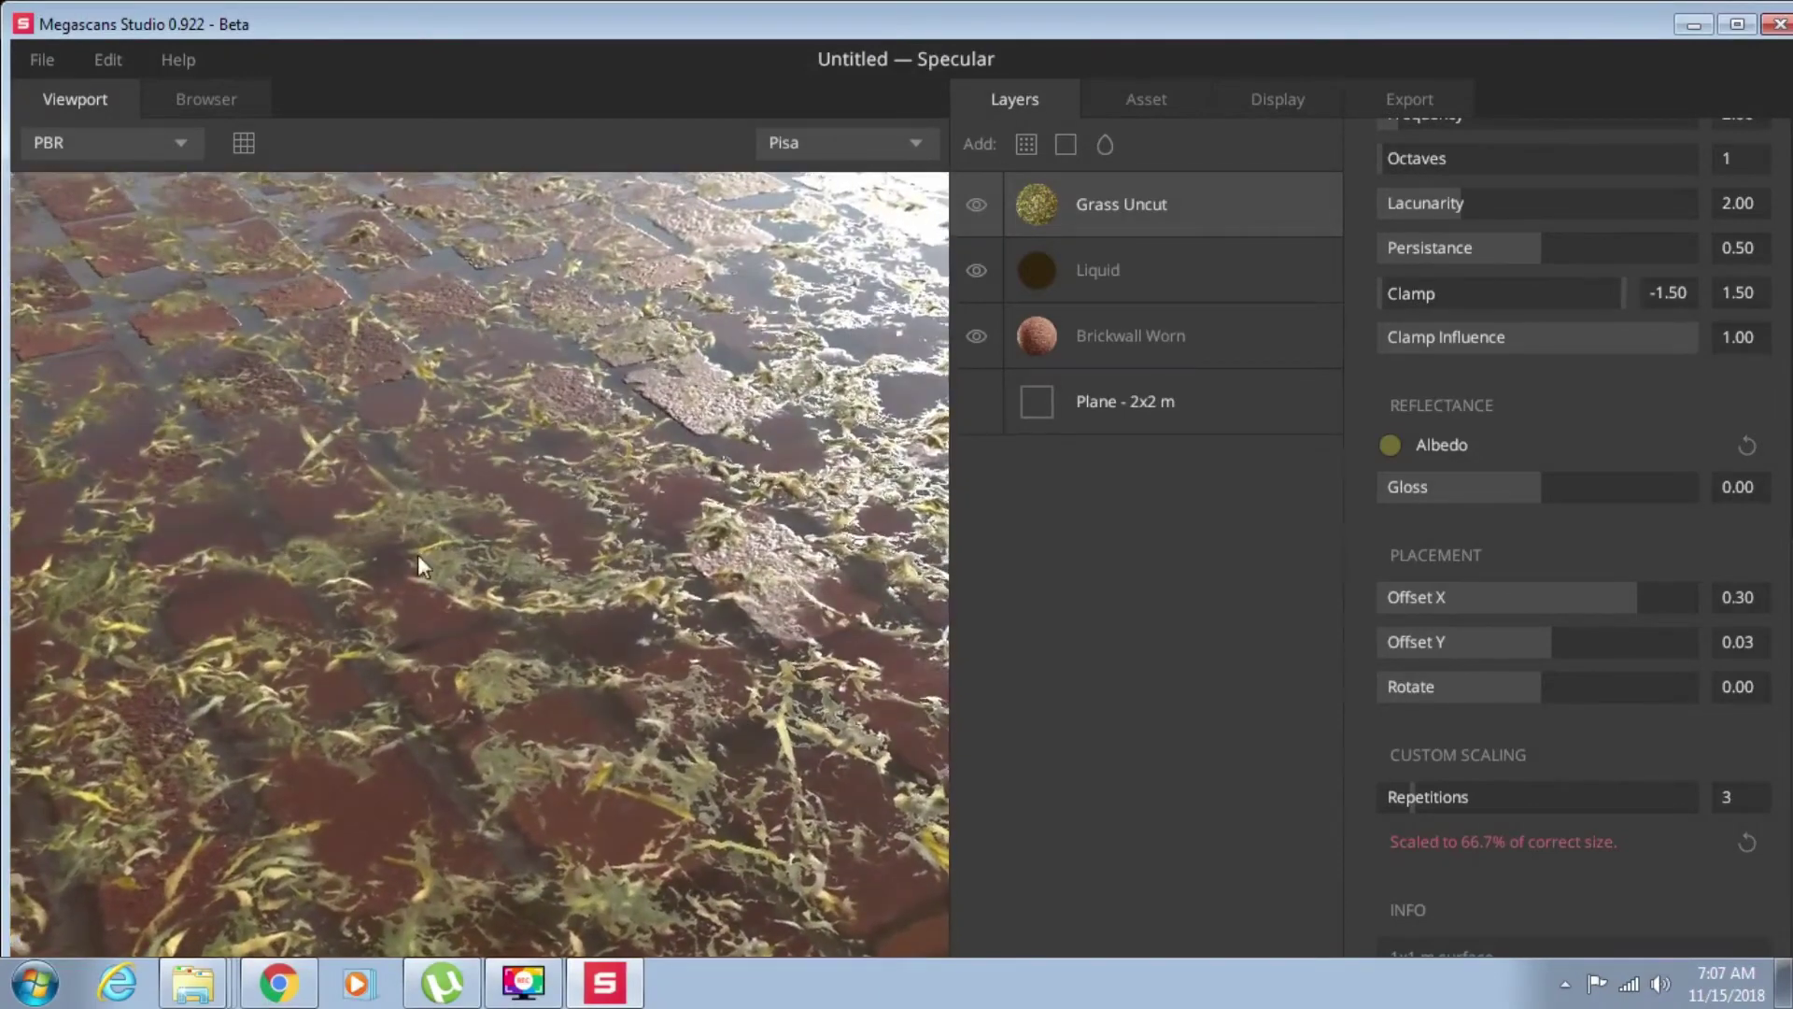
- Review the asset's working resolution and PBR workflow options and the viewport display settings
{"action": "left_click", "coordinate": [1138, 113]}
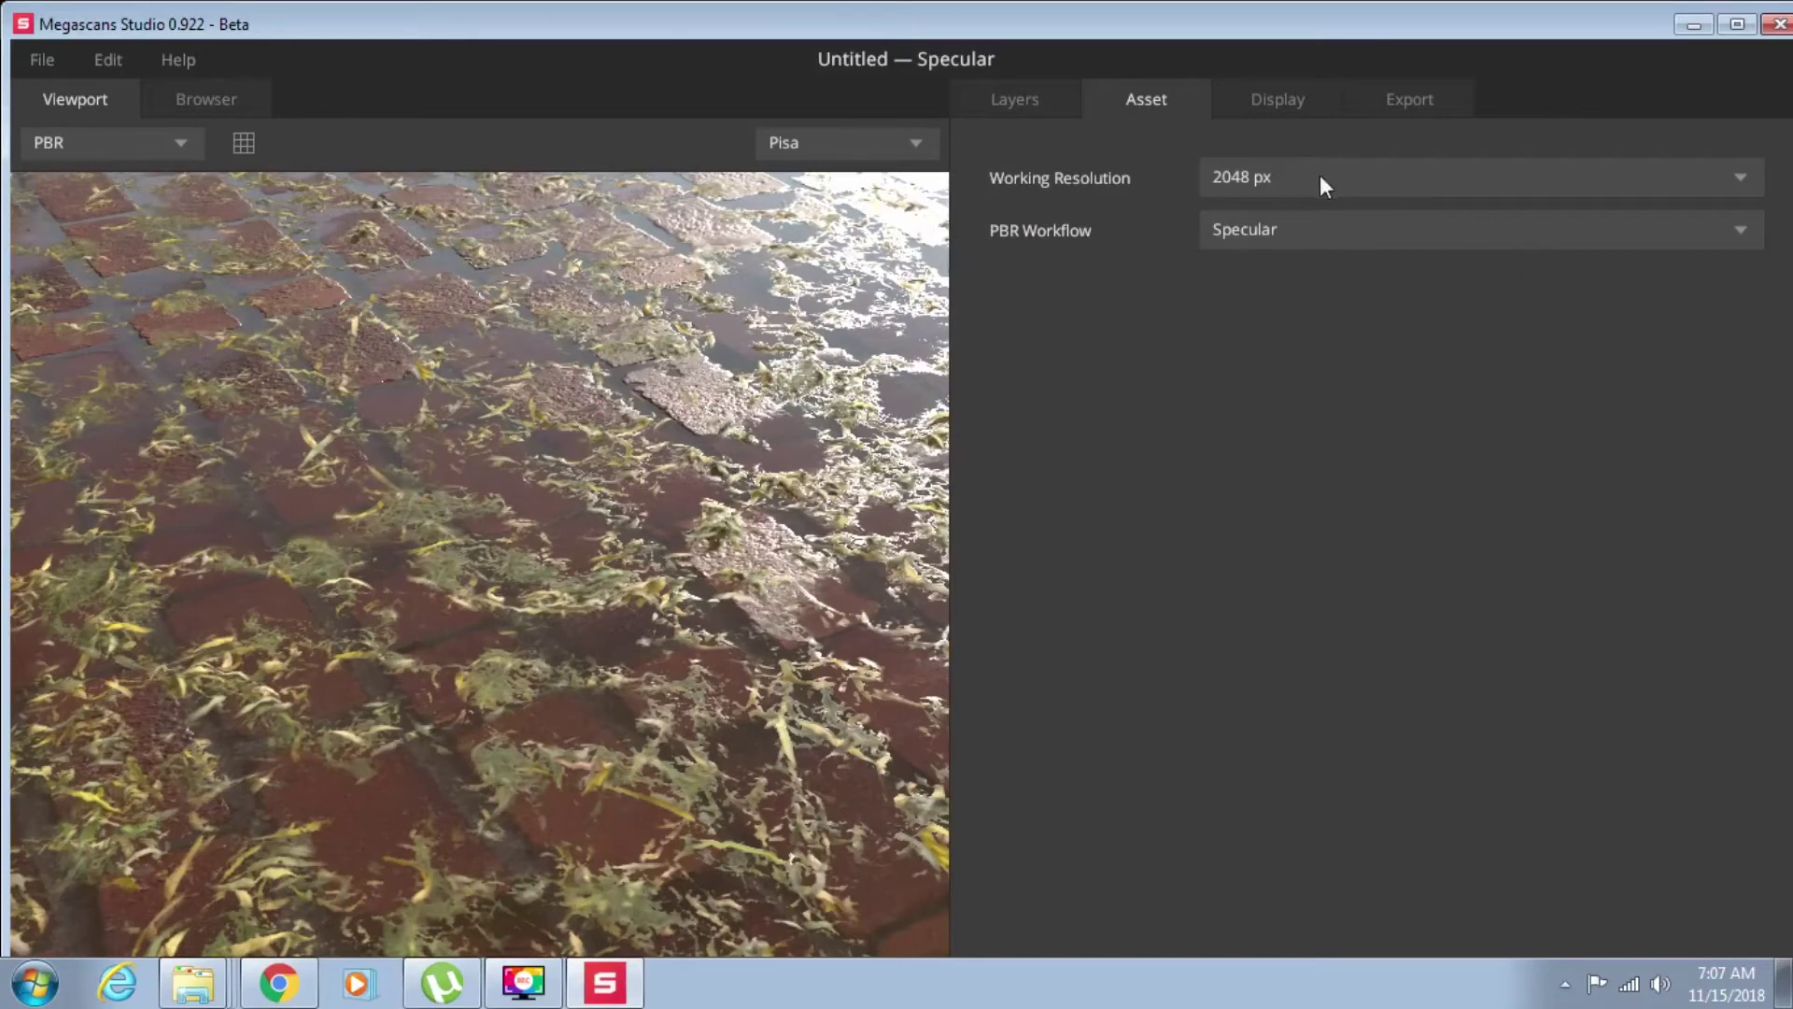
{"action": "left_click", "coordinate": [1308, 233]}
{"action": "left_click", "coordinate": [1308, 233]}
{"action": "left_click", "coordinate": [1272, 93]}
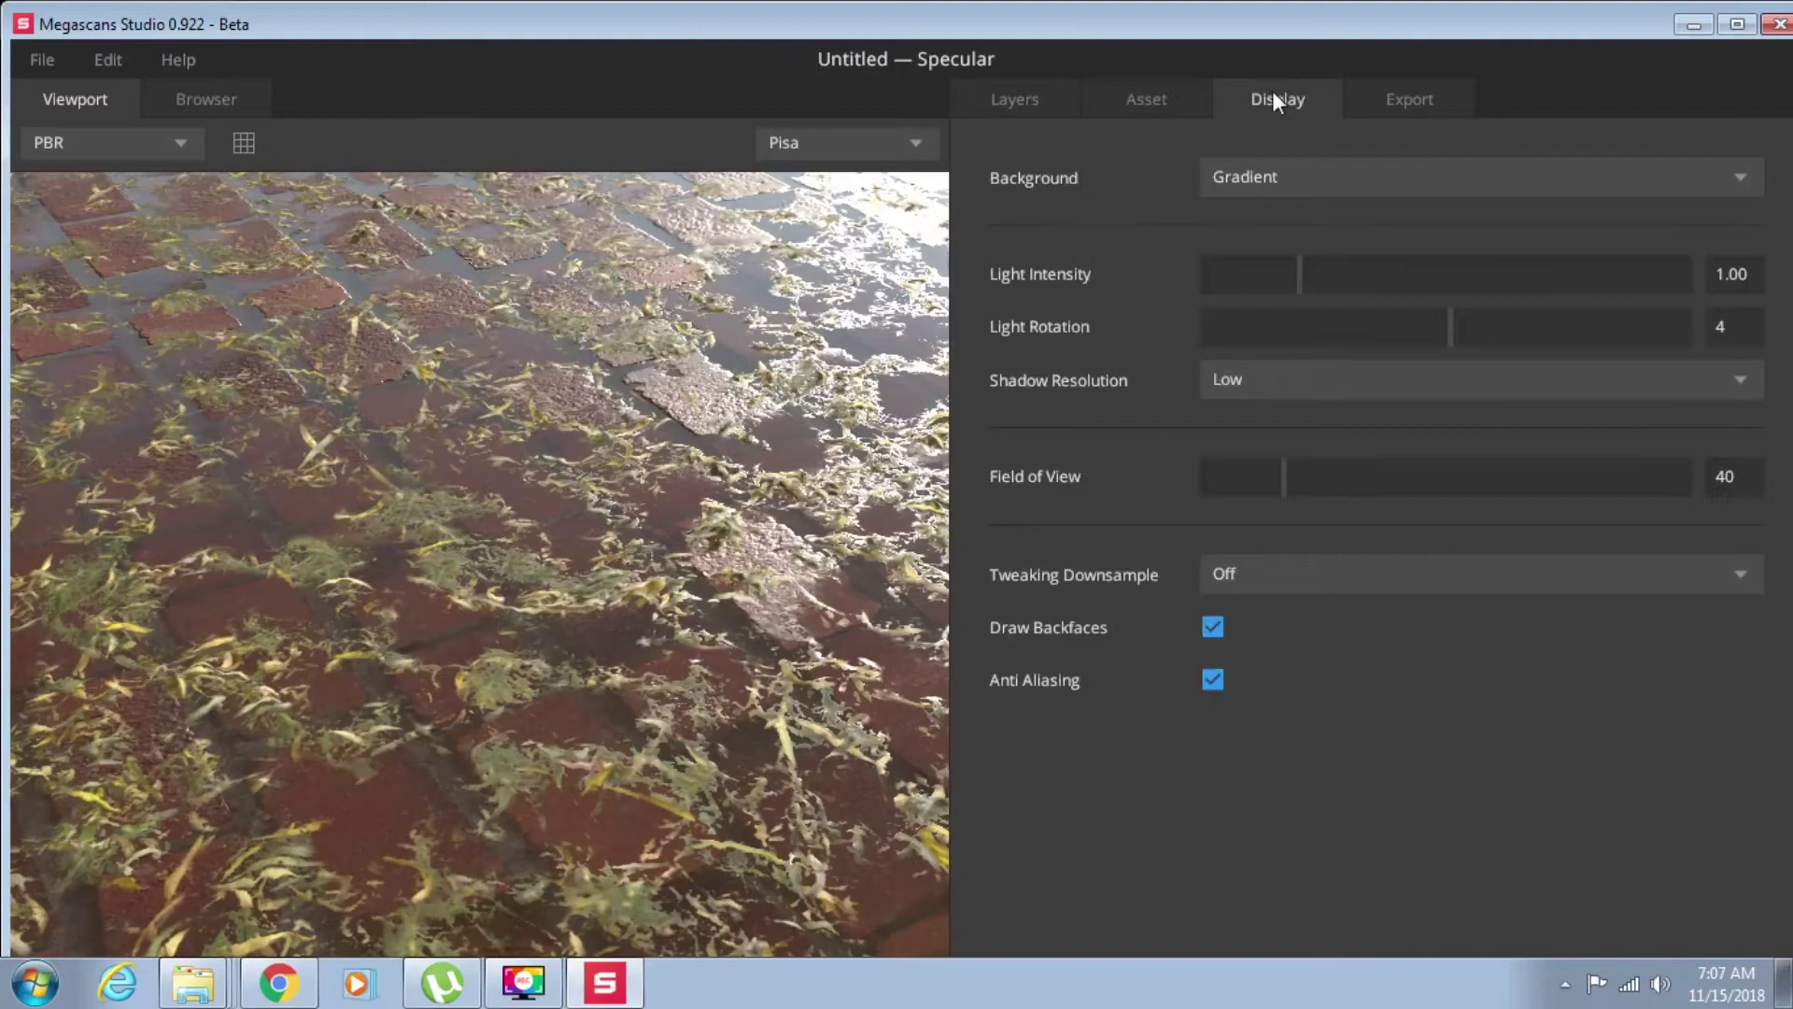
- Set the export resolution to 4096 px and load the default Specular set of export maps
{"action": "left_click", "coordinate": [1413, 112]}
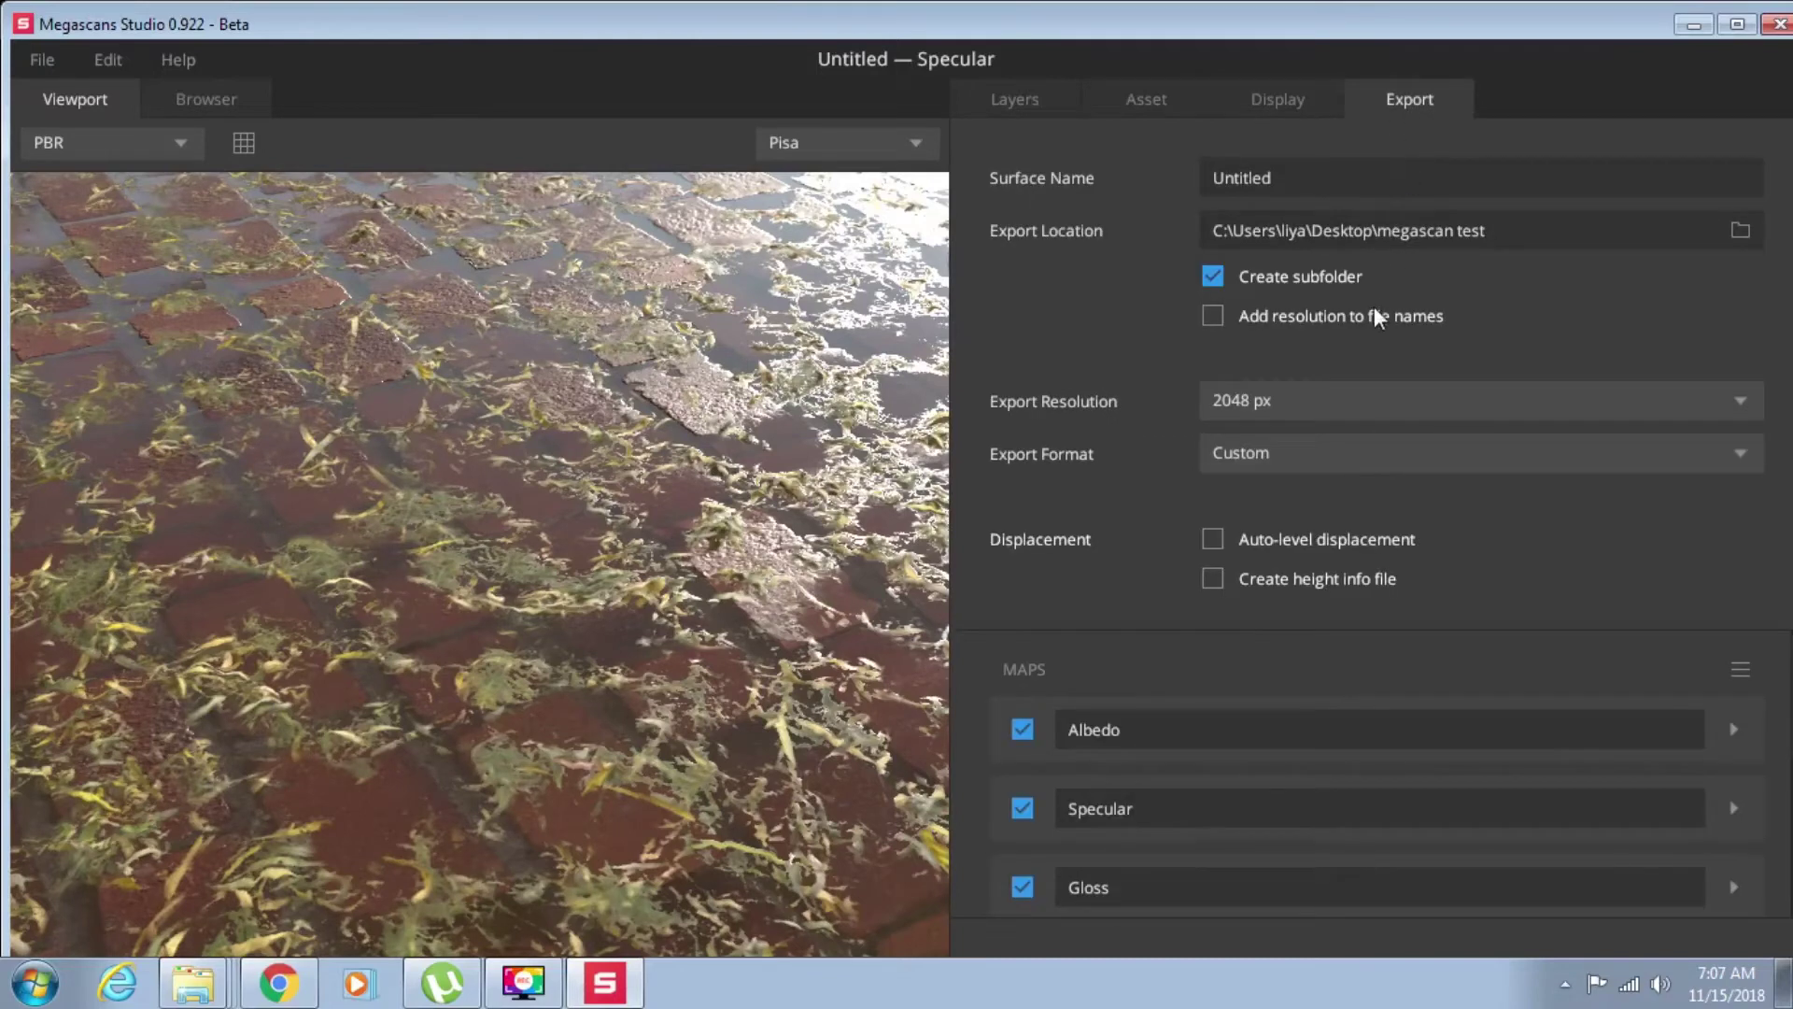
{"action": "left_click", "coordinate": [1488, 405]}
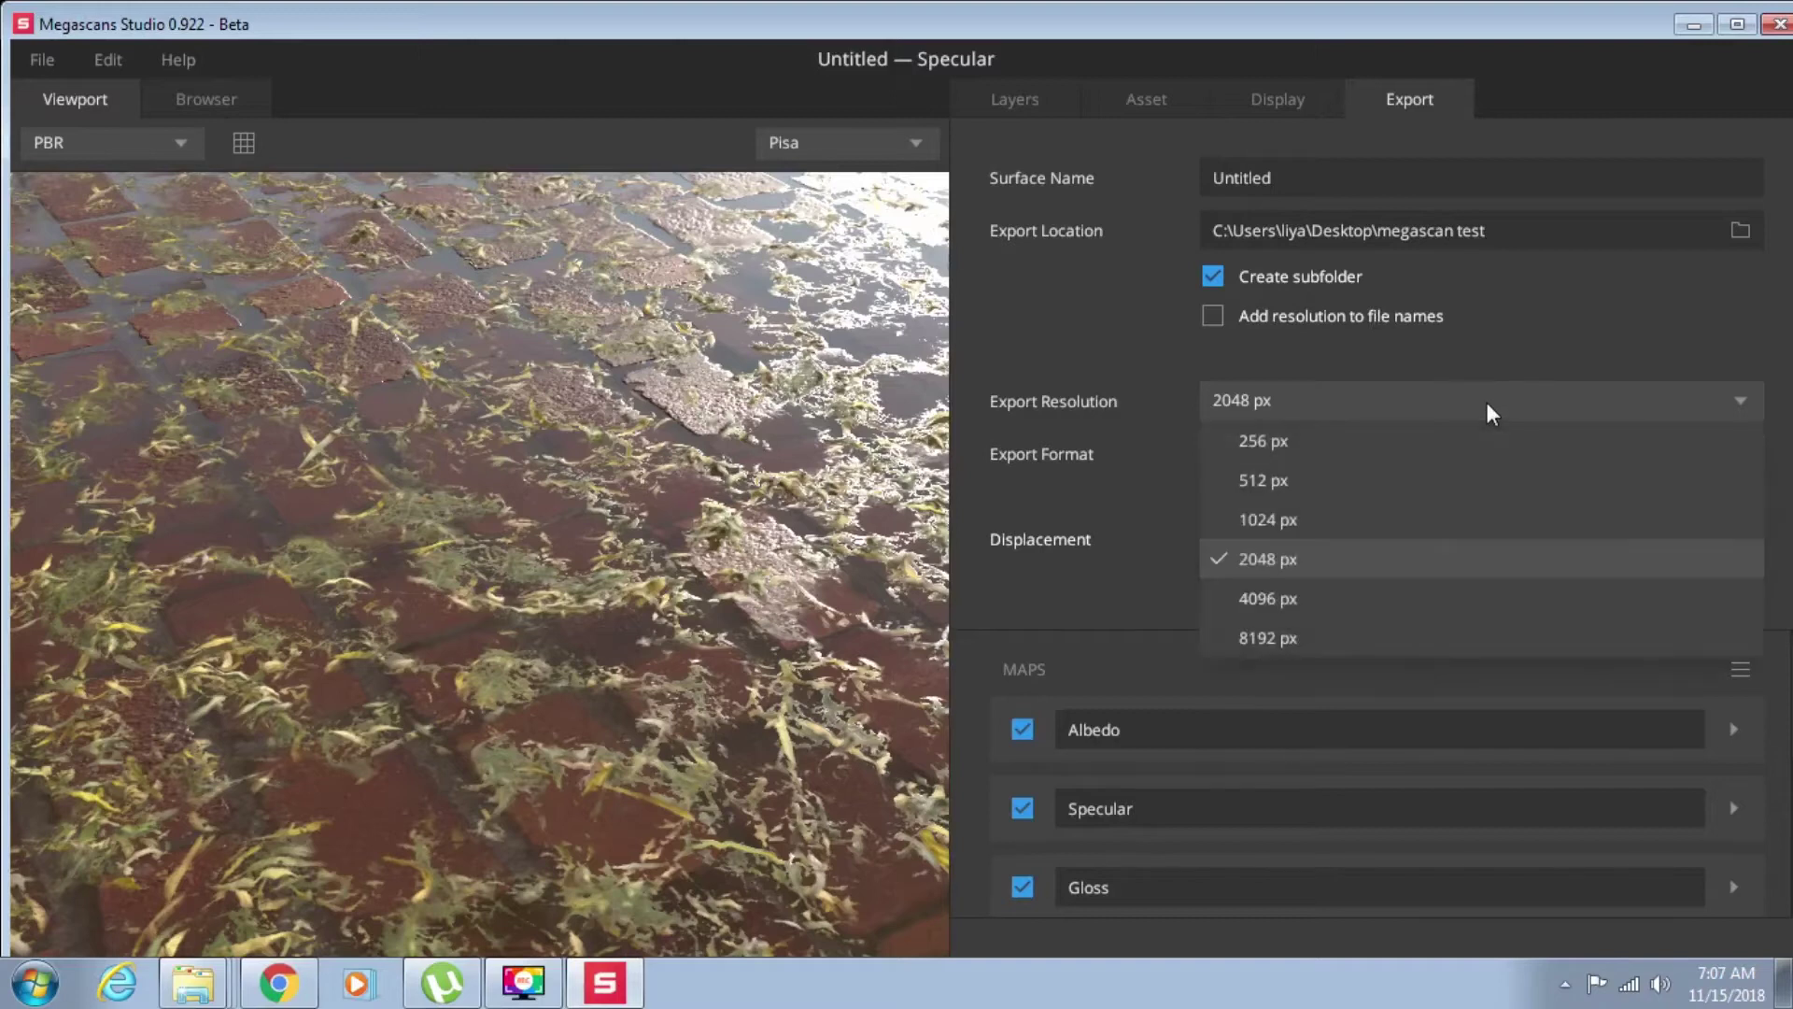
{"action": "left_click", "coordinate": [1269, 594]}
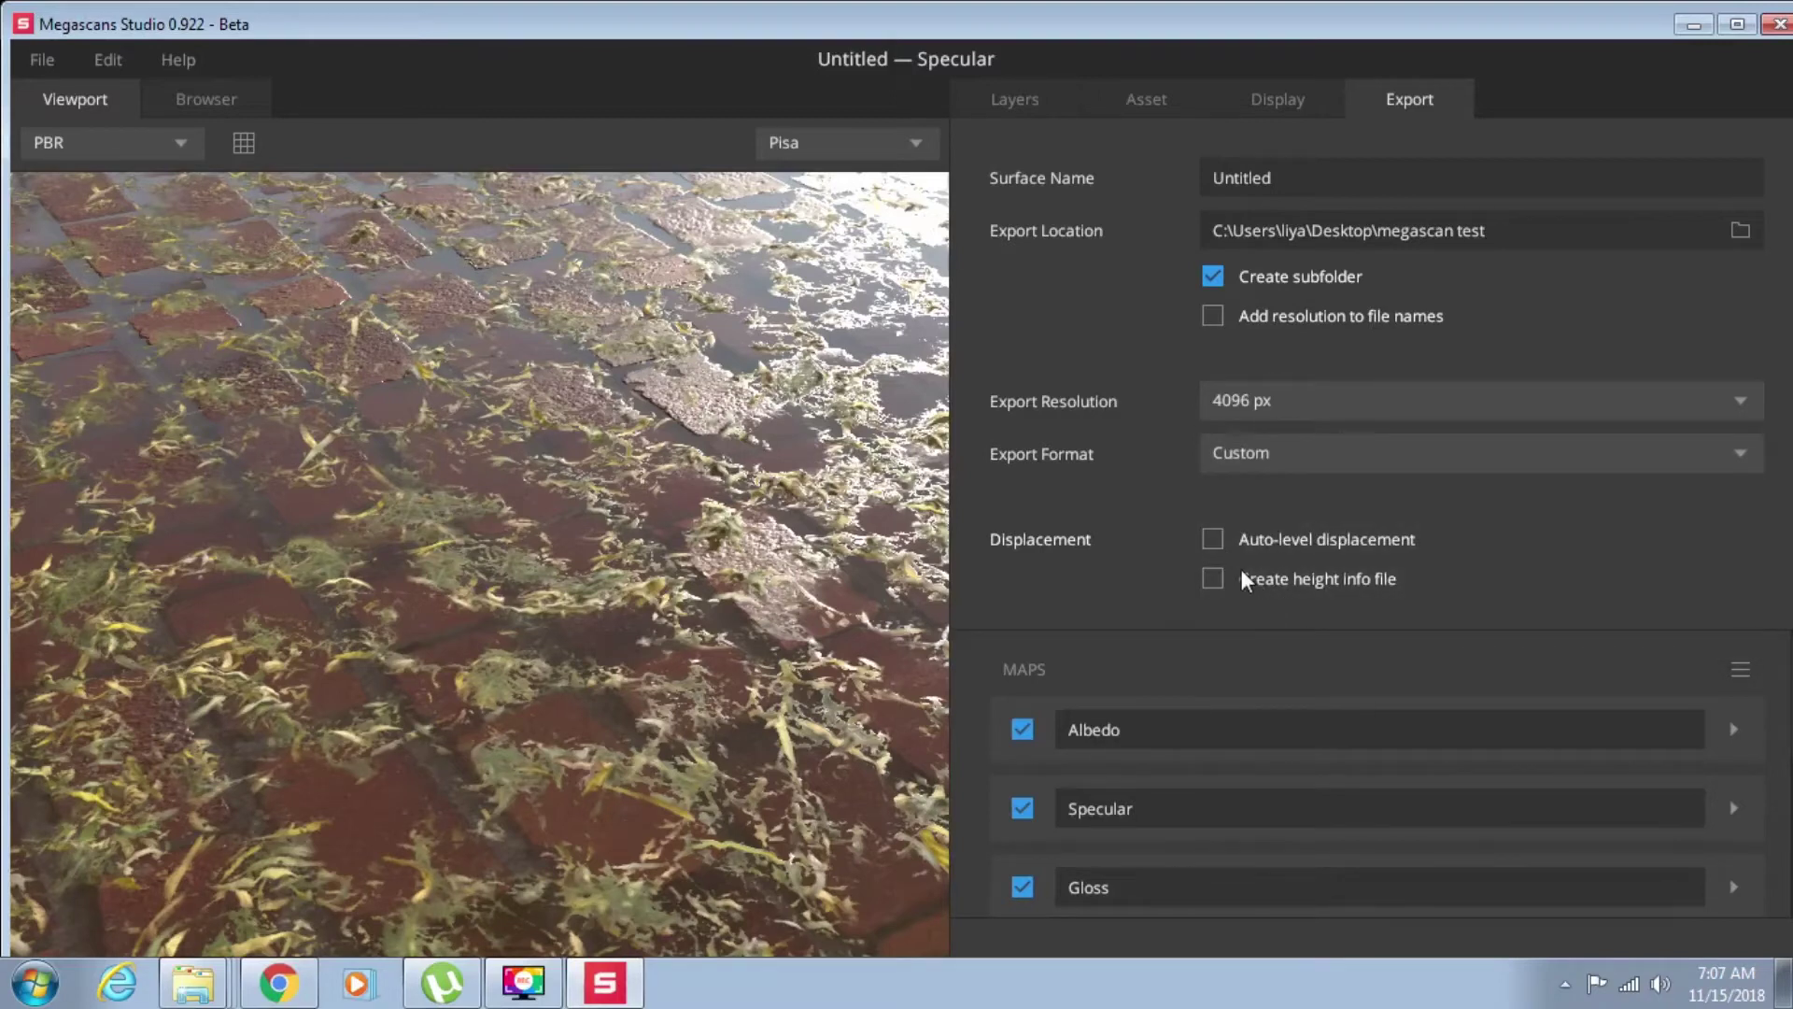
{"action": "left_click", "coordinate": [1740, 671]}
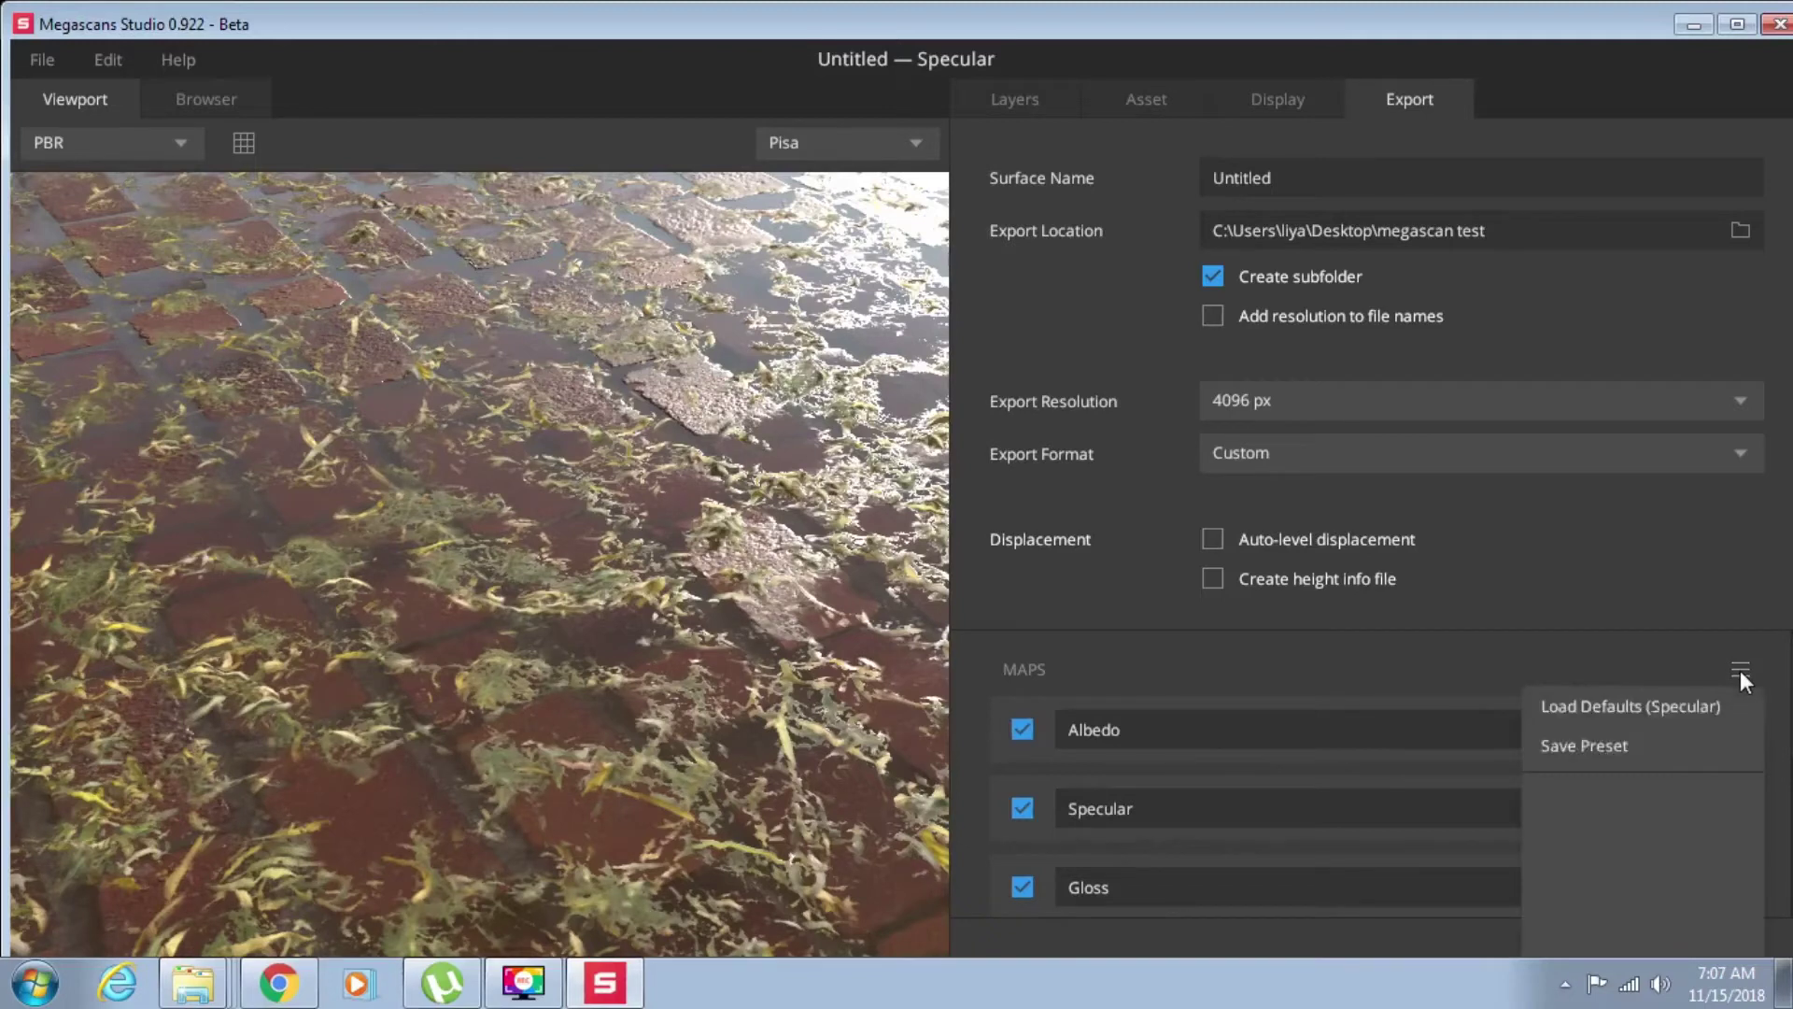
{"action": "left_click", "coordinate": [1627, 706]}
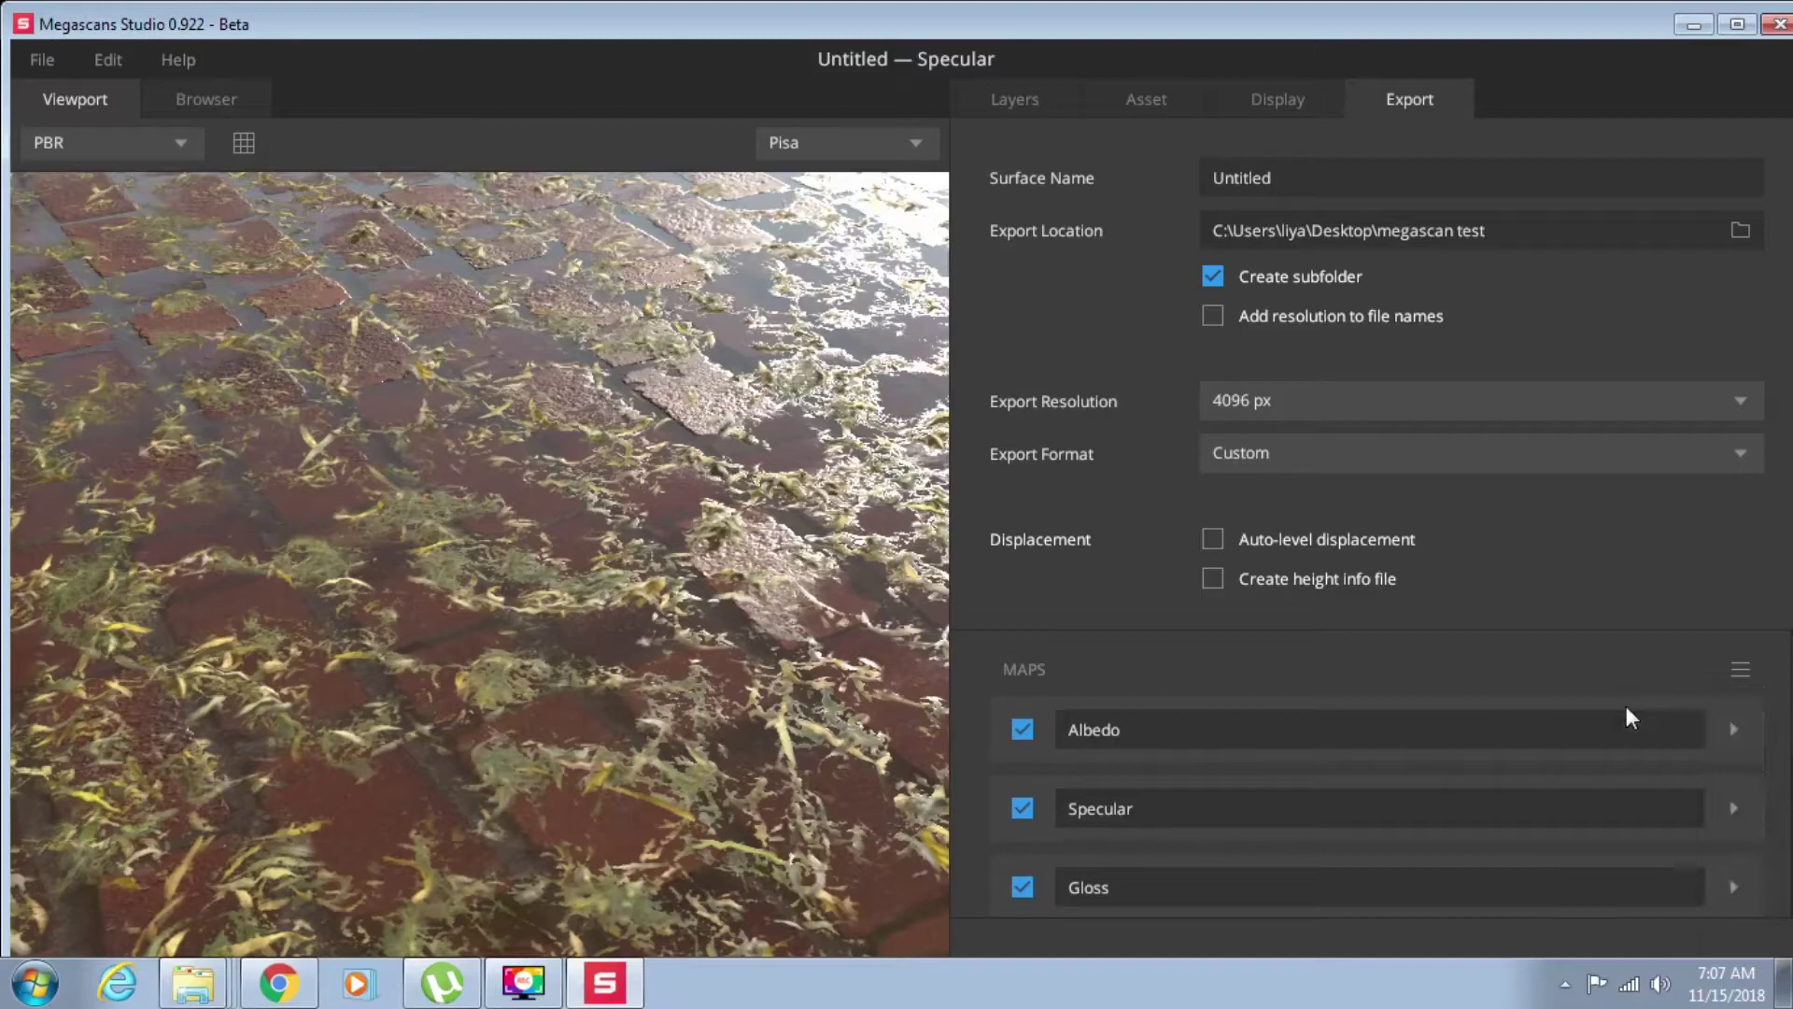
{"action": "scroll", "coordinate": [1448, 665], "scroll_direction": "down", "scroll_amount": 1}
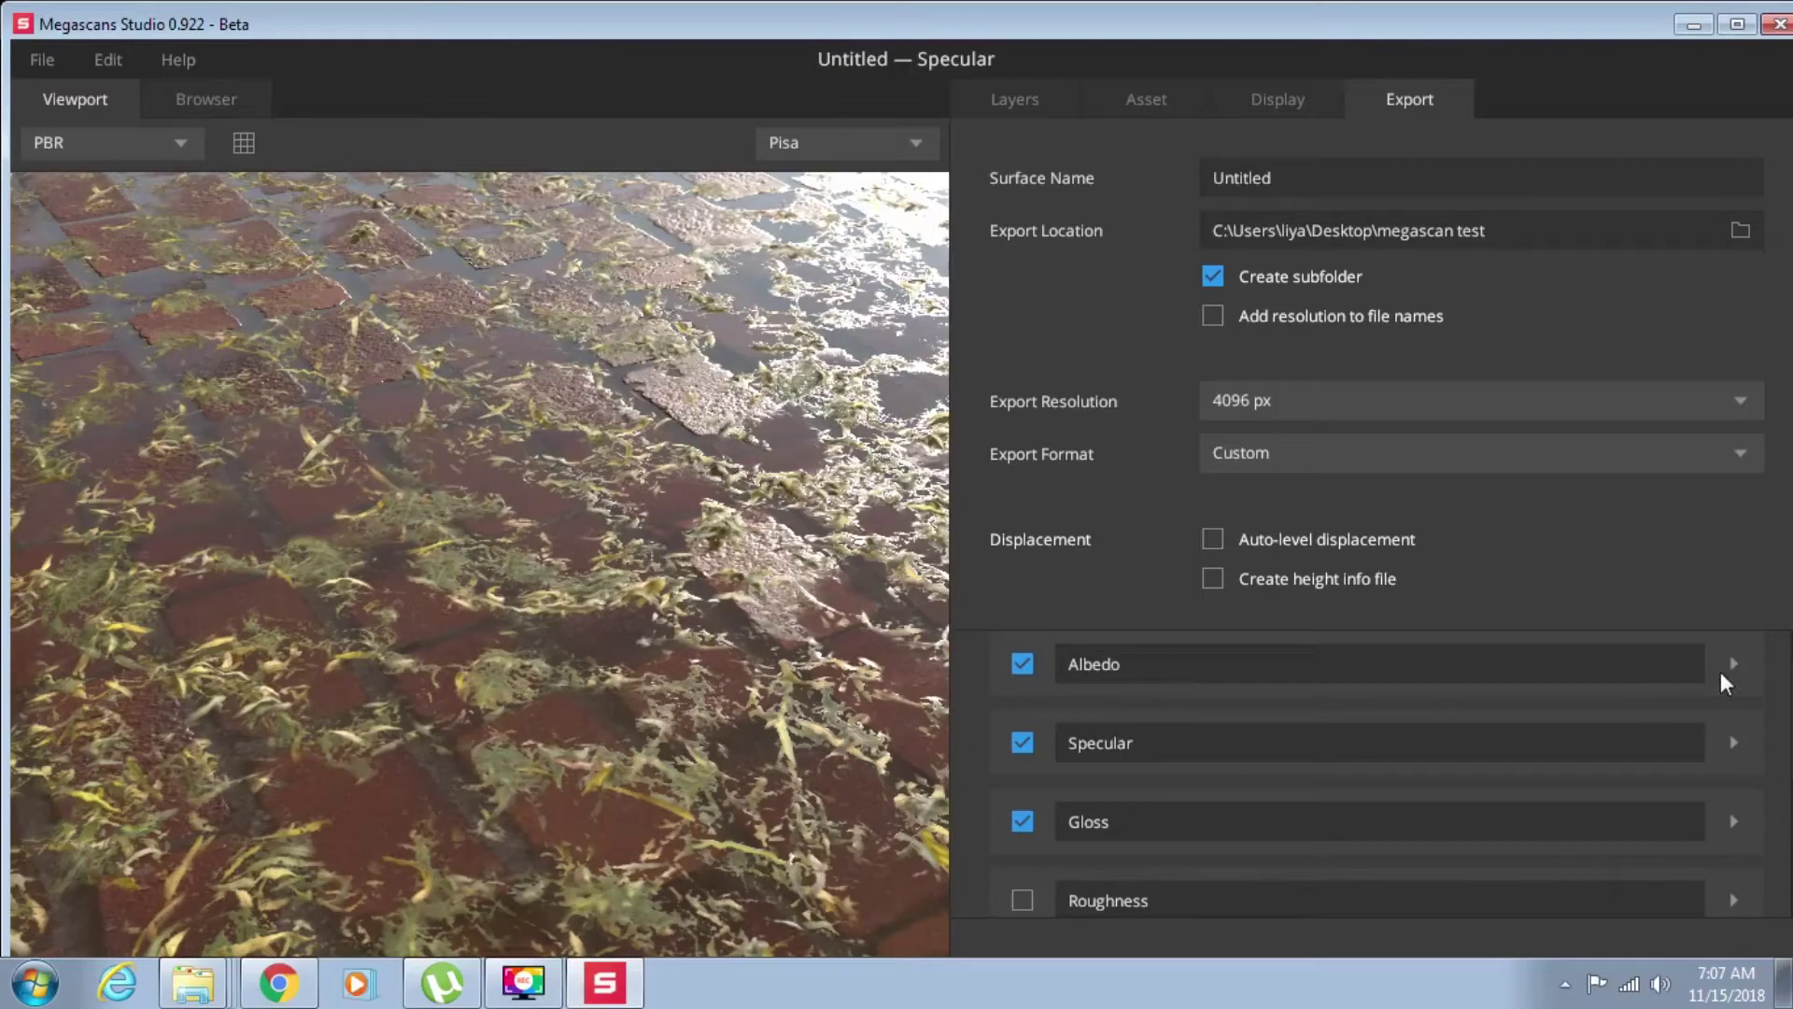
{"action": "scroll", "coordinate": [1525, 725], "scroll_direction": "up", "scroll_amount": 1}
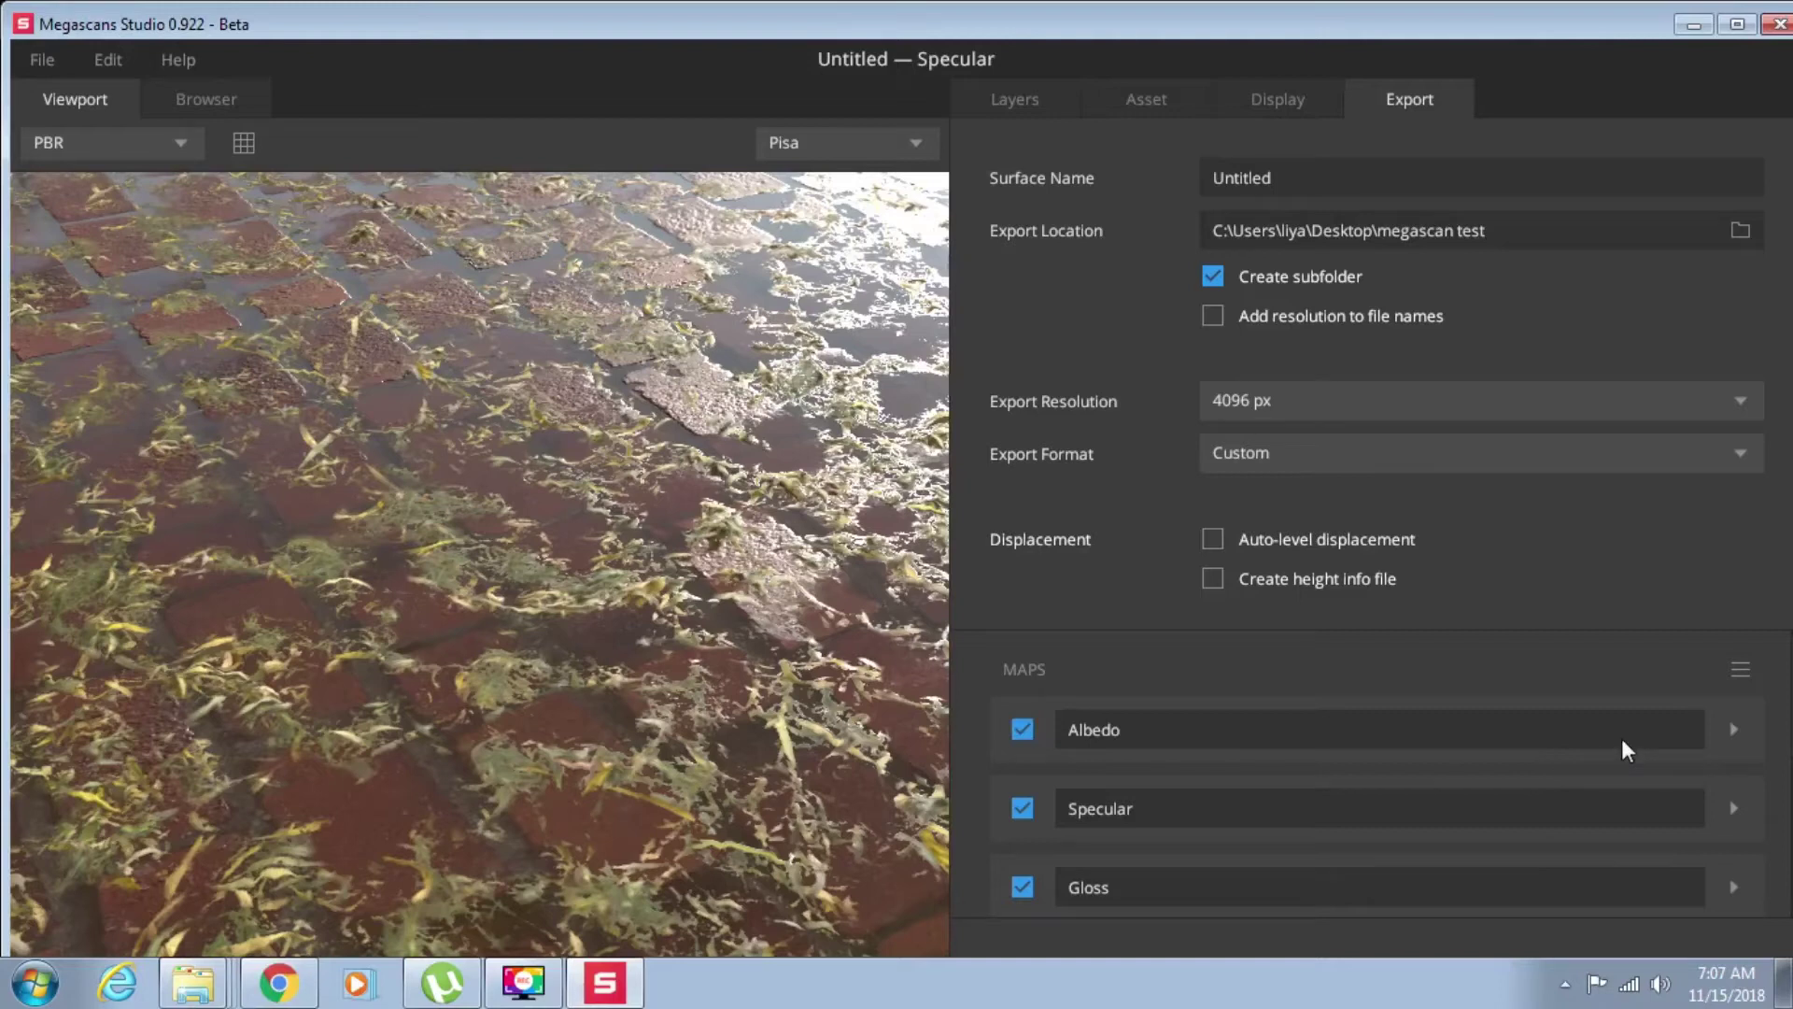
- Choose PNG as the file format for the Albedo export map and collapse its settings
{"action": "left_click", "coordinate": [1733, 730]}
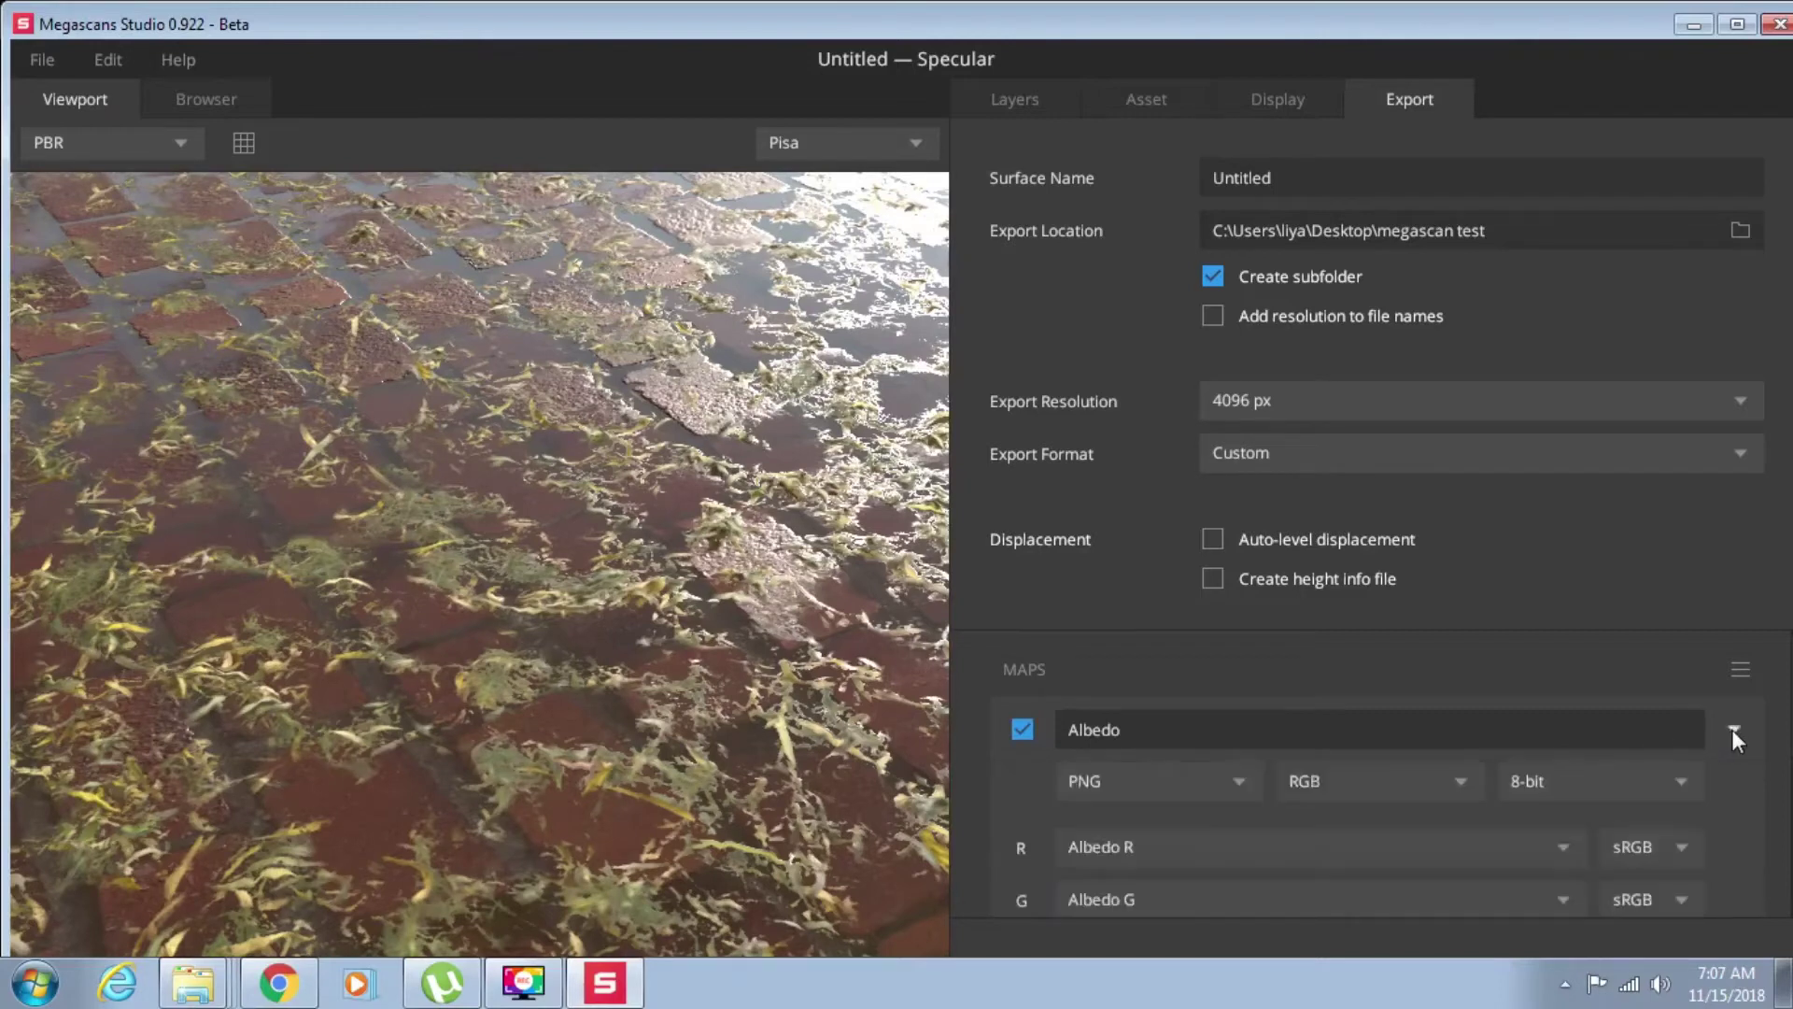
{"action": "left_click", "coordinate": [1203, 786]}
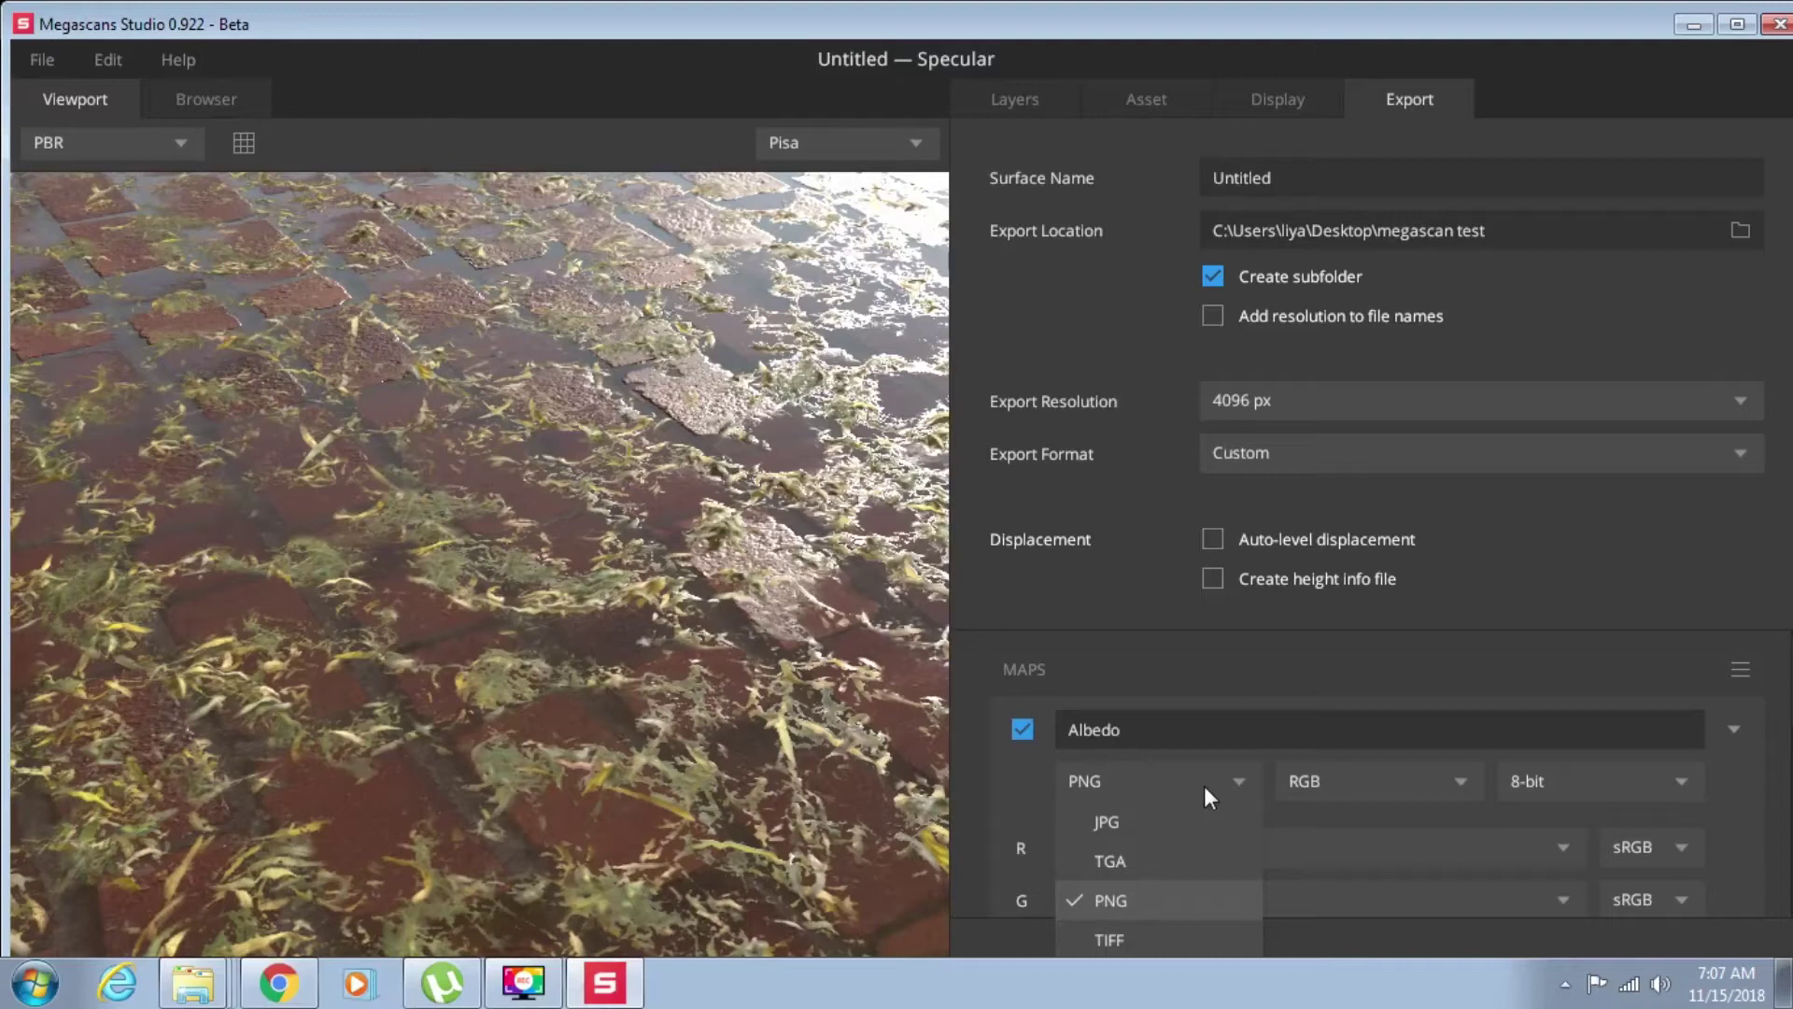
{"action": "left_click", "coordinate": [1111, 900]}
{"action": "left_click", "coordinate": [1734, 729]}
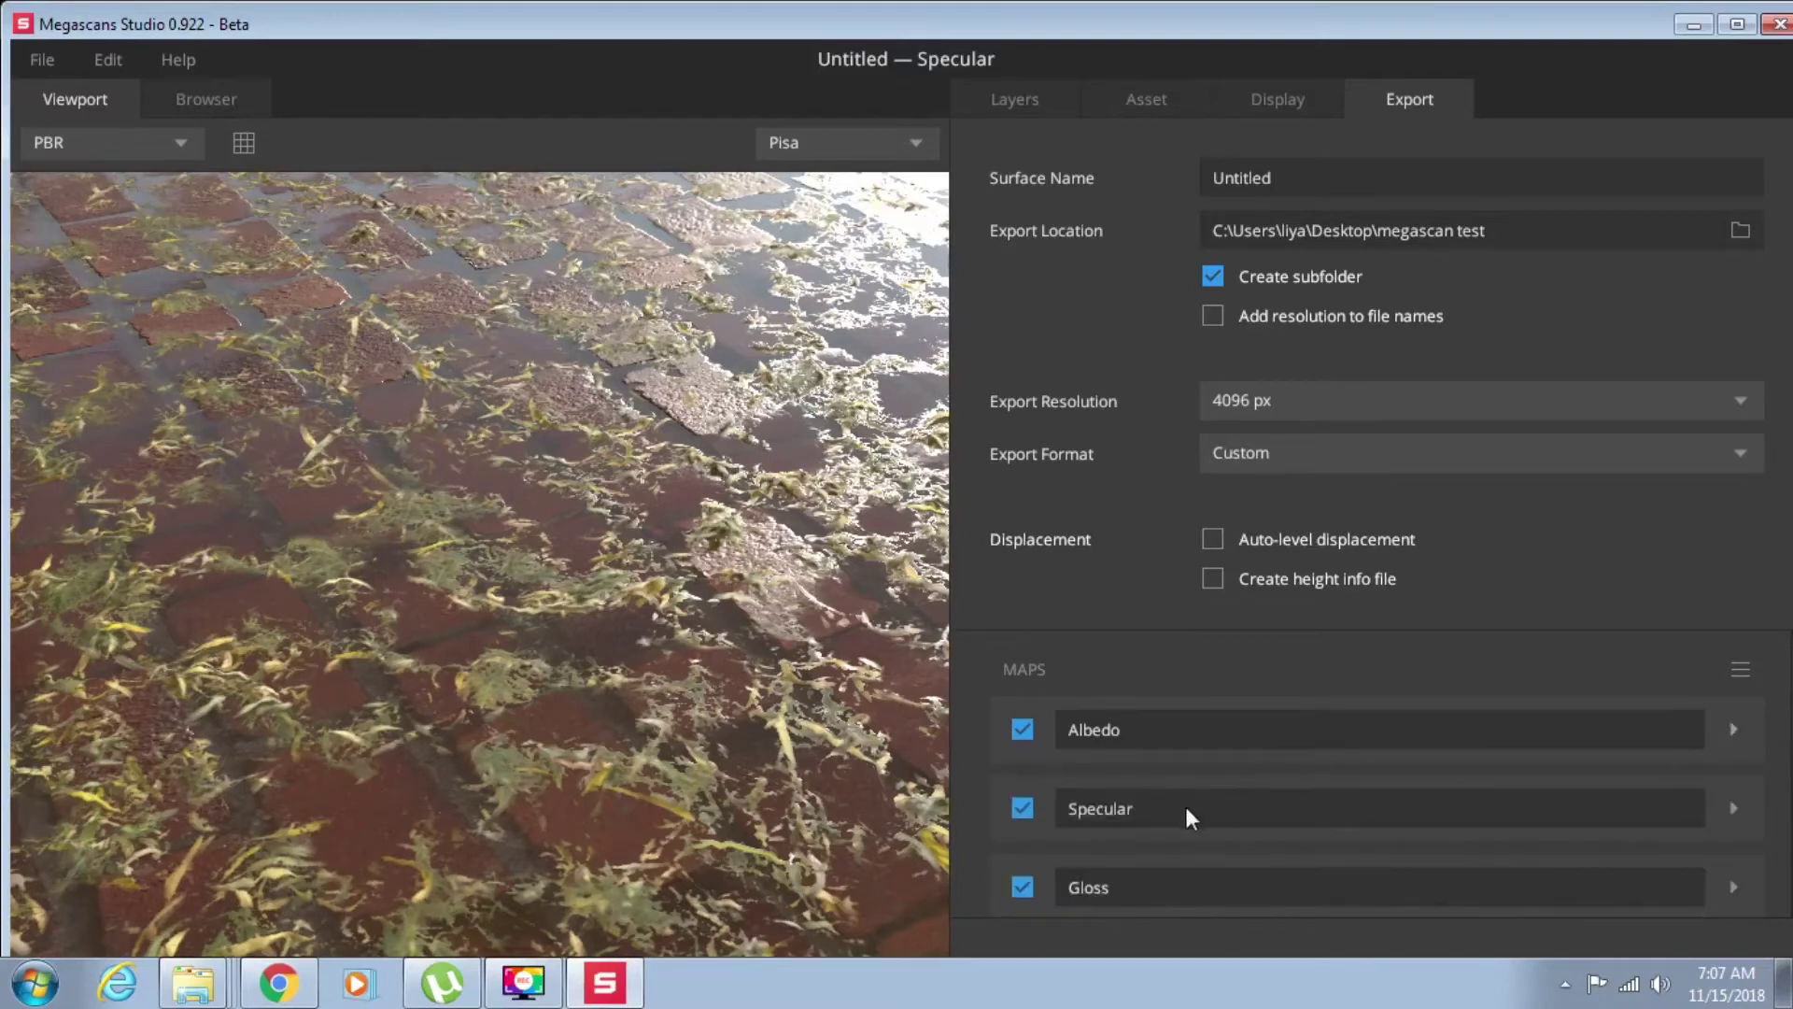
- Change the Displacement export map's file format to PNG
{"action": "scroll", "coordinate": [1187, 807], "scroll_direction": "down", "scroll_amount": 2}
{"action": "scroll", "coordinate": [1191, 810], "scroll_direction": "down", "scroll_amount": 1}
{"action": "scroll", "coordinate": [1195, 814], "scroll_direction": "down", "scroll_amount": 1}
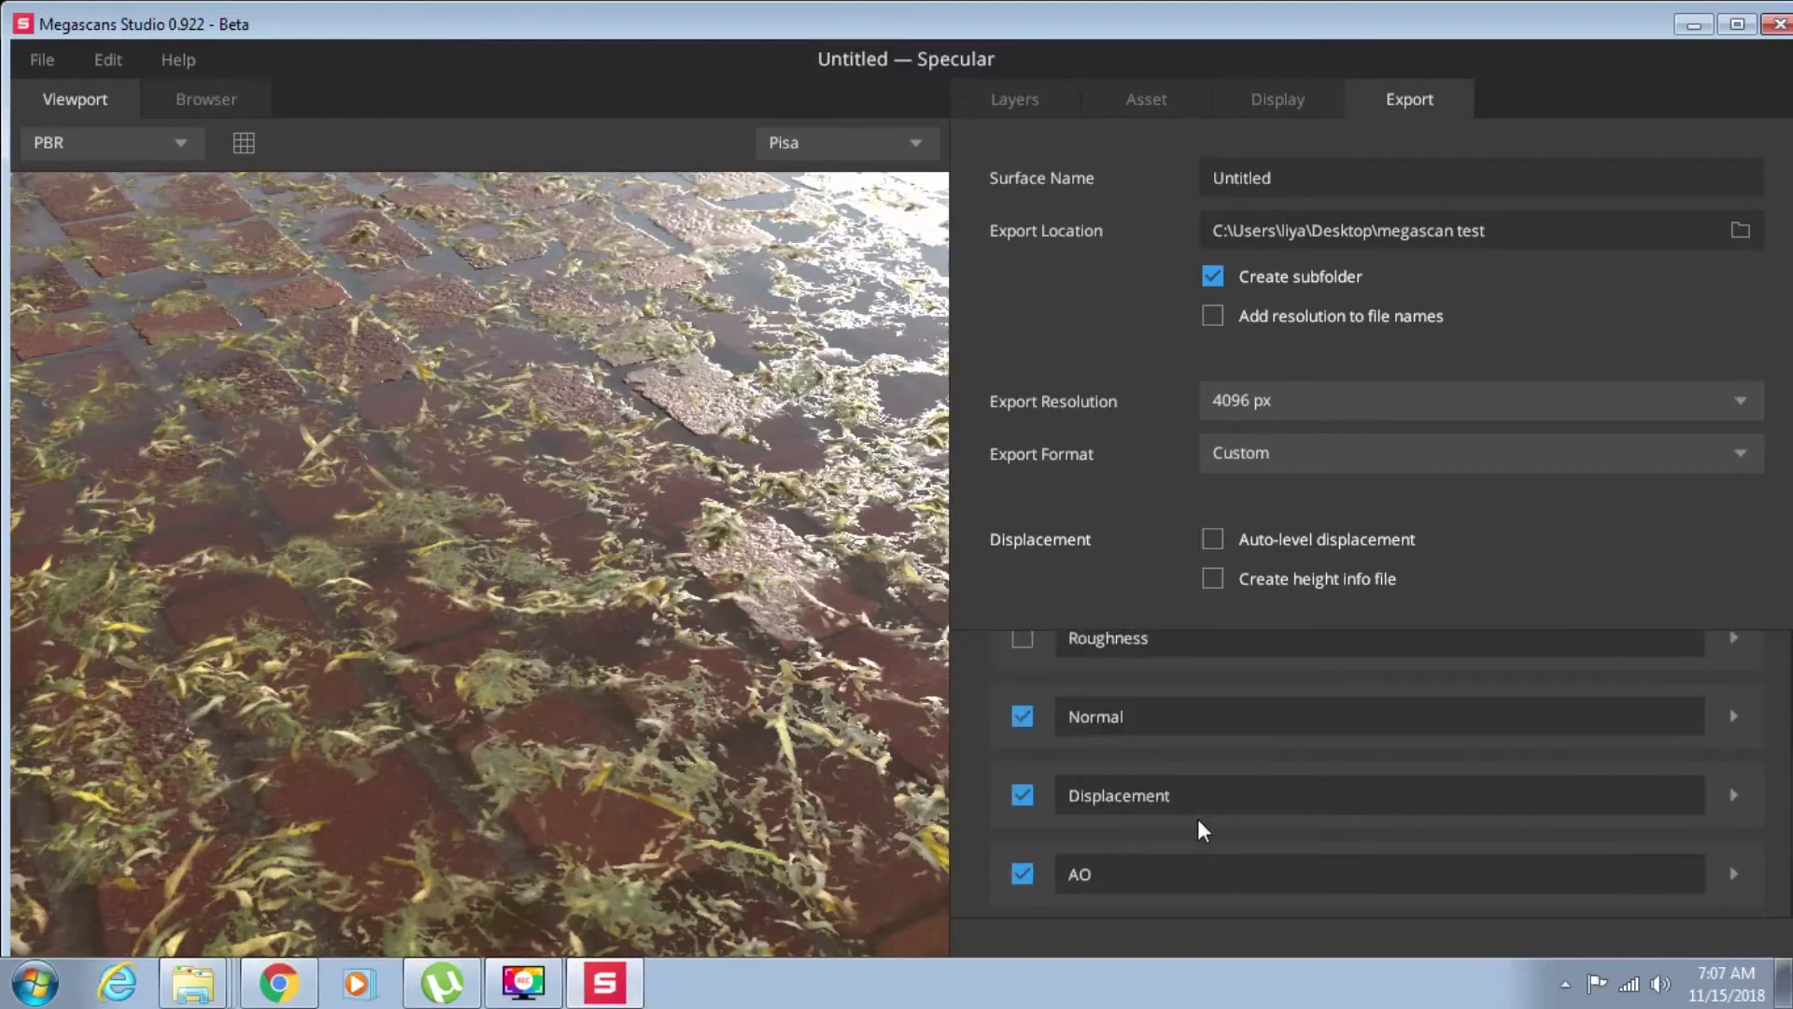
{"action": "left_click", "coordinate": [1734, 795]}
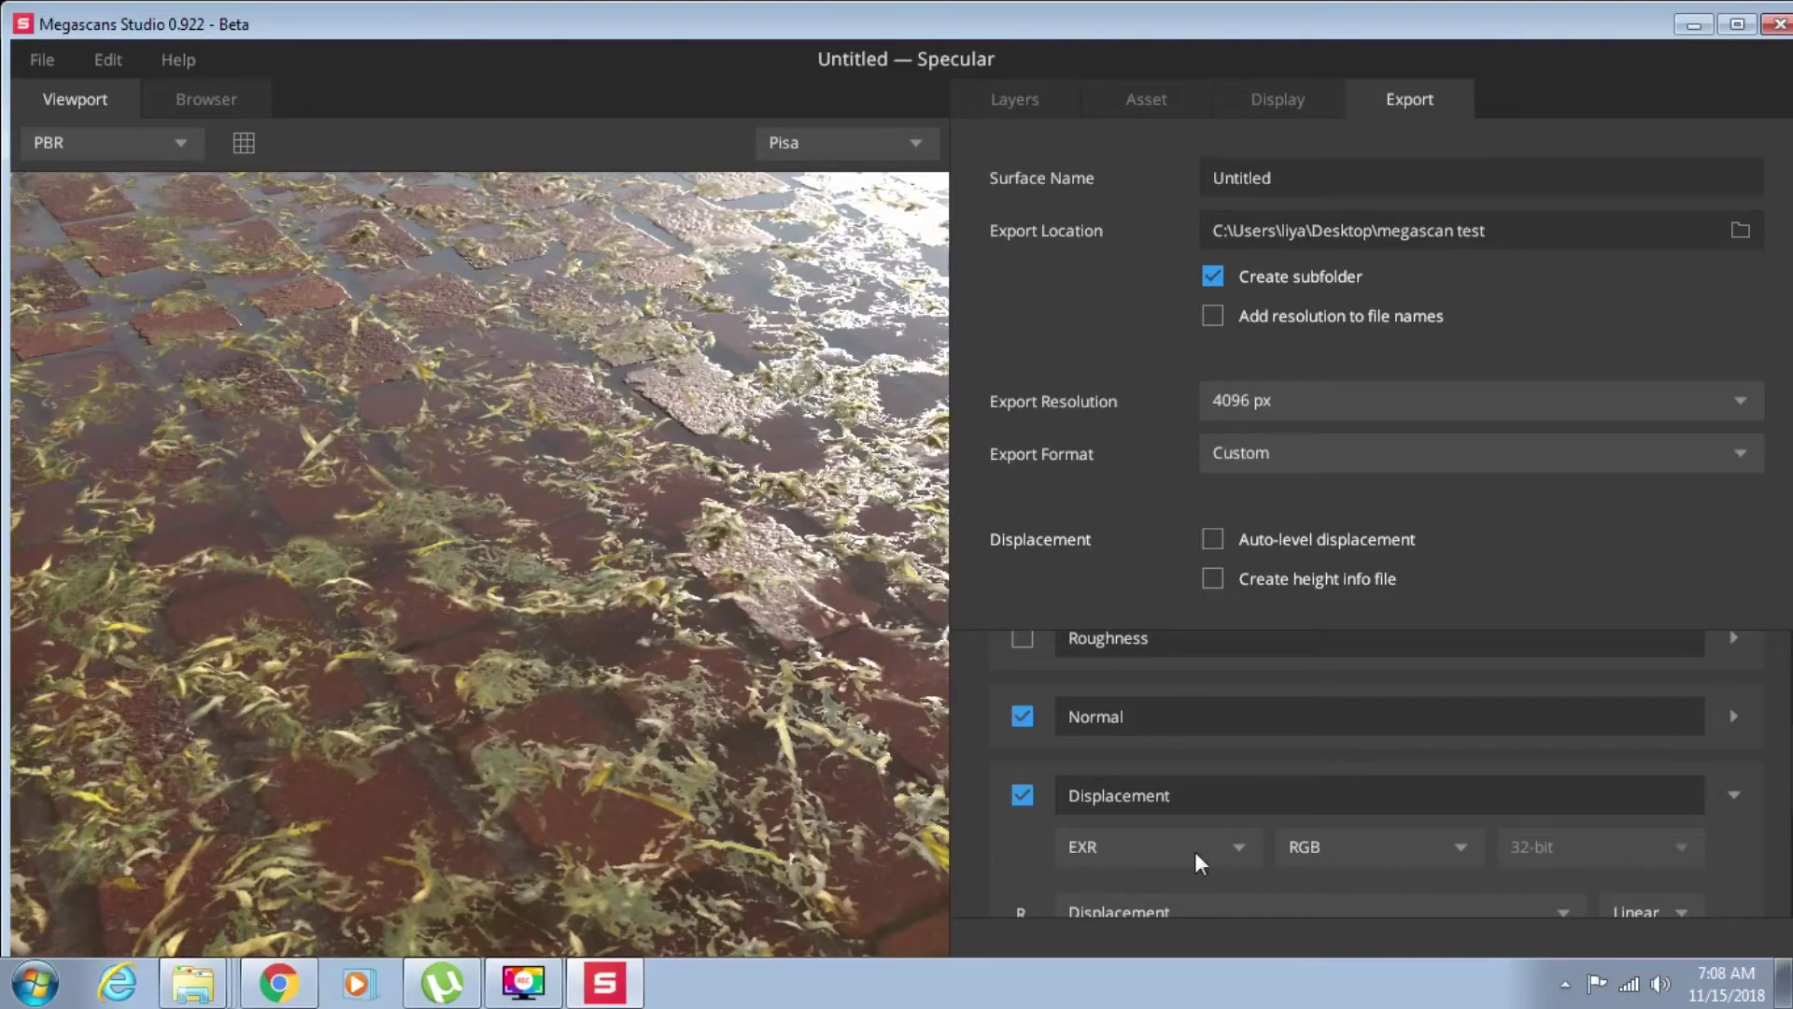
{"action": "left_click", "coordinate": [1197, 856]}
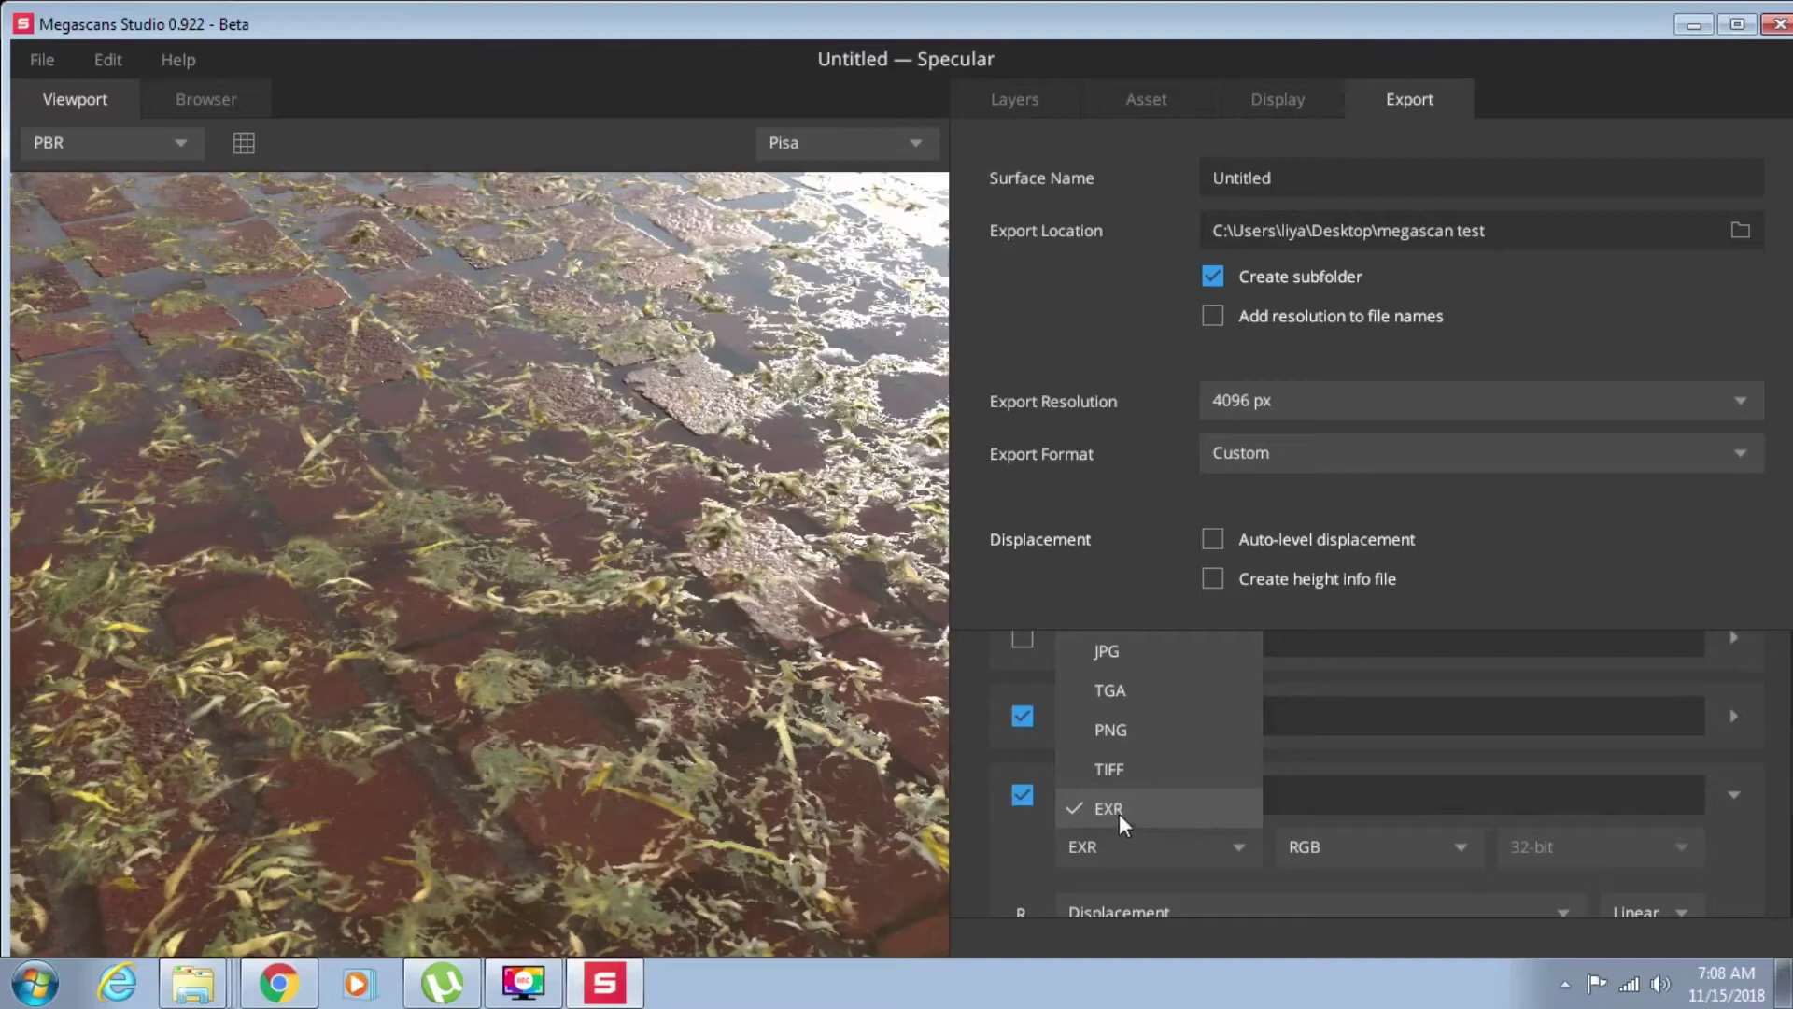
{"action": "left_click", "coordinate": [1223, 850]}
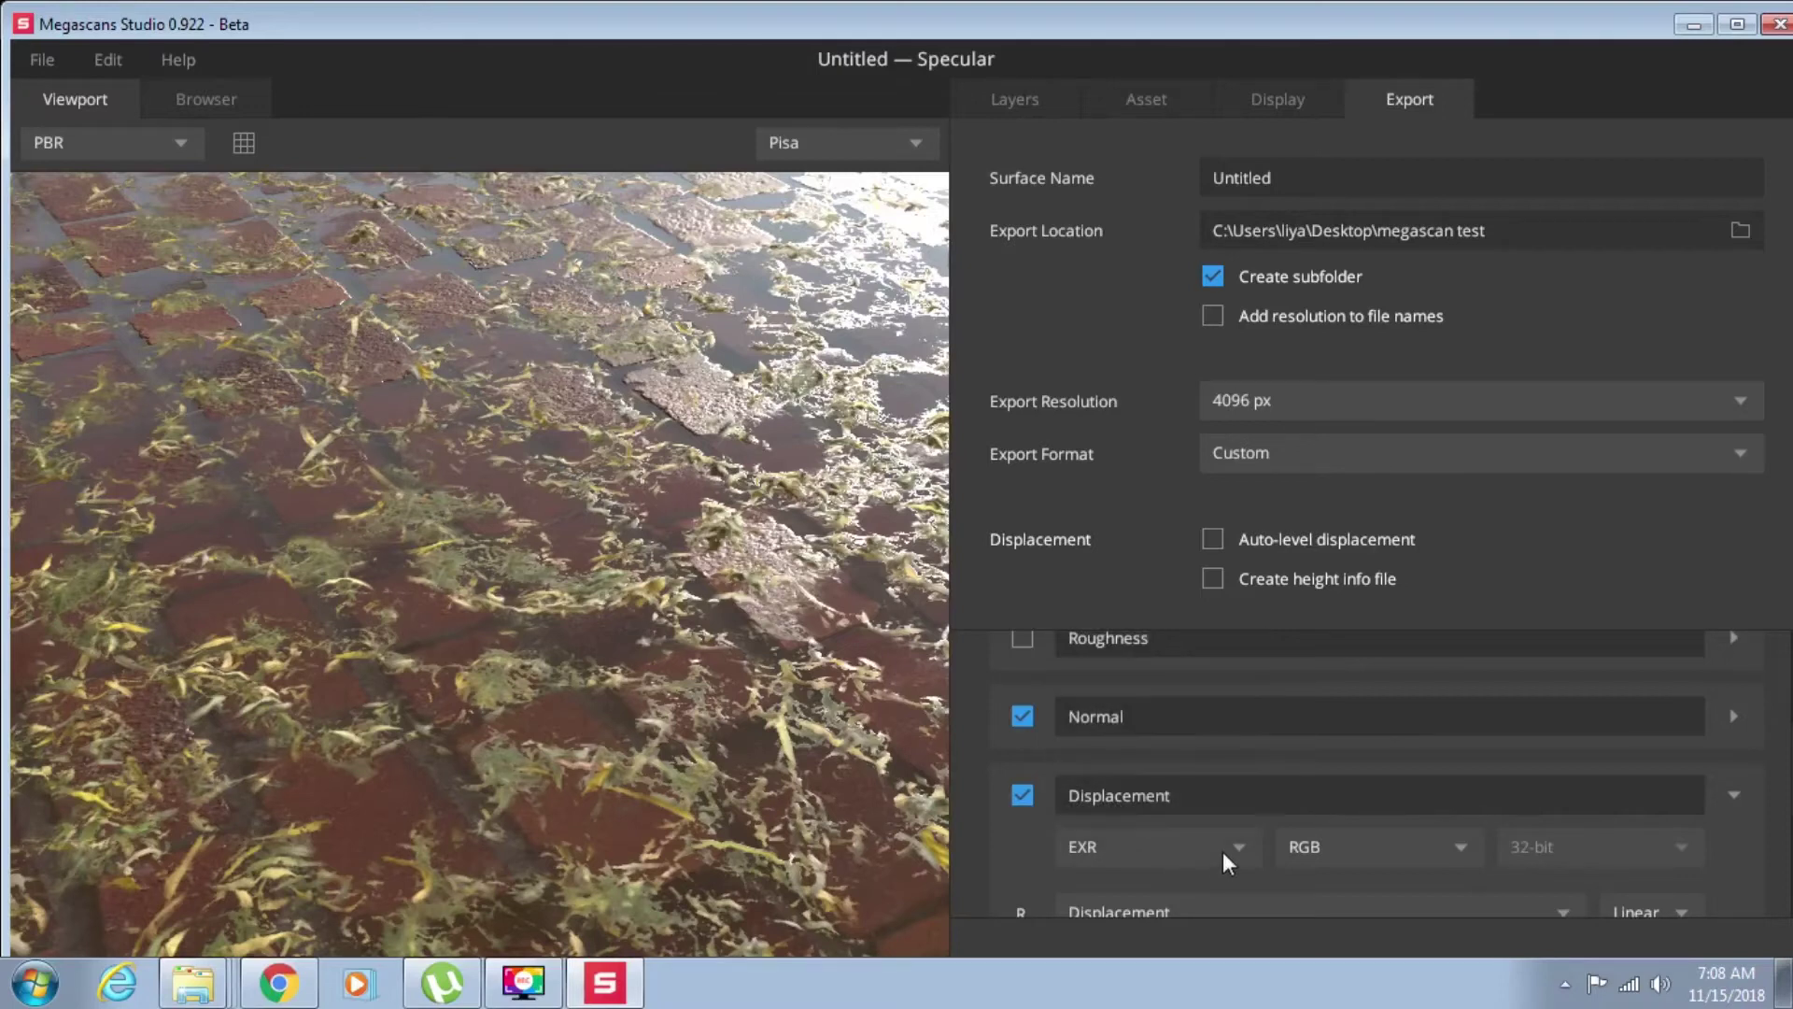
{"action": "left_click", "coordinate": [1220, 845]}
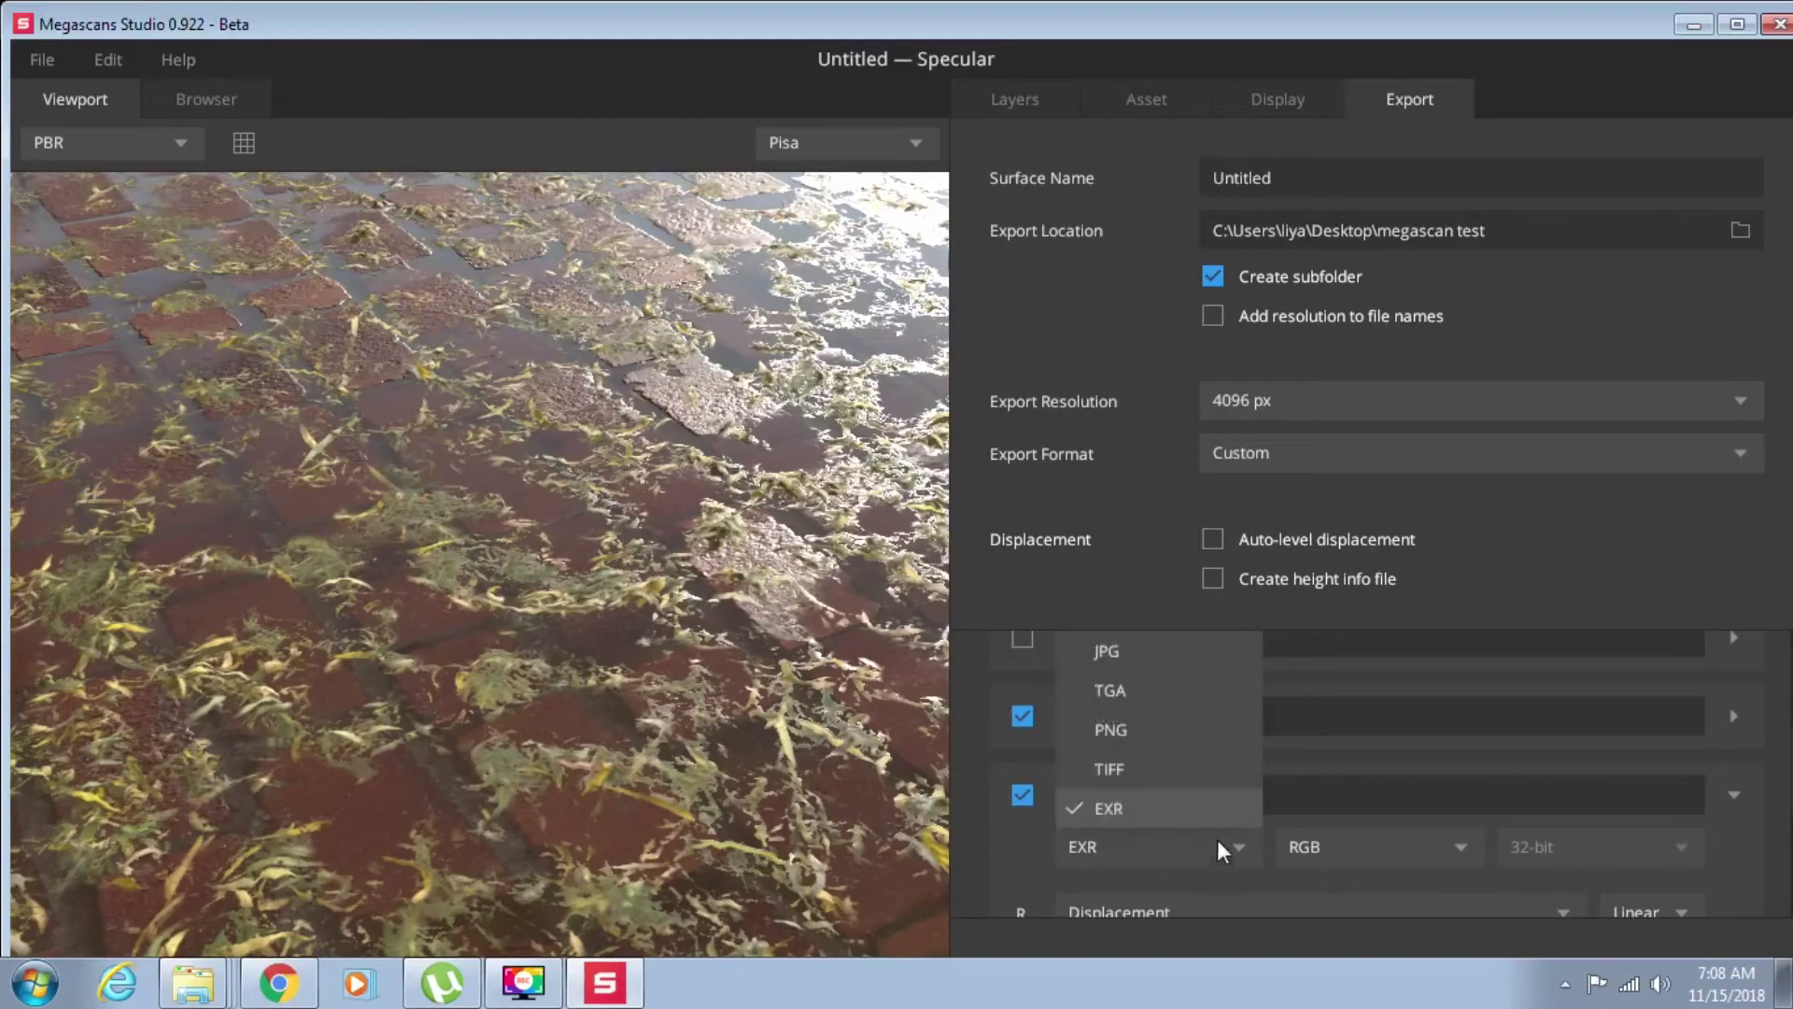
{"action": "left_click", "coordinate": [1125, 730]}
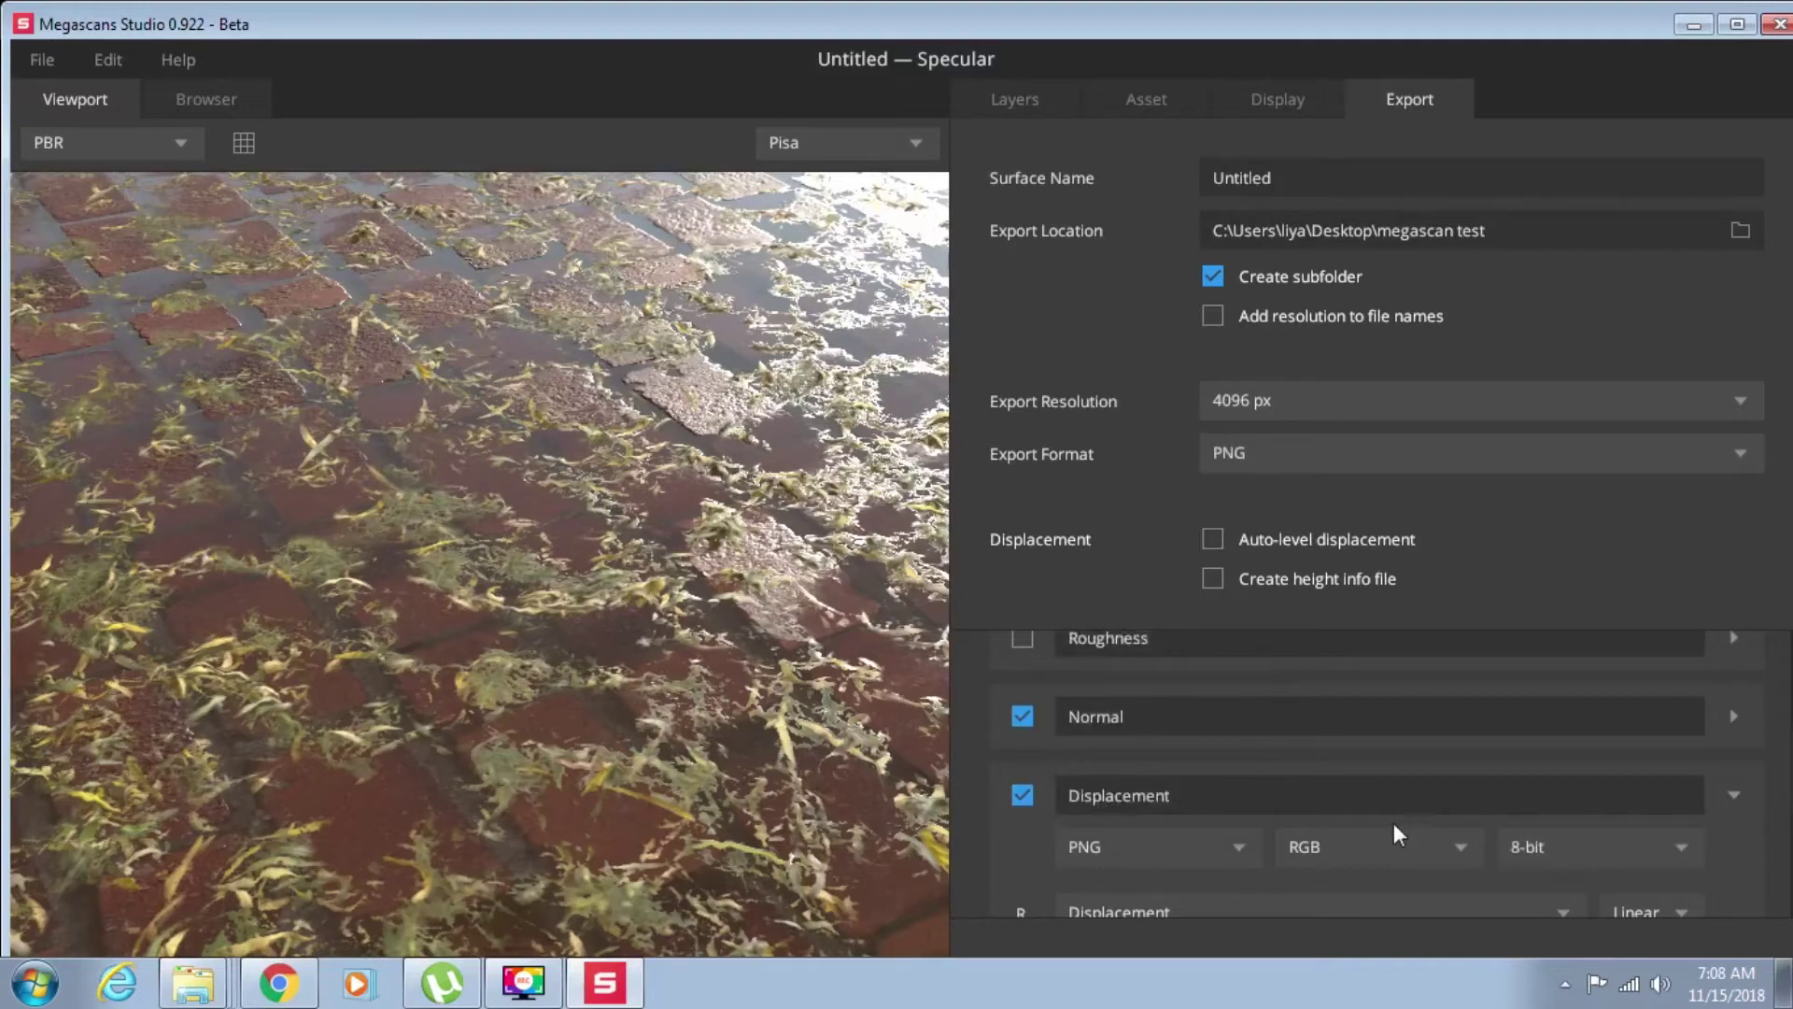
- Collapse the Displacement map's settings and include the Roughness map in the export
{"action": "scroll", "coordinate": [1391, 822], "scroll_direction": "down", "scroll_amount": 2}
{"action": "scroll", "coordinate": [1702, 754], "scroll_direction": "up", "scroll_amount": 2}
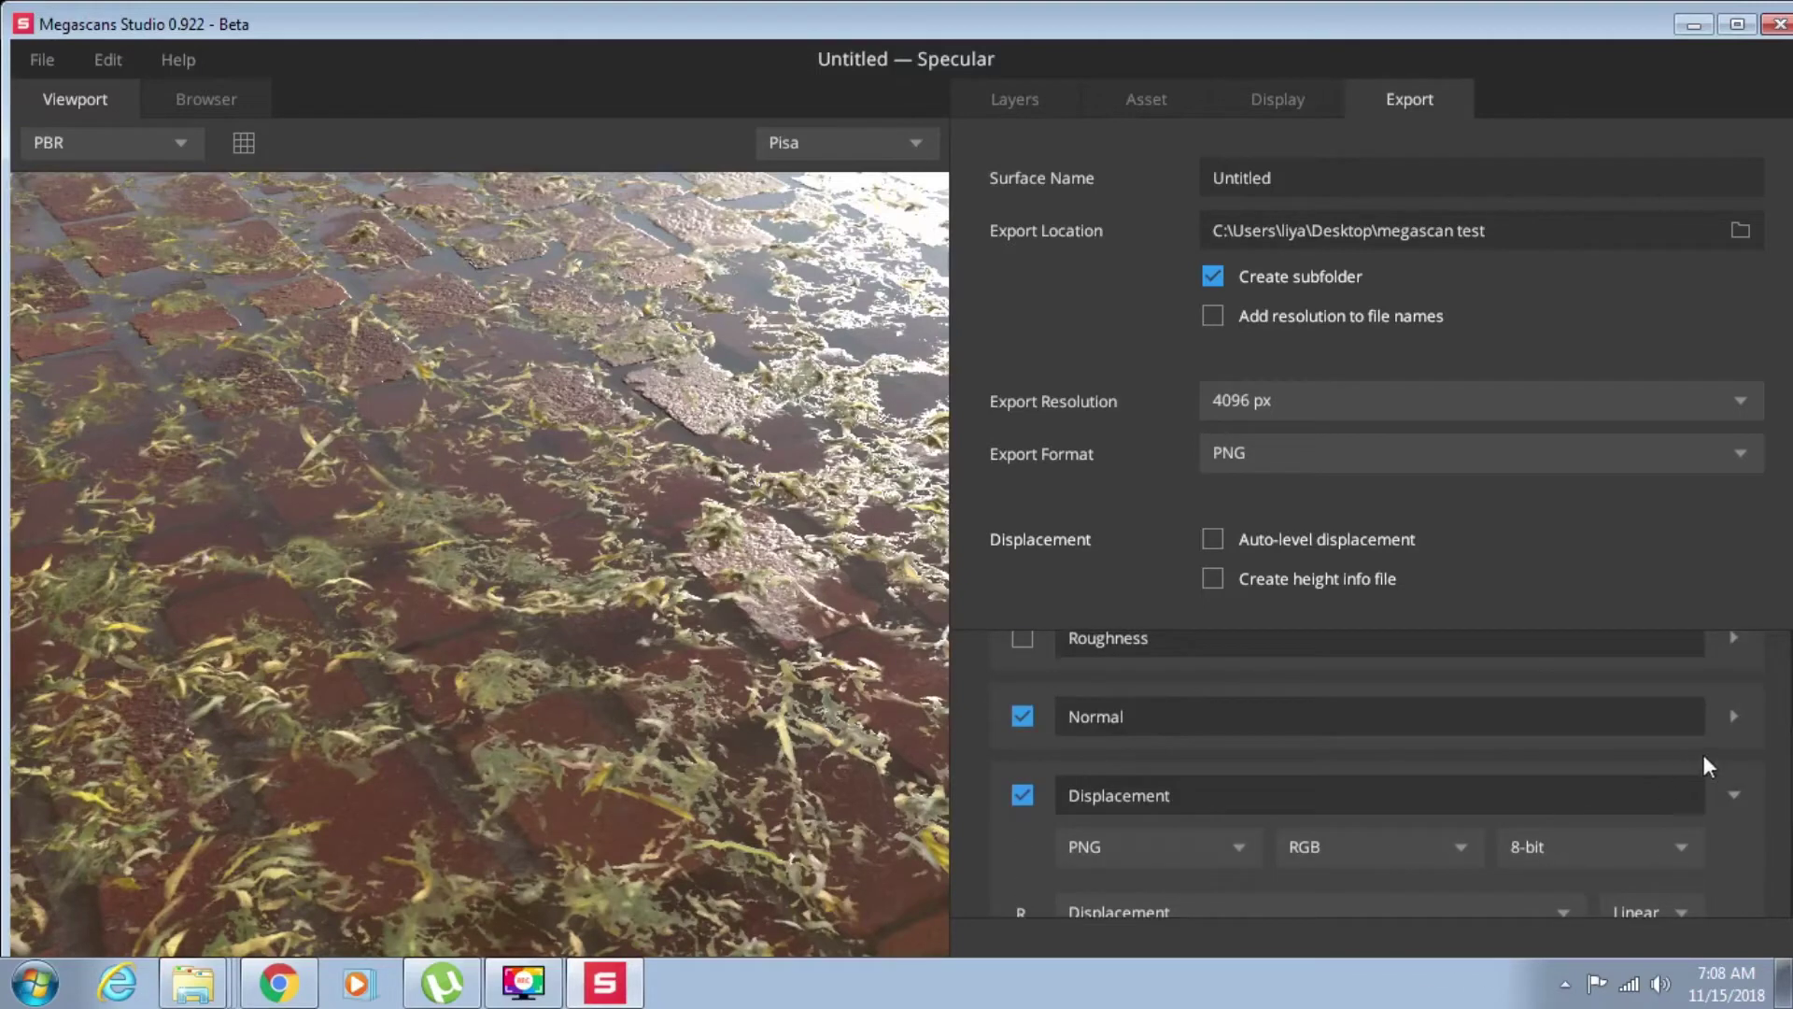
{"action": "left_click", "coordinate": [1739, 793]}
{"action": "scroll", "coordinate": [1137, 814], "scroll_direction": "down", "scroll_amount": 1}
{"action": "scroll", "coordinate": [1083, 801], "scroll_direction": "up", "scroll_amount": 2}
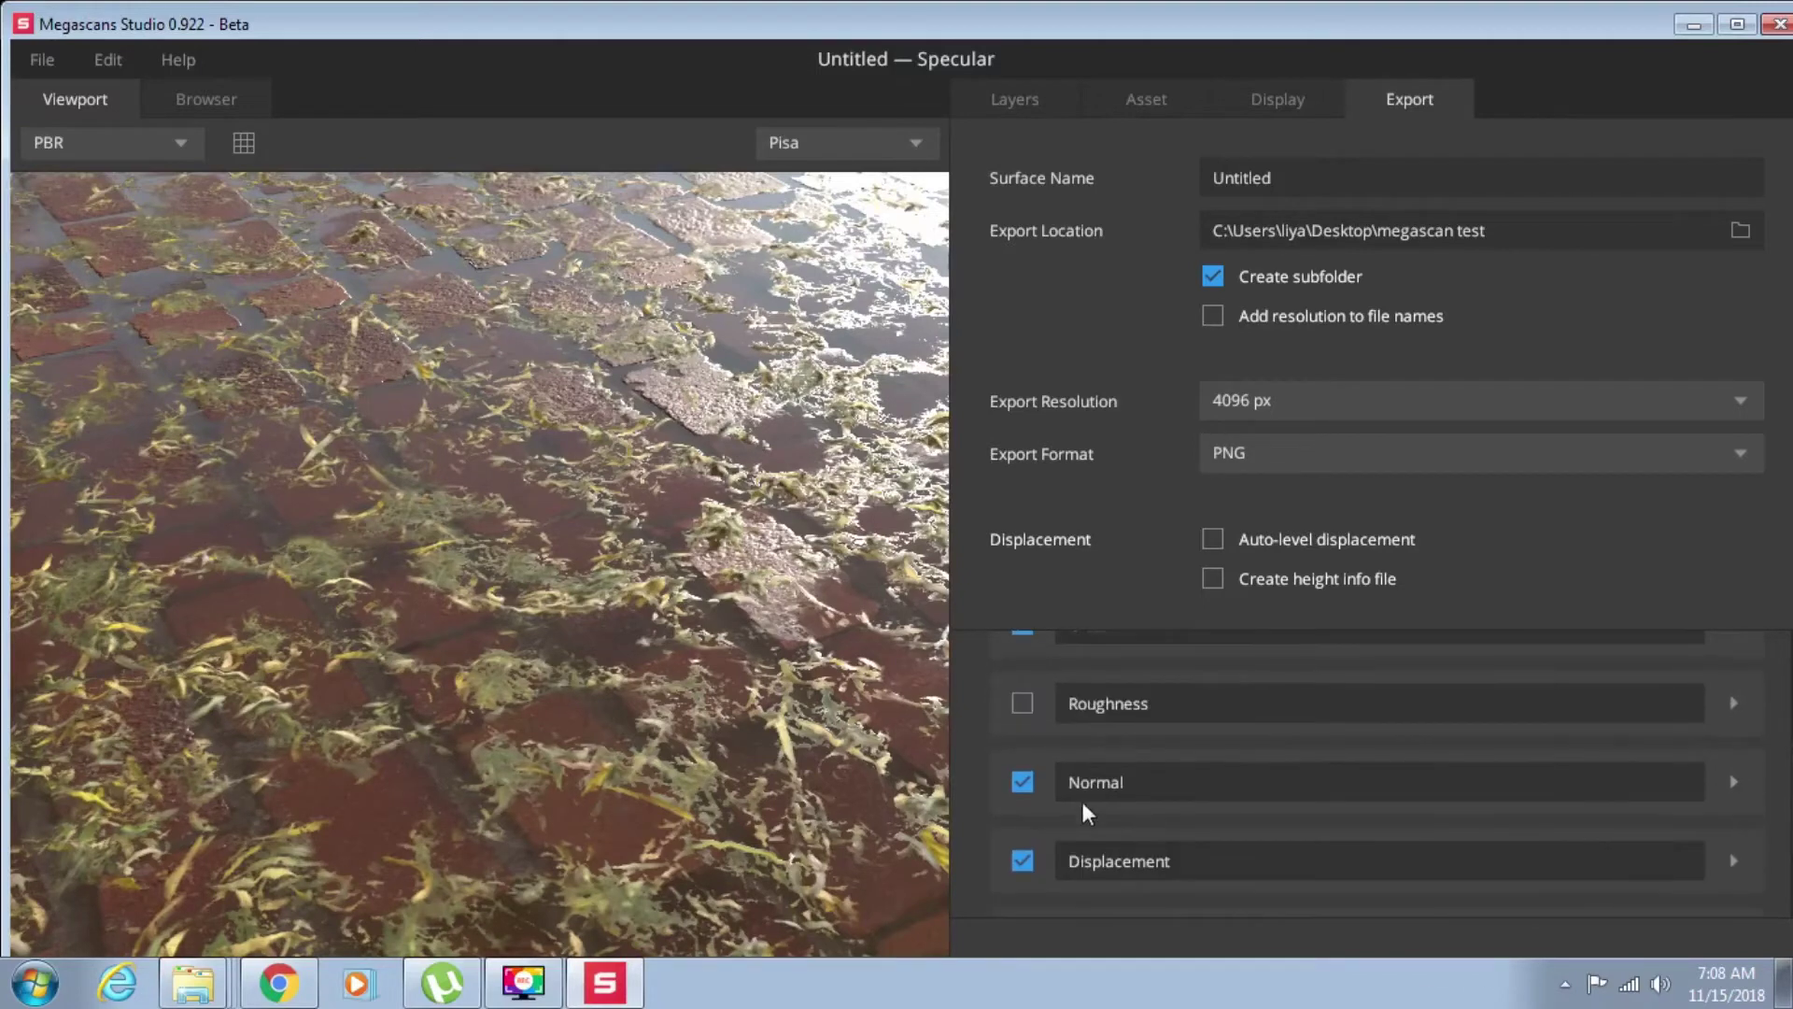
{"action": "left_click", "coordinate": [1020, 705]}
{"action": "scroll", "coordinate": [1280, 760], "scroll_direction": "down", "scroll_amount": 2}
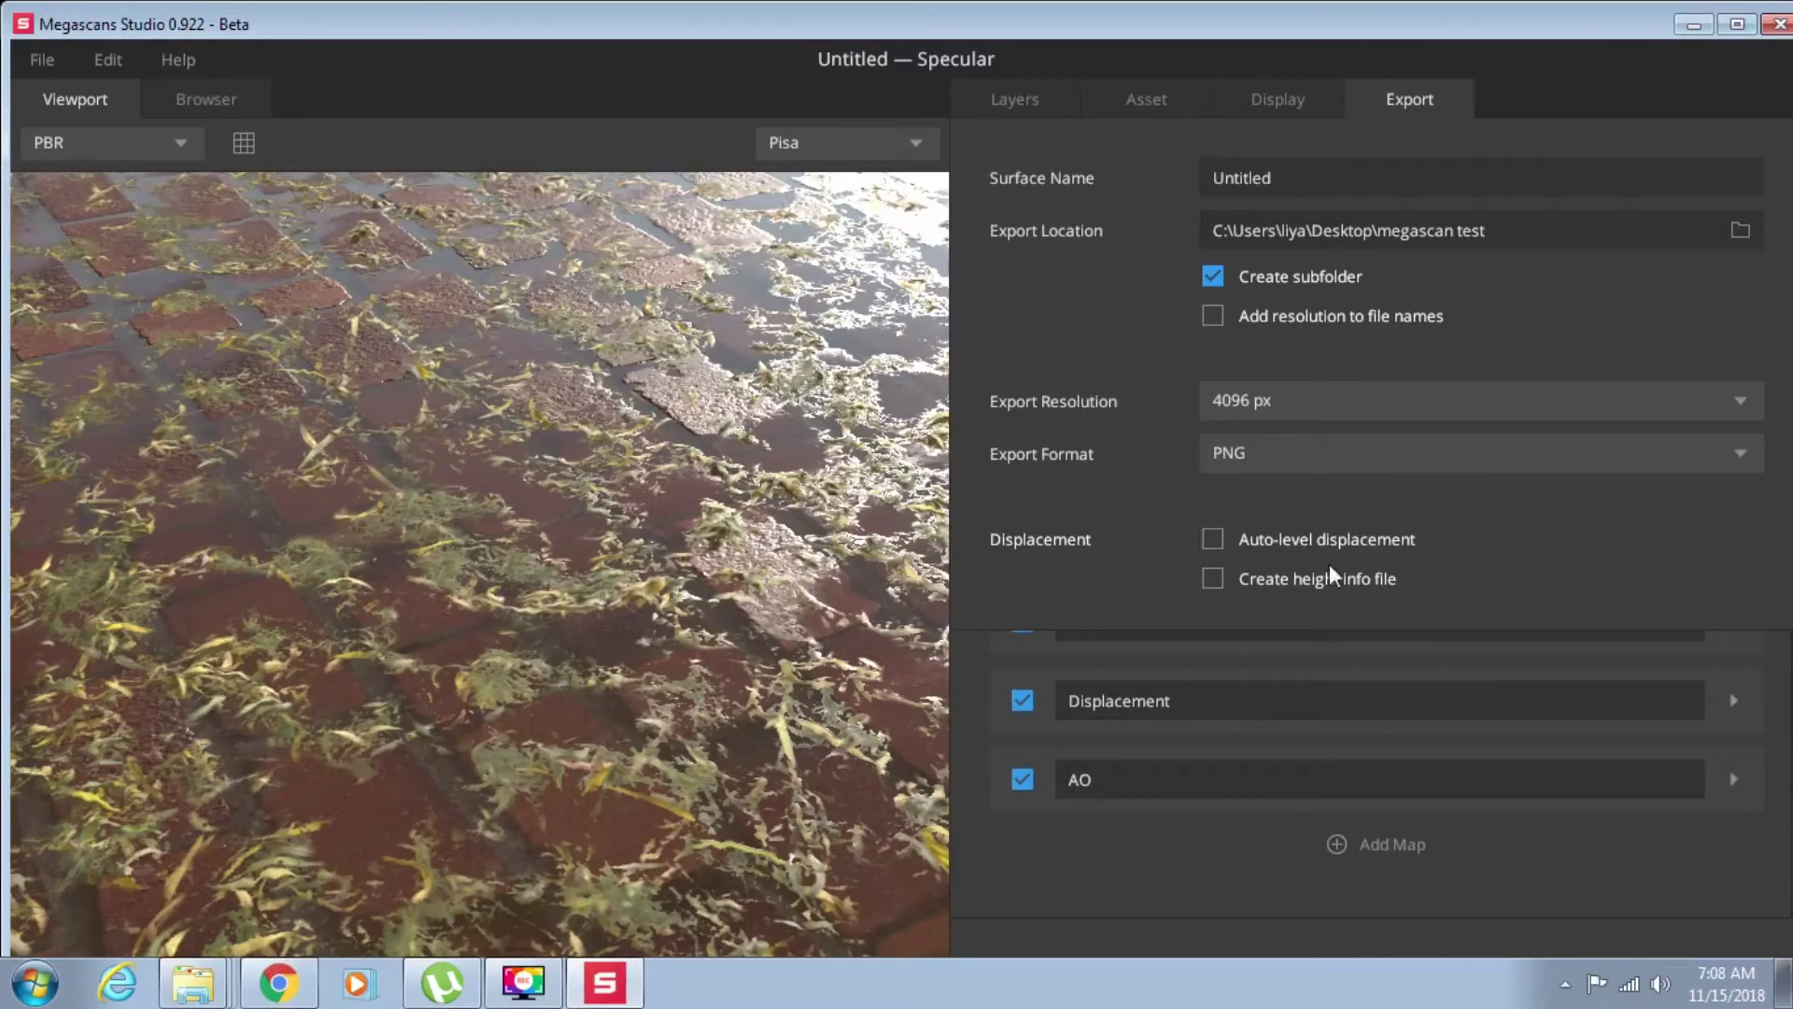
- Maximize the Megascans Studio window and set the surface name to "test water brick"
{"action": "key", "text": "super+Up"}
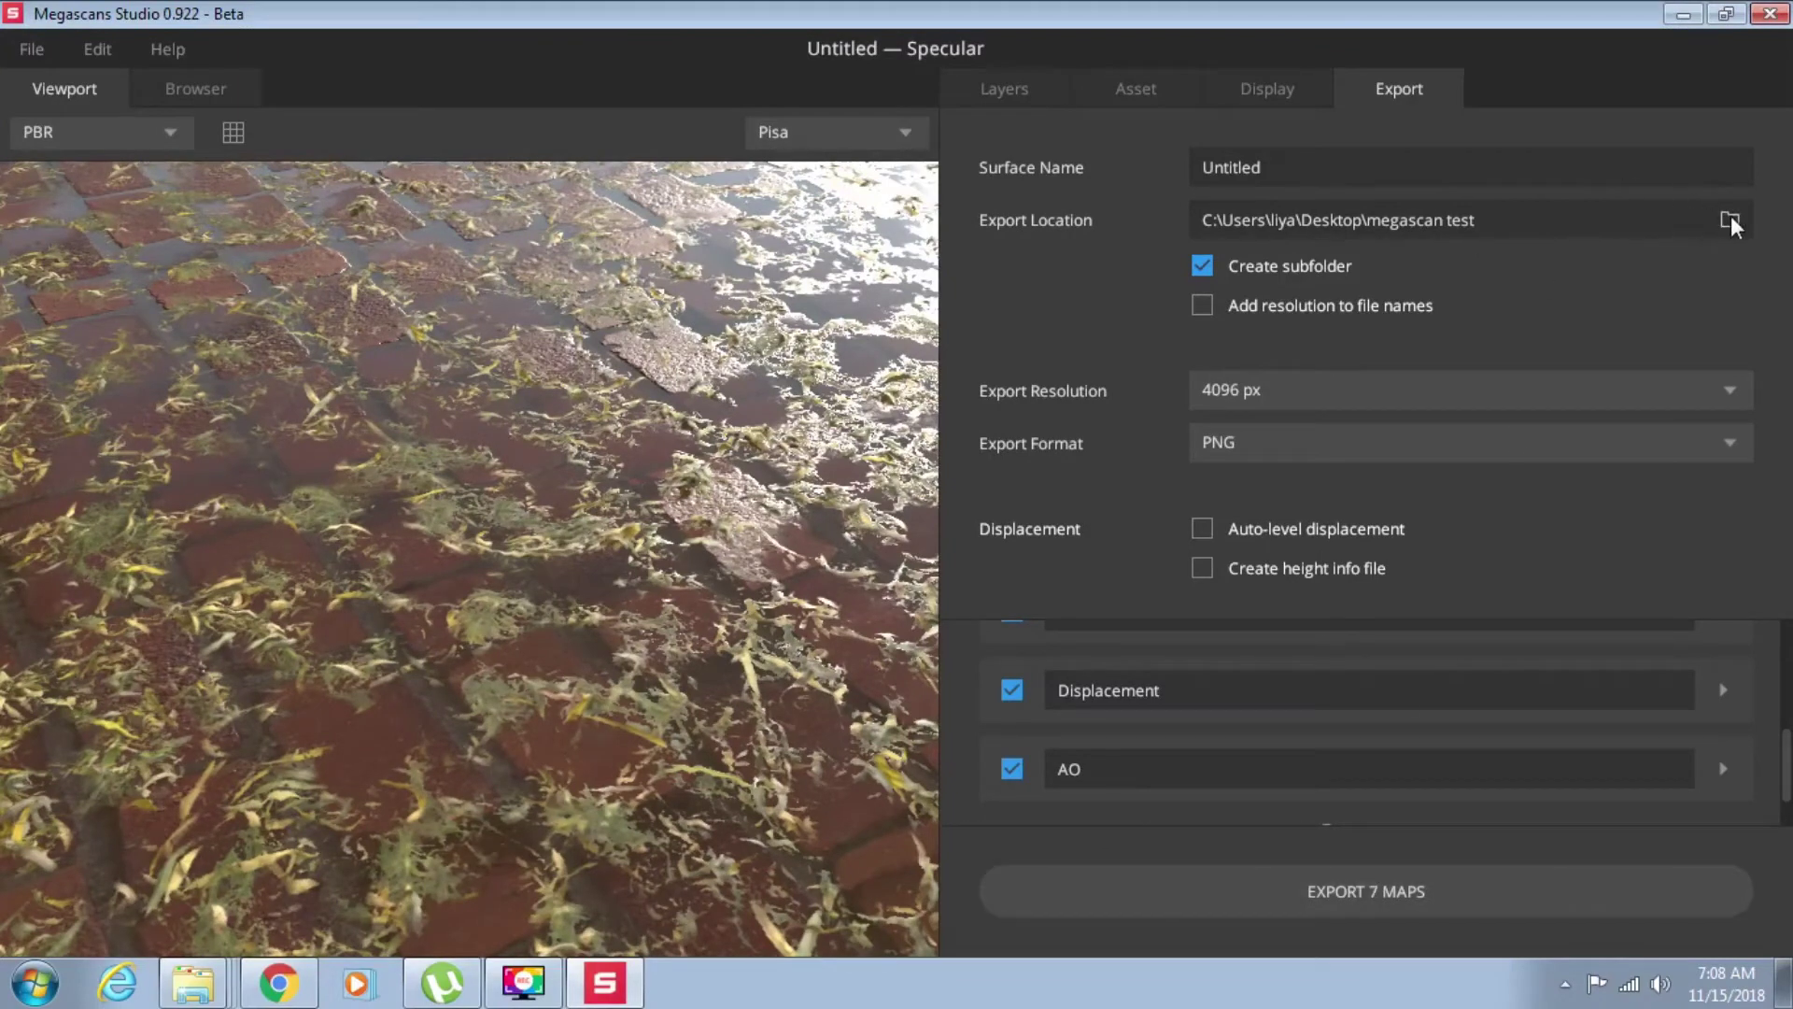
{"action": "double_click", "coordinate": [1311, 172]}
{"action": "type", "text": "test water brick"}
- Export the maps into a new folder named "test water brick" inside the Desktop's megascan test folder
{"action": "left_click", "coordinate": [1730, 220]}
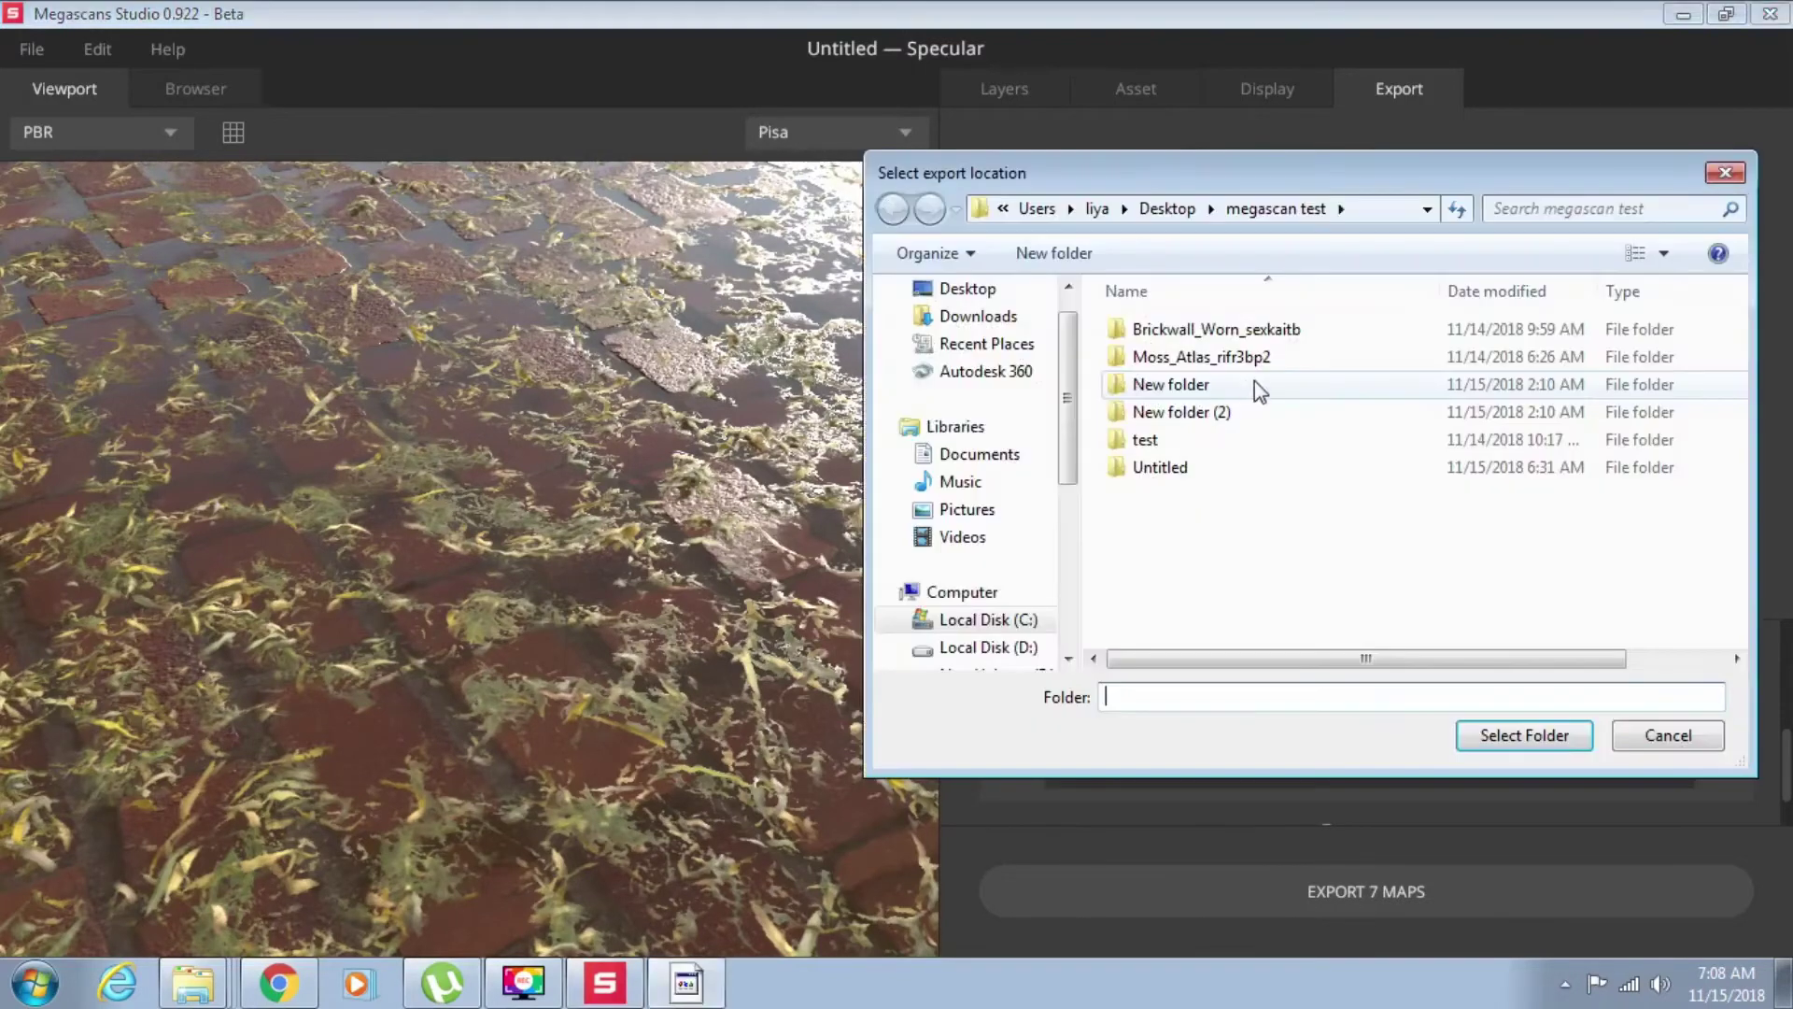
{"action": "left_click", "coordinate": [977, 292]}
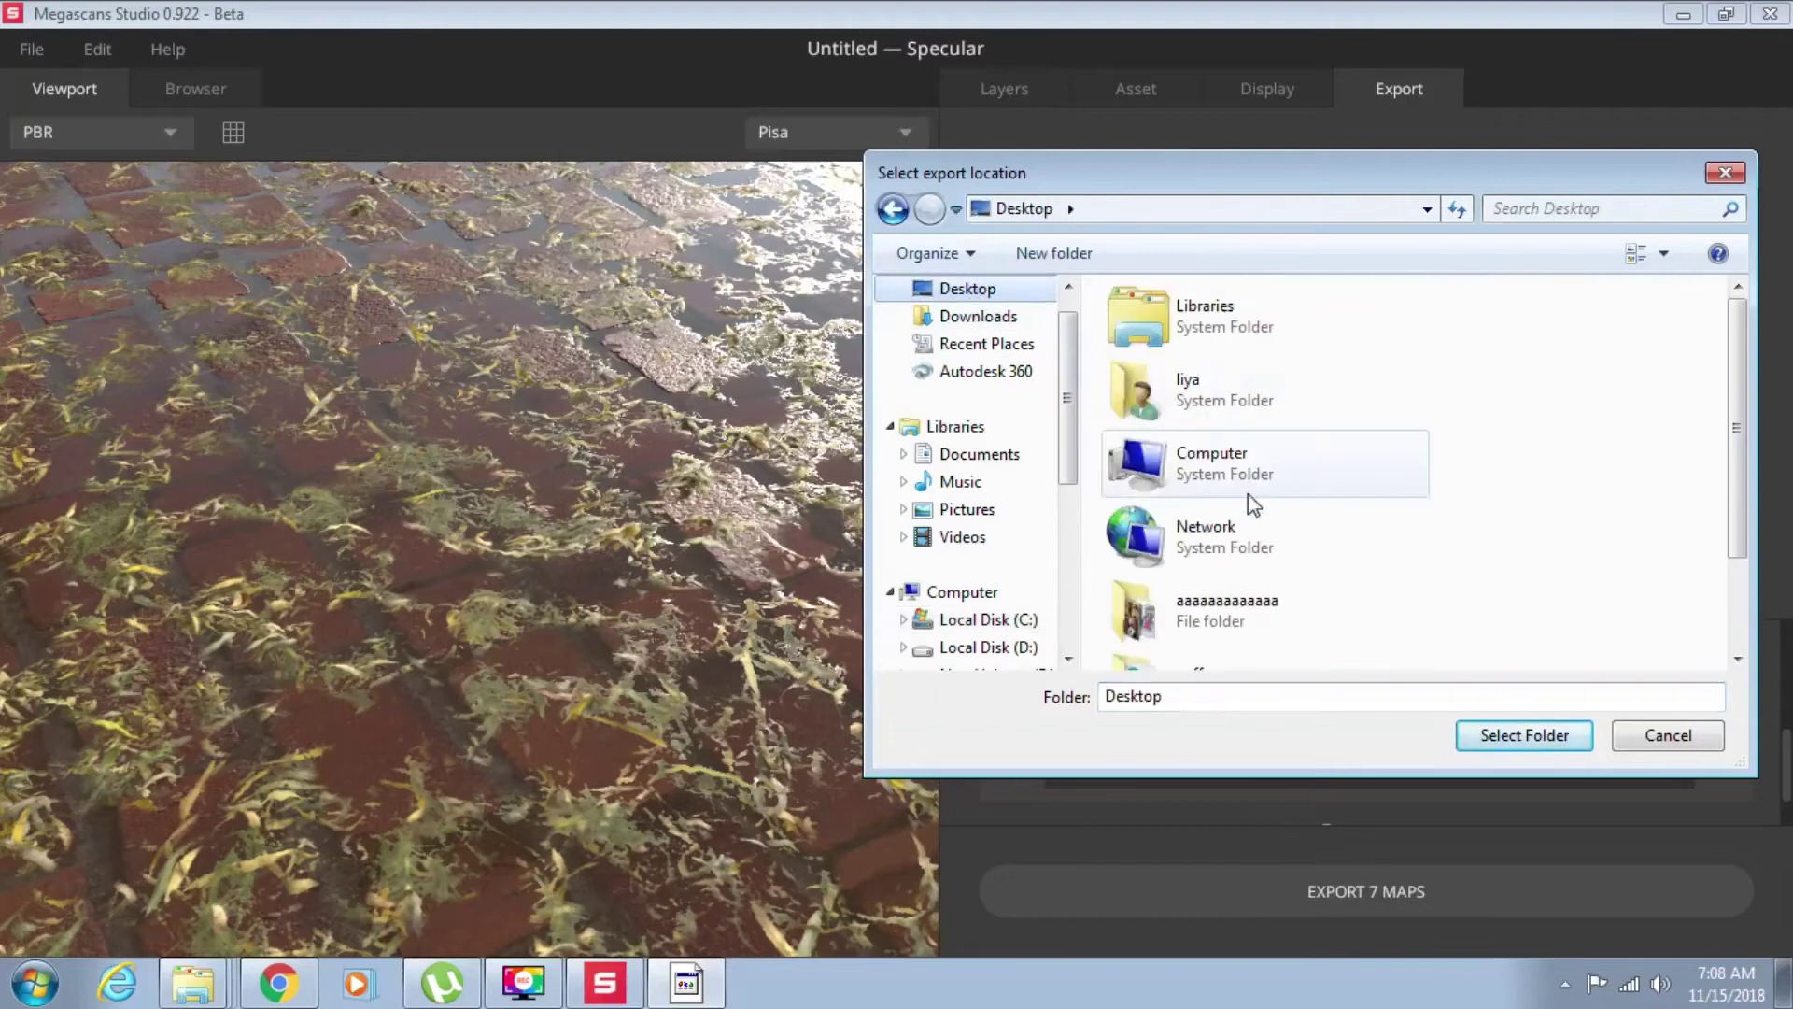
{"action": "left_click", "coordinate": [1265, 592]}
{"action": "scroll", "coordinate": [1259, 600], "scroll_direction": "down", "scroll_amount": 1}
{"action": "double_click", "coordinate": [1242, 655]}
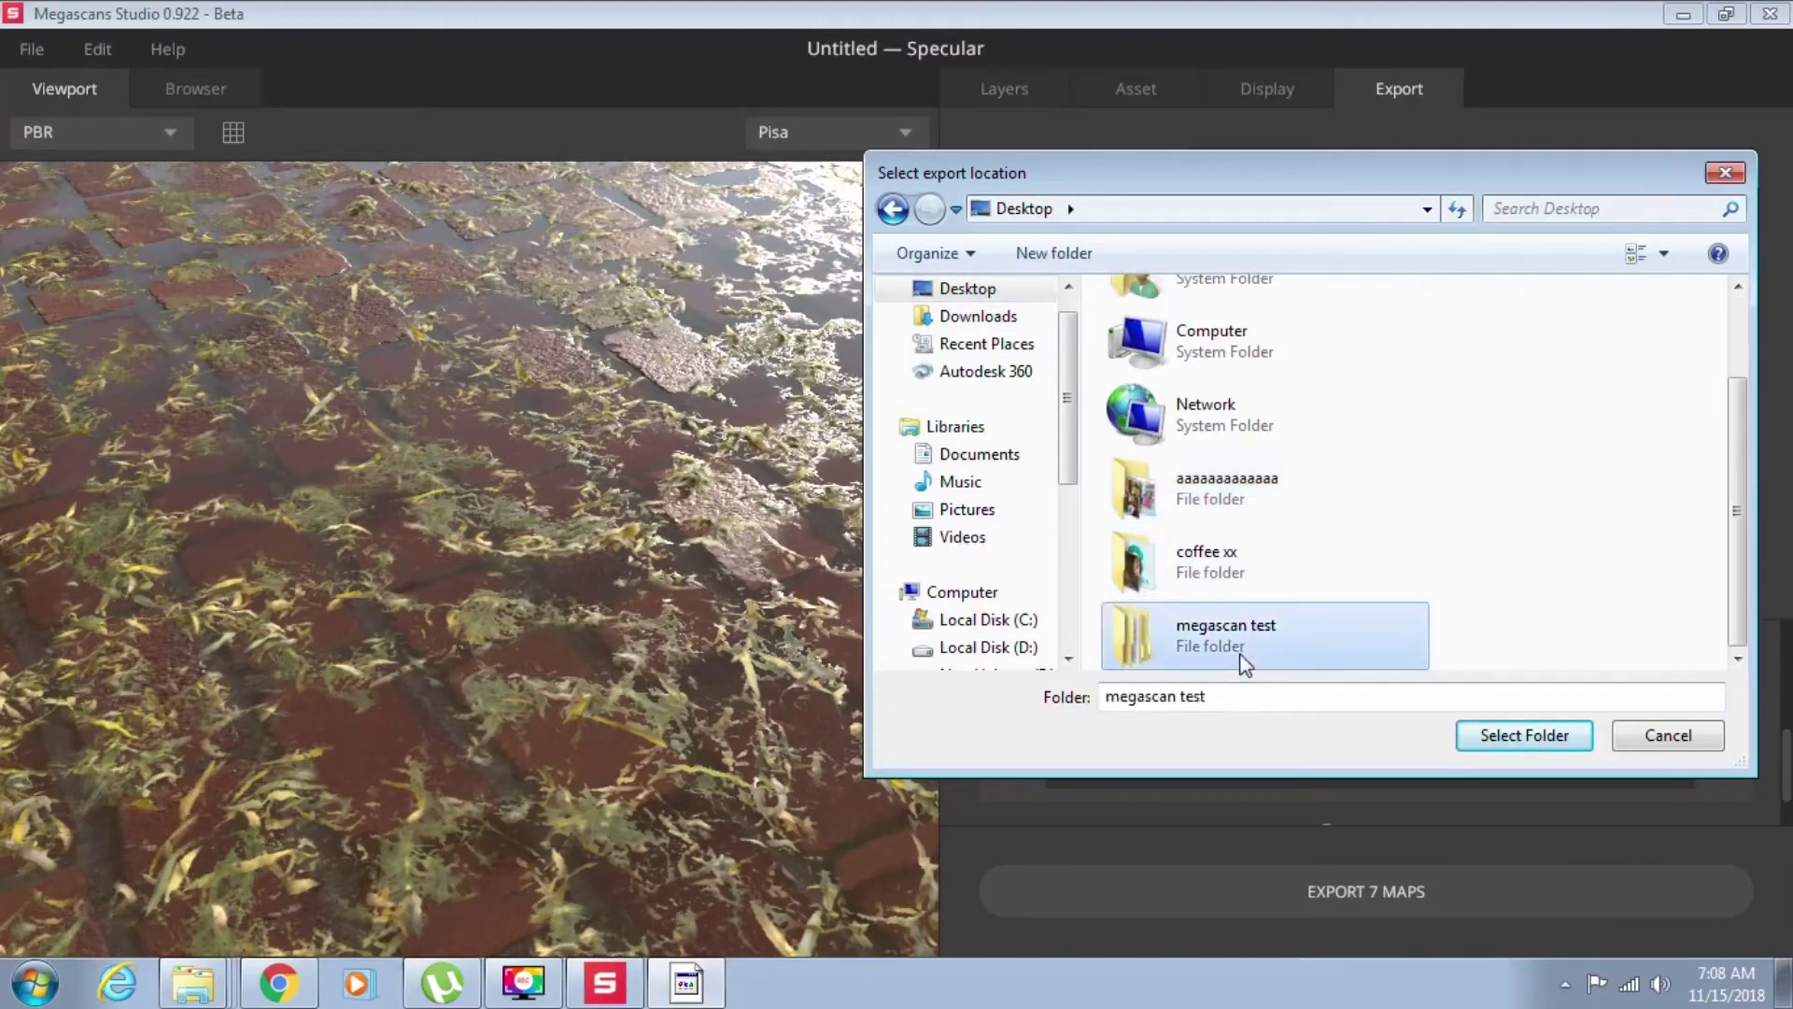
{"action": "left_click", "coordinate": [1063, 253]}
{"action": "type", "text": "t"}
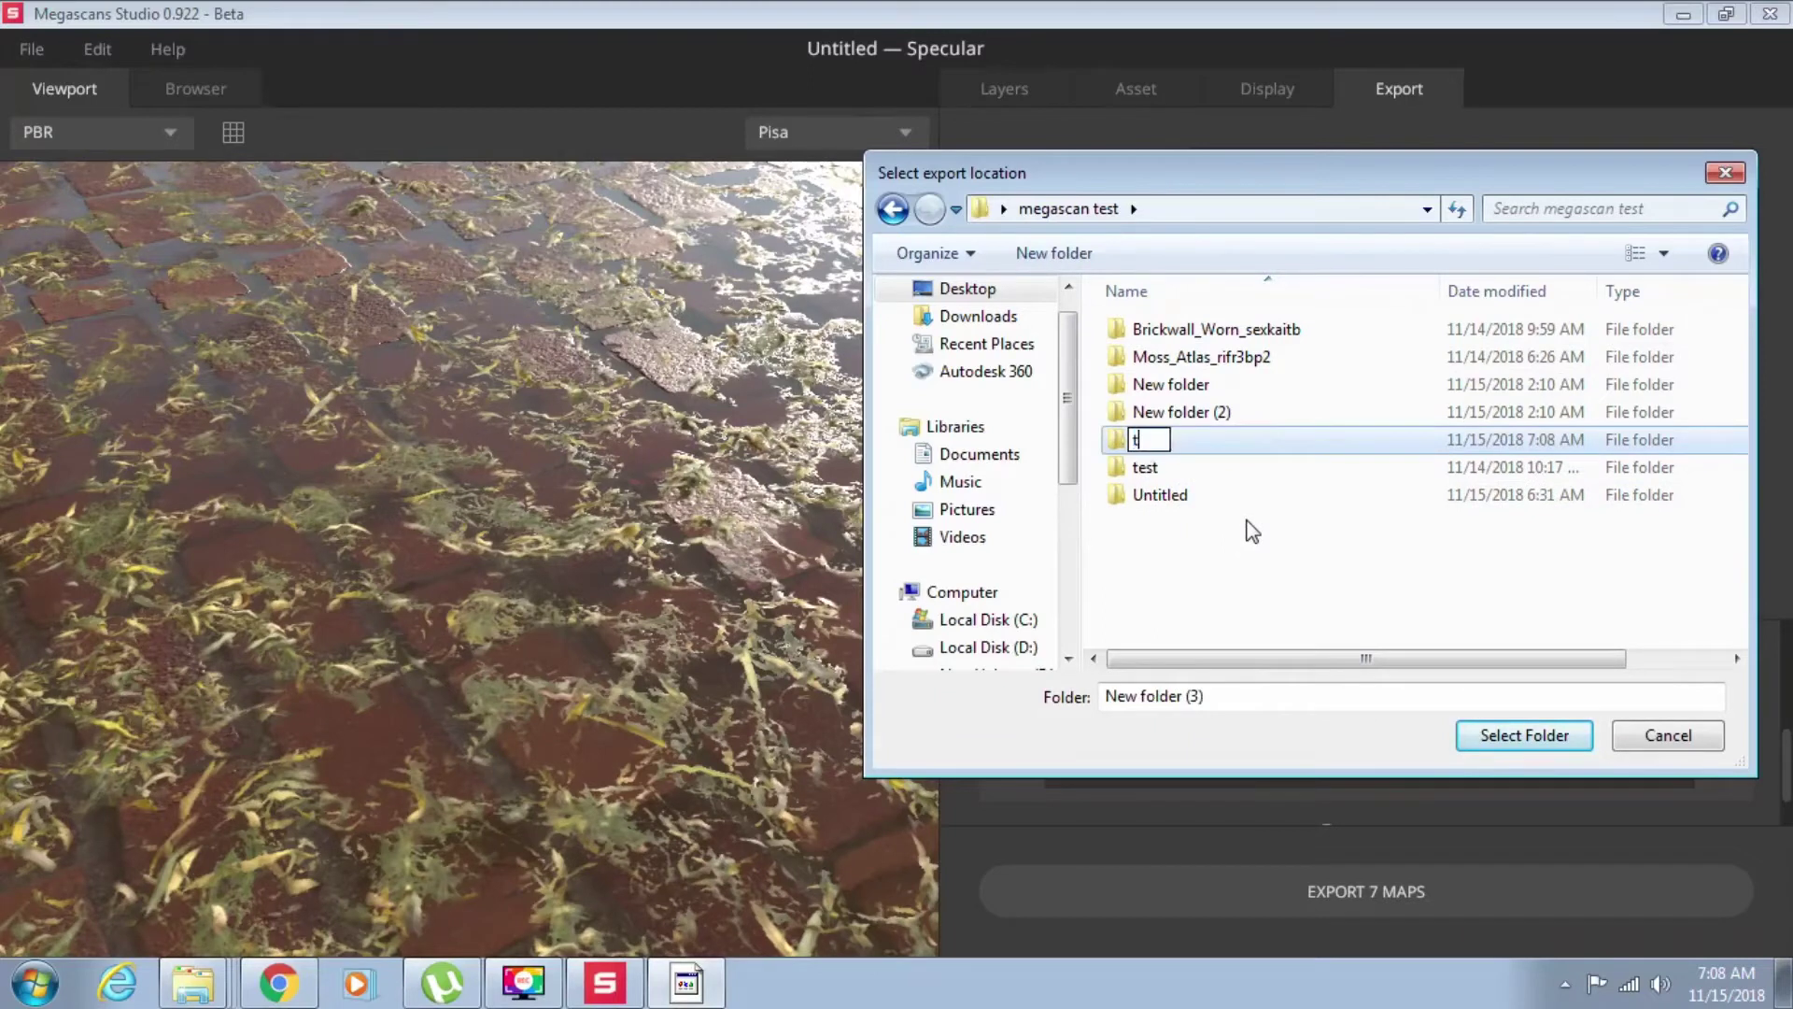
{"action": "type", "text": "est water brick"}
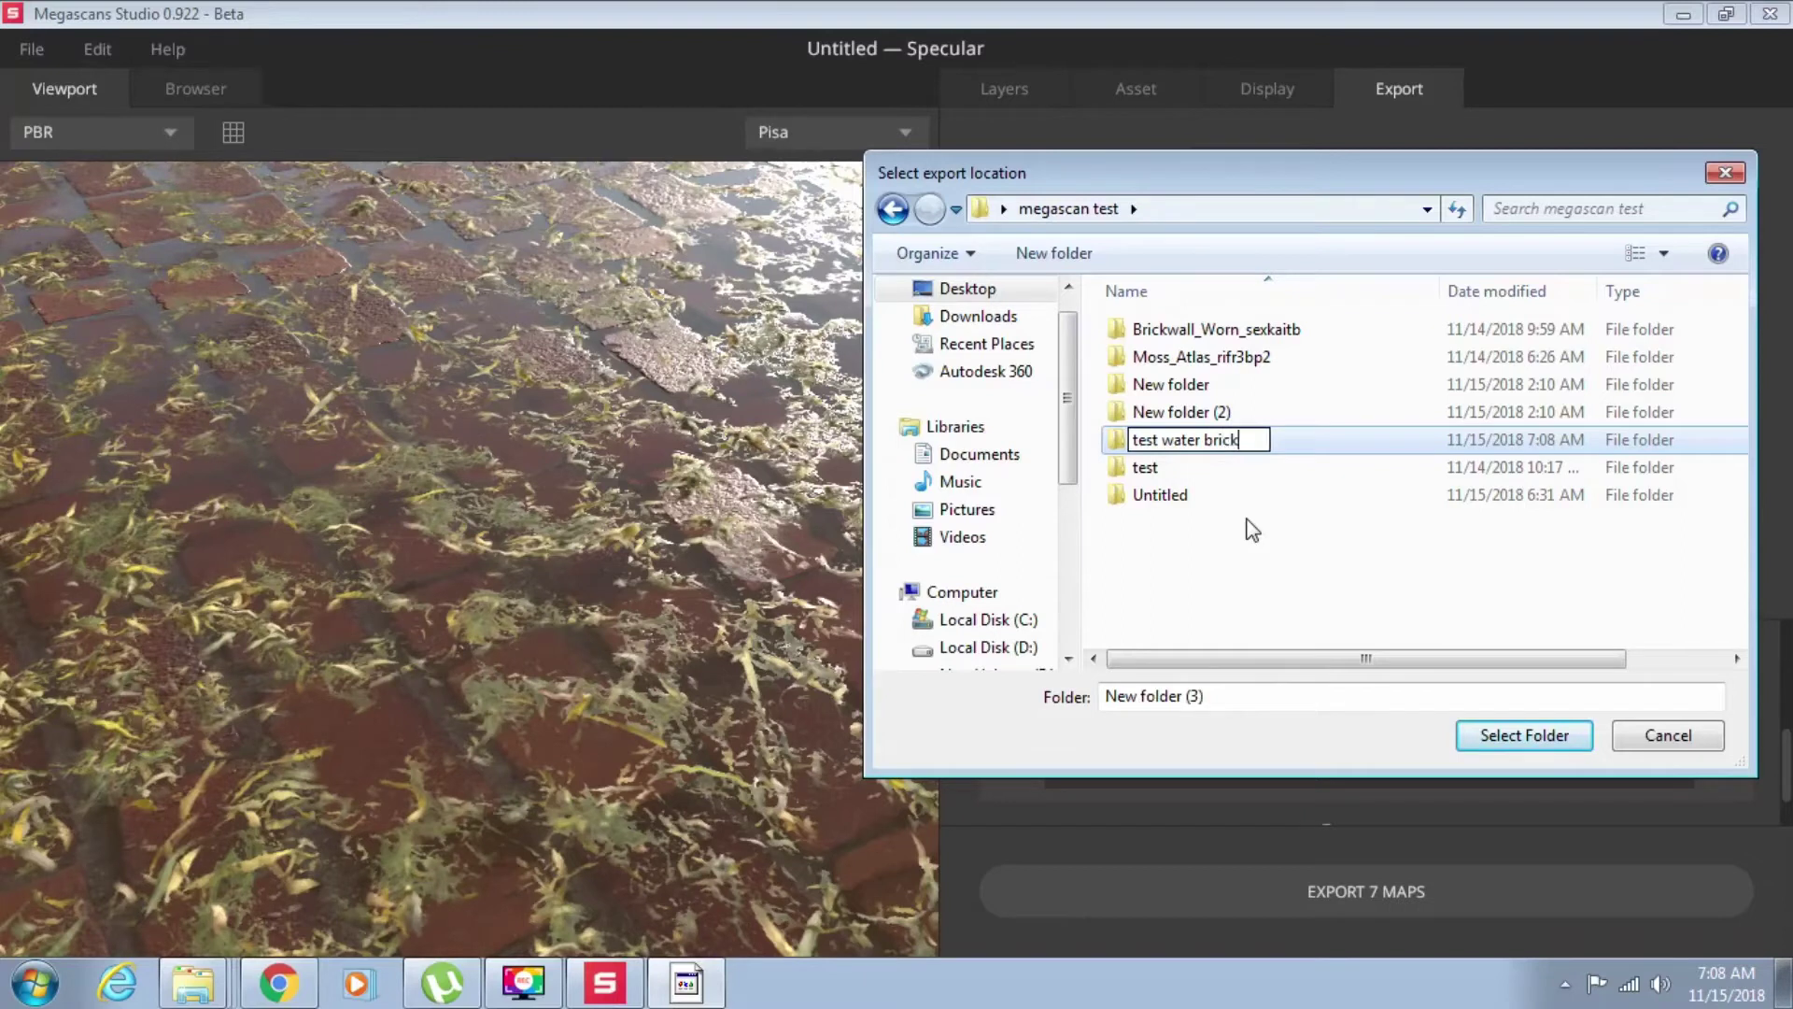
{"action": "key", "text": "Return"}
{"action": "left_click", "coordinate": [1524, 735]}
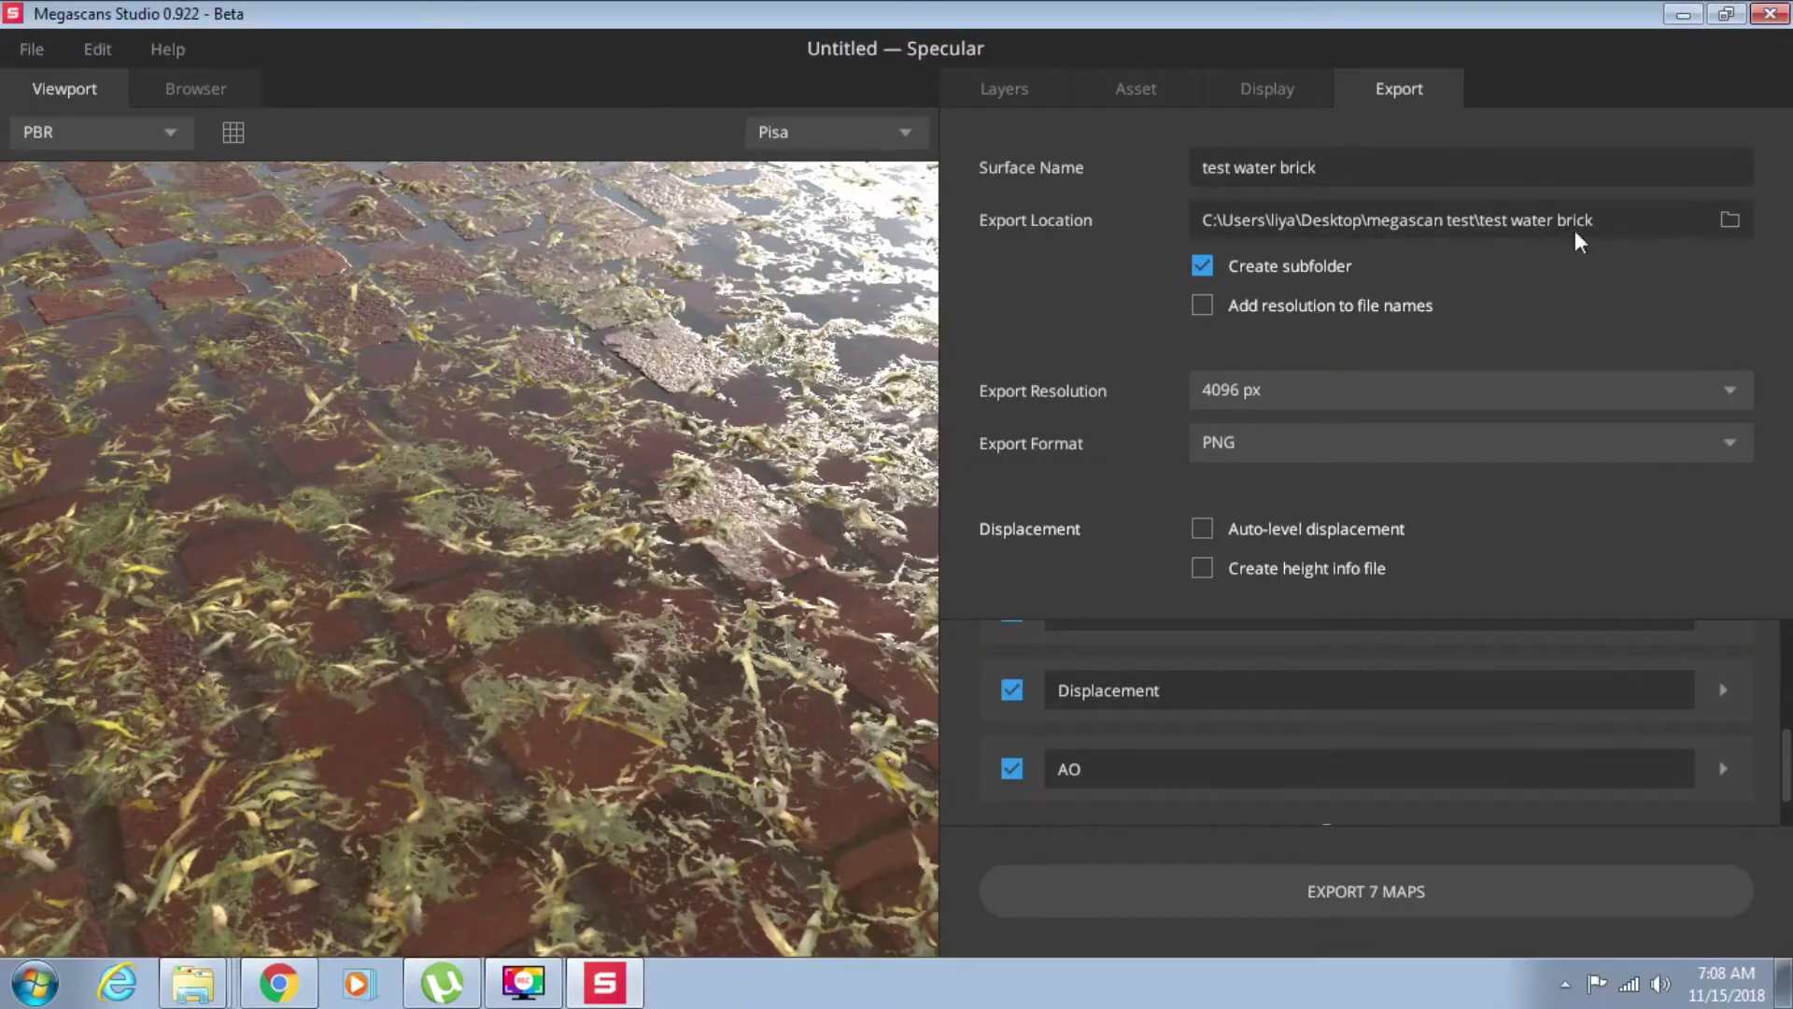
{"action": "left_click", "coordinate": [1421, 899]}
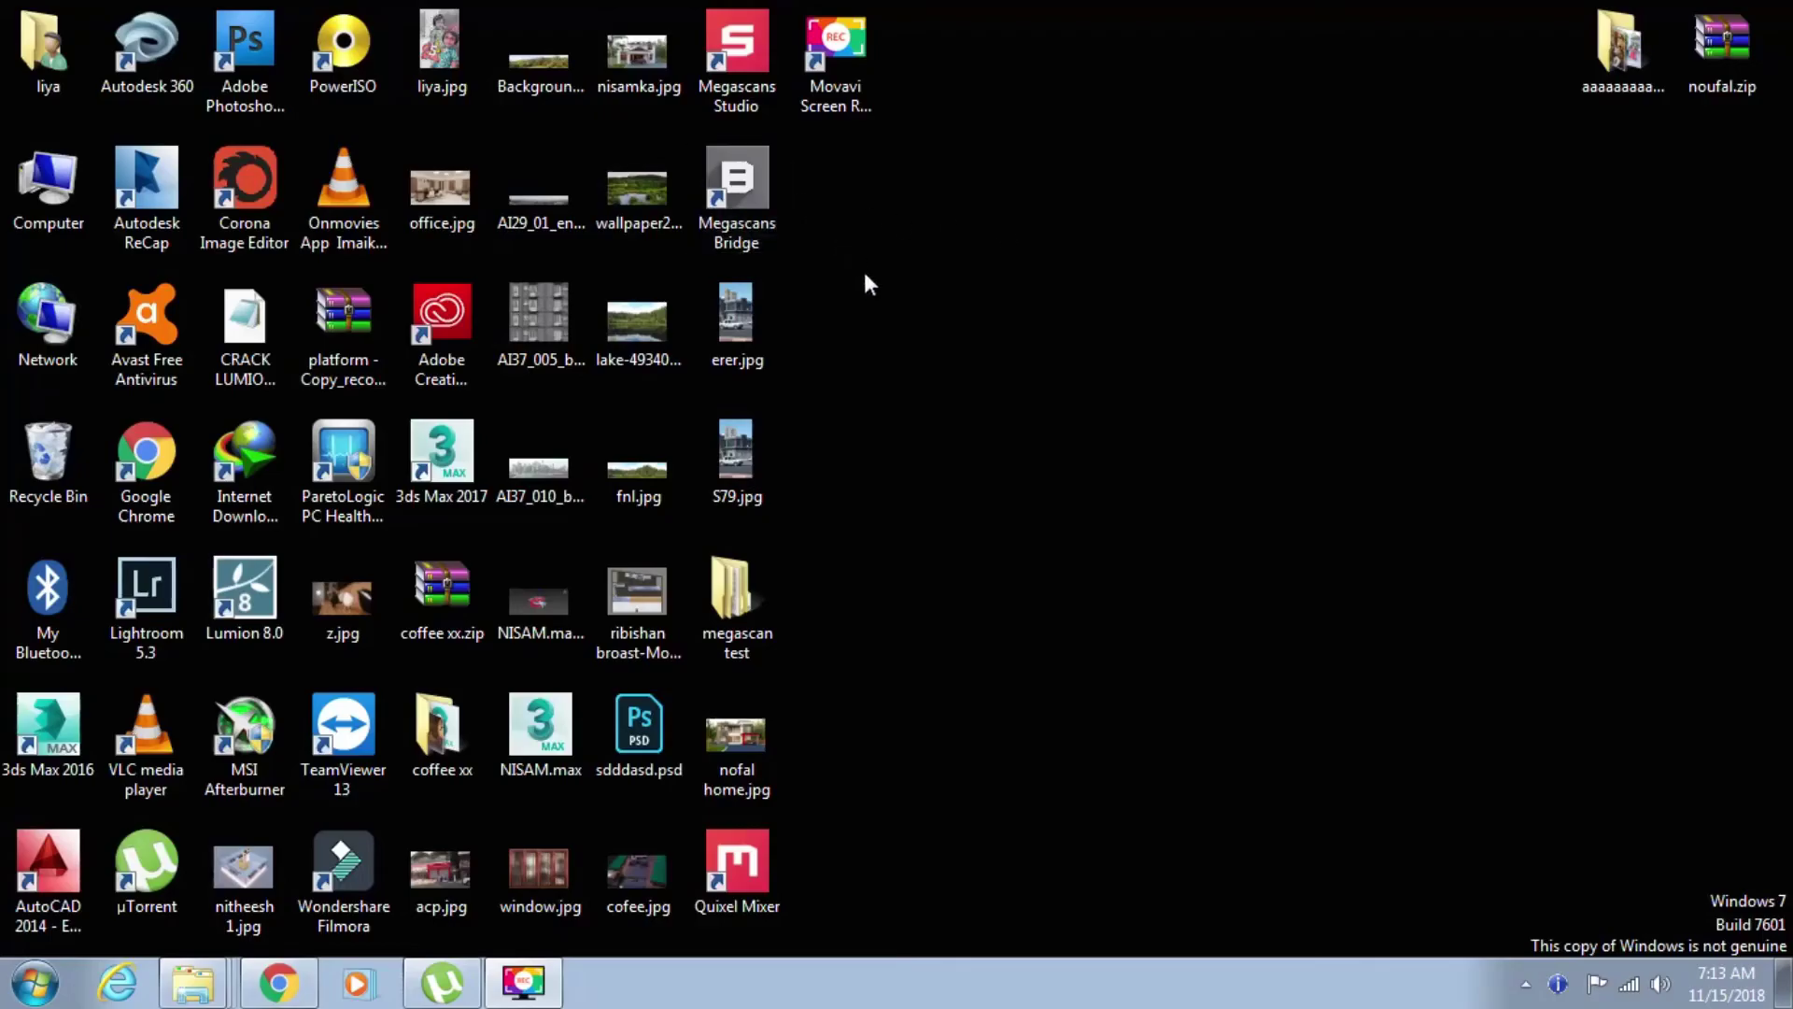
- Open Megascans Bridge from the desktop and dismiss its update notice and the Windows color scheme notification
{"action": "double_click", "coordinate": [768, 234]}
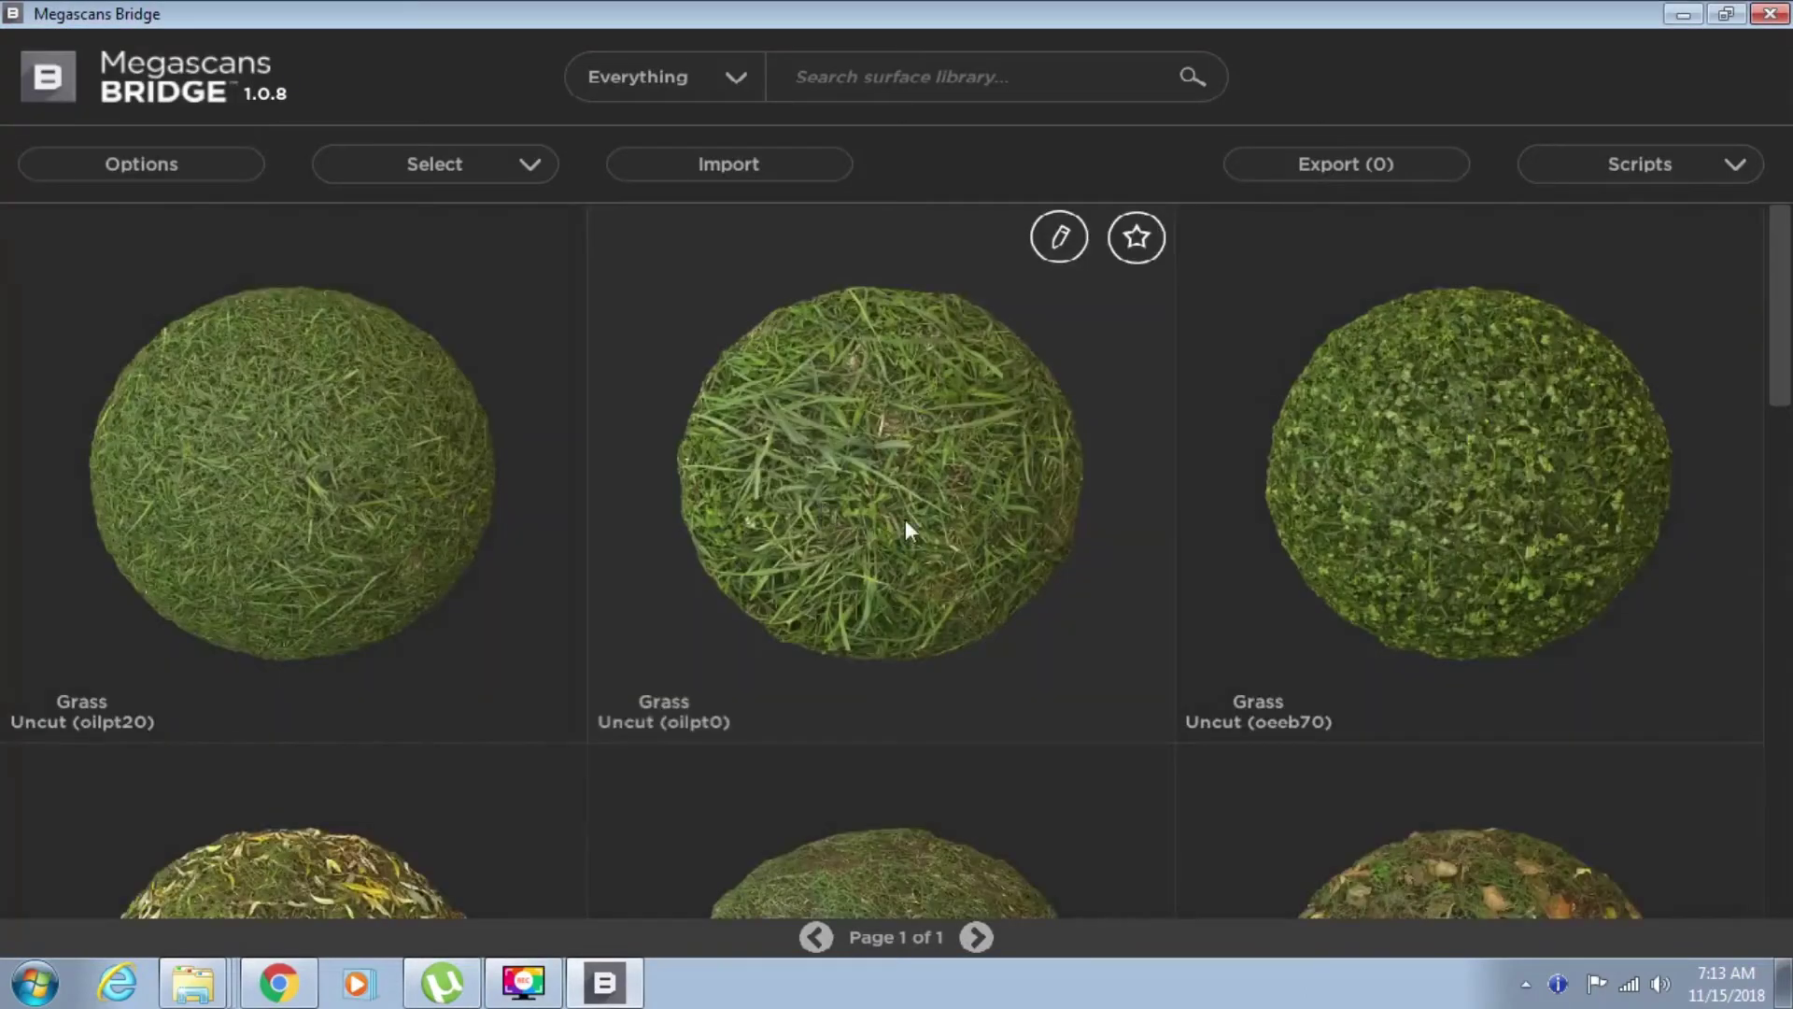
{"action": "scroll", "coordinate": [1353, 470], "scroll_direction": "down", "scroll_amount": 3}
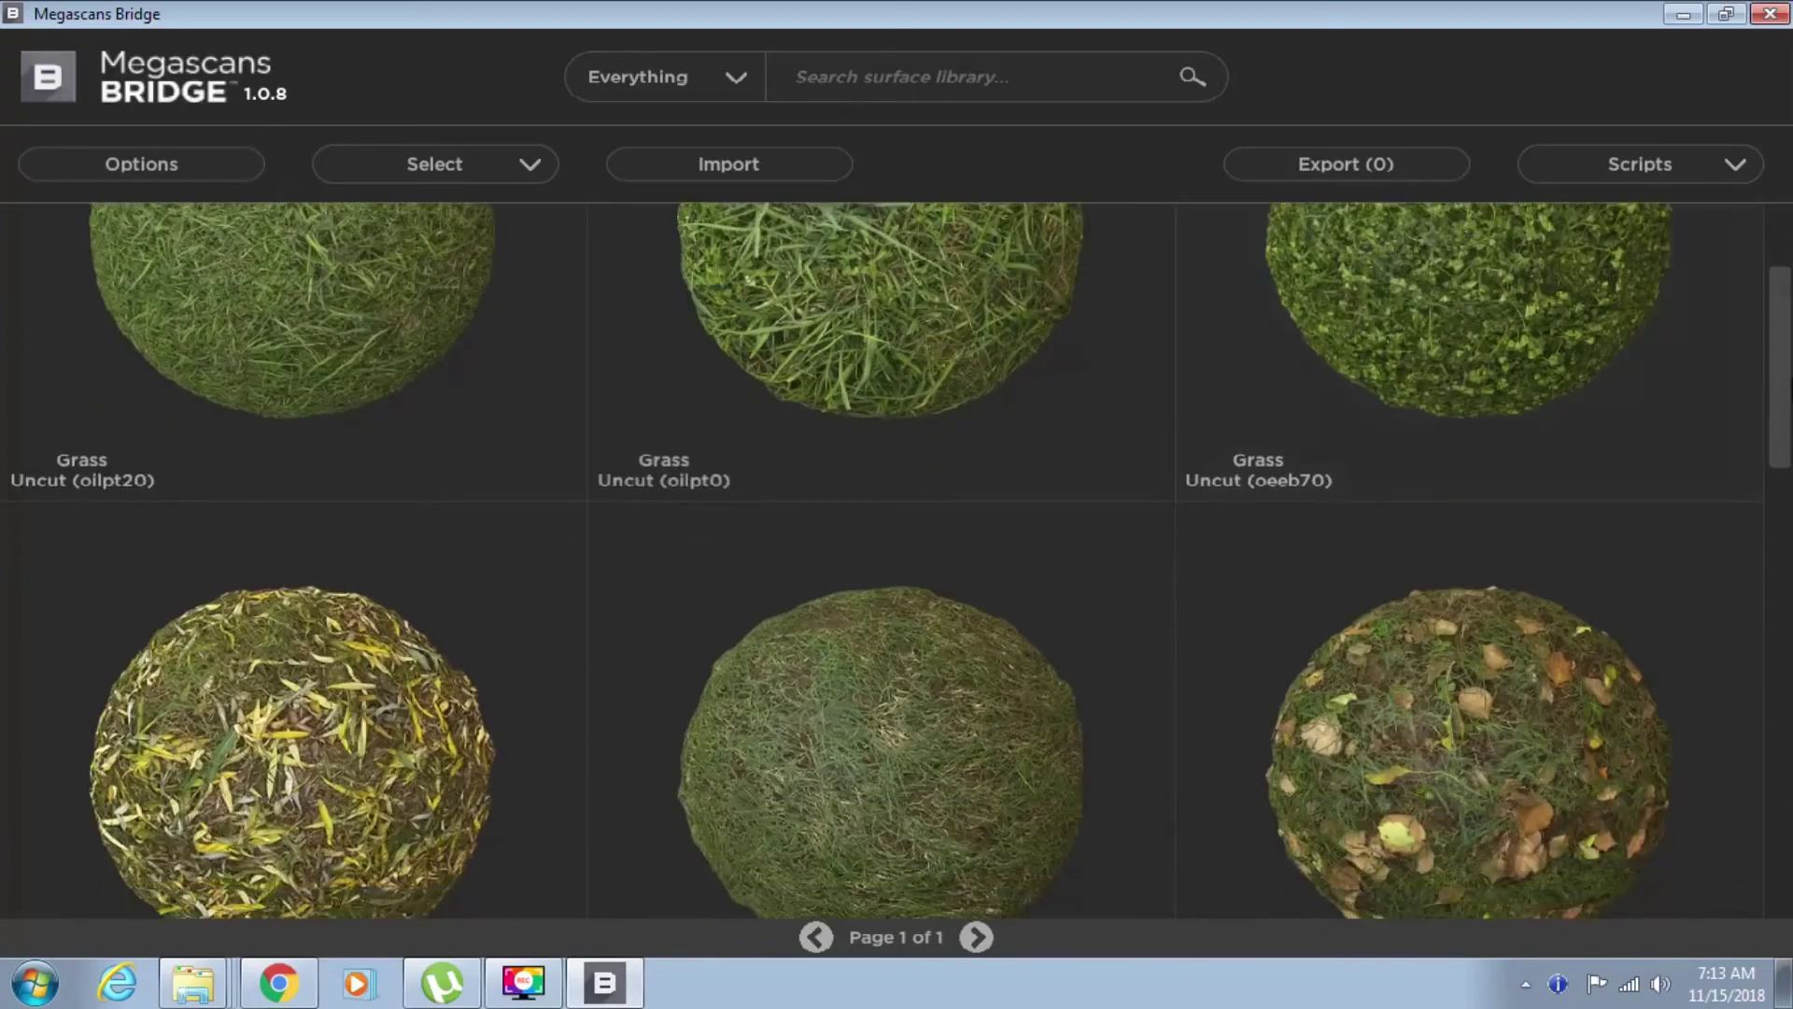
{"action": "left_click_drag", "start_coordinate": [1779, 411], "coordinate": [1742, 413]}
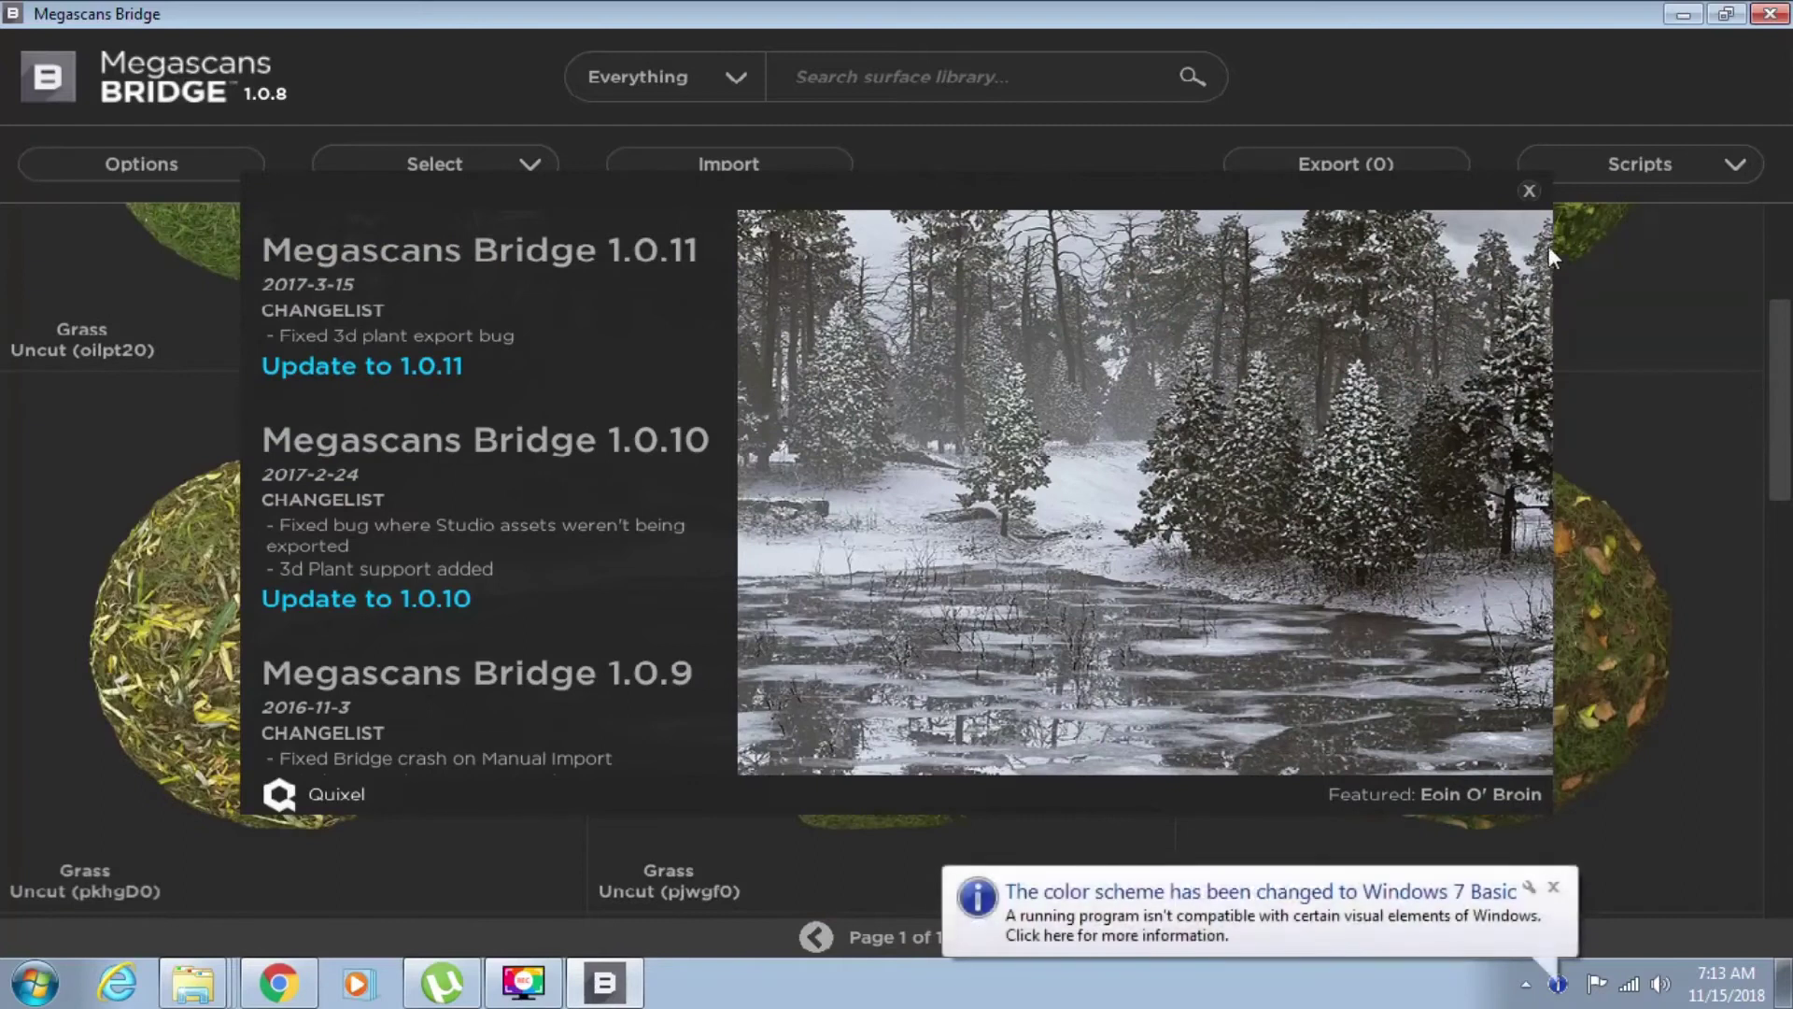
{"action": "left_click", "coordinate": [1530, 192]}
{"action": "left_click", "coordinate": [1553, 885]}
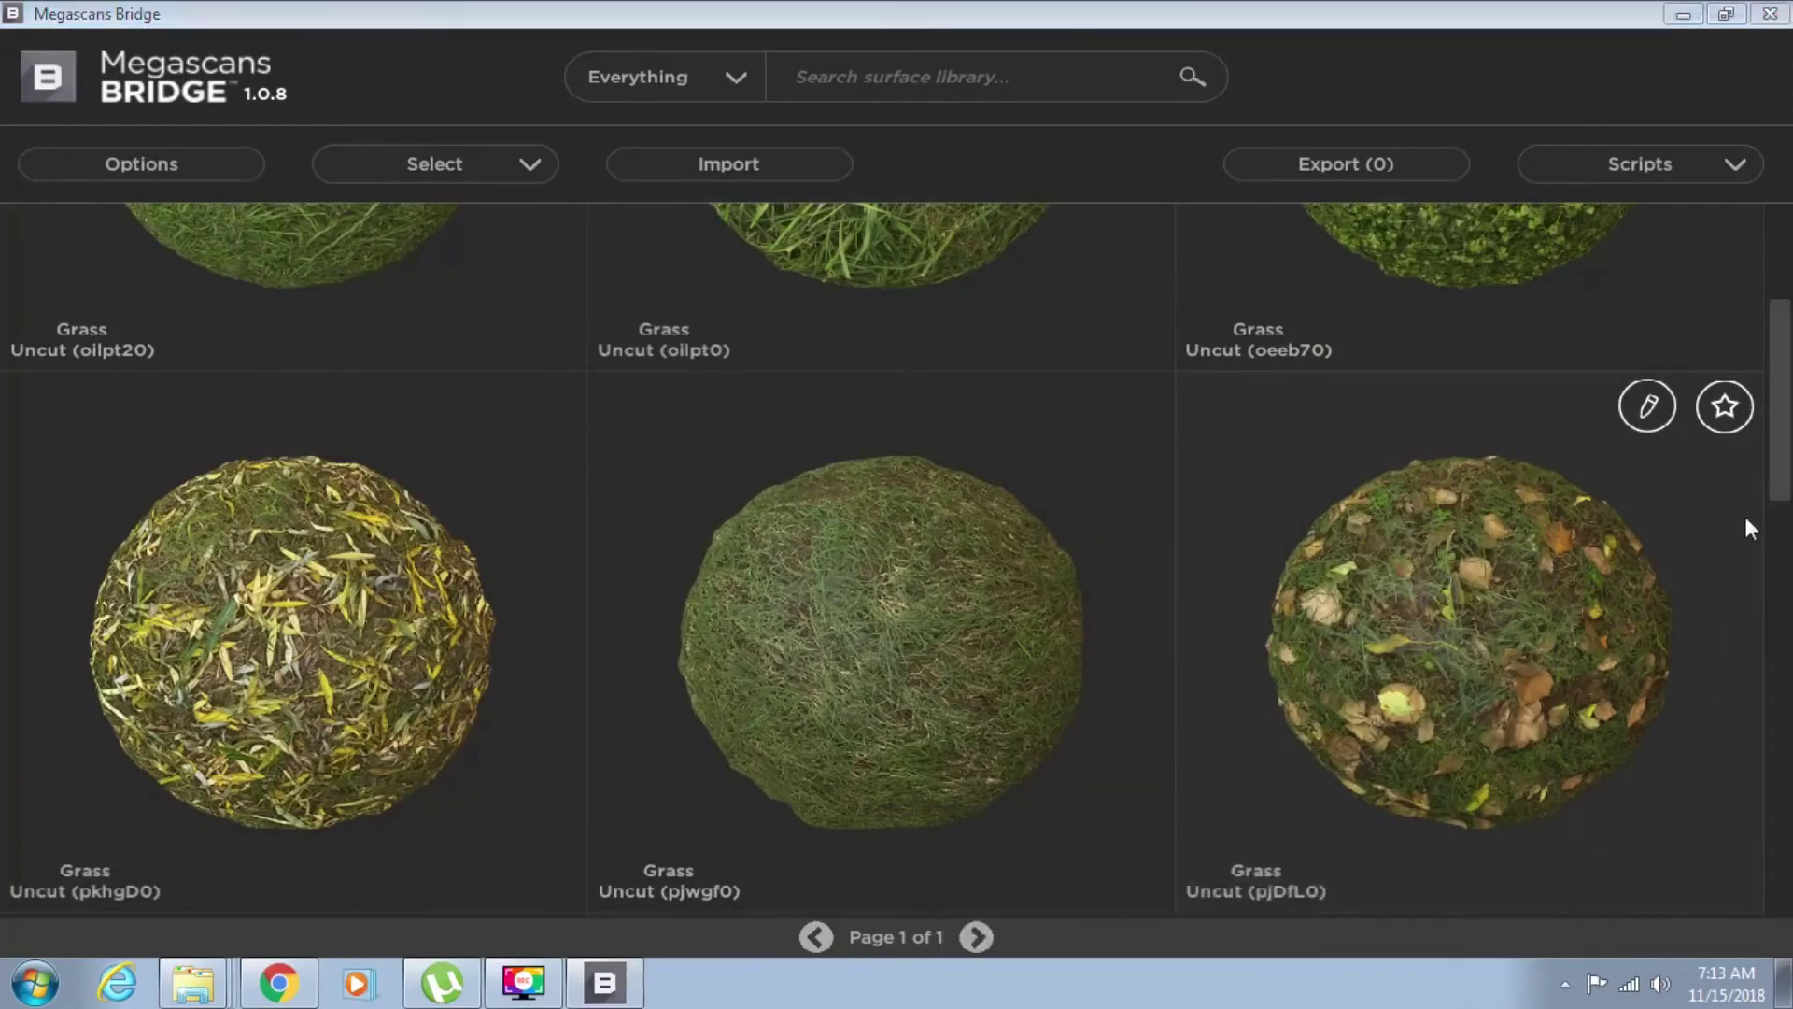
{"action": "left_click_drag", "start_coordinate": [1772, 486], "coordinate": [1775, 347]}
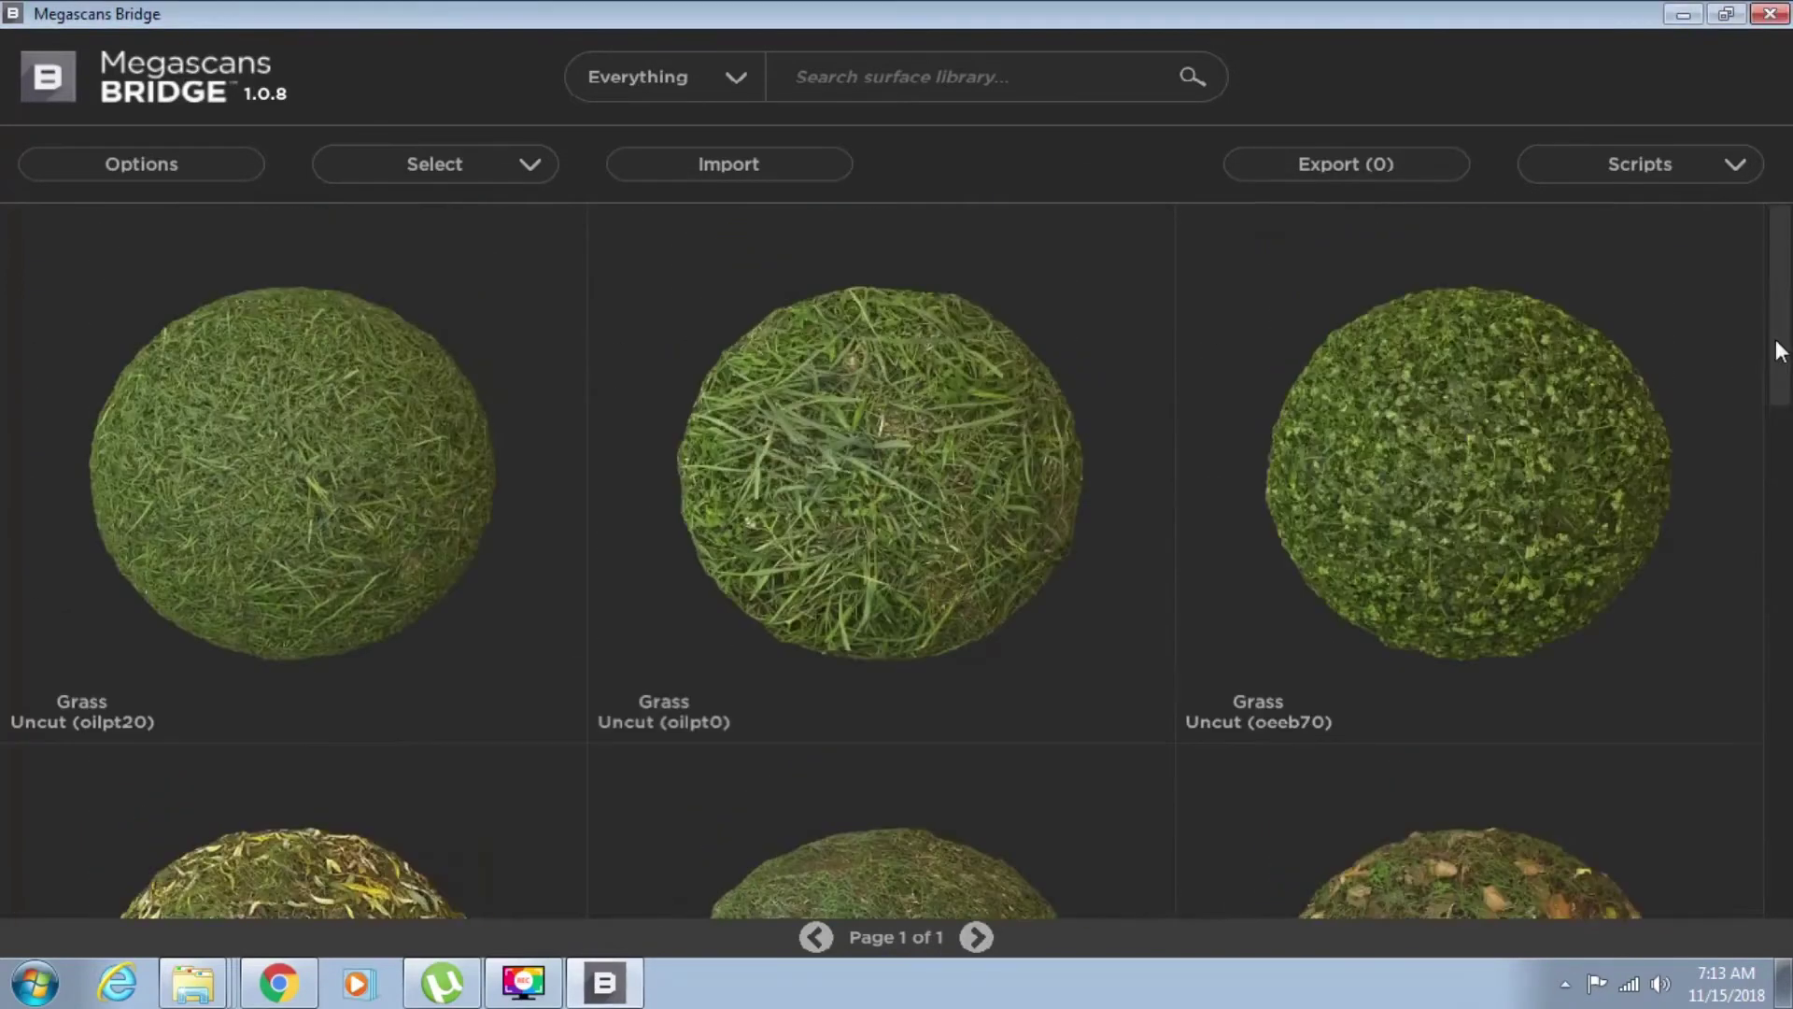
- Start a custom asset import in the Surface category named "test water brick" with a scan area of 2 x 2 m
{"action": "left_click", "coordinate": [721, 167]}
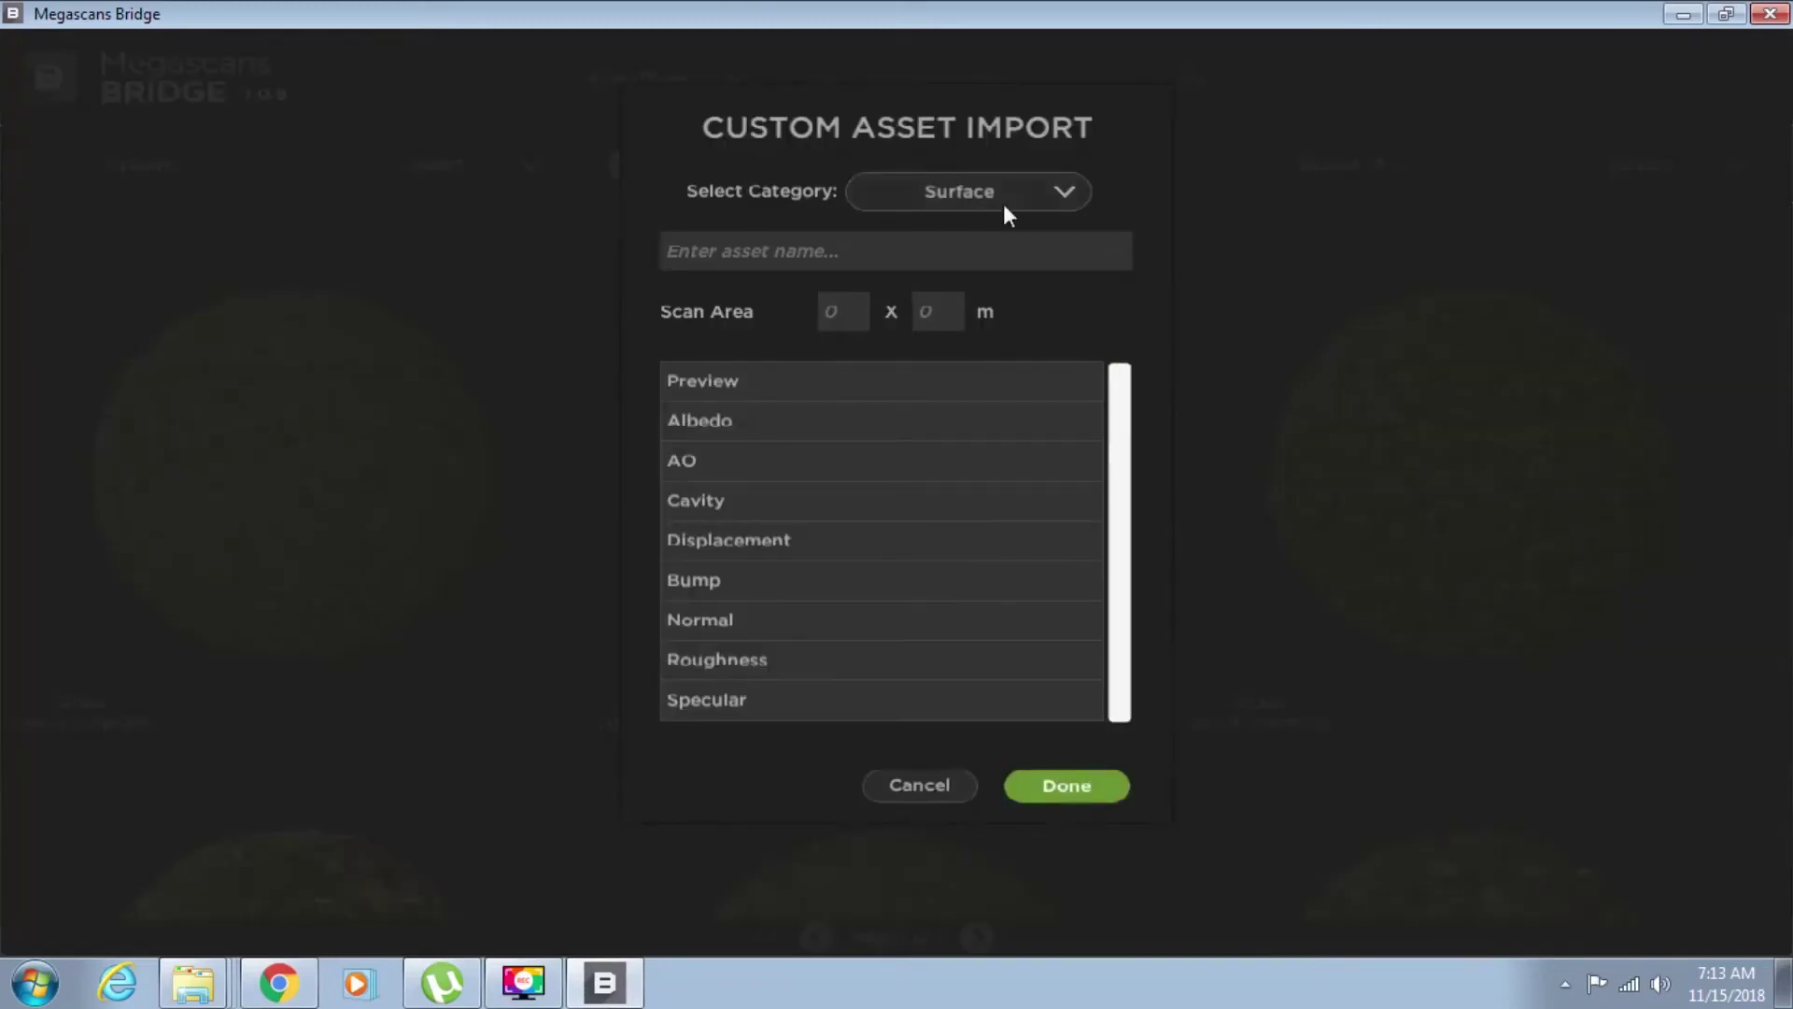
{"action": "left_click", "coordinate": [1027, 189]}
{"action": "left_click", "coordinate": [1027, 188]}
{"action": "left_click", "coordinate": [795, 271]}
{"action": "type", "text": "tes"}
{"action": "type", "text": "t "}
{"action": "type", "text": "q"}
{"action": "key", "text": "BackSpace"}
{"action": "type", "text": "wat"}
{"action": "type", "text": "2"}
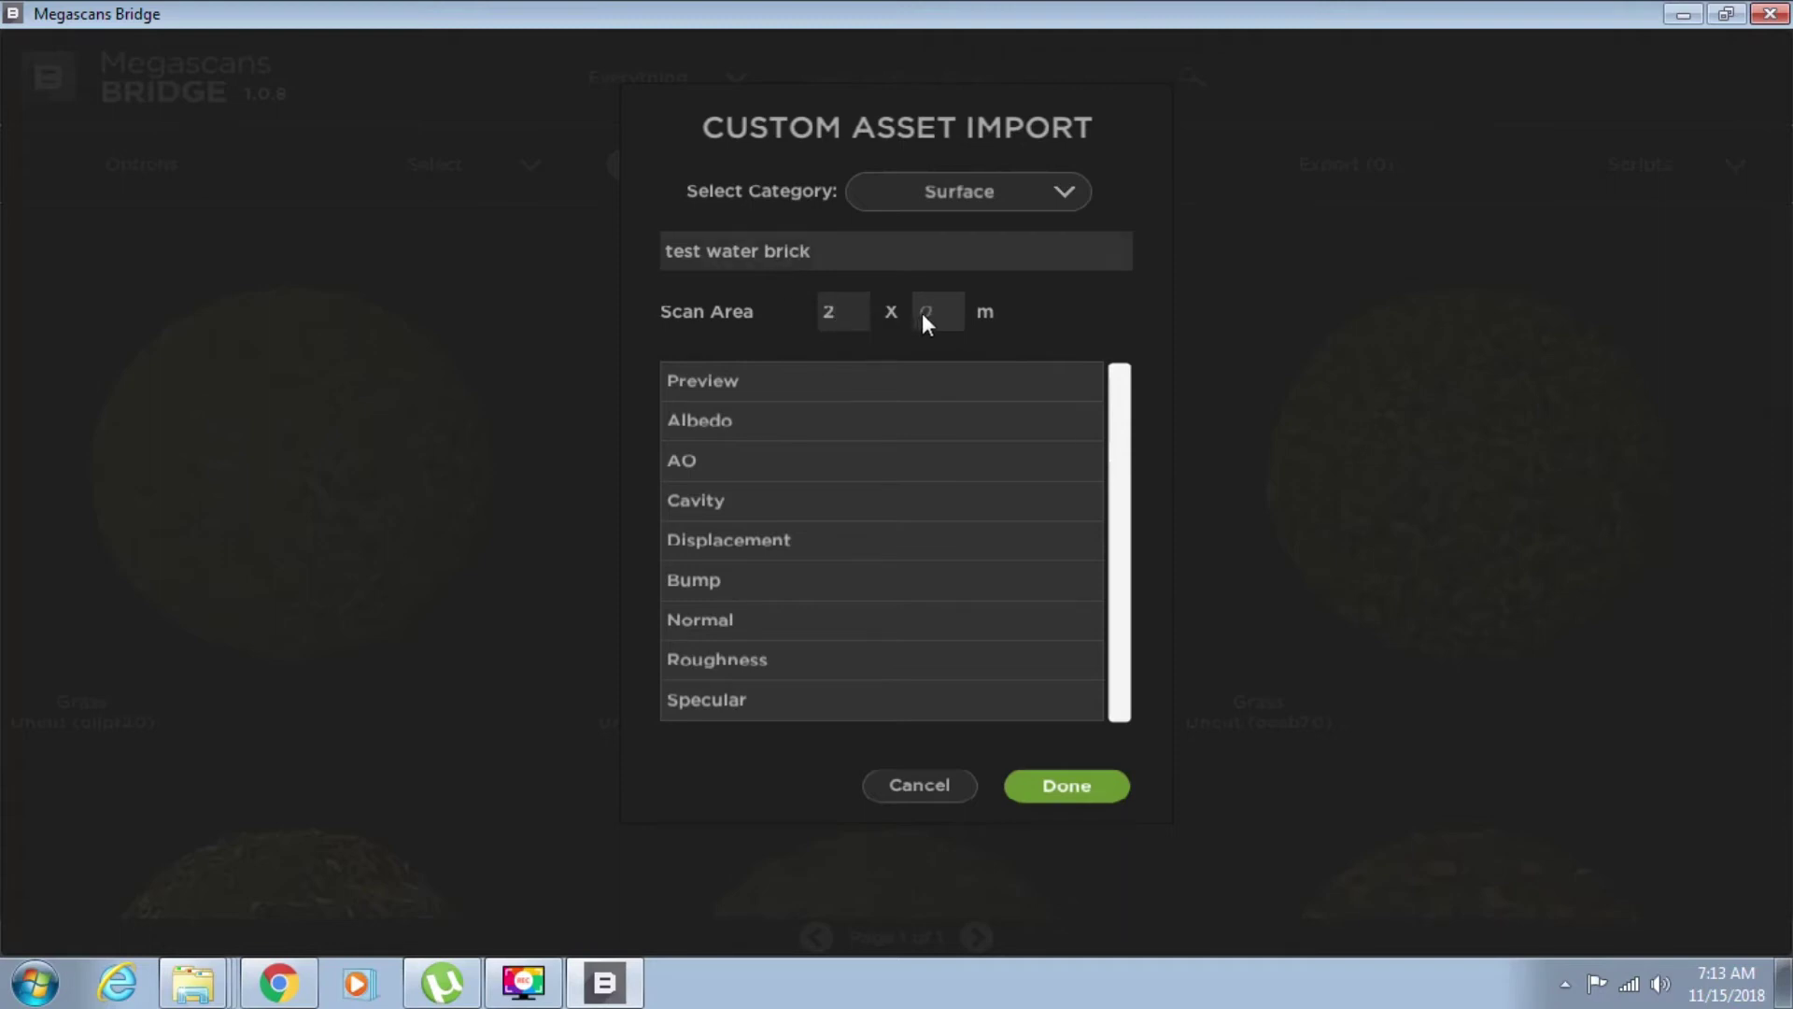
{"action": "type", "text": "2"}
- Assign test water brick_Albedo.png from the exported test water brick folder as the asset's Preview image
{"action": "left_click", "coordinate": [789, 396]}
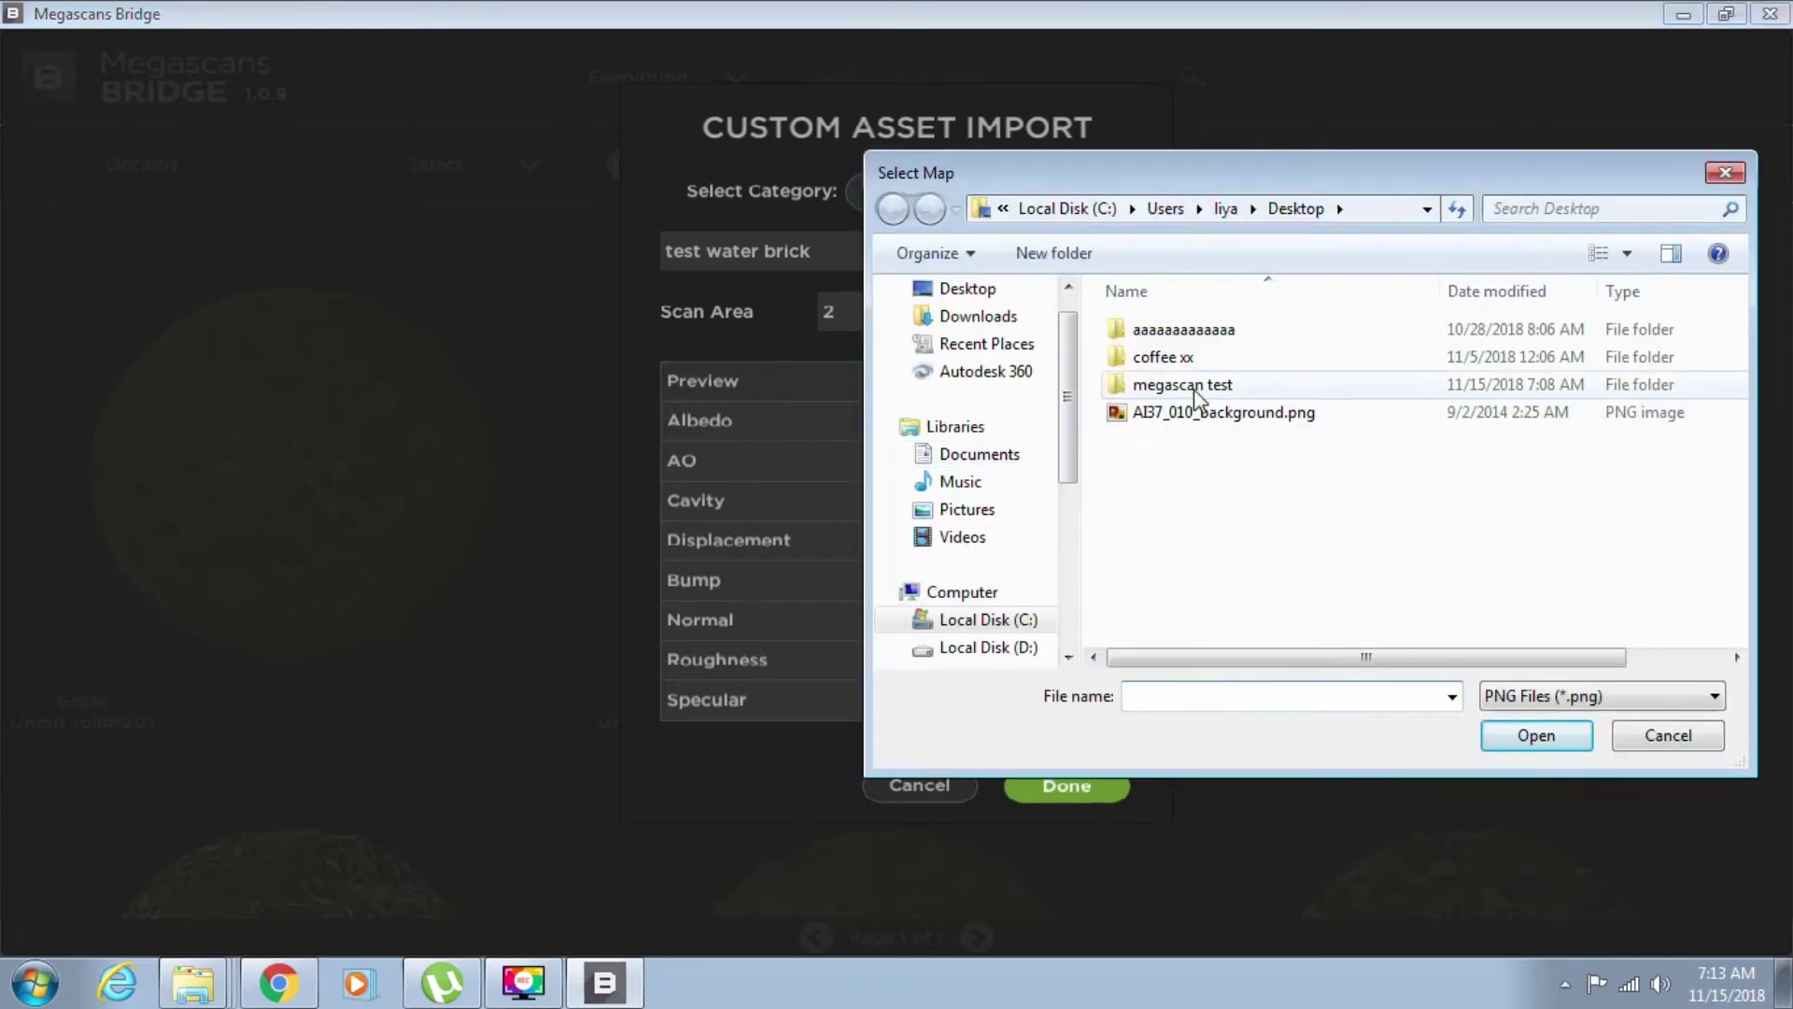
{"action": "double_click", "coordinate": [1193, 388]}
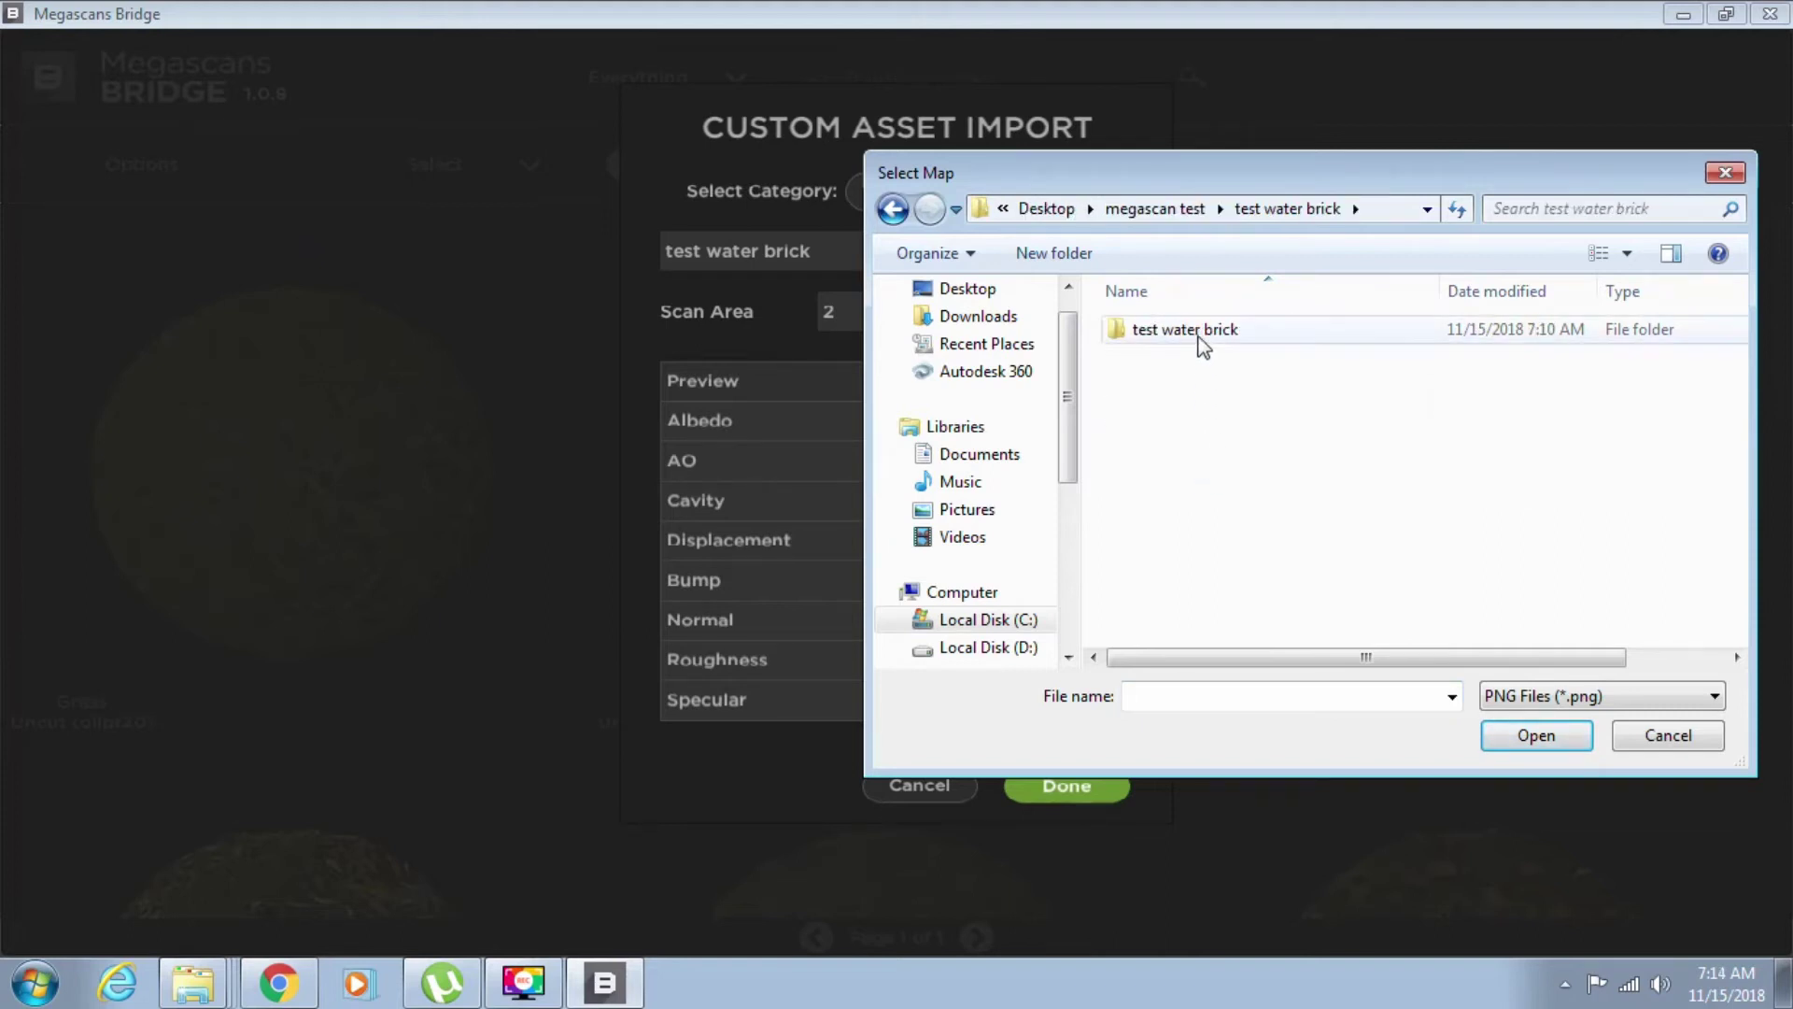
{"action": "double_click", "coordinate": [1204, 332]}
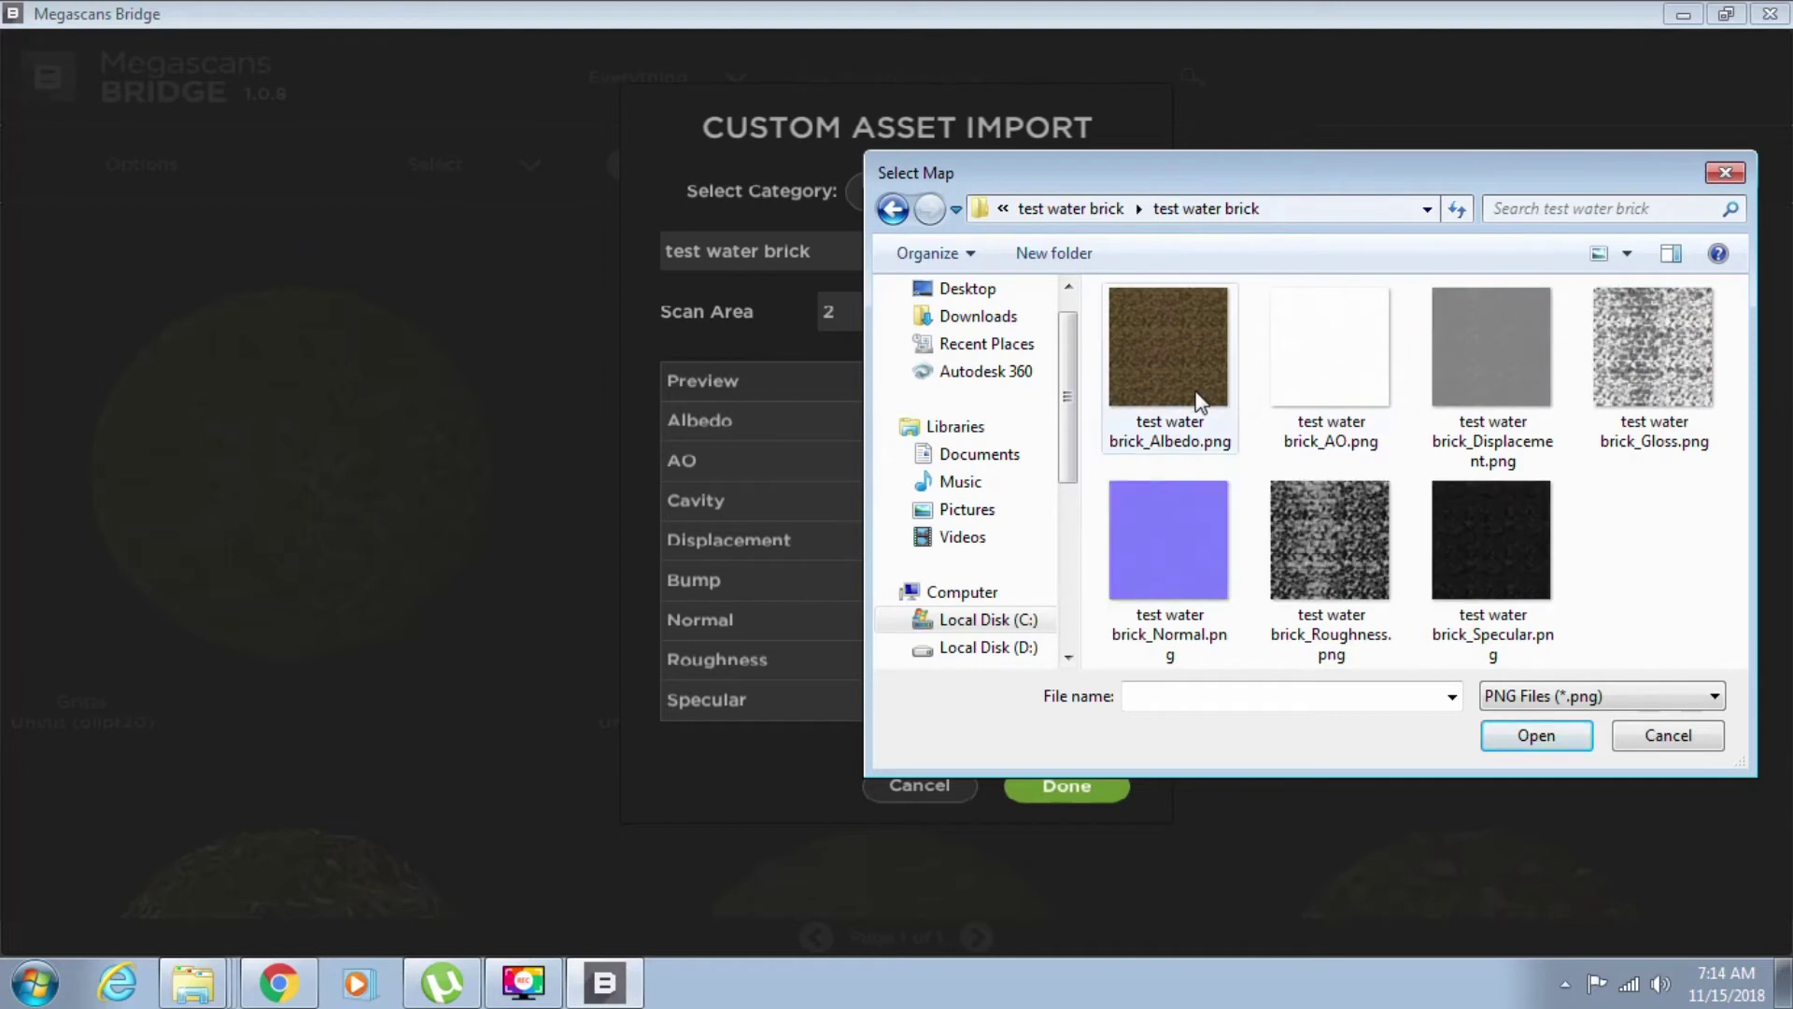
{"action": "left_click", "coordinate": [1166, 411]}
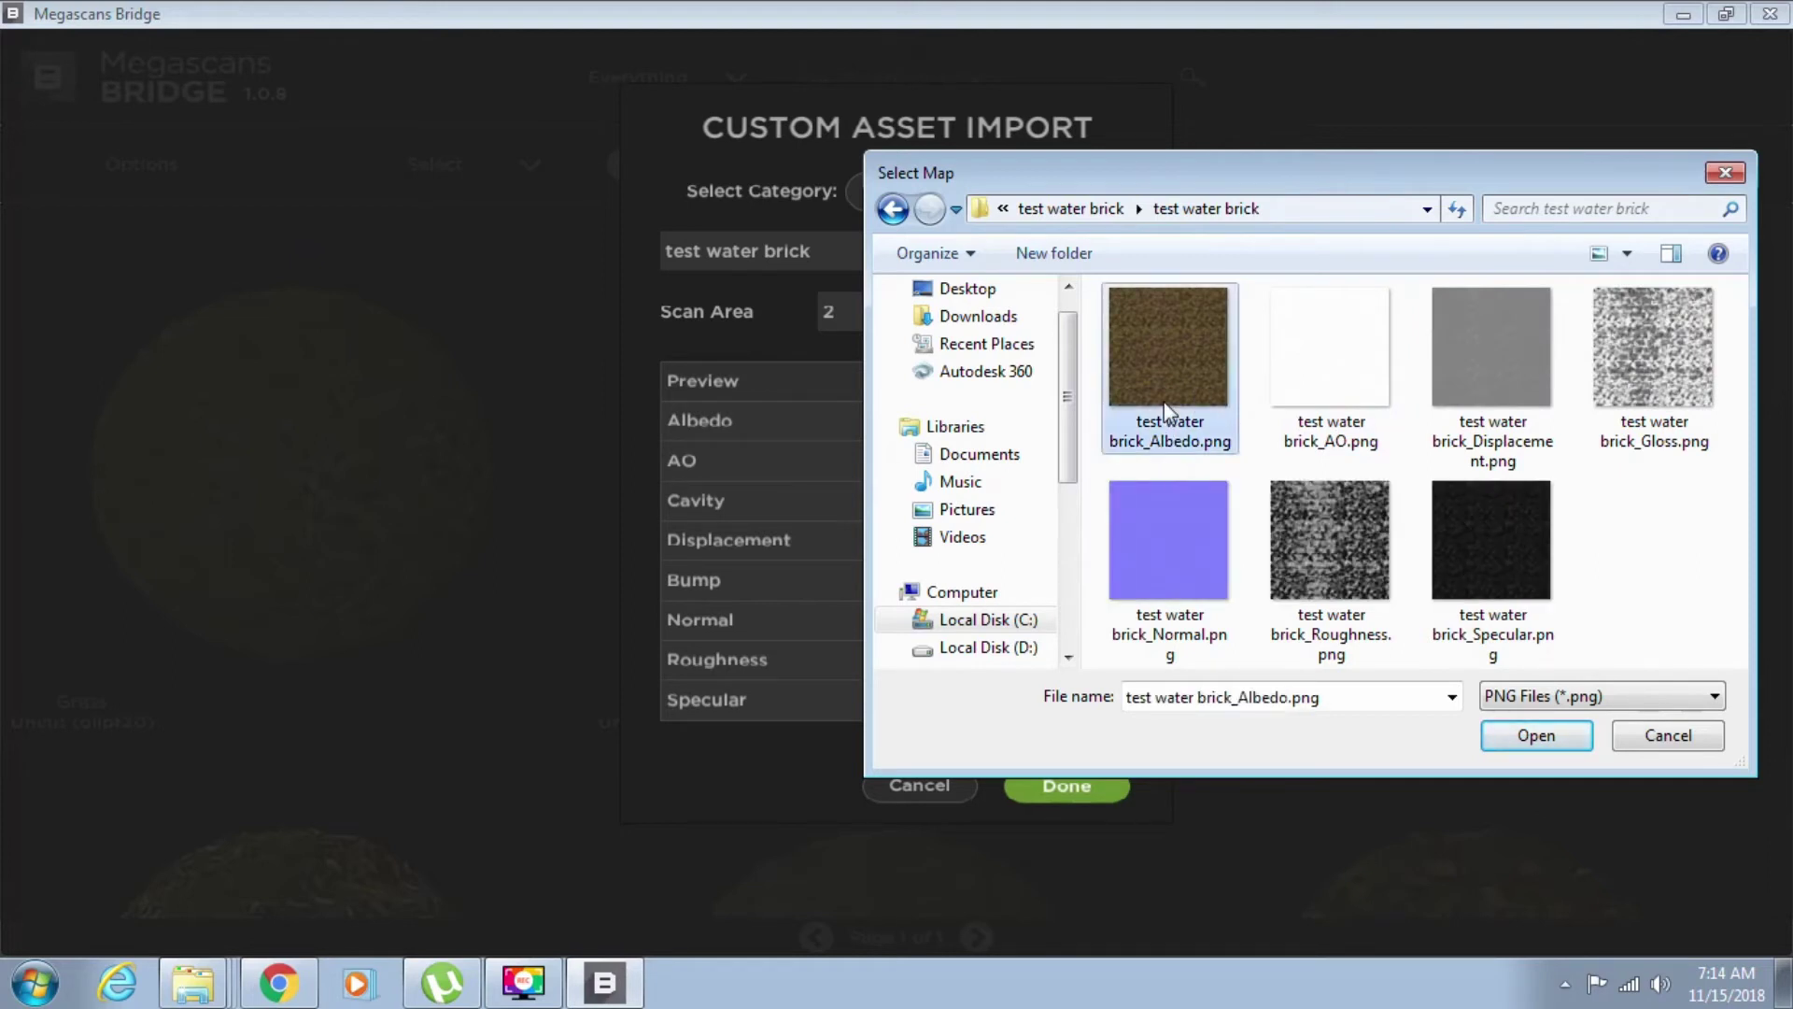
{"action": "left_click", "coordinate": [1521, 744]}
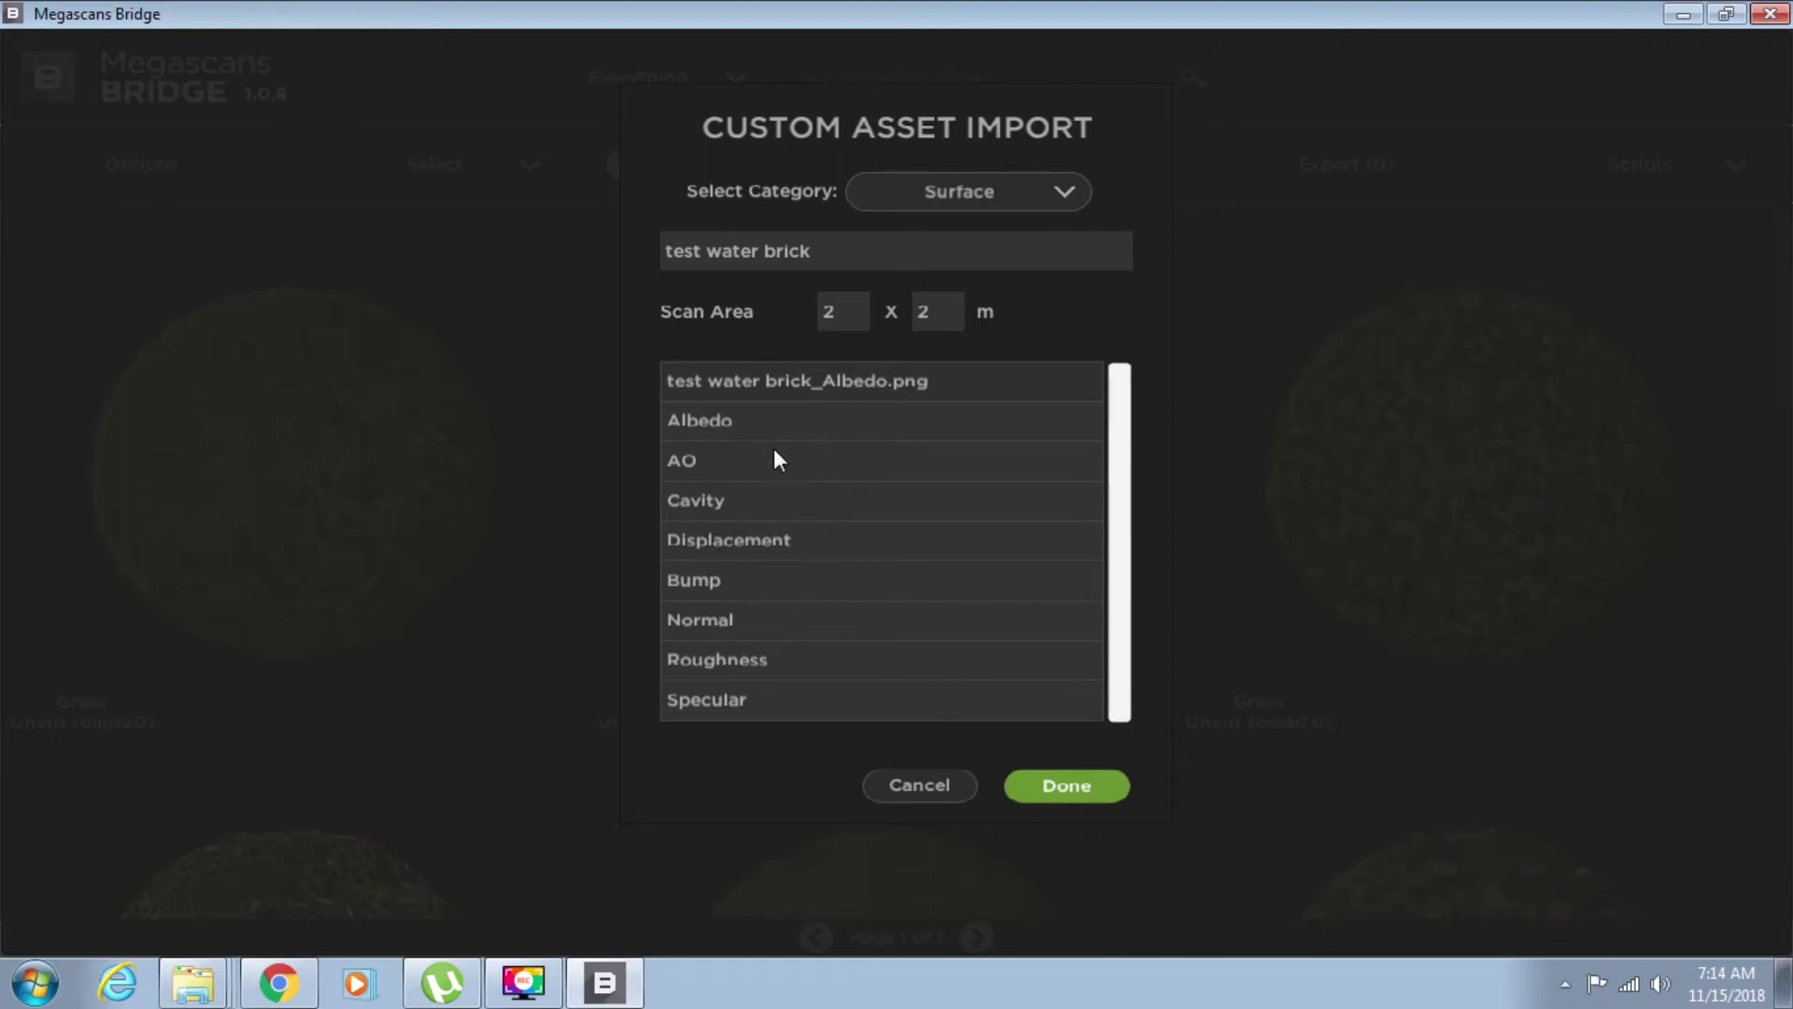
- Assign test water brick_Albedo.png as the Albedo map, showing PNG files in the file browser
{"action": "left_click", "coordinate": [800, 433]}
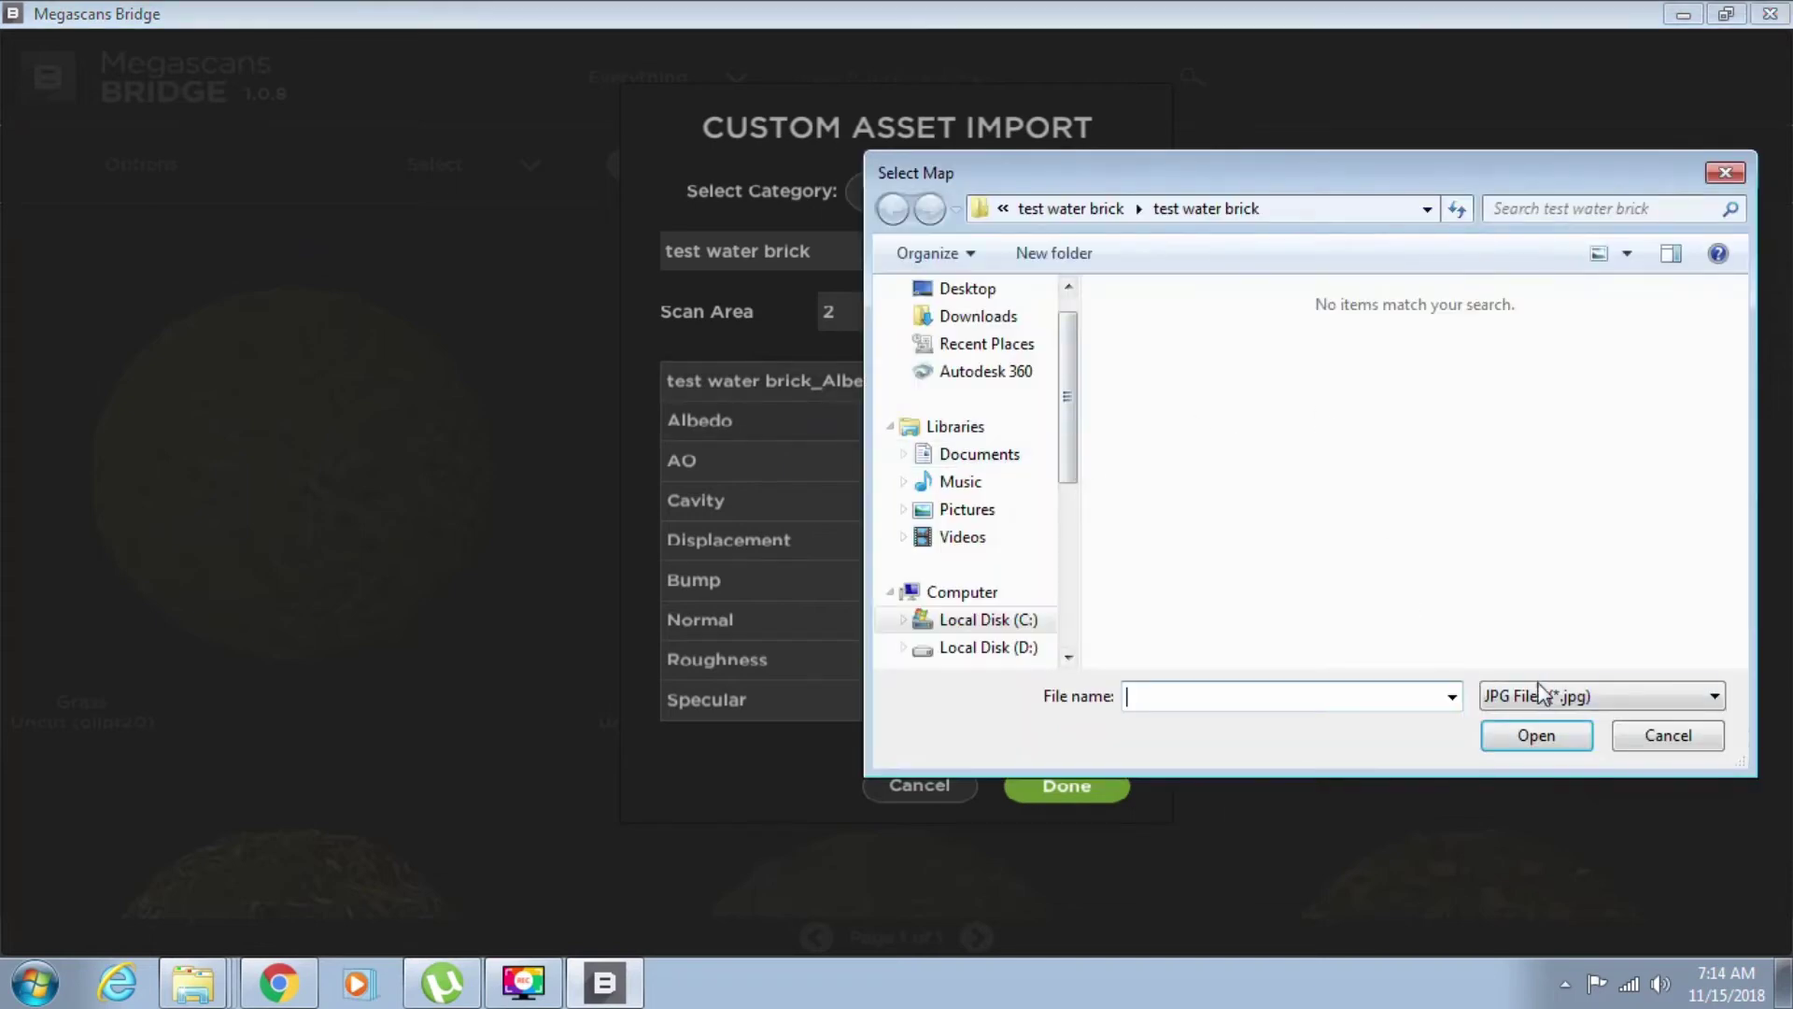
{"action": "left_click", "coordinate": [1543, 695]}
{"action": "left_click", "coordinate": [1550, 741]}
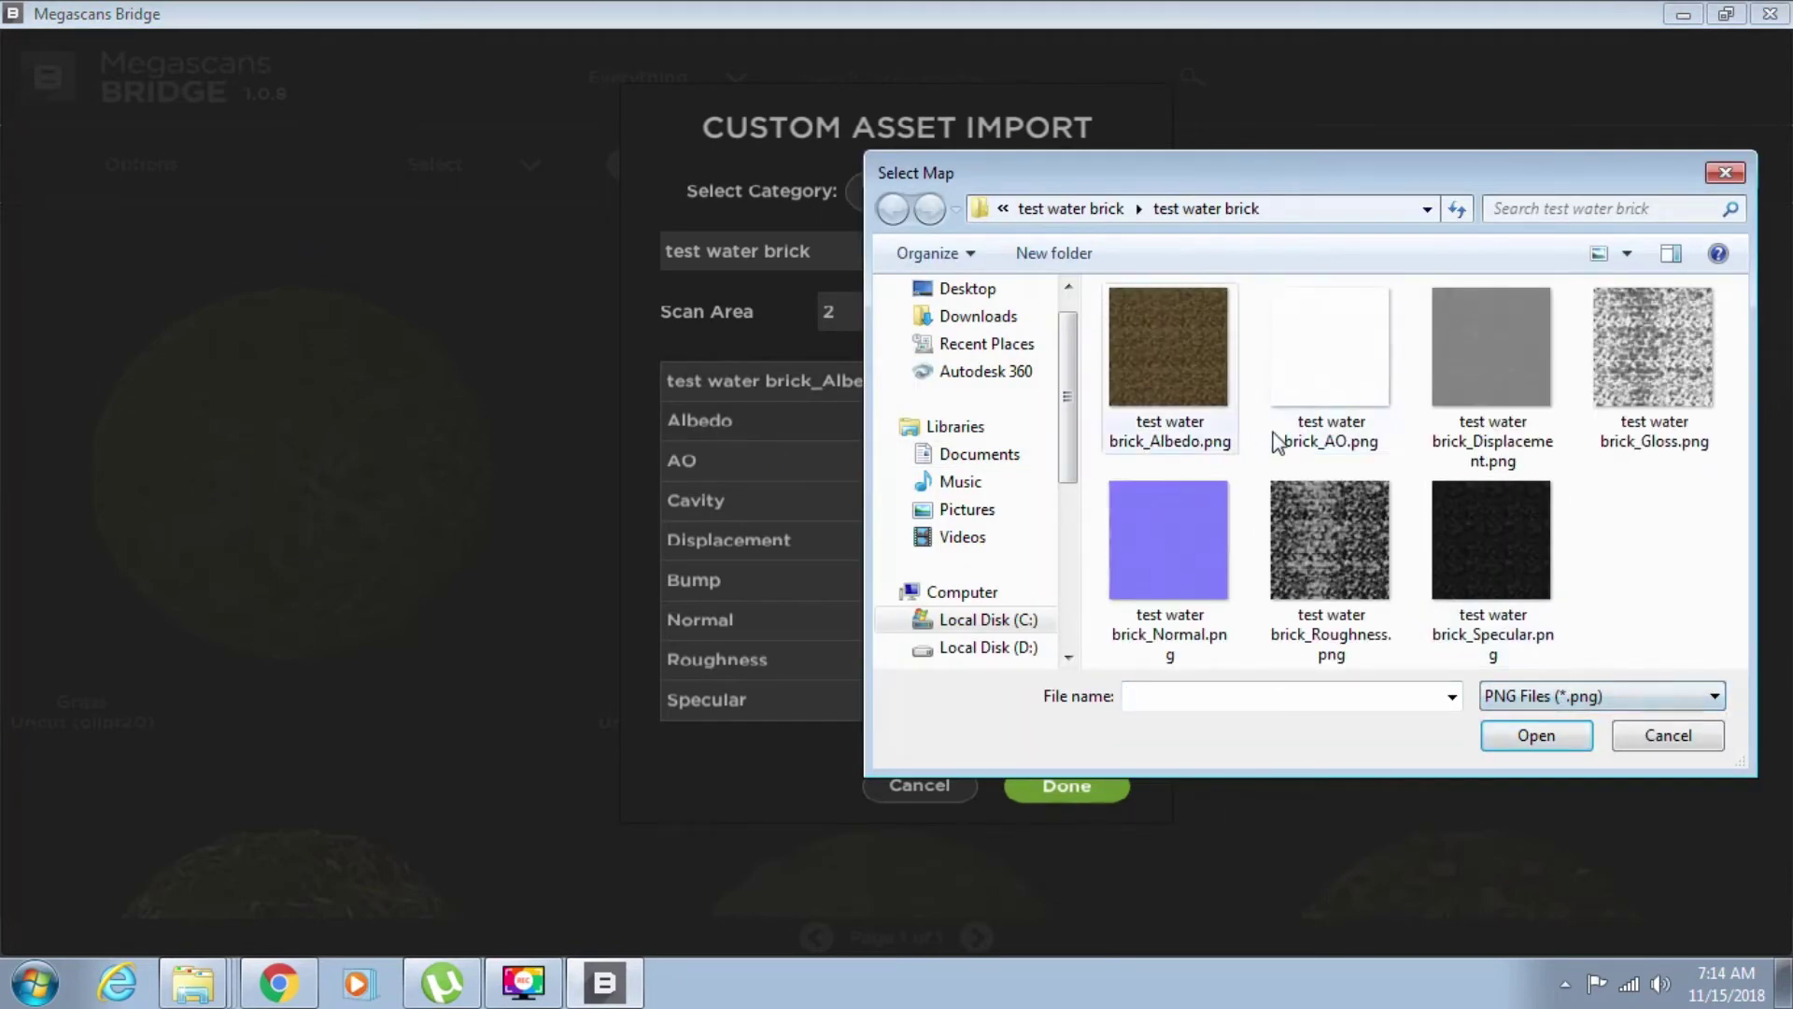
{"action": "left_click", "coordinate": [1174, 378]}
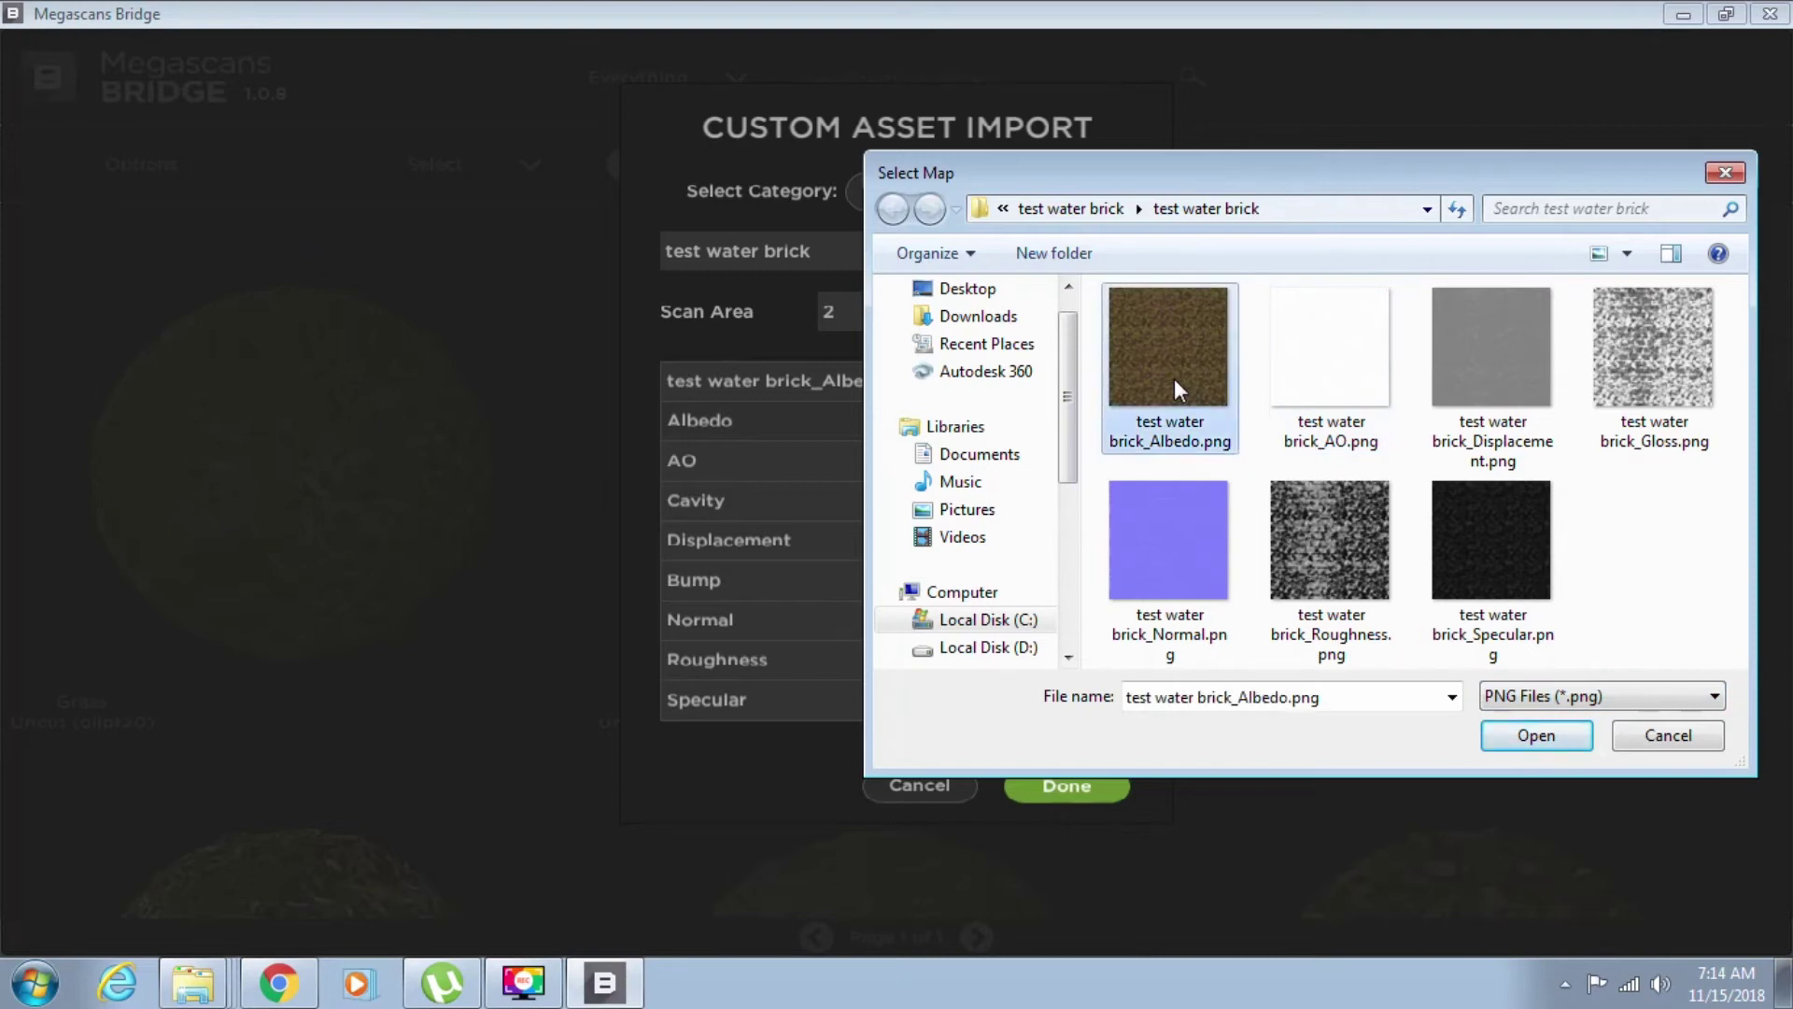
{"action": "left_click", "coordinate": [1505, 735]}
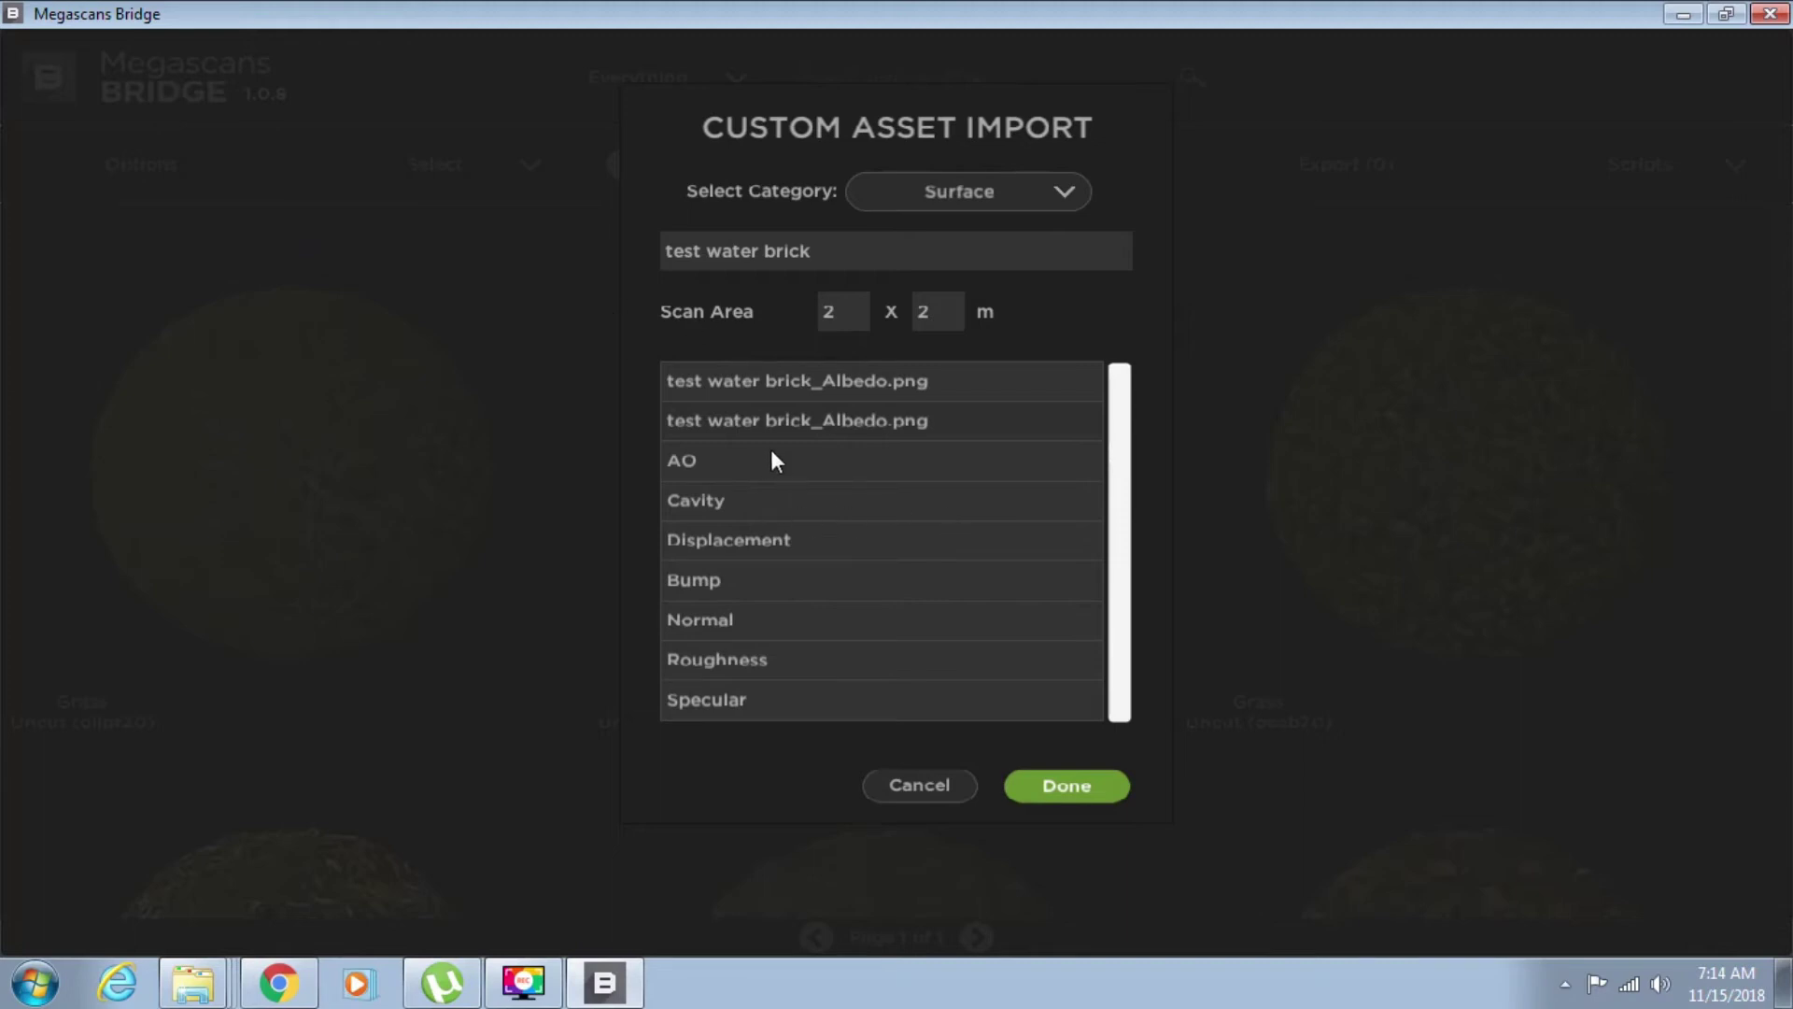
- Assign test water brick_AO.png as the asset's AO map, filtering the file browser to PNG files
{"action": "left_click", "coordinate": [754, 477]}
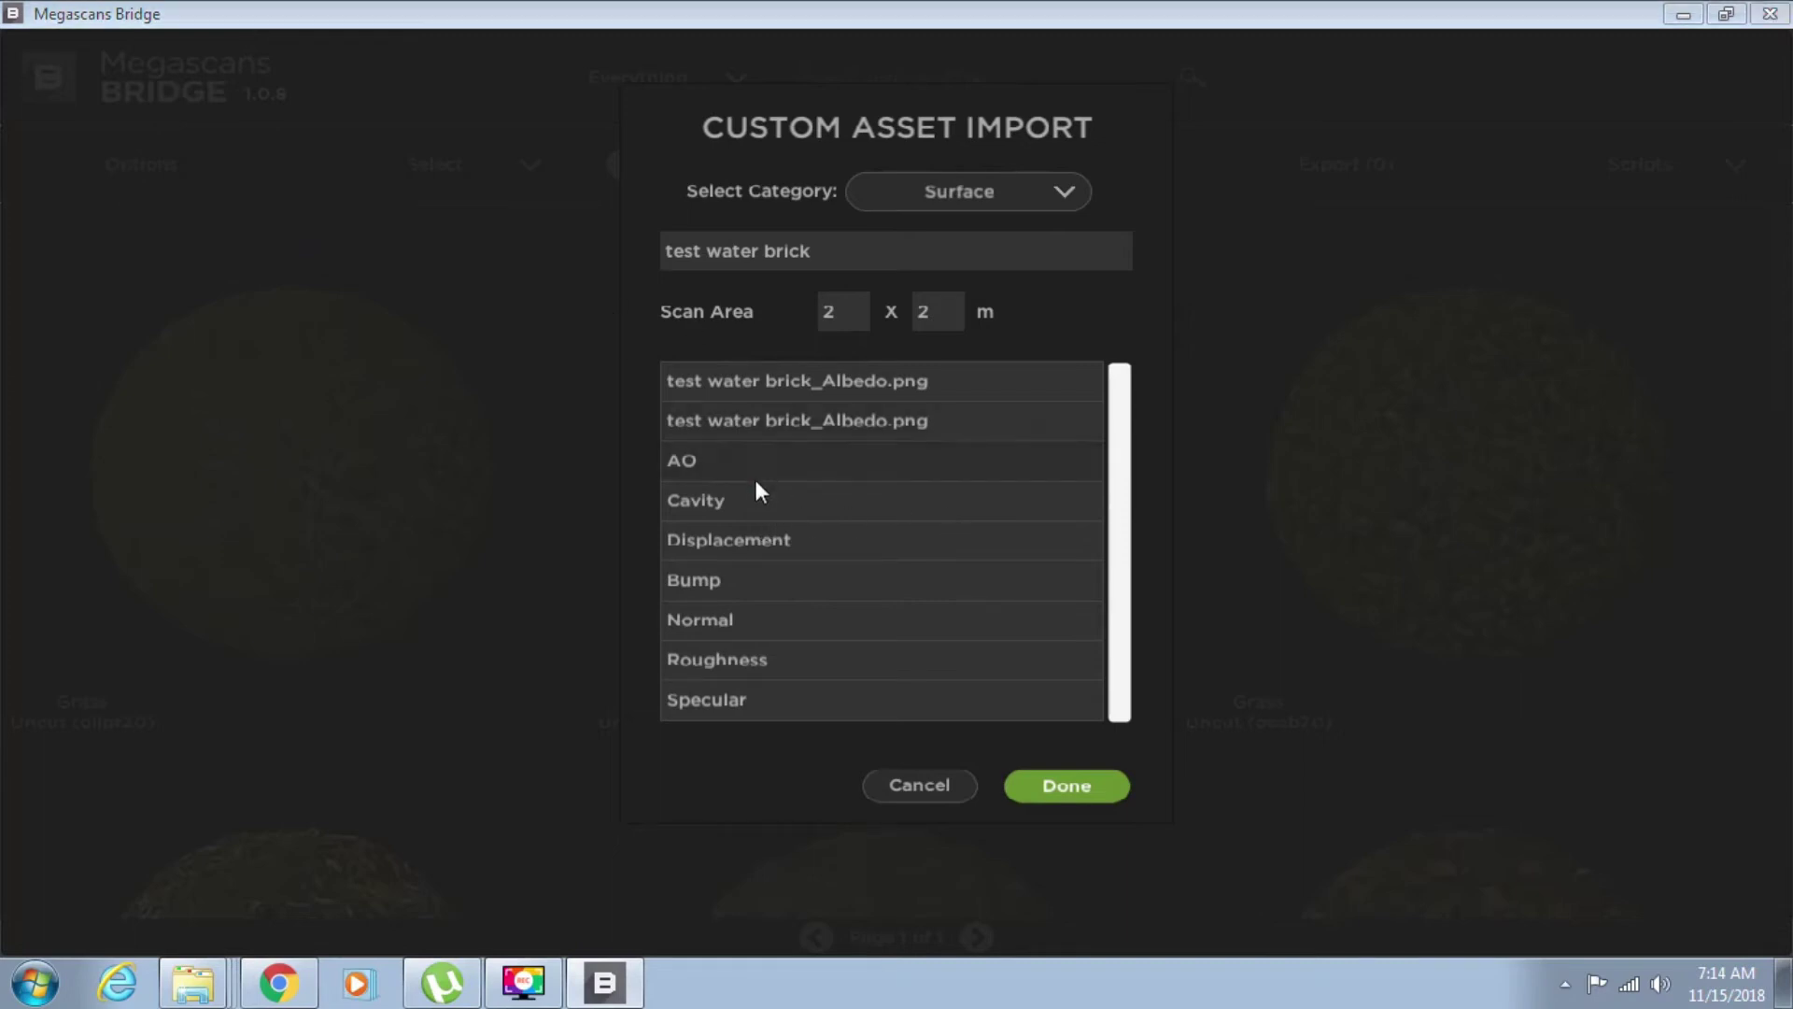
{"action": "left_click", "coordinate": [1605, 700]}
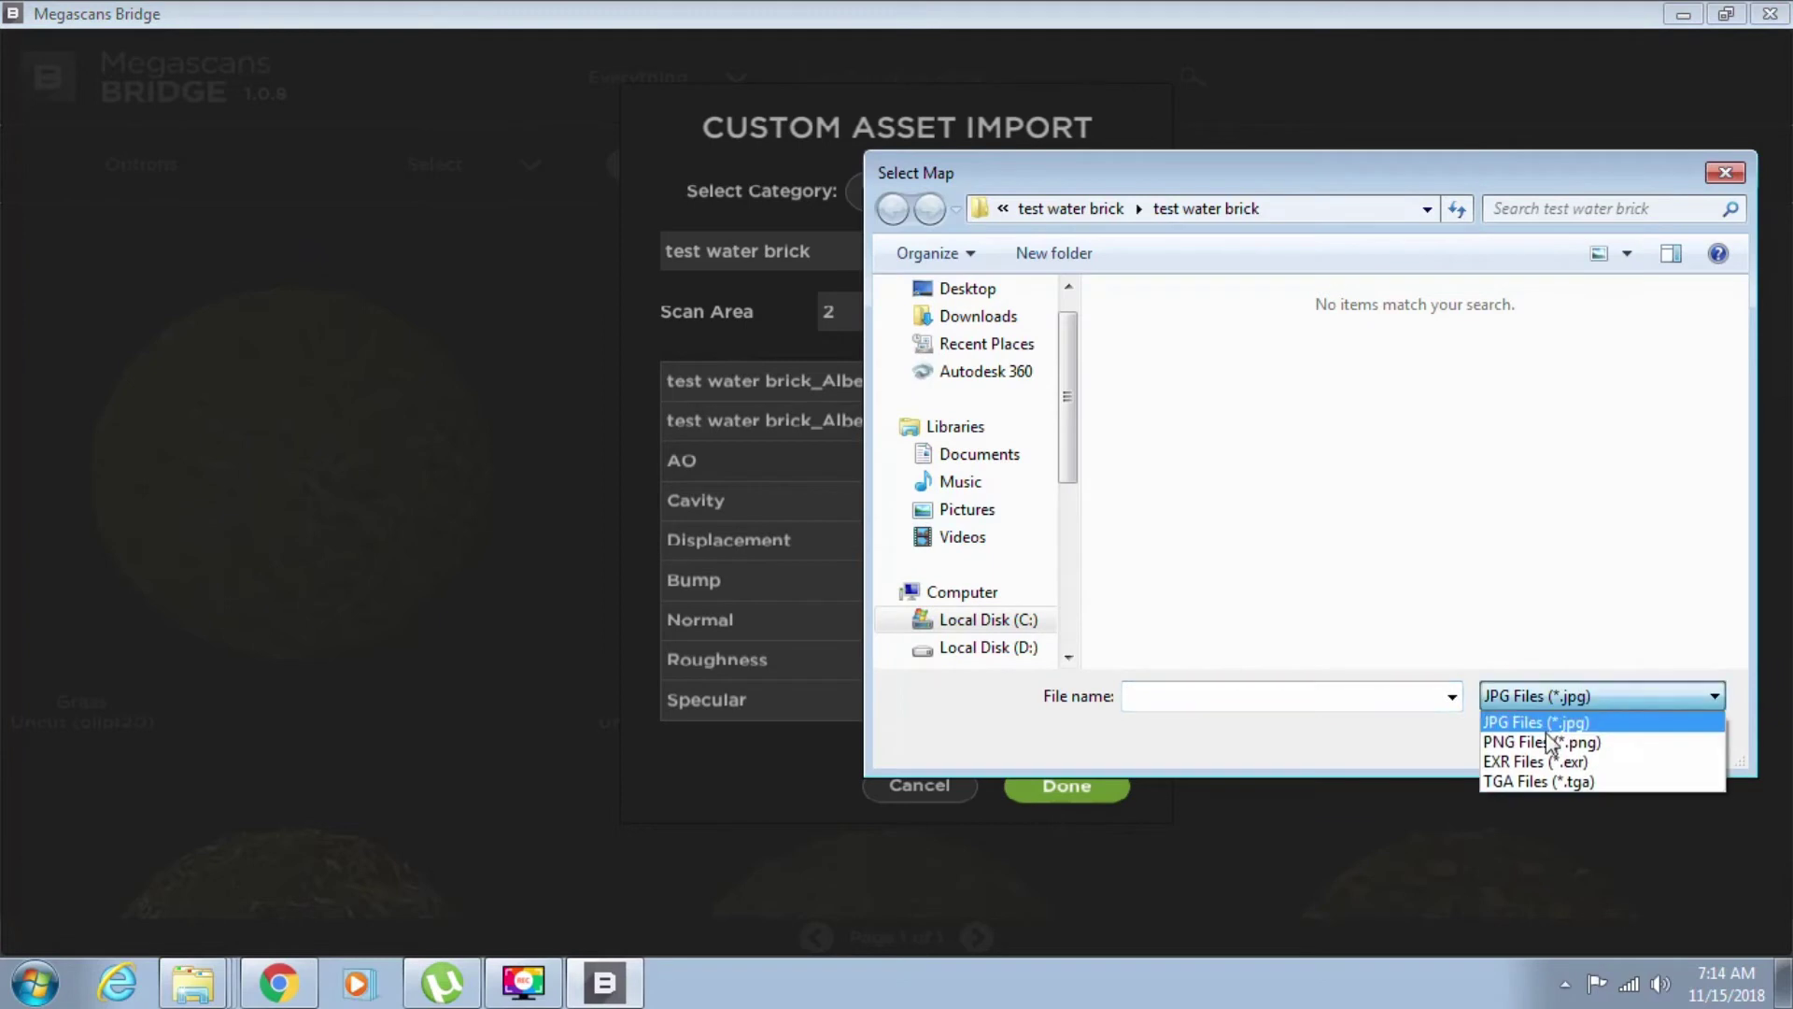
{"action": "left_click", "coordinate": [1603, 741]}
{"action": "double_click", "coordinate": [1326, 374]}
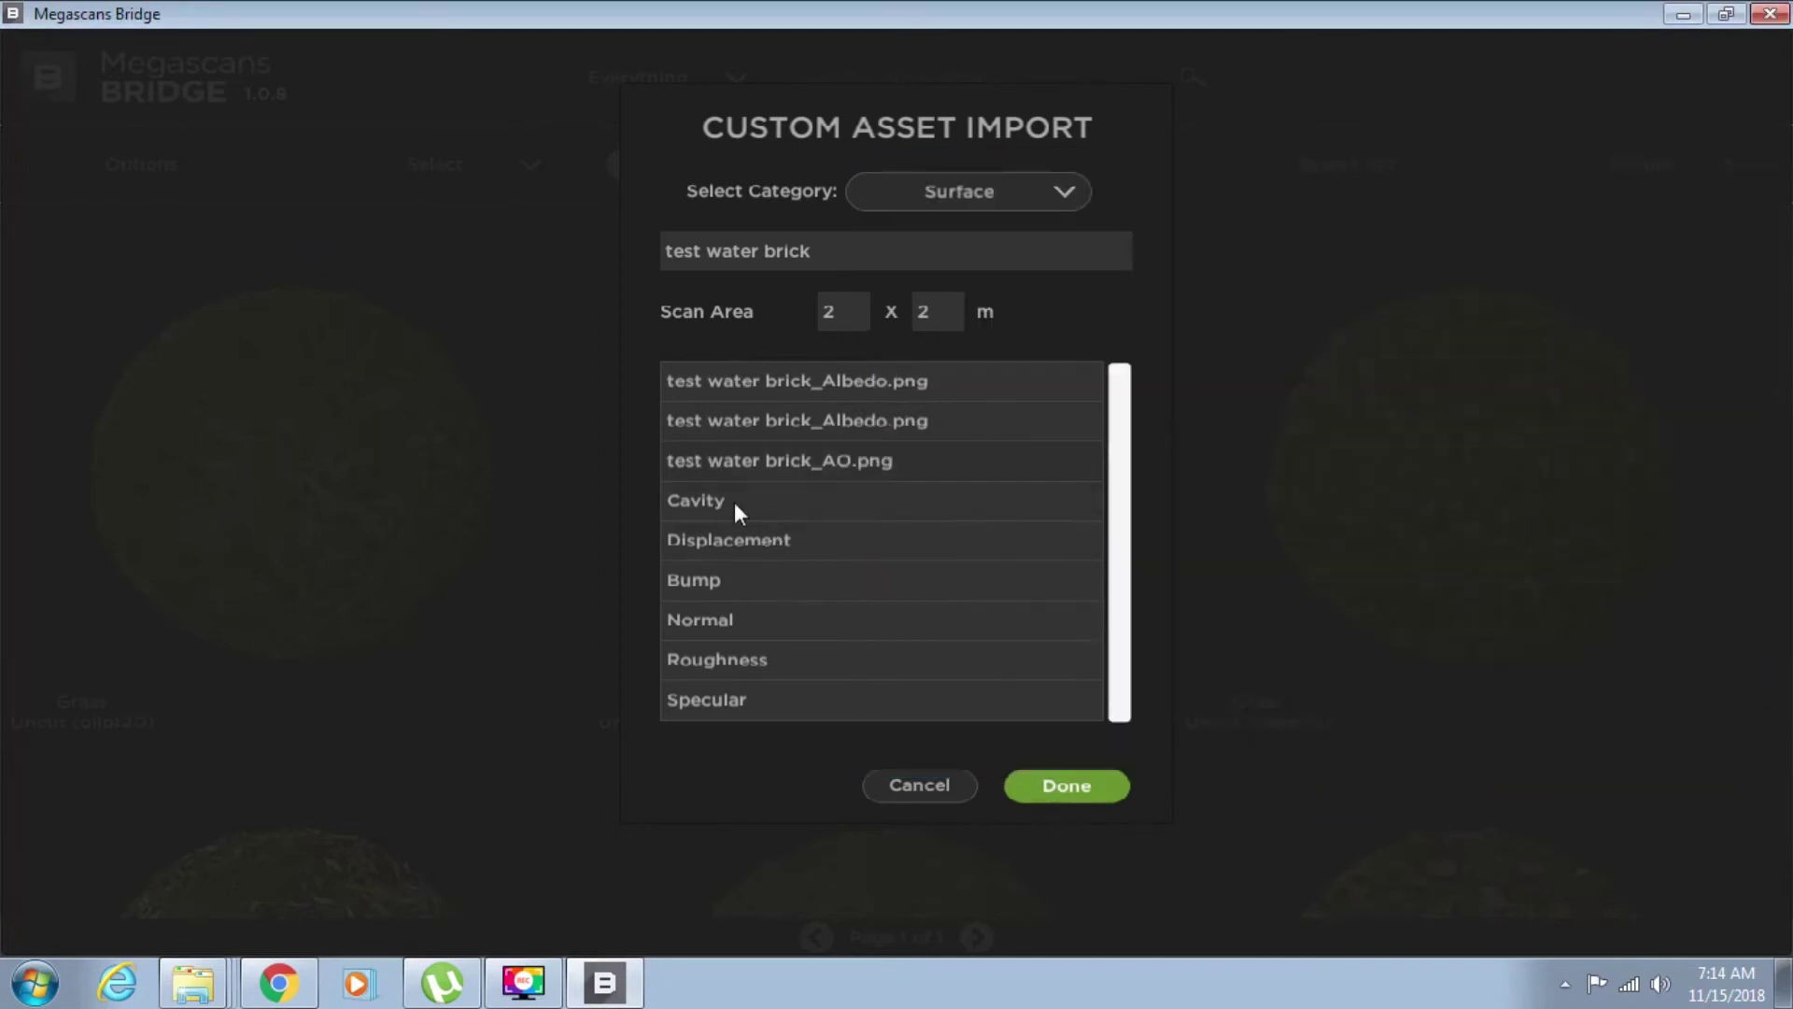
- Assign test water brick_Displacement.png as the asset's Displacement map, filtering the file browser to PNG files
{"action": "left_click", "coordinate": [809, 579]}
{"action": "left_click", "coordinate": [1579, 702]}
{"action": "left_click", "coordinate": [1549, 742]}
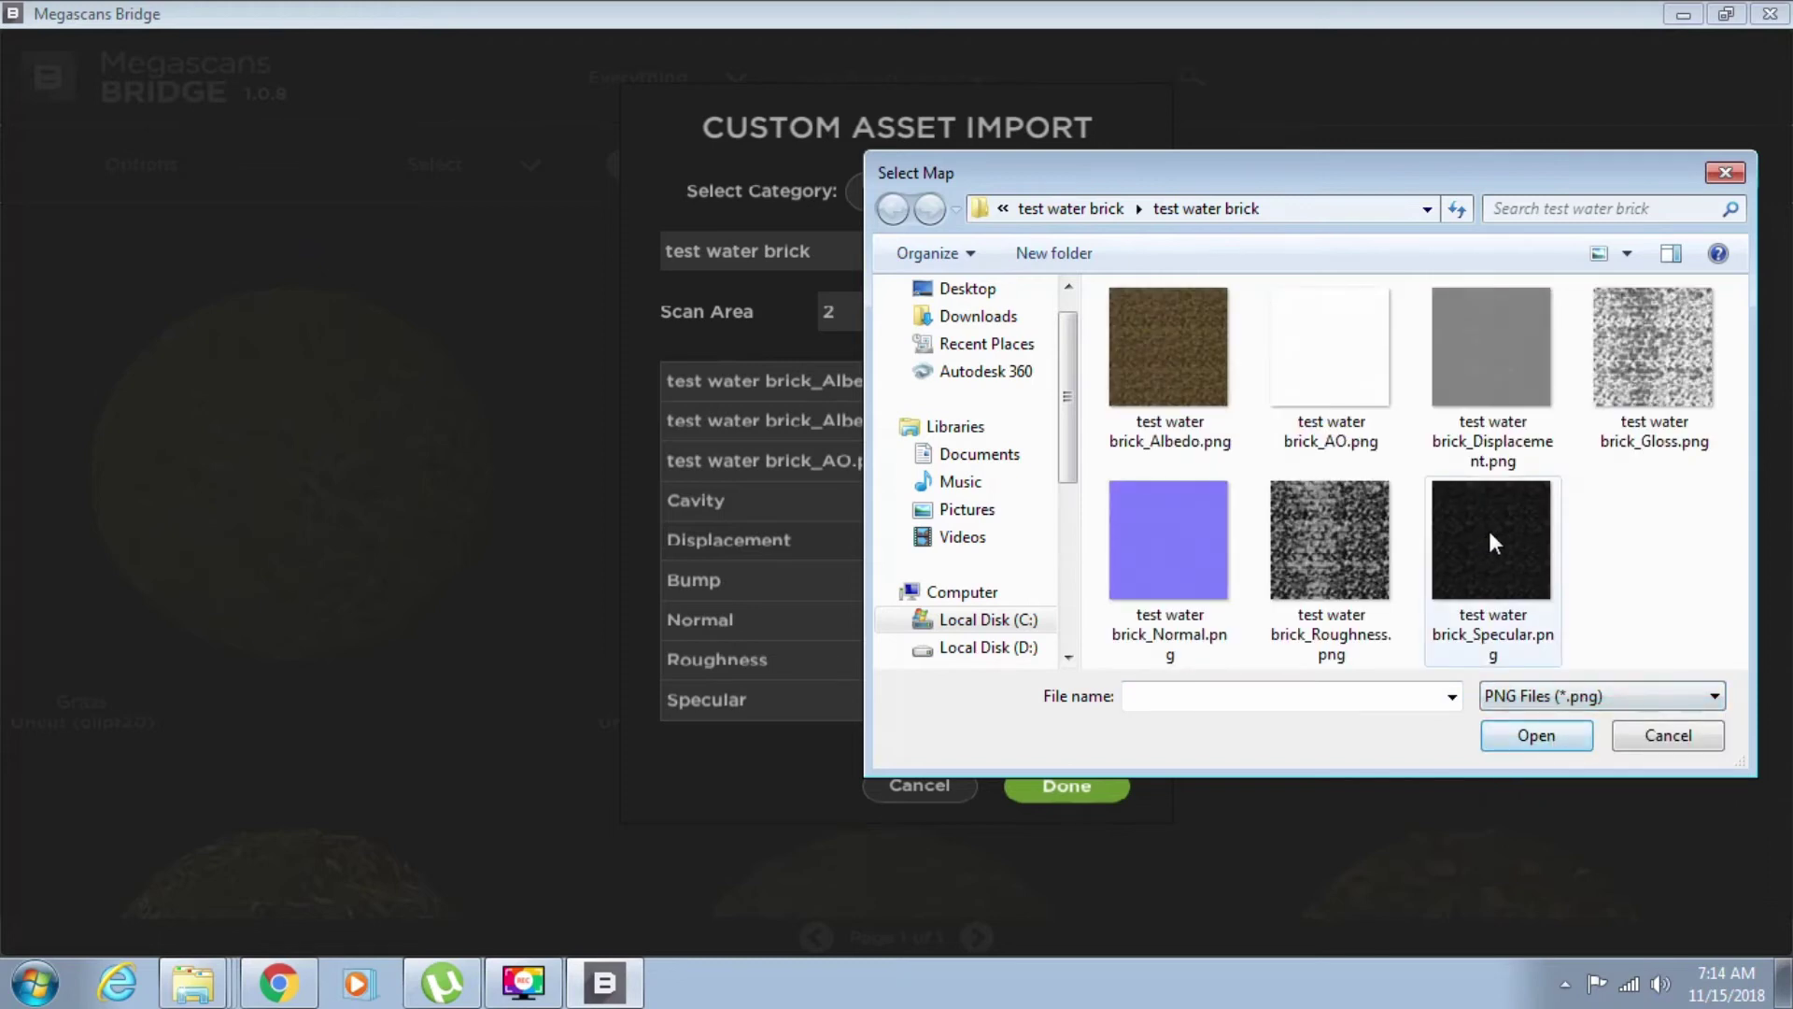
{"action": "left_click", "coordinate": [1517, 389]}
{"action": "left_click", "coordinate": [1537, 738]}
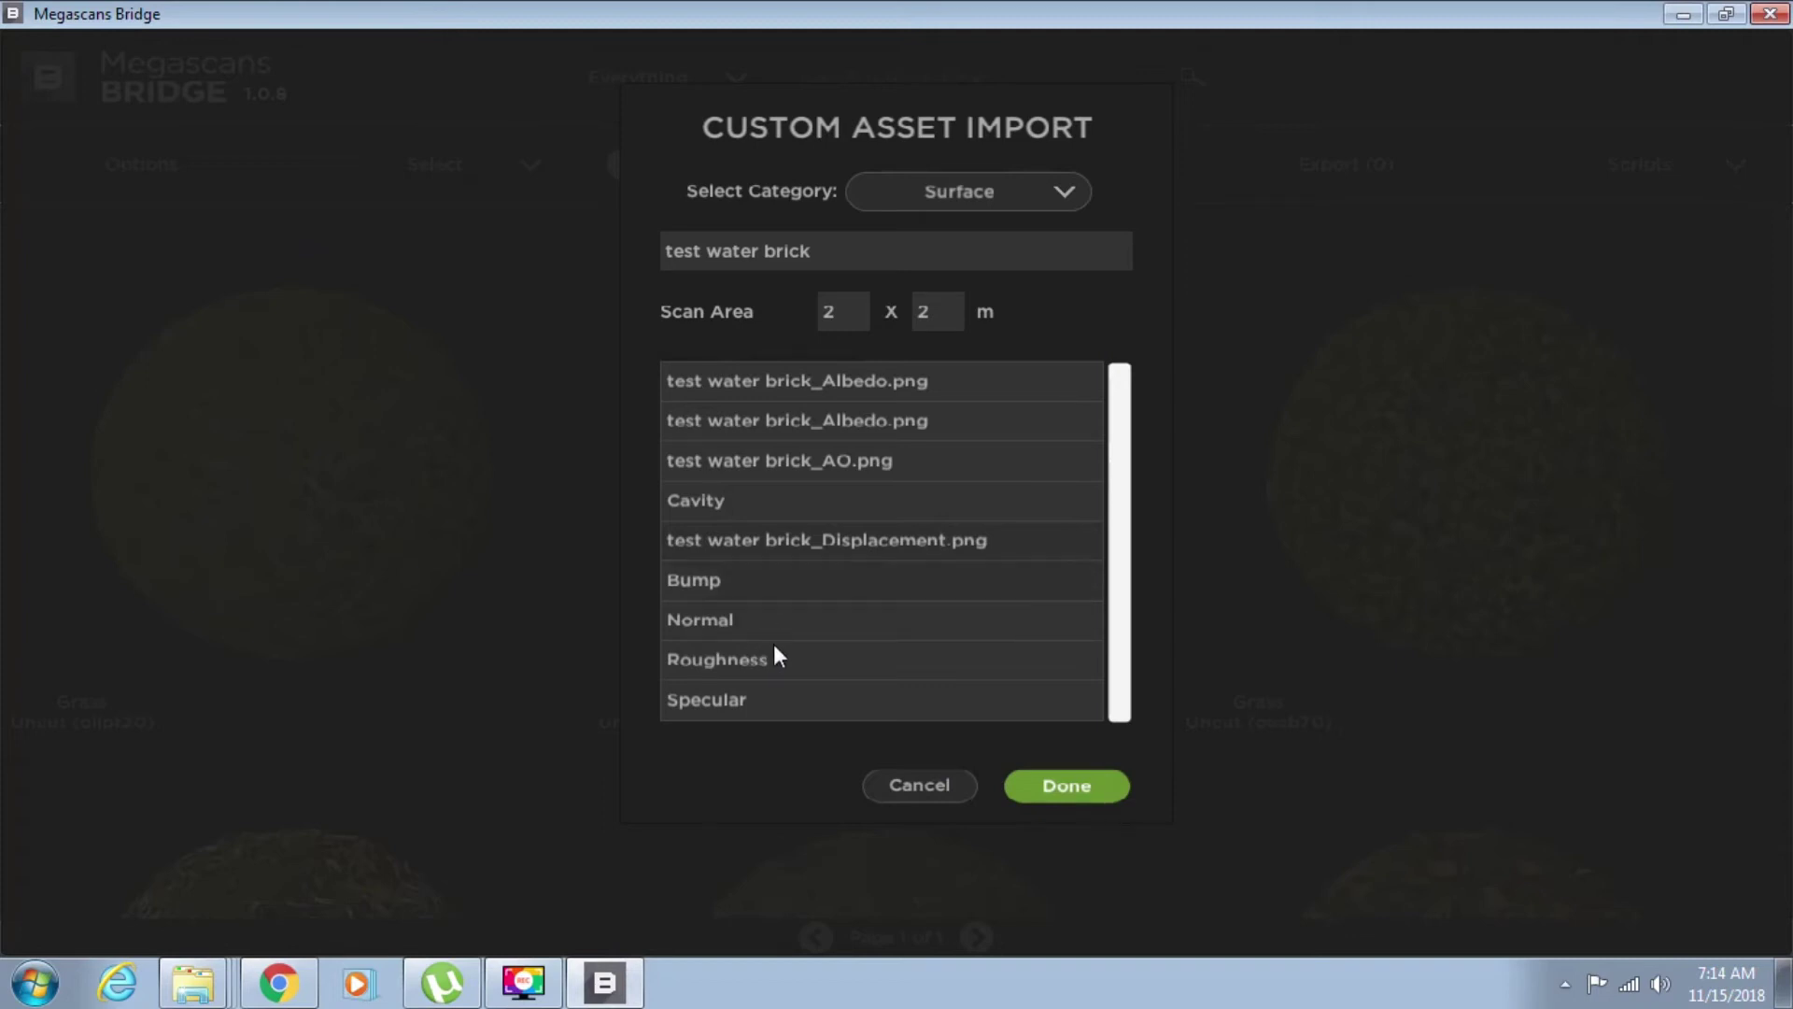
- Assign test water brick_Normal.png as the asset's Normal map, filtering the file browser to PNG files
{"action": "left_click", "coordinate": [813, 659]}
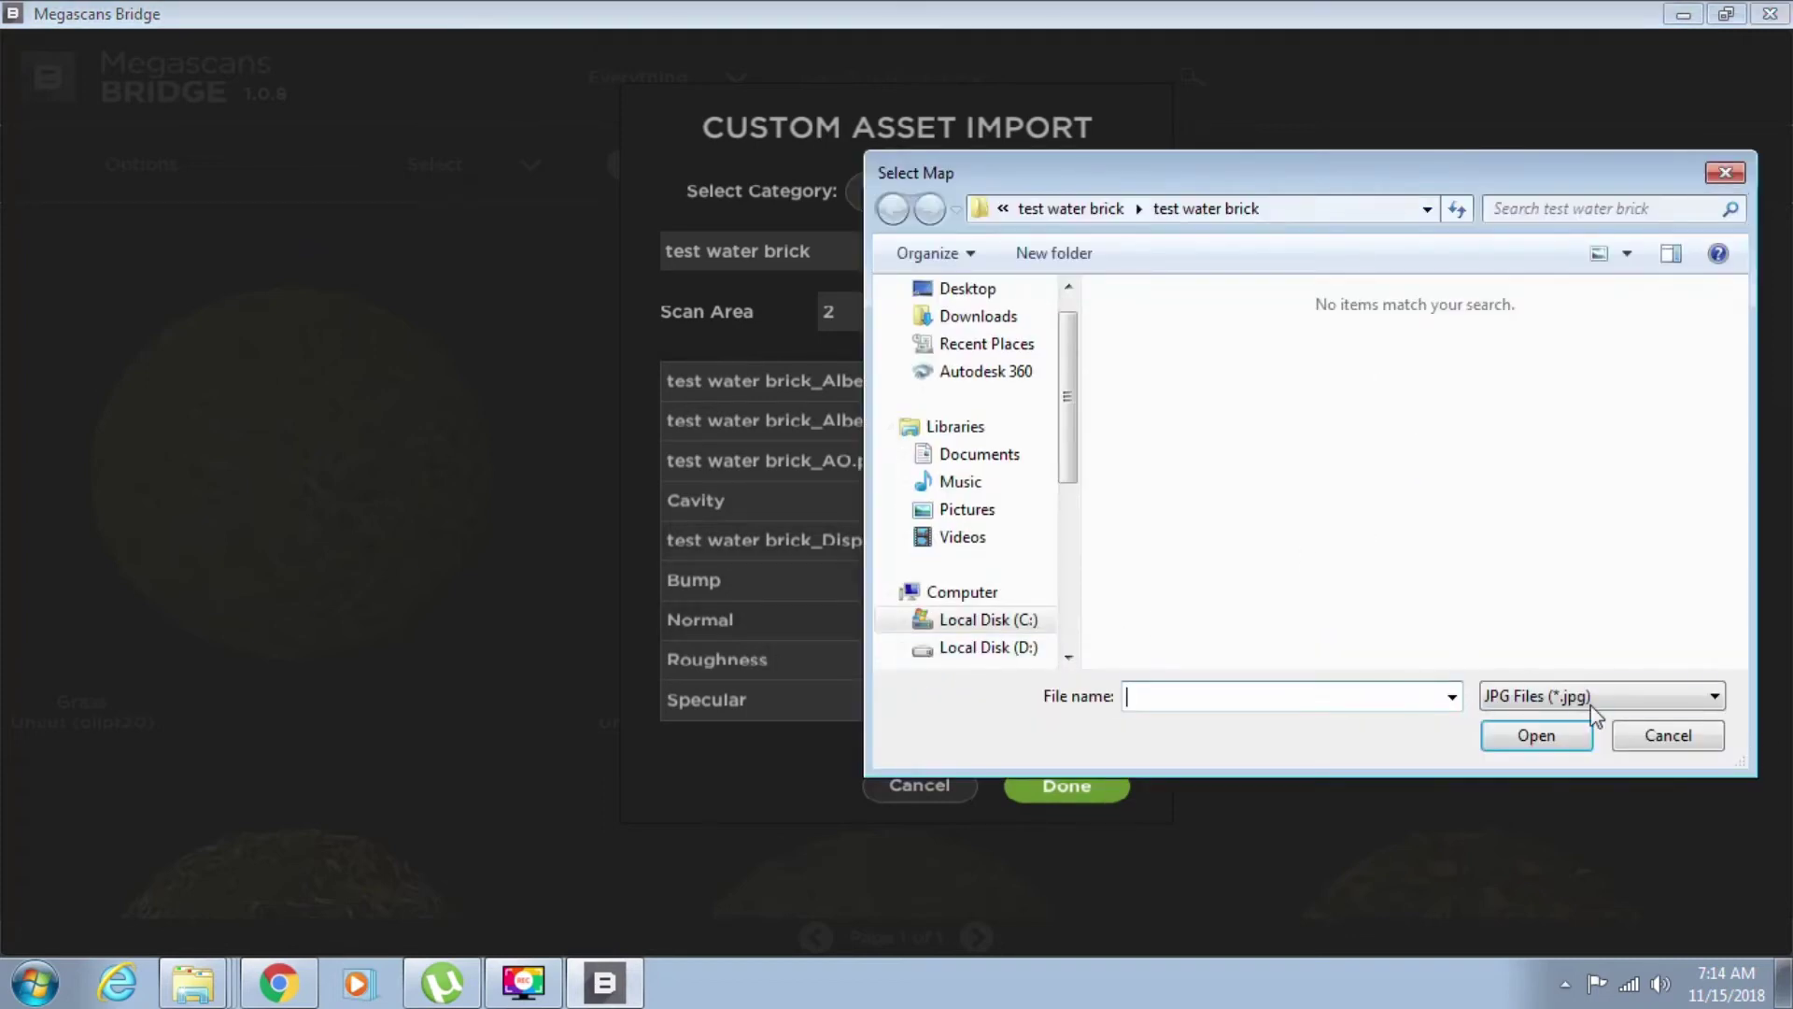
{"action": "left_click", "coordinate": [1596, 714]}
{"action": "left_click", "coordinate": [1553, 748]}
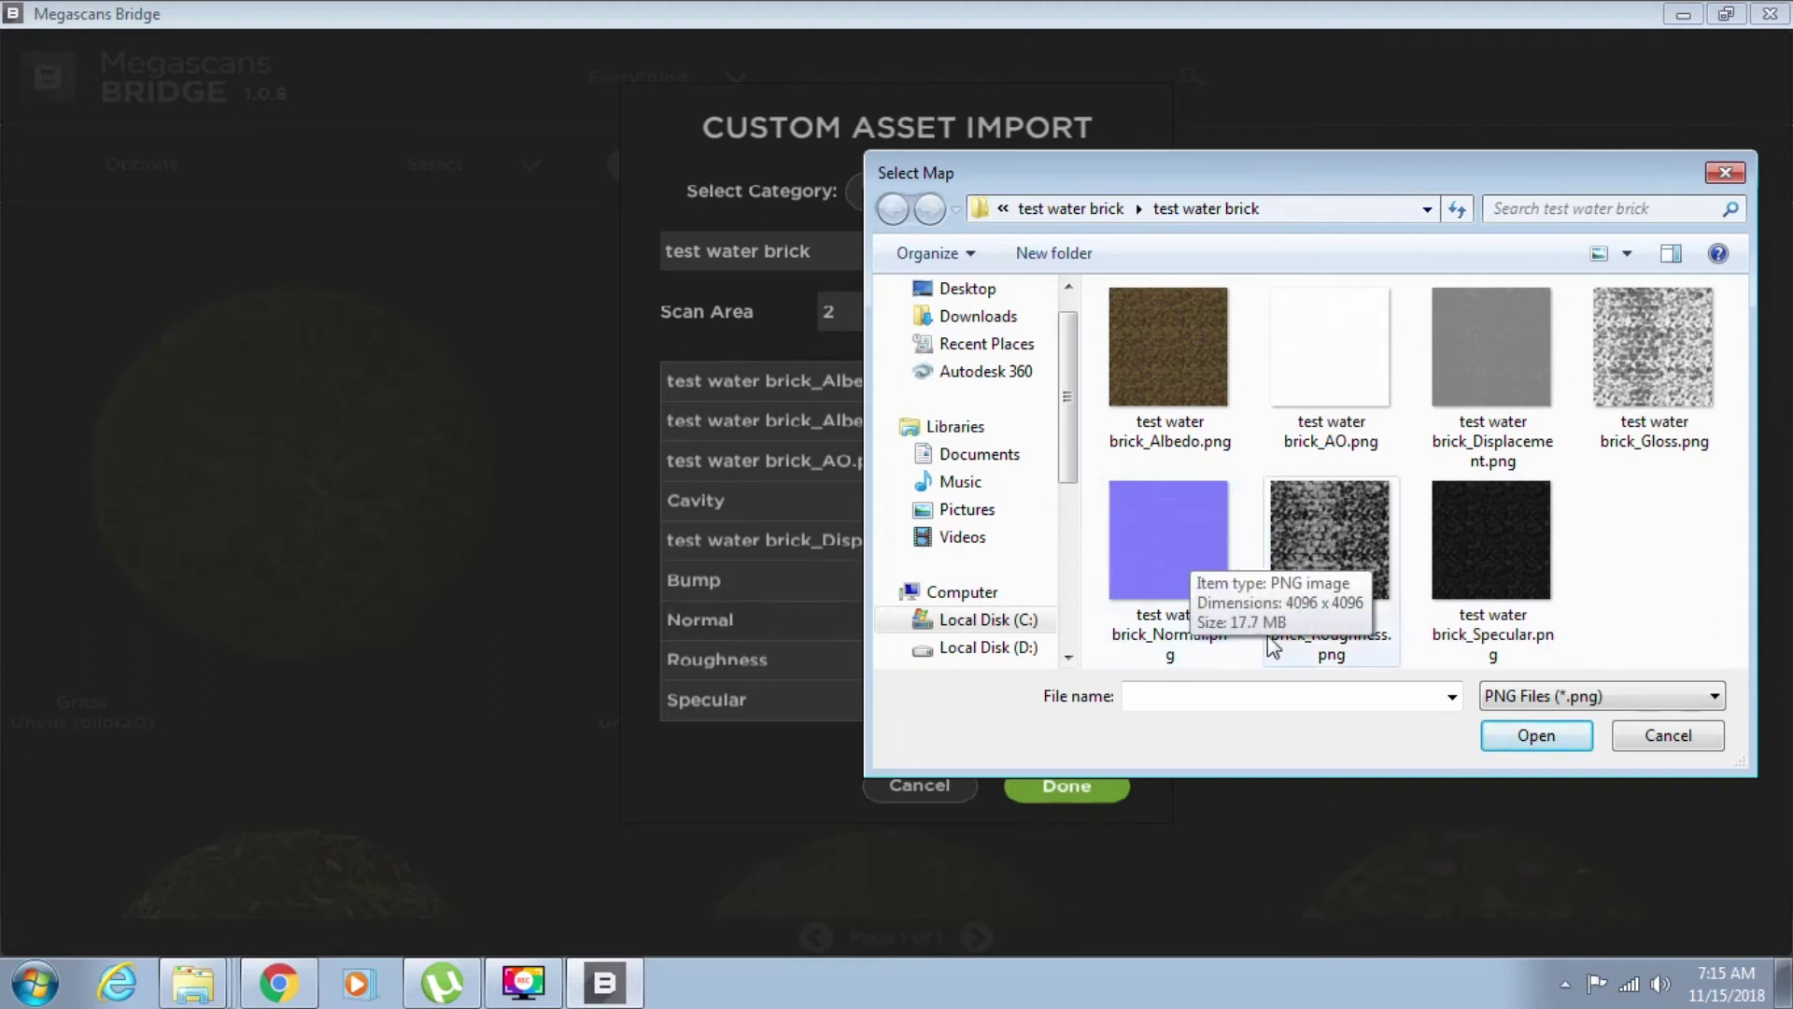
{"action": "left_click", "coordinate": [1185, 588]}
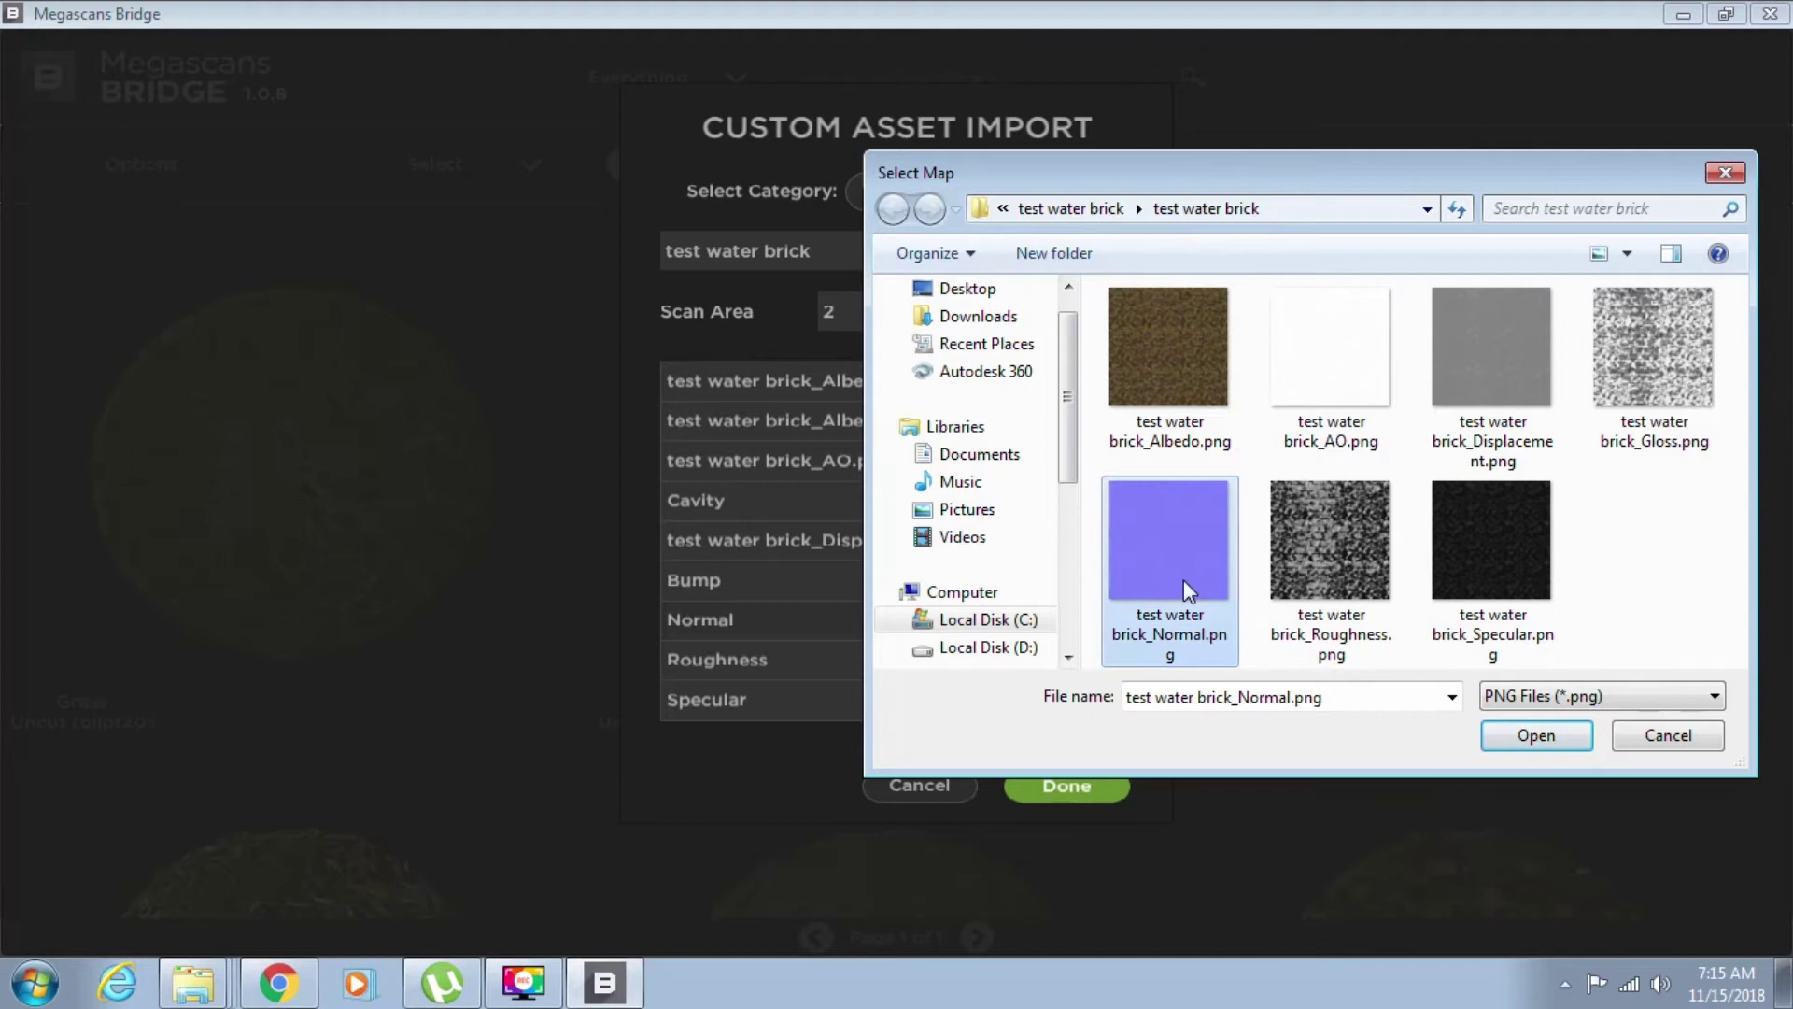
{"action": "left_click", "coordinate": [1559, 736]}
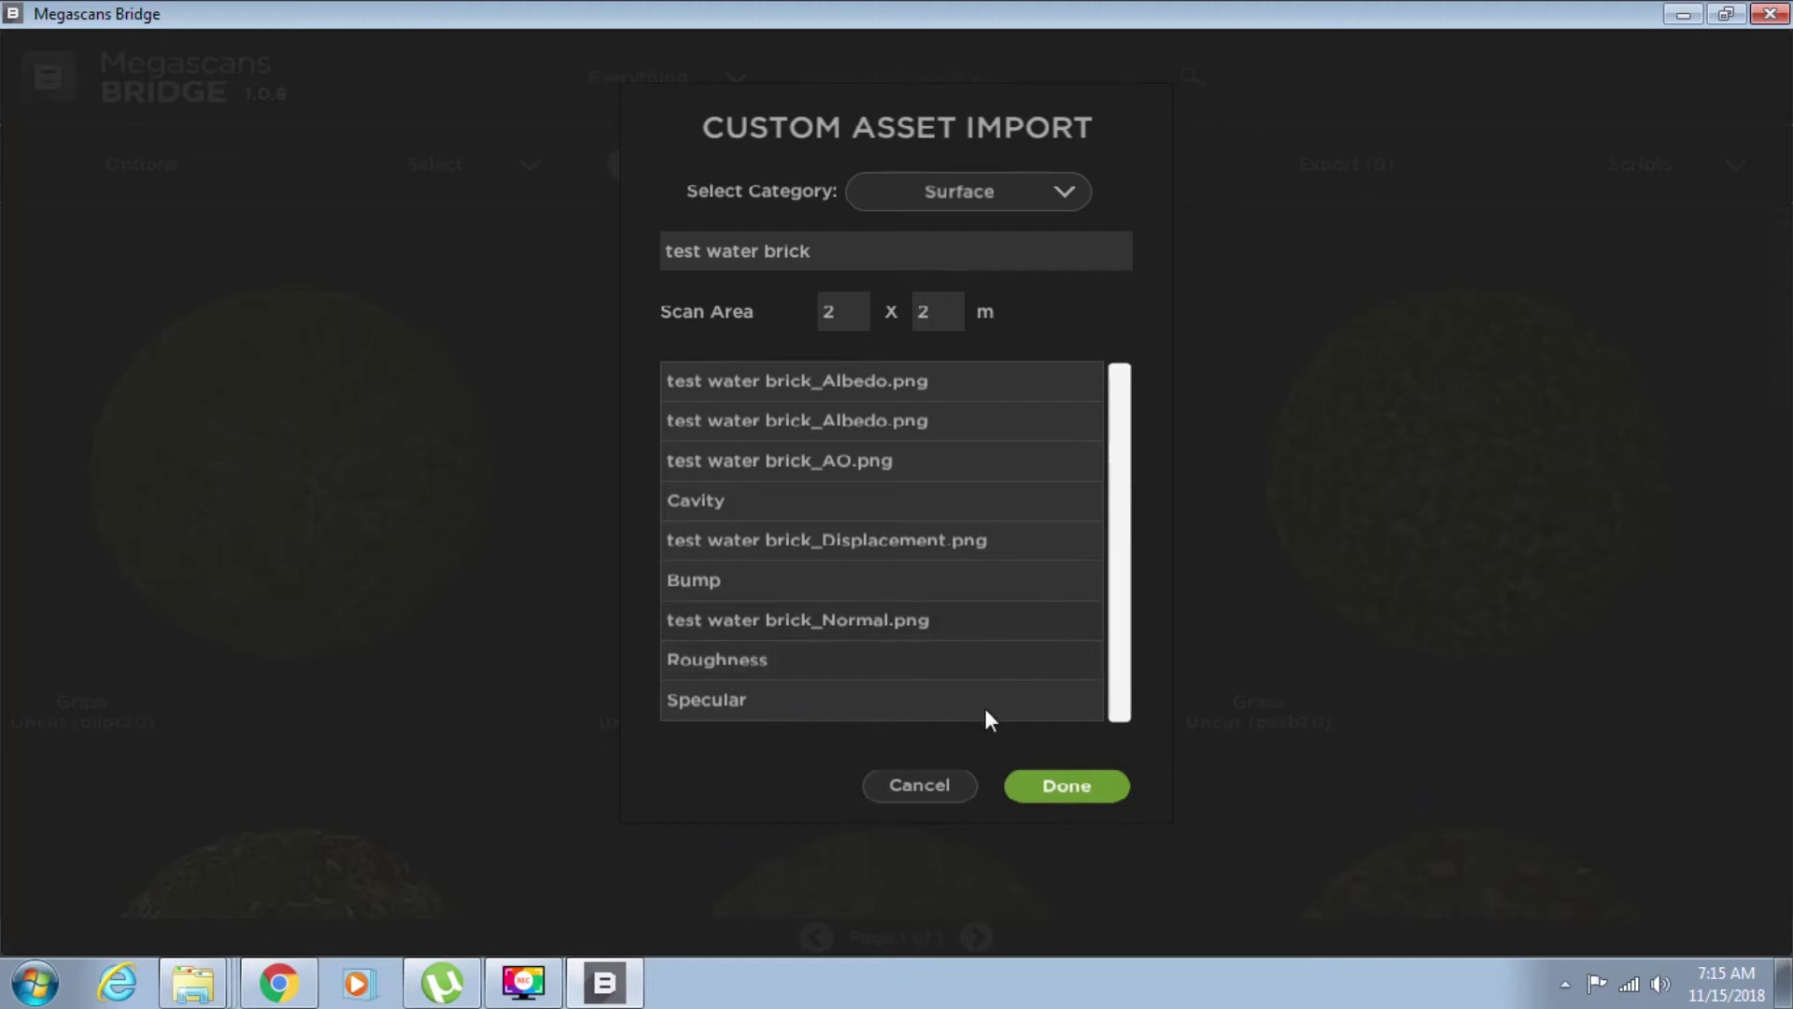
- Assign test water brick_Roughness.png as the asset's Roughness map, filtering the file browser to PNG files
{"action": "left_click", "coordinate": [701, 710]}
{"action": "left_click", "coordinate": [1552, 698]}
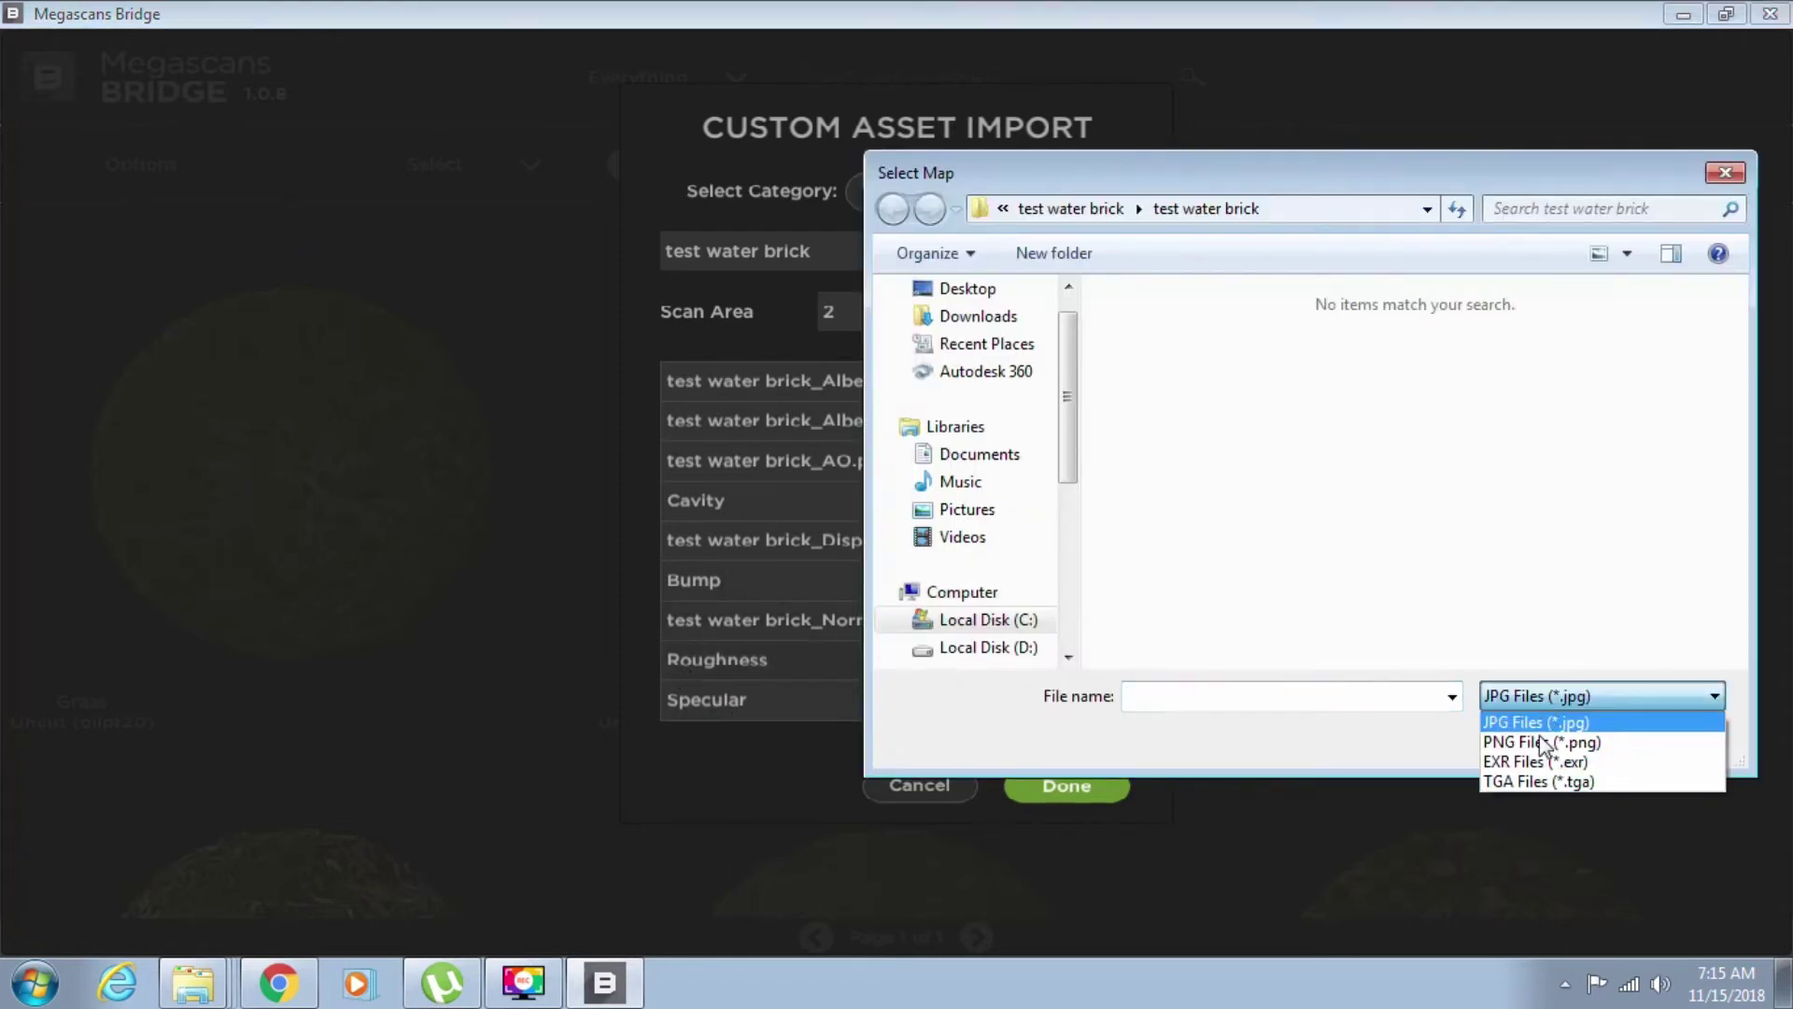
{"action": "left_click", "coordinate": [1537, 741]}
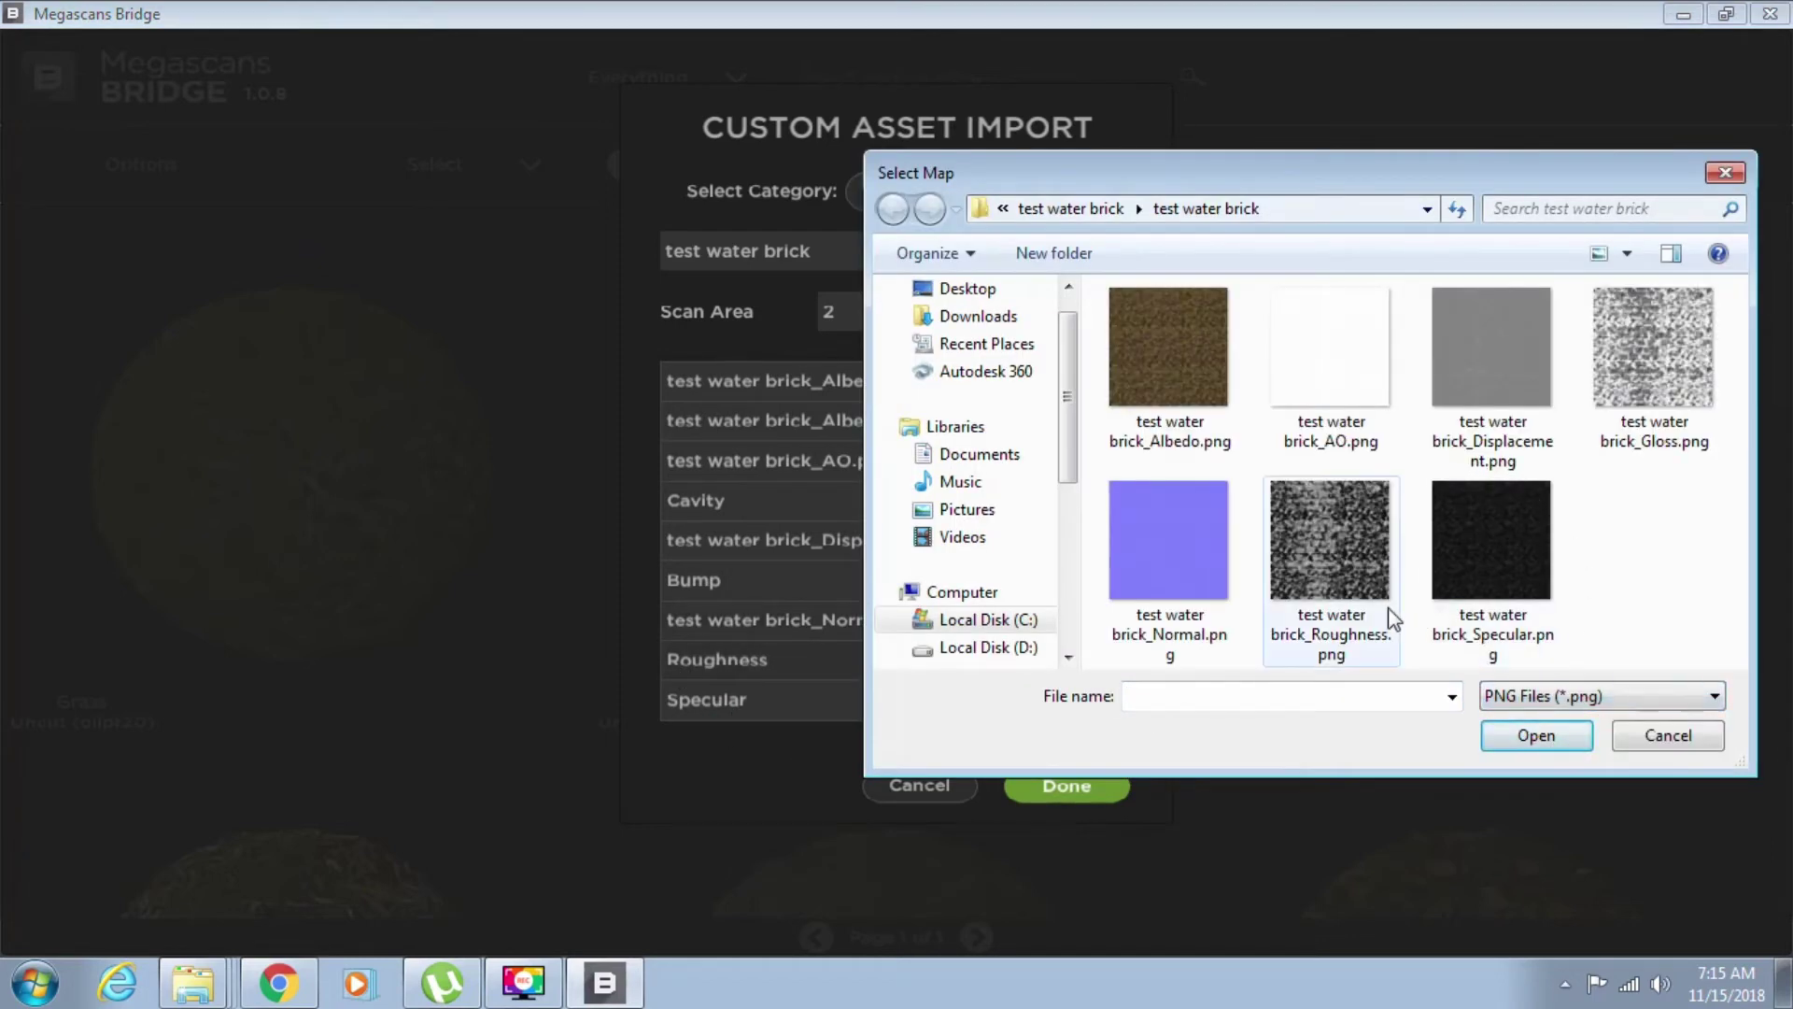
{"action": "left_click", "coordinate": [1348, 594]}
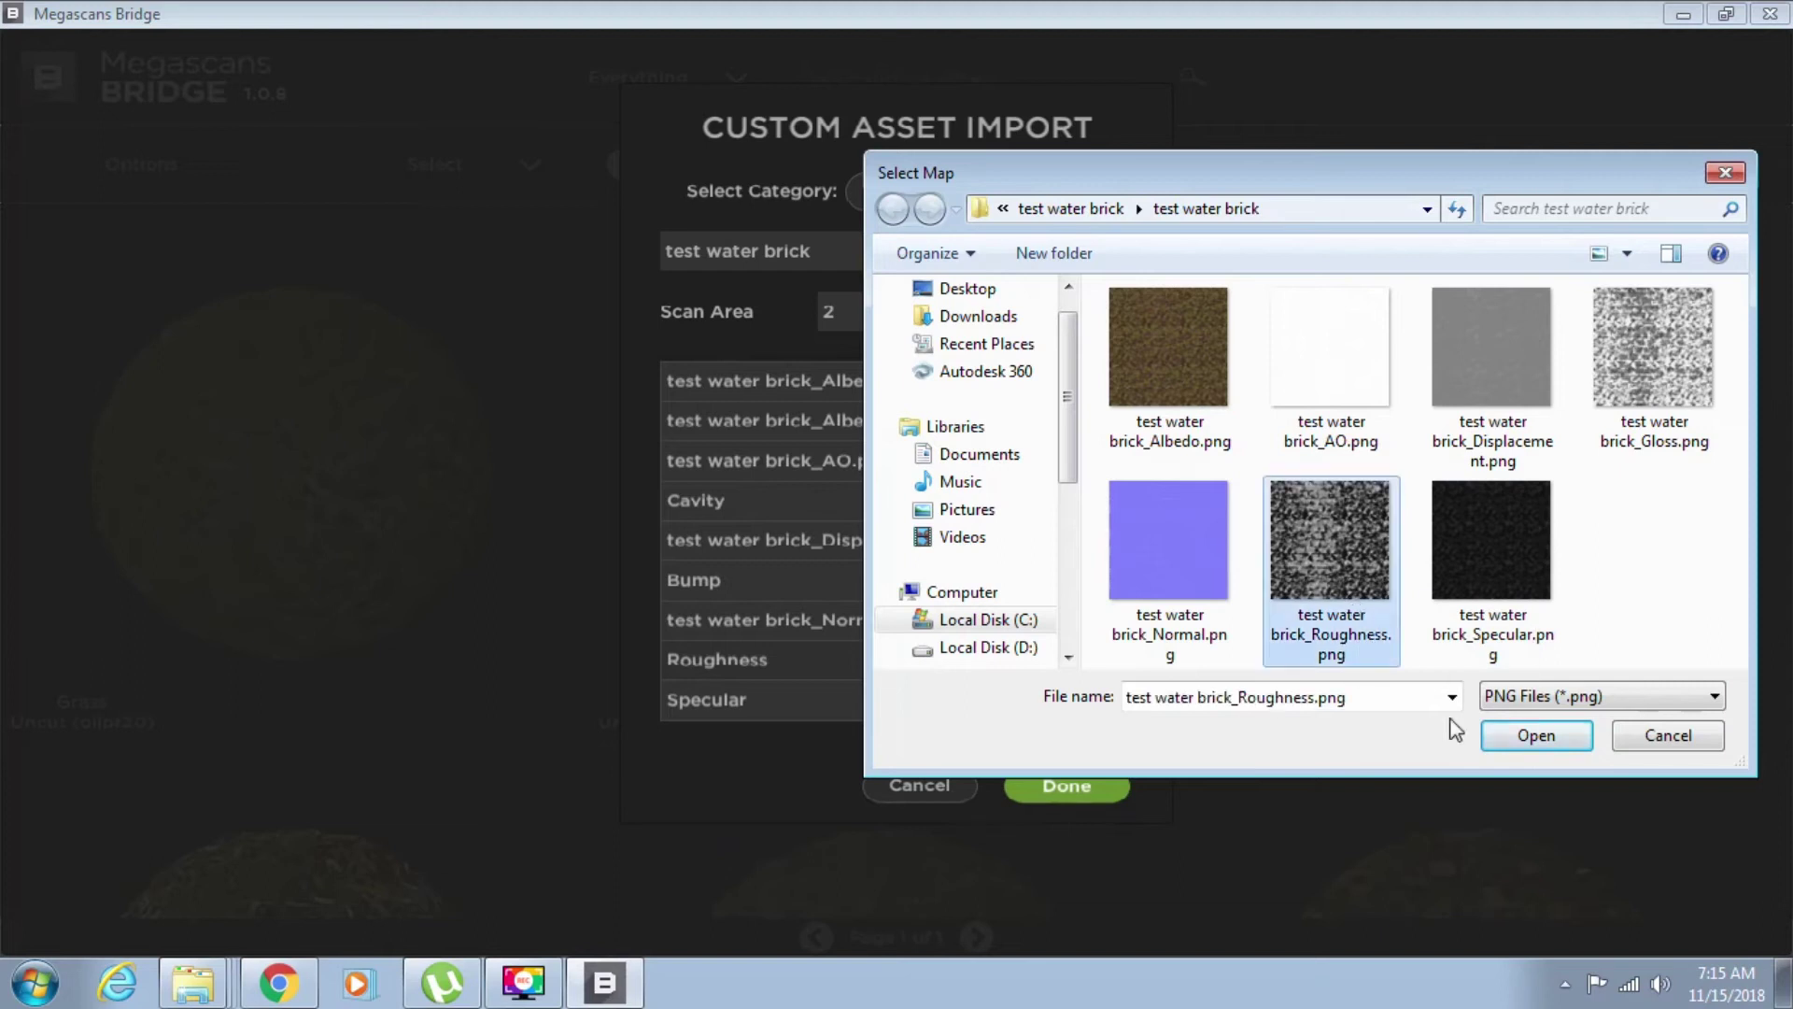
{"action": "left_click", "coordinate": [1532, 736]}
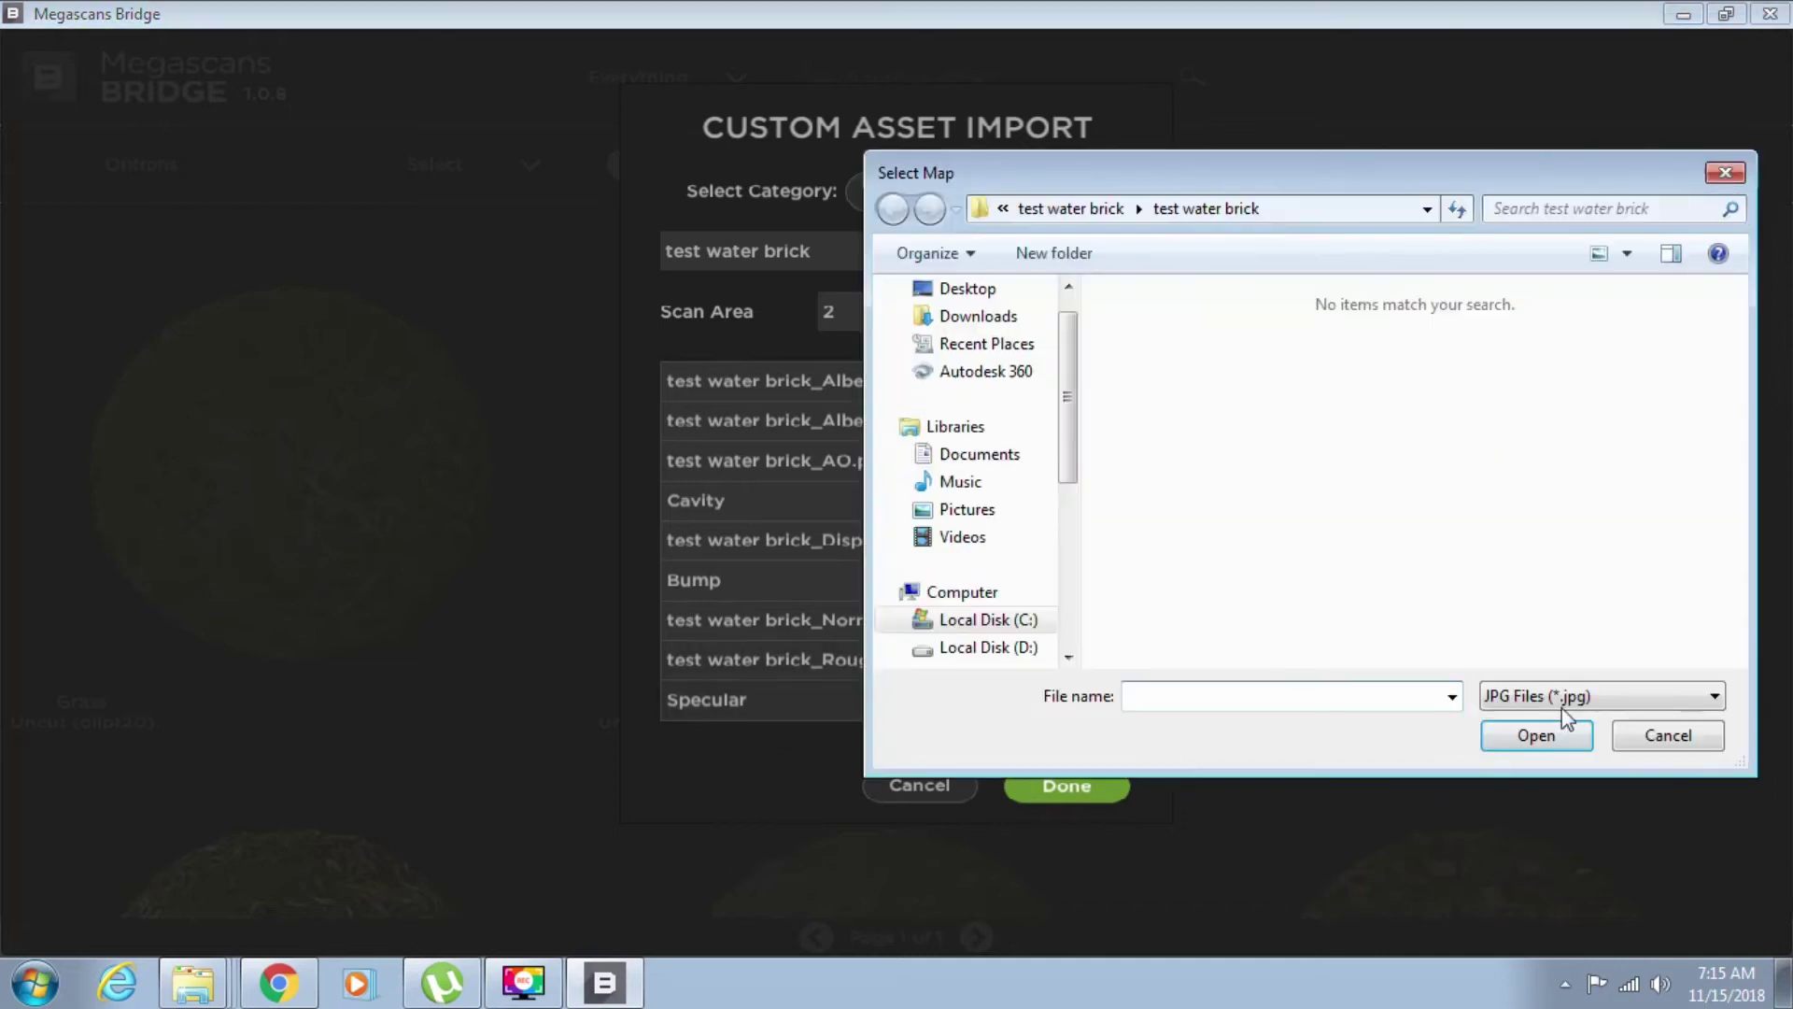
- Assign test water brick_Specular.png as the asset's Specular map, filtering the file browser to PNG files
{"action": "left_click", "coordinate": [1644, 698]}
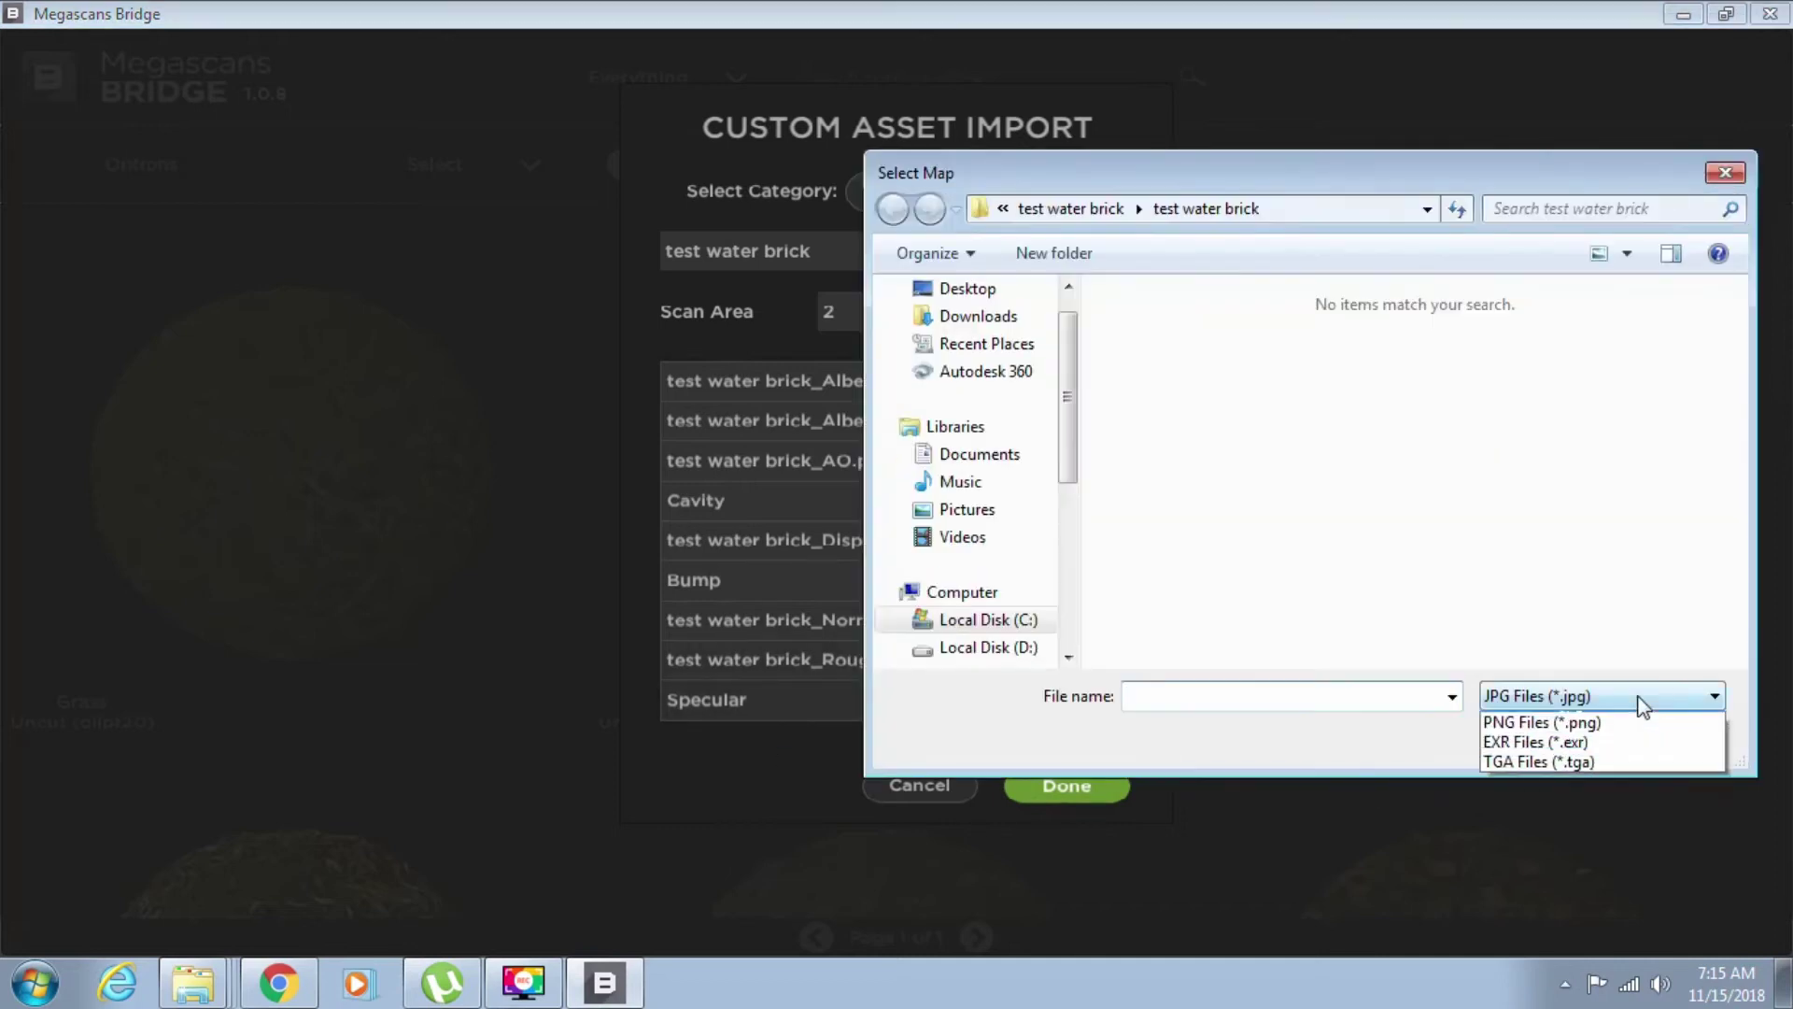
{"action": "left_click", "coordinate": [1569, 744]}
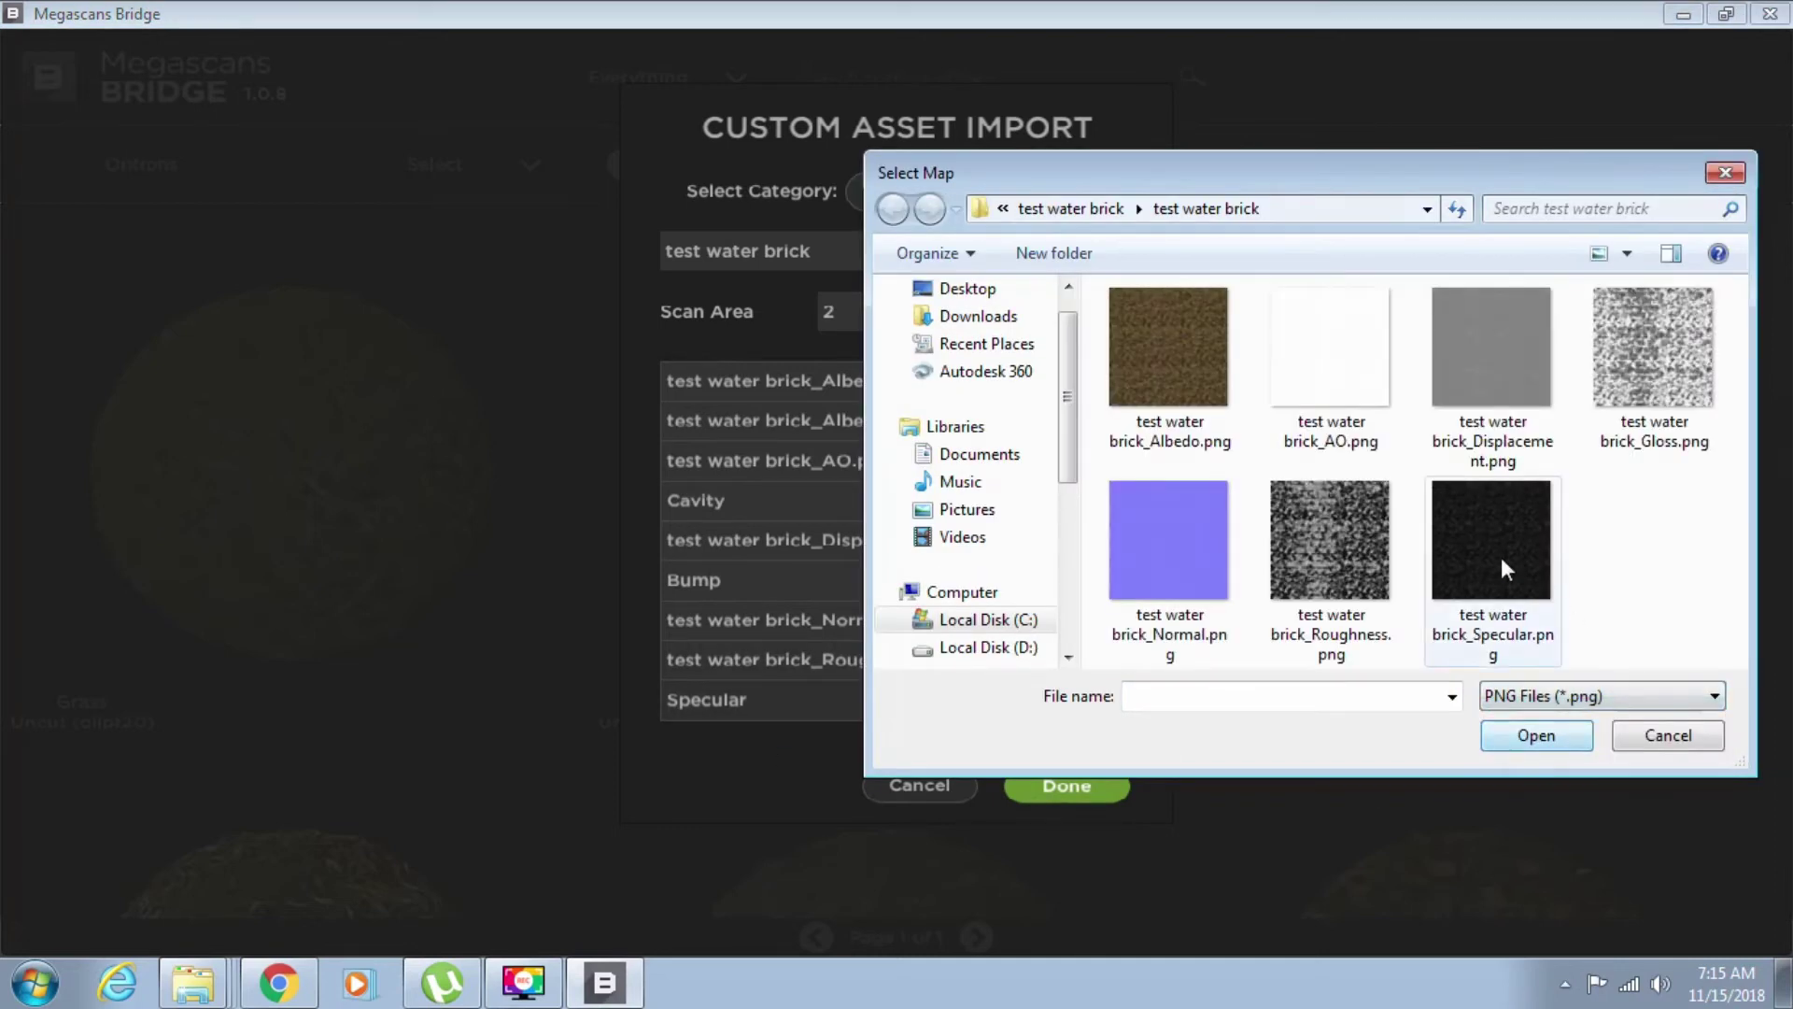
{"action": "left_click", "coordinate": [1500, 557]}
{"action": "left_click", "coordinate": [1537, 738]}
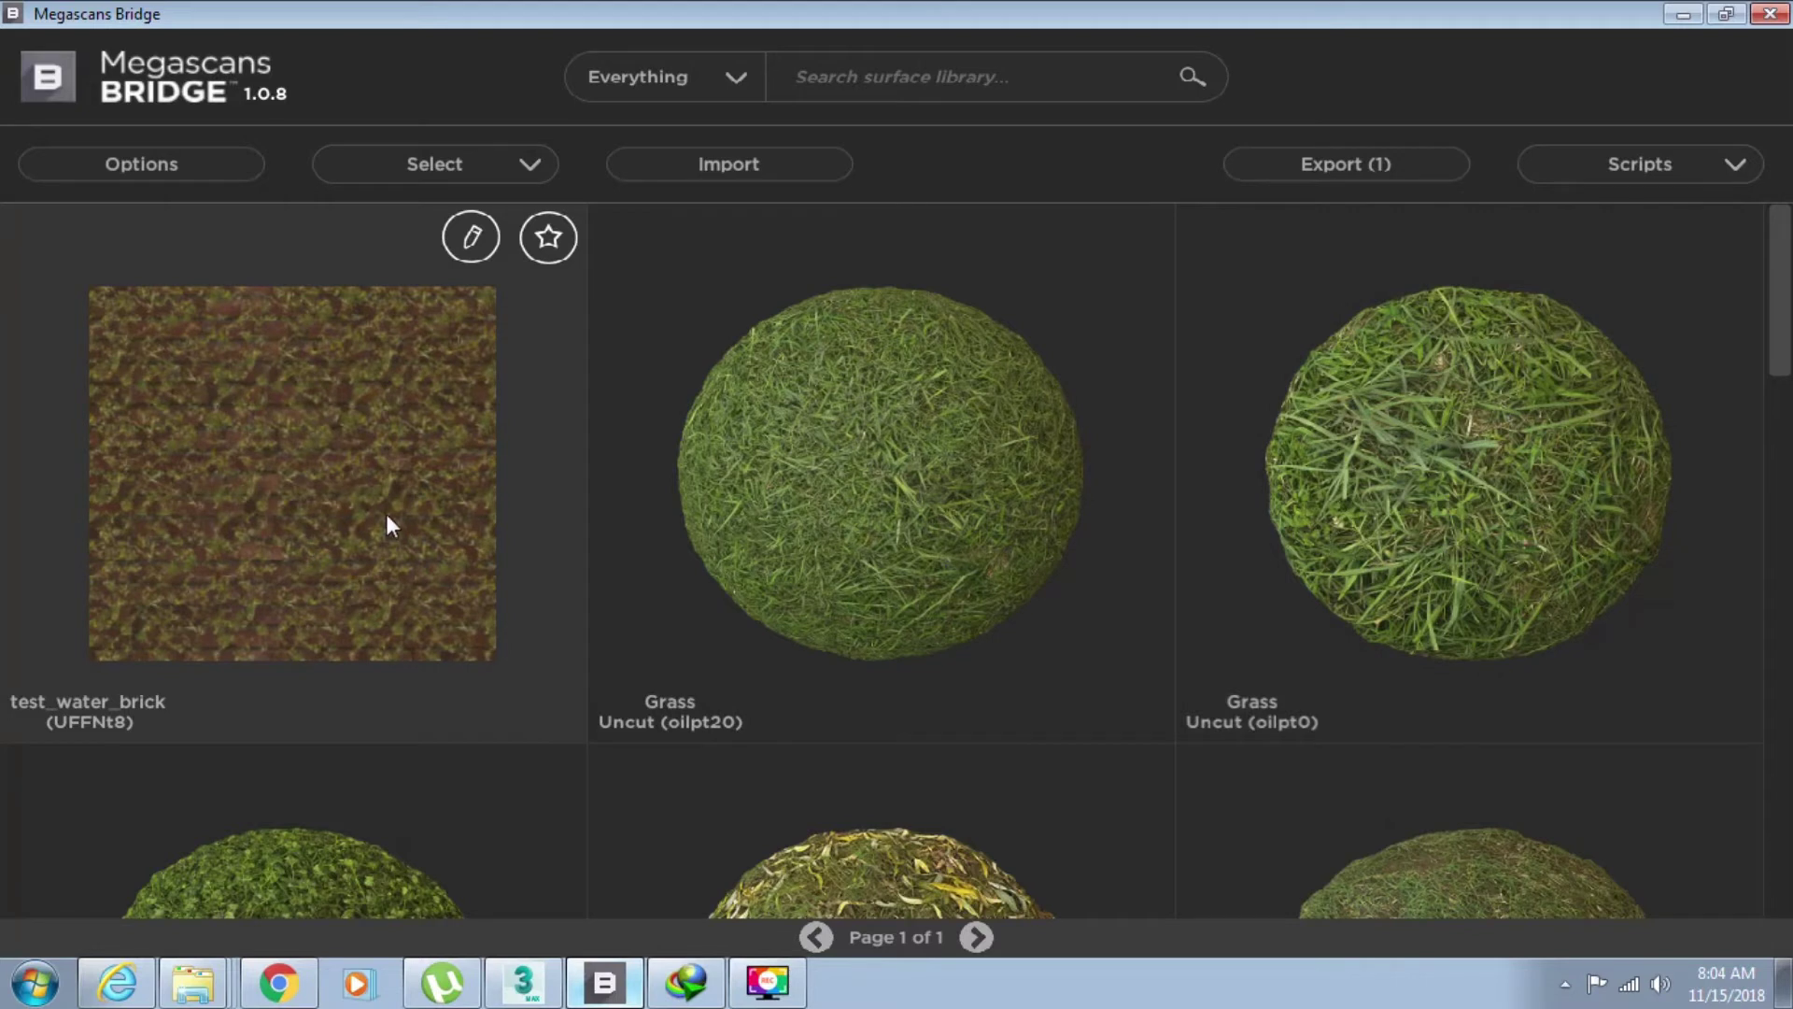
- Select the test_water_brick asset and run the Max script Send to Corona 1.5+(Surface)
{"action": "left_click", "coordinate": [385, 516]}
{"action": "left_click", "coordinate": [386, 516]}
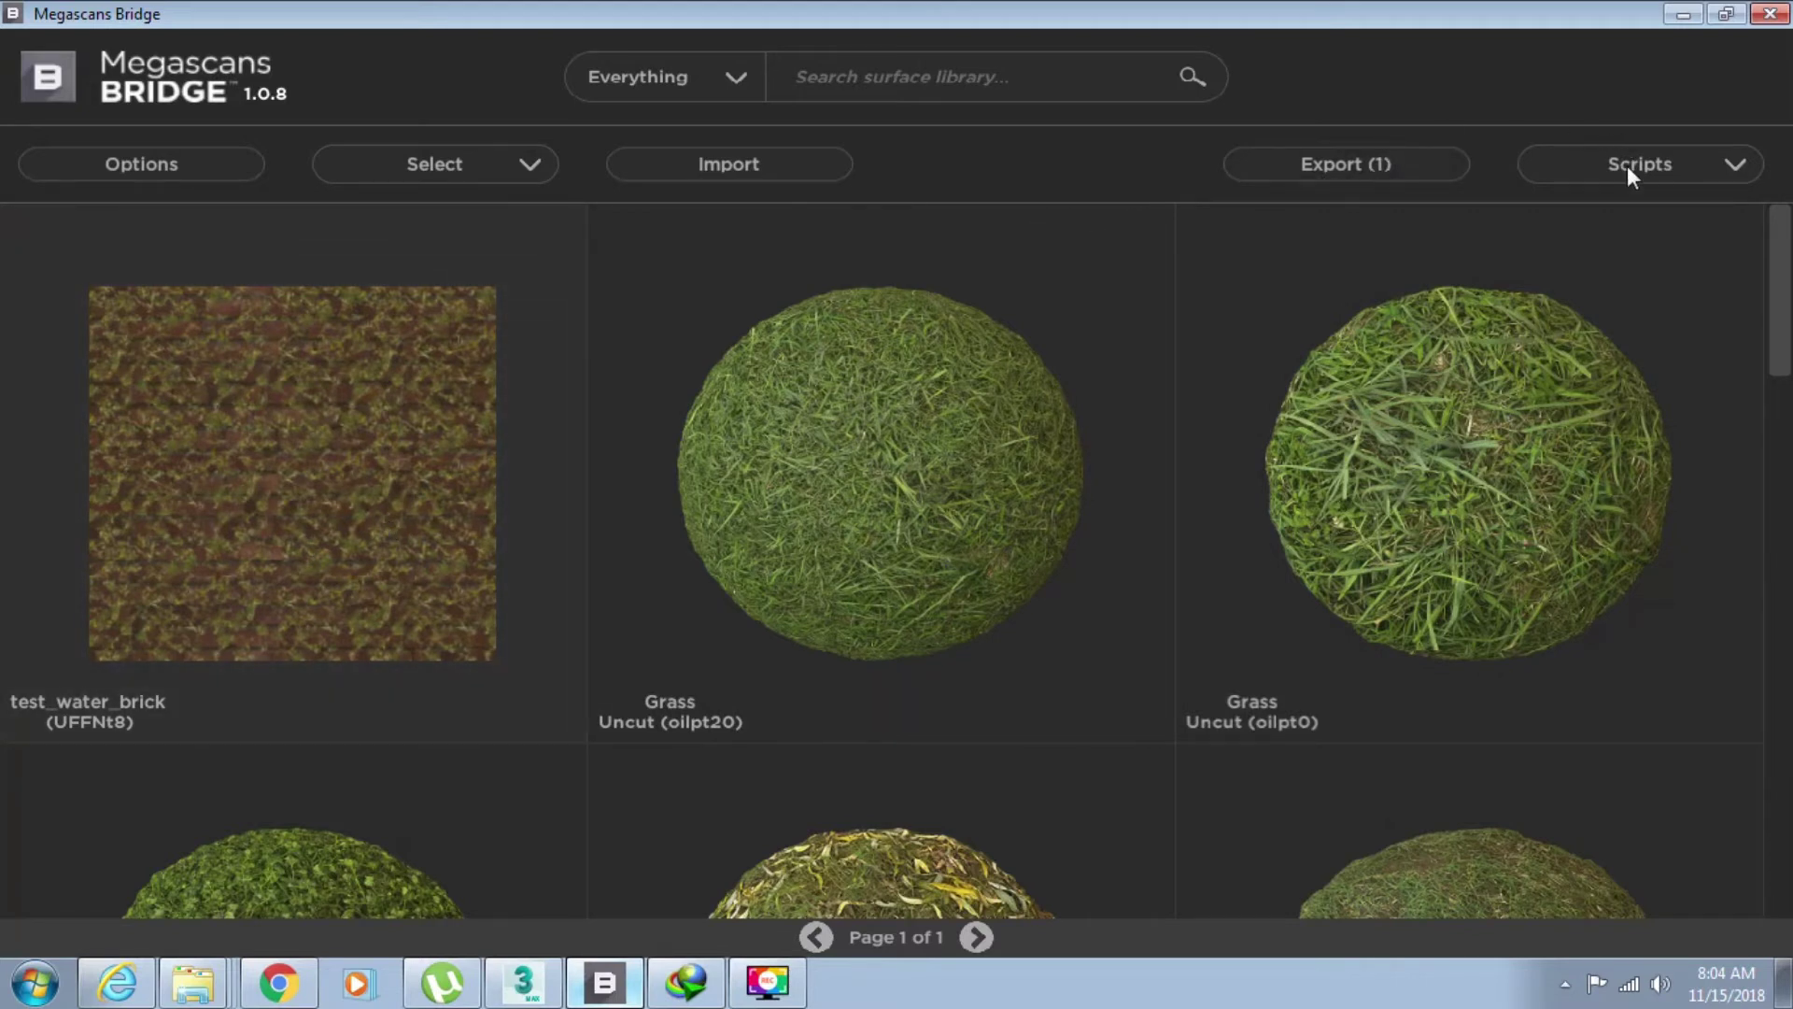
{"action": "left_click", "coordinate": [1726, 166]}
{"action": "mouse_move", "coordinate": [1569, 255]}
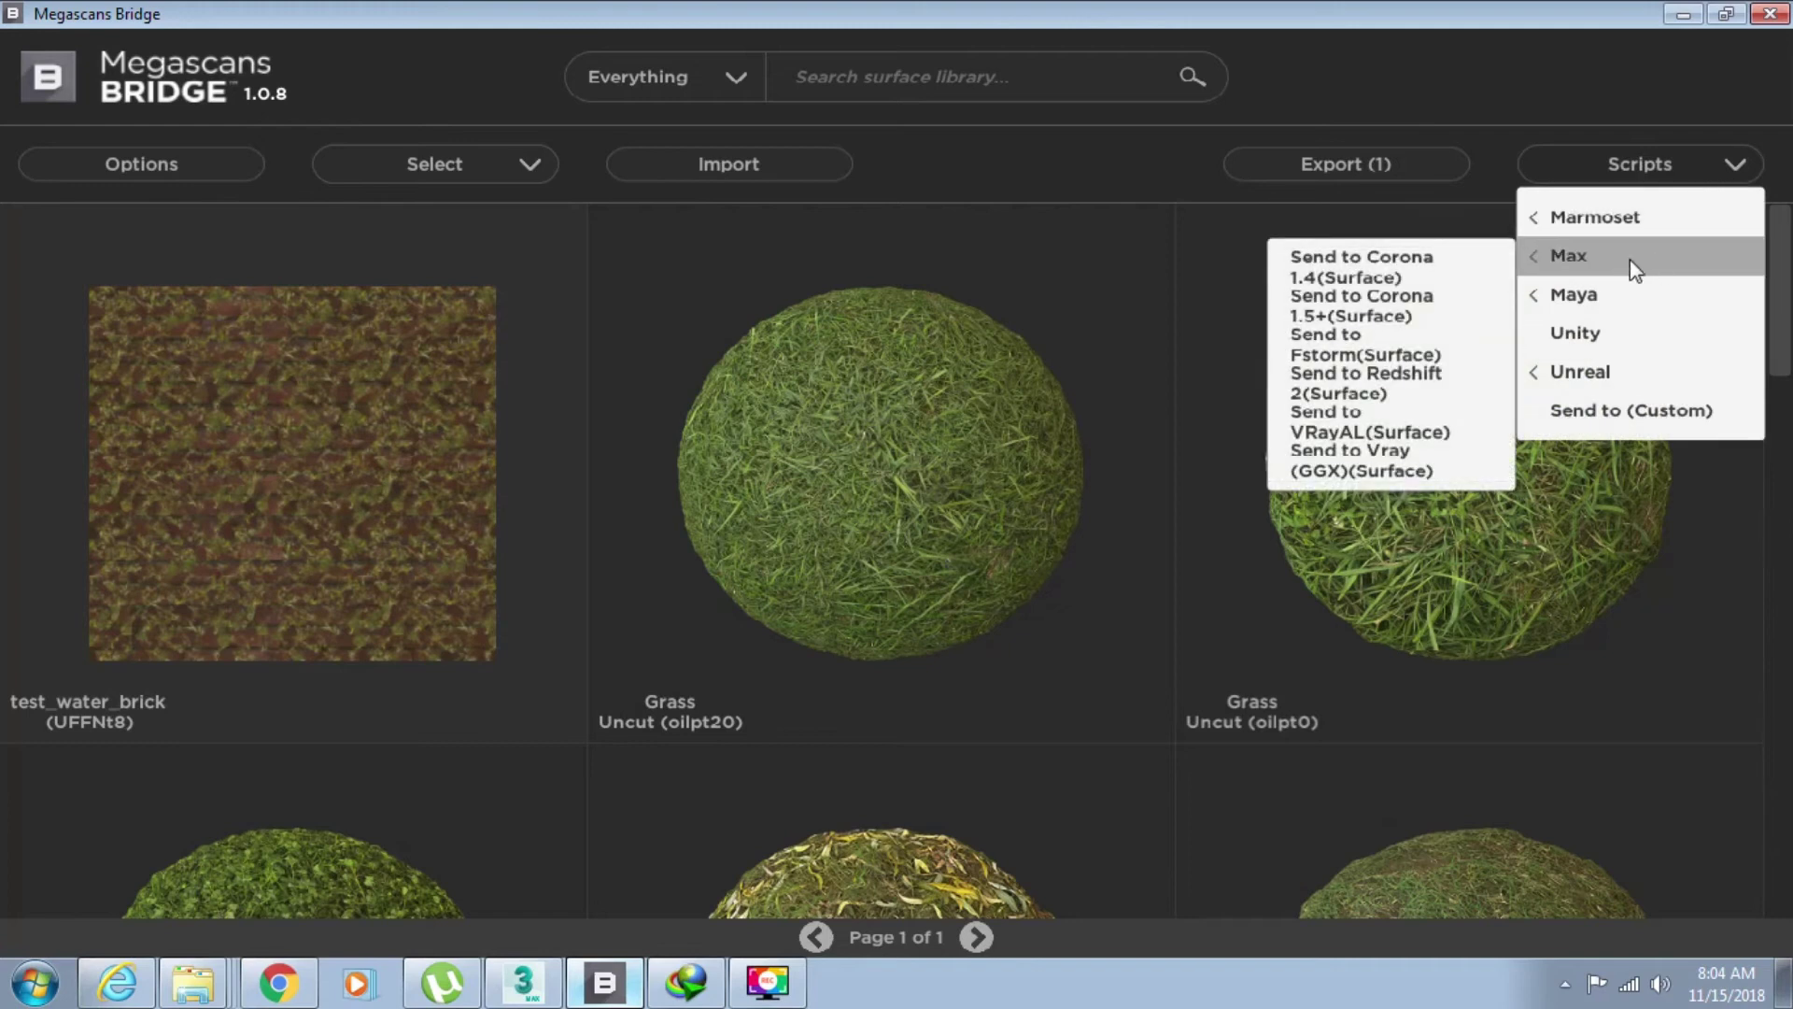
{"action": "left_click", "coordinate": [1384, 316]}
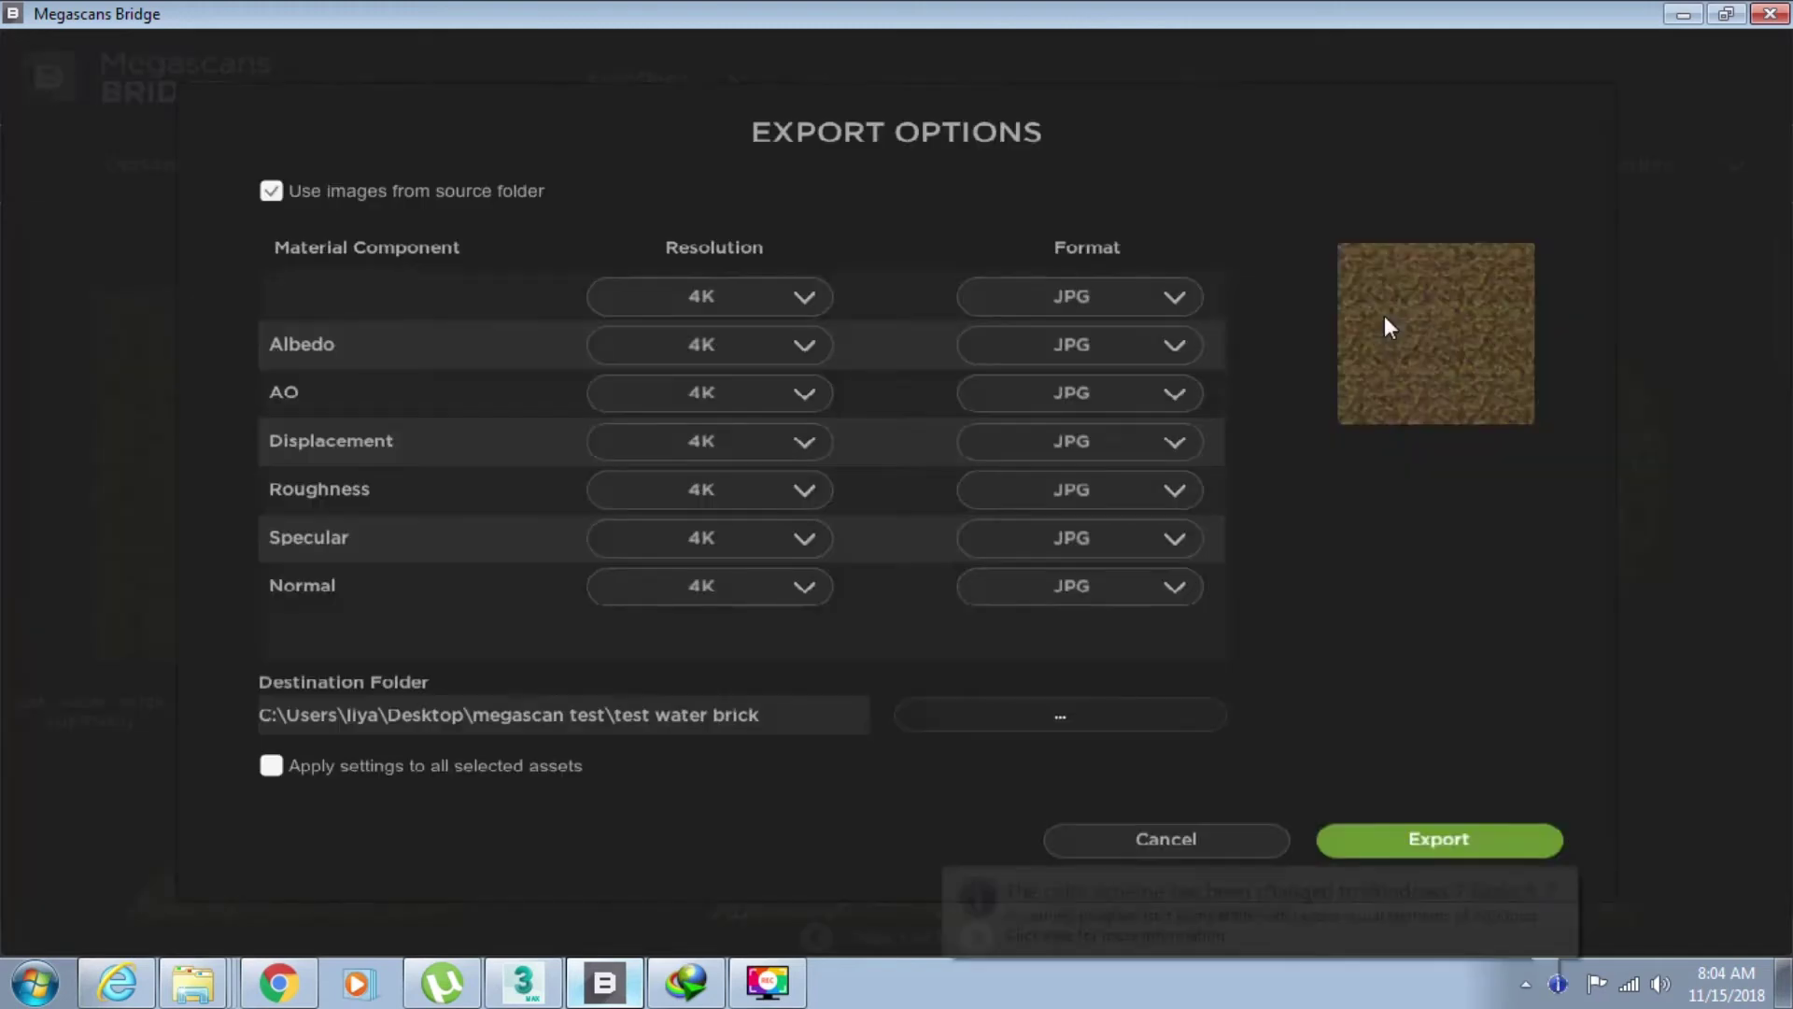
- Export the test_water_brick maps with images from the source folder enabled, and look through the exported folder
{"action": "left_click", "coordinate": [1554, 888]}
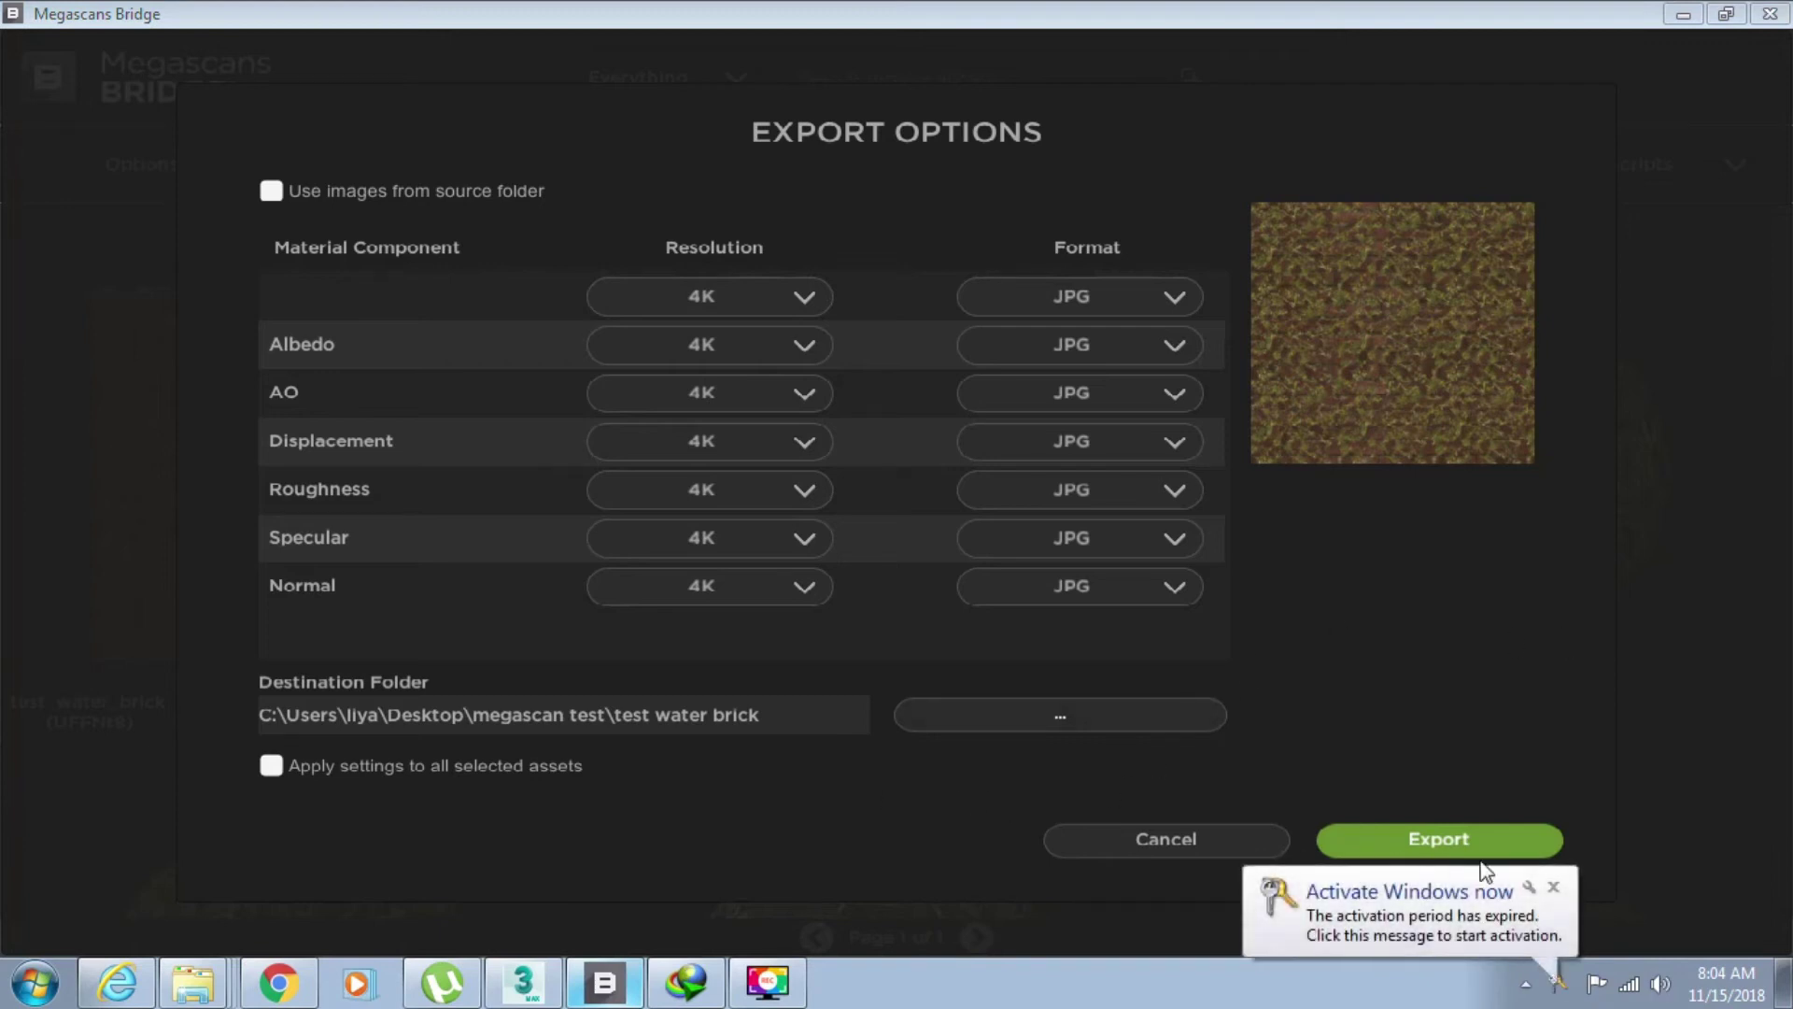
{"action": "left_click", "coordinate": [1555, 888]}
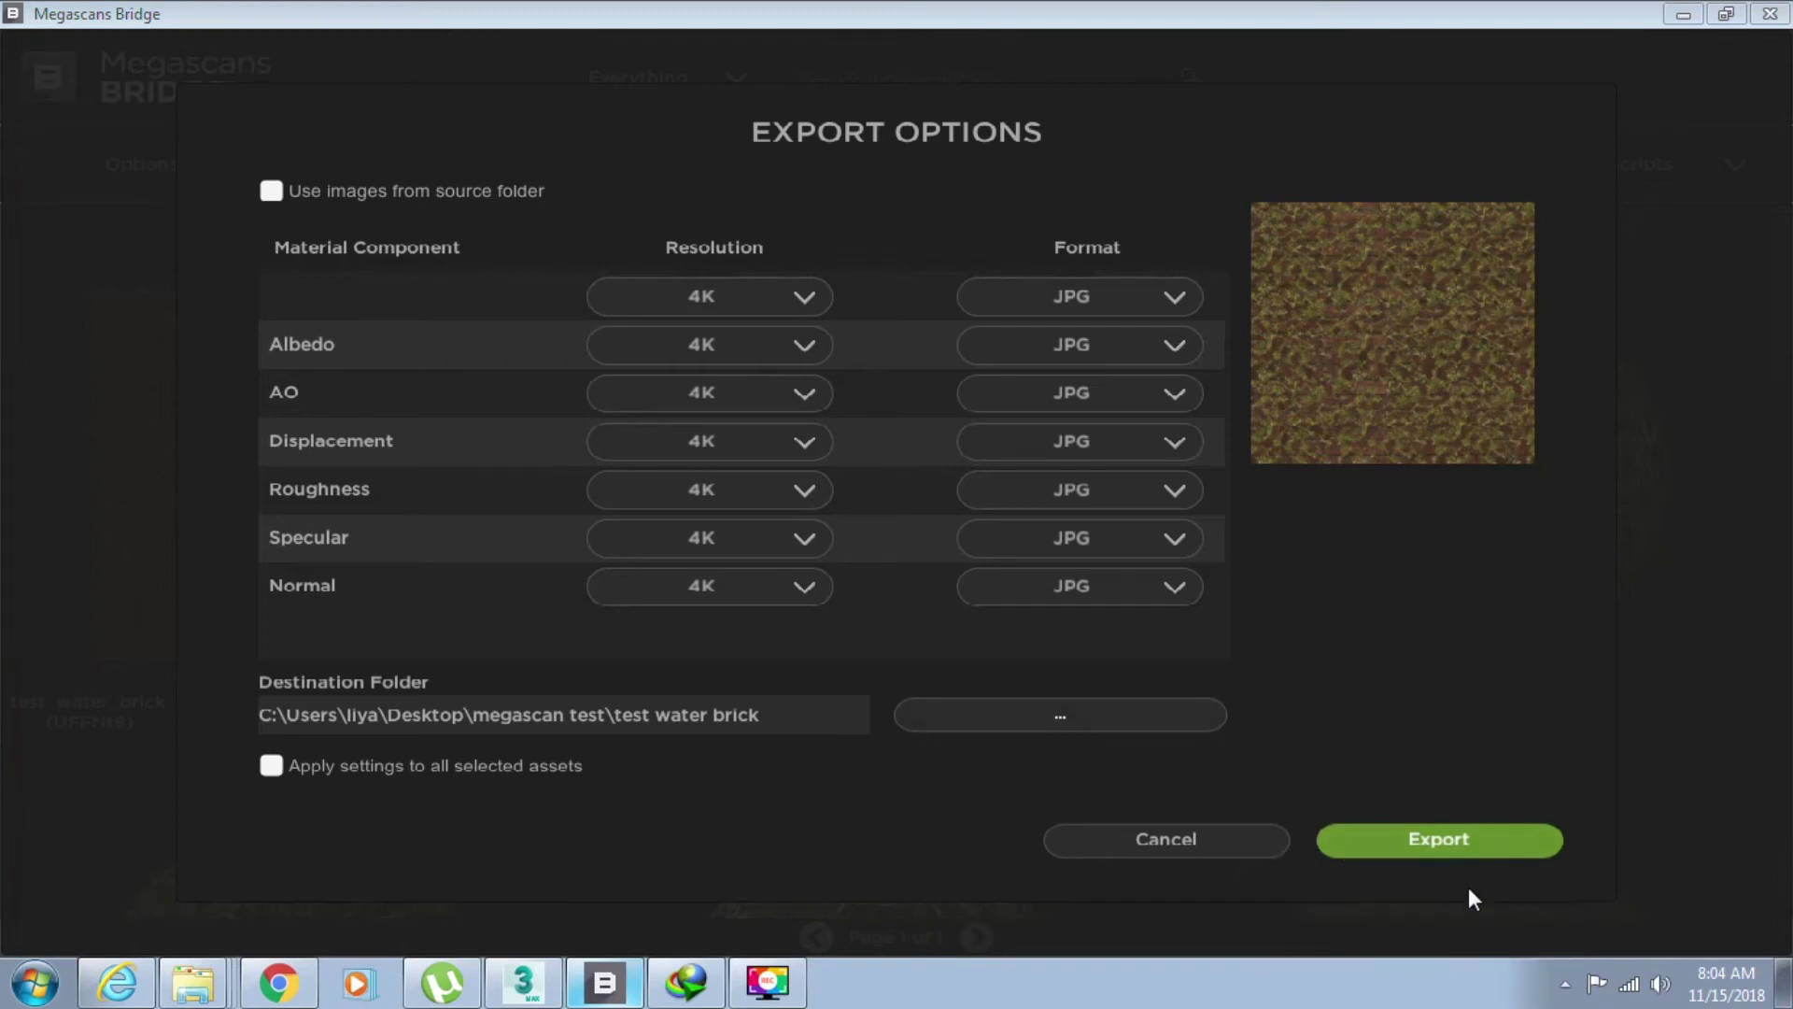
{"action": "left_click", "coordinate": [272, 192]}
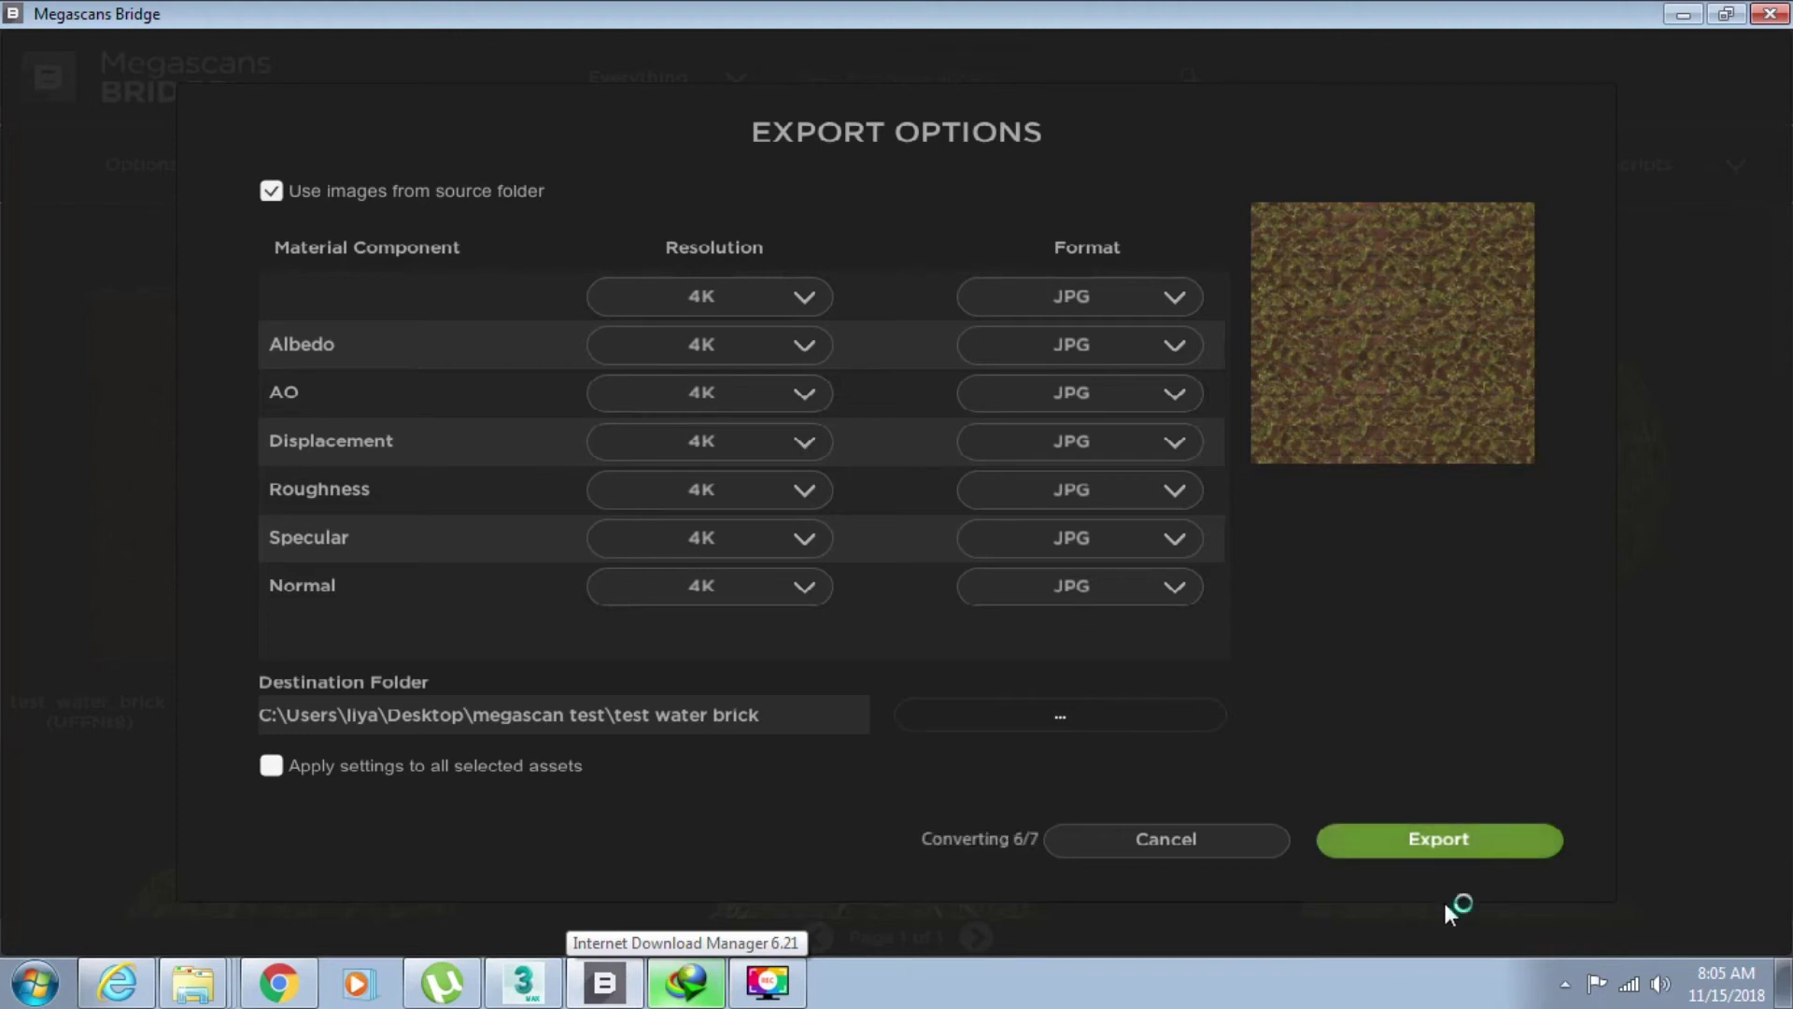
{"action": "scroll", "coordinate": [1362, 495], "scroll_direction": "down", "scroll_amount": 5}
{"action": "scroll", "coordinate": [1363, 495], "scroll_direction": "up", "scroll_amount": 5}
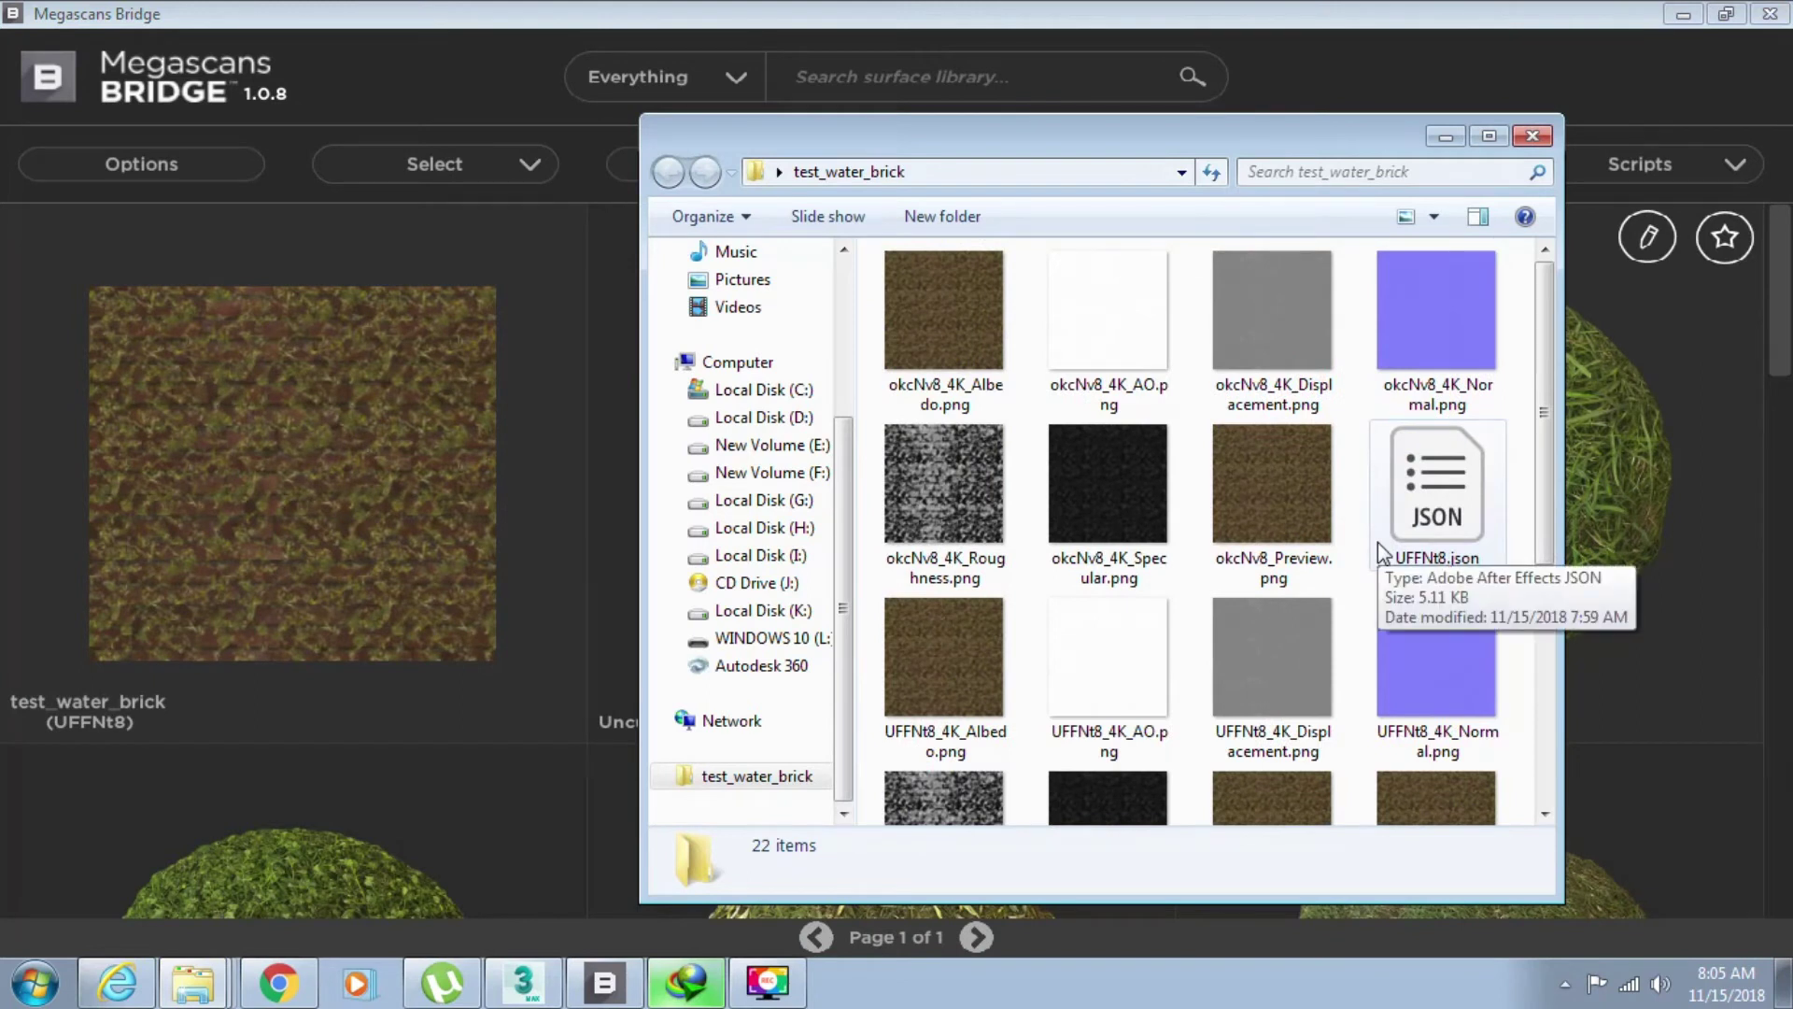
- Switch to 3ds Max 2017 and create a plane about 628 cm long and 599 cm wide in the Perspective viewport
{"action": "left_click", "coordinate": [1700, 20]}
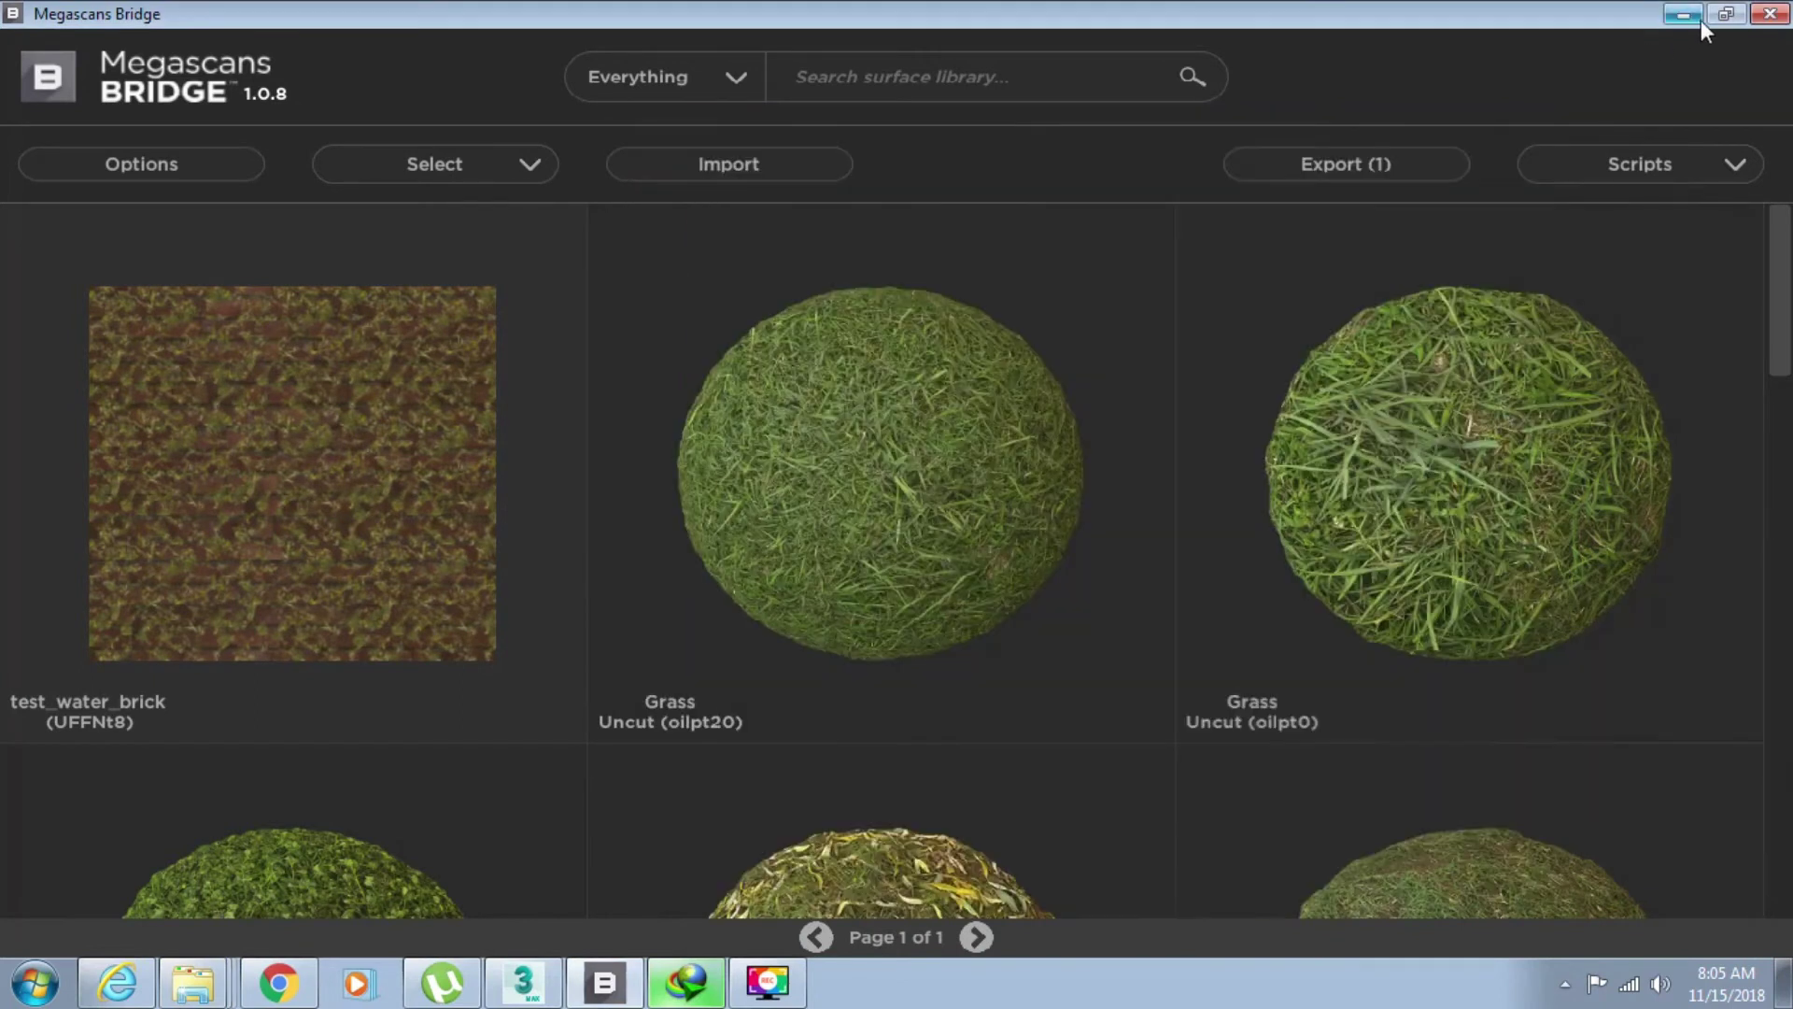
{"action": "key", "text": "super+d"}
{"action": "left_click", "coordinate": [524, 980]}
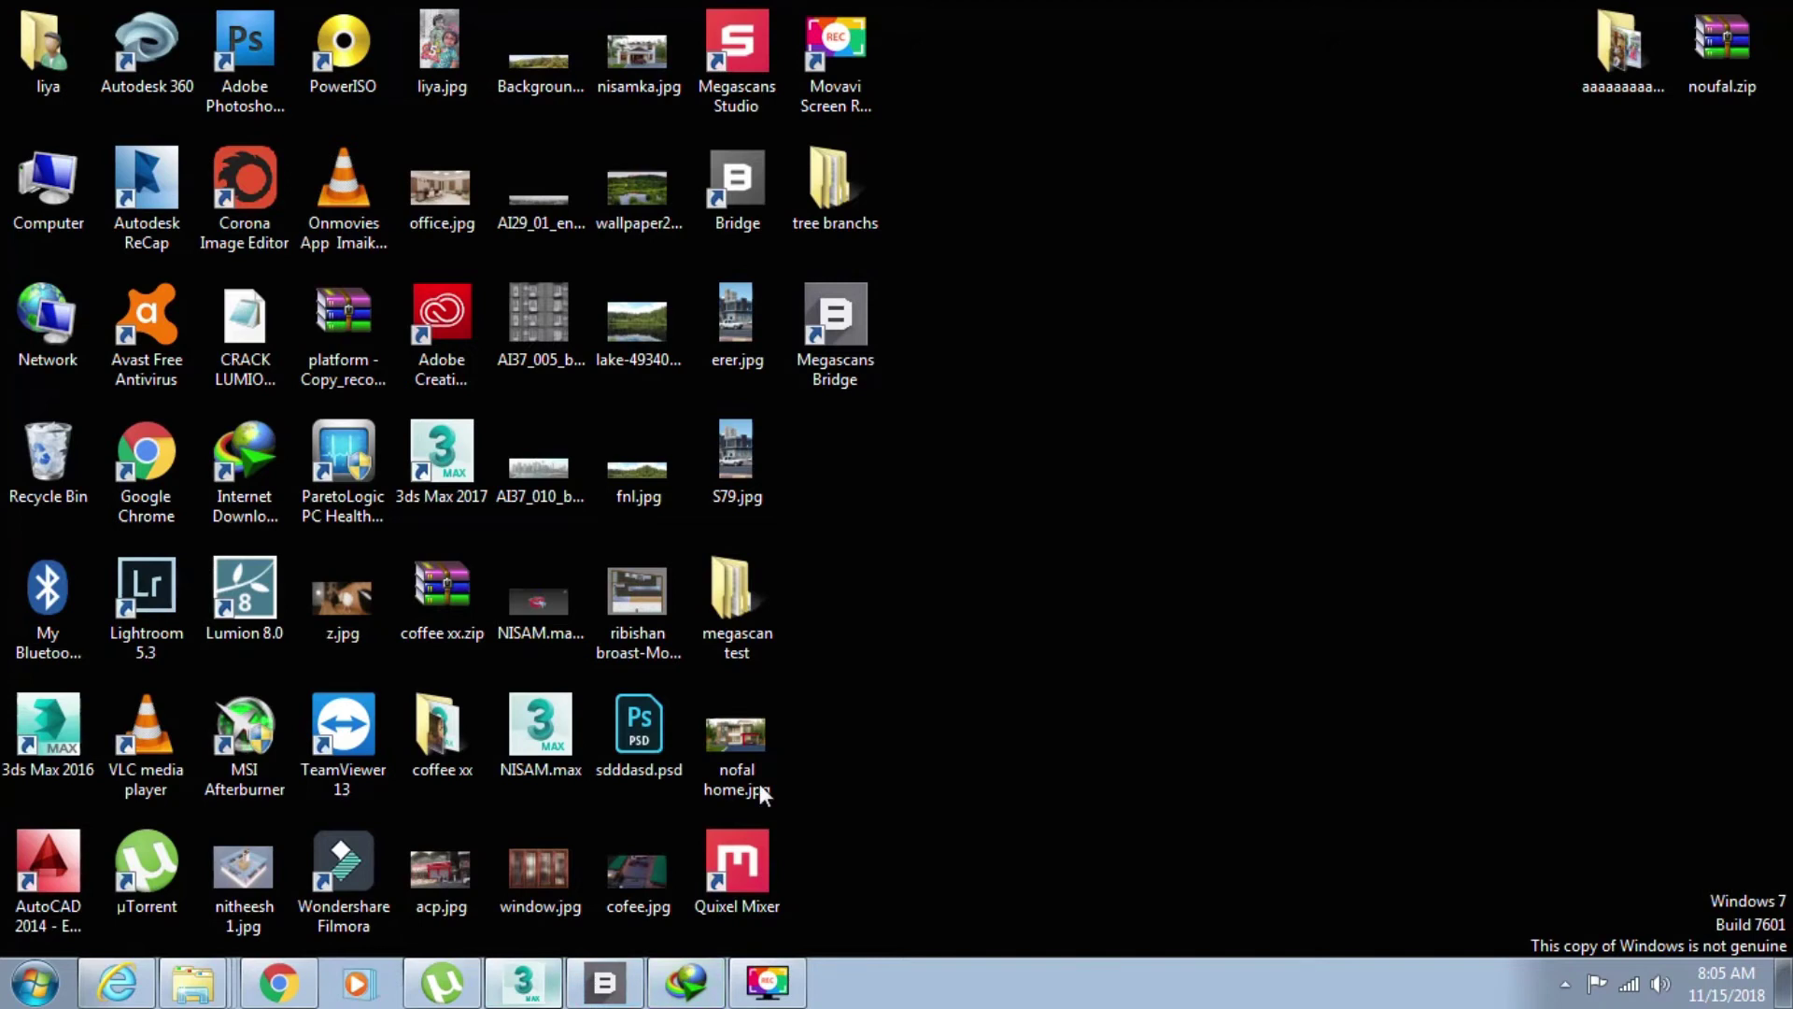
{"action": "left_click", "coordinate": [1706, 450]}
{"action": "scroll", "coordinate": [691, 285], "scroll_direction": "down", "scroll_amount": 4}
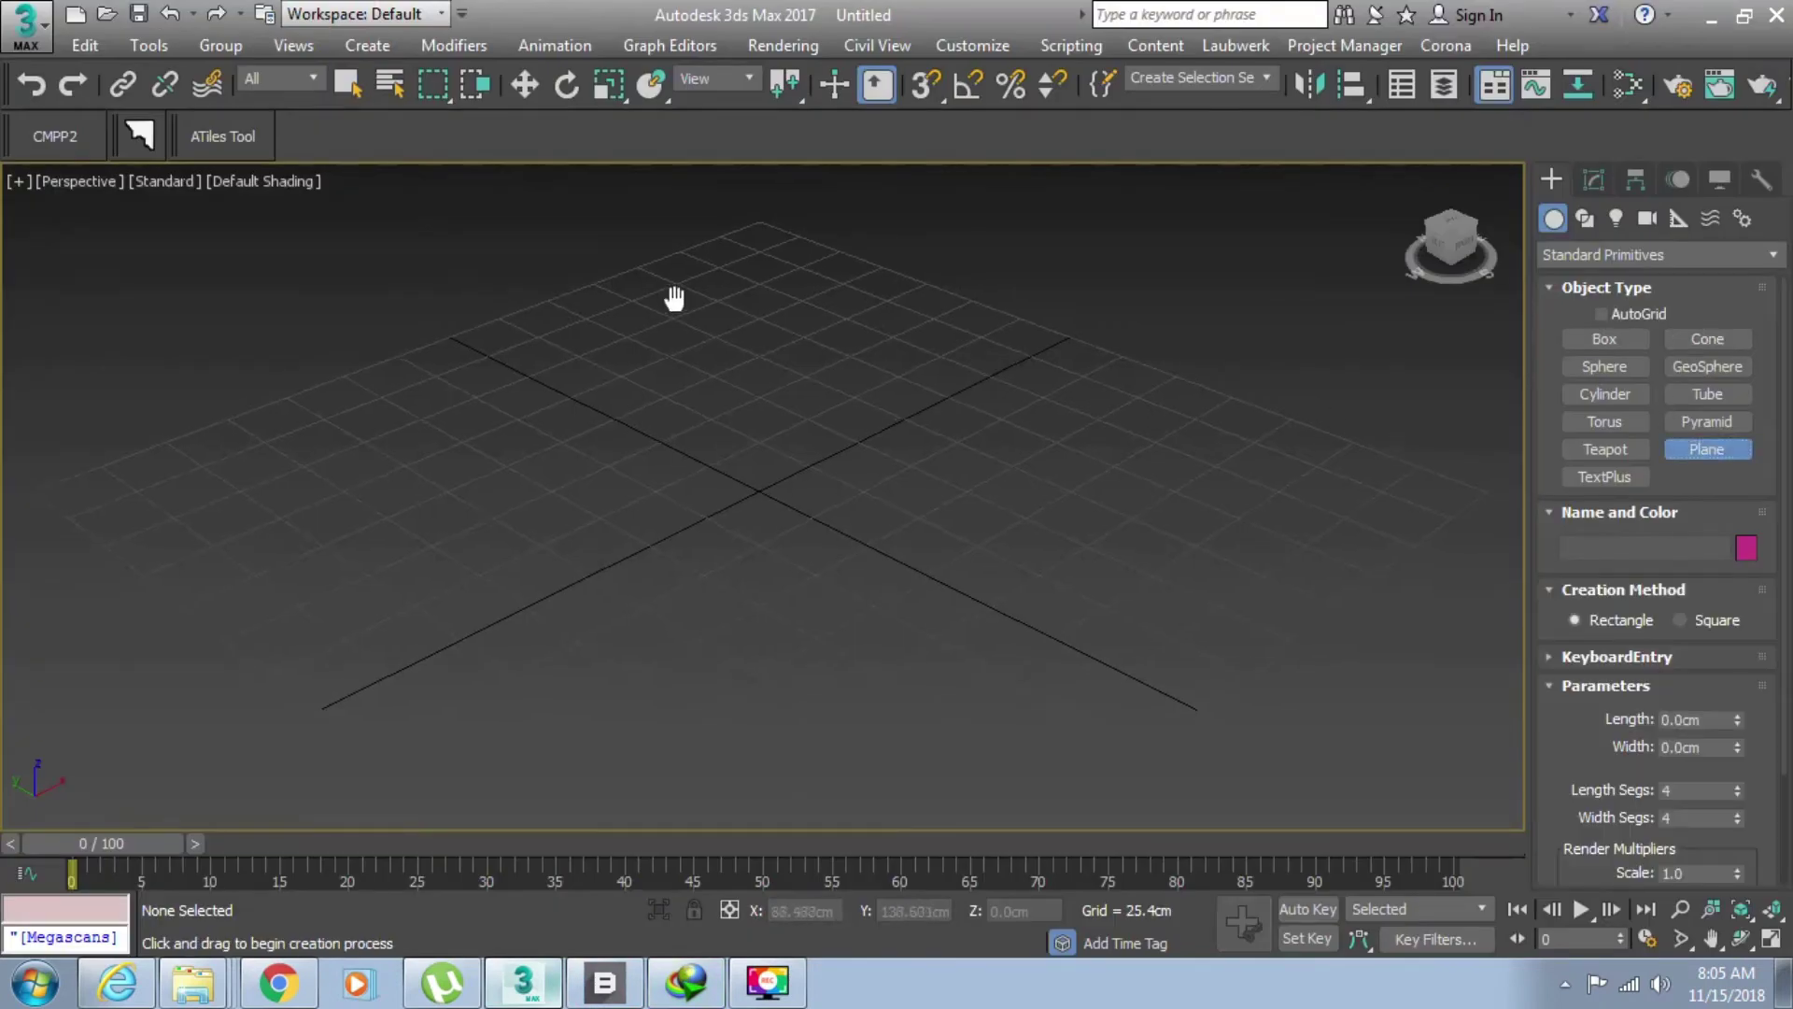
{"action": "left_click_drag", "start_coordinate": [724, 269], "coordinate": [797, 813]}
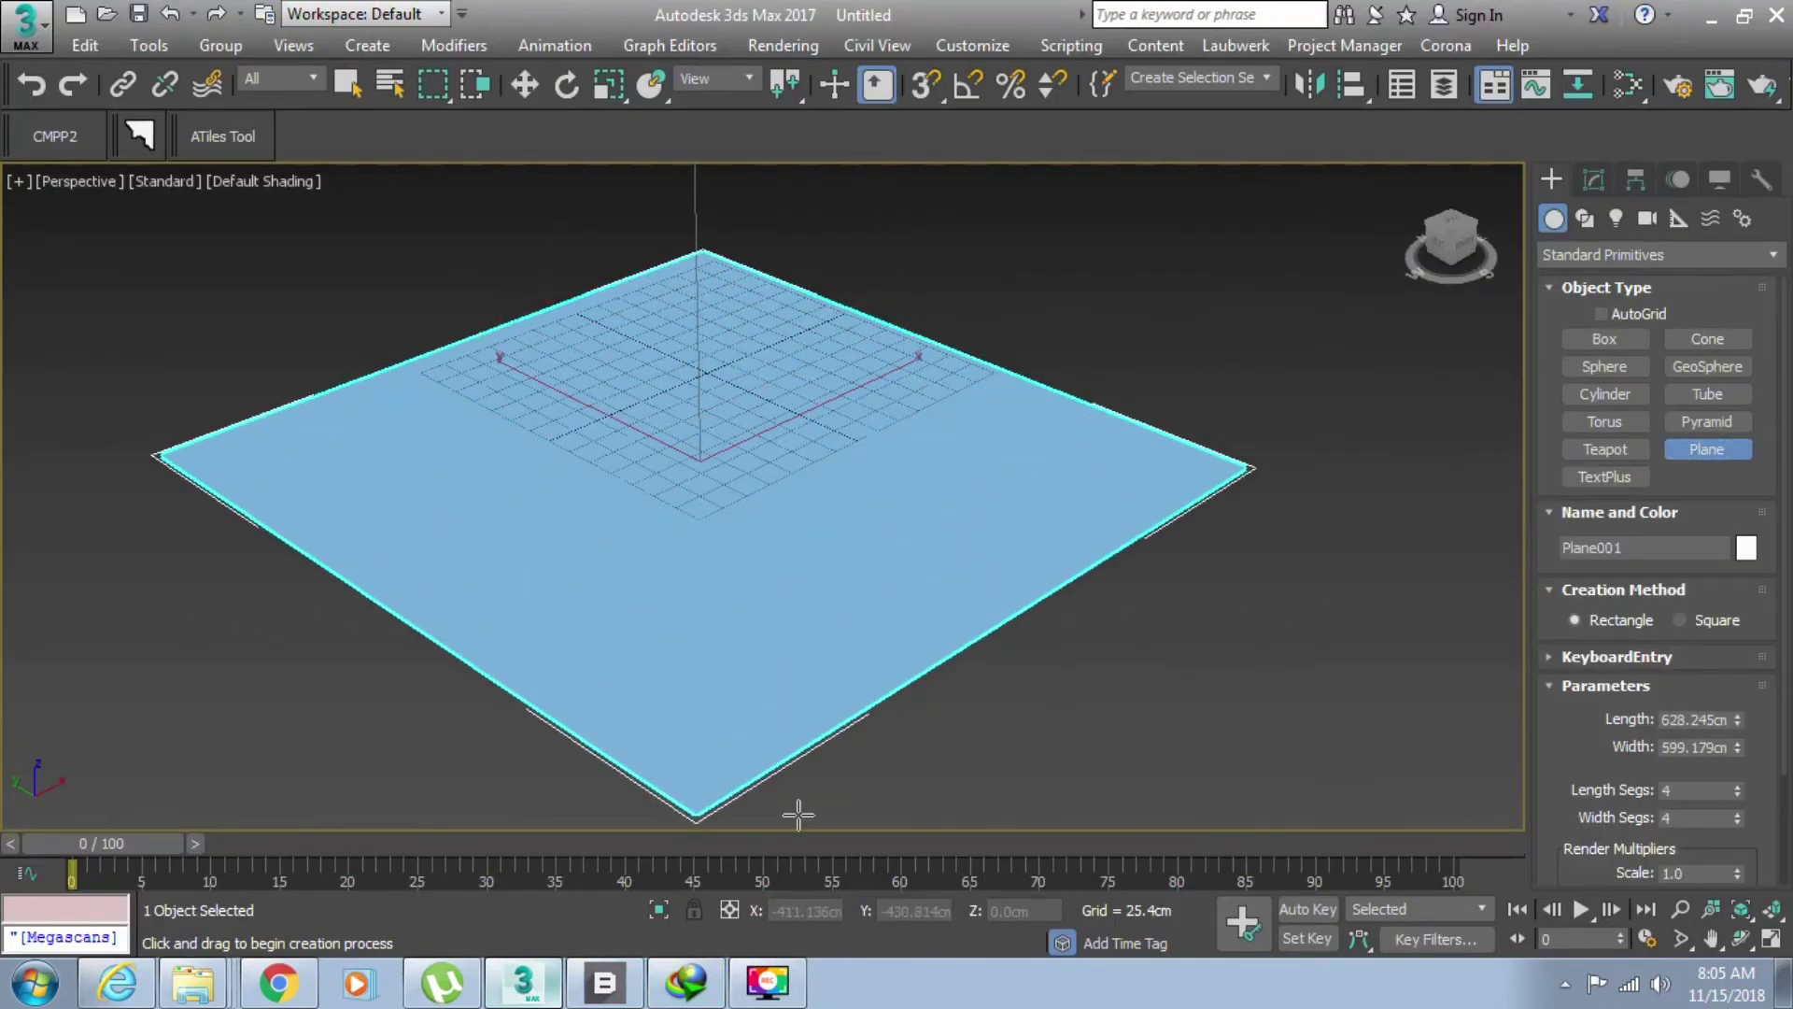
- Set the plane's length and width to 2000 cm each
{"action": "double_click", "coordinate": [1692, 720]}
{"action": "type", "text": "2000"}
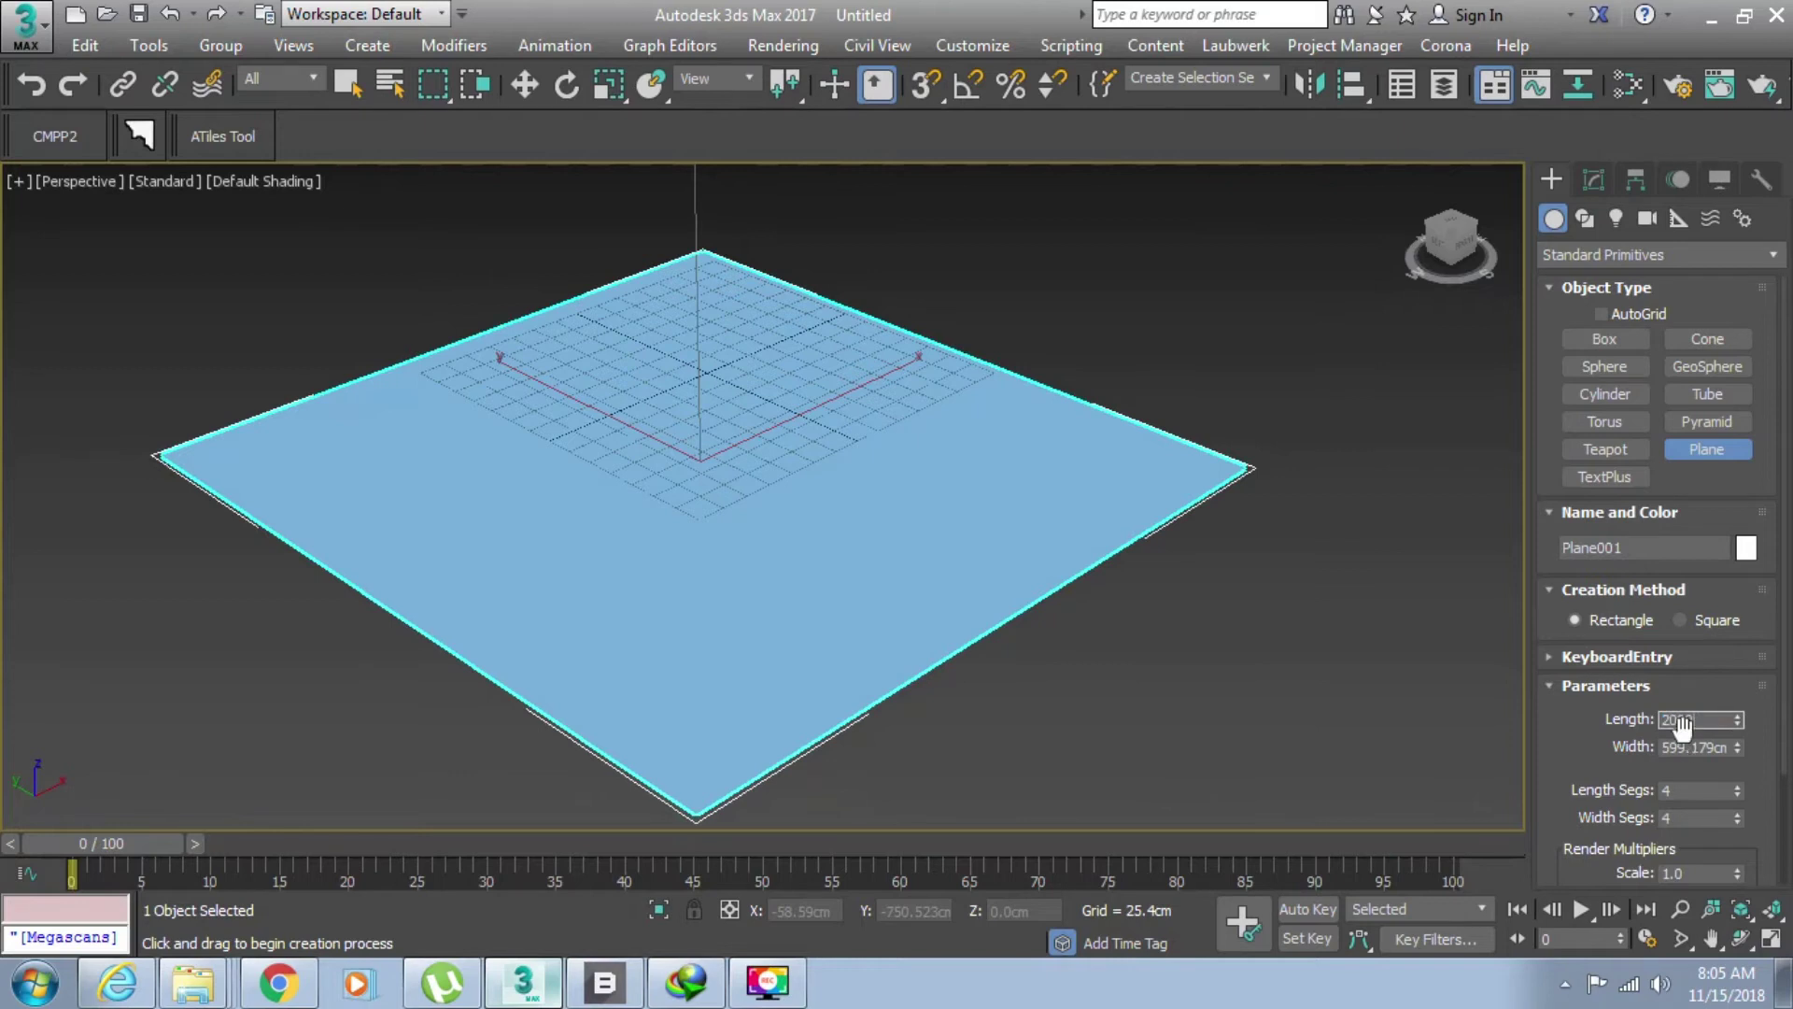
{"action": "left_click", "coordinate": [1686, 747]}
{"action": "double_click", "coordinate": [1686, 747]}
{"action": "type", "text": "2000"}
{"action": "key", "text": "Return"}
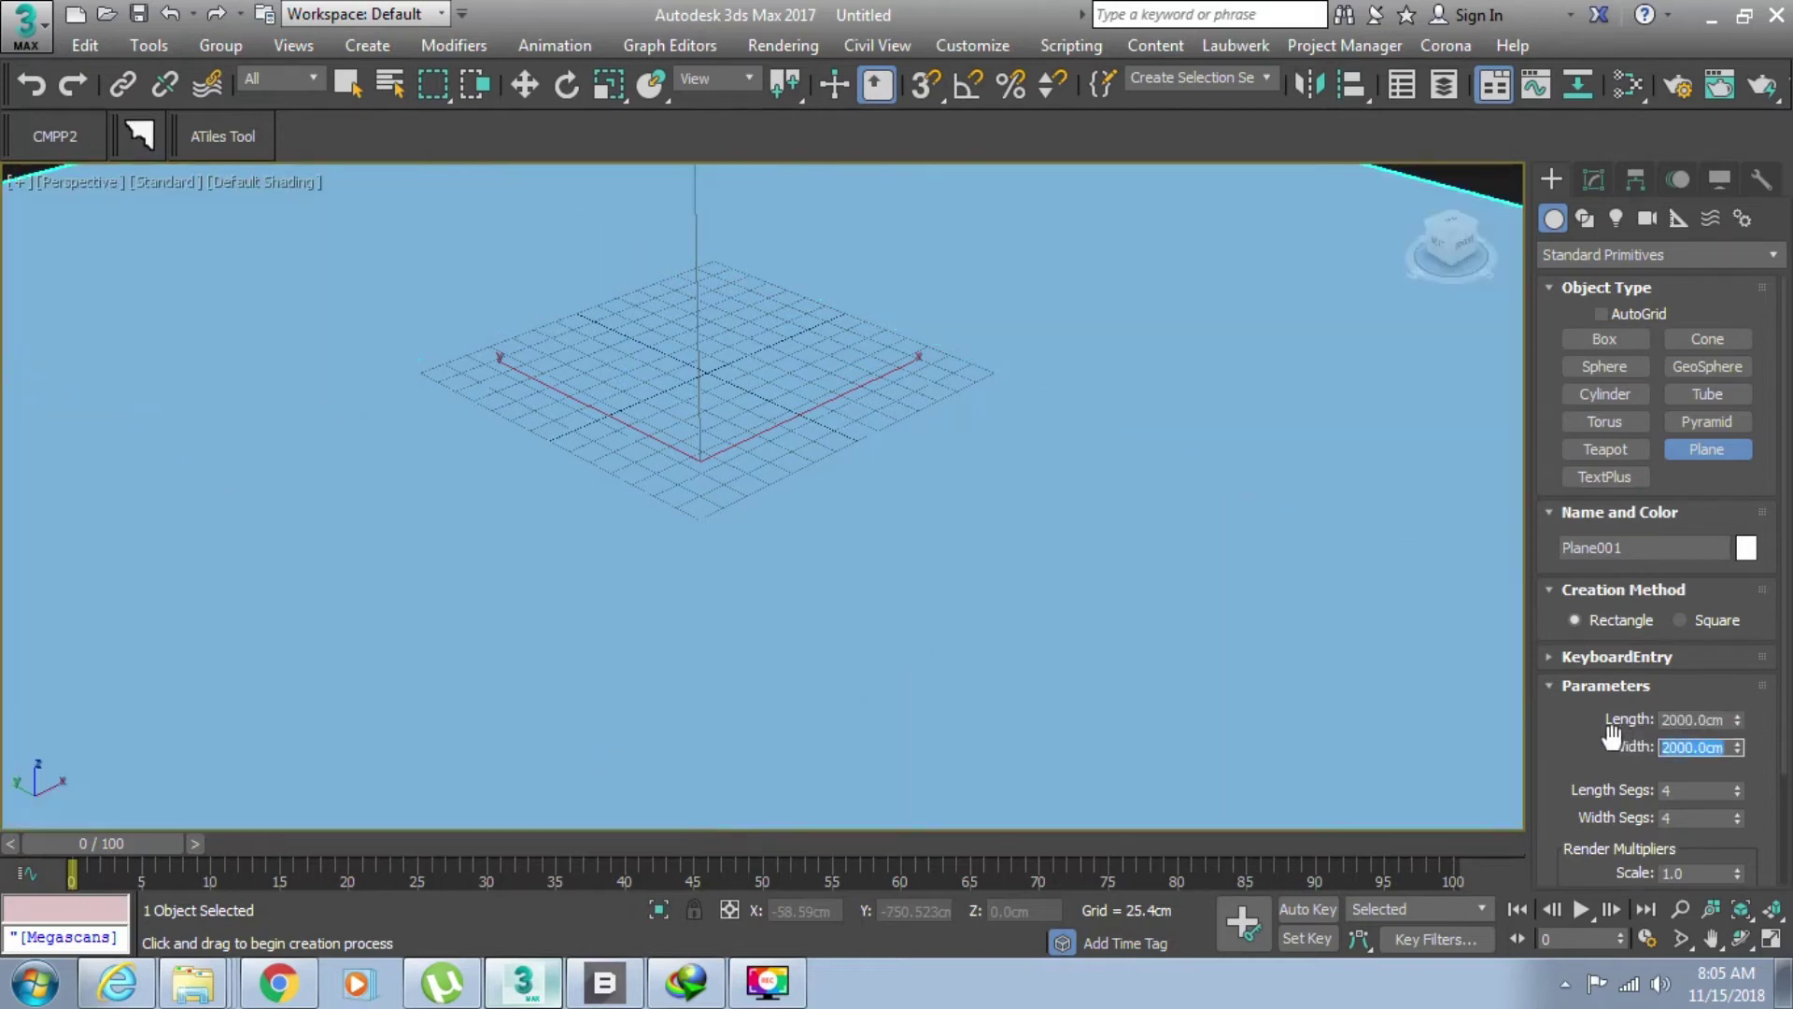
{"action": "scroll", "coordinate": [991, 594], "scroll_direction": "down", "scroll_amount": 6}
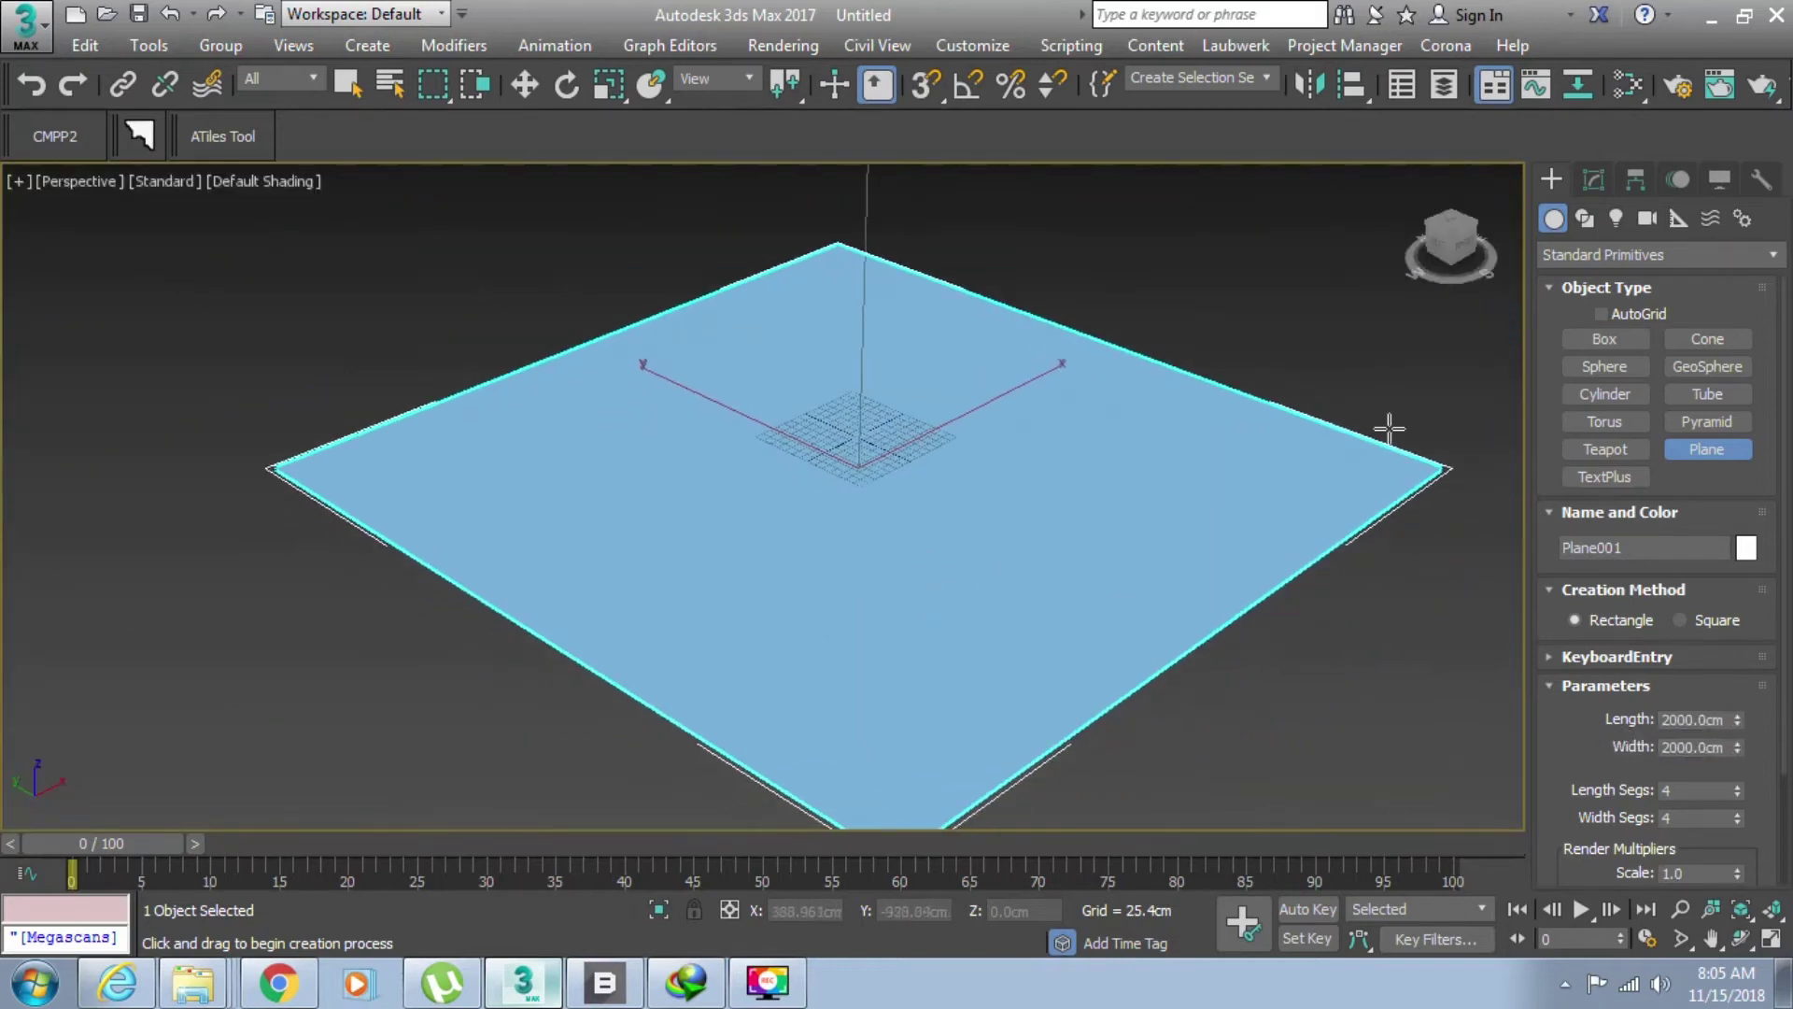
- Place the MAT_test_water_brick sample material in the Slate Material Editor's View1 as an instance
{"action": "left_click", "coordinate": [1628, 85]}
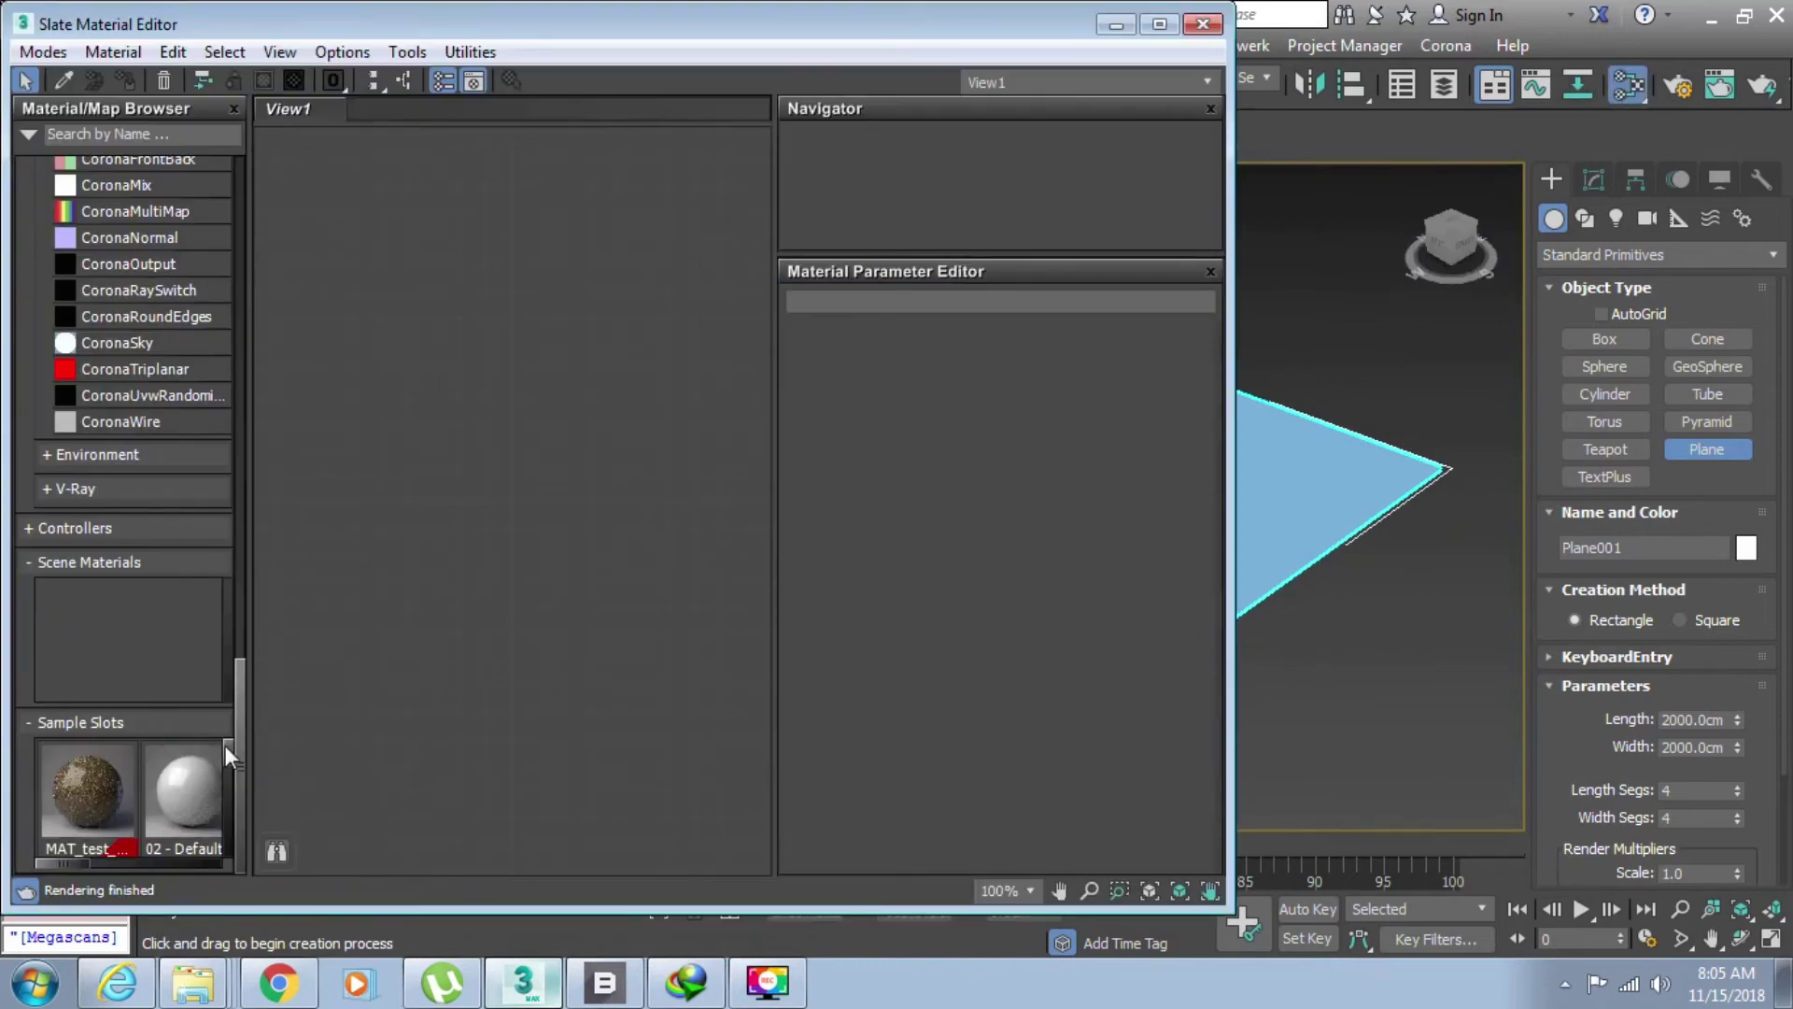
{"action": "left_click_drag", "start_coordinate": [223, 765], "coordinate": [227, 734]}
{"action": "left_click", "coordinate": [108, 779]}
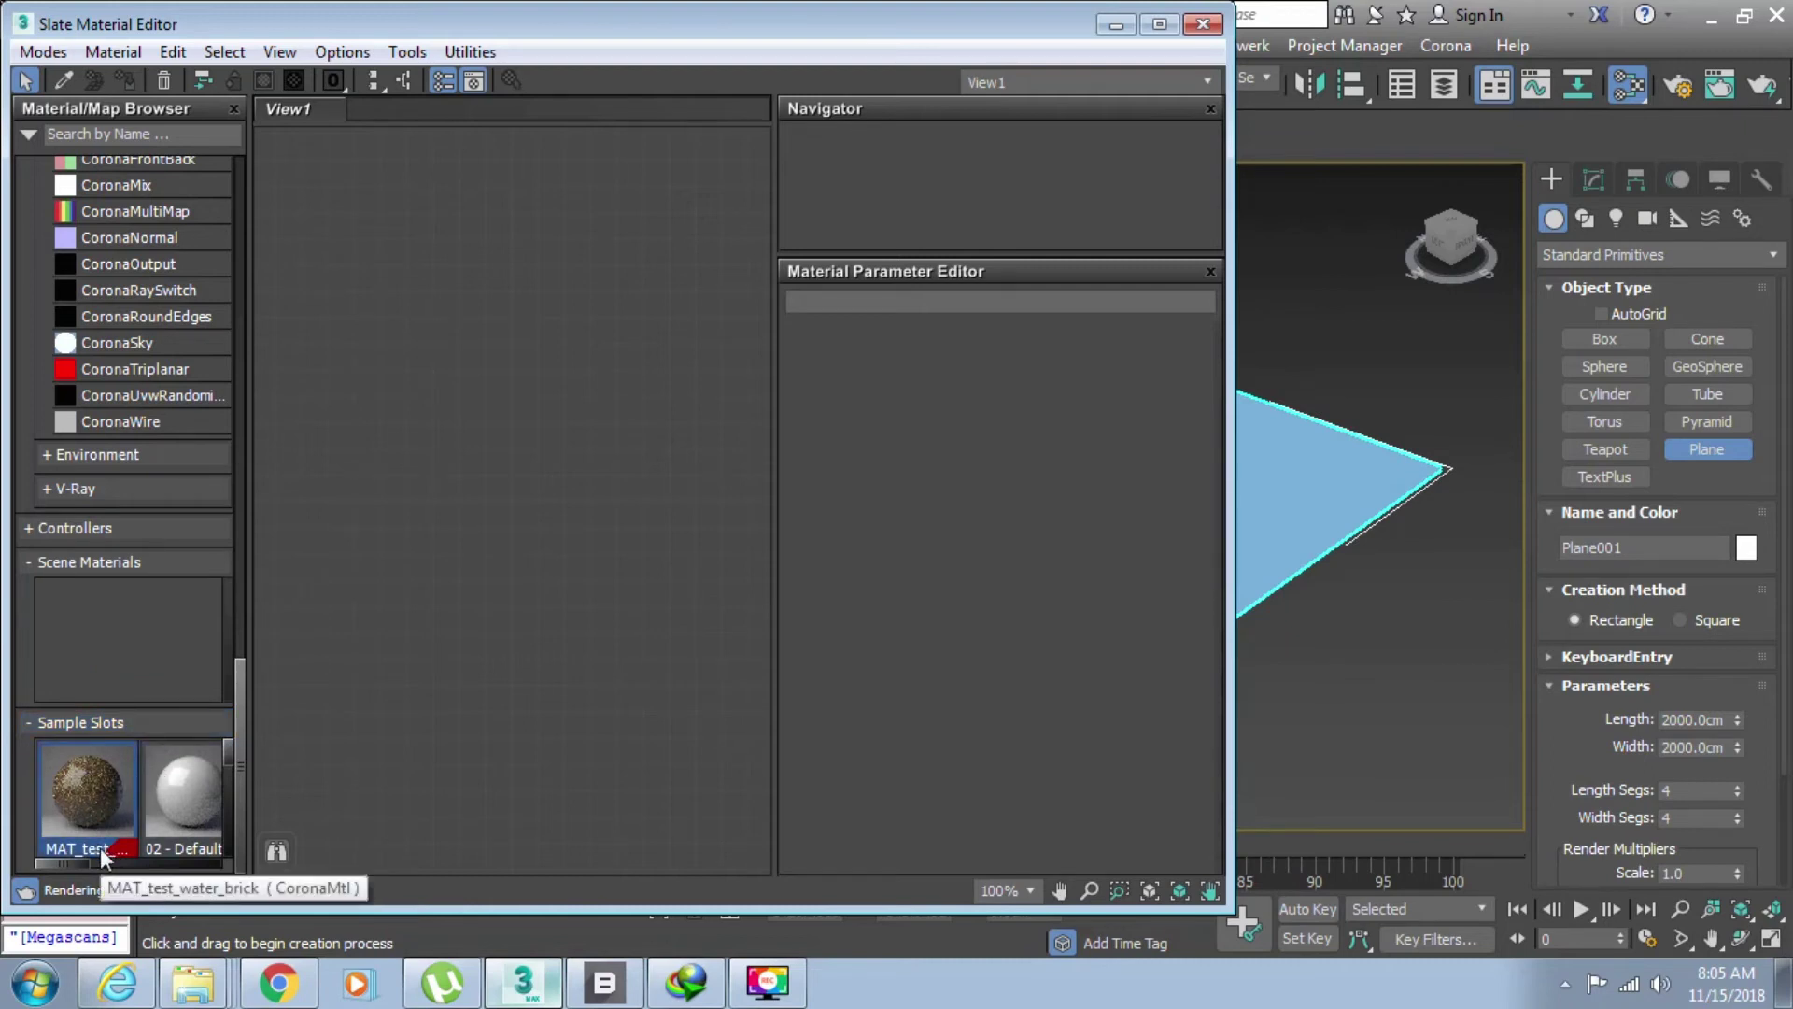
{"action": "left_click_drag", "start_coordinate": [103, 855], "coordinate": [472, 320]}
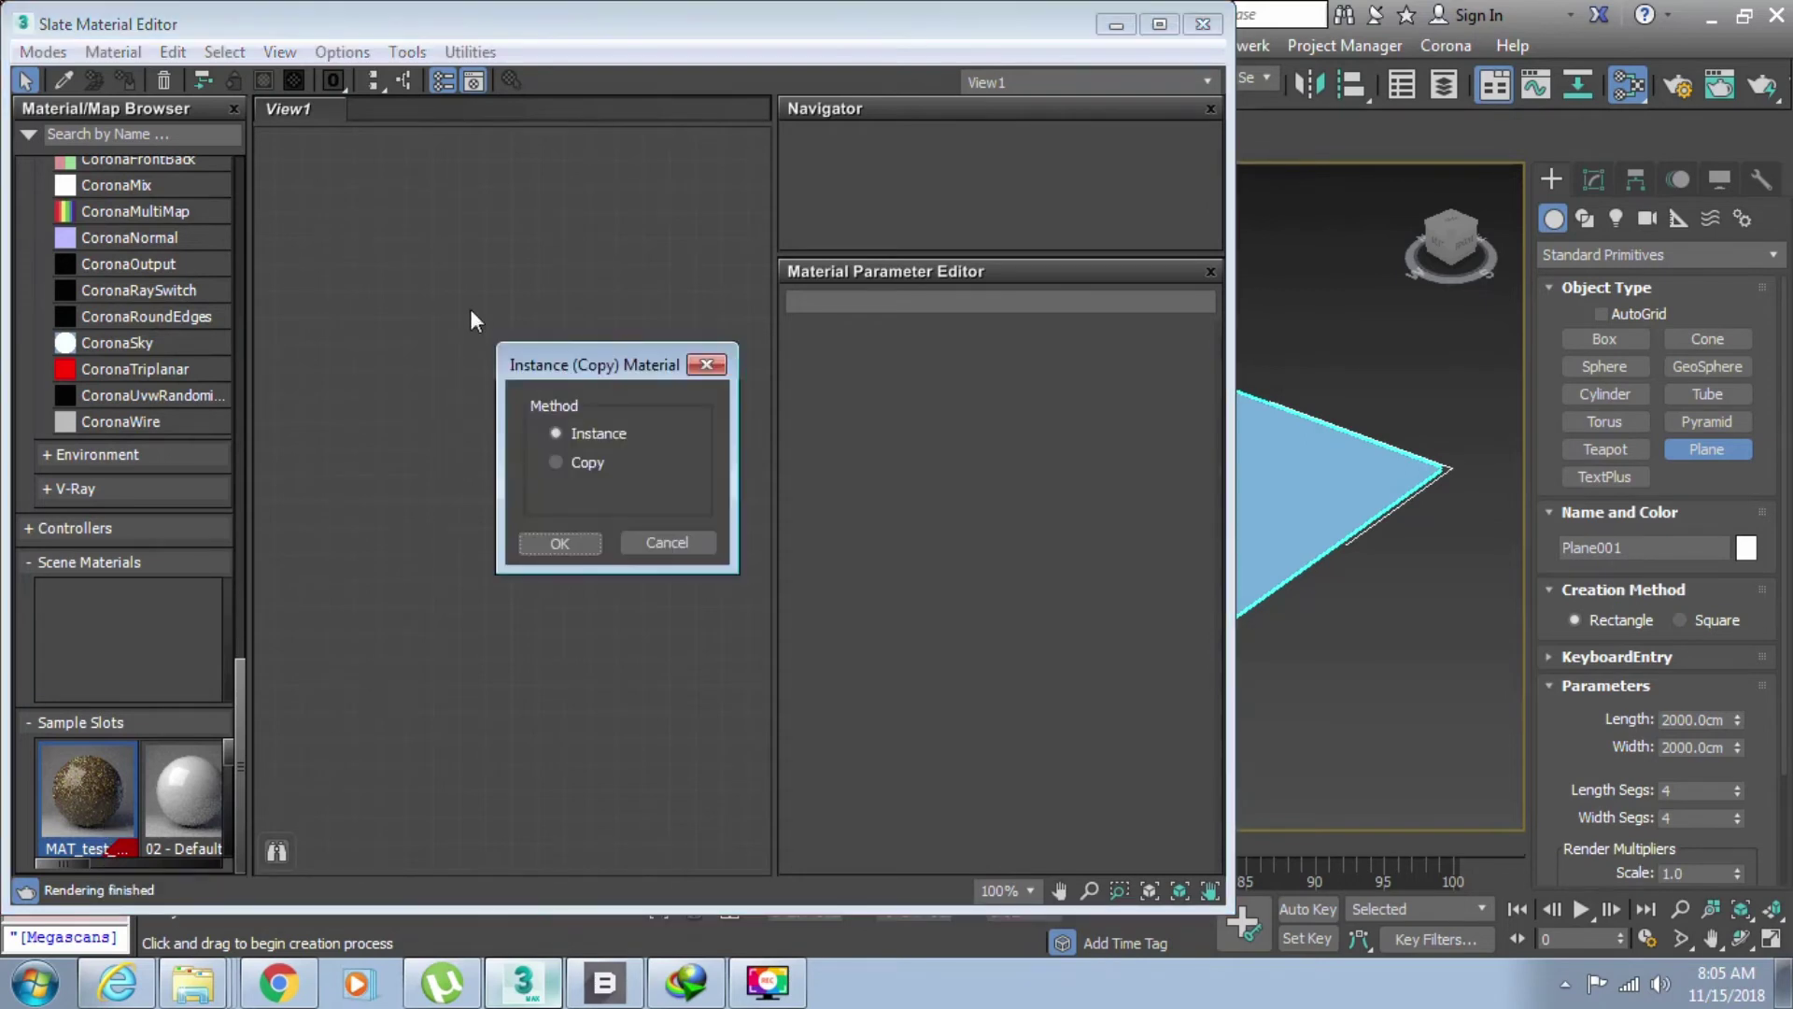
{"action": "left_click", "coordinate": [558, 540]}
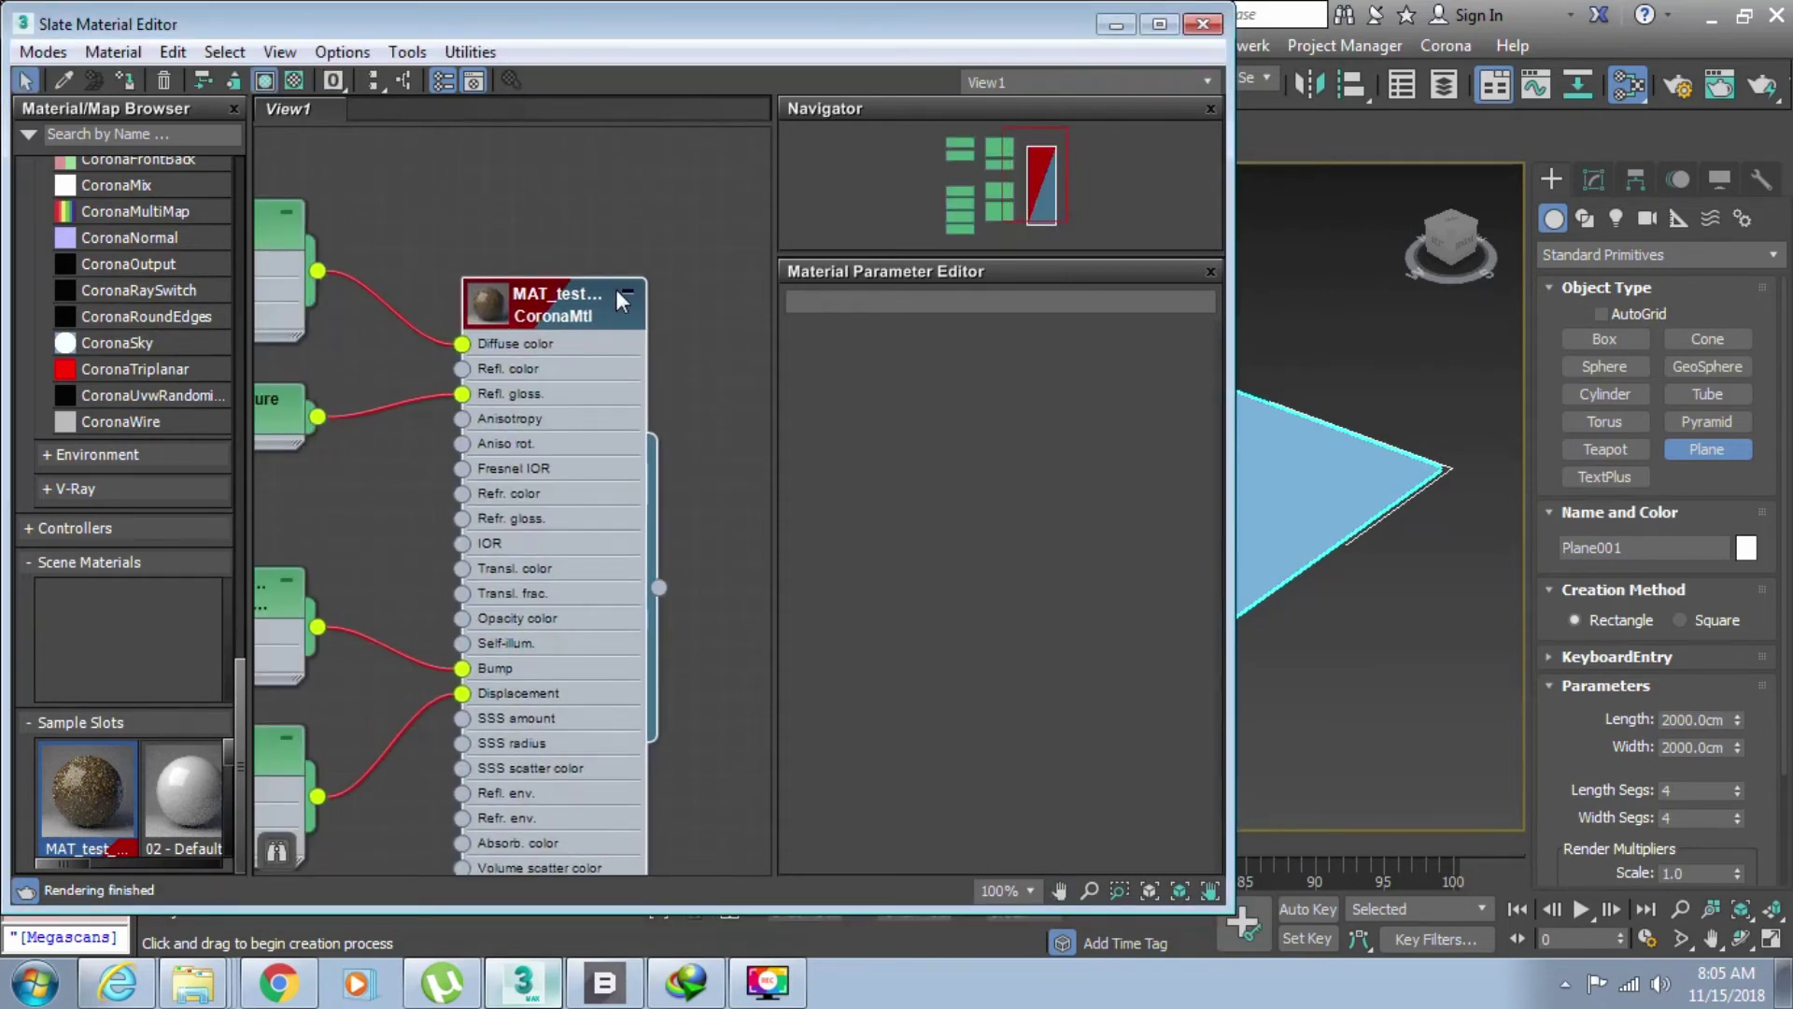
- Open the parameters of MAT_test_water_brick, assign the material to the selected plane and toggle its shaded display in the viewport
{"action": "double_click", "coordinate": [584, 297]}
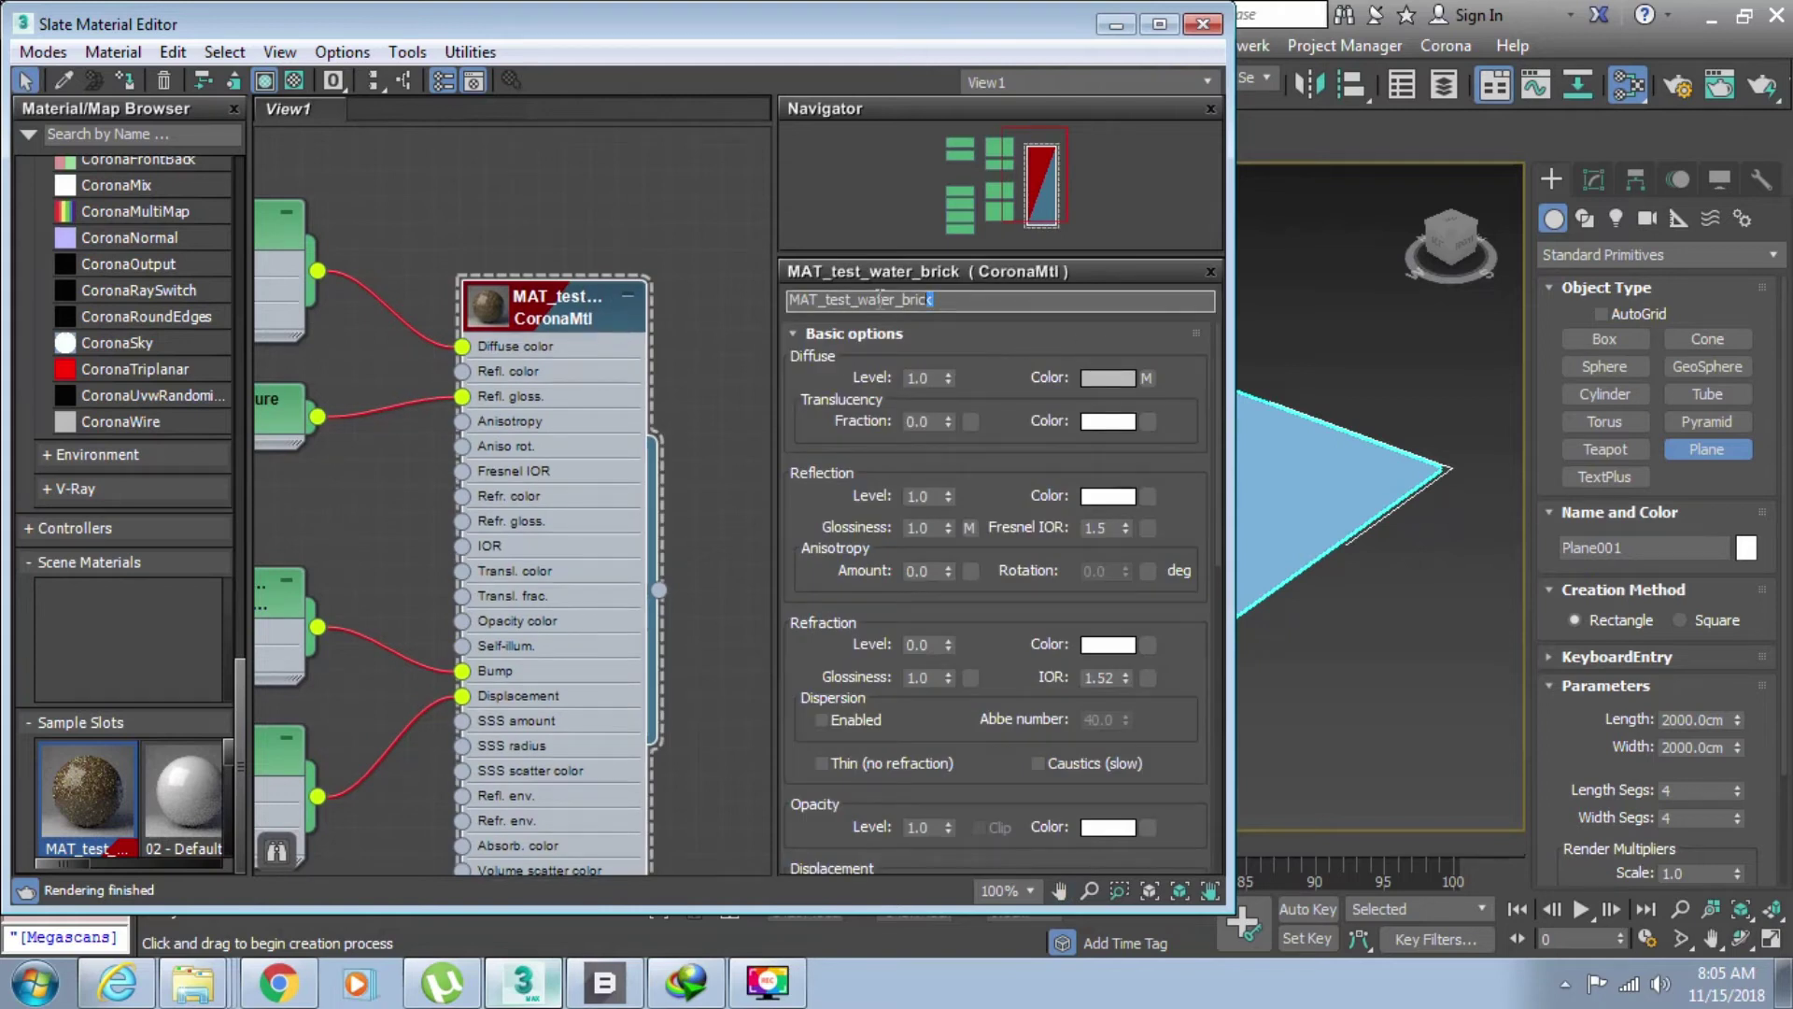
{"action": "double_click", "coordinate": [838, 299]}
{"action": "middle_click_drag", "start_coordinate": [612, 352], "coordinate": [647, 350]}
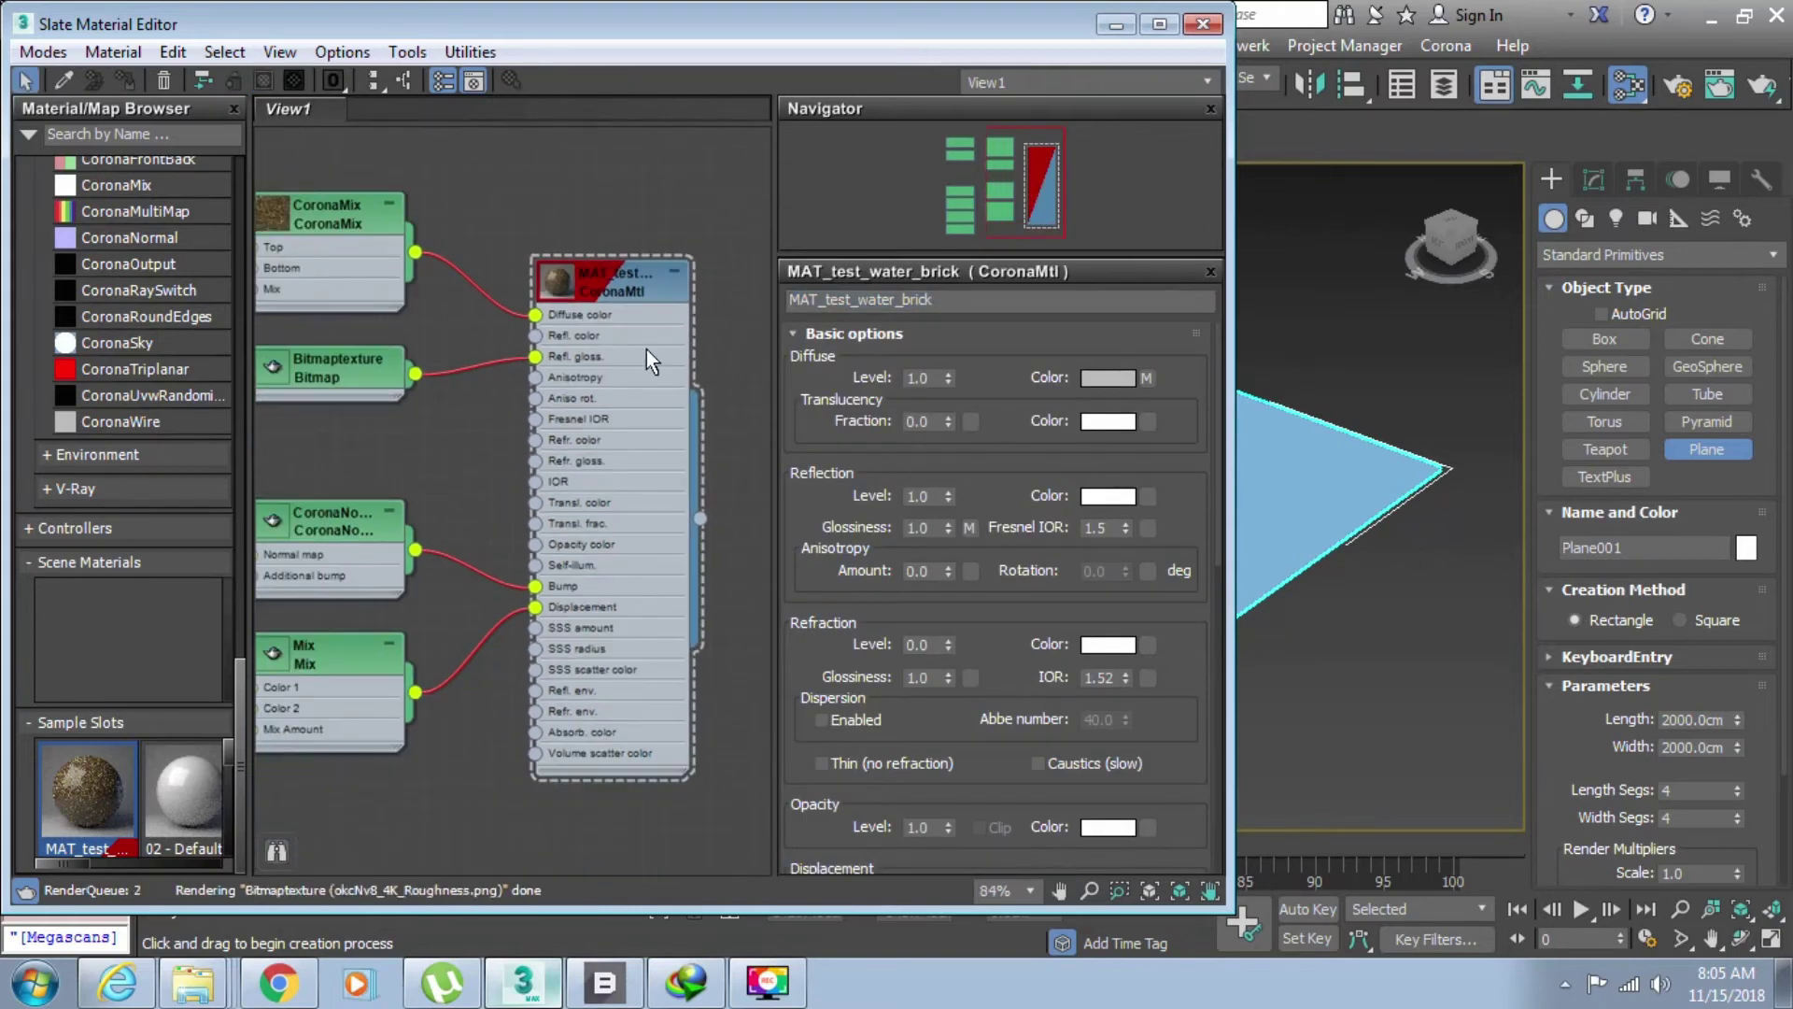
{"action": "scroll", "coordinate": [646, 350], "scroll_direction": "down", "scroll_amount": 2}
{"action": "left_click", "coordinate": [127, 81]}
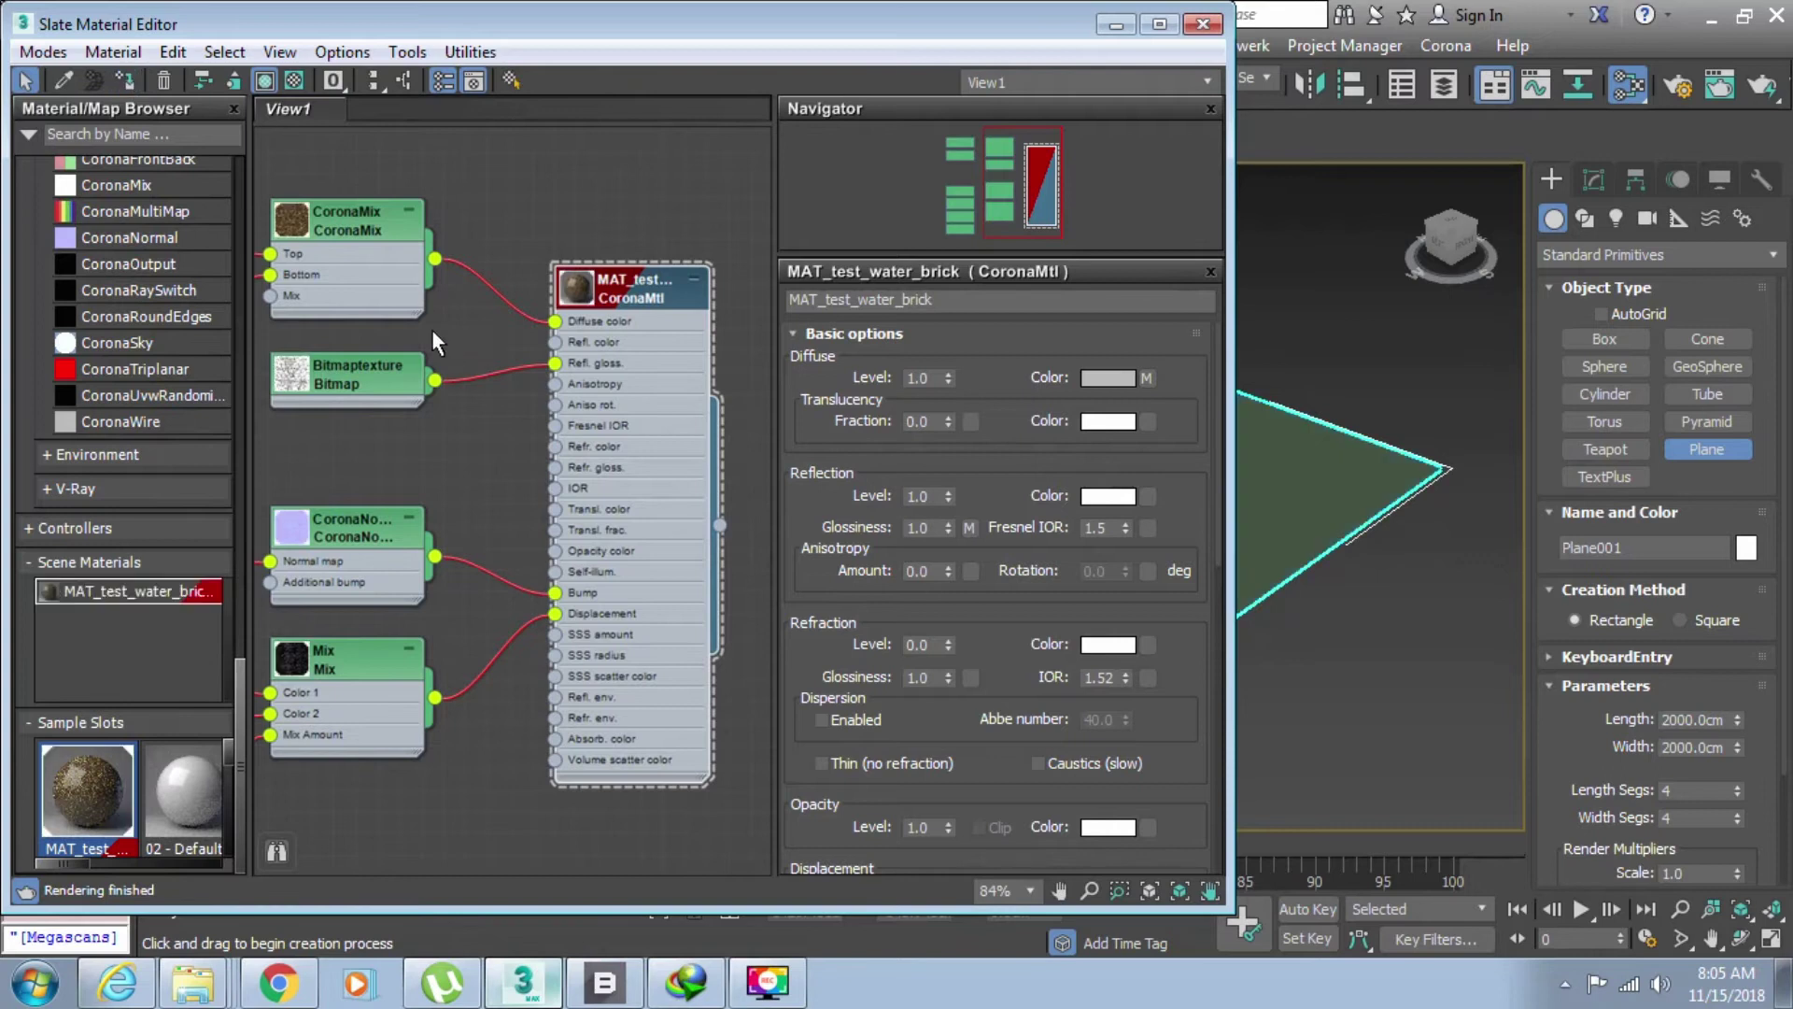
{"action": "scroll", "coordinate": [562, 349], "scroll_direction": "down", "scroll_amount": 2}
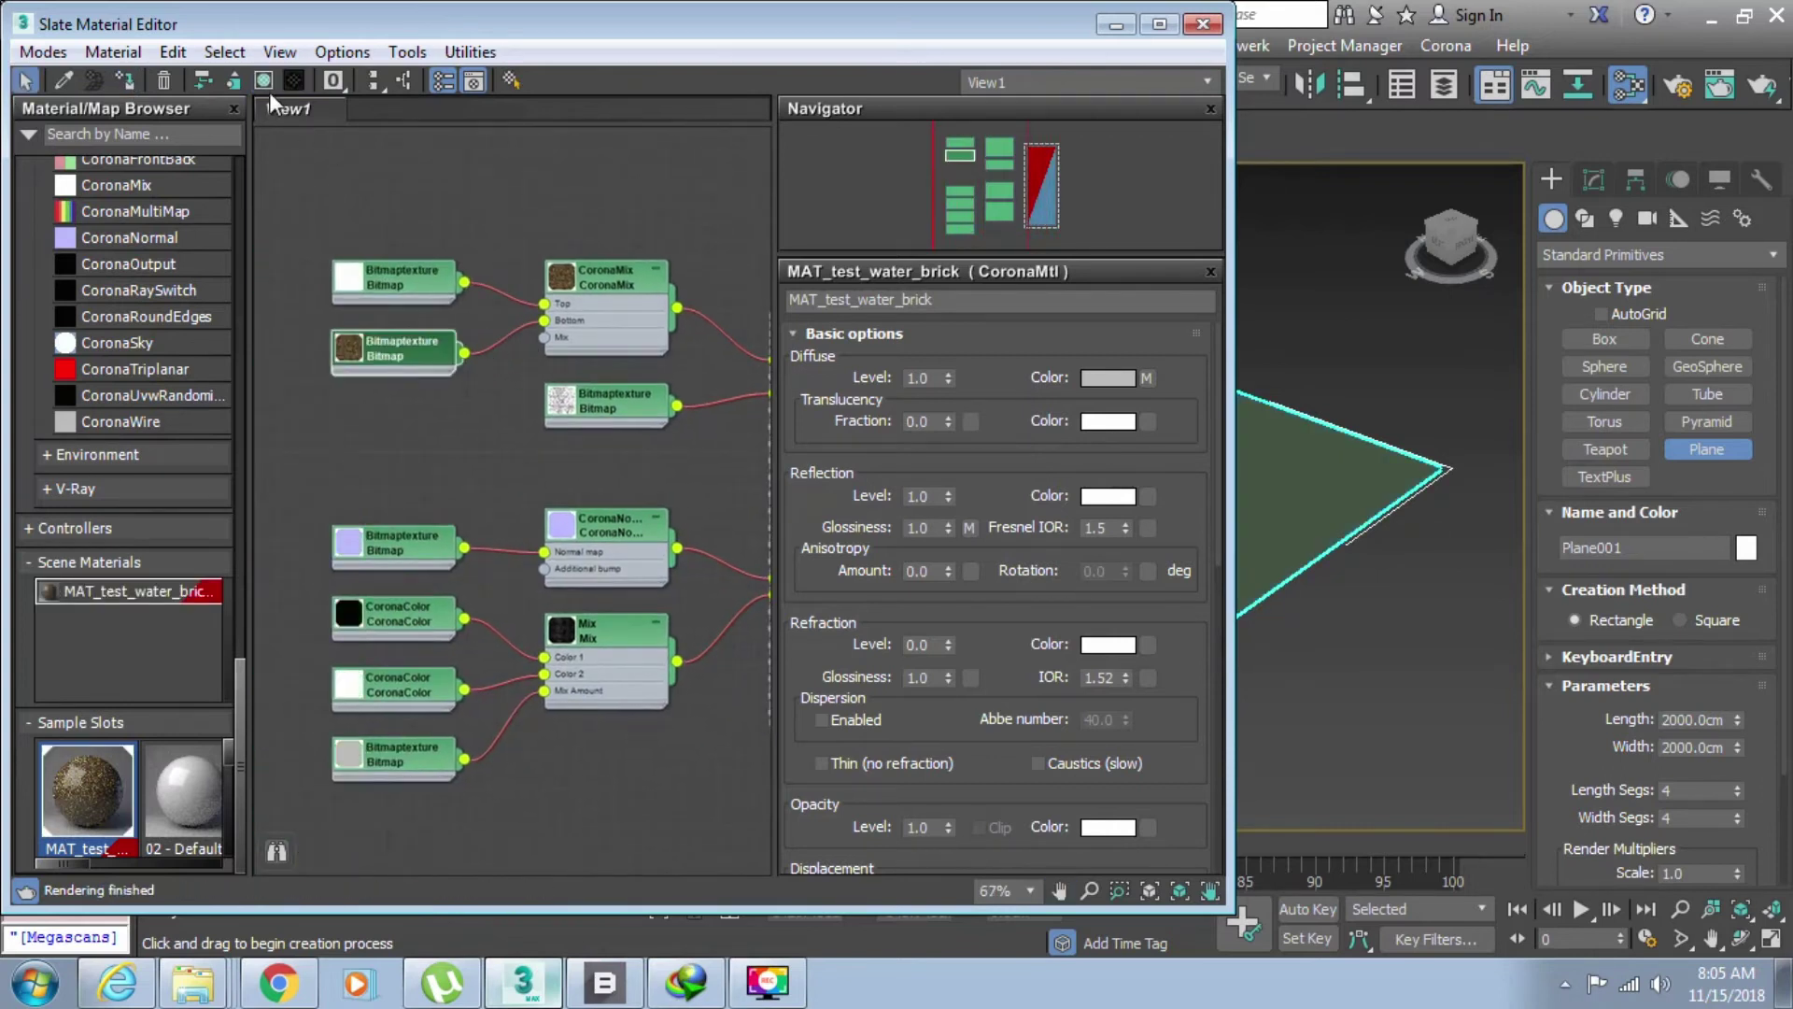
{"action": "left_click", "coordinate": [265, 81]}
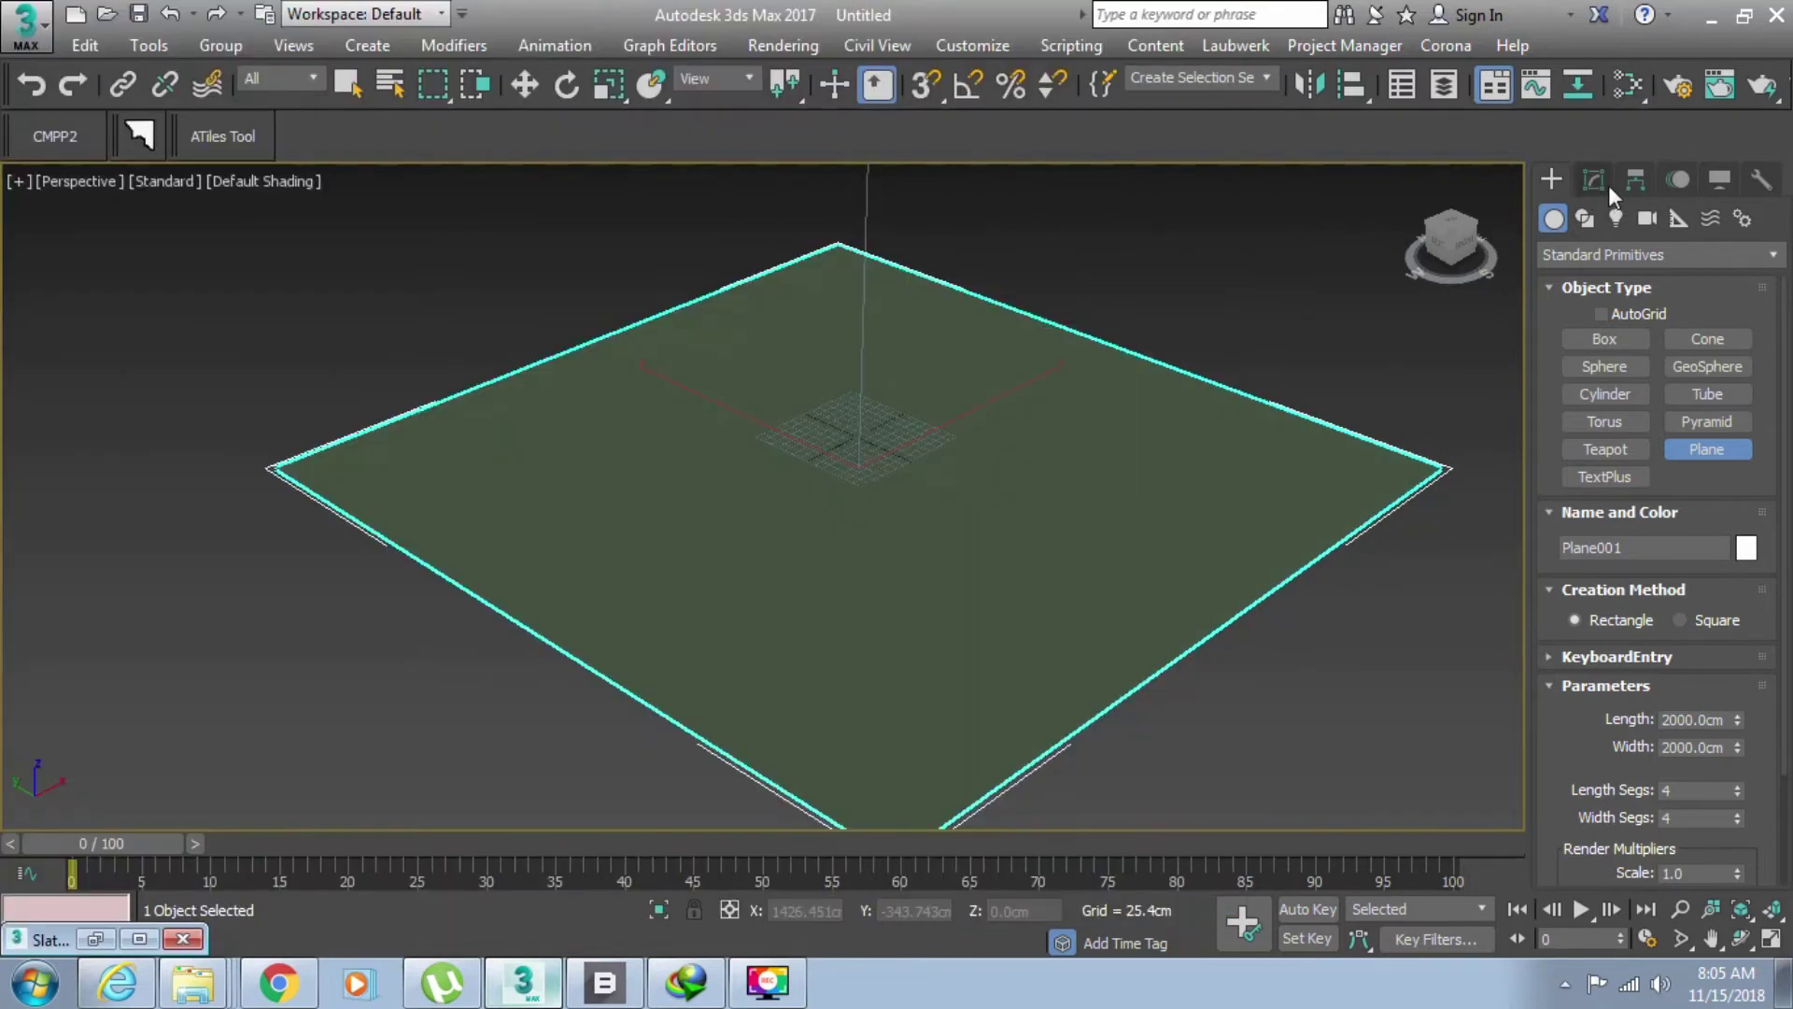
- Add a UVW Map modifier to the plane and set its mapping type to Box
{"action": "left_click", "coordinate": [1605, 183]}
{"action": "left_click", "coordinate": [1685, 256]}
{"action": "scroll", "coordinate": [1662, 507], "scroll_direction": "down", "scroll_amount": 15}
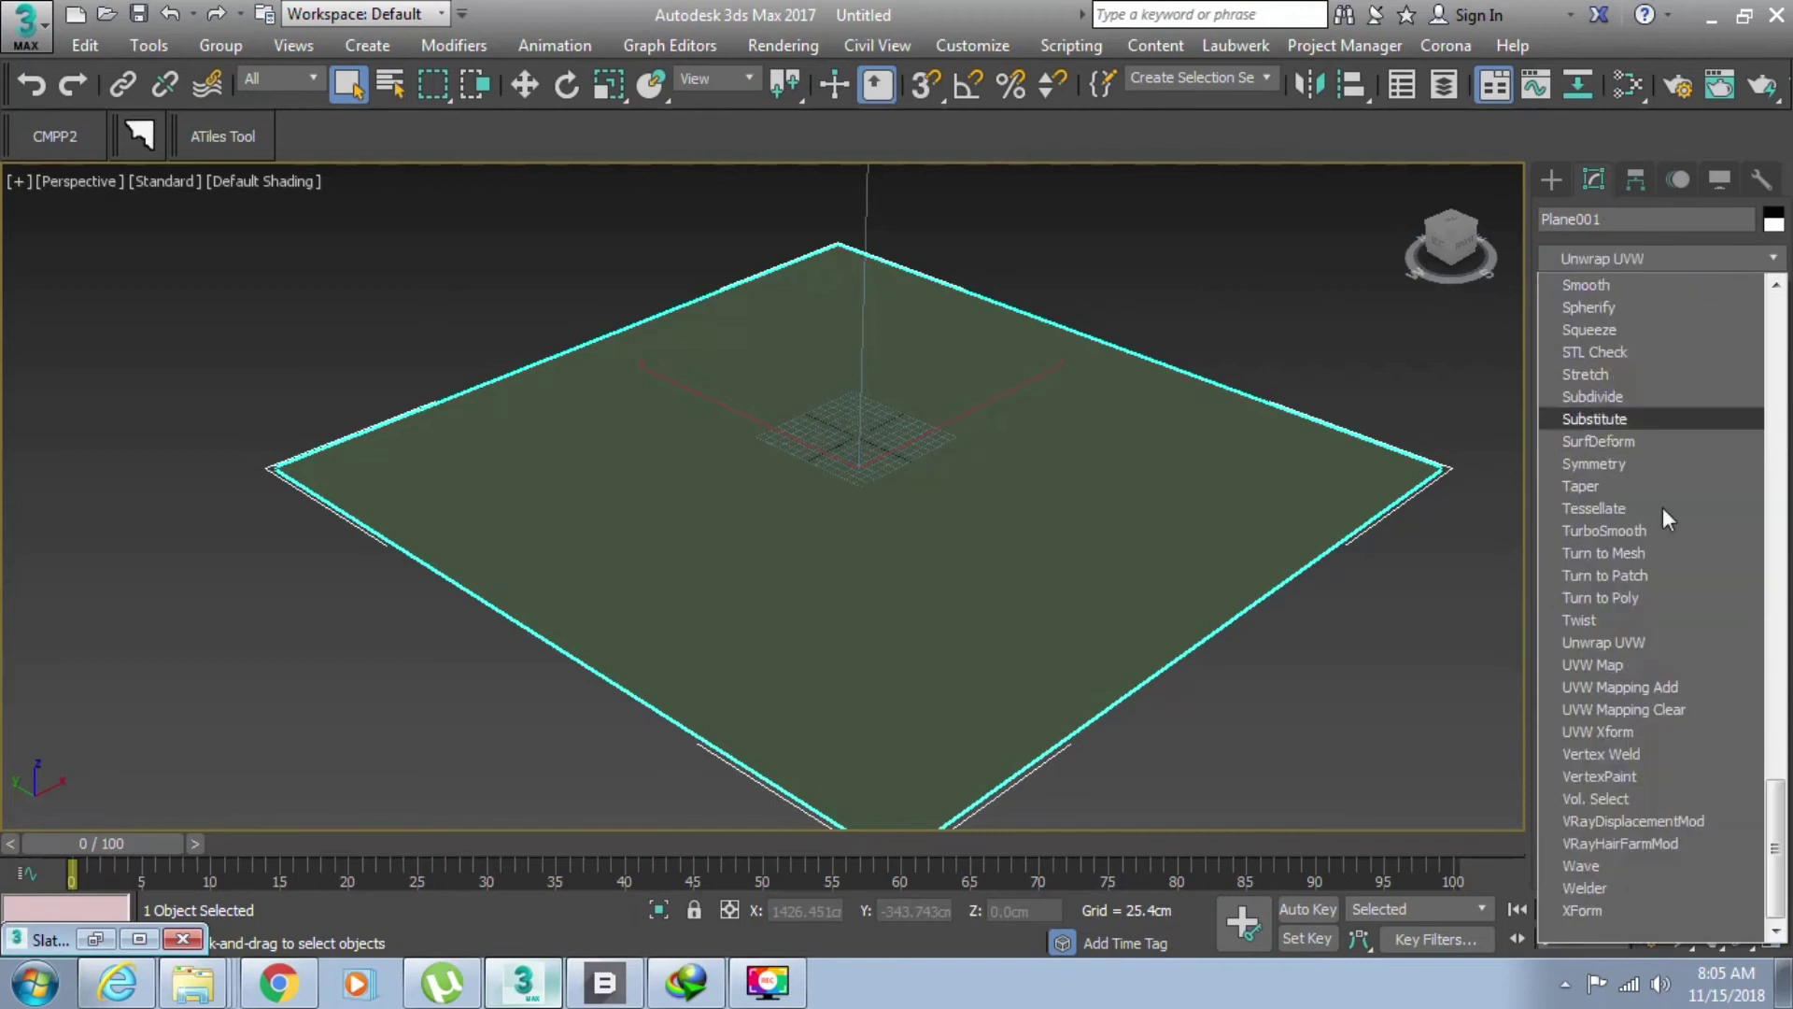
{"action": "left_click", "coordinate": [1640, 659]}
{"action": "left_click", "coordinate": [1626, 642]}
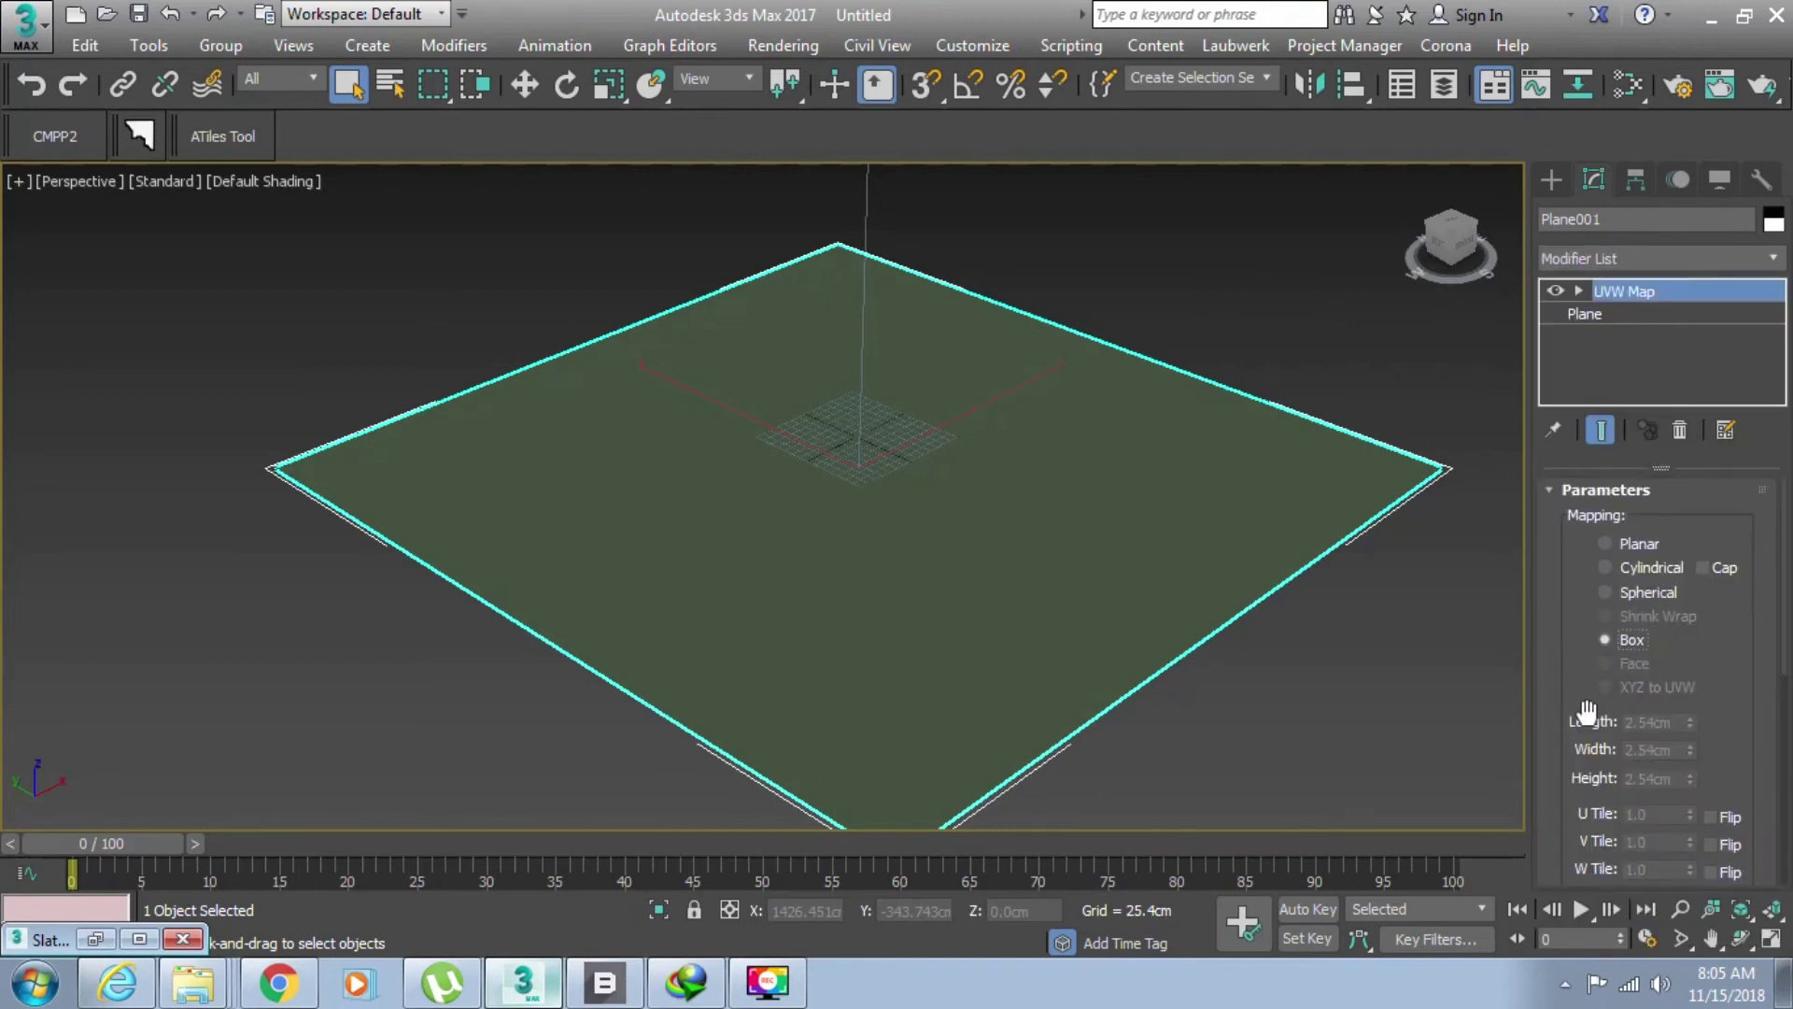
- Switch the plane's UVW mapping to Shrink Wrap and back to Box to refit the texture
{"action": "scroll", "coordinate": [1625, 747], "scroll_direction": "down", "scroll_amount": 3}
{"action": "scroll", "coordinate": [1626, 608], "scroll_direction": "up", "scroll_amount": 1}
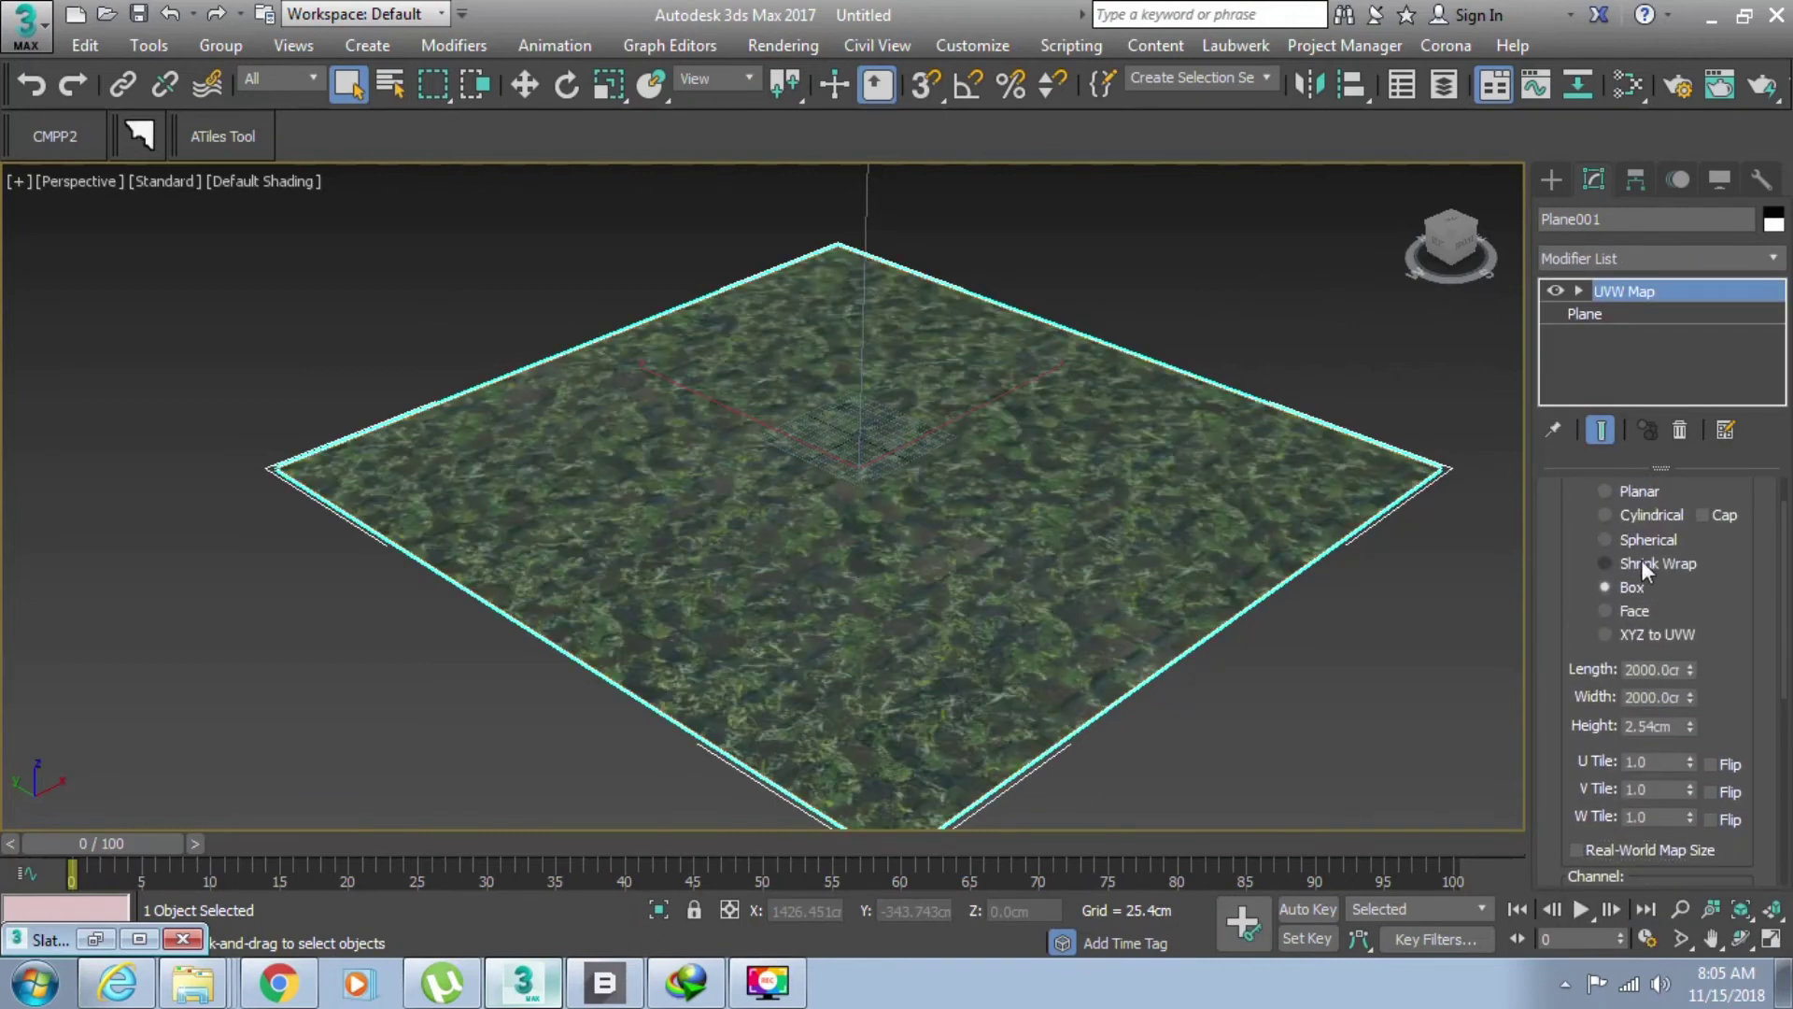
{"action": "left_click", "coordinate": [1640, 563]}
{"action": "left_click", "coordinate": [1629, 586]}
{"action": "scroll", "coordinate": [973, 583], "scroll_direction": "up", "scroll_amount": 3}
{"action": "scroll", "coordinate": [973, 584], "scroll_direction": "up", "scroll_amount": 5}
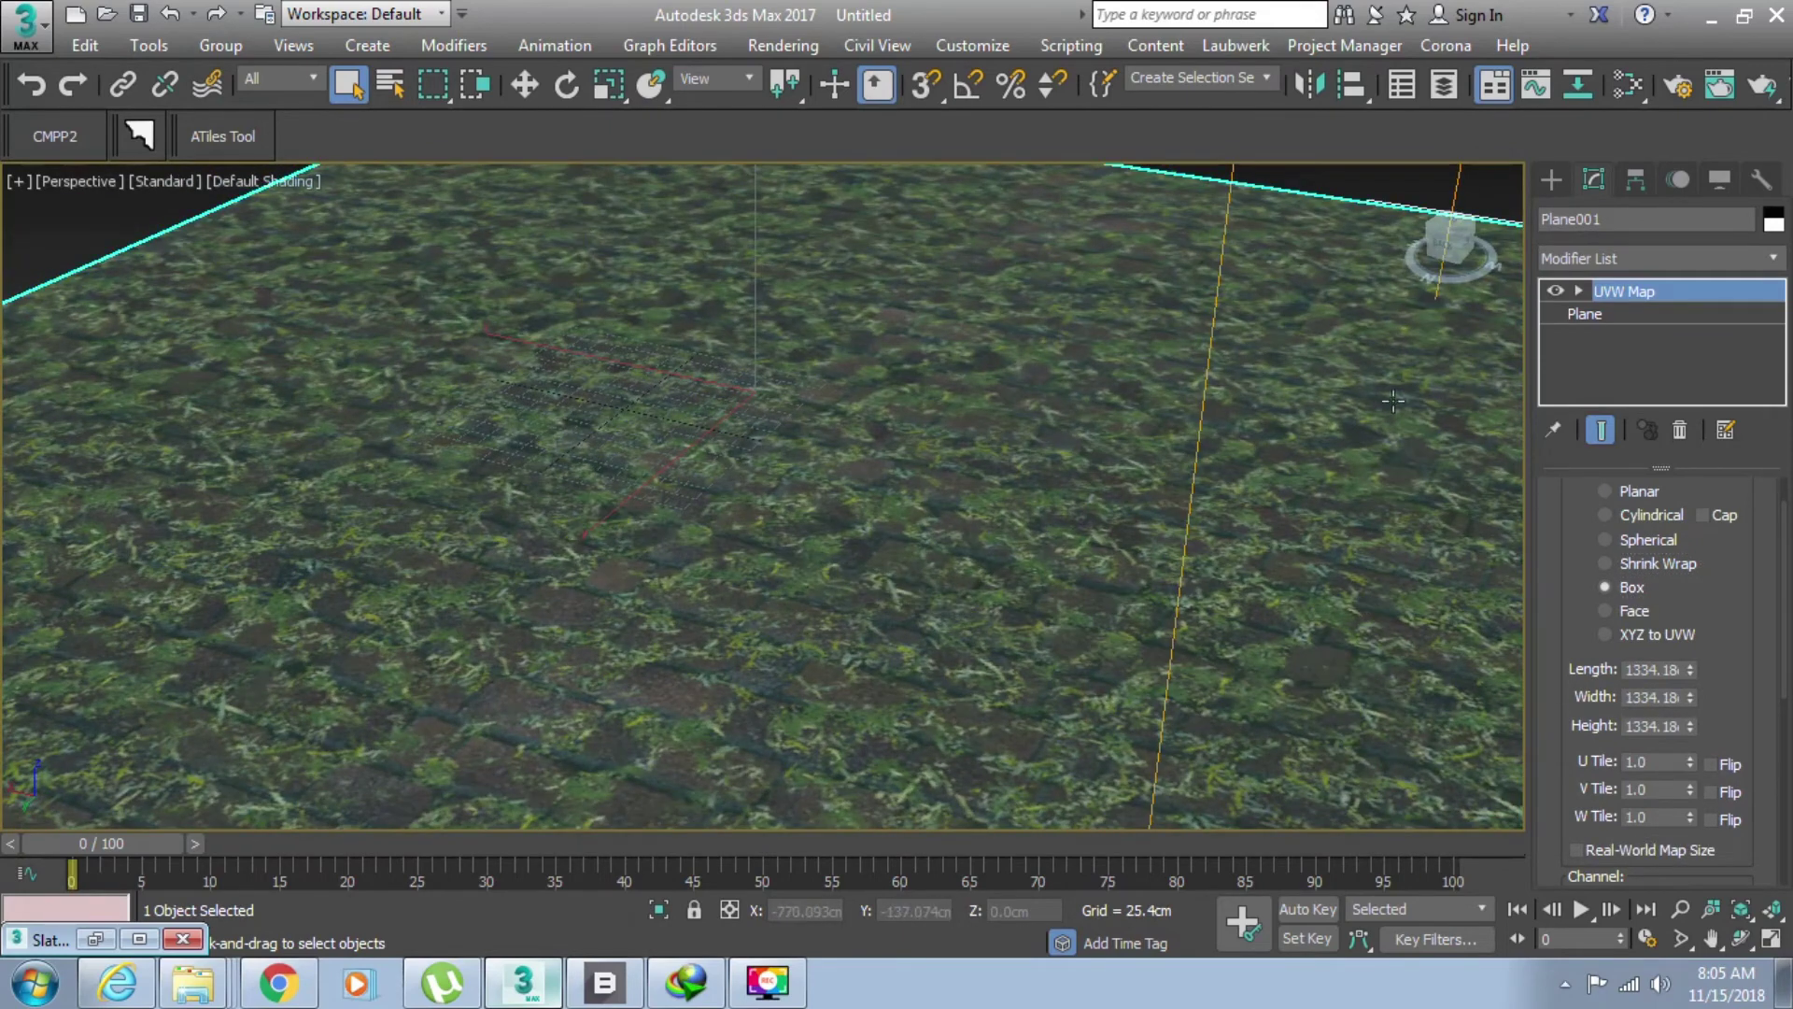
- In the render setup, make the scene environment use Corona with a Bitmap map
{"action": "left_click", "coordinate": [1676, 91]}
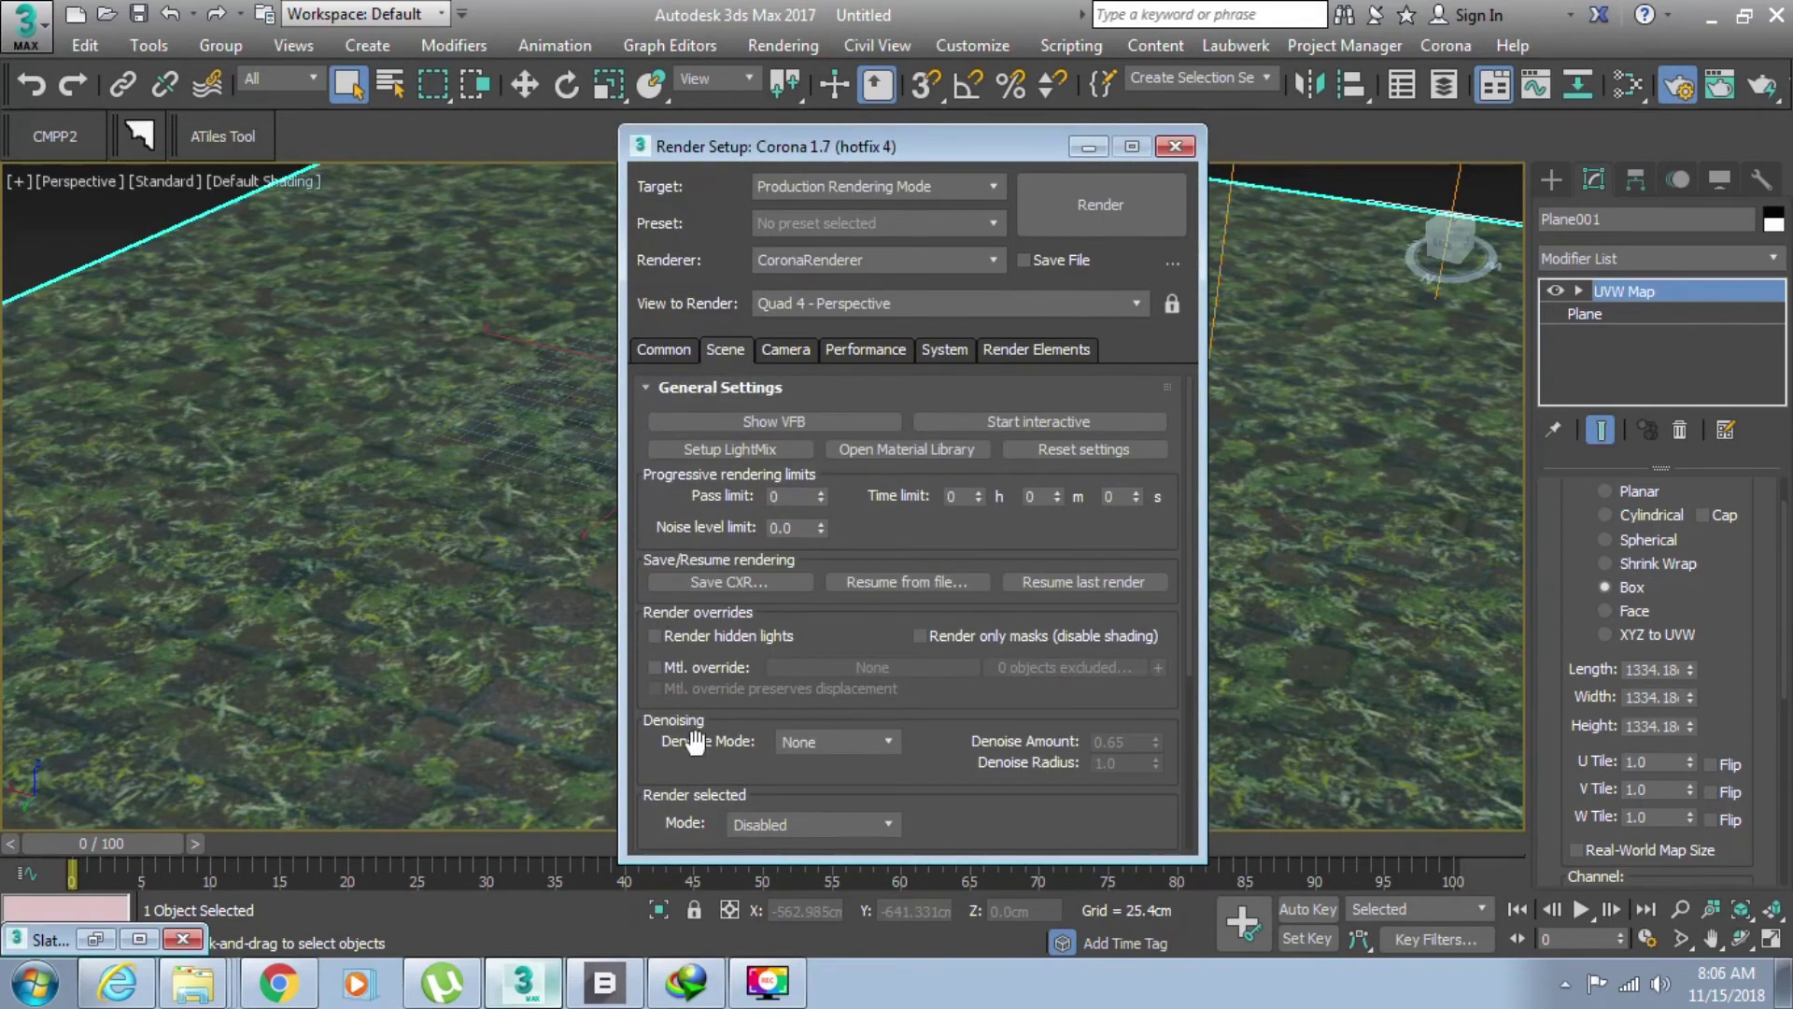
{"action": "left_click_drag", "start_coordinate": [693, 738], "coordinate": [725, 408]}
{"action": "left_click", "coordinate": [696, 664]}
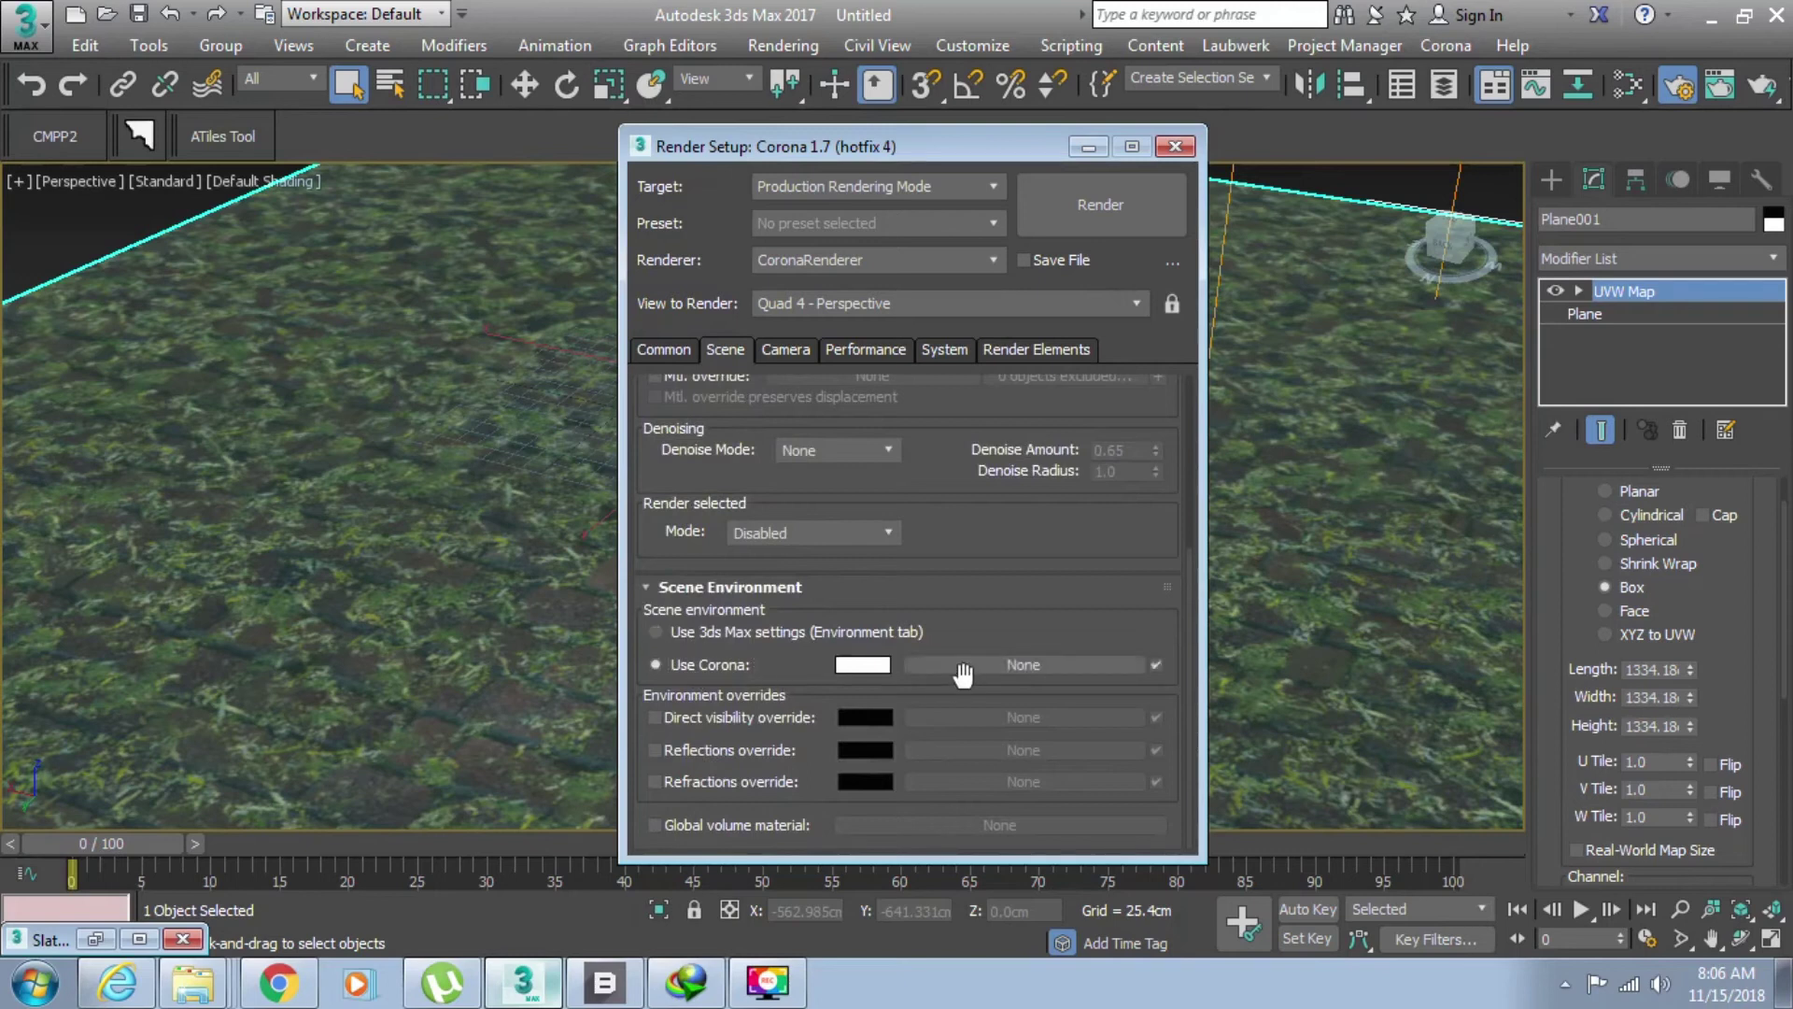
{"action": "left_click", "coordinate": [1027, 664]}
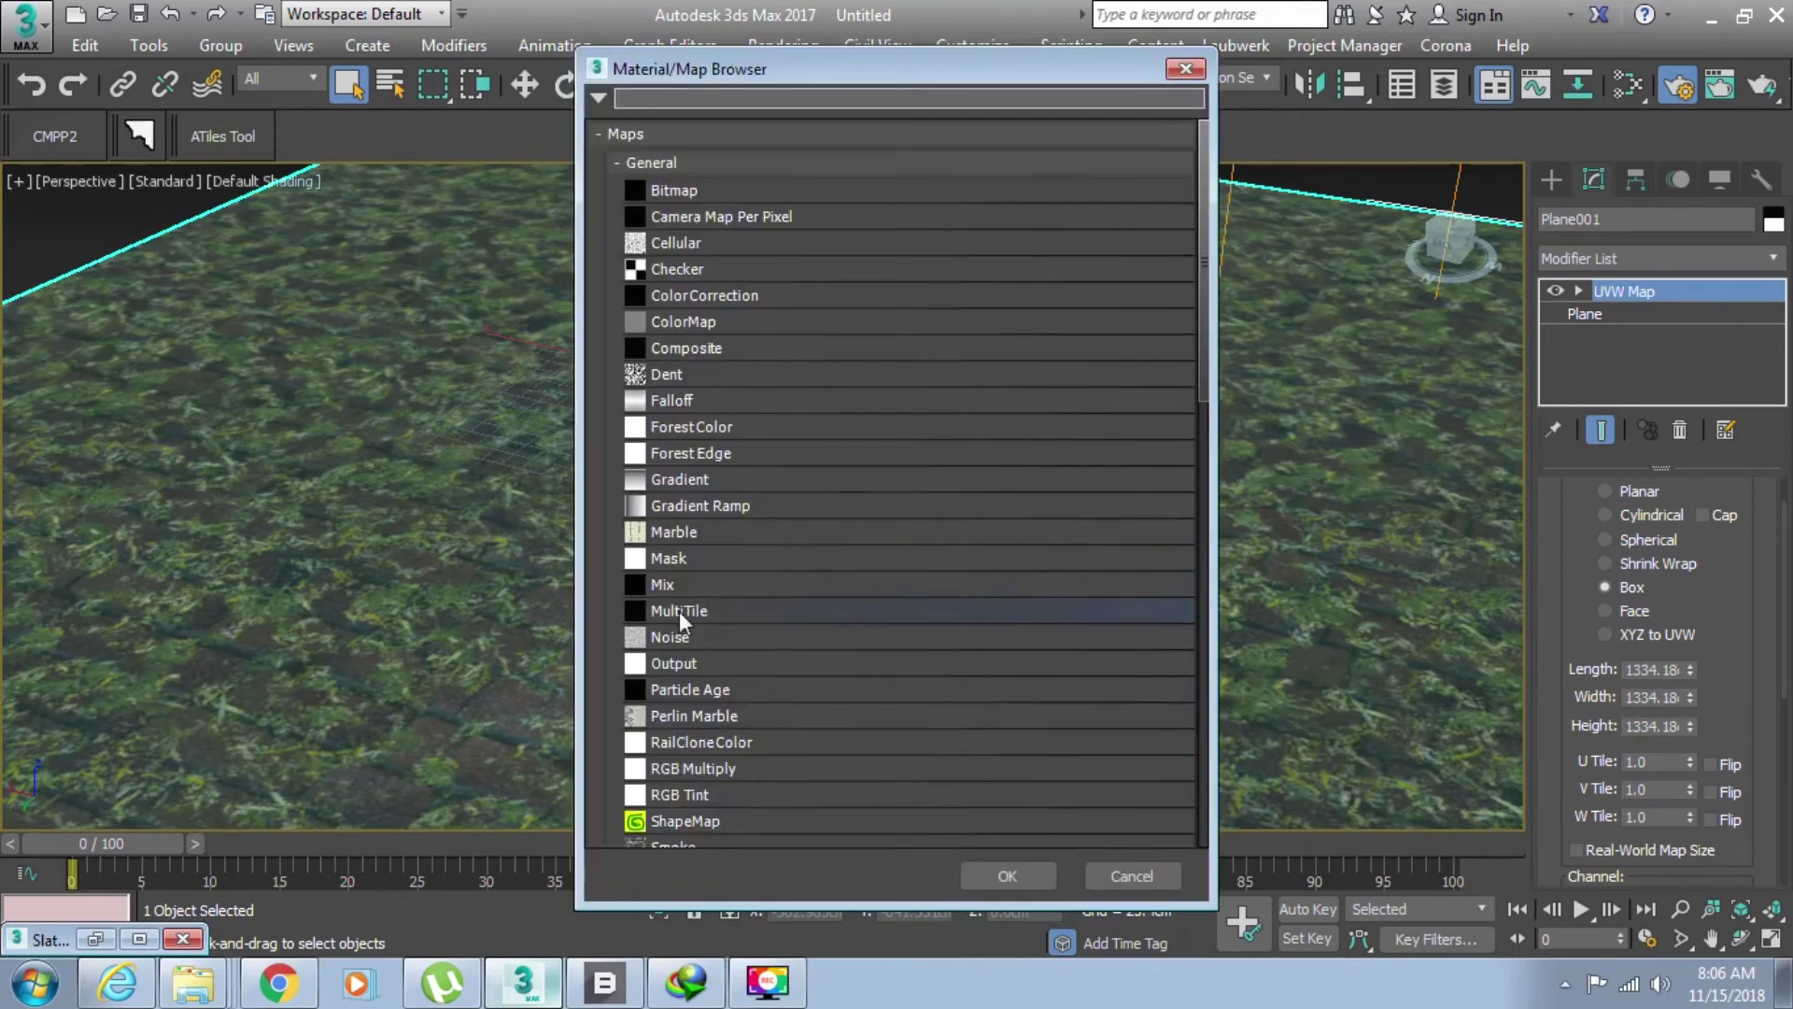
{"action": "scroll", "coordinate": [719, 407], "scroll_direction": "down", "scroll_amount": 1}
{"action": "double_click", "coordinate": [704, 189]}
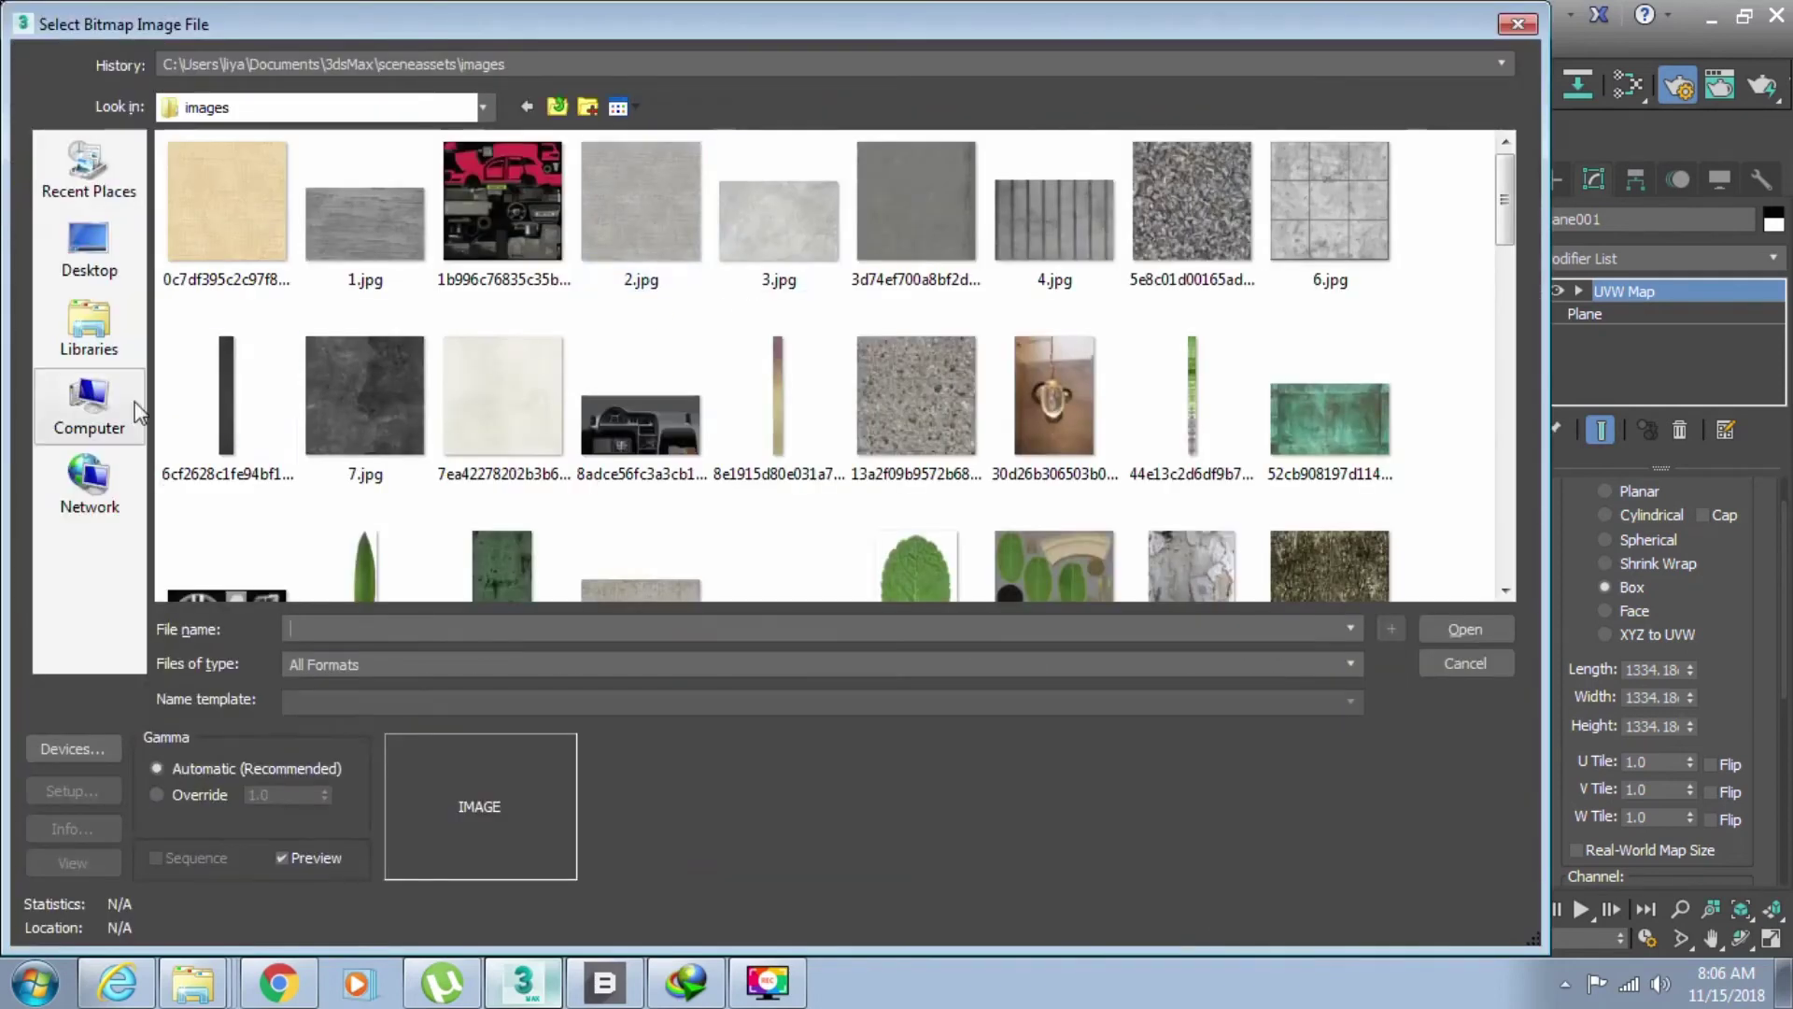
- Load venice_sunset_8k.hdr from the I:\new 3d models\hdri folder as the environment image
{"action": "left_click", "coordinate": [136, 411]}
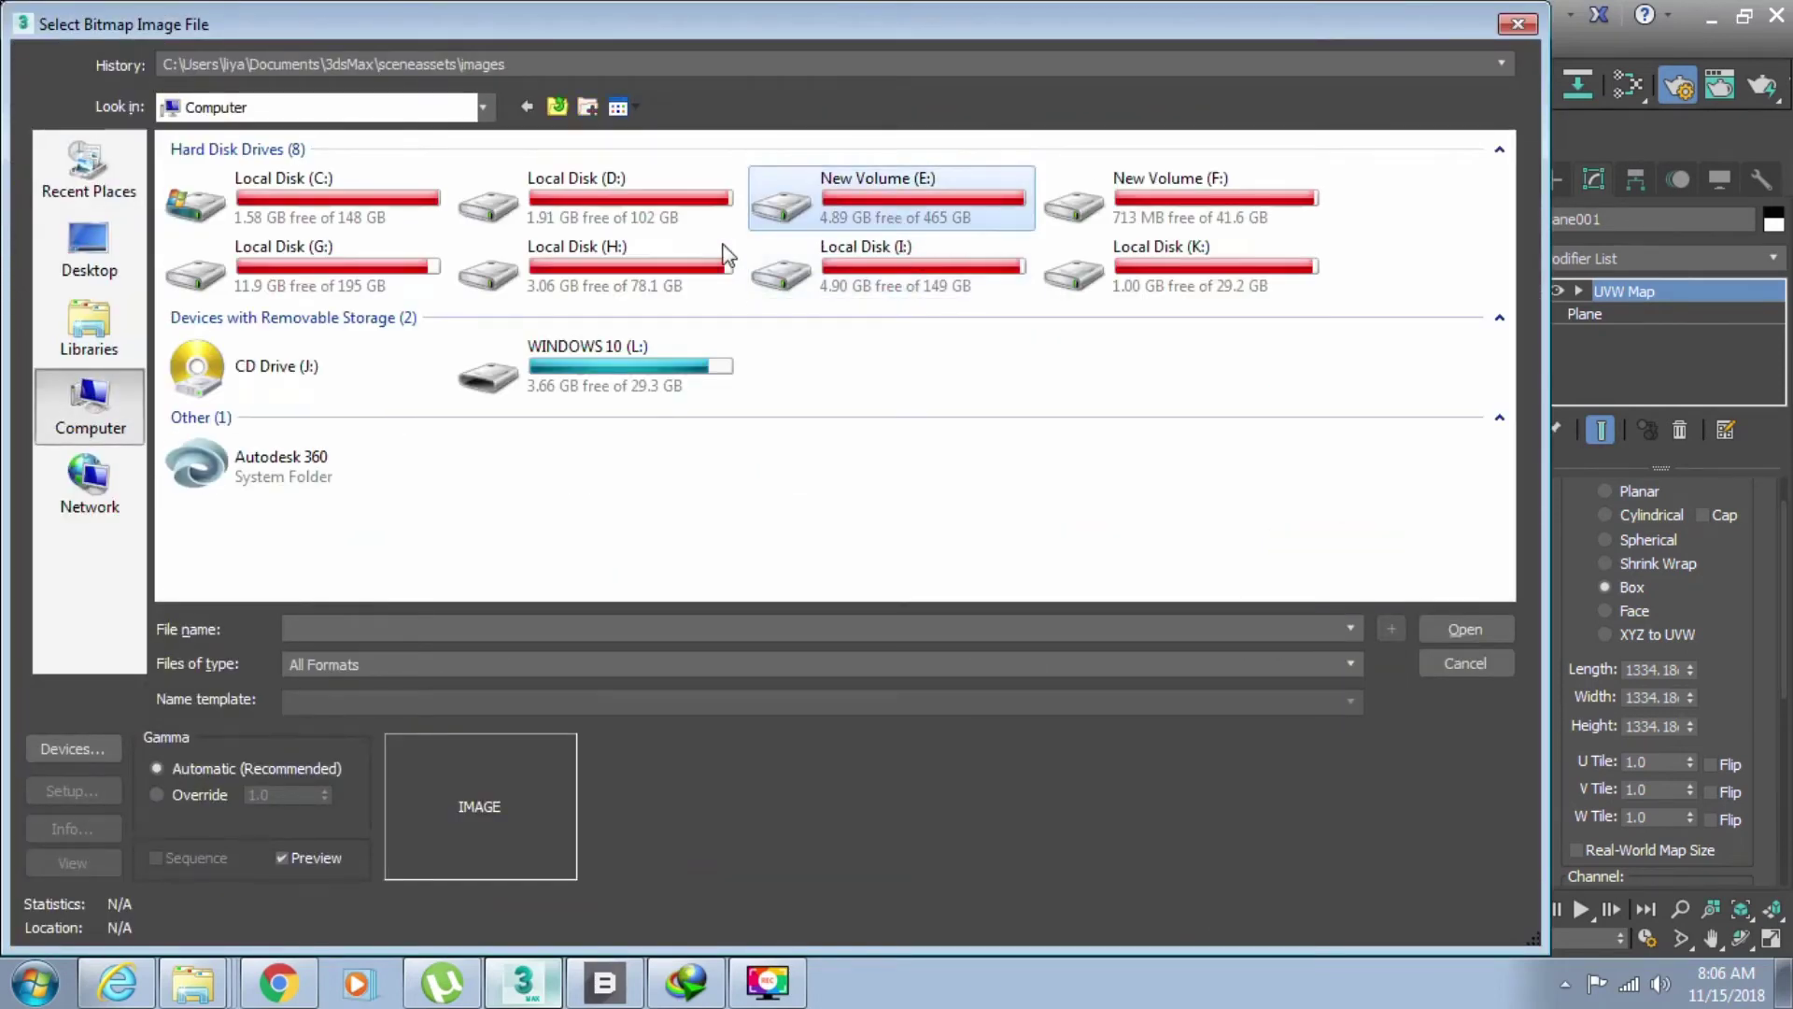
{"action": "double_click", "coordinate": [888, 284]}
{"action": "double_click", "coordinate": [282, 273]}
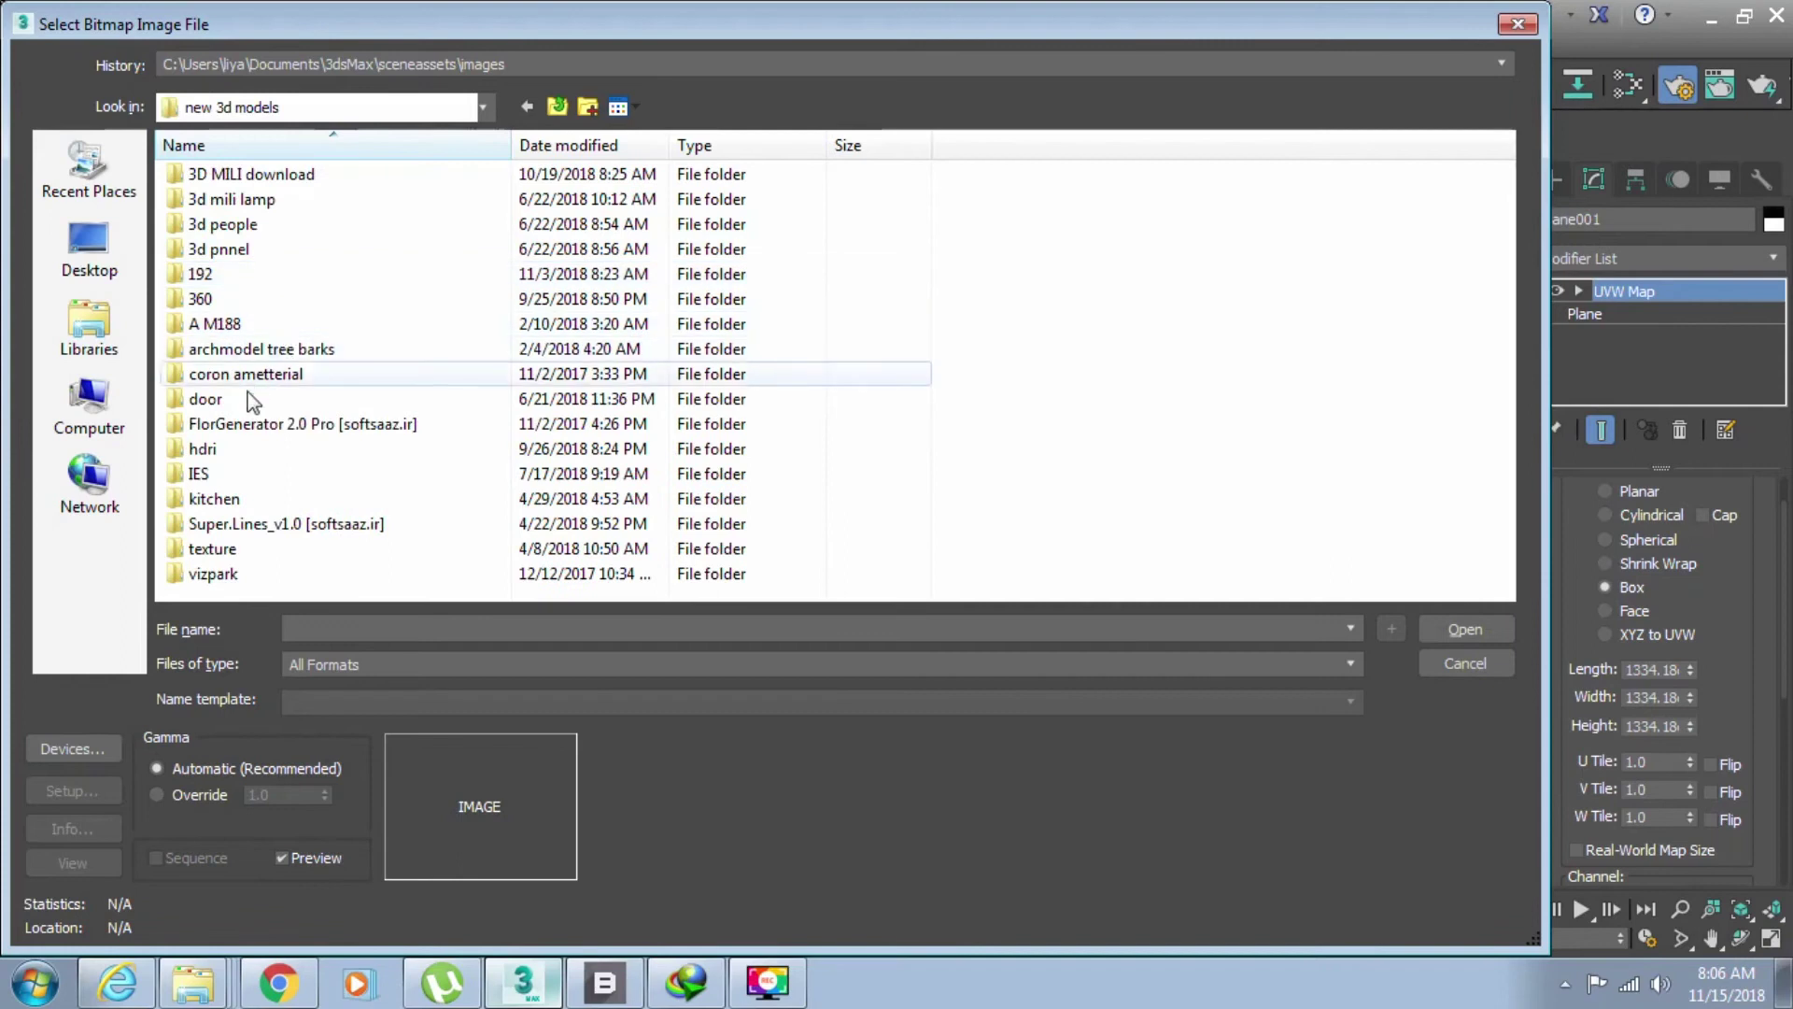
{"action": "double_click", "coordinate": [200, 457]}
{"action": "scroll", "coordinate": [474, 432], "scroll_direction": "down", "scroll_amount": 3}
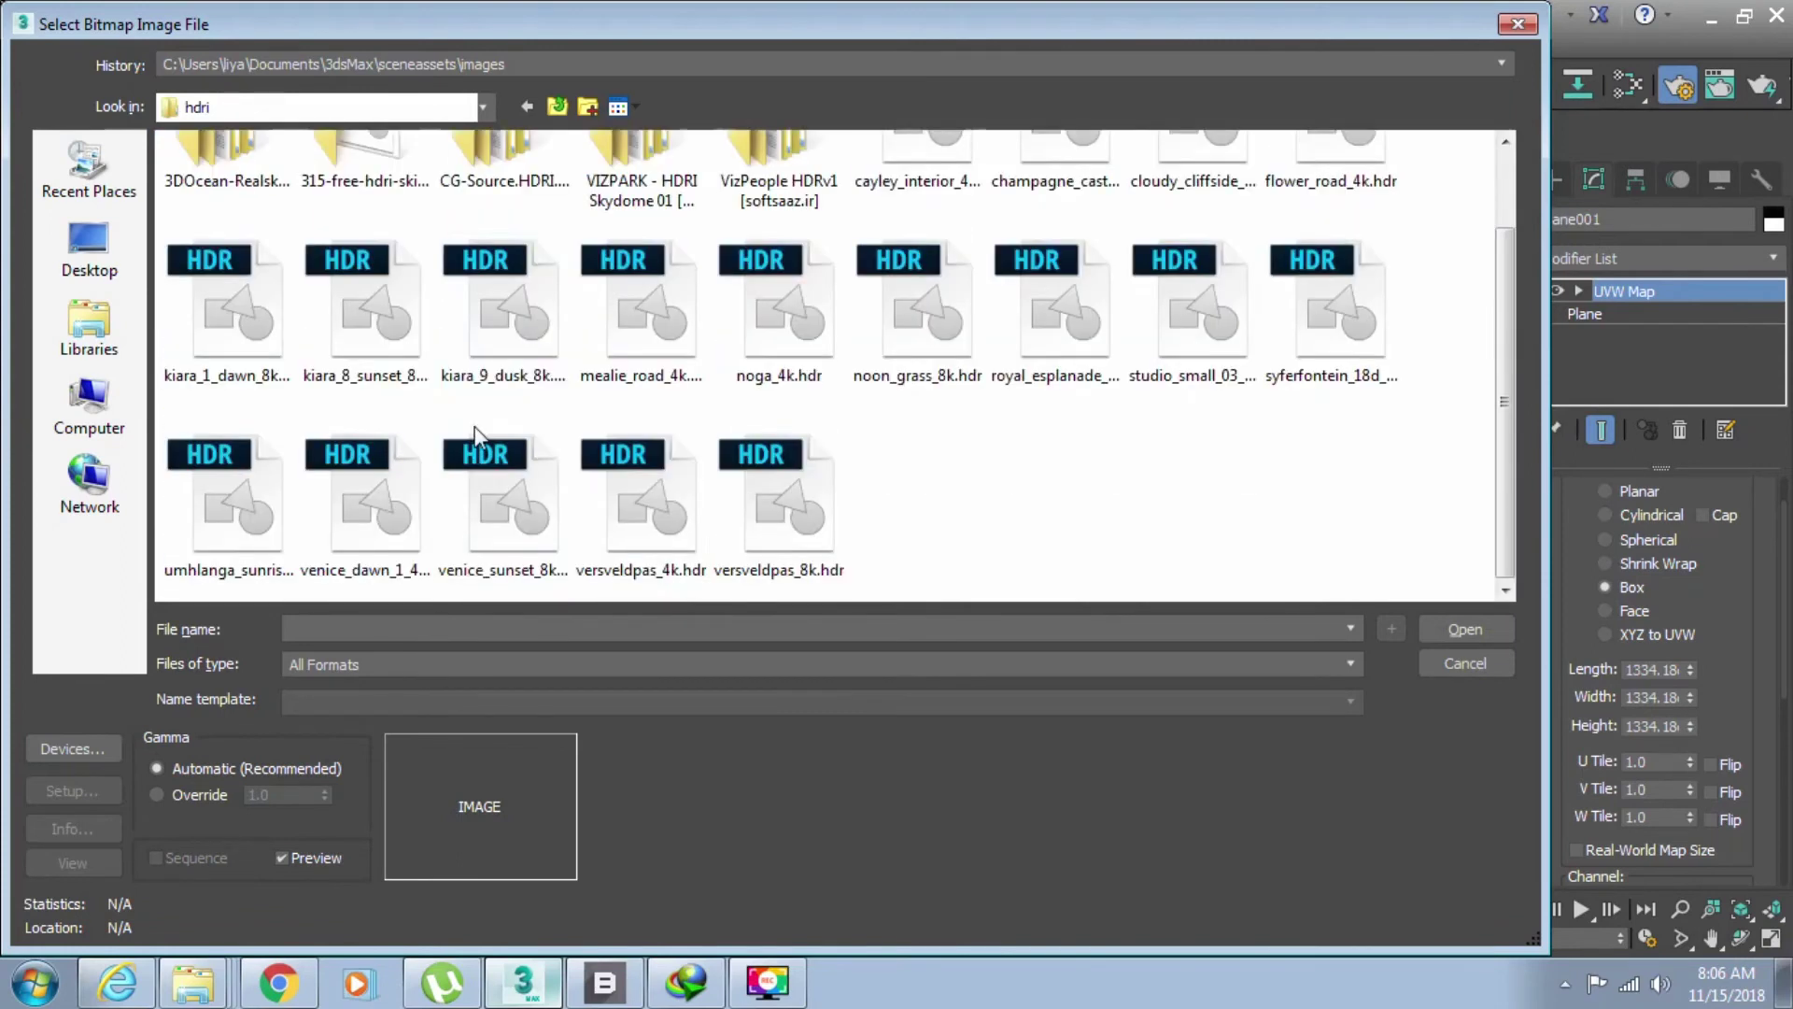
{"action": "left_click", "coordinate": [668, 512]}
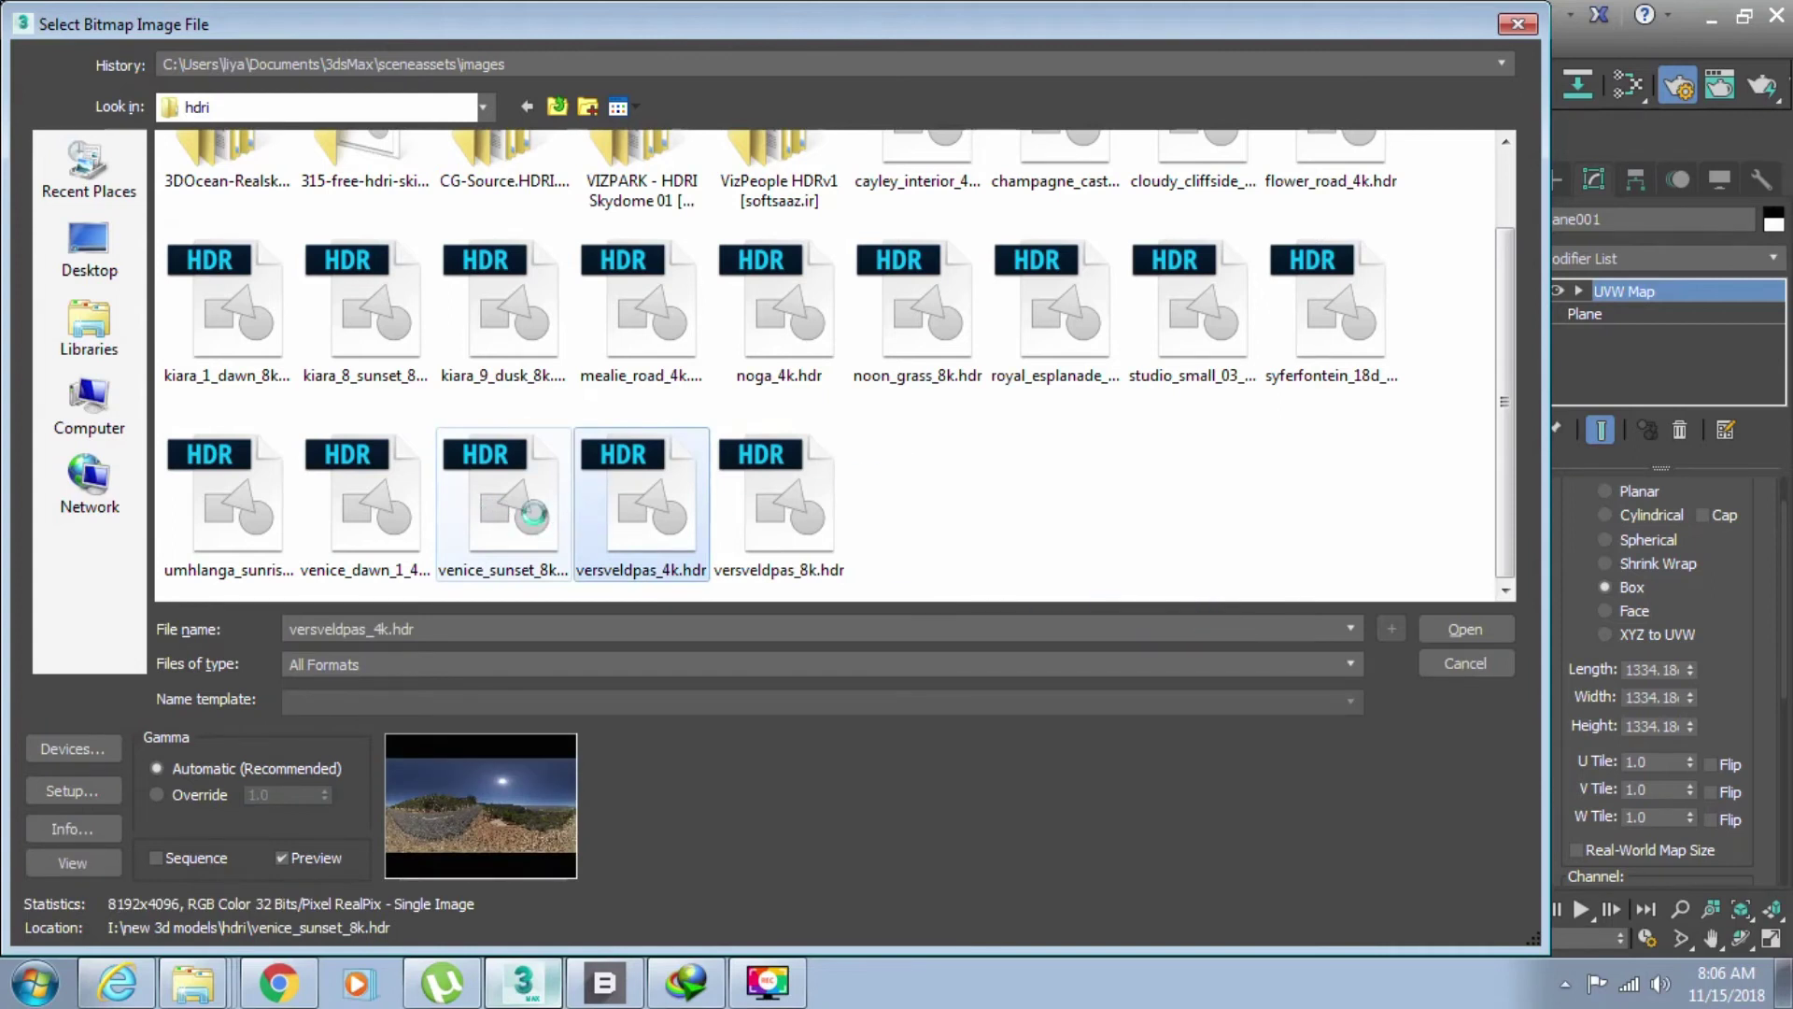
{"action": "left_click", "coordinate": [532, 510]}
{"action": "left_click", "coordinate": [1478, 640]}
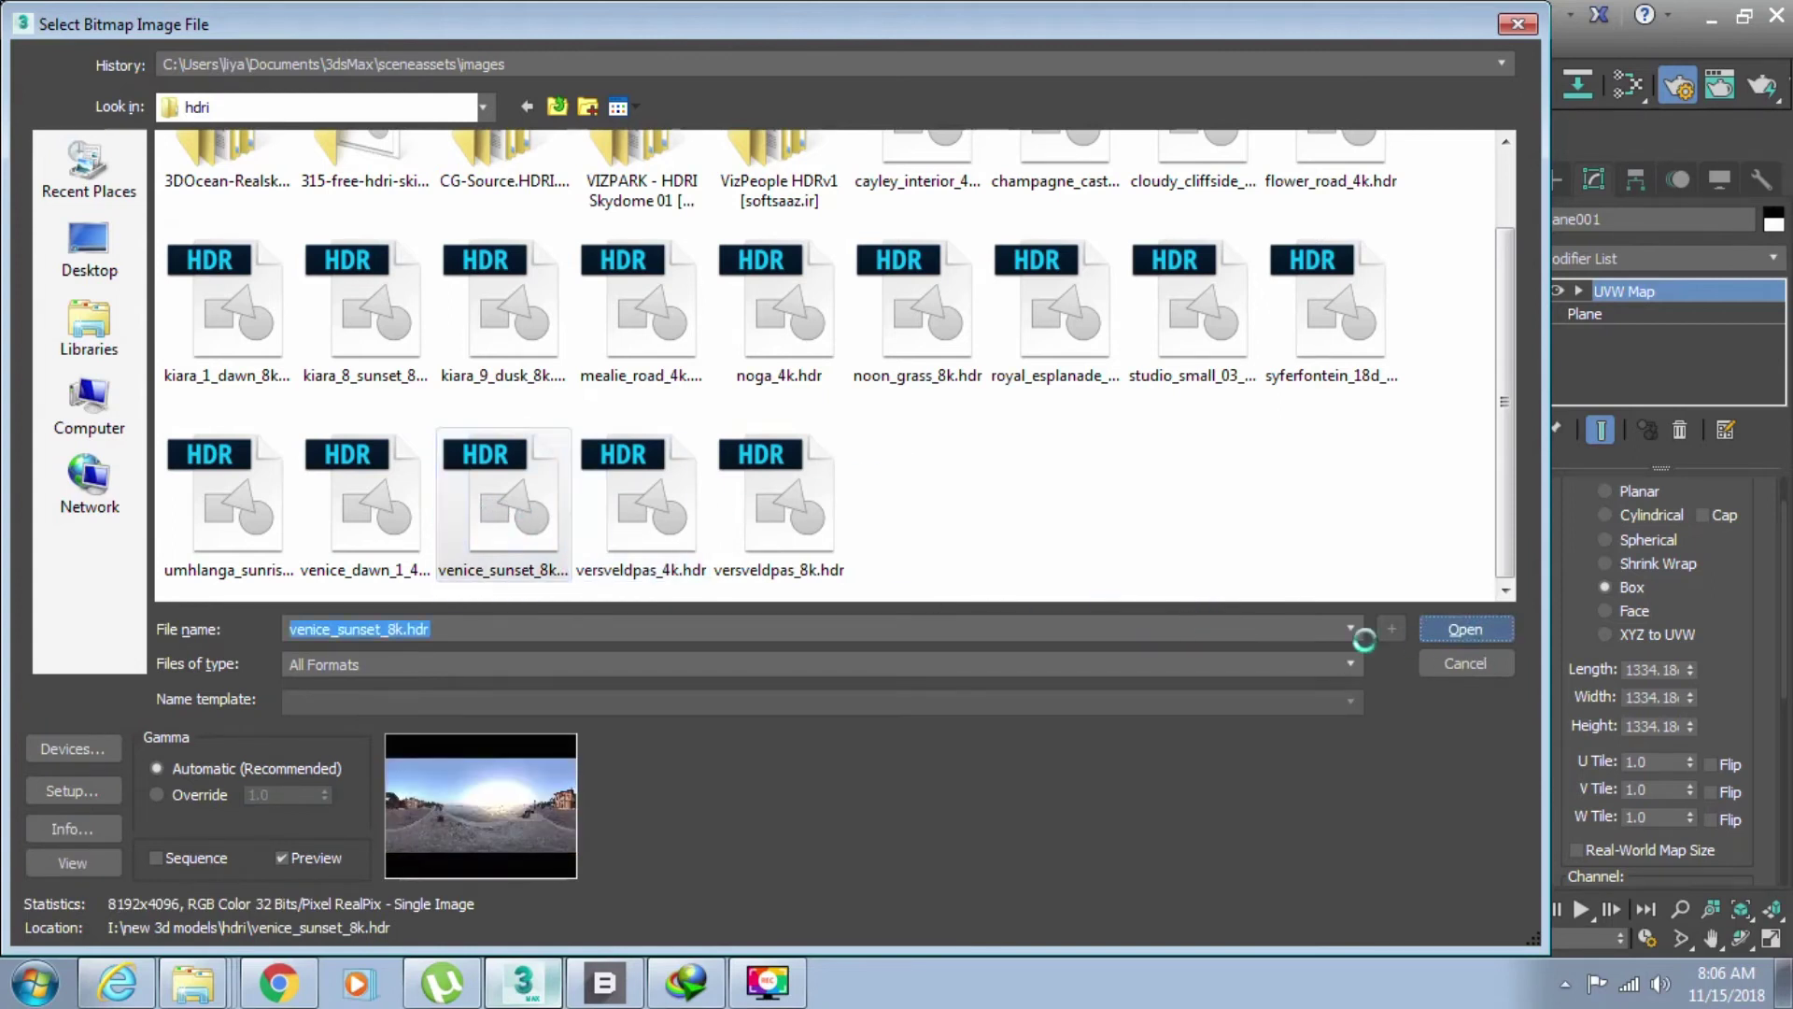
{"action": "left_click", "coordinate": [408, 579]}
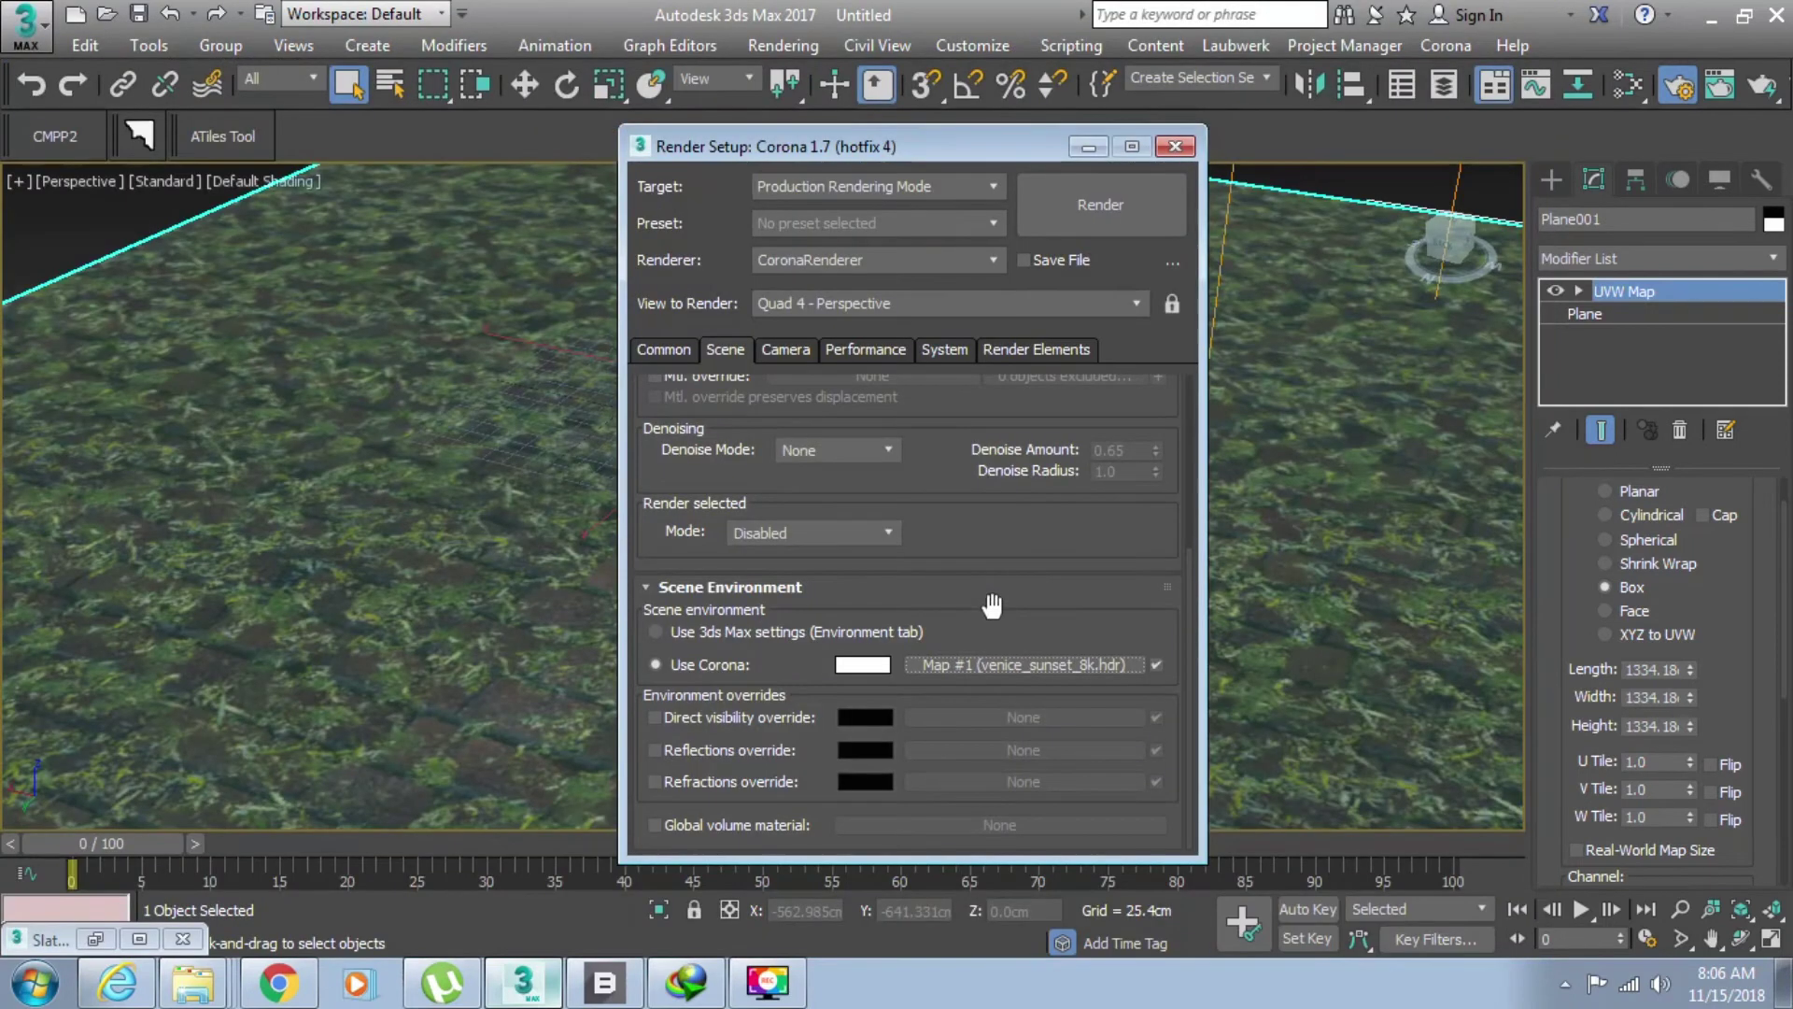
- Review the Corona tone mapping settings and the common time output and output size parameters
{"action": "left_click", "coordinate": [798, 348]}
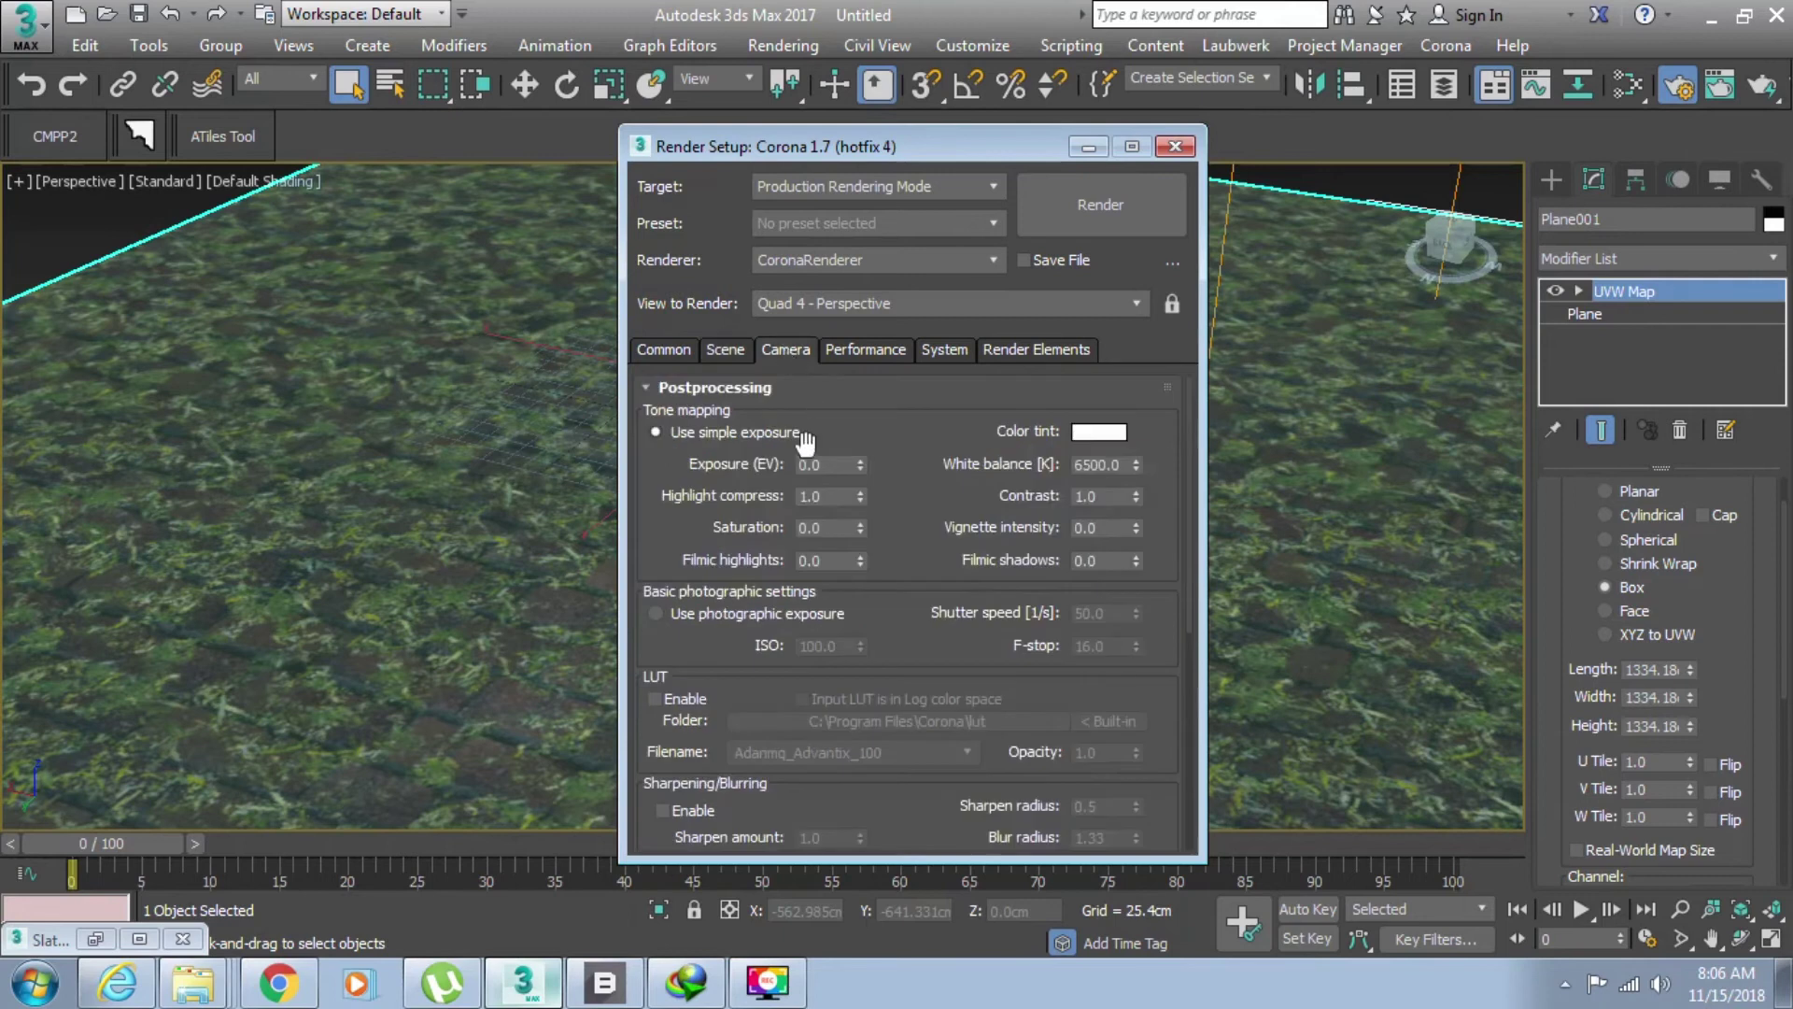
{"action": "left_click_drag", "start_coordinate": [714, 616], "coordinate": [724, 420]}
{"action": "scroll", "coordinate": [724, 420], "scroll_direction": "up", "scroll_amount": 3}
{"action": "left_click", "coordinate": [725, 349]}
{"action": "scroll", "coordinate": [801, 383], "scroll_direction": "up", "scroll_amount": 4}
{"action": "left_click", "coordinate": [674, 348]}
{"action": "left_click", "coordinate": [794, 688]}
{"action": "left_click", "coordinate": [782, 663]}
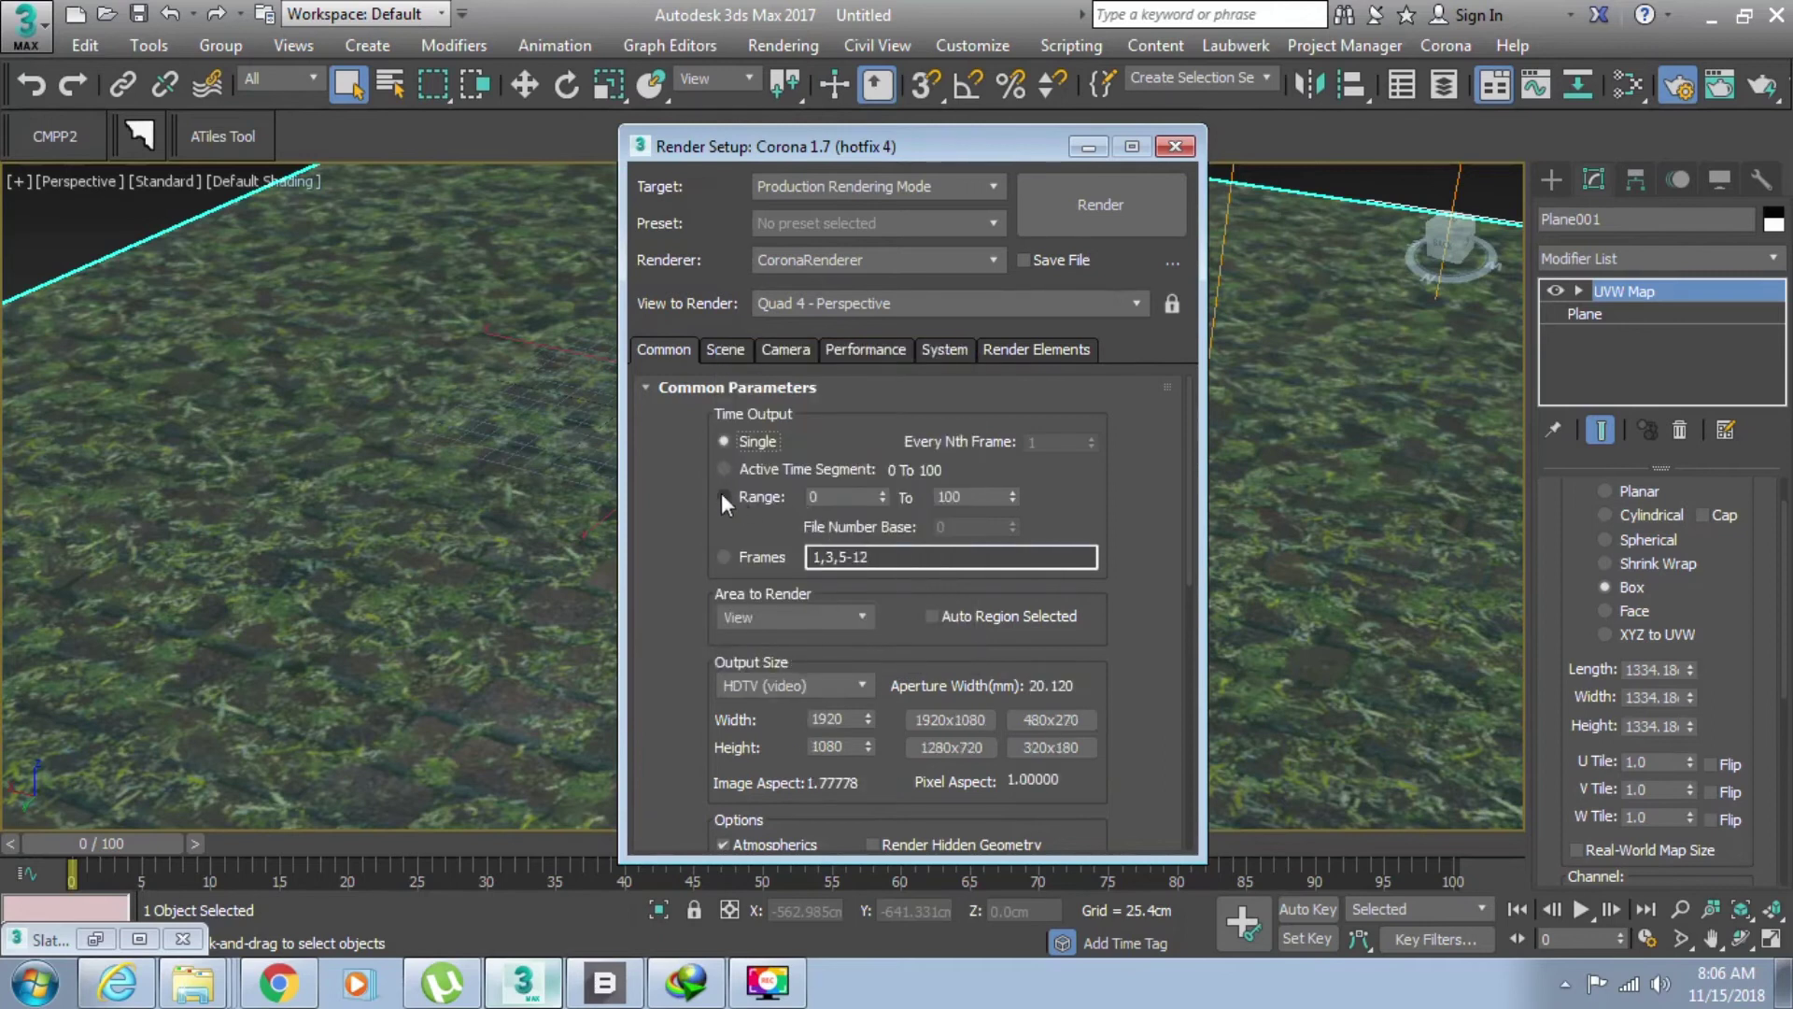
- Start Corona interactive rendering and move the frame buffer aside to uncover part of the Perspective viewport
{"action": "left_click", "coordinate": [732, 351]}
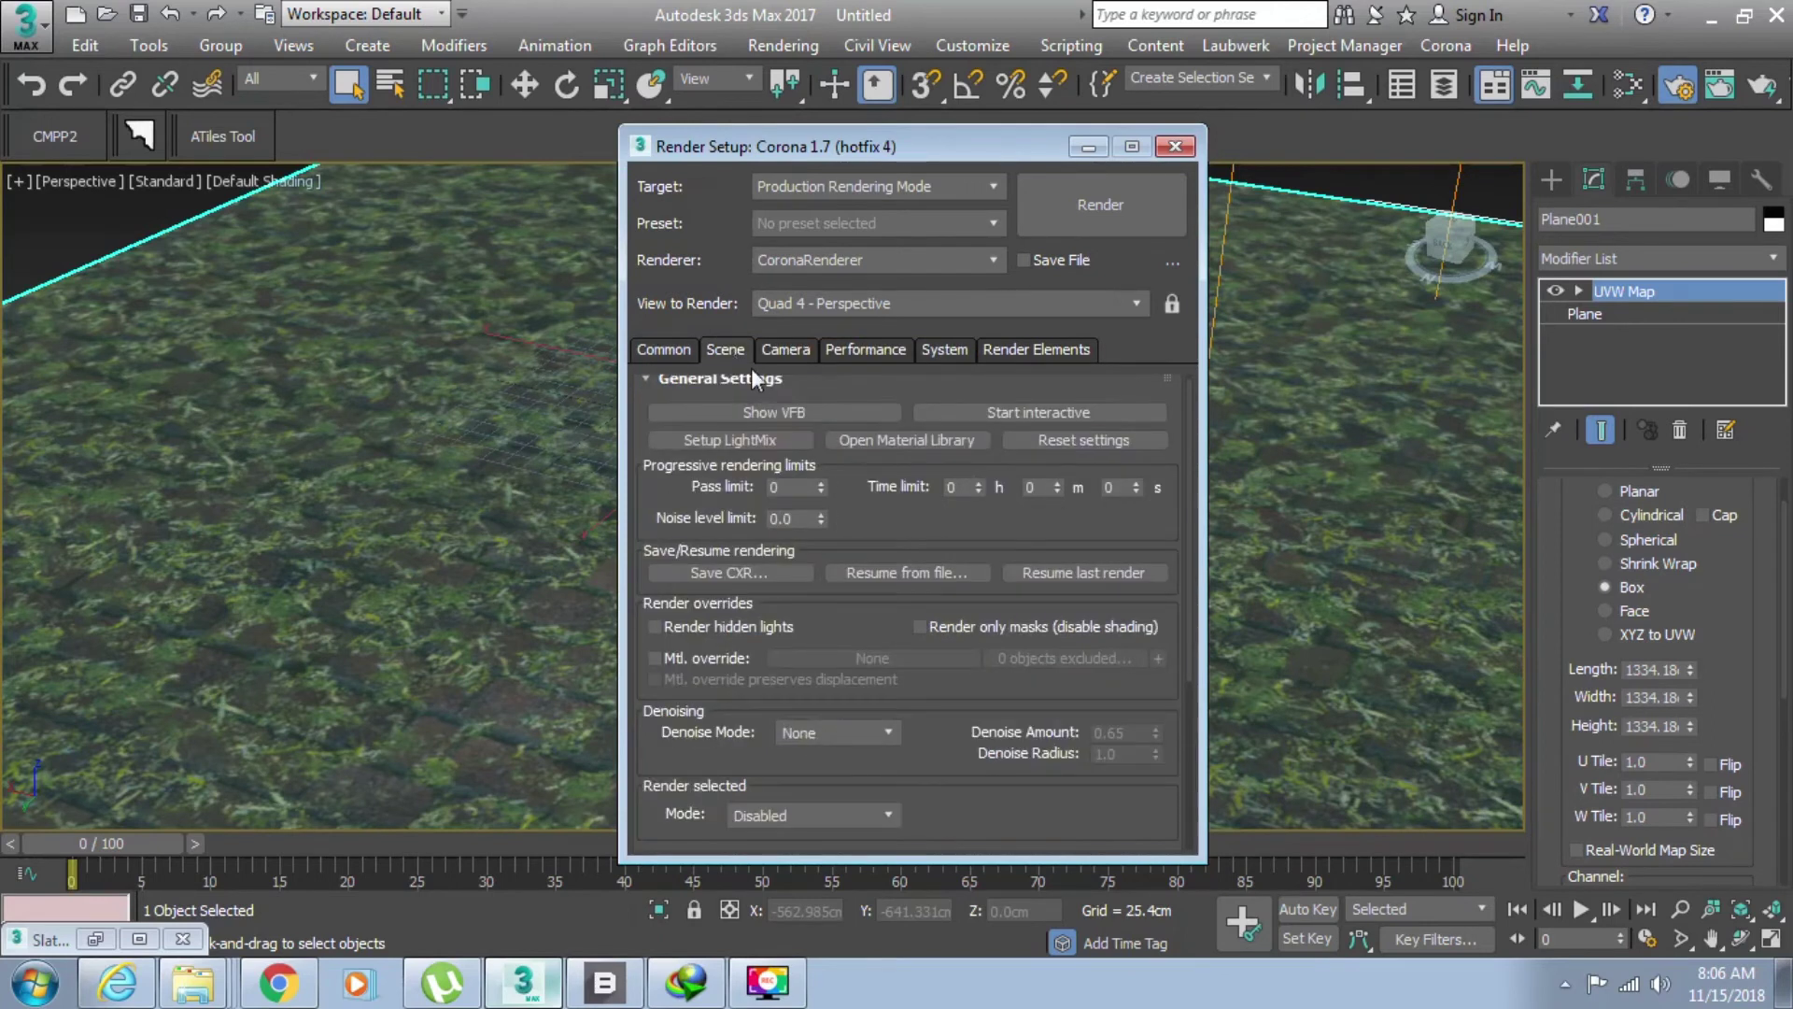
{"action": "left_click", "coordinate": [1091, 415]}
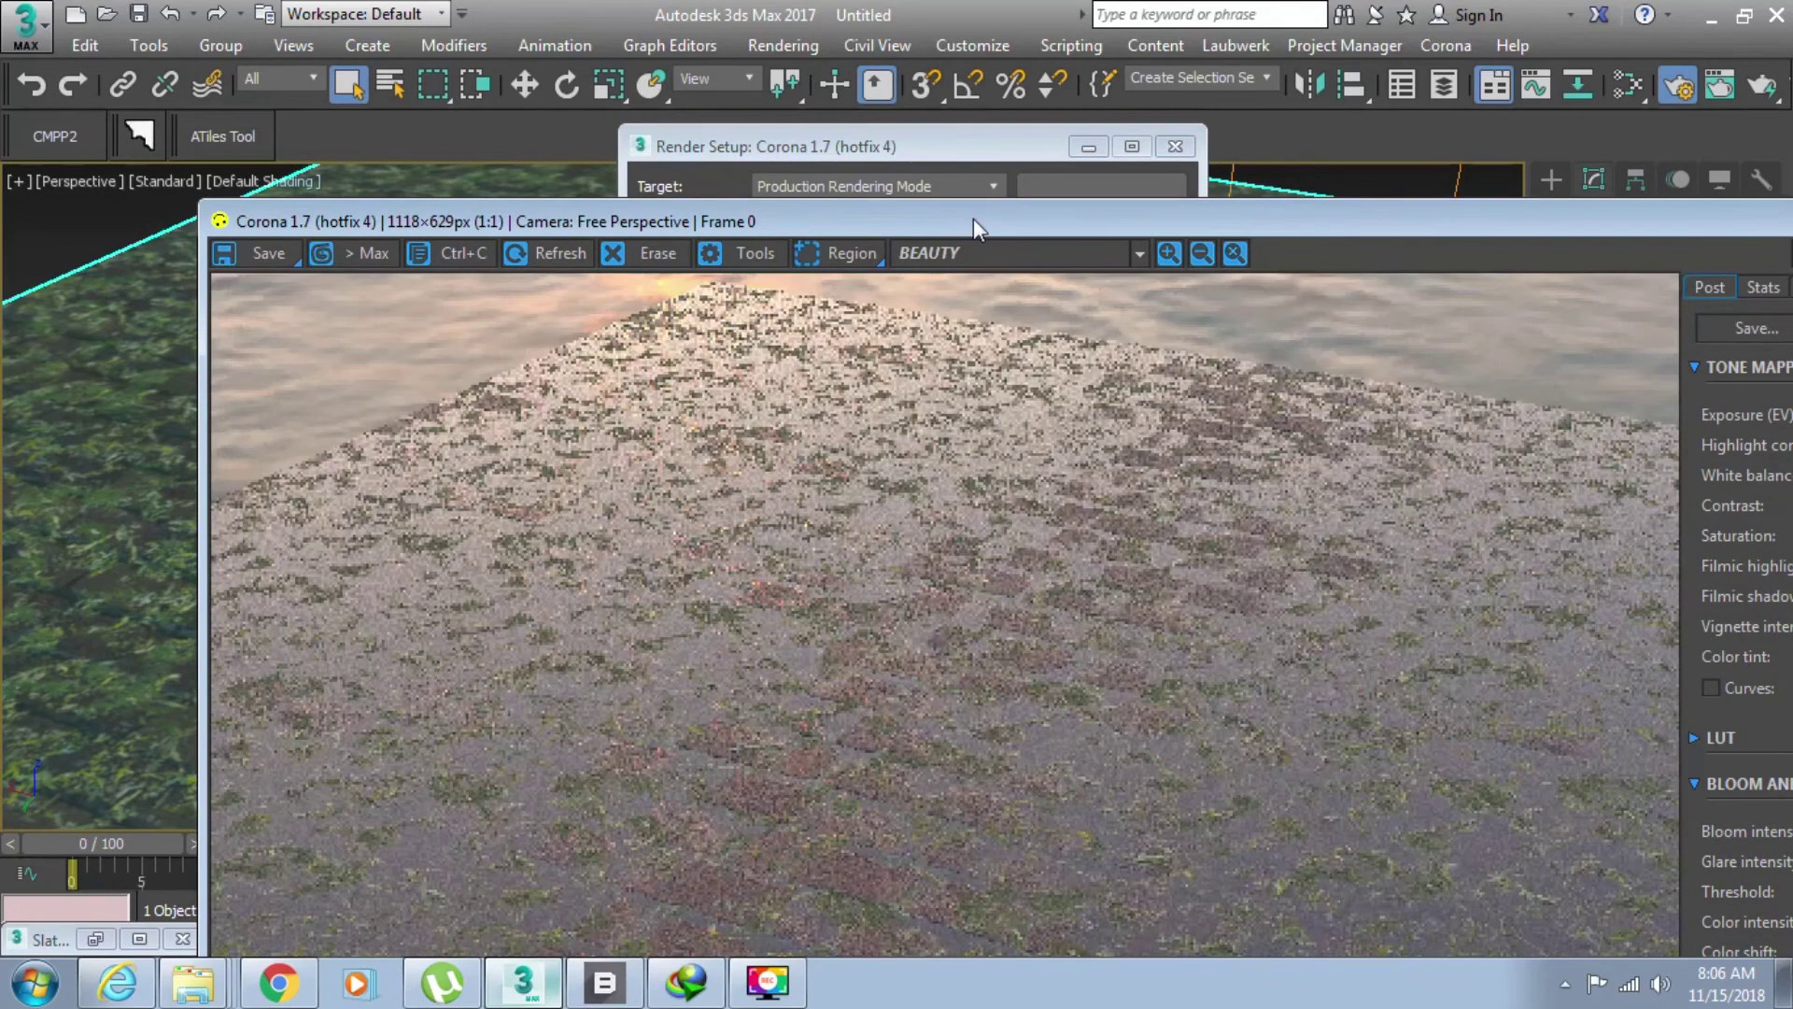
{"action": "left_click_drag", "start_coordinate": [973, 217], "coordinate": [1140, 91]}
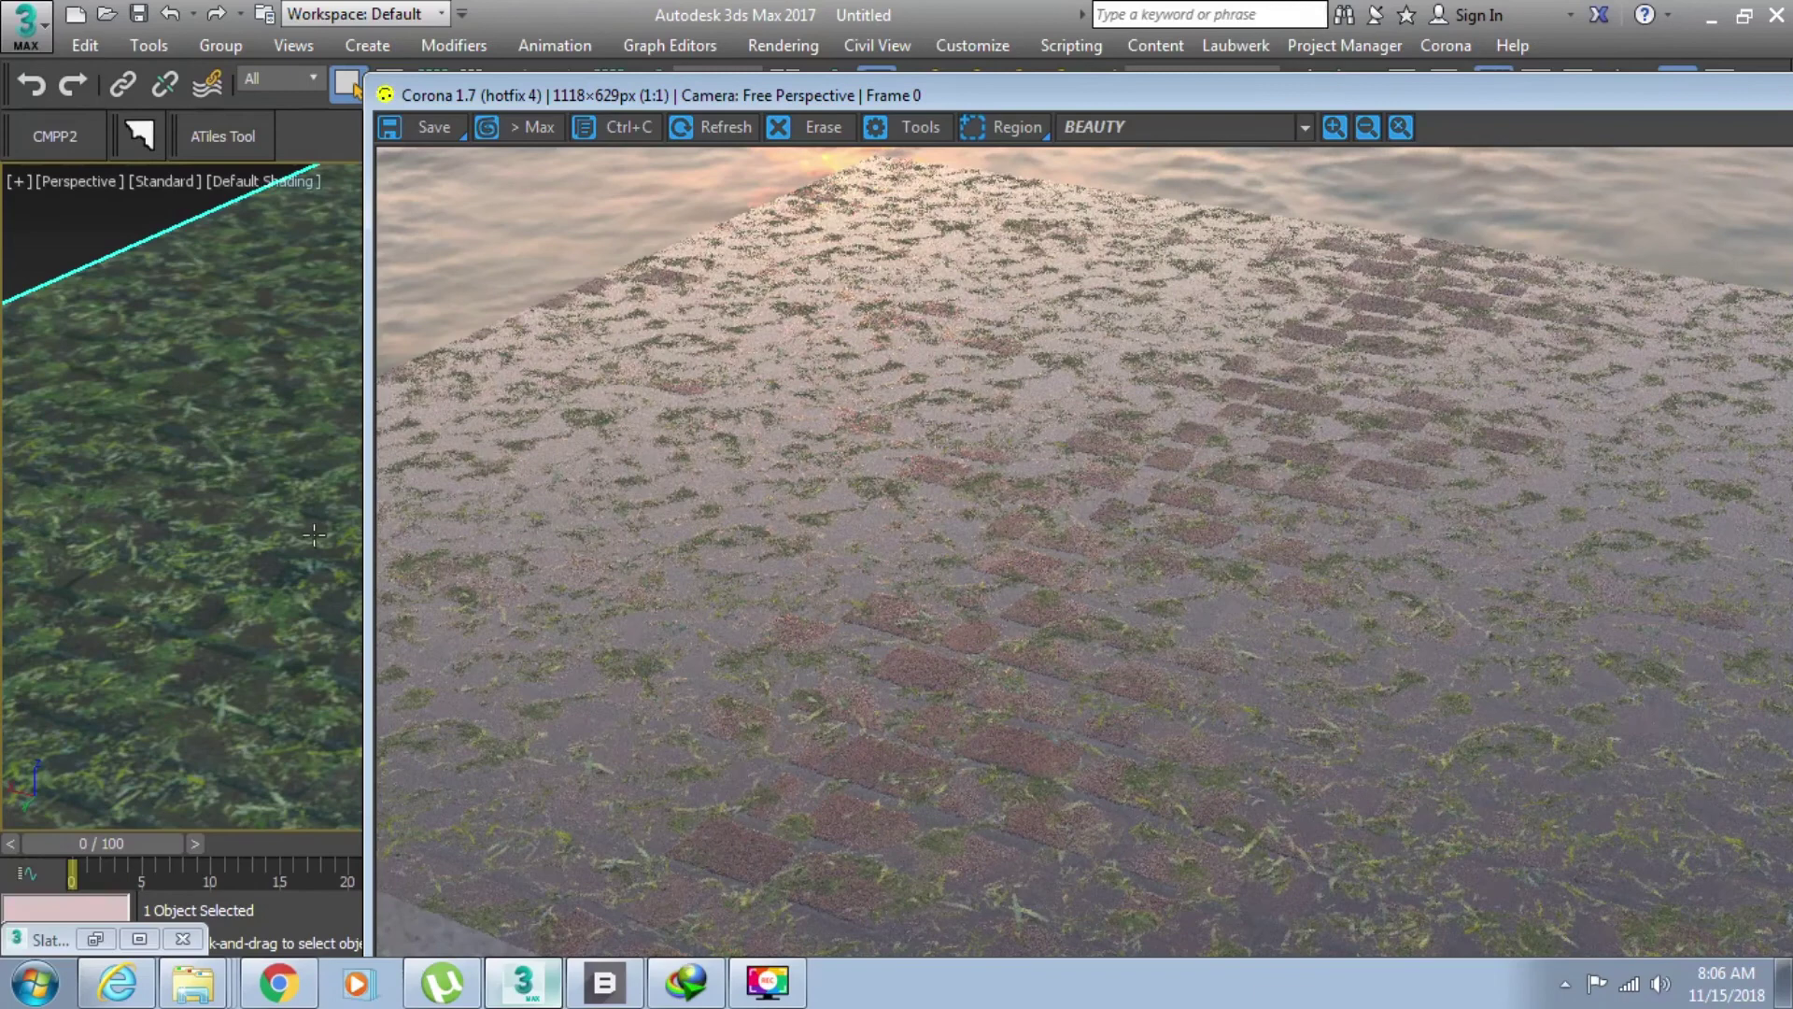
- Examine the wet brick and grass reflections in the interactive render from several angles and distances
{"action": "middle_click_drag", "start_coordinate": [262, 505], "coordinate": [224, 485]}
{"action": "scroll", "coordinate": [225, 481], "scroll_direction": "up", "scroll_amount": 3}
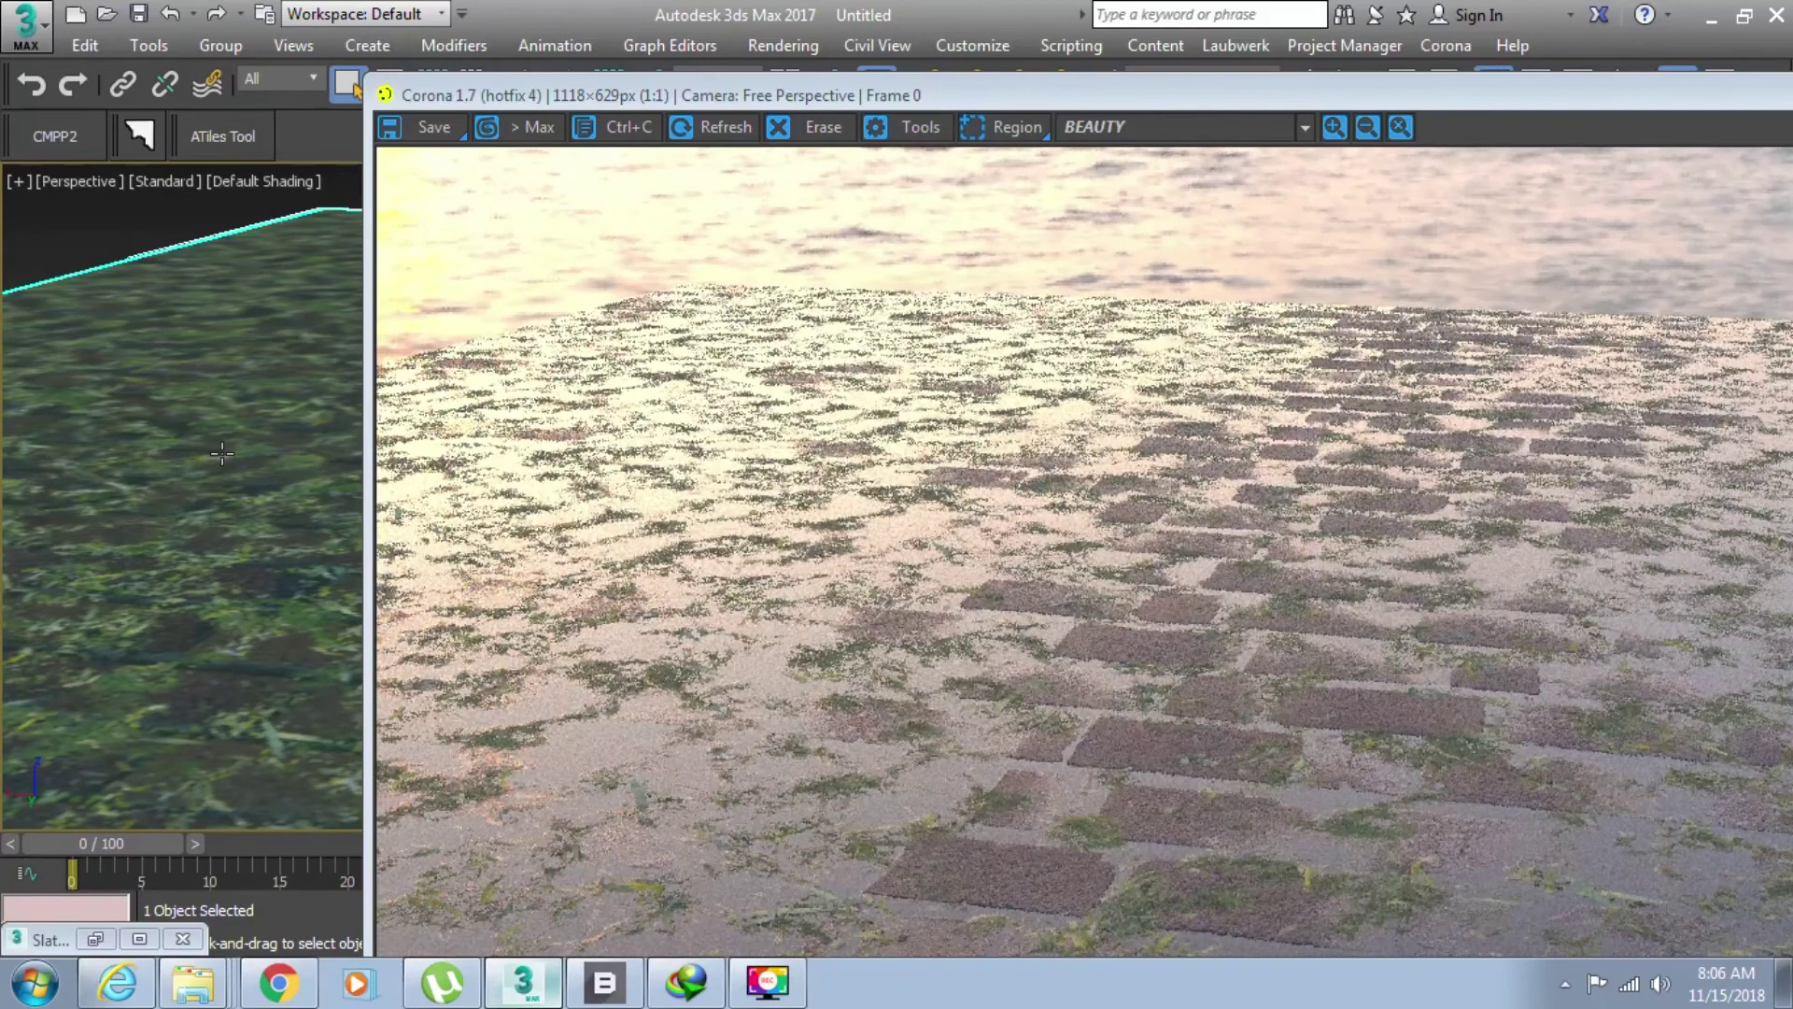
{"action": "scroll", "coordinate": [221, 454], "scroll_direction": "up", "scroll_amount": 5}
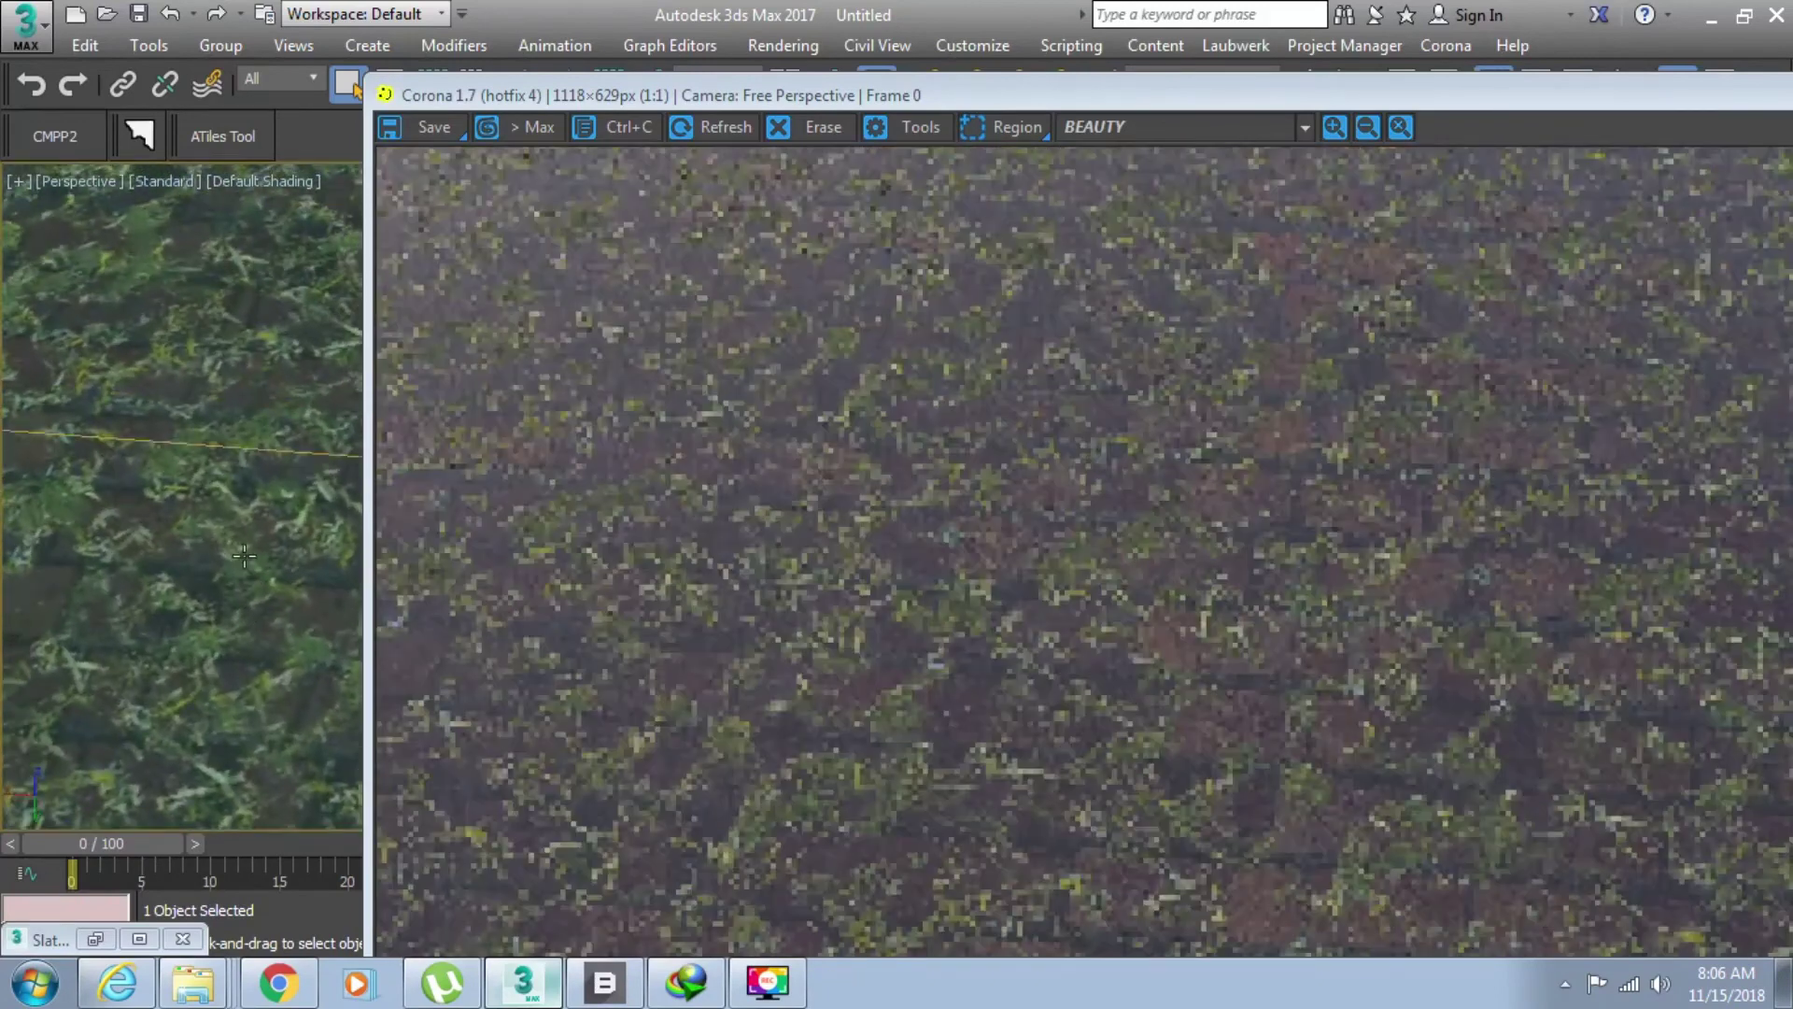
{"action": "scroll", "coordinate": [207, 534], "scroll_direction": "down", "scroll_amount": 5}
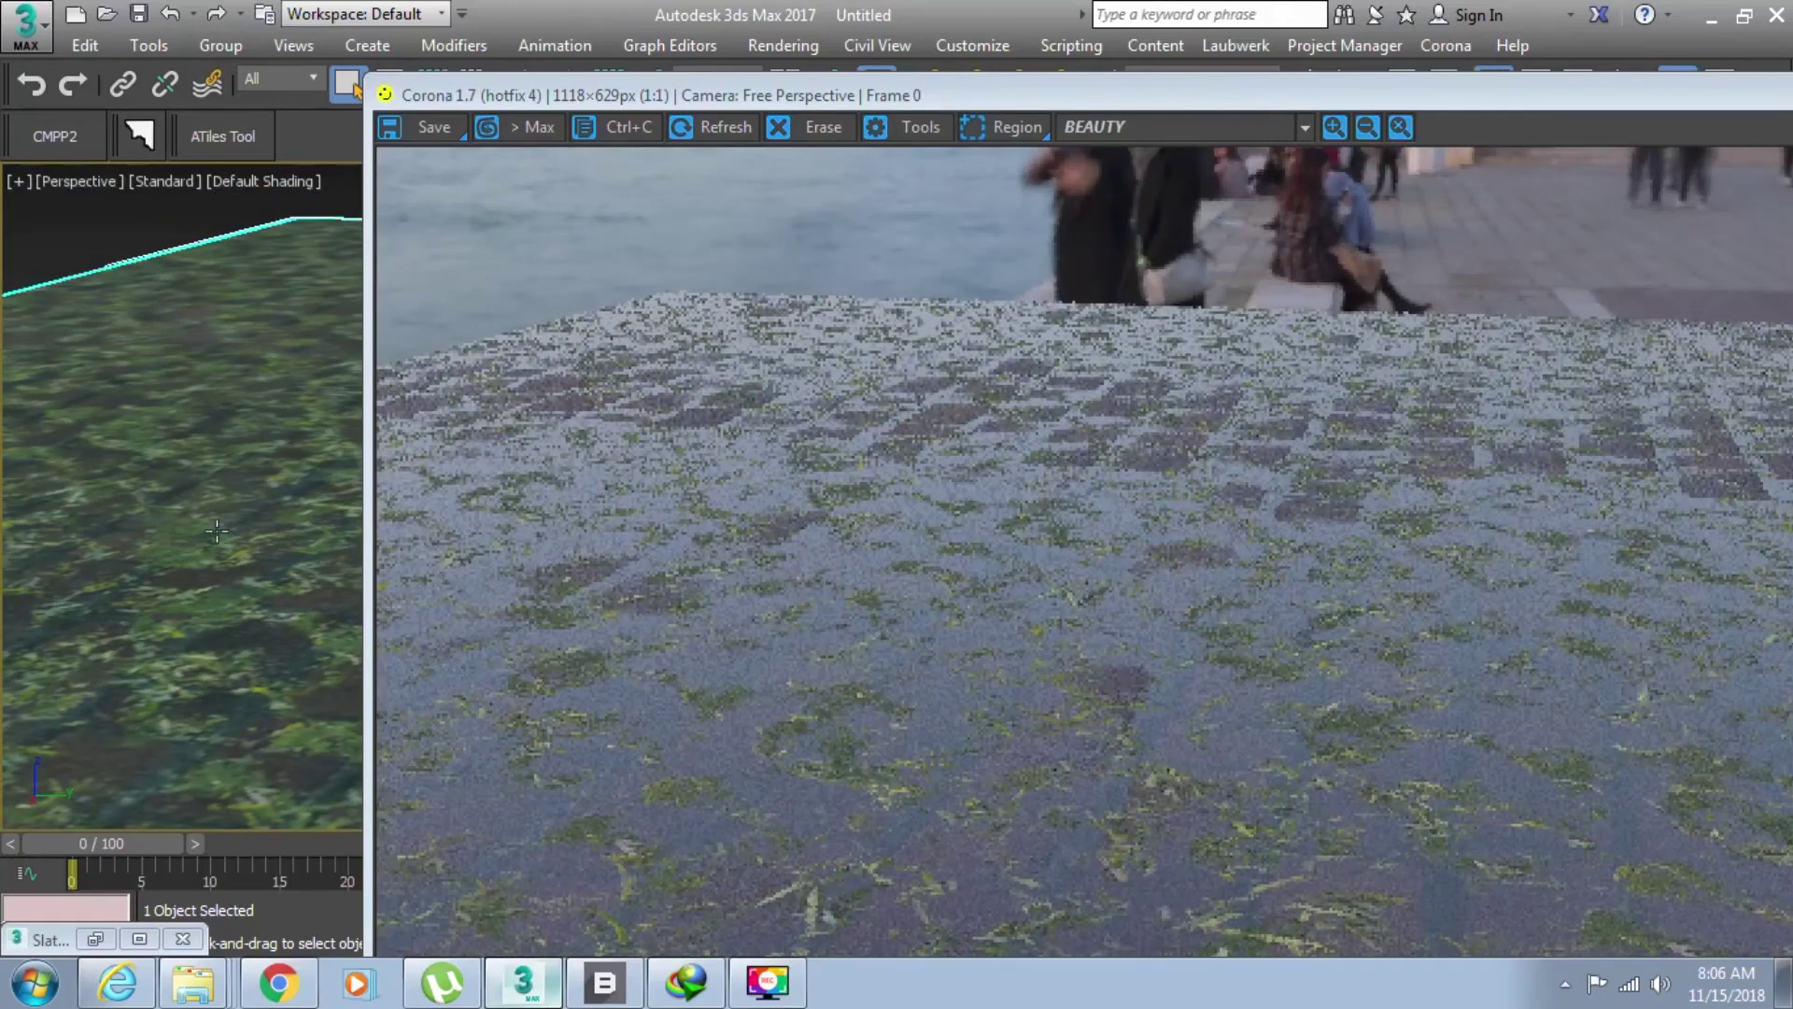
{"action": "middle_click_drag", "start_coordinate": [164, 546], "coordinate": [208, 515]}
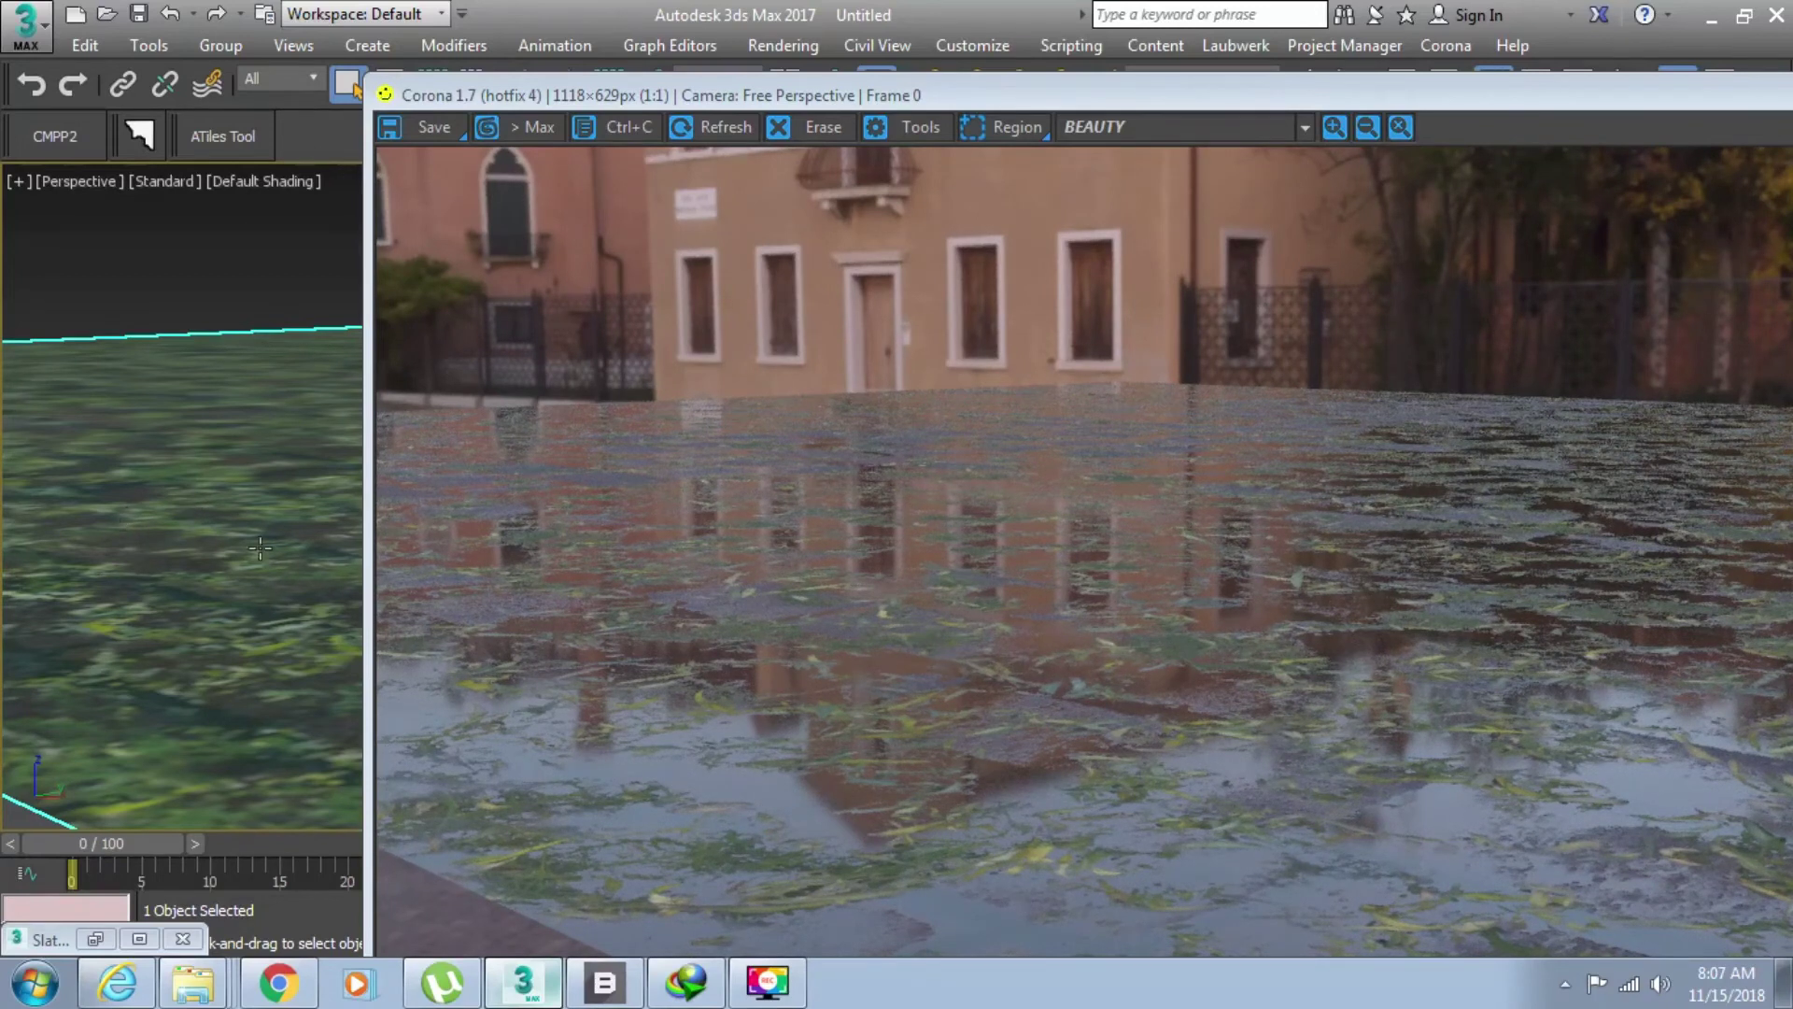
{"action": "middle_click_drag", "start_coordinate": [252, 559], "coordinate": [308, 584], "text": "alt"}
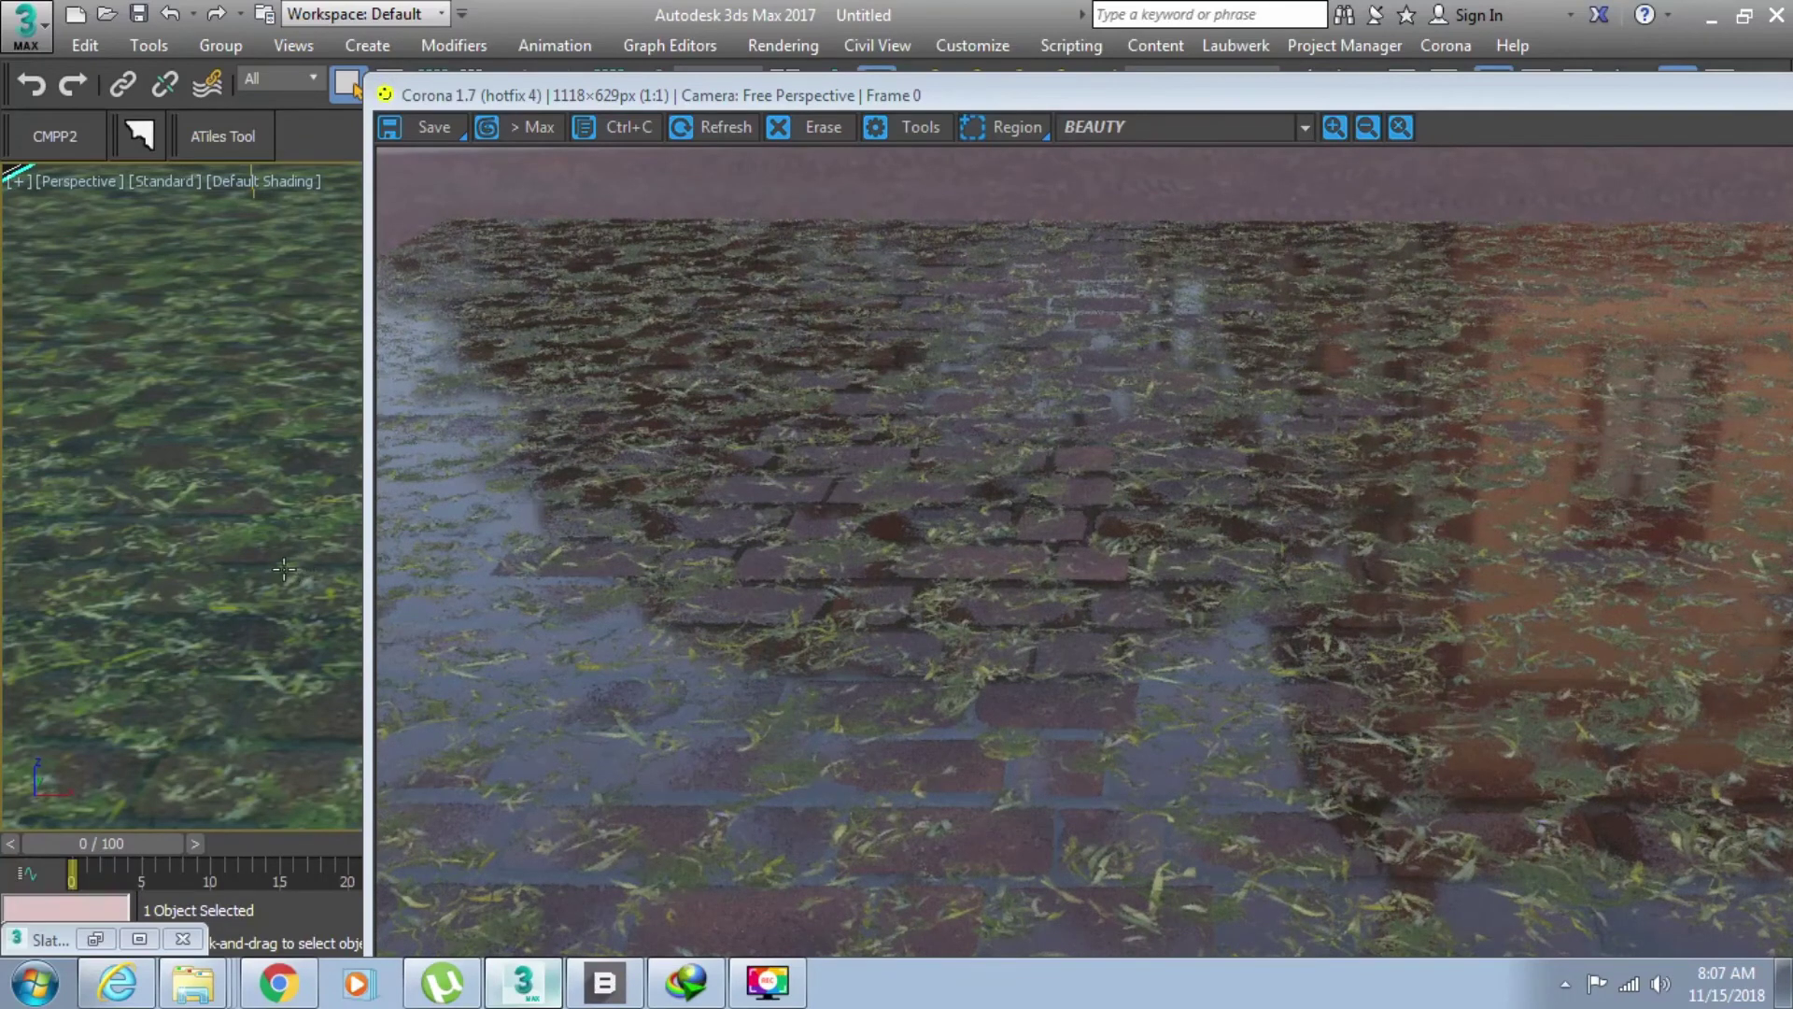
- Set the render's tone mapping contrast to 3 and filmic shadows to 1
{"action": "left_click_drag", "start_coordinate": [1249, 93], "coordinate": [886, 43]}
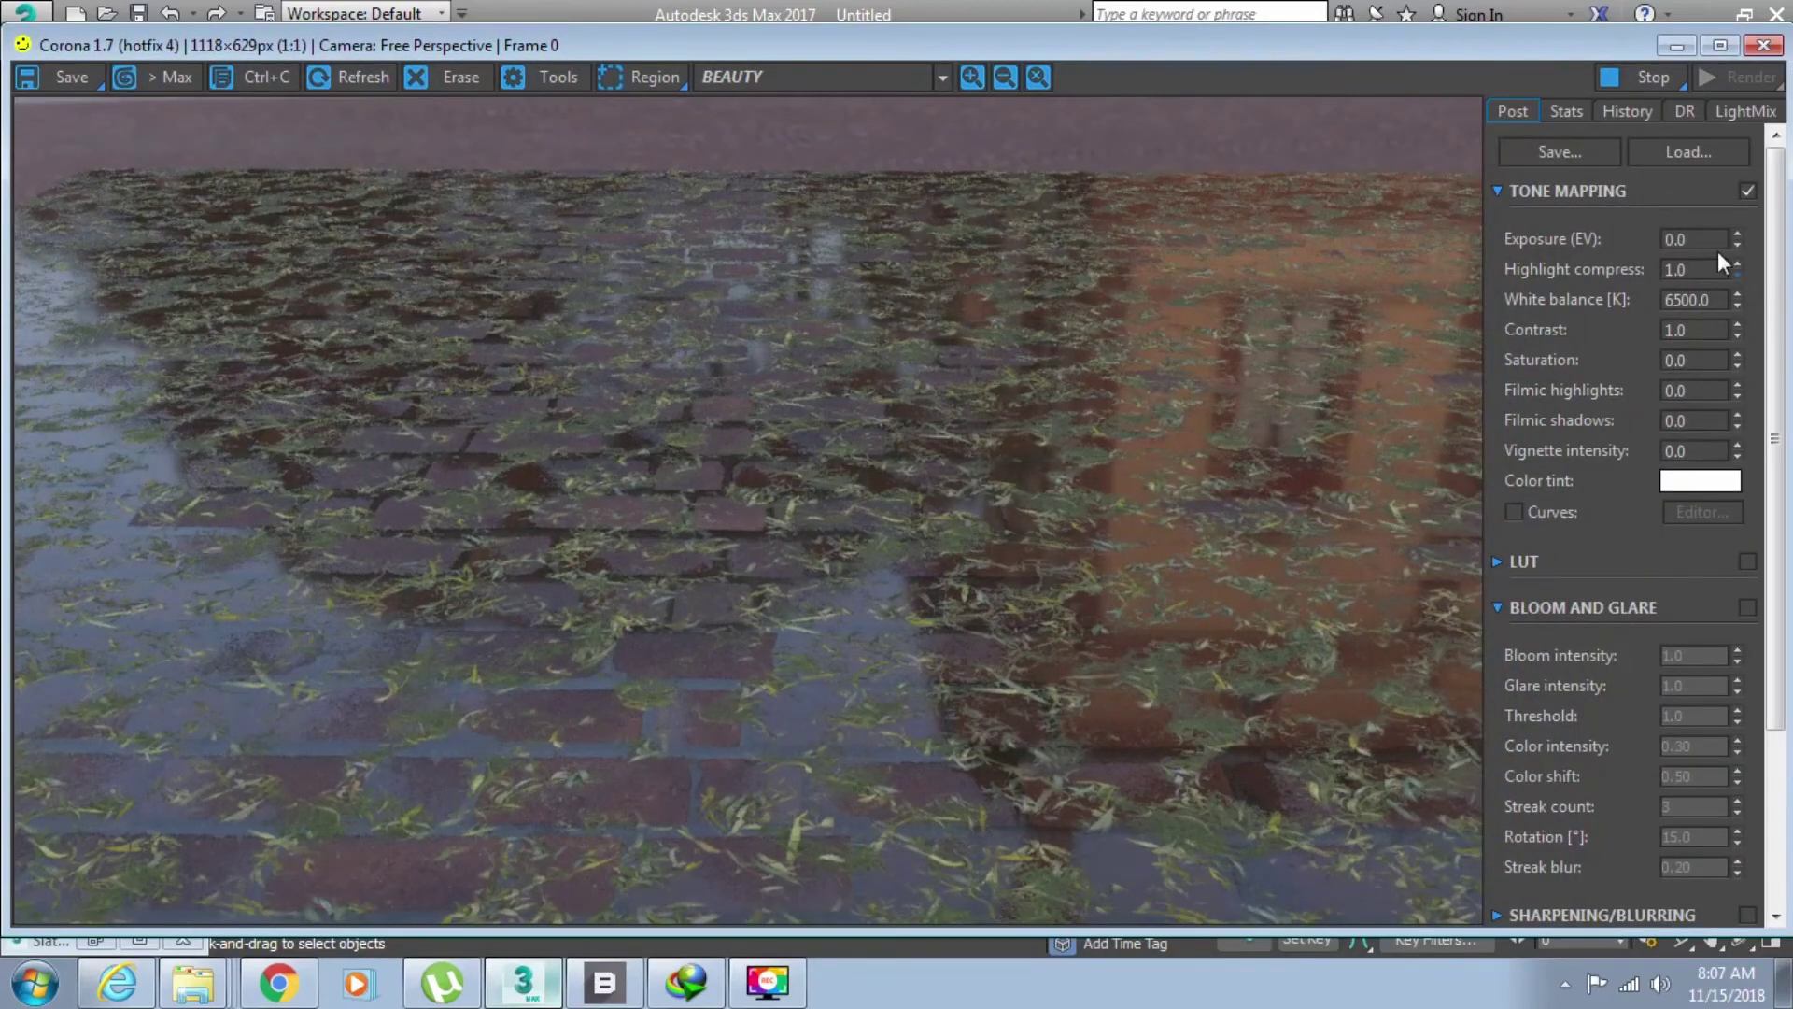
{"action": "double_click", "coordinate": [1715, 331]}
{"action": "type", "text": "3"}
{"action": "key", "text": "Return"}
{"action": "double_click", "coordinate": [1689, 421]}
{"action": "type", "text": "1"}
{"action": "key", "text": "Return"}
- Raise the render's exposure to about 0.144 EV and the white balance to about 6833 K
{"action": "mouse_move", "coordinate": [1737, 239]}
{"action": "left_mouse_down"}
{"action": "mouse_move", "coordinate": [1749, 126]}
{"action": "mouse_move", "coordinate": [1743, 241]}
{"action": "left_mouse_up"}
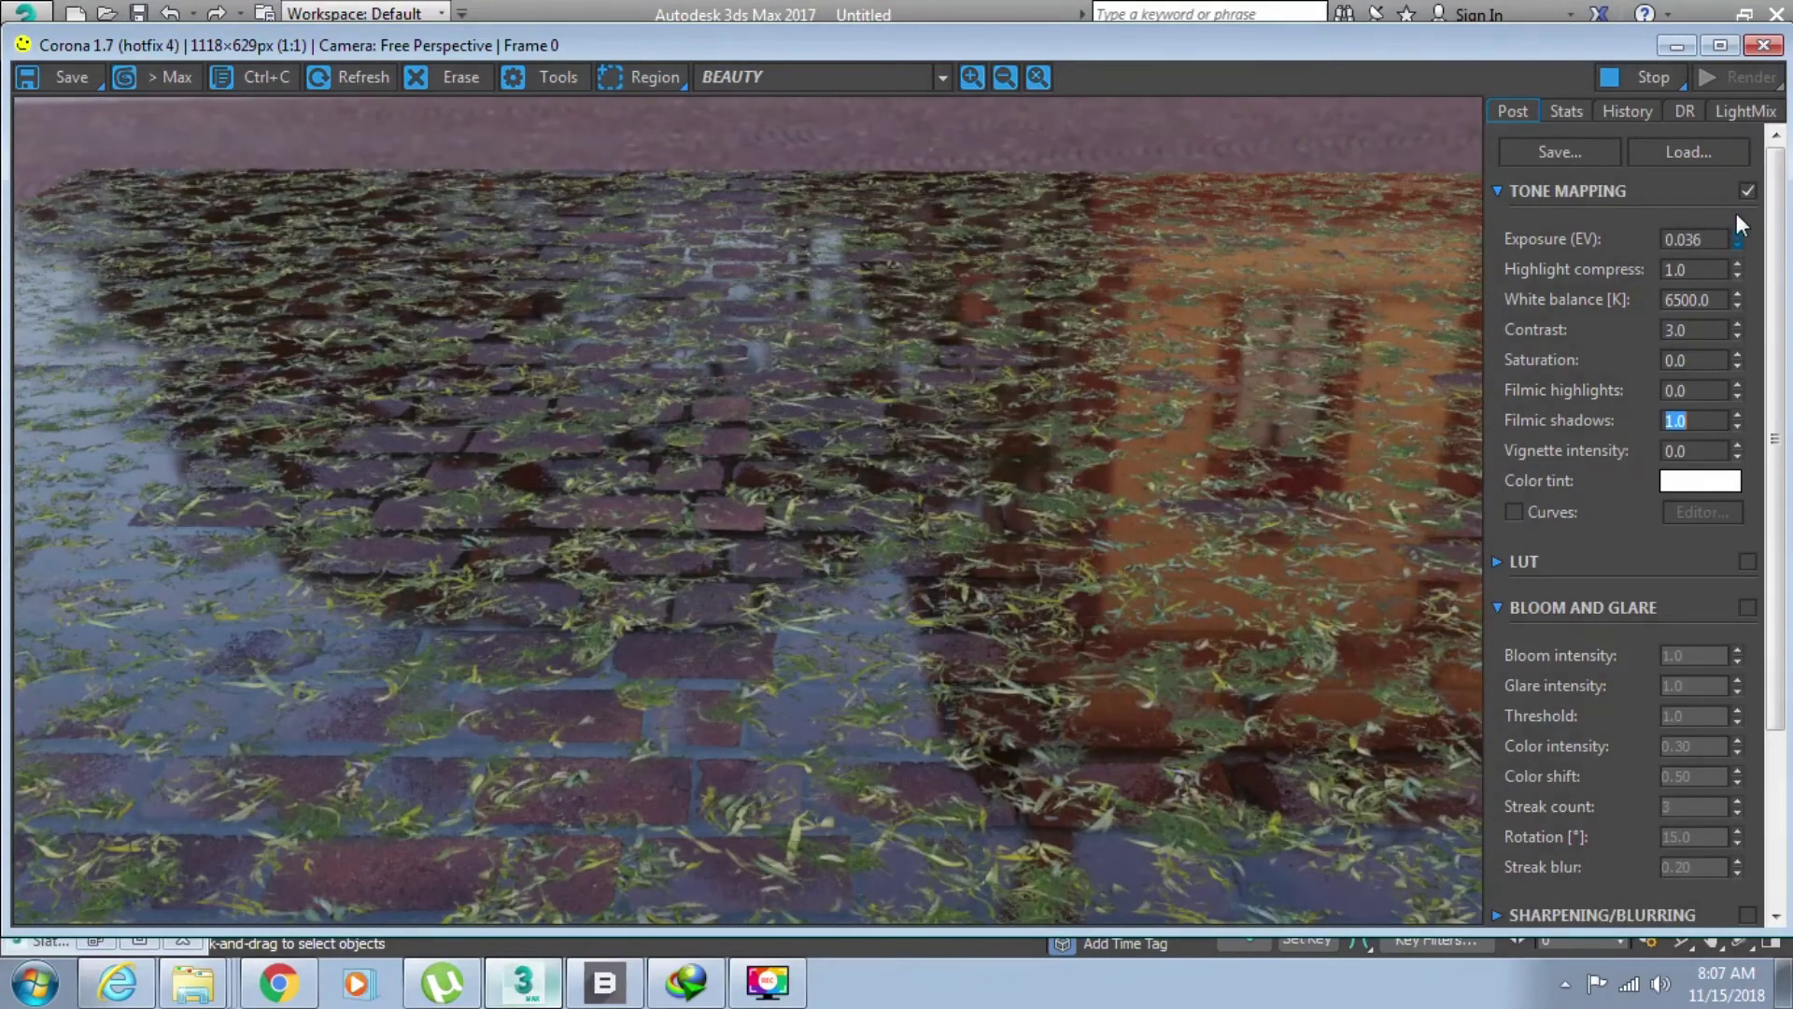
{"action": "mouse_move", "coordinate": [1742, 306]}
{"action": "left_mouse_down"}
{"action": "mouse_move", "coordinate": [1739, 329]}
{"action": "mouse_move", "coordinate": [1743, 285]}
{"action": "left_mouse_up"}
{"action": "left_click", "coordinate": [1761, 544]}
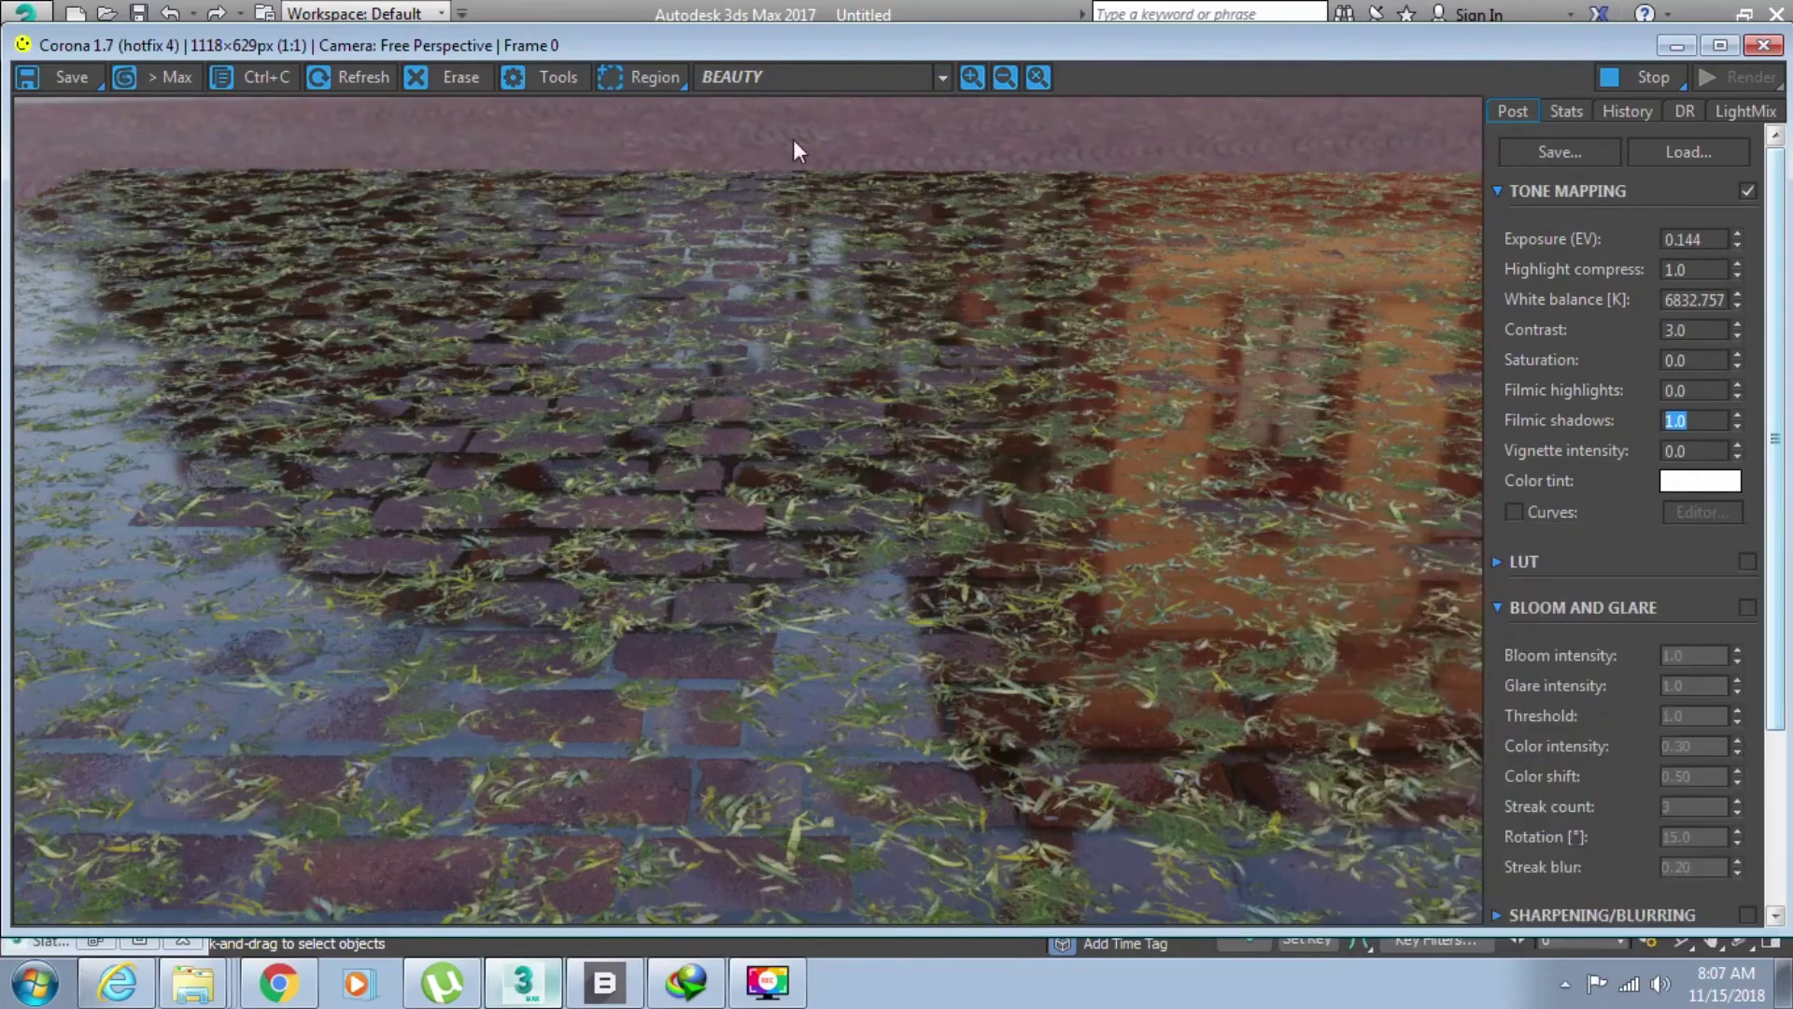
- Inspect the tone-mapped wet bricks from a low and a closer angle, and stop the interactive rendering
{"action": "double_click", "coordinate": [811, 56]}
{"action": "scroll", "coordinate": [330, 519], "scroll_direction": "down", "scroll_amount": 2}
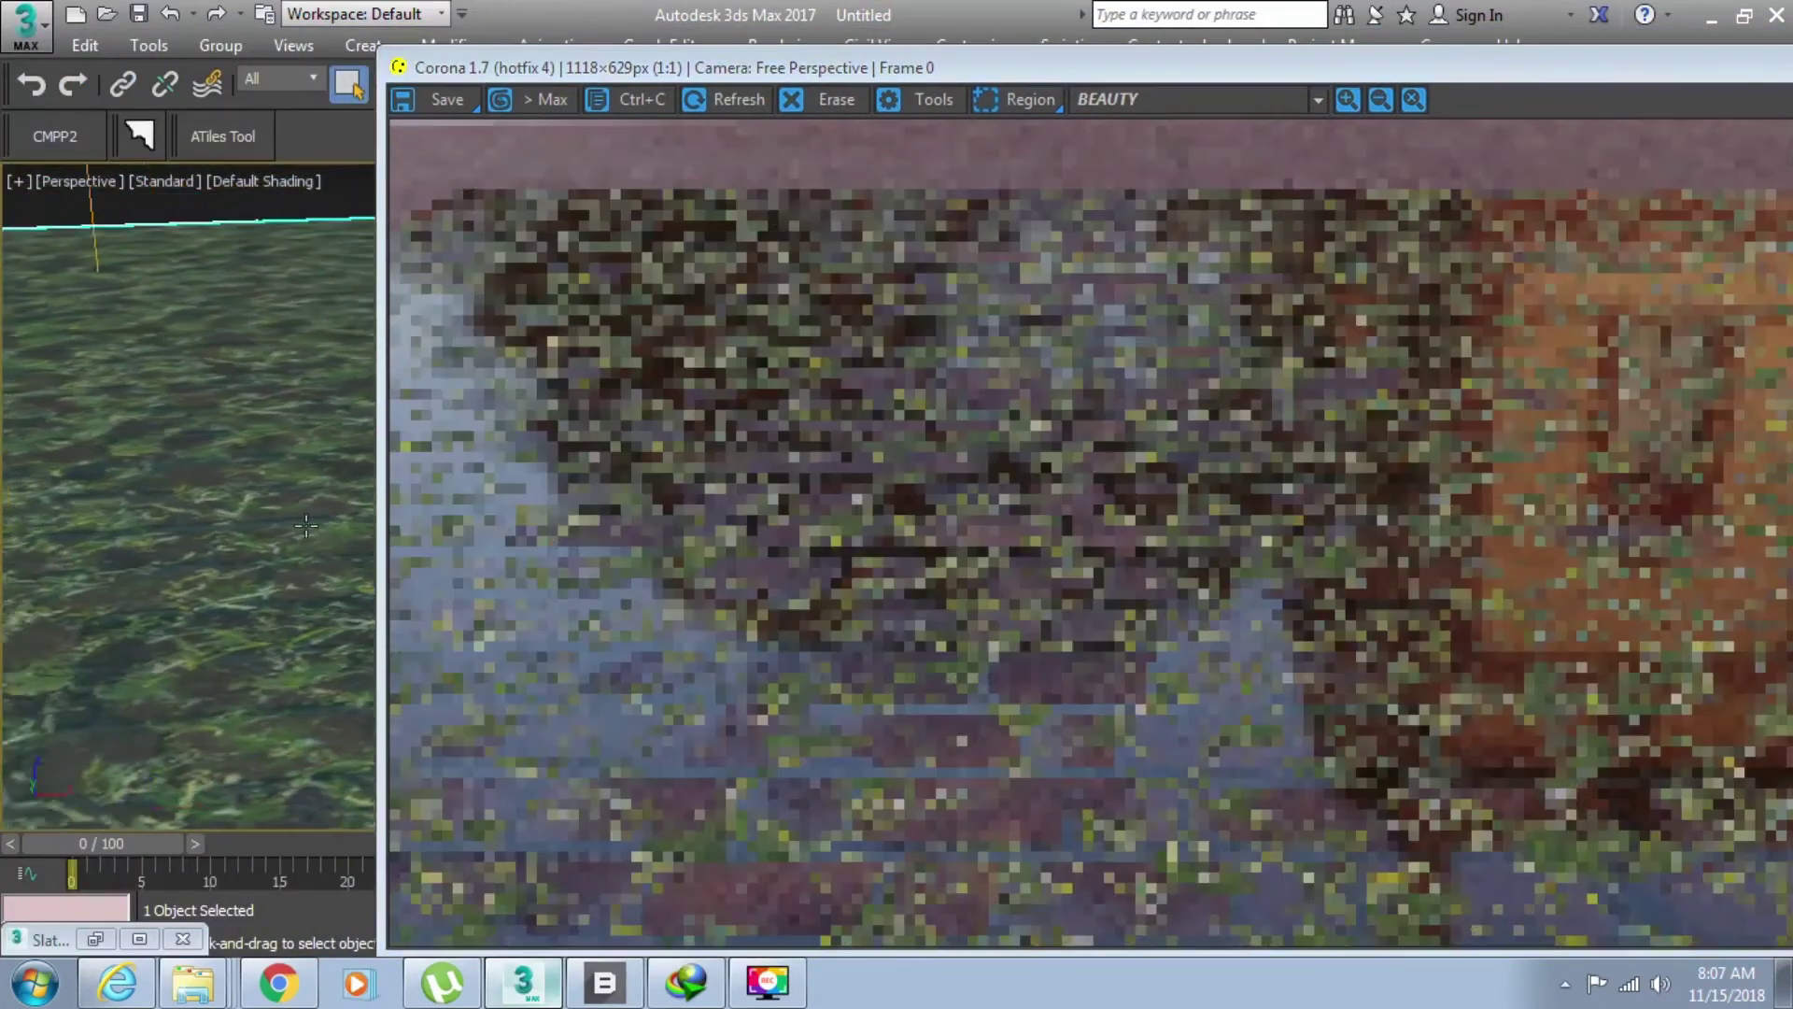
{"action": "mouse_move", "coordinate": [331, 519]}
{"action": "middle_mouse_down", "text": "alt"}
{"action": "mouse_move", "coordinate": [333, 560]}
{"action": "mouse_move", "coordinate": [341, 546]}
{"action": "middle_mouse_up", "text": "alt"}
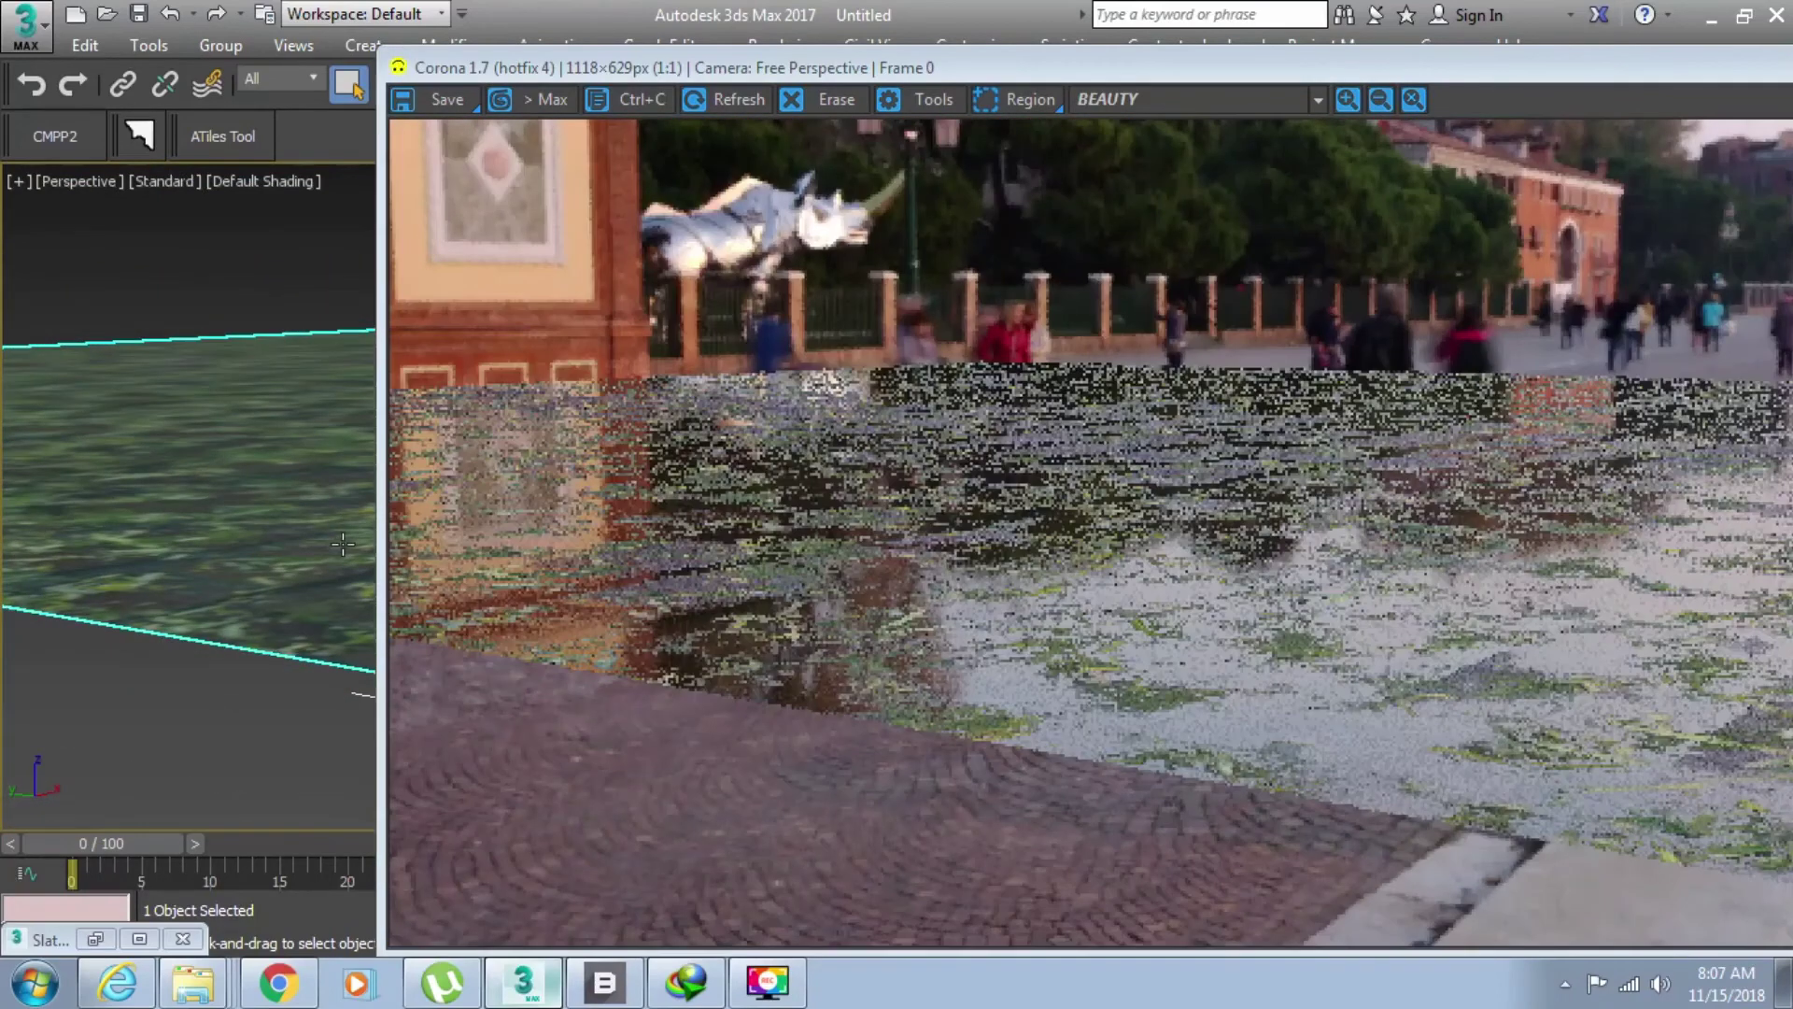
{"action": "middle_click_drag", "start_coordinate": [343, 544], "coordinate": [200, 609], "text": "alt"}
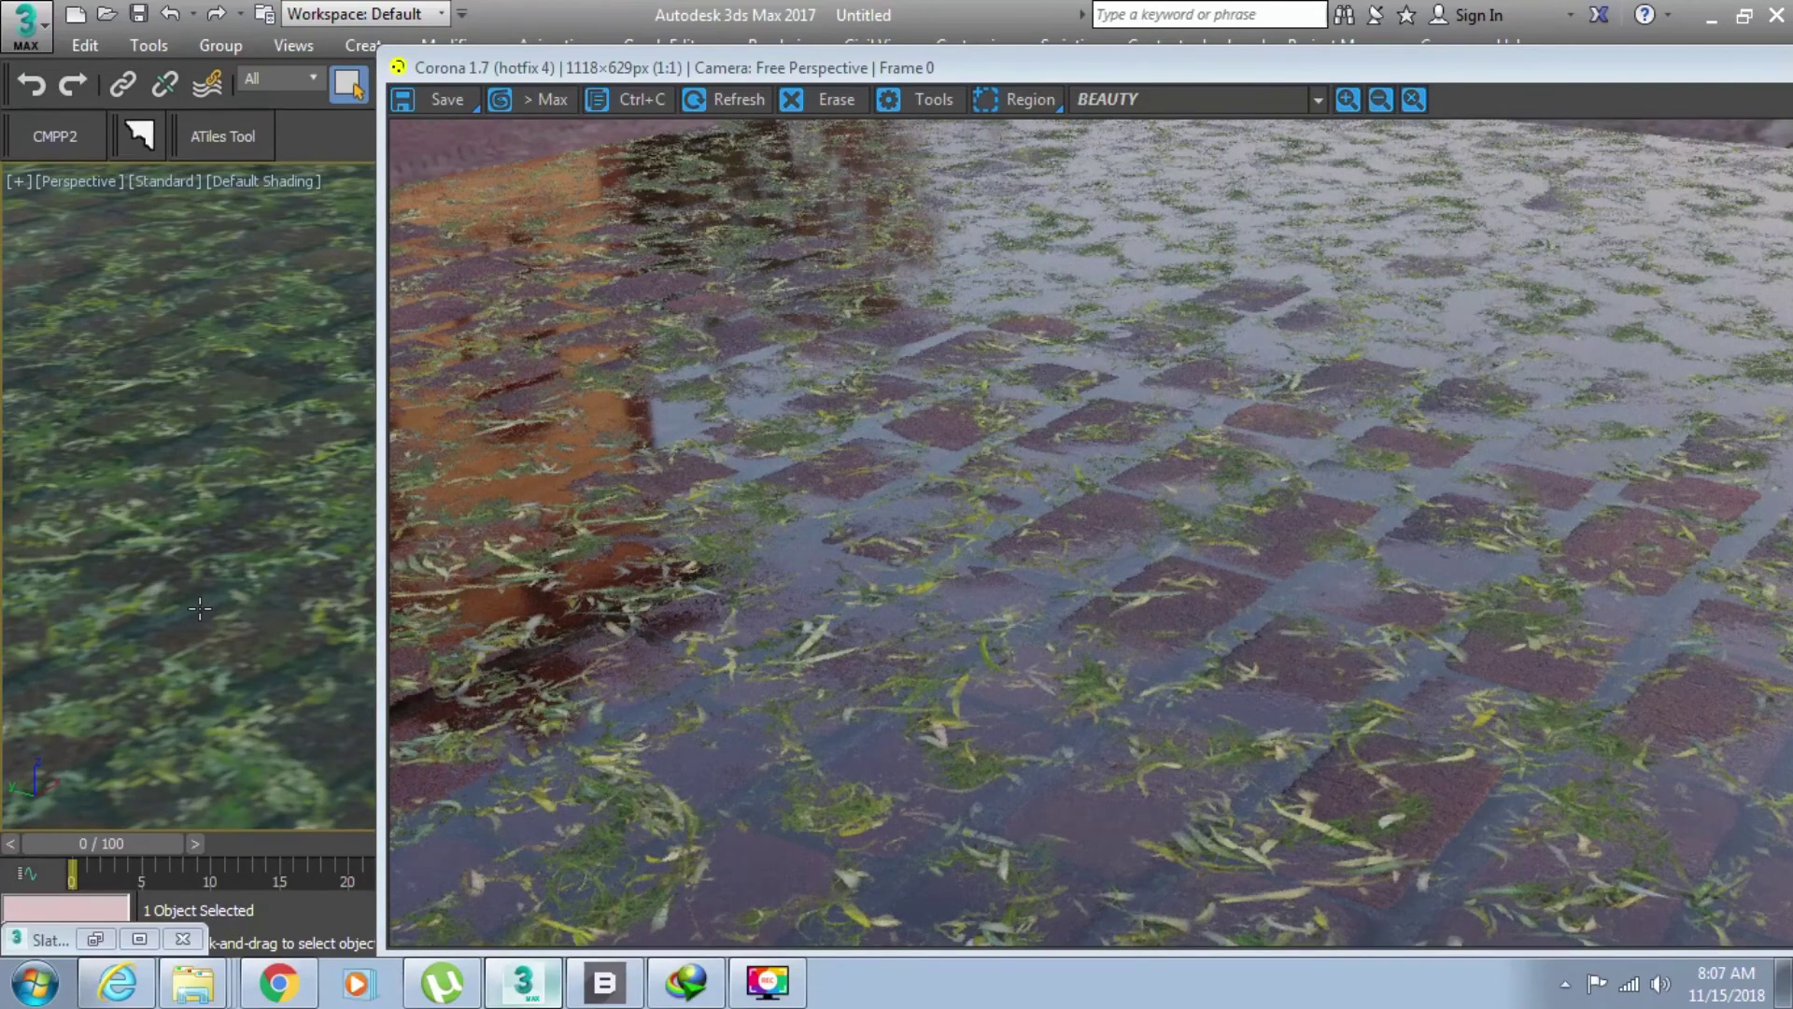
{"action": "left_click_drag", "start_coordinate": [1129, 71], "coordinate": [753, 41]}
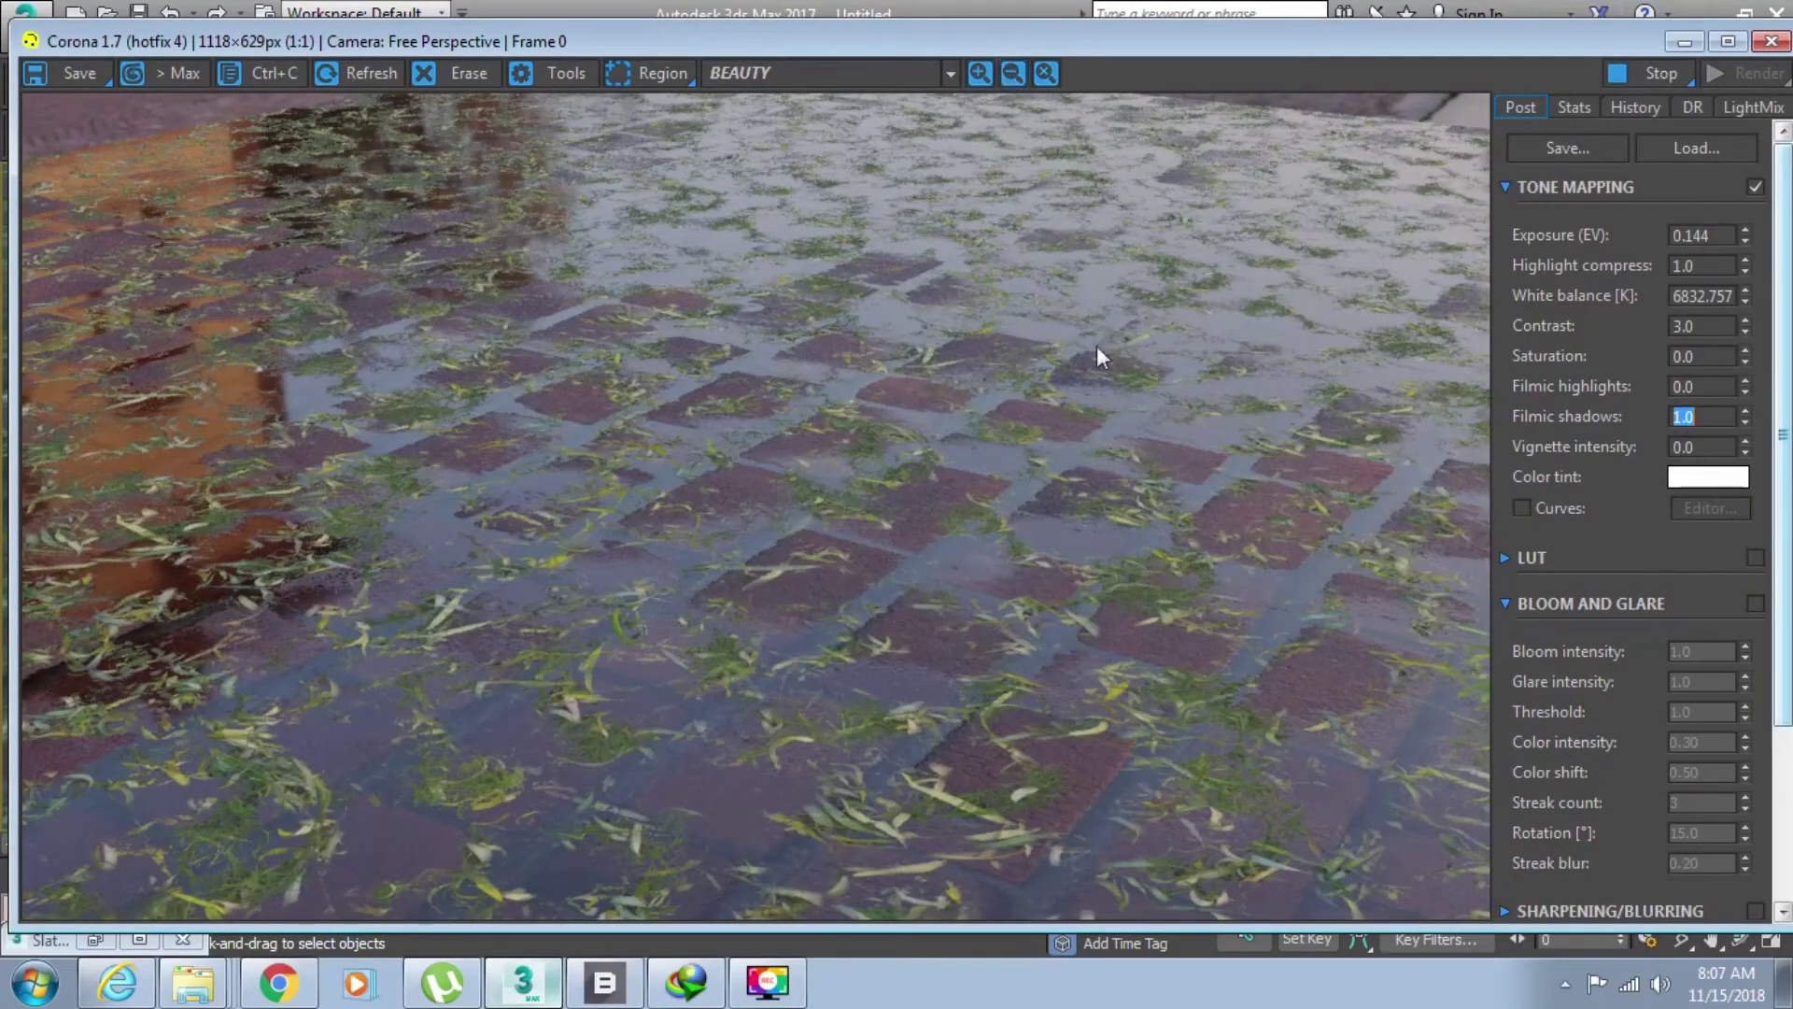
{"action": "left_click", "coordinate": [1621, 78]}
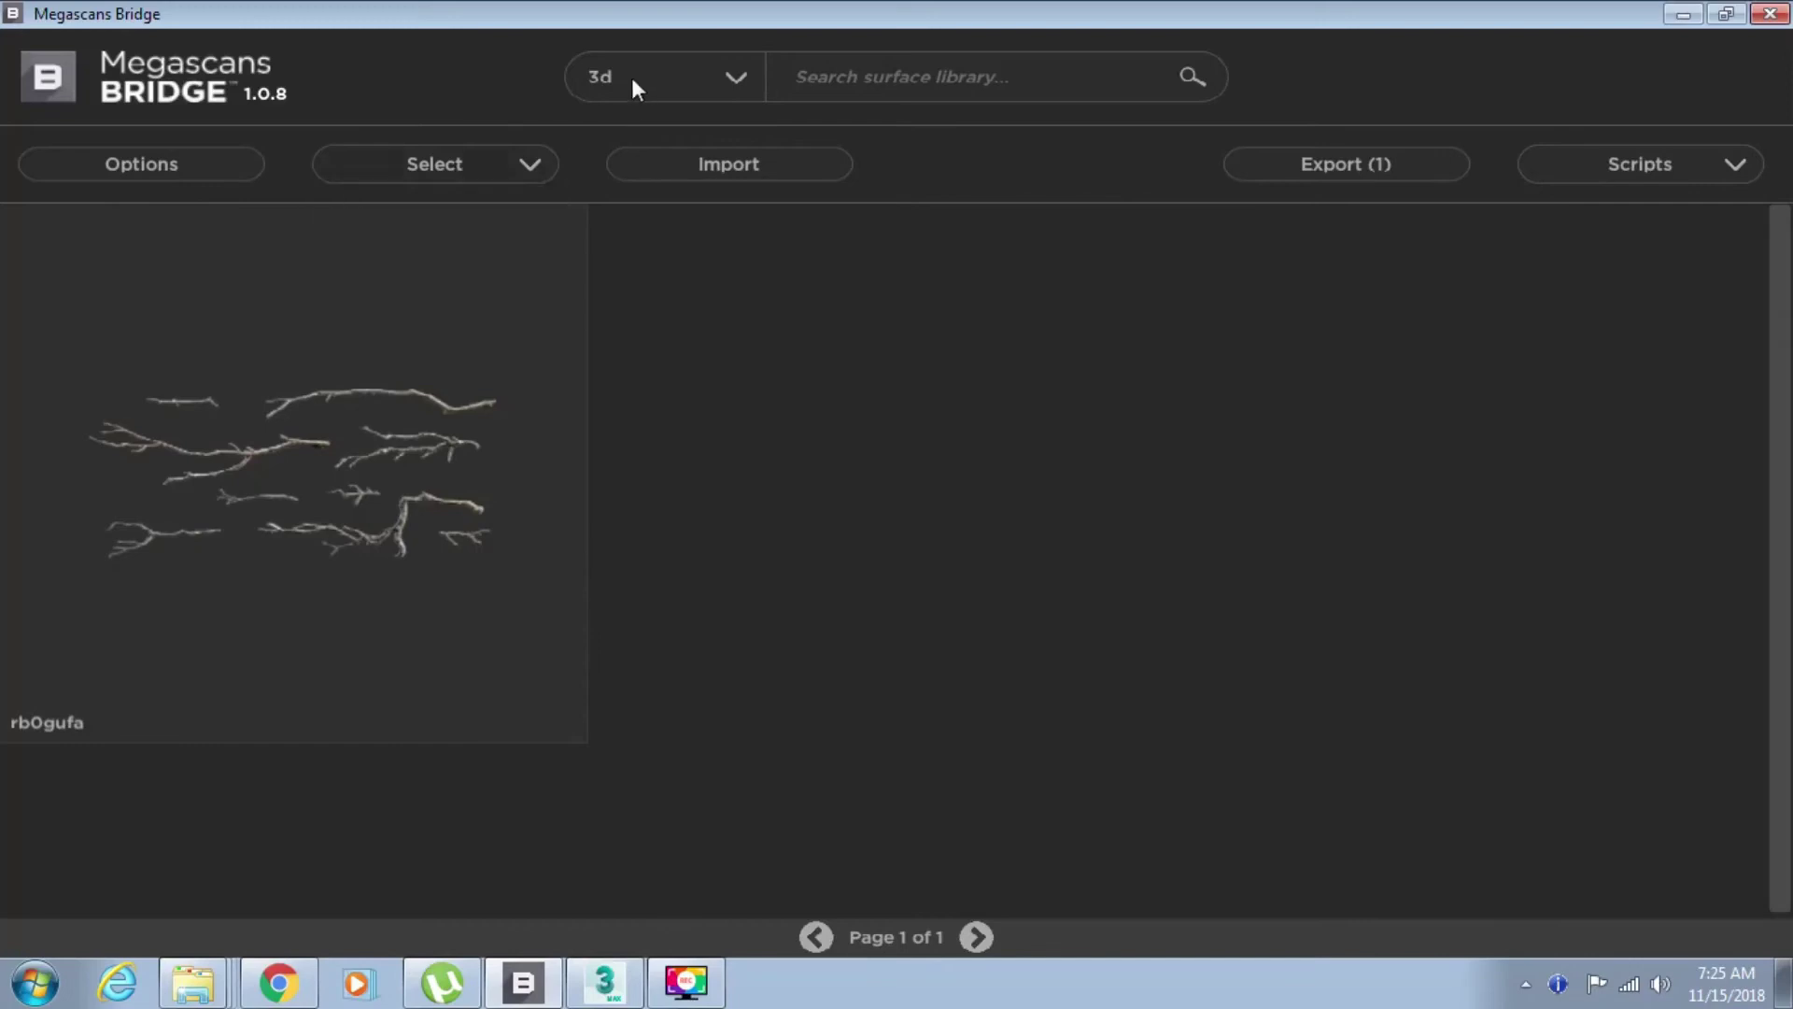
- Browse the Atlas and Surface categories of the asset library and return to the 3d assets
{"action": "mouse_move", "coordinate": [387, 344]}
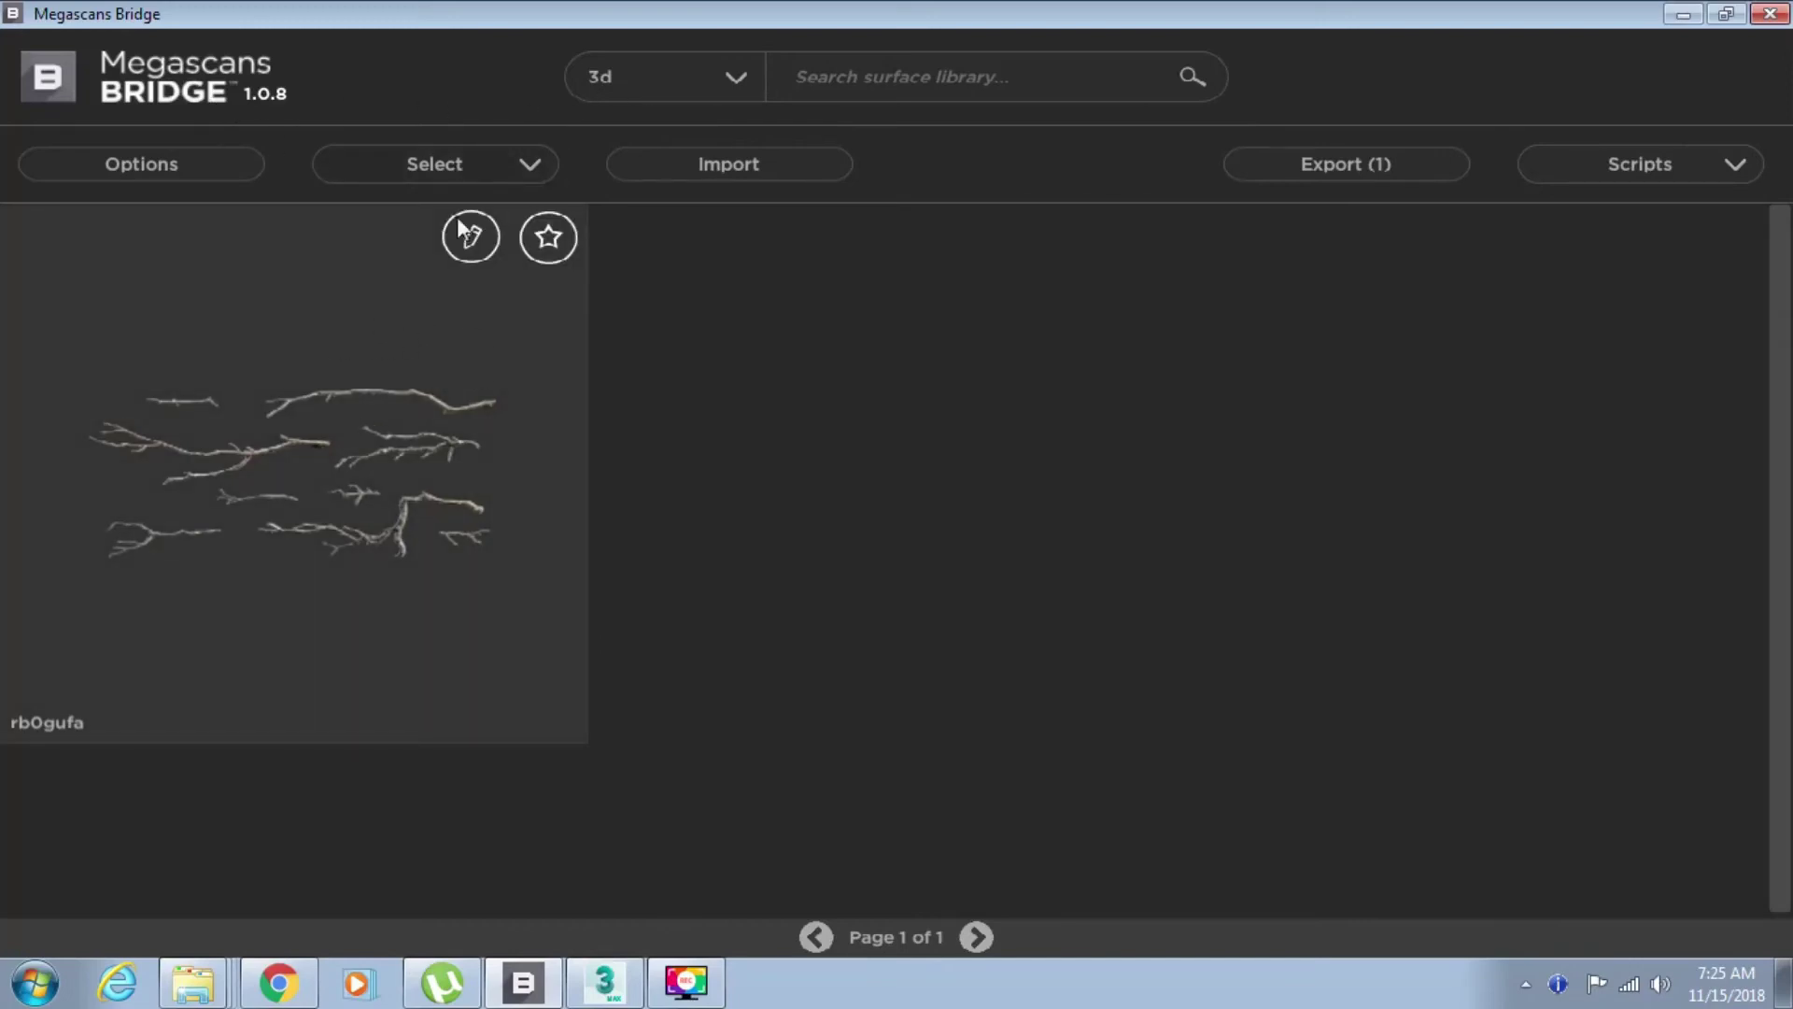
{"action": "left_click", "coordinate": [632, 81]}
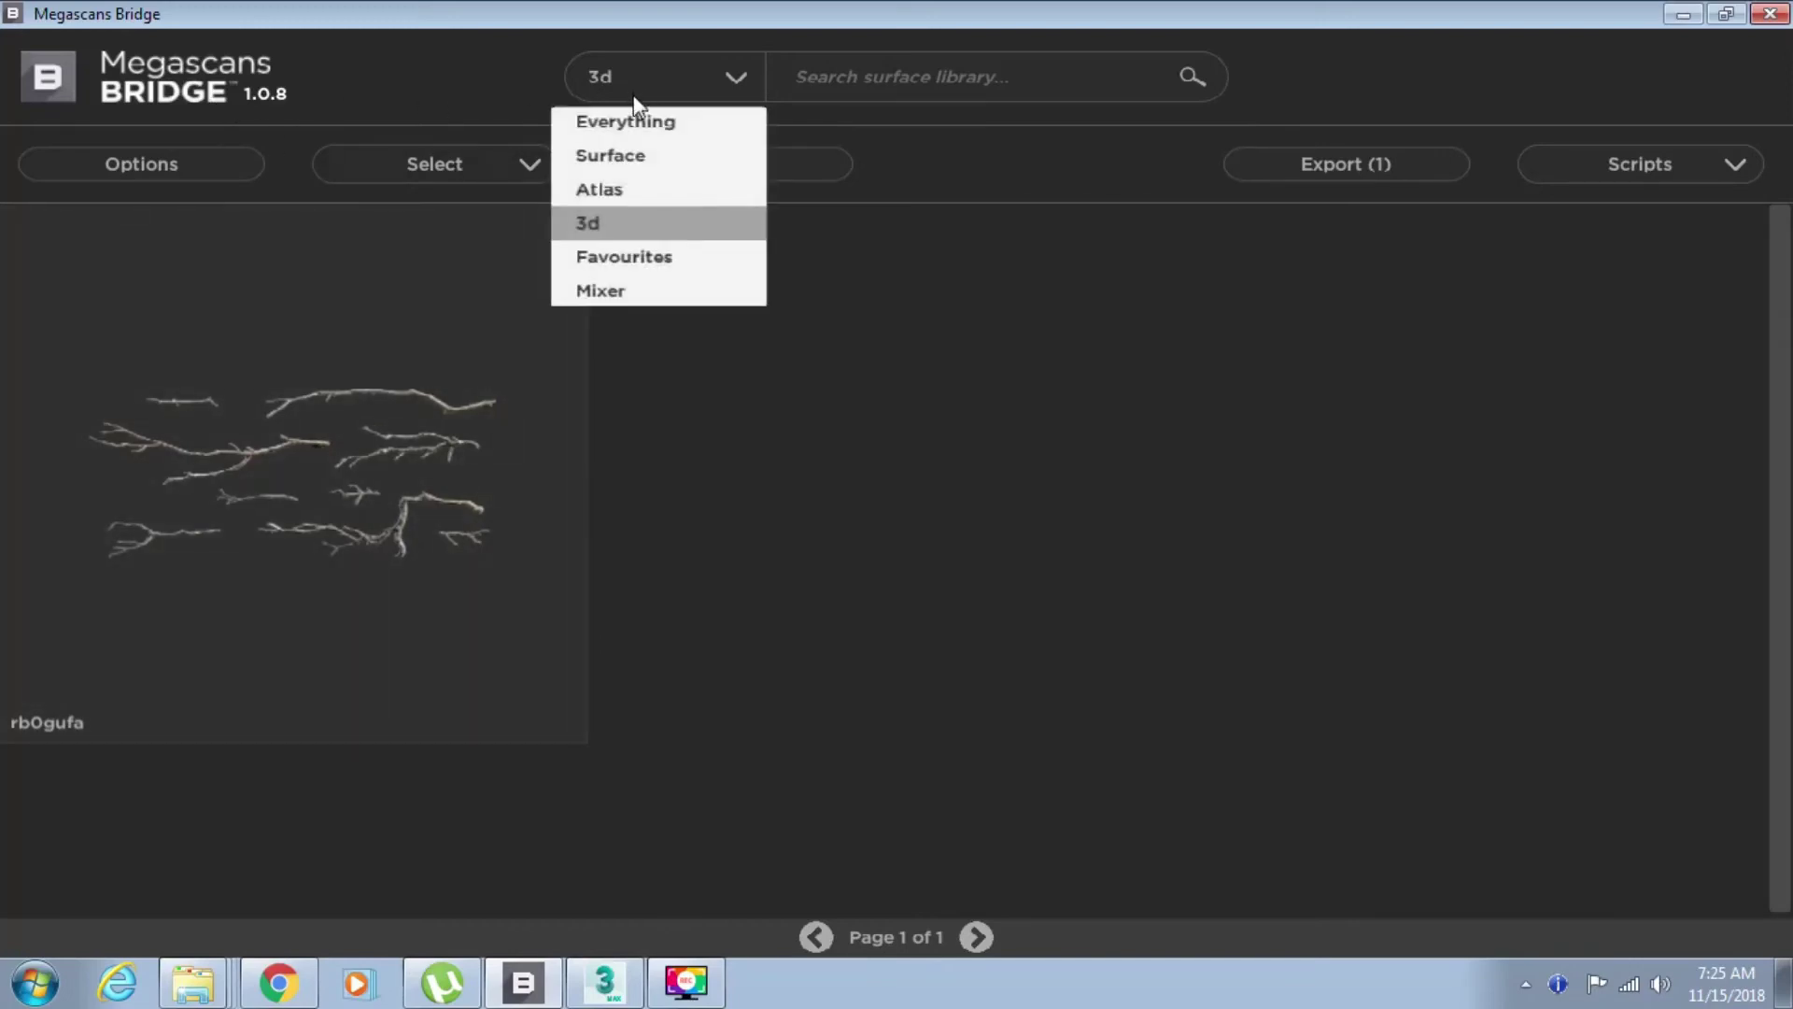
{"action": "left_click", "coordinate": [640, 193]}
{"action": "left_click", "coordinate": [666, 76]}
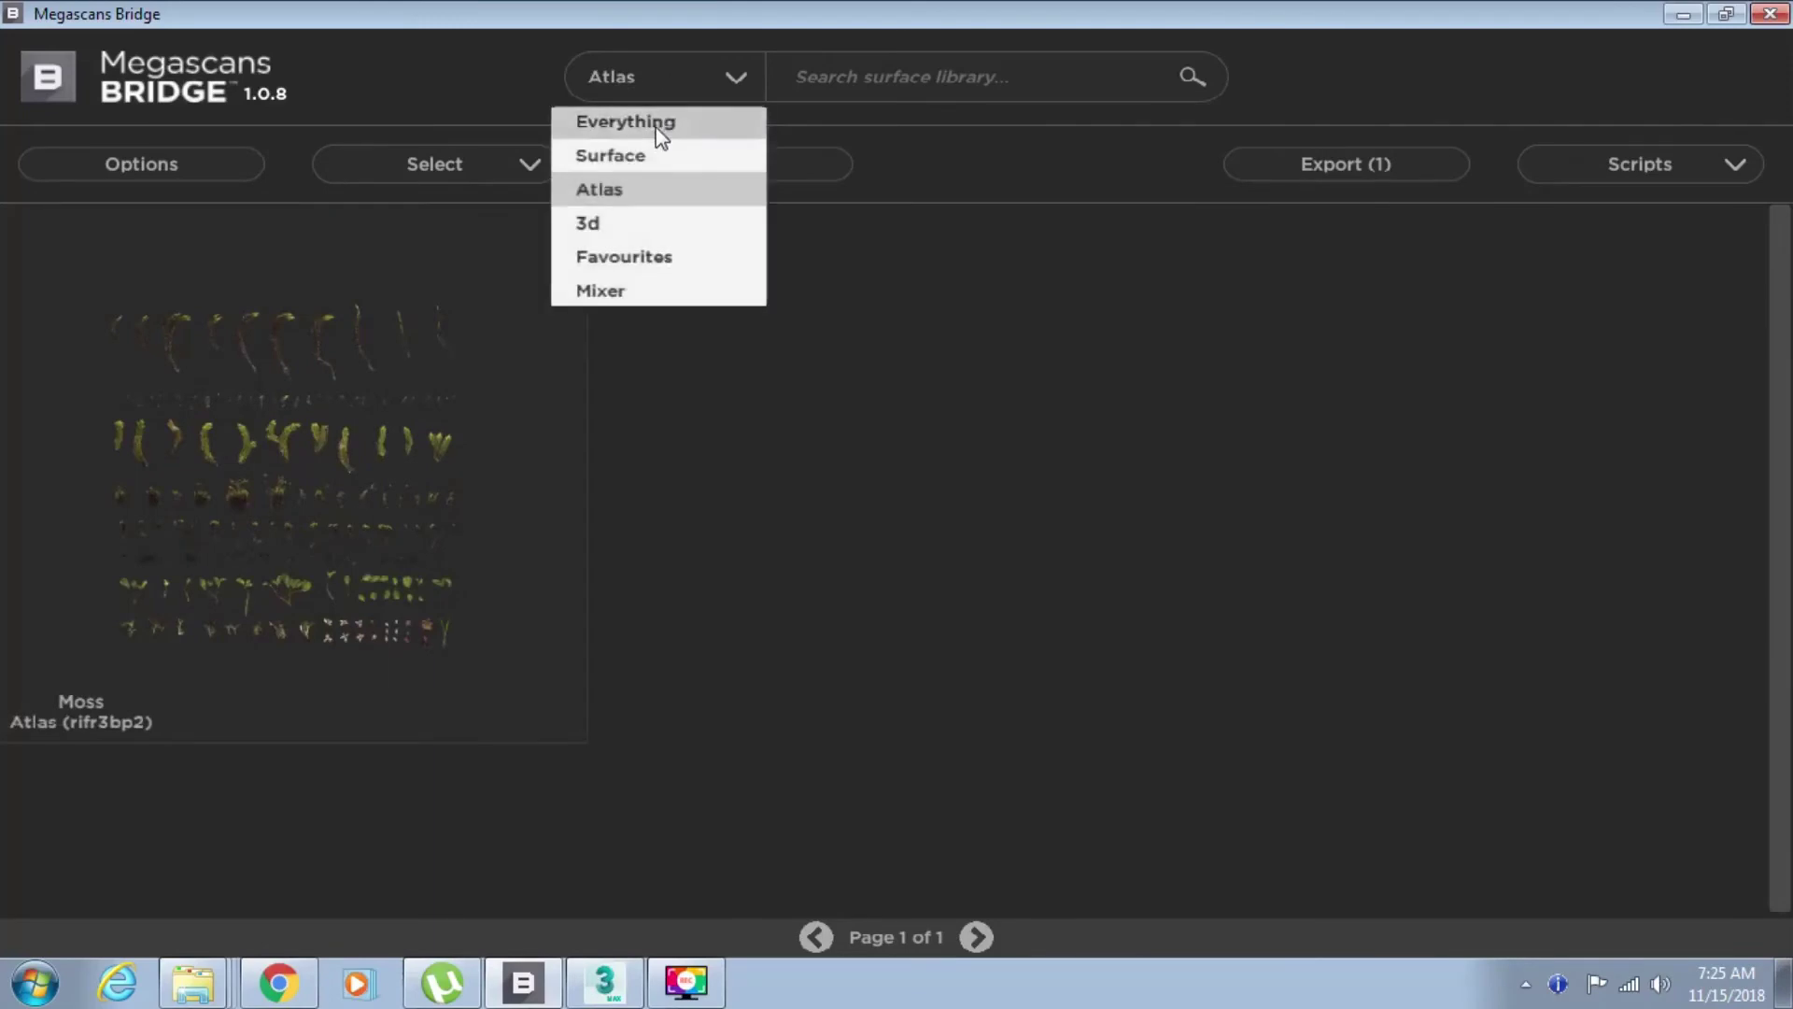
{"action": "left_click", "coordinate": [647, 159]}
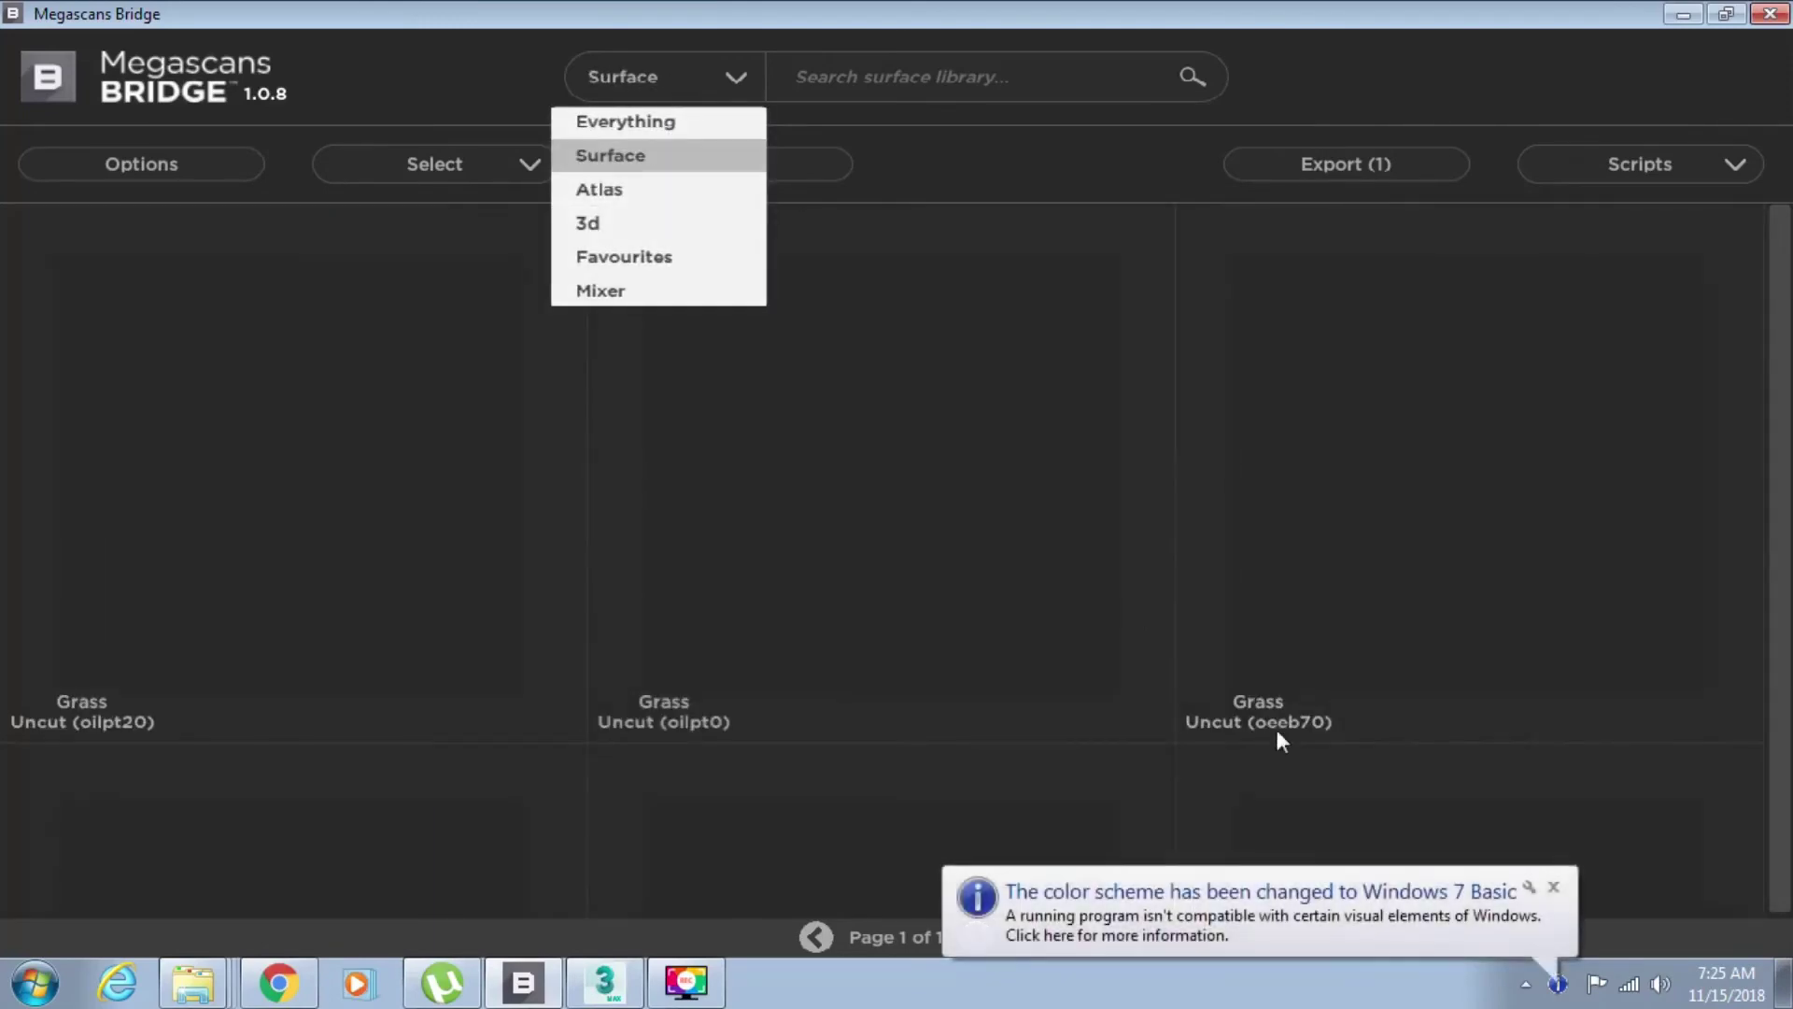
{"action": "left_click", "coordinate": [658, 75]}
{"action": "left_click", "coordinate": [641, 224]}
{"action": "mouse_move", "coordinate": [394, 418]}
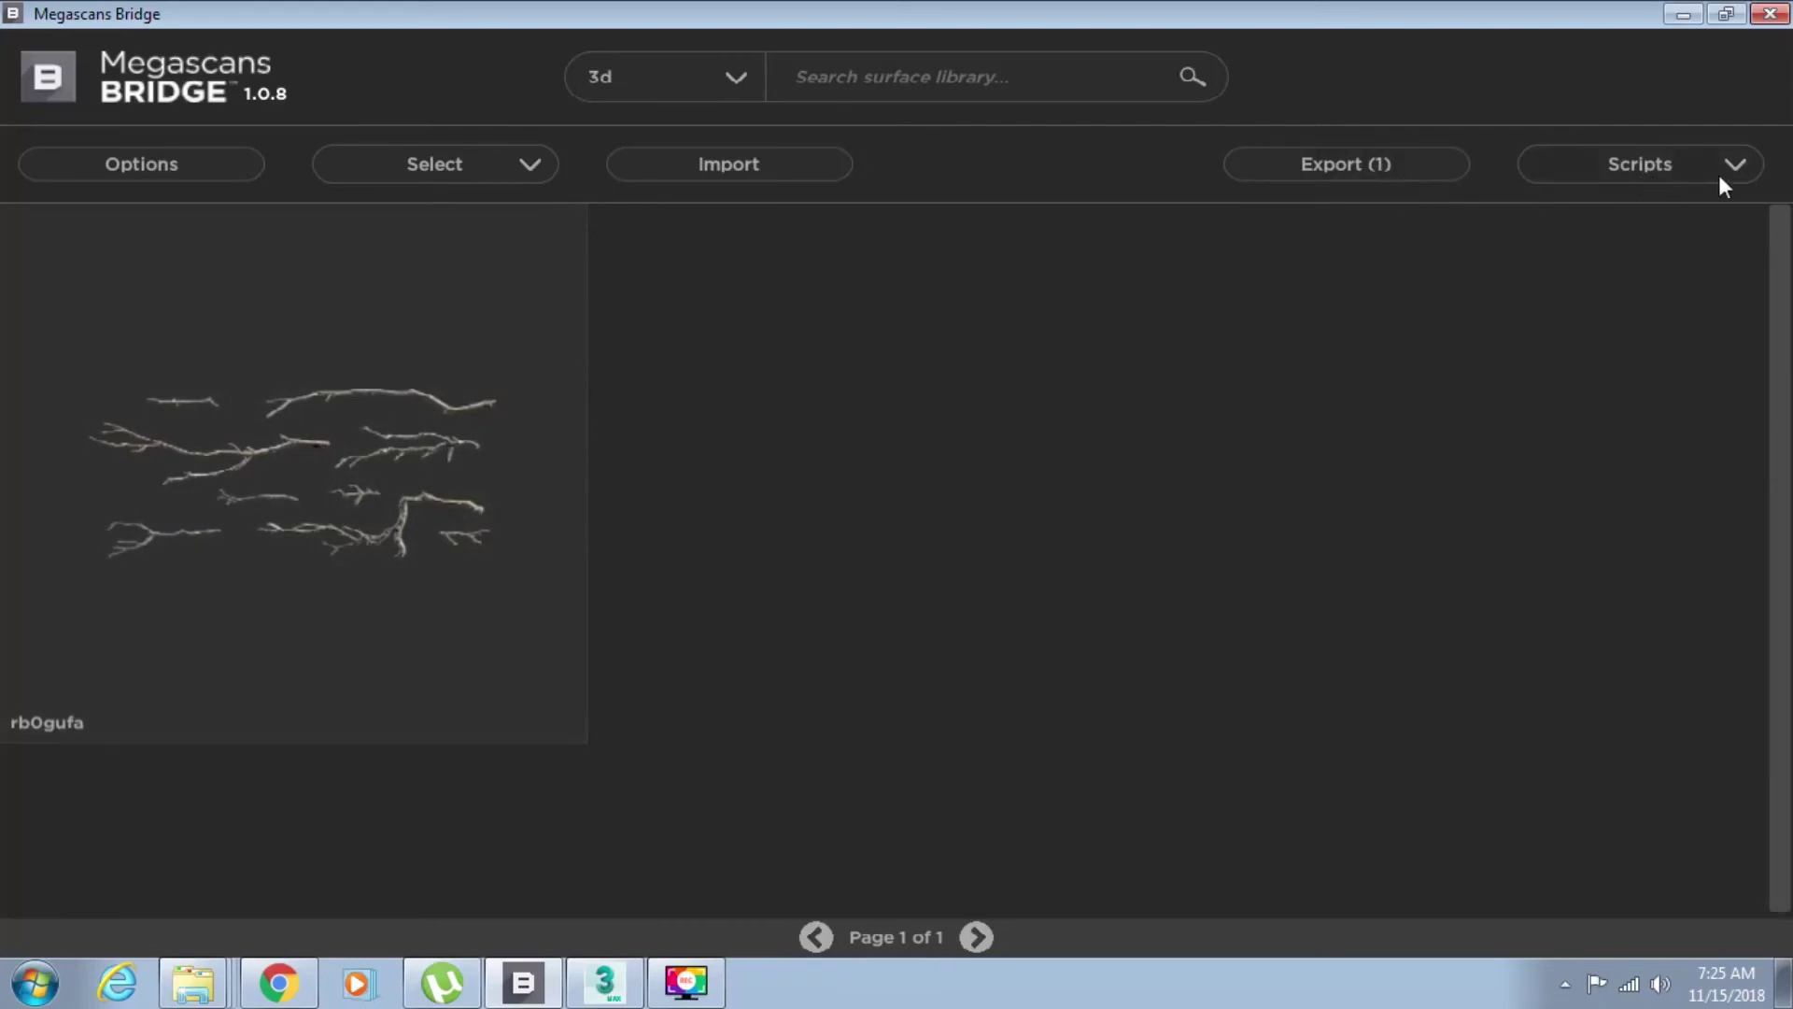
- Check the assigned renderer in the 3ds Max render setup, and return to Megascans Bridge
{"action": "left_click", "coordinate": [604, 981]}
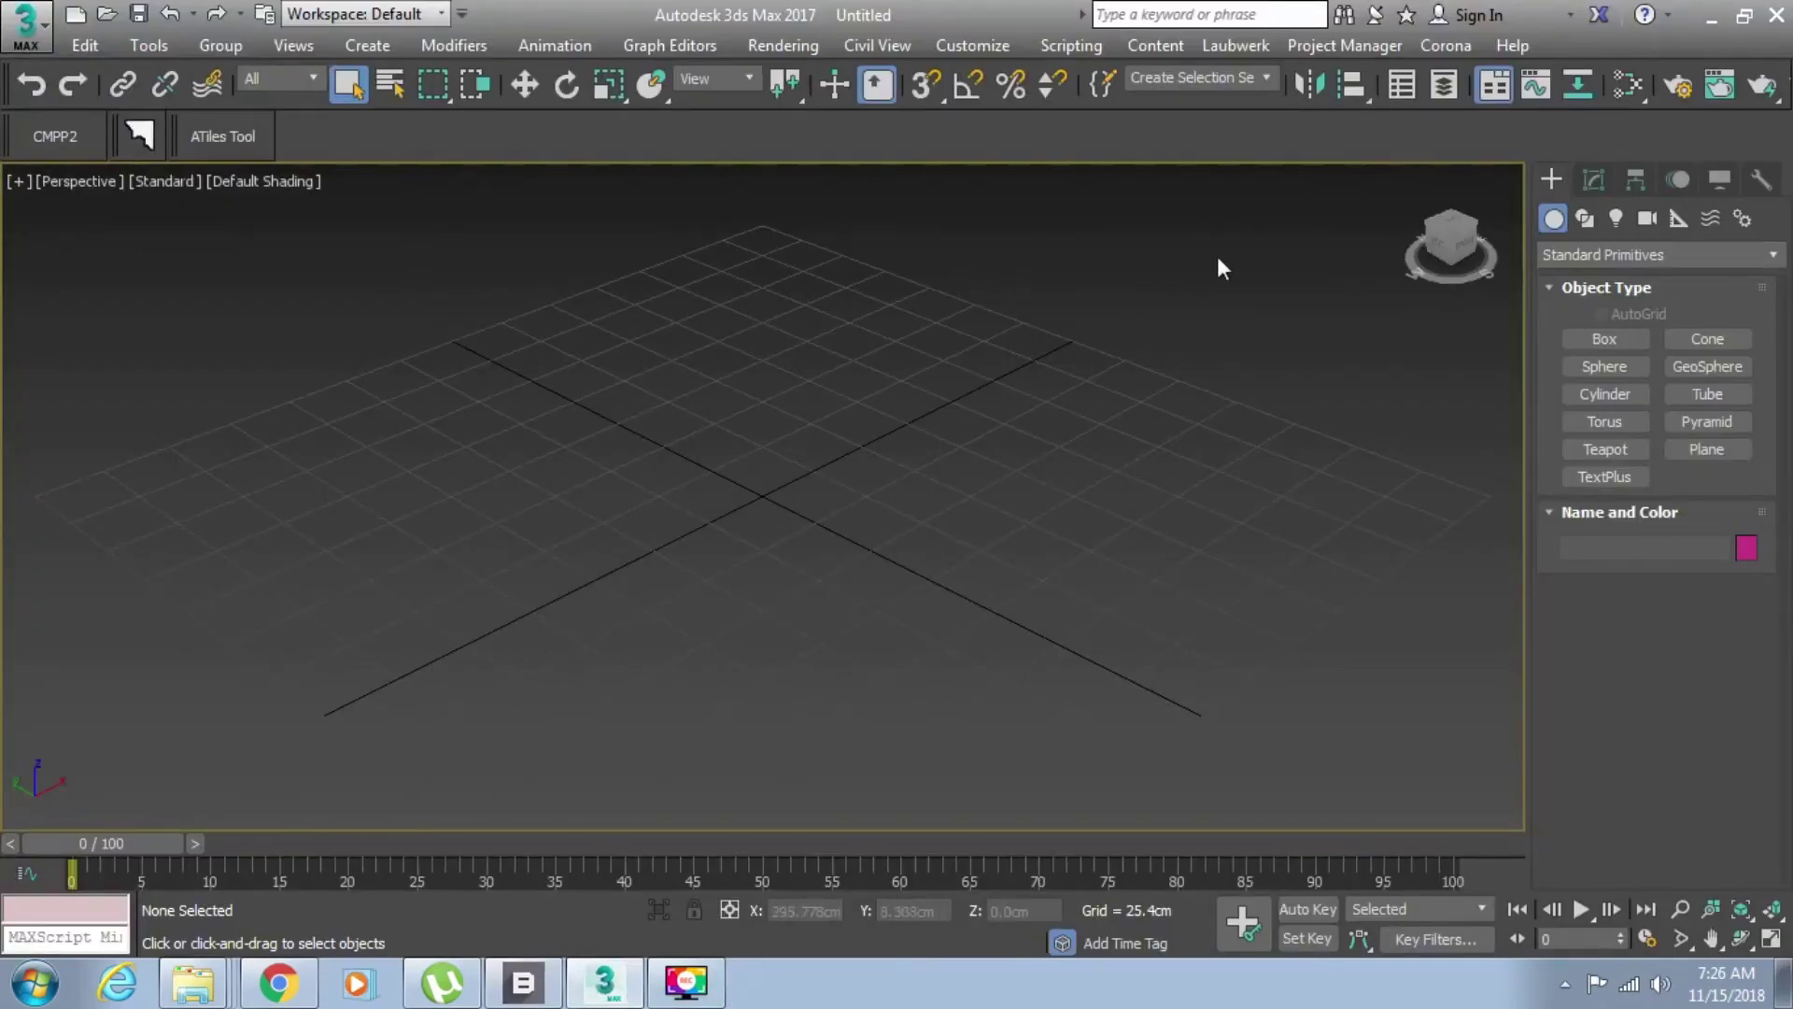
{"action": "left_click", "coordinate": [1680, 89]}
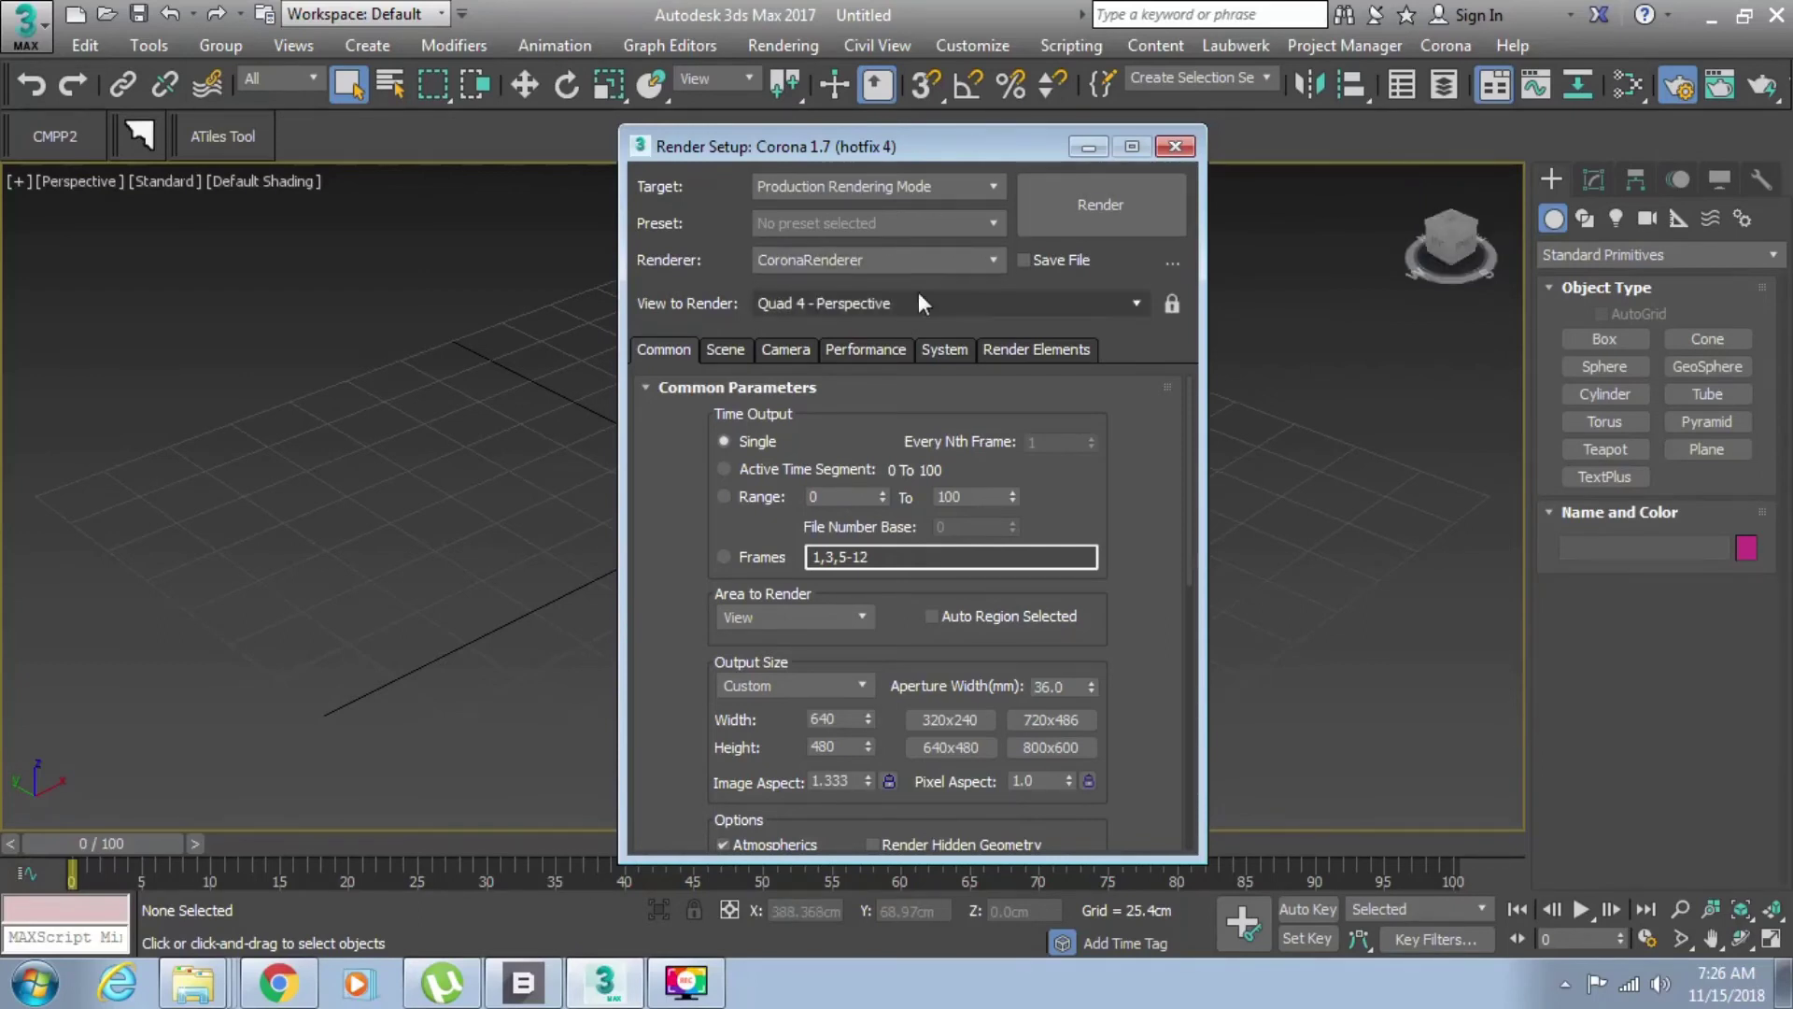
{"action": "left_click", "coordinate": [1166, 149]}
{"action": "left_click", "coordinate": [1713, 17]}
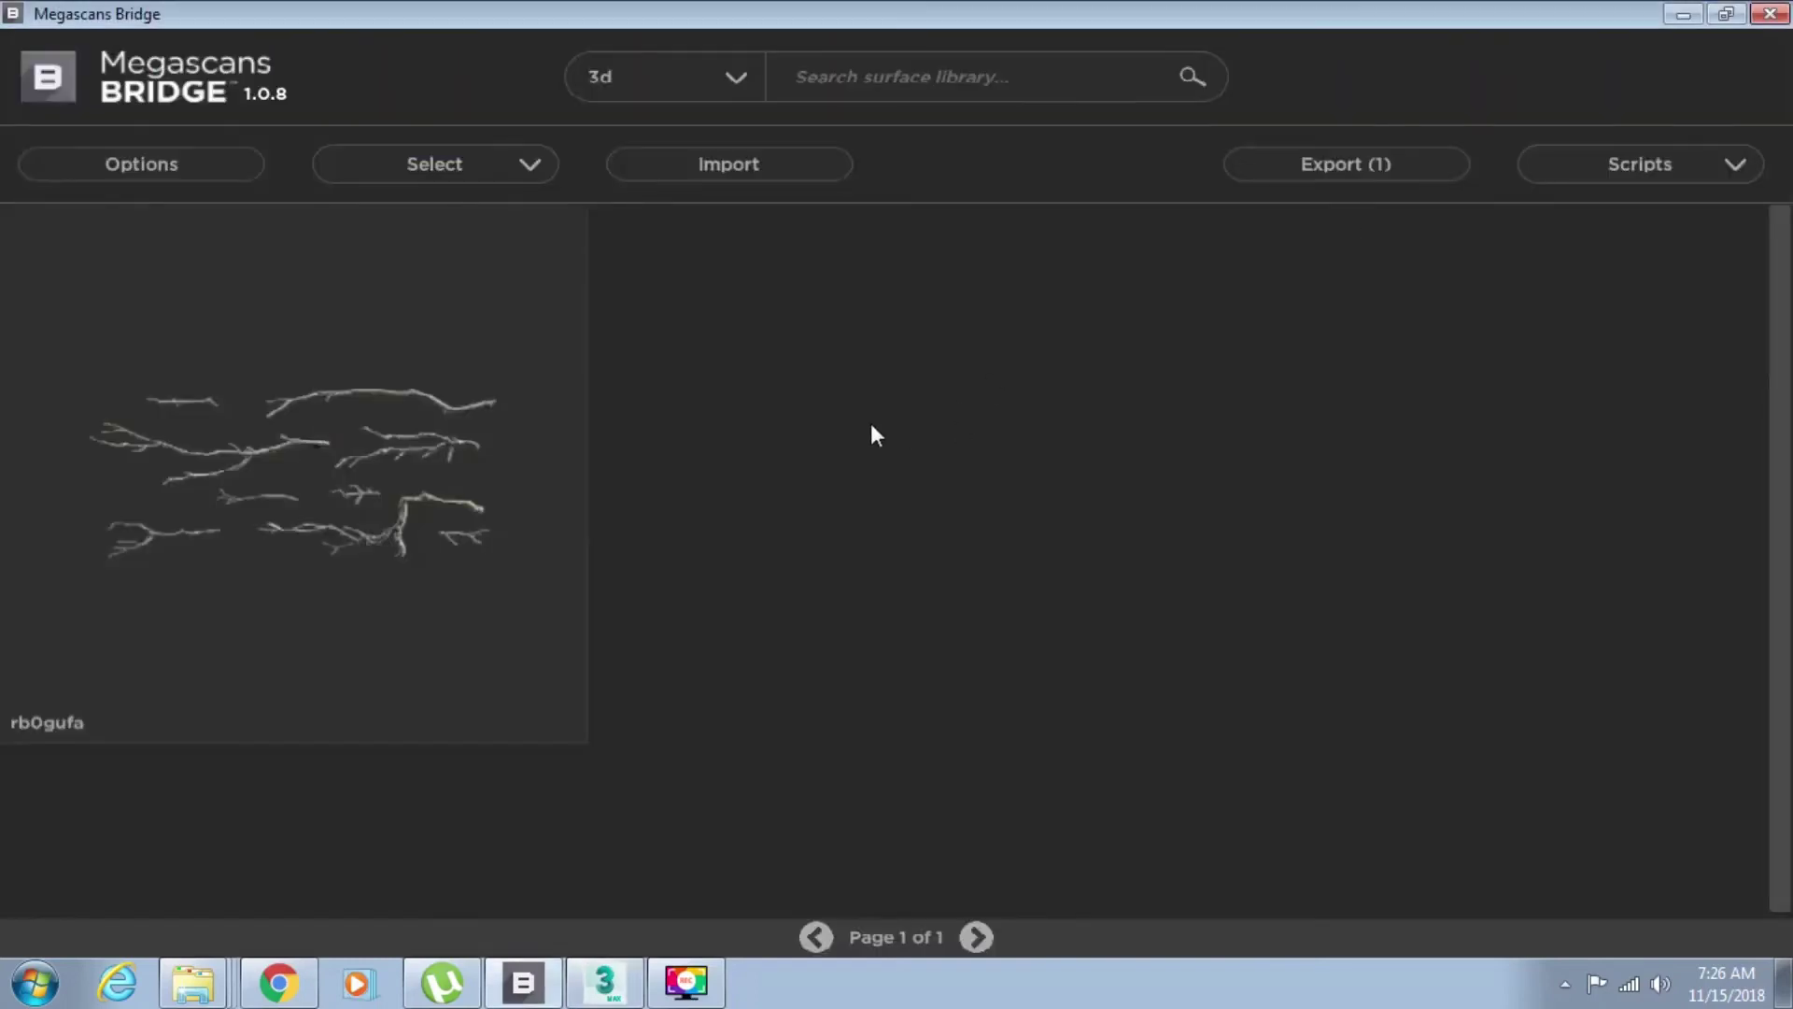
- Start sending the rb0gufa branches to Max with the Corona 1.5+(3D) script, using the high model resolution
{"action": "left_click", "coordinate": [1735, 166]}
{"action": "mouse_move", "coordinate": [1595, 264]}
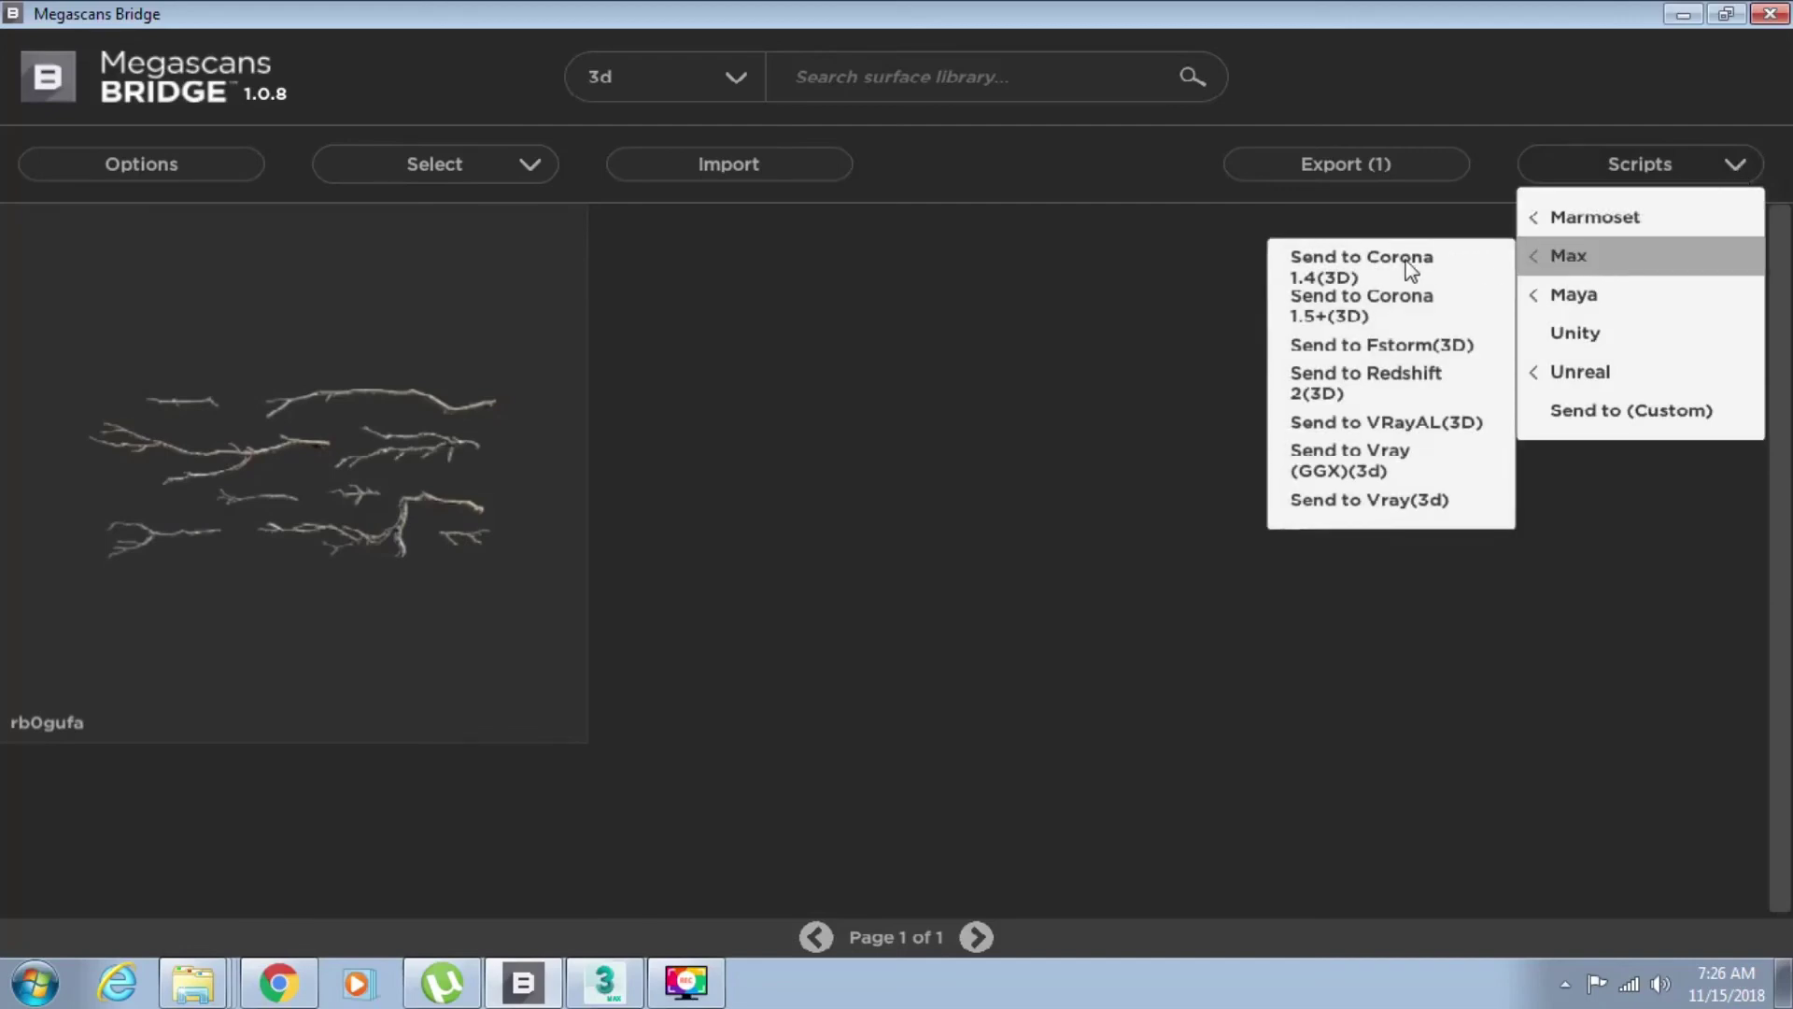
{"action": "left_click", "coordinate": [1344, 318]}
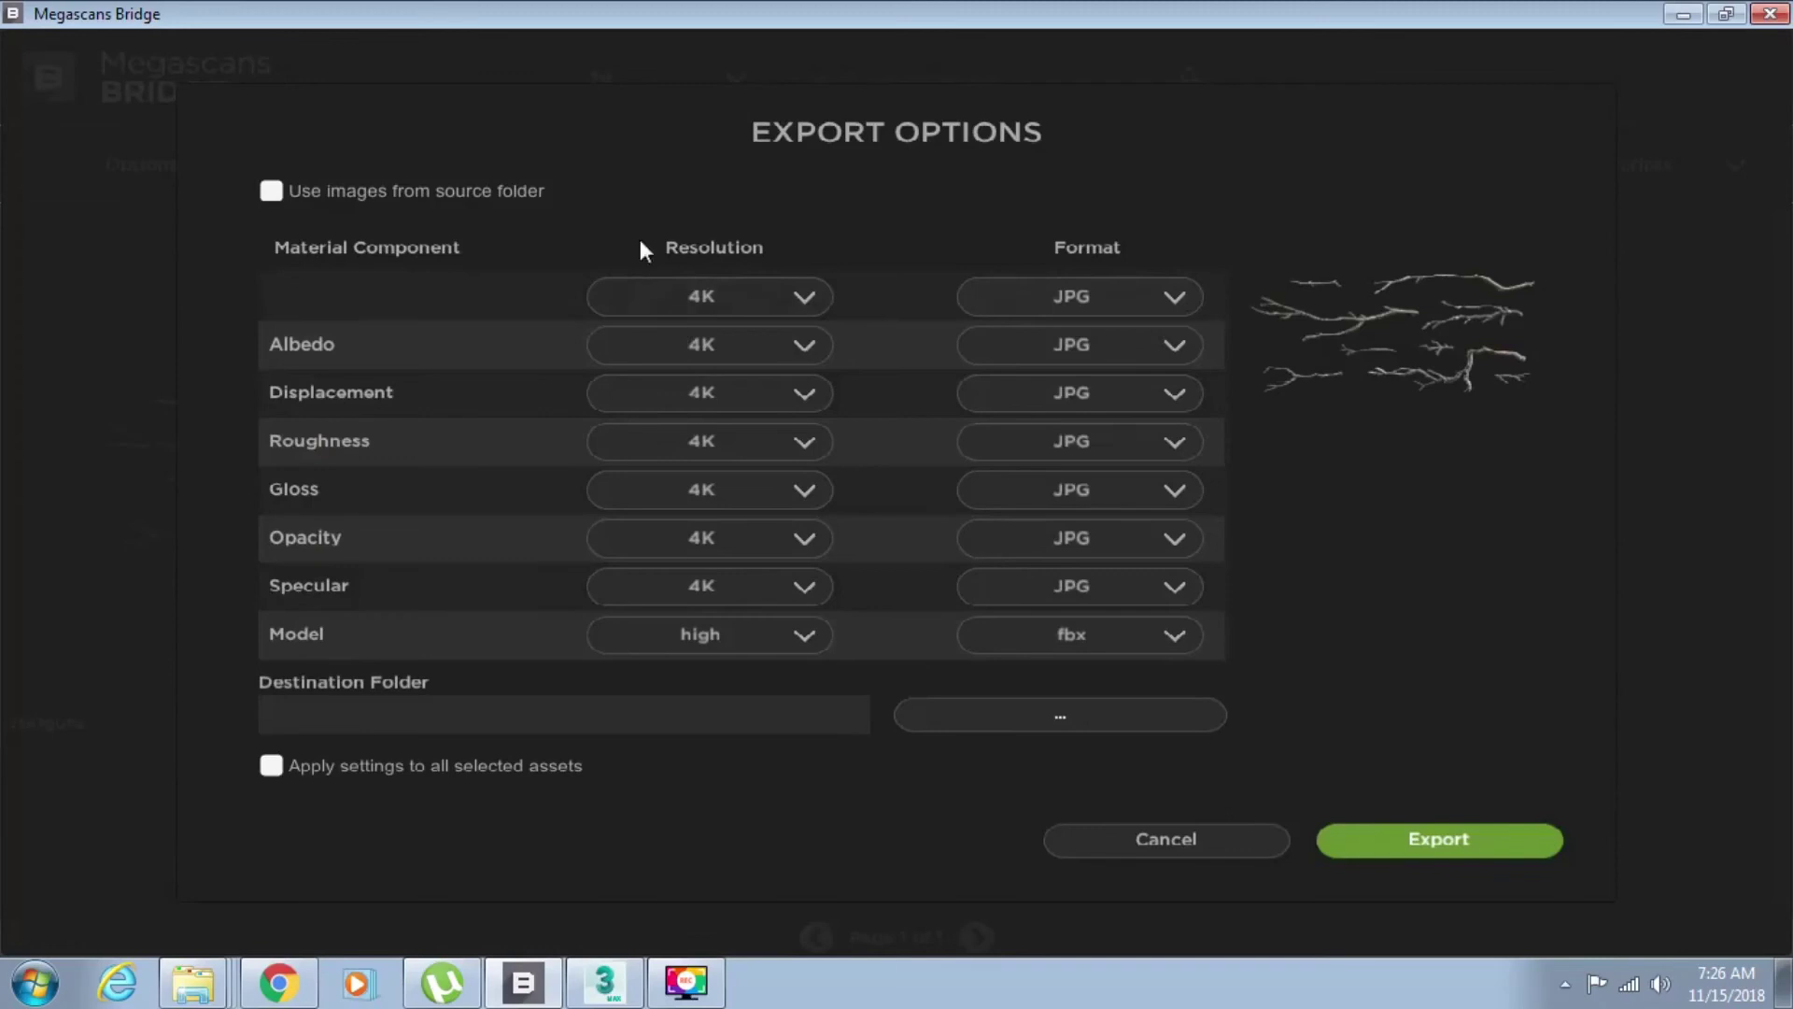
{"action": "left_click", "coordinate": [781, 631]}
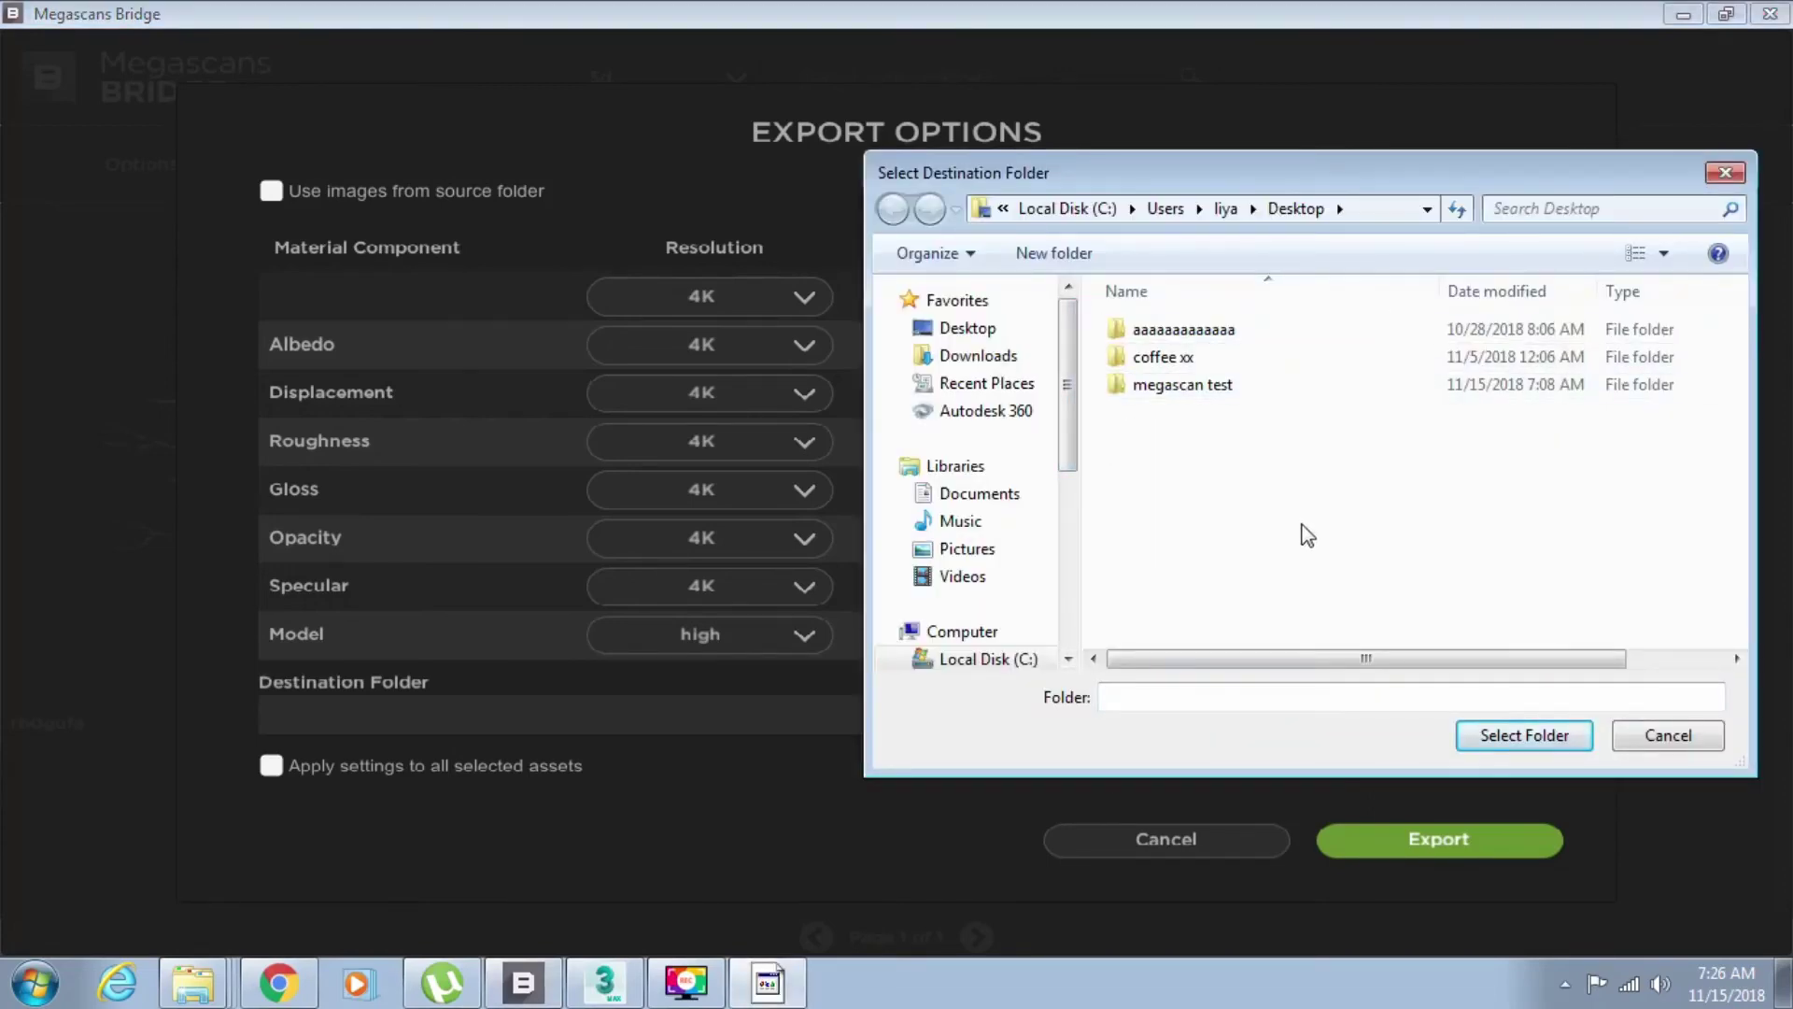
- Create a desktop folder named "tree branchs", set it as the destination folder, and export the branch asset
{"action": "left_click", "coordinate": [1053, 253]}
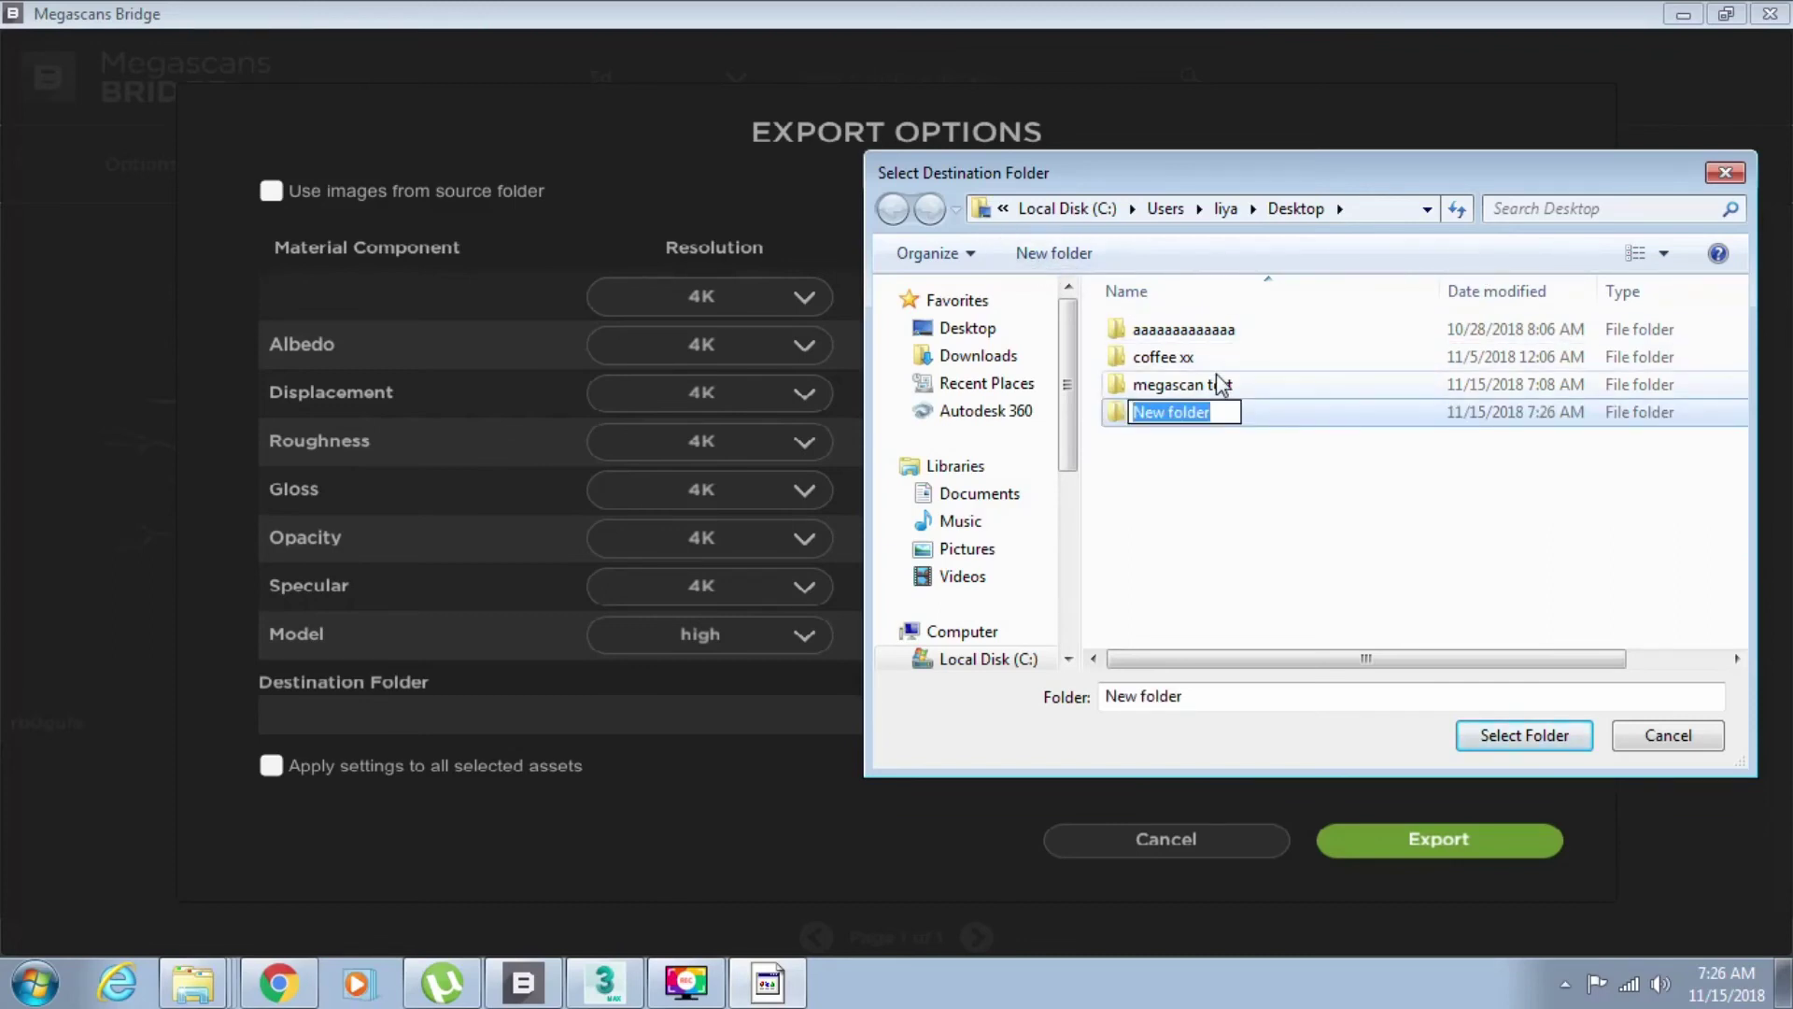
{"action": "type", "text": "tree"}
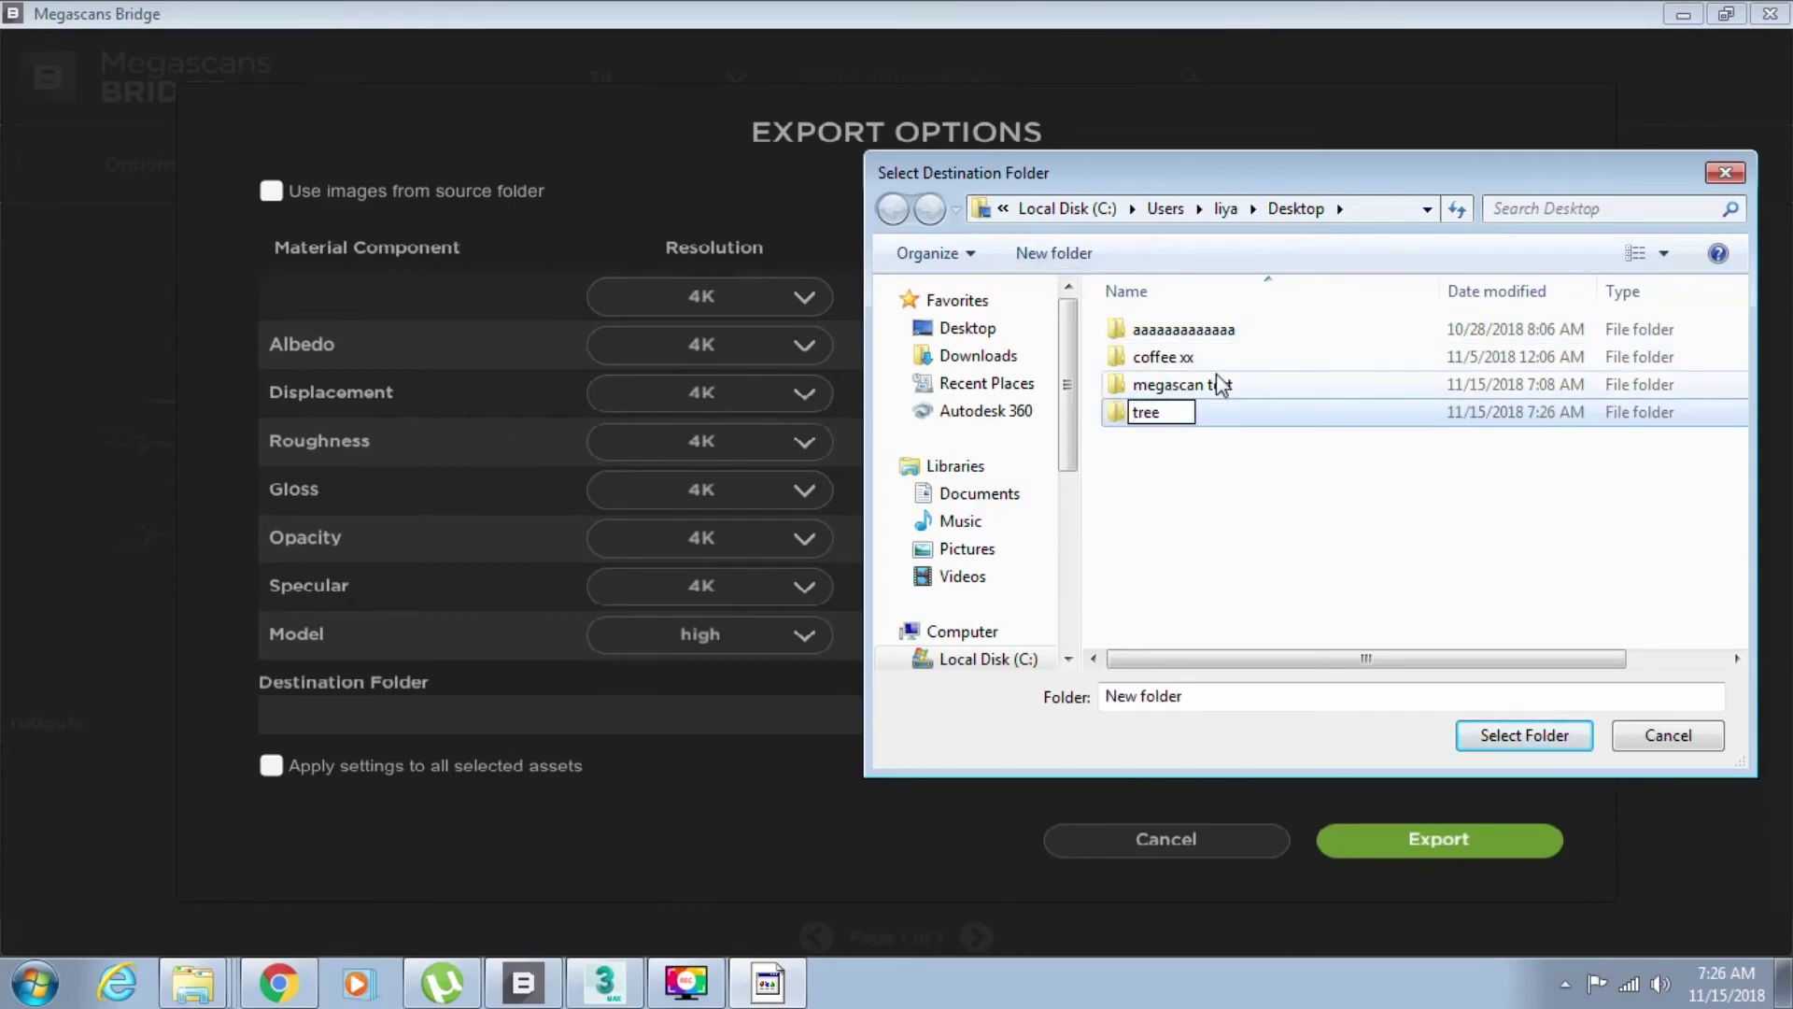
{"action": "type", "text": " bran"}
{"action": "type", "text": "s"}
{"action": "left_click", "coordinate": [1229, 415]}
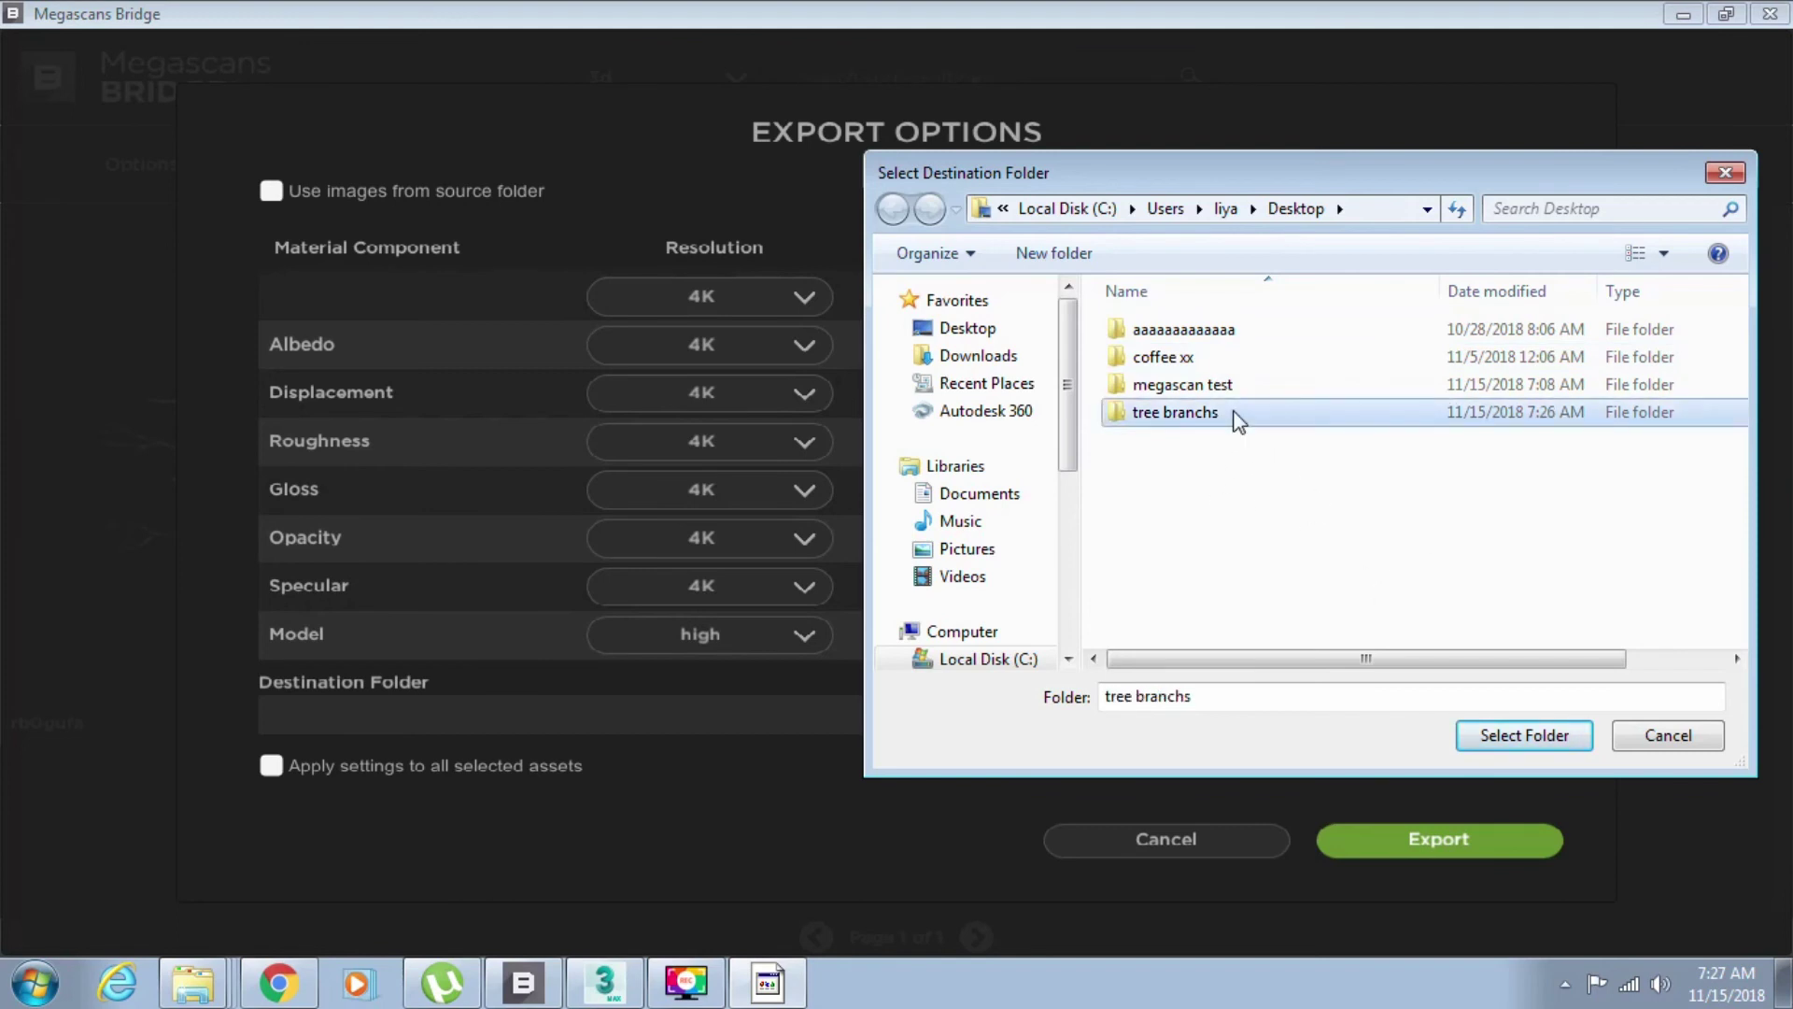
{"action": "double_click", "coordinate": [1235, 414]}
{"action": "left_click", "coordinate": [1507, 742]}
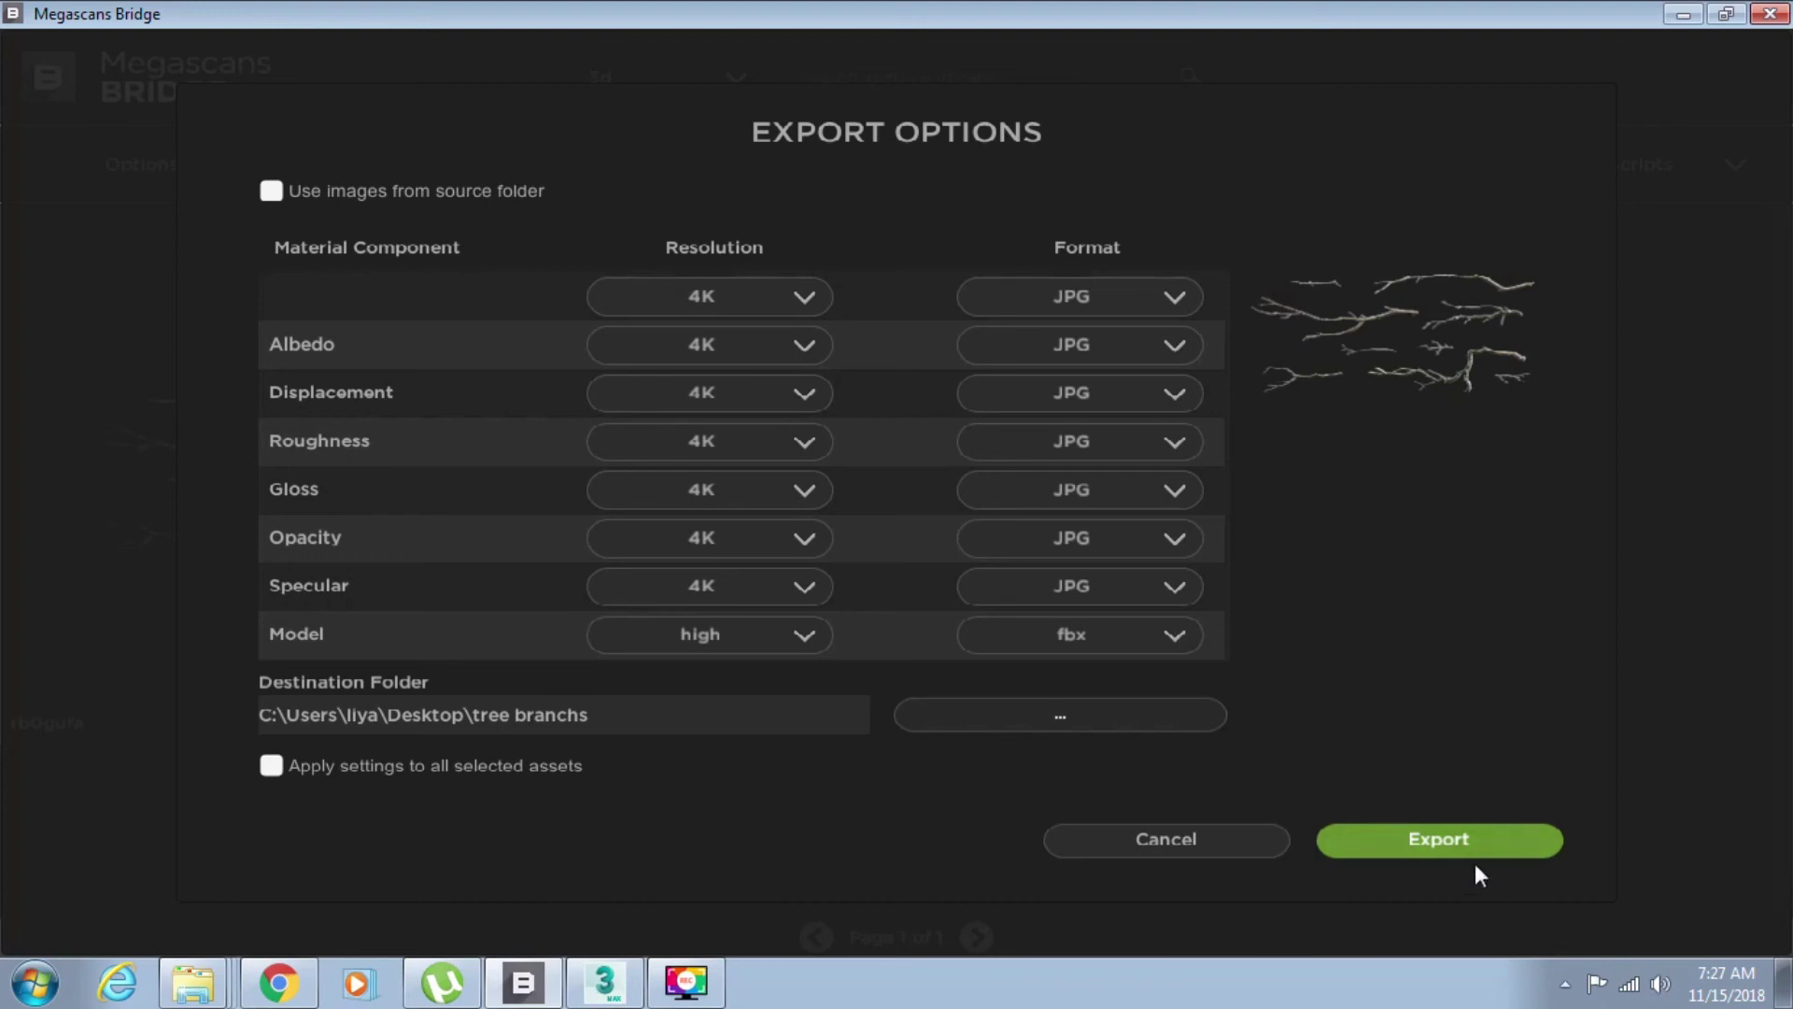
{"action": "key", "text": "Return"}
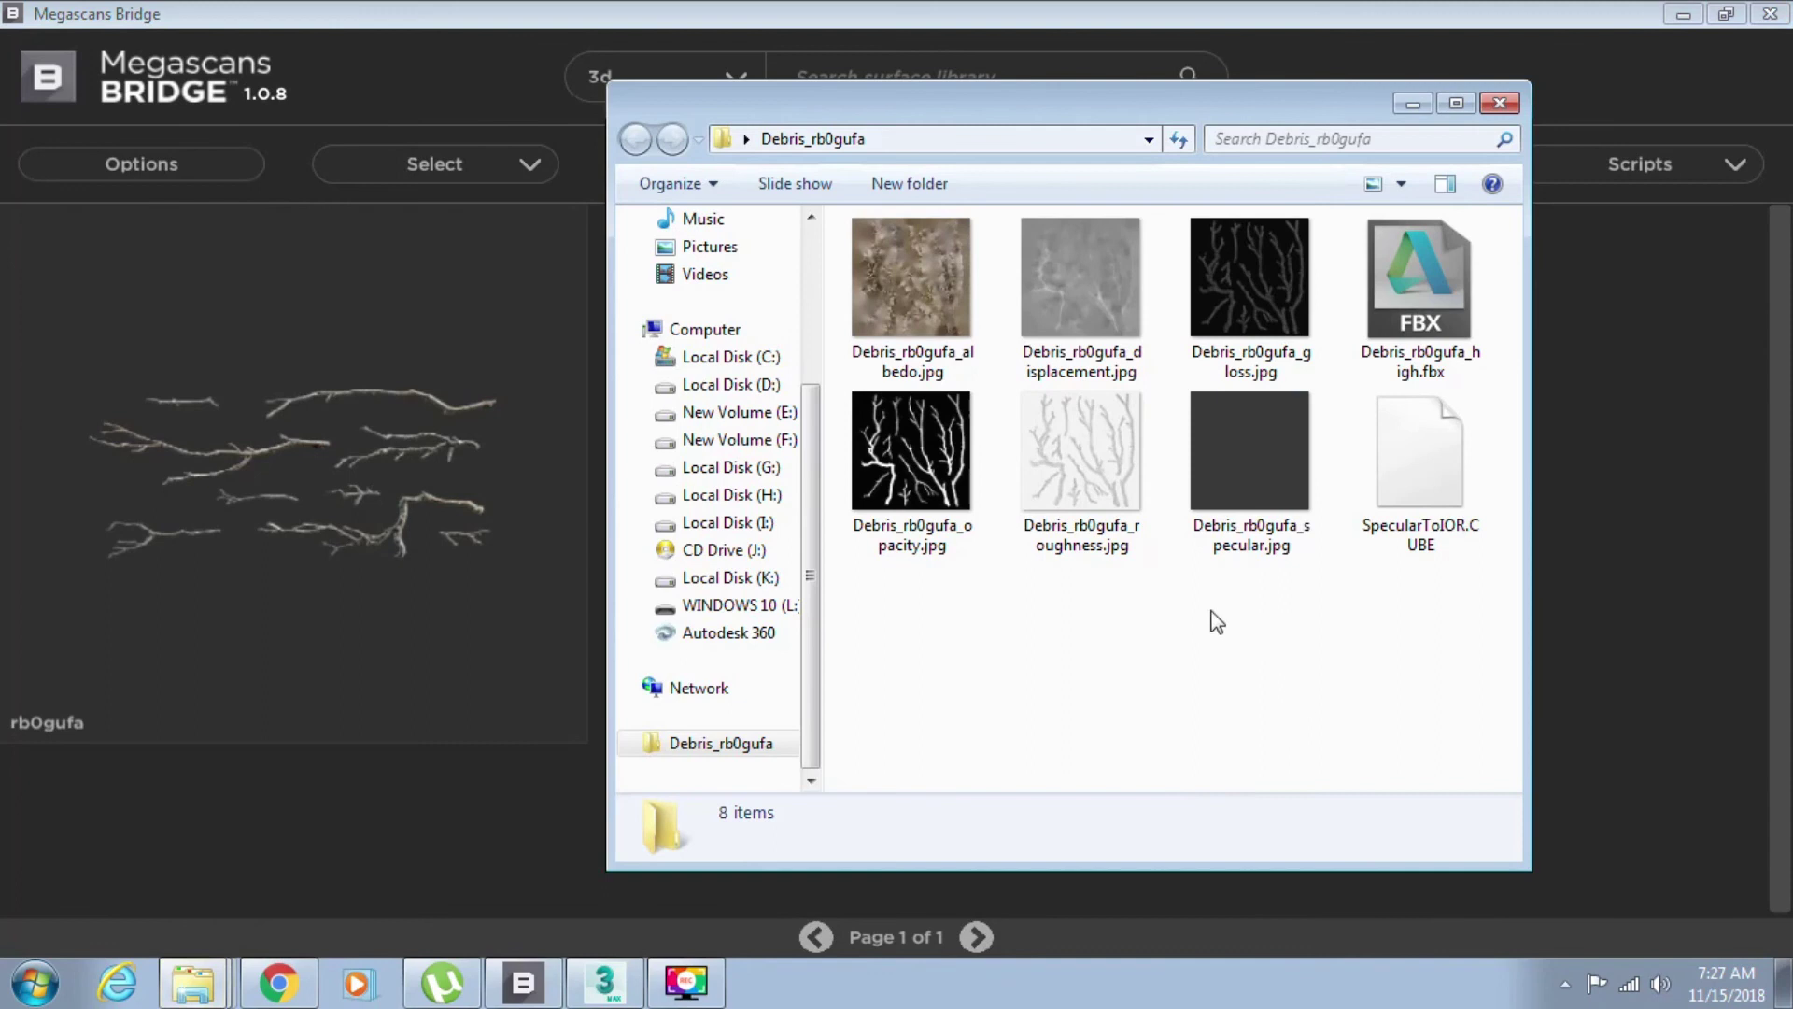
- Minimize the Bridge, browser and exported files windows, and cancel the pending FBX import
{"action": "left_click", "coordinate": [1682, 21]}
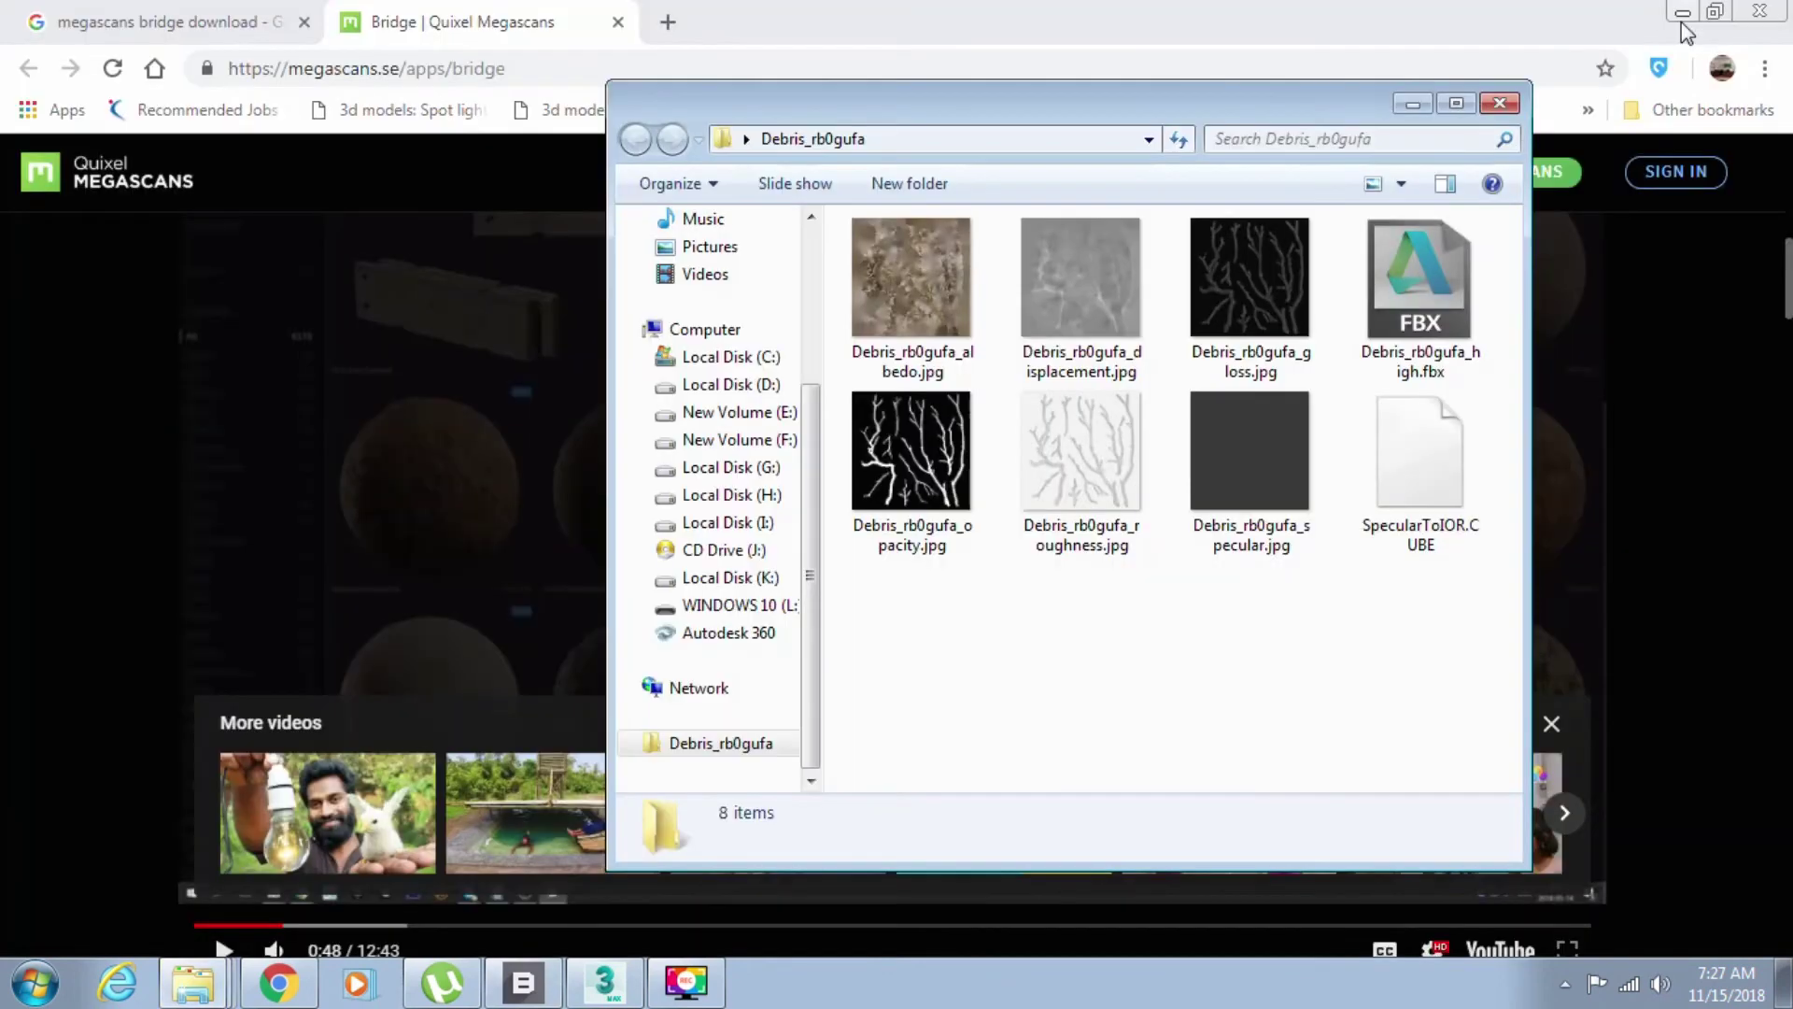
{"action": "left_click", "coordinate": [1681, 15]}
{"action": "left_click", "coordinate": [1424, 101]}
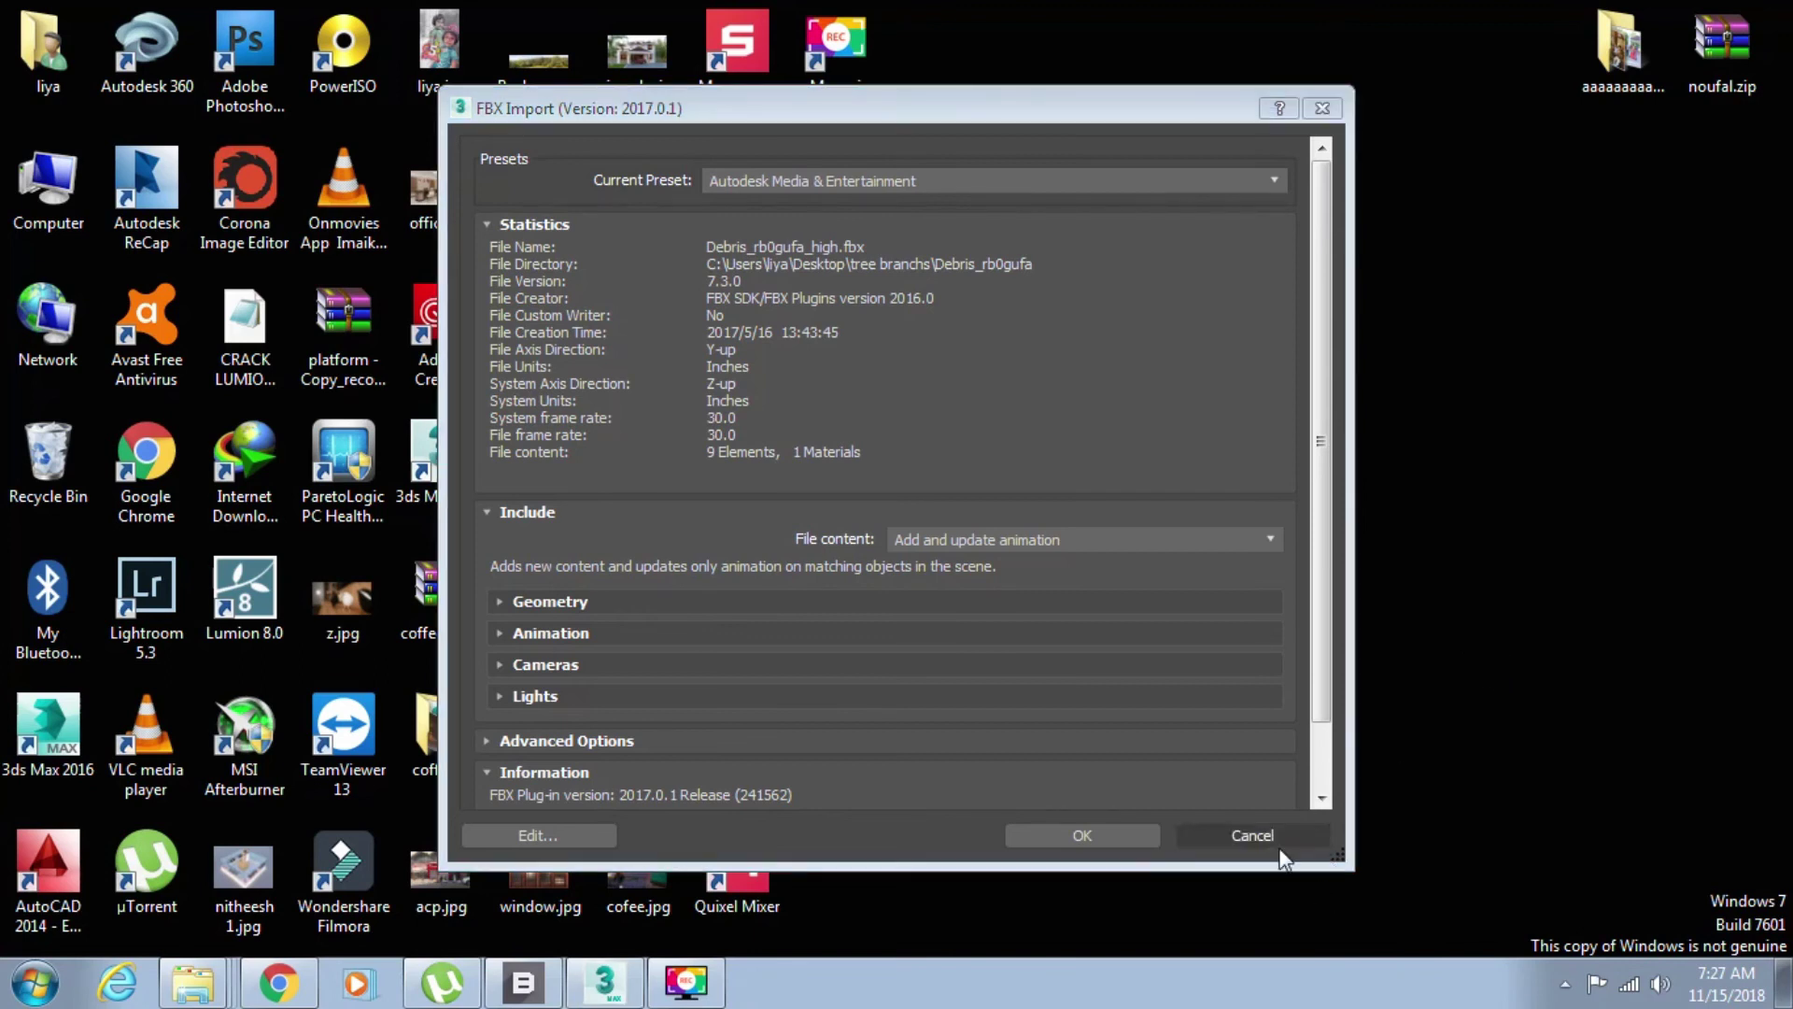
{"action": "left_click", "coordinate": [1249, 836]}
{"action": "right_click", "coordinate": [975, 548]}
{"action": "left_click", "coordinate": [1051, 620]}
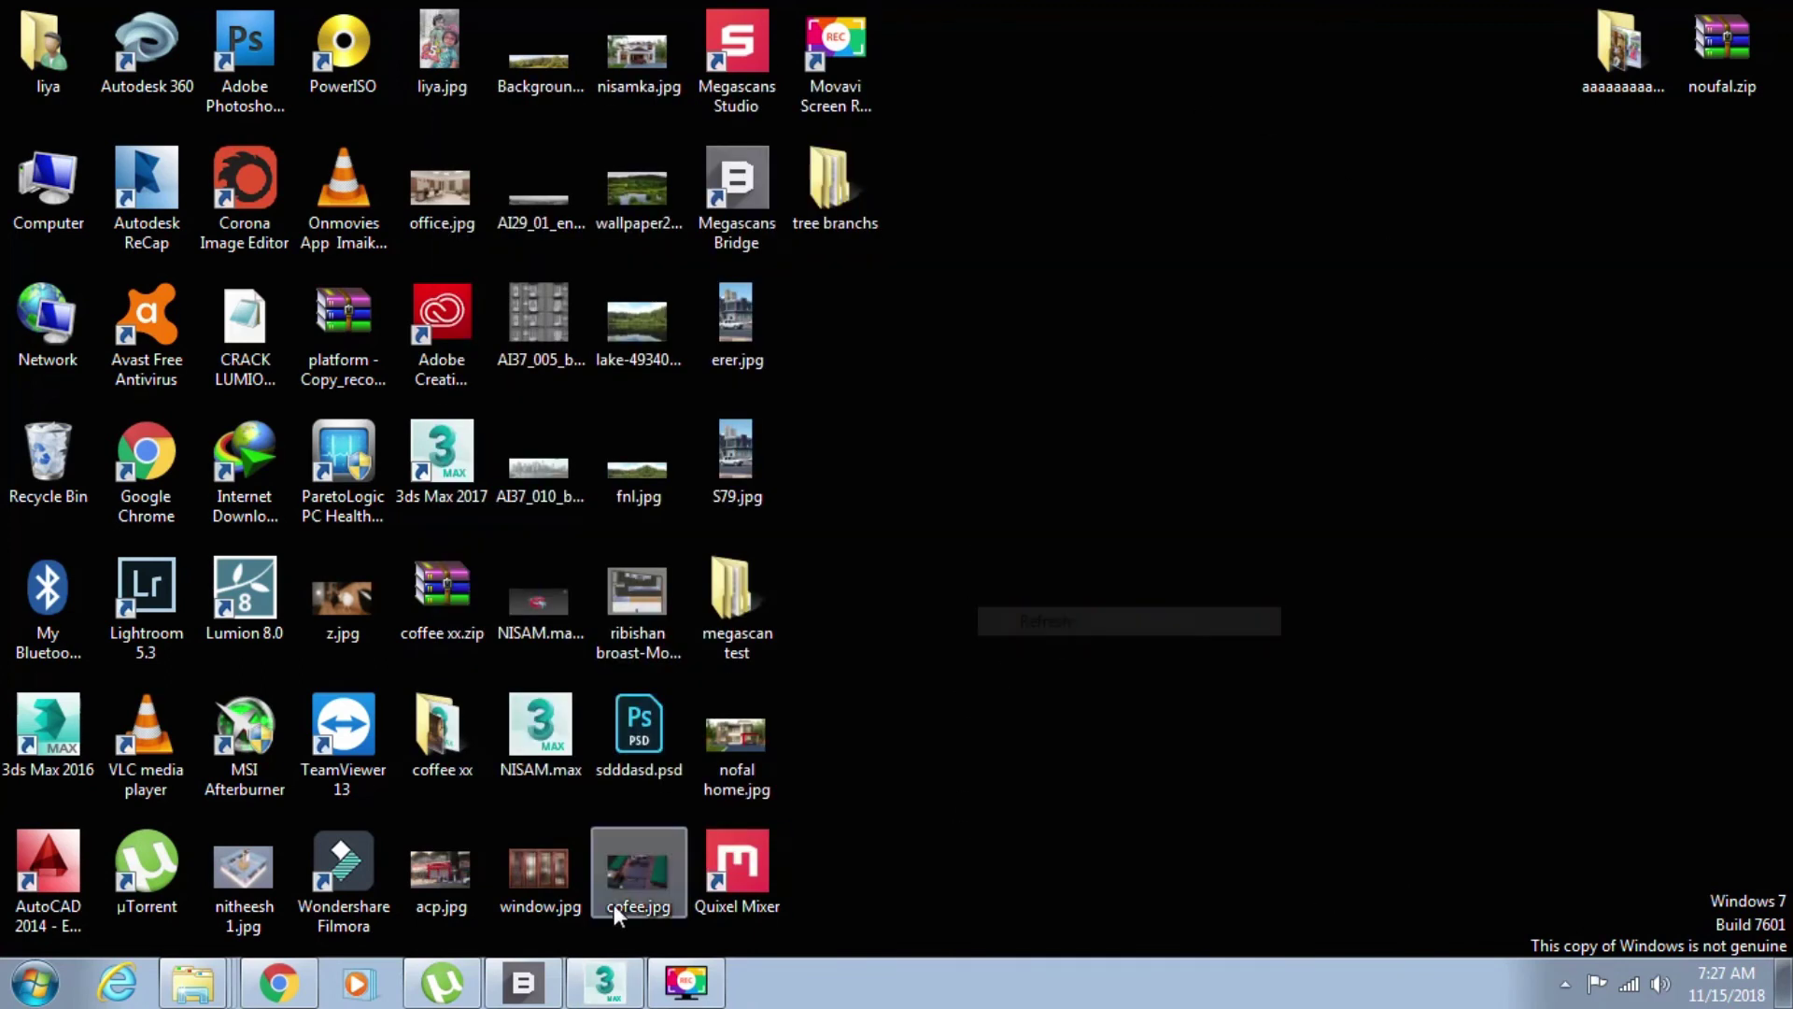
{"action": "left_click", "coordinate": [637, 986]}
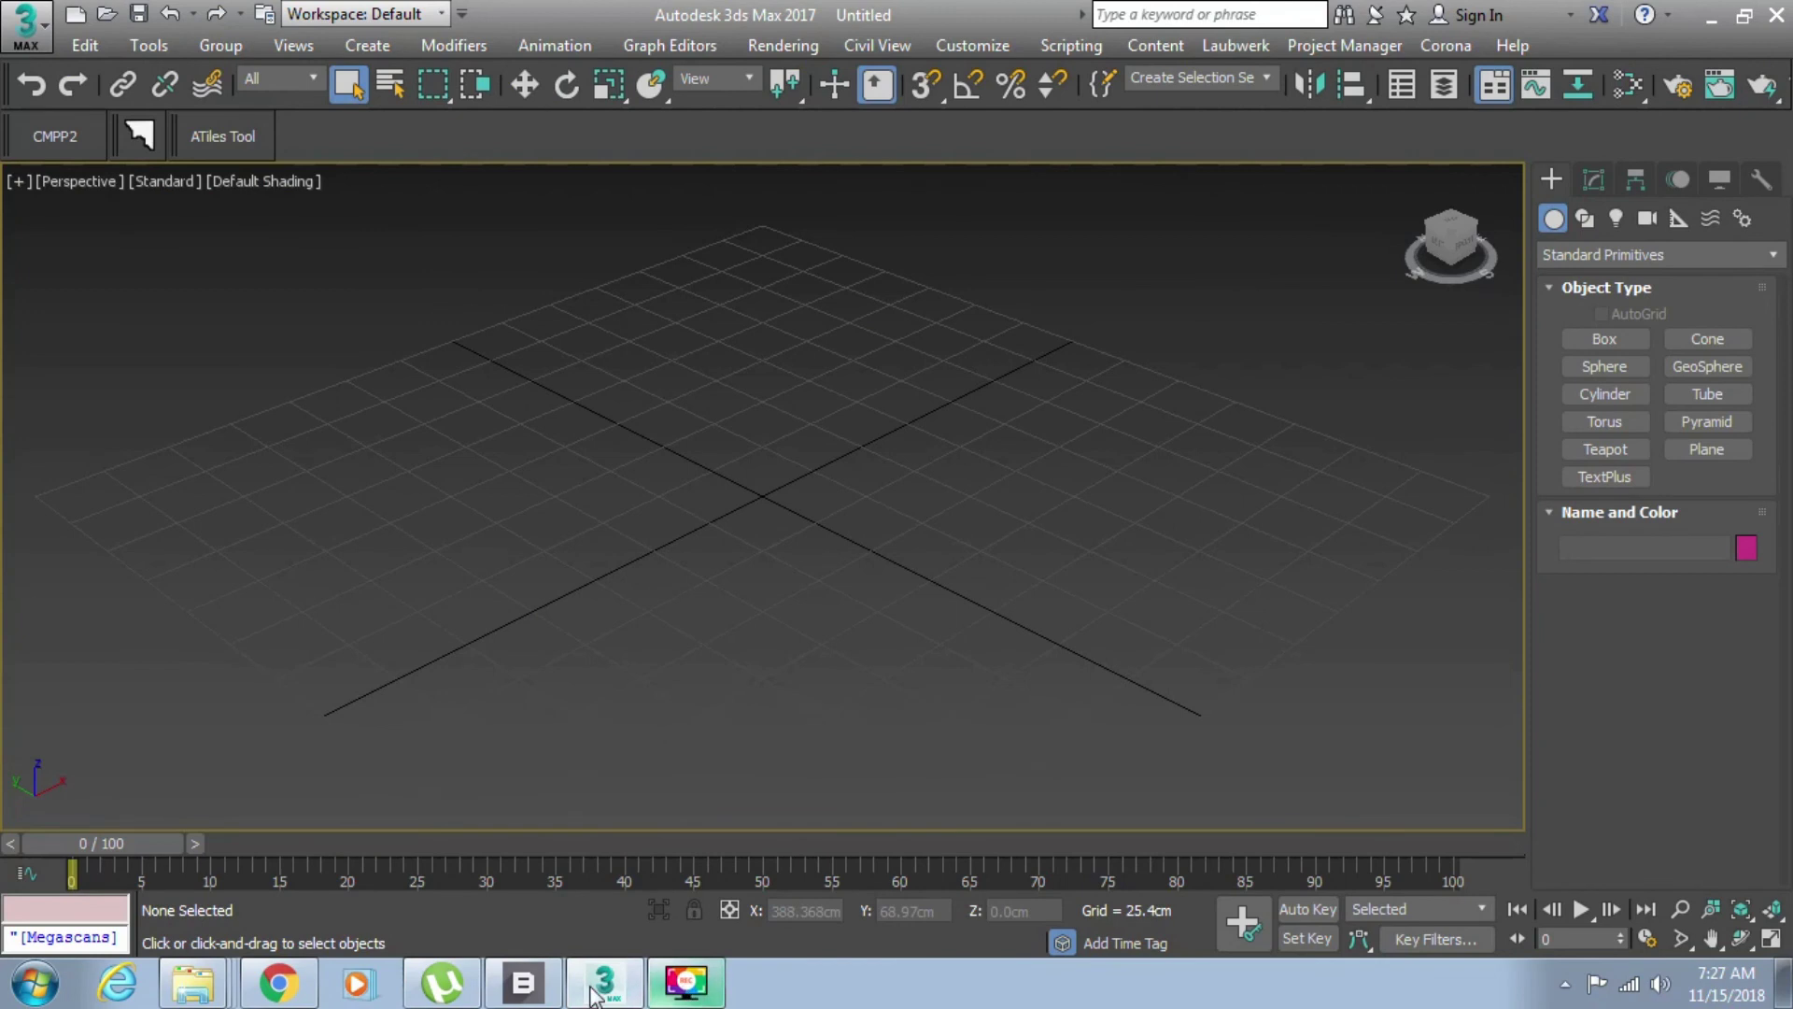
{"action": "left_click", "coordinate": [195, 992]}
{"action": "right_click", "coordinate": [195, 998]}
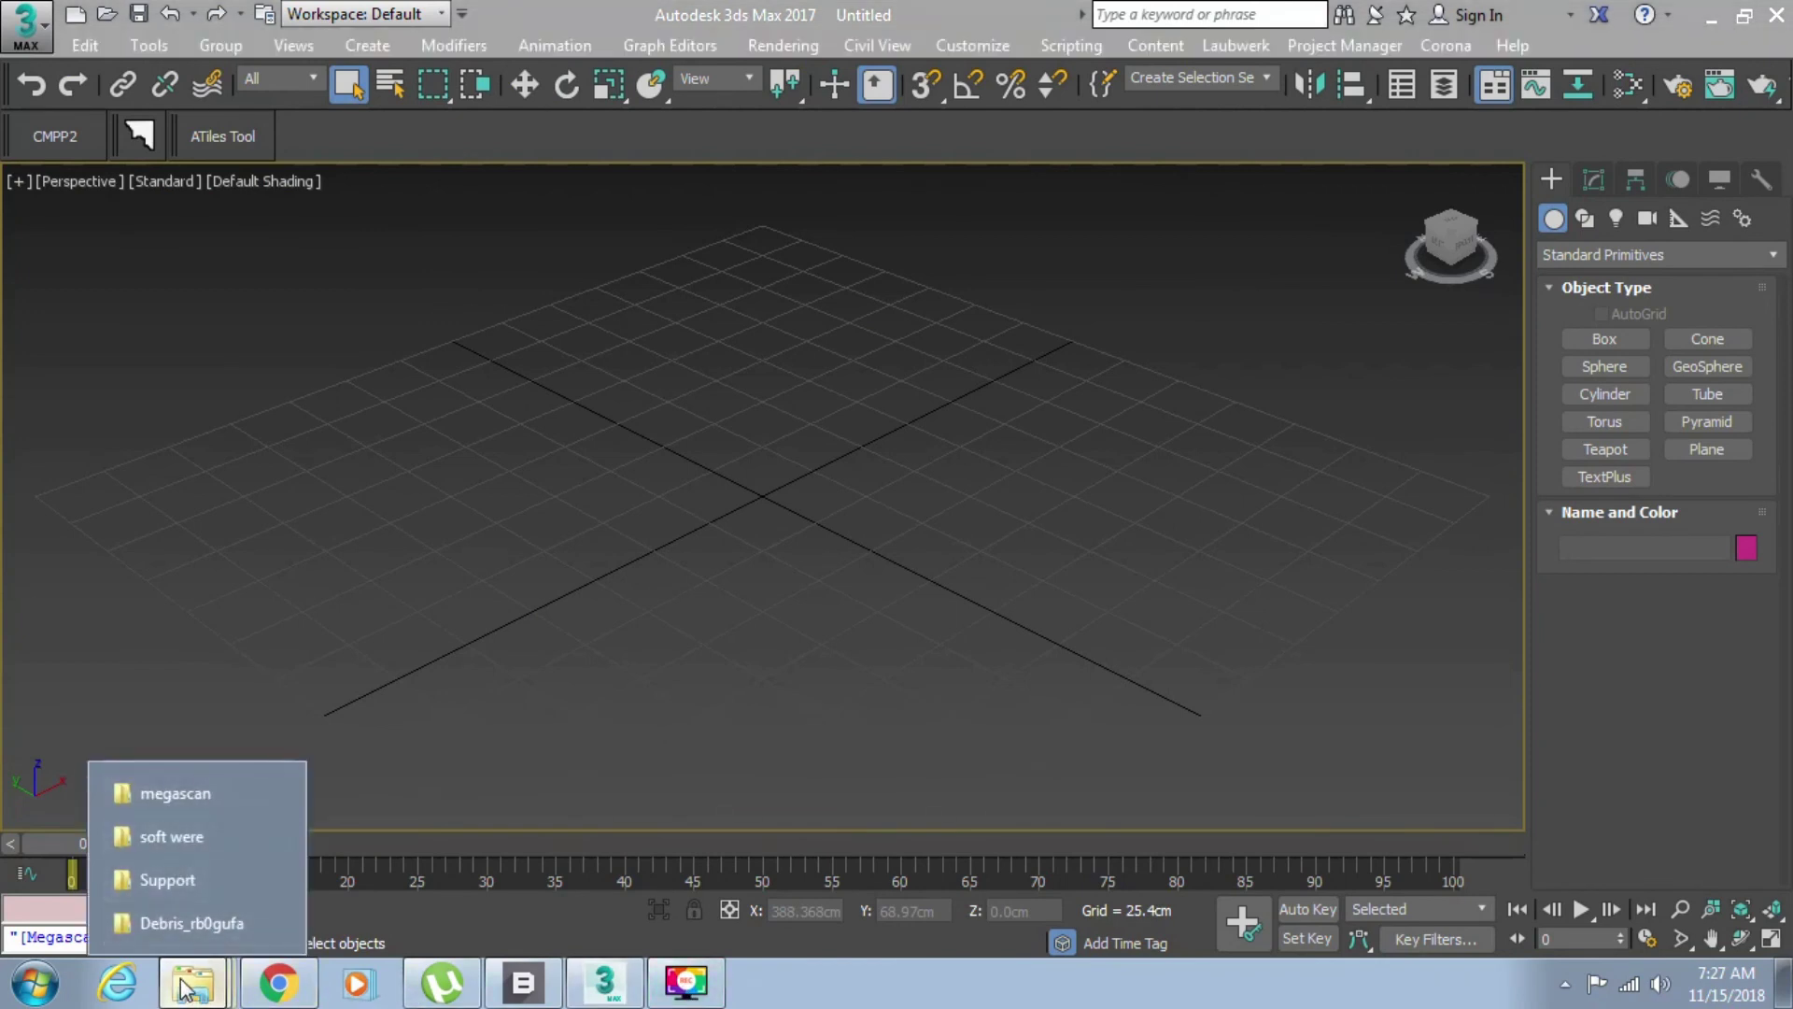
- Return to the desktop and open the Debris_rb0gufa folder inside the "tree branchs" folder
{"action": "left_click", "coordinate": [1711, 16]}
{"action": "left_click", "coordinate": [1711, 16]}
{"action": "double_click", "coordinate": [854, 226]}
{"action": "left_click", "coordinate": [962, 306]}
{"action": "double_click", "coordinate": [962, 306]}
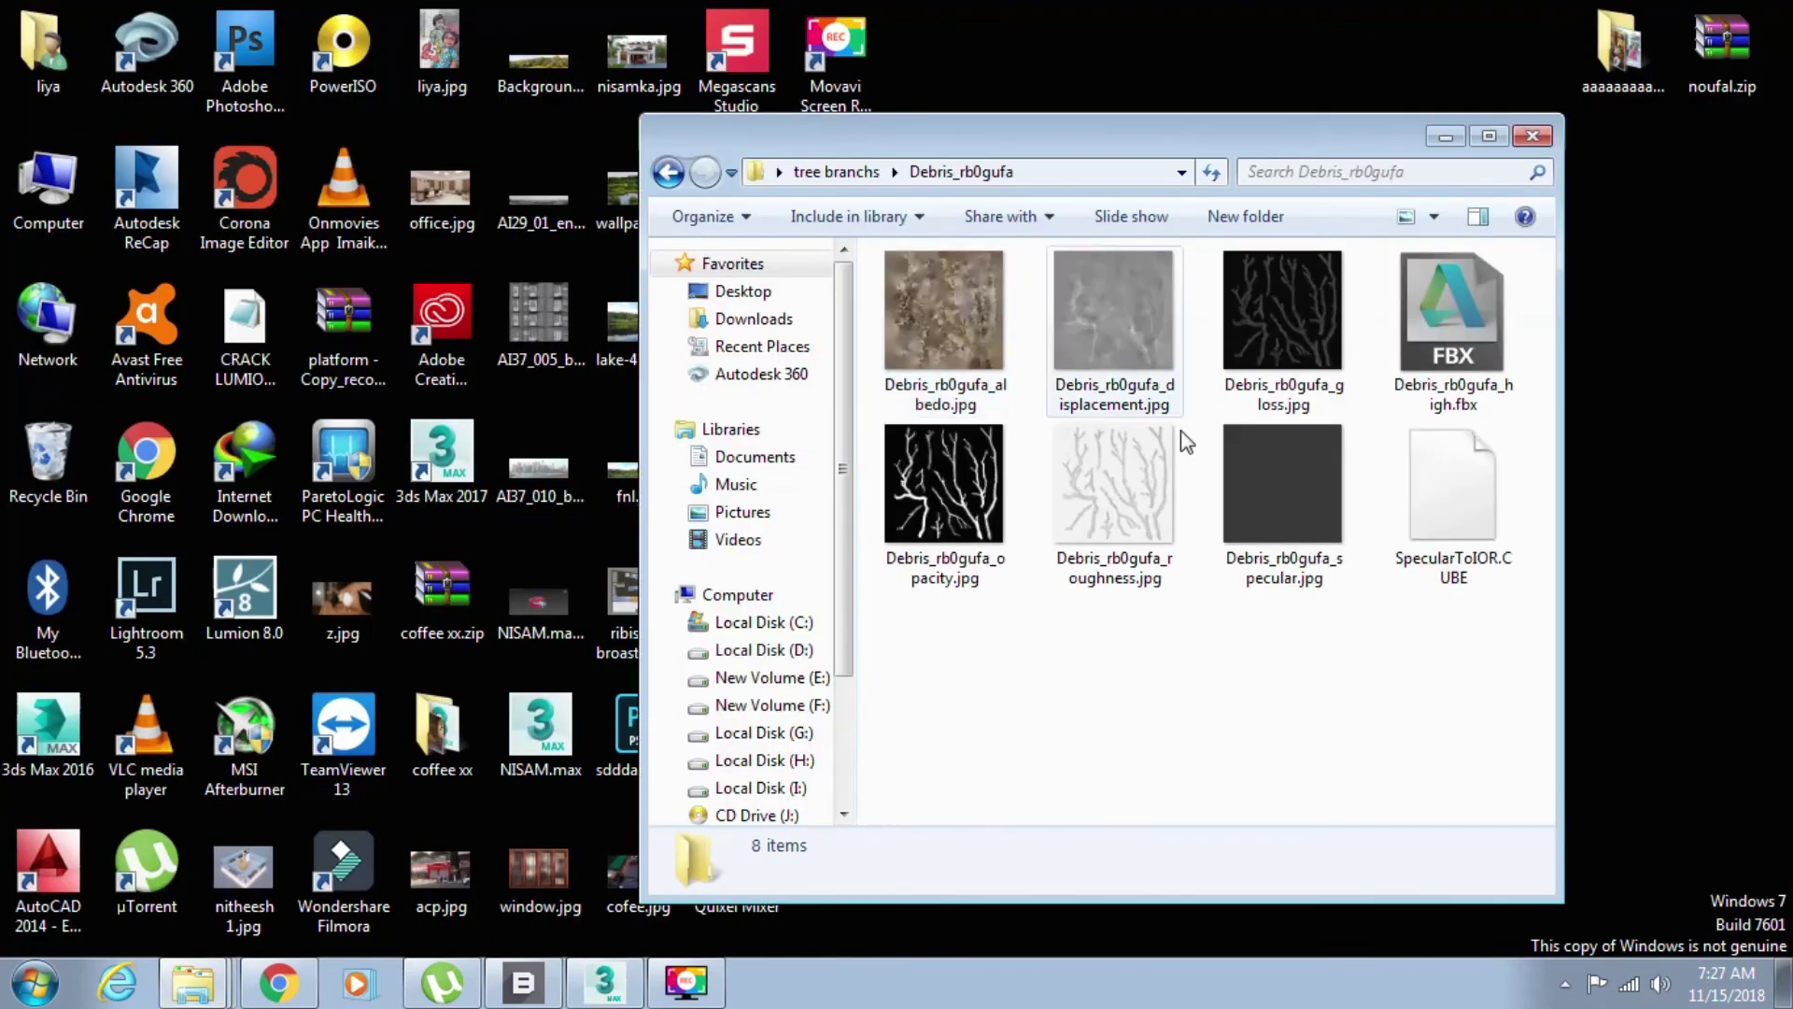
- Import Debris_rb0gufa_high.fbx into the 3ds Max scene, place the branches near the origin, and deselect them
{"action": "left_click_drag", "start_coordinate": [1446, 300], "coordinate": [750, 547]}
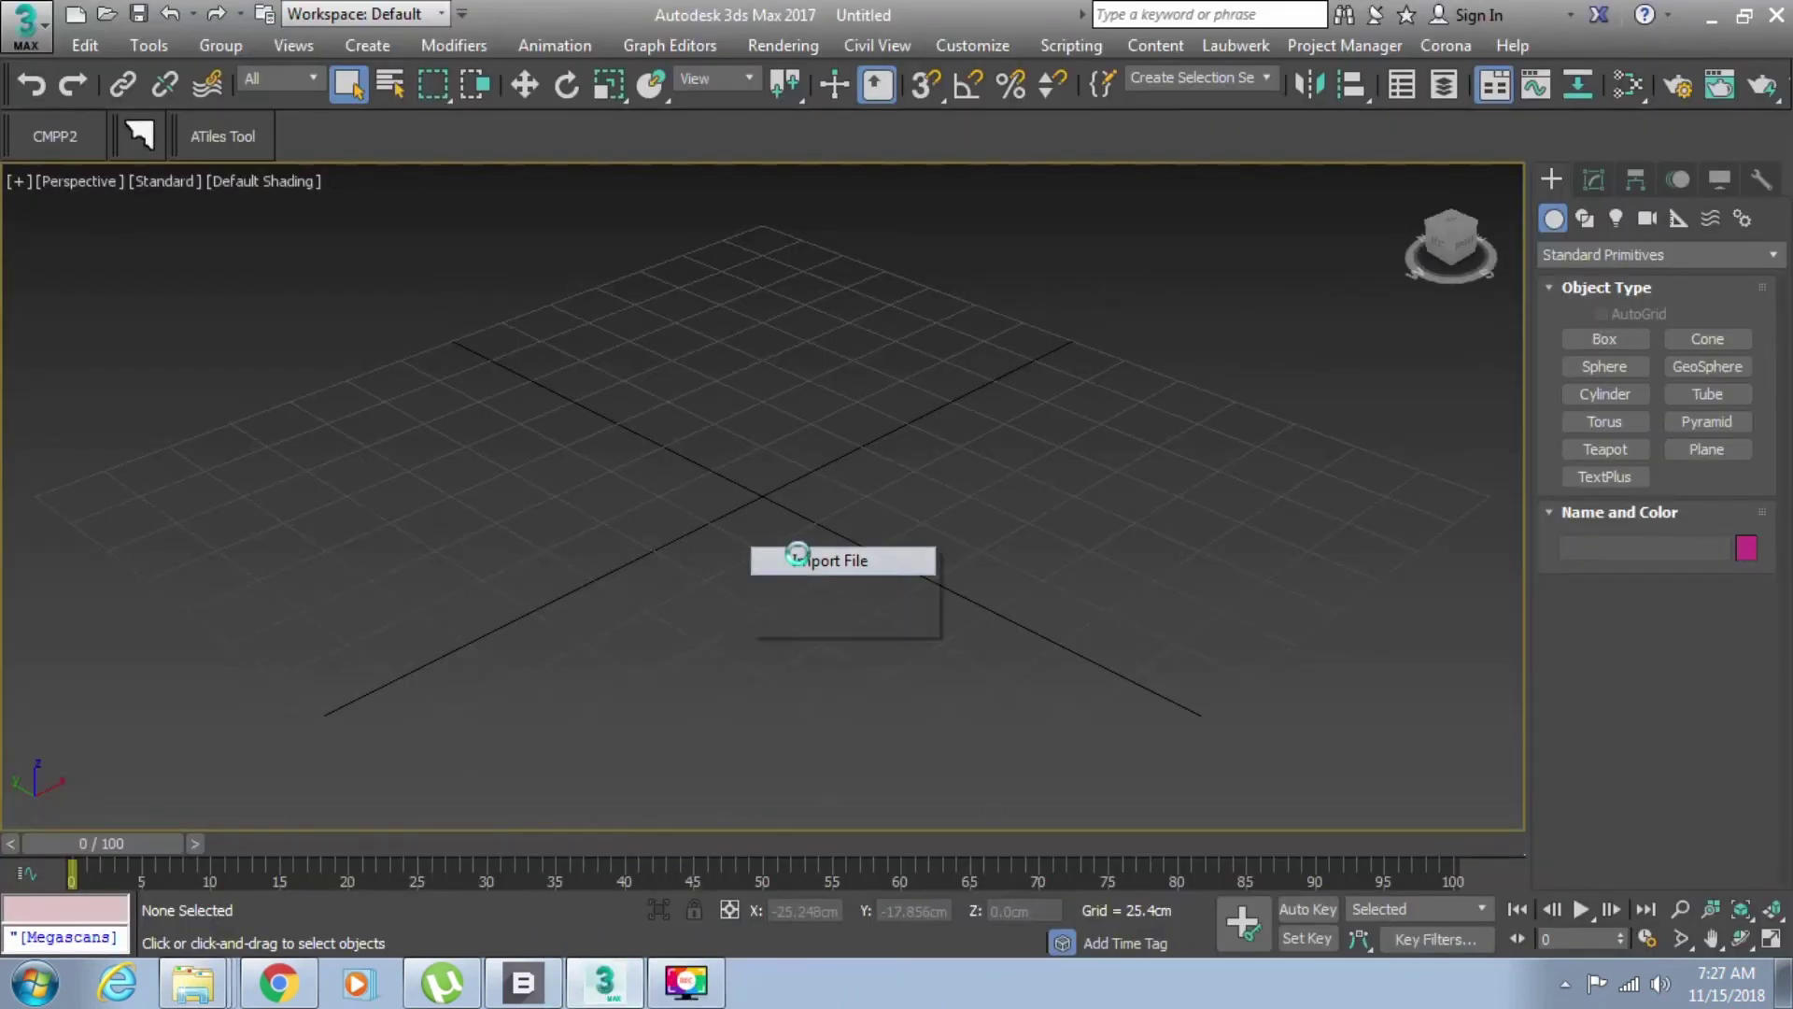
{"action": "left_click", "coordinate": [829, 561]}
{"action": "scroll", "coordinate": [1004, 518], "scroll_direction": "down", "scroll_amount": 3}
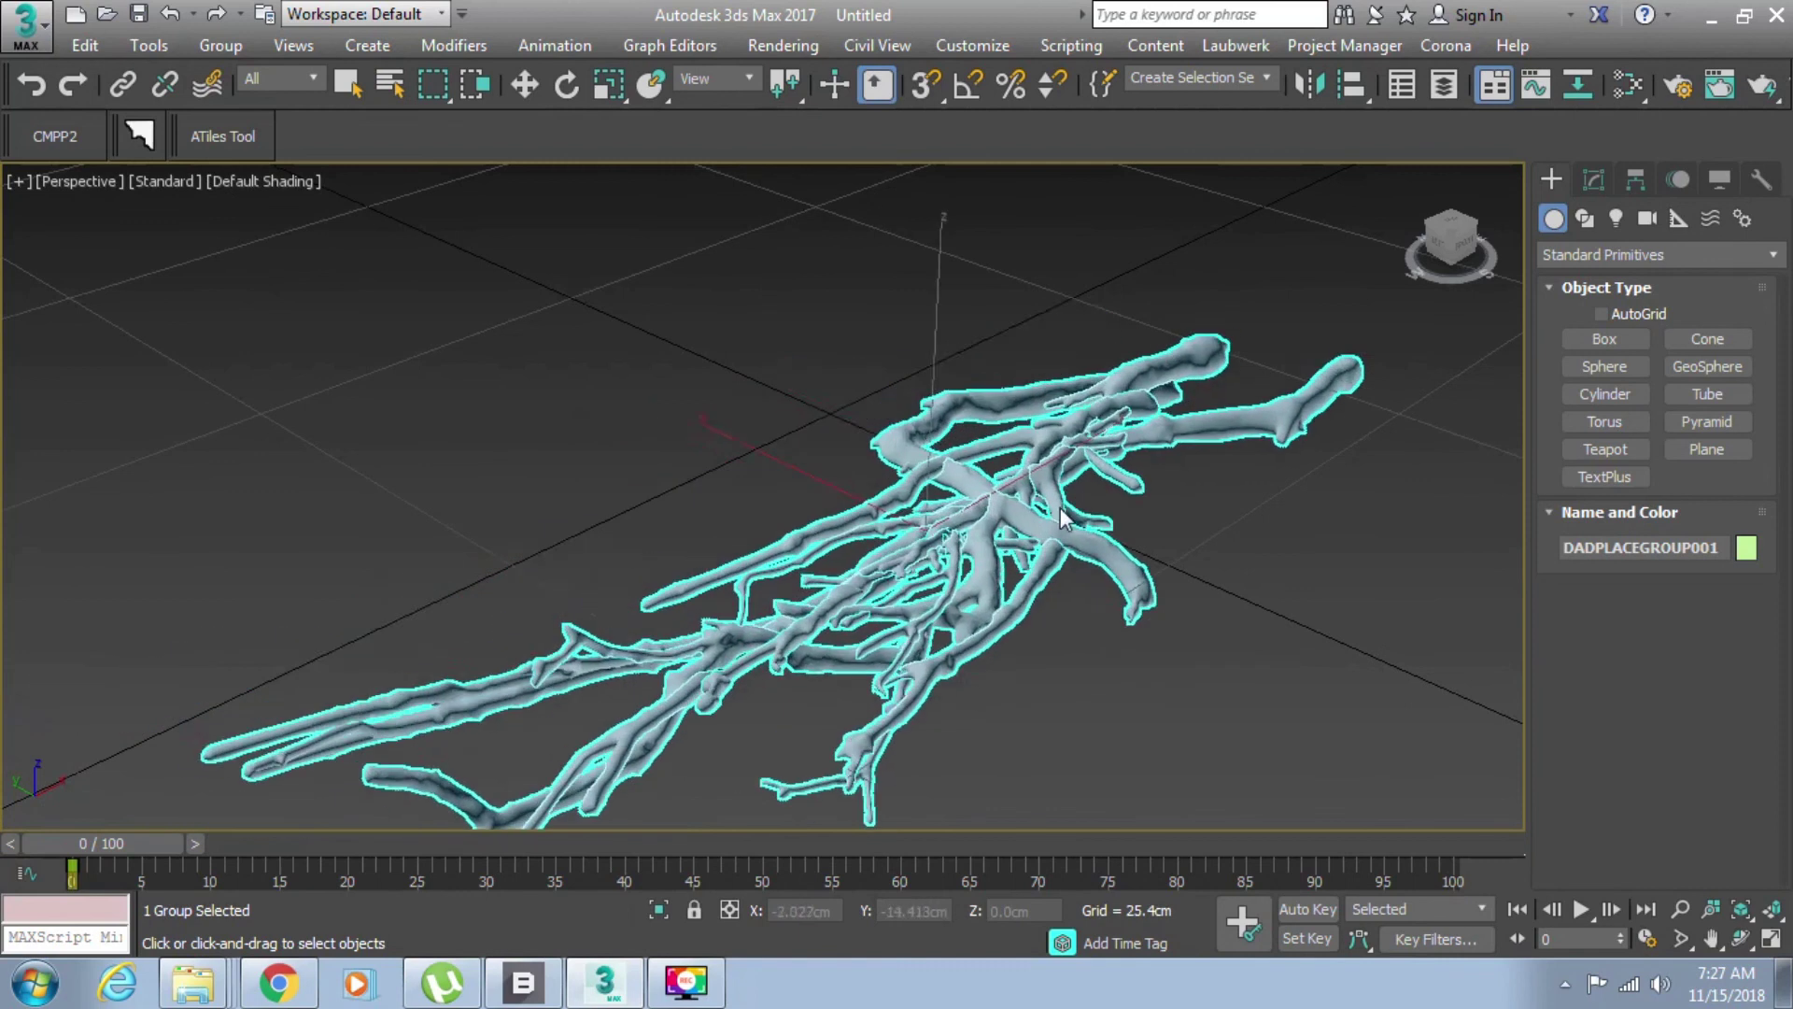
{"action": "scroll", "coordinate": [1004, 519], "scroll_direction": "down", "scroll_amount": 2}
{"action": "key", "text": "w"}
{"action": "left_click", "coordinate": [1035, 653]}
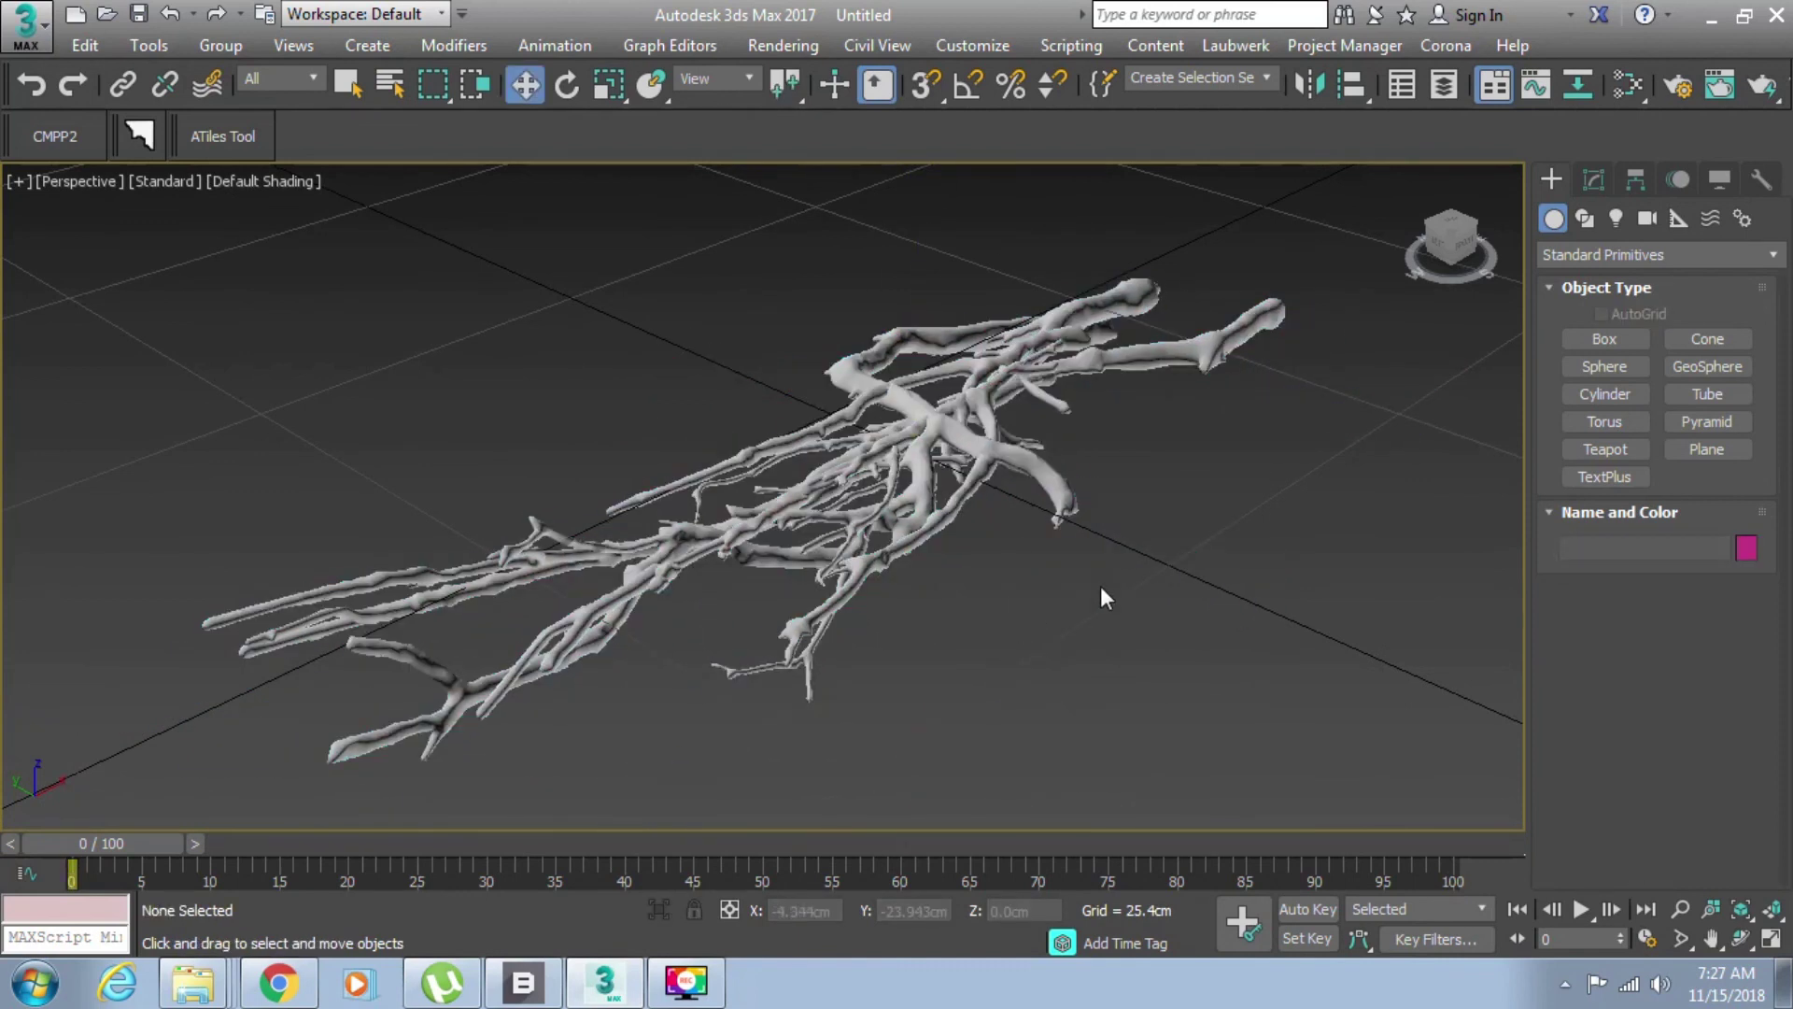
- Select the branches and place an instance of the MAT_Debris_rb0gufa sample material in the Slate Material Editor view
{"action": "left_click", "coordinate": [799, 495]}
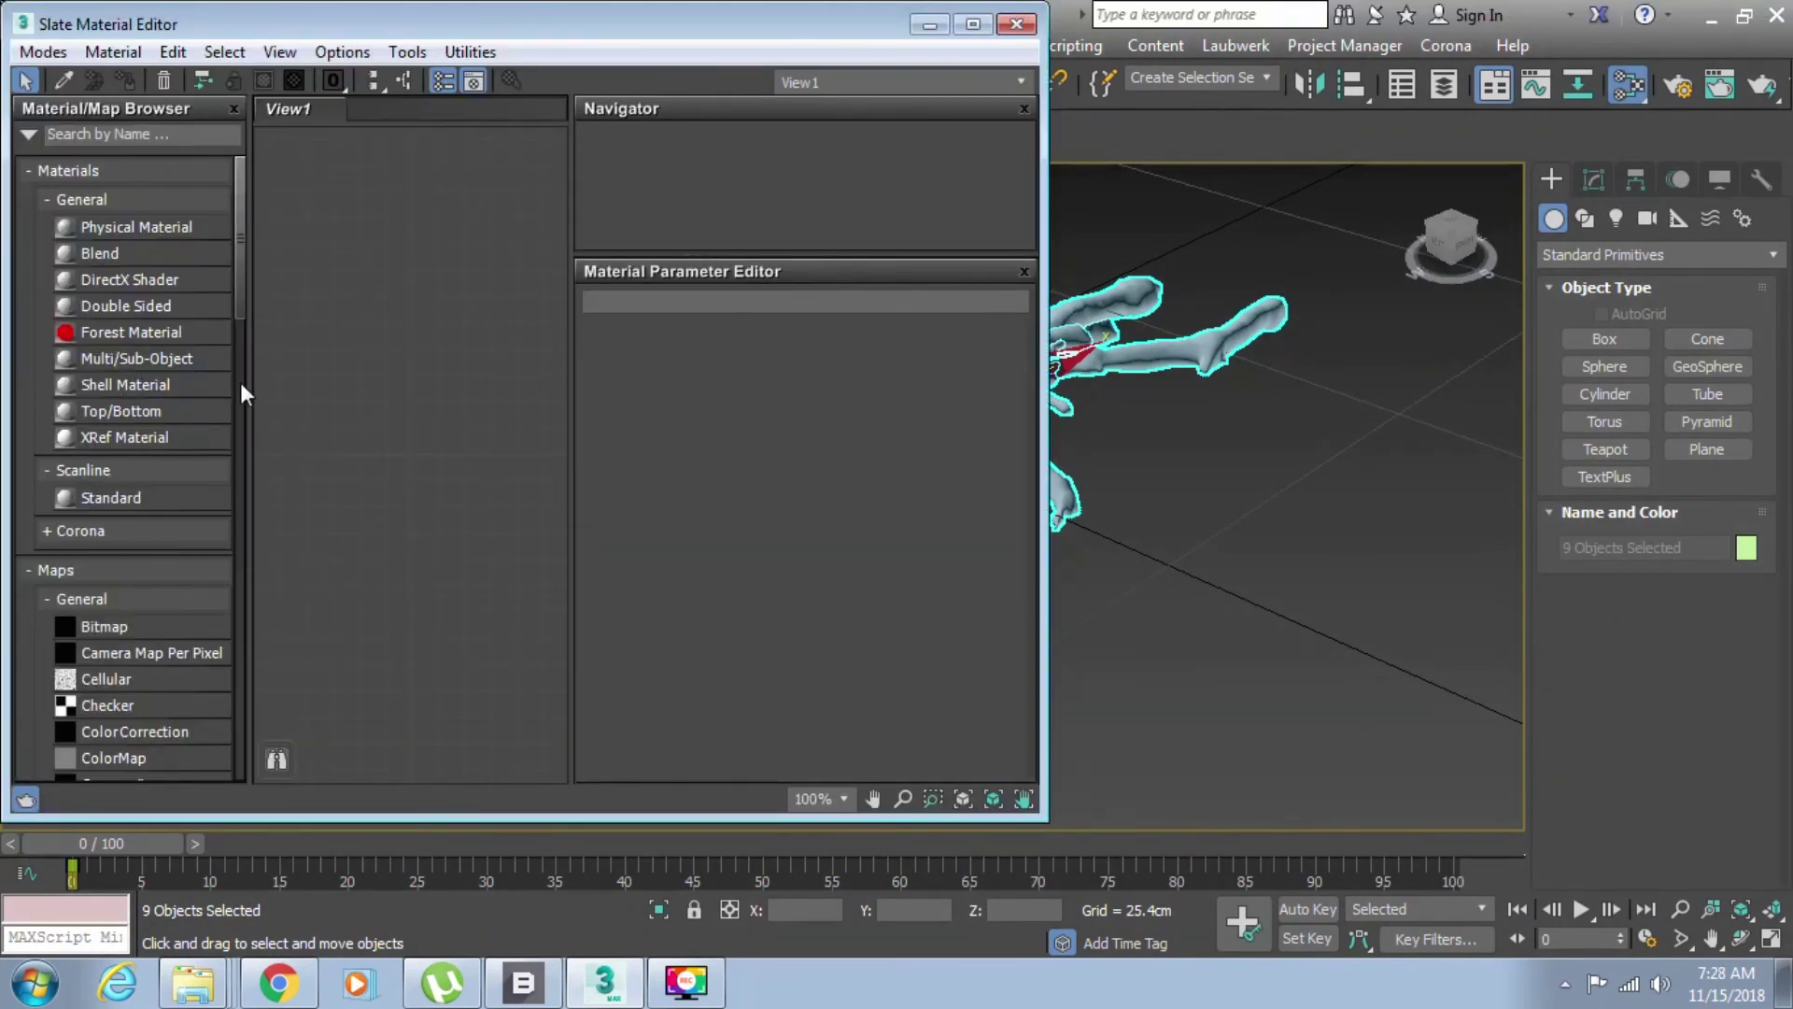
{"action": "left_click_drag", "start_coordinate": [256, 389], "coordinate": [431, 355]}
{"action": "left_click_drag", "start_coordinate": [427, 293], "coordinate": [396, 776]}
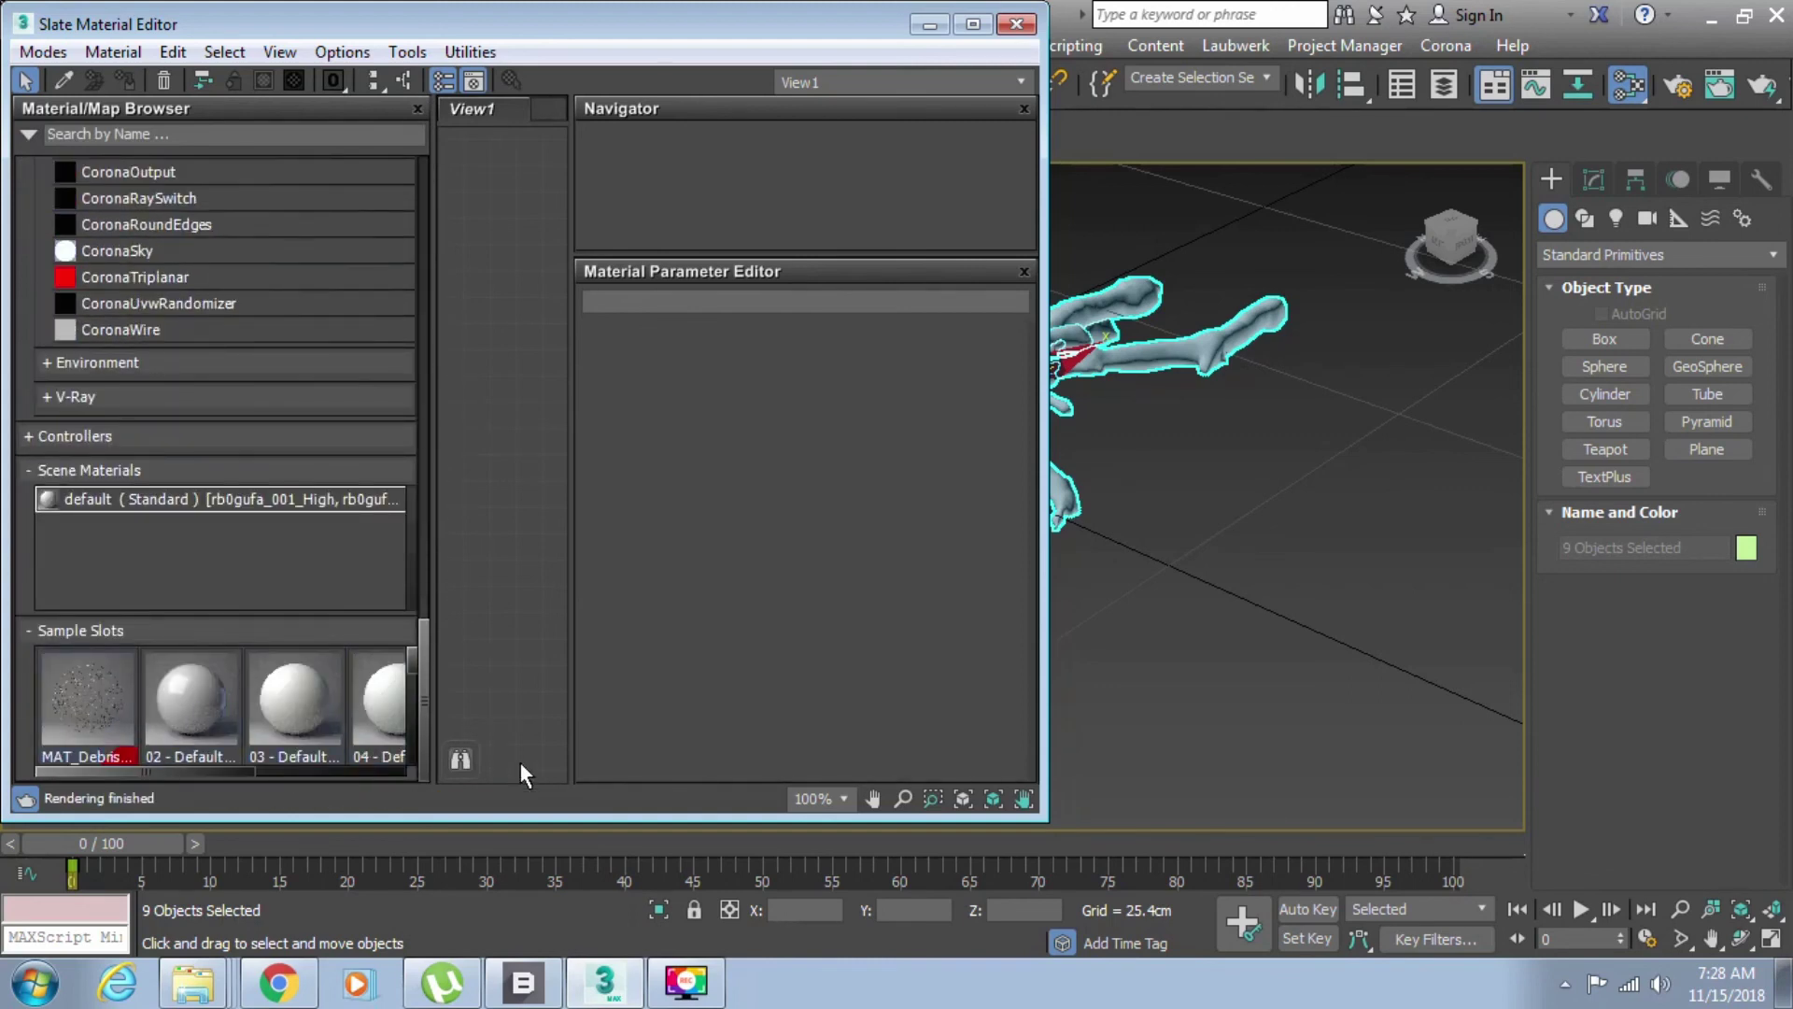
{"action": "left_click_drag", "start_coordinate": [597, 824], "coordinate": [598, 915]}
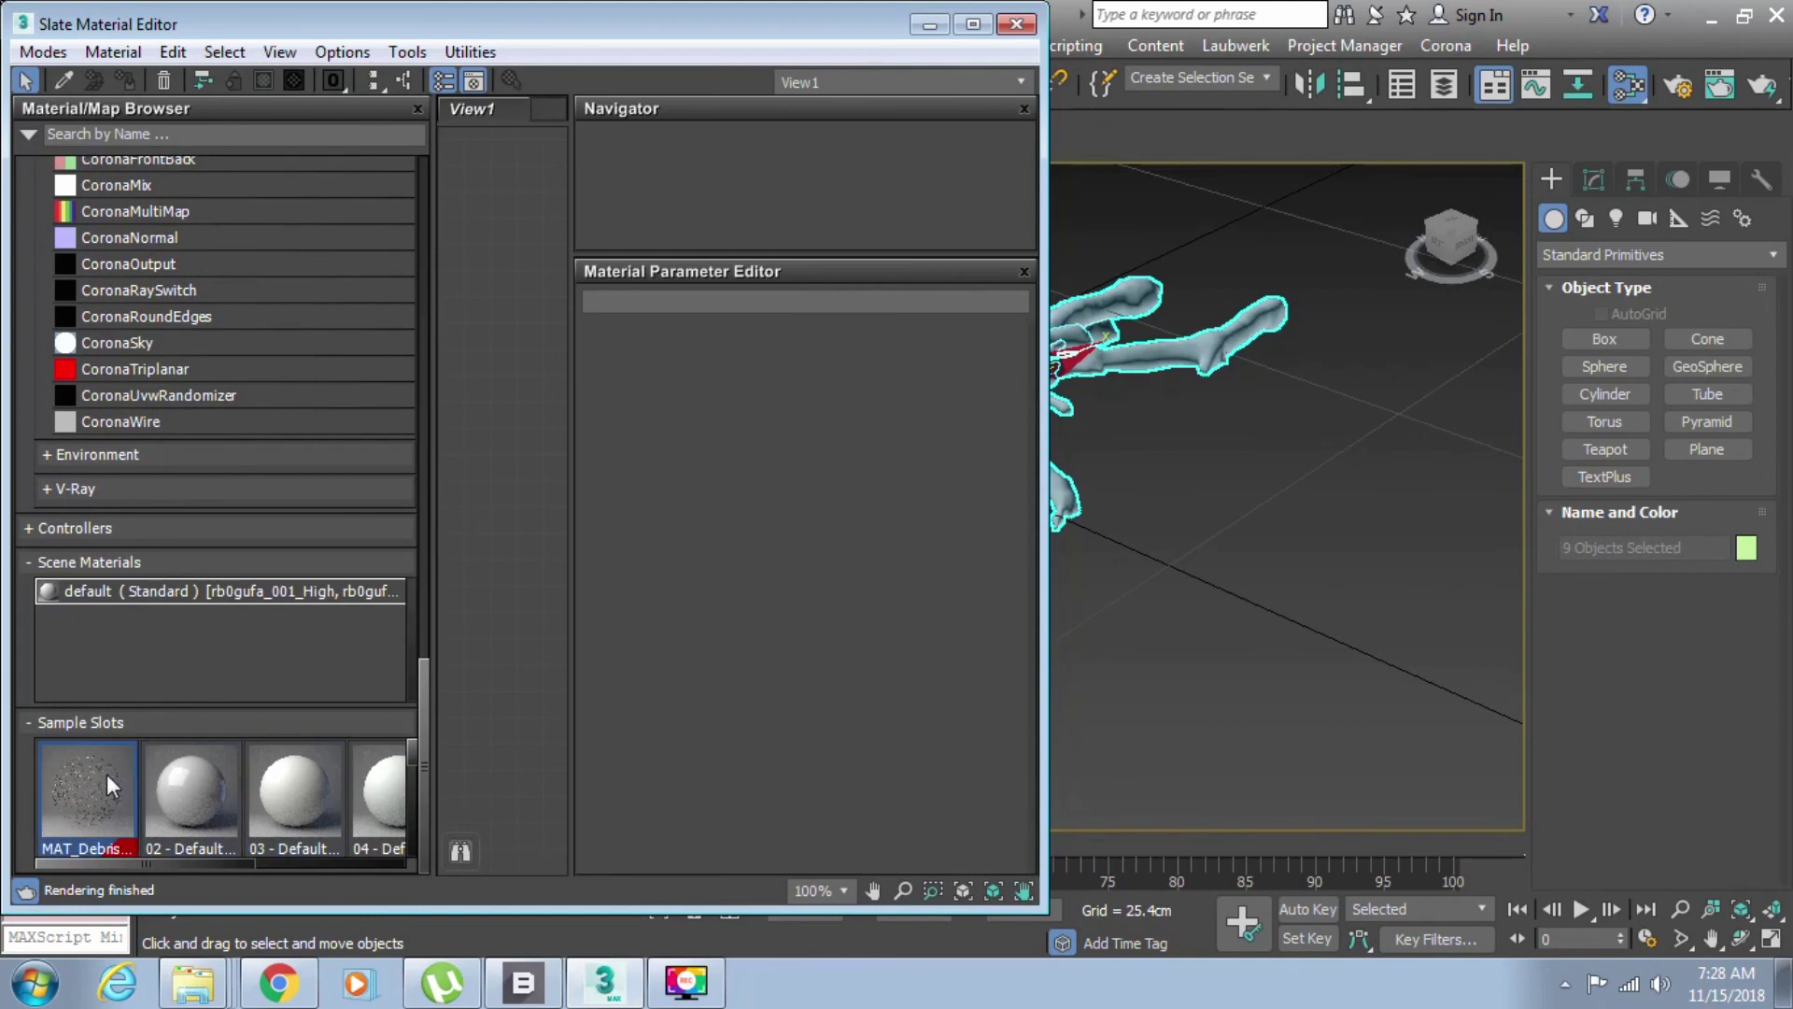
{"action": "left_click_drag", "start_coordinate": [497, 521], "coordinate": [496, 514]}
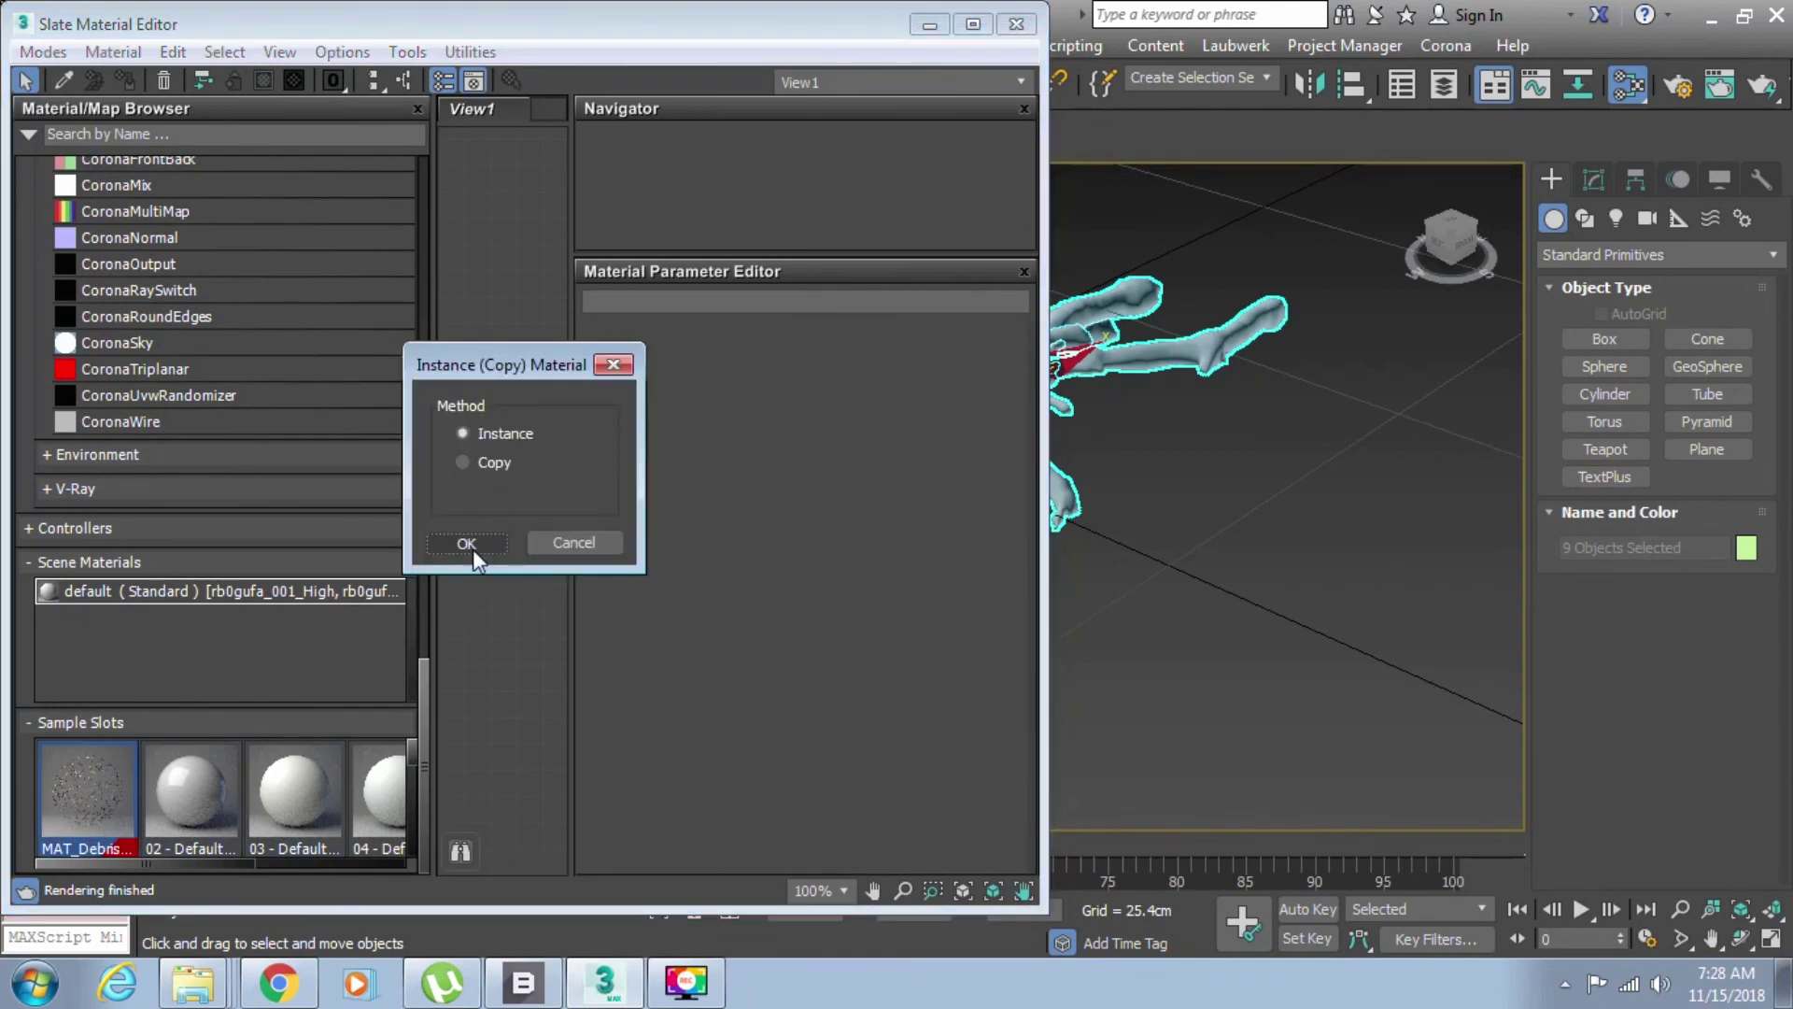
{"action": "left_click", "coordinate": [473, 549]}
- Show the MAT_Debris_rb0gufa parameters, assign the material to the selected branches, and minimize the material editor
{"action": "scroll", "coordinate": [509, 462], "scroll_direction": "down", "scroll_amount": 8}
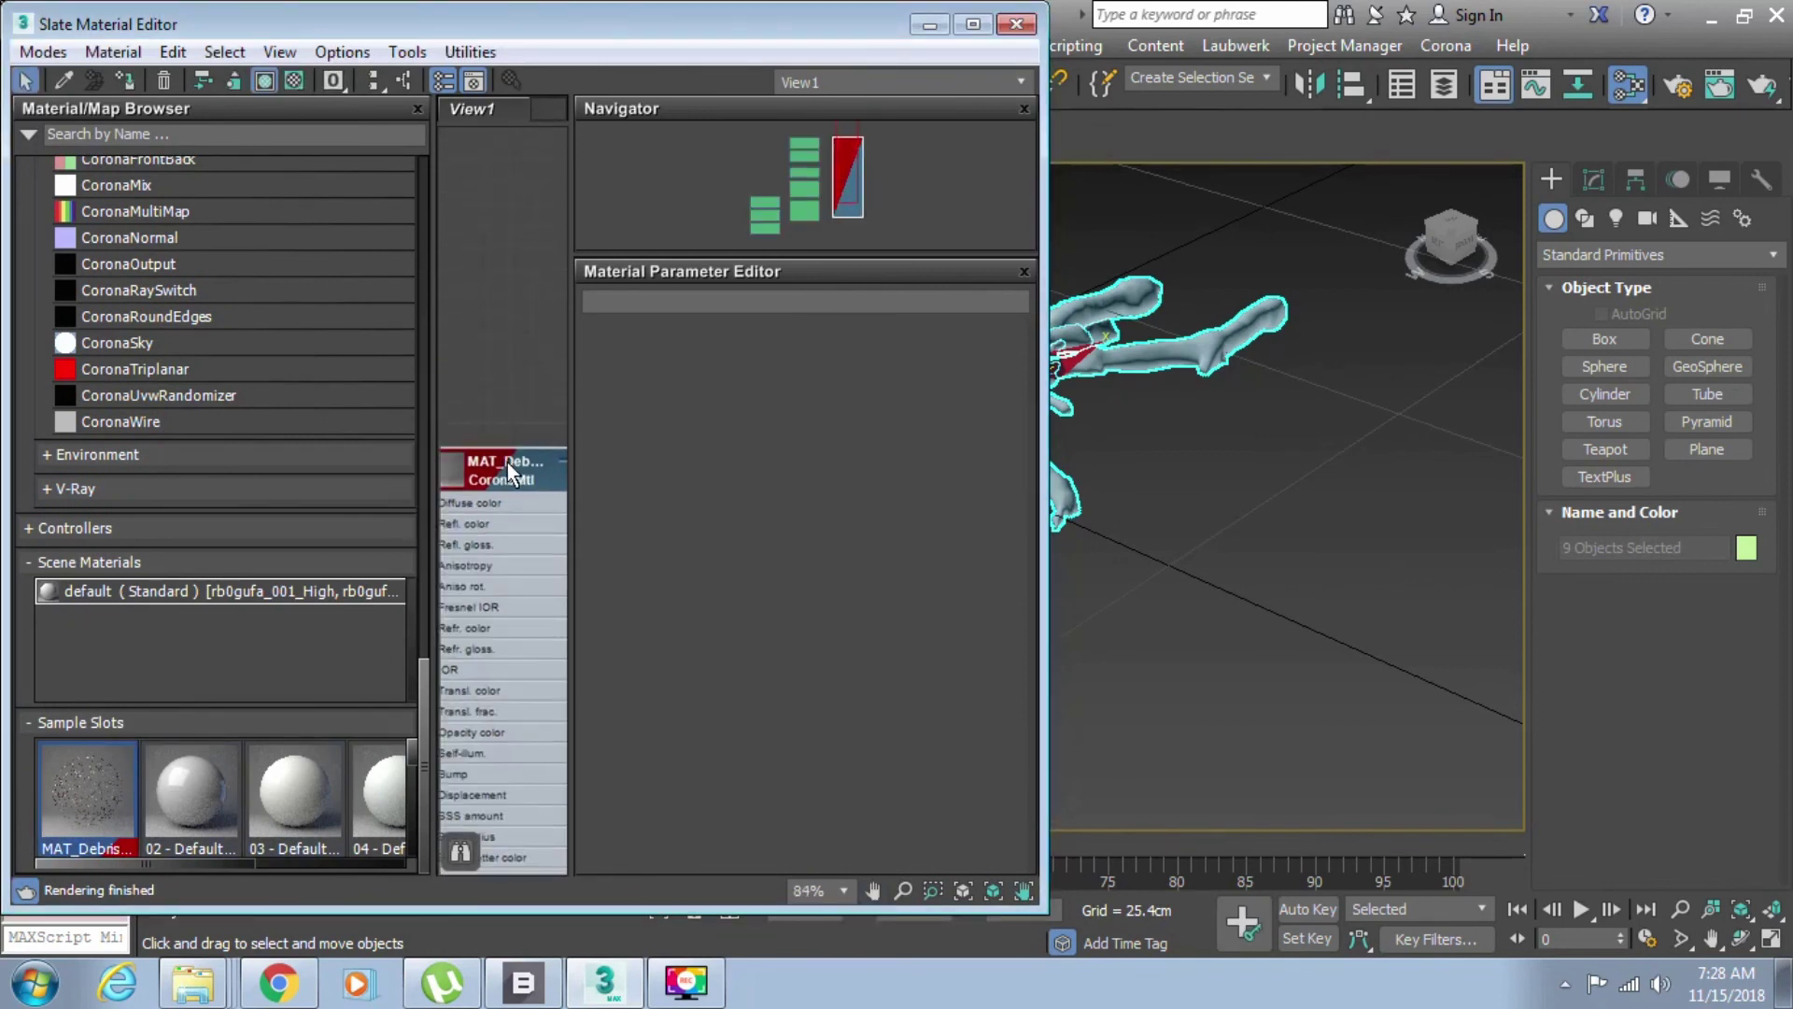
{"action": "left_click_drag", "start_coordinate": [1048, 525], "coordinate": [1233, 525]}
{"action": "scroll", "coordinate": [748, 496], "scroll_direction": "up", "scroll_amount": 6}
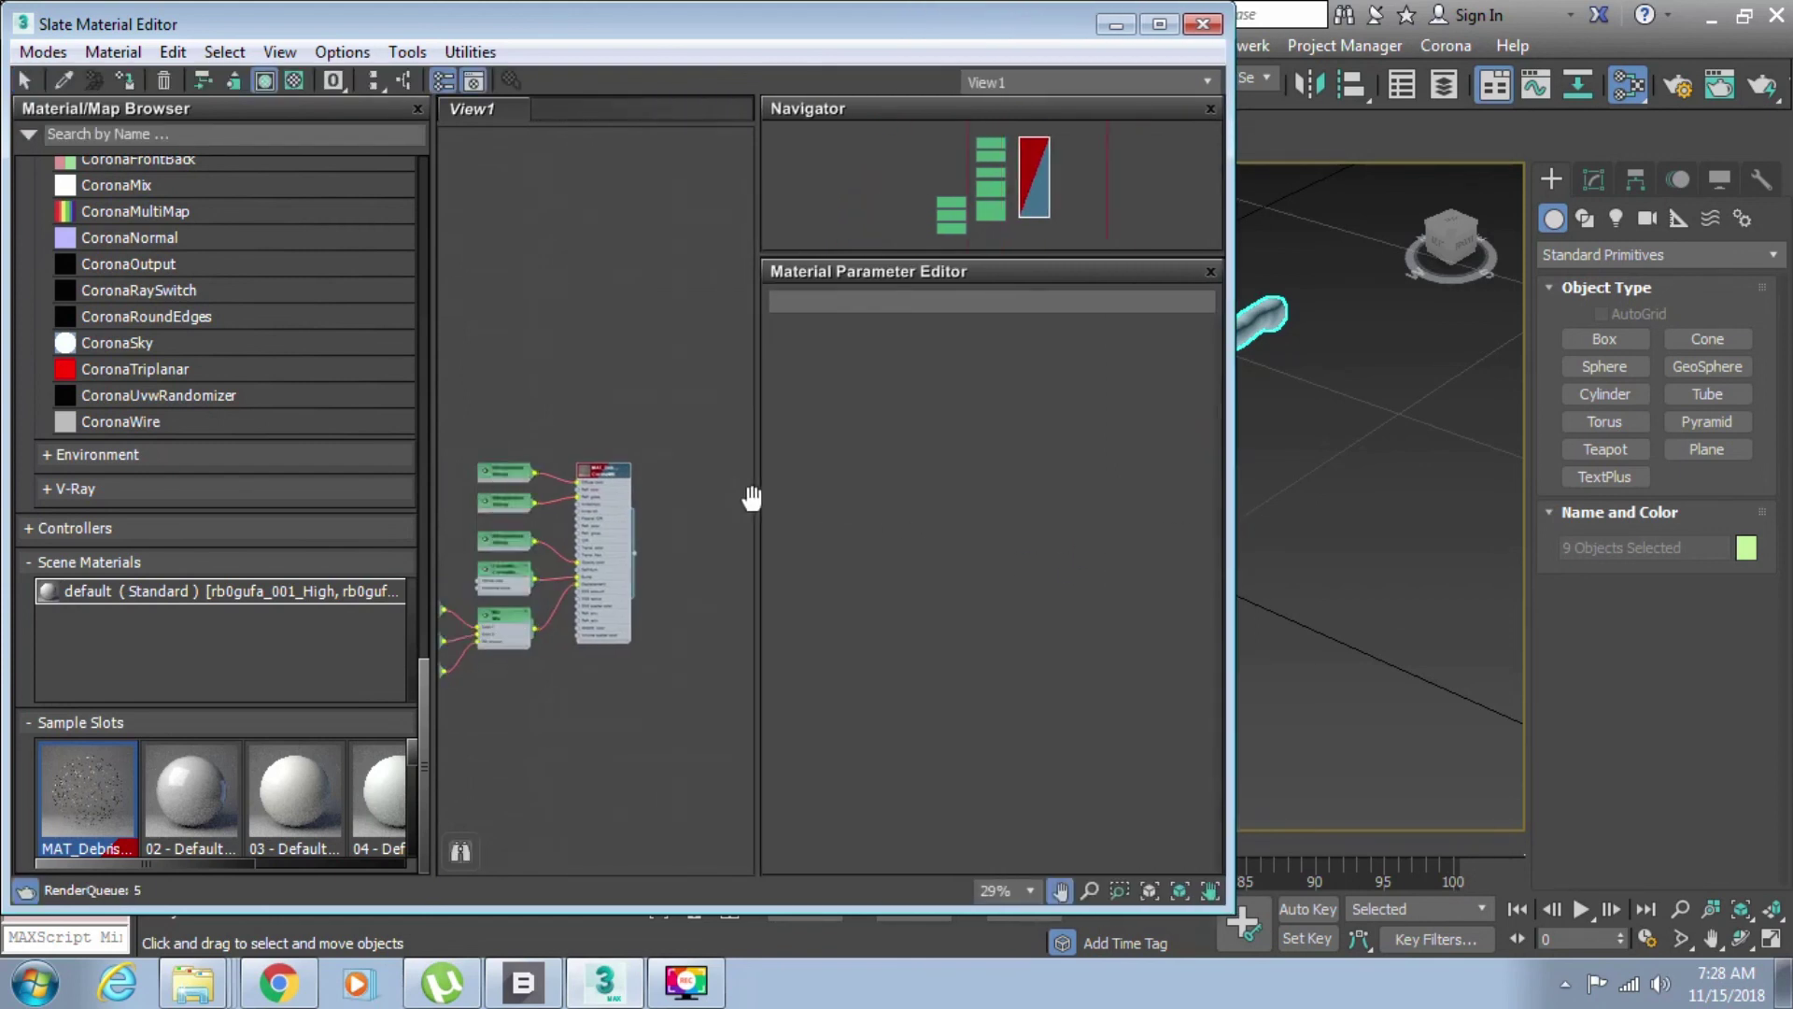
{"action": "scroll", "coordinate": [664, 470], "scroll_direction": "up", "scroll_amount": 2}
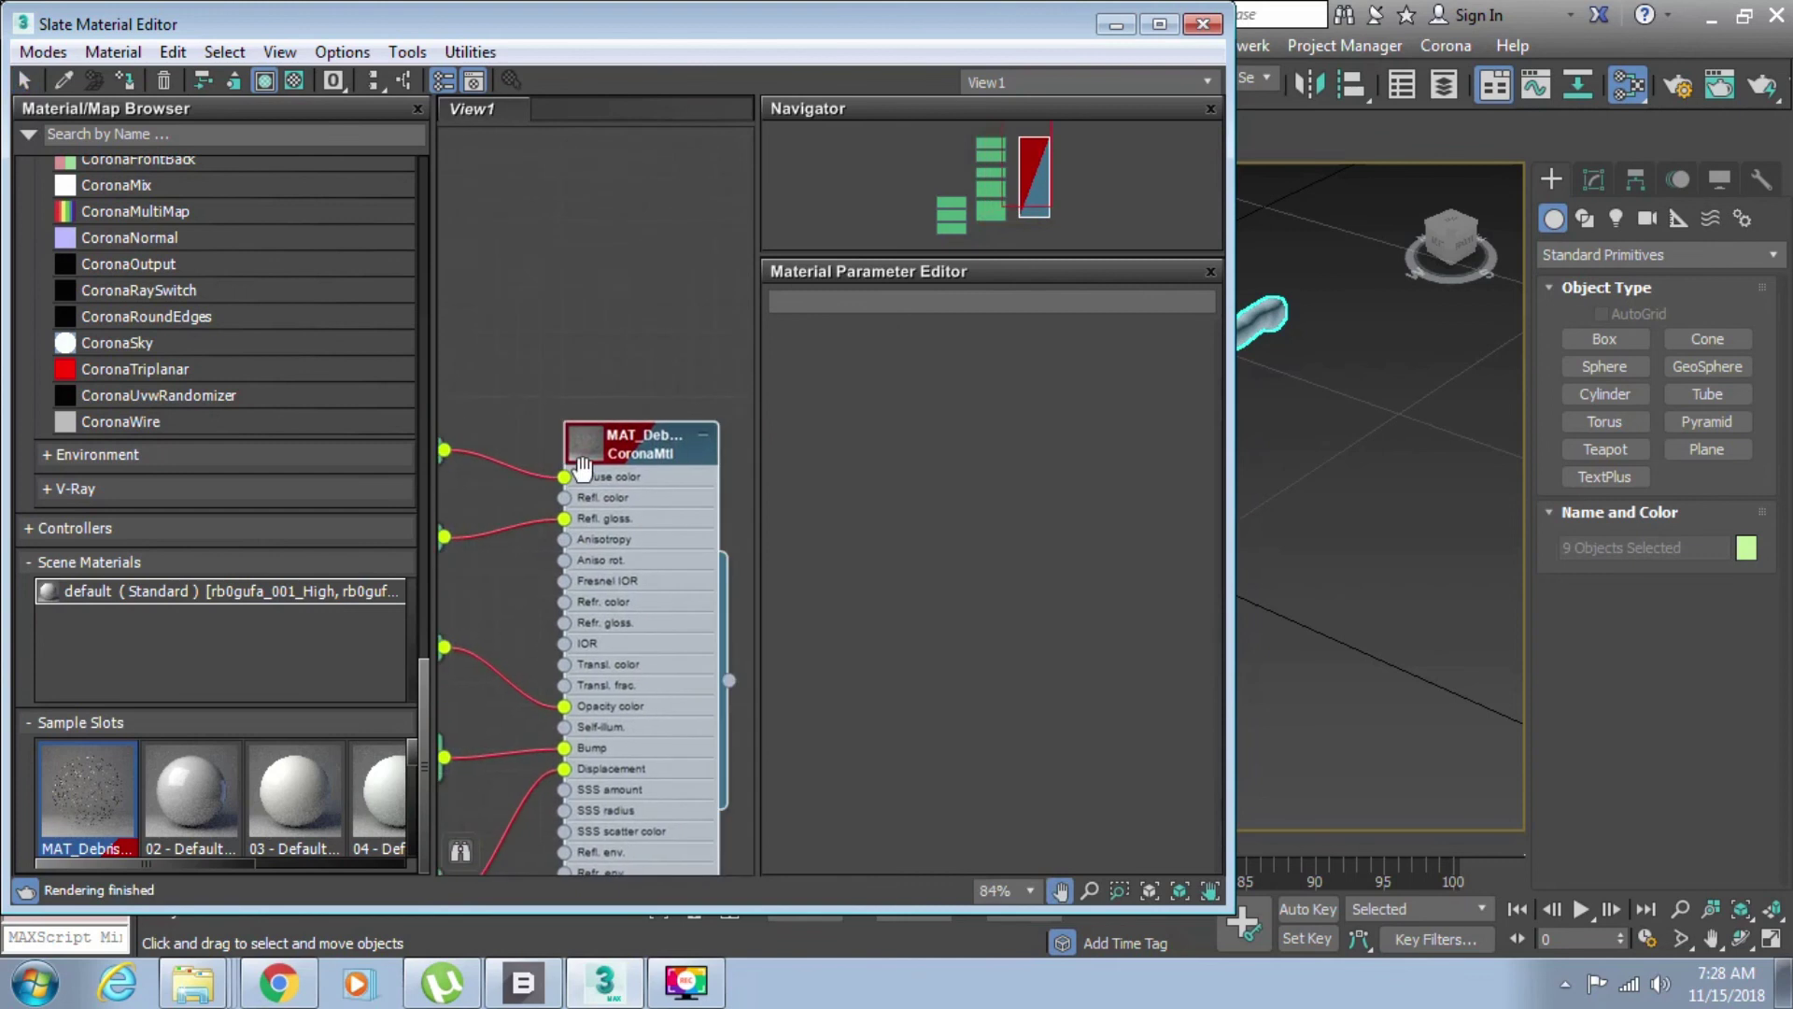
{"action": "double_click", "coordinate": [624, 443]}
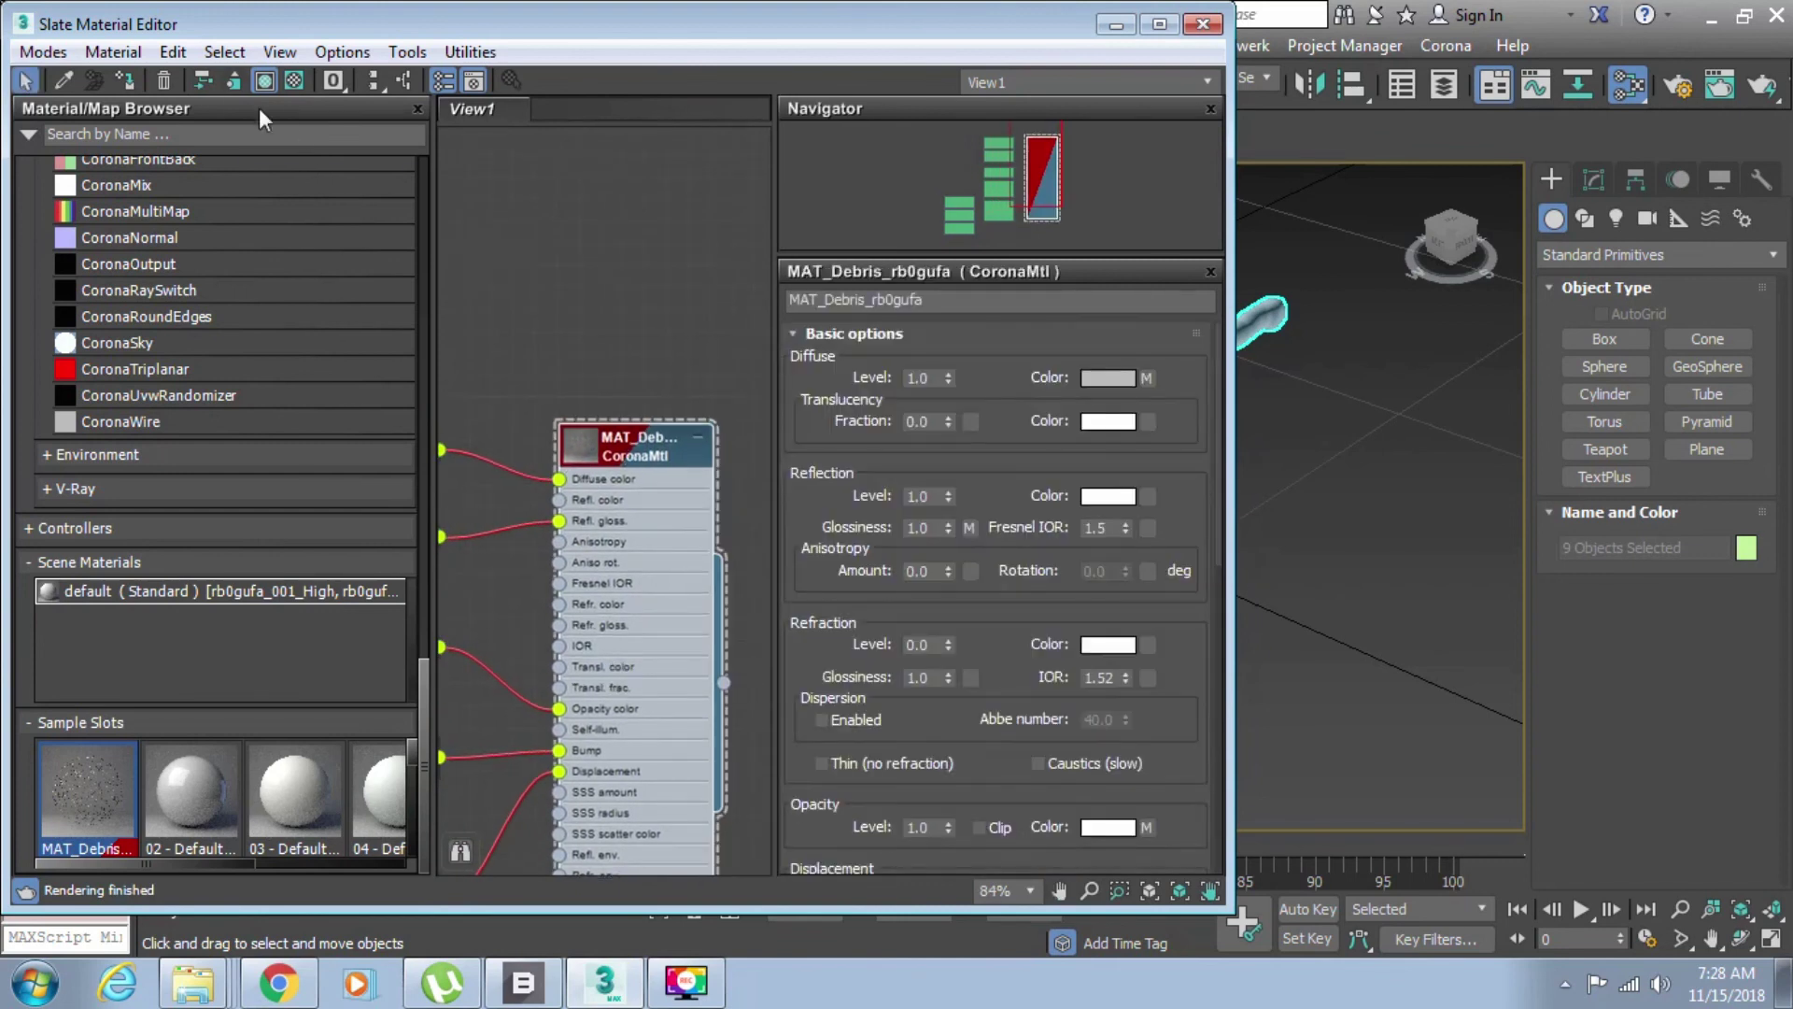
{"action": "left_click", "coordinate": [122, 80]}
{"action": "left_click", "coordinate": [1123, 21]}
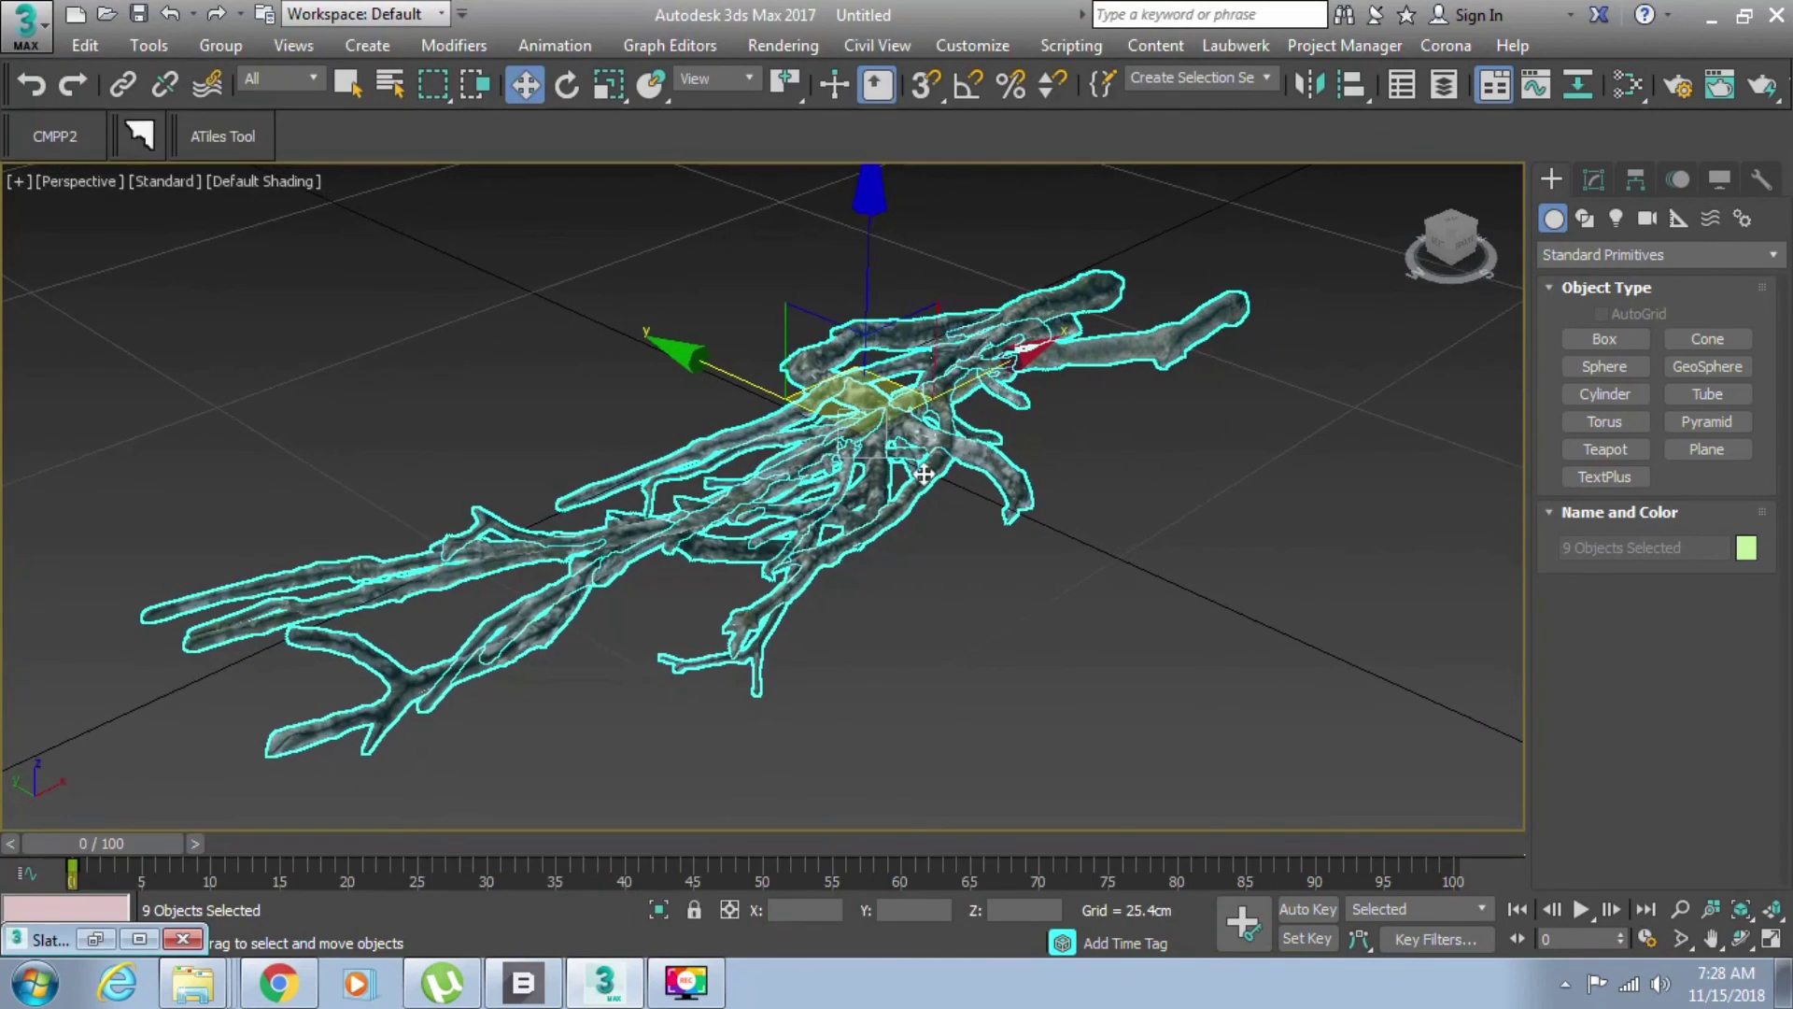
- Deselect the branches and inspect their bark texture up close from another side
{"action": "scroll", "coordinate": [940, 648], "scroll_direction": "up", "scroll_amount": 4}
{"action": "left_click", "coordinate": [949, 648]}
{"action": "middle_click_drag", "start_coordinate": [847, 577], "coordinate": [1138, 549], "text": "alt"}
{"action": "scroll", "coordinate": [1004, 548], "scroll_direction": "up", "scroll_amount": 2}
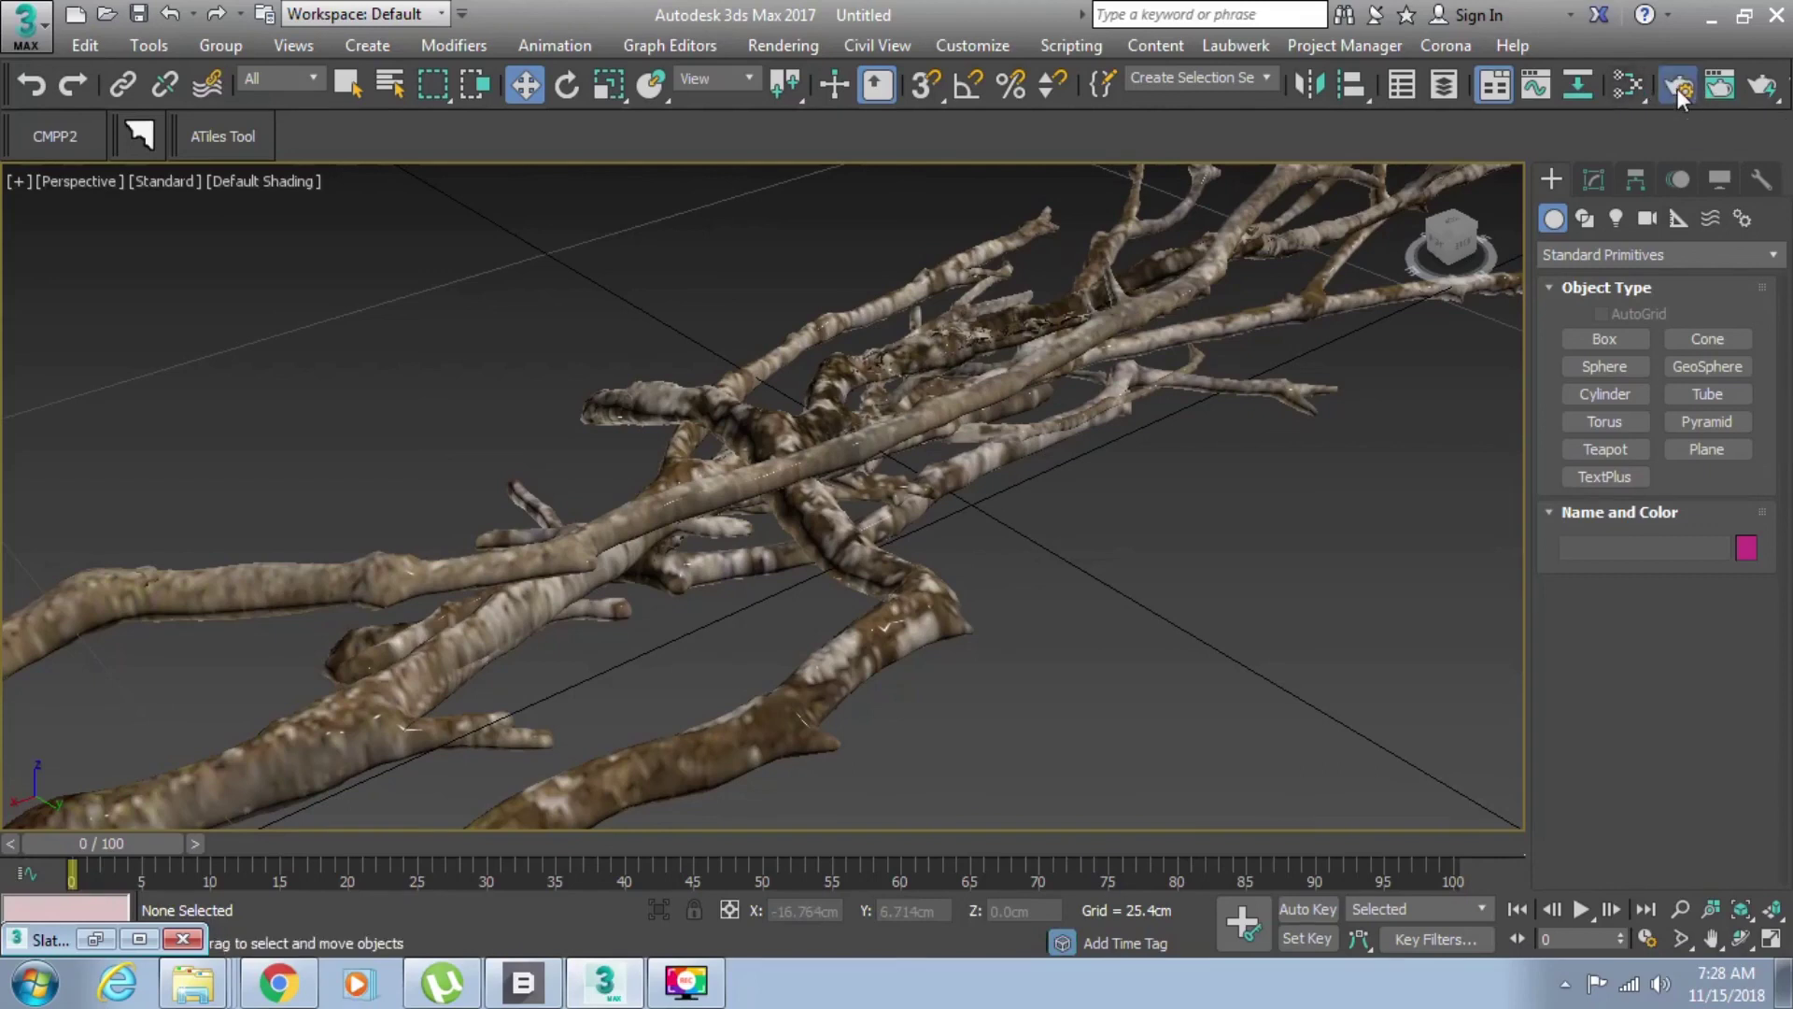
- Set the render output size to the HDTV (video) preset at 1920x1080 in Render Setup
{"action": "left_click", "coordinate": [1677, 88]}
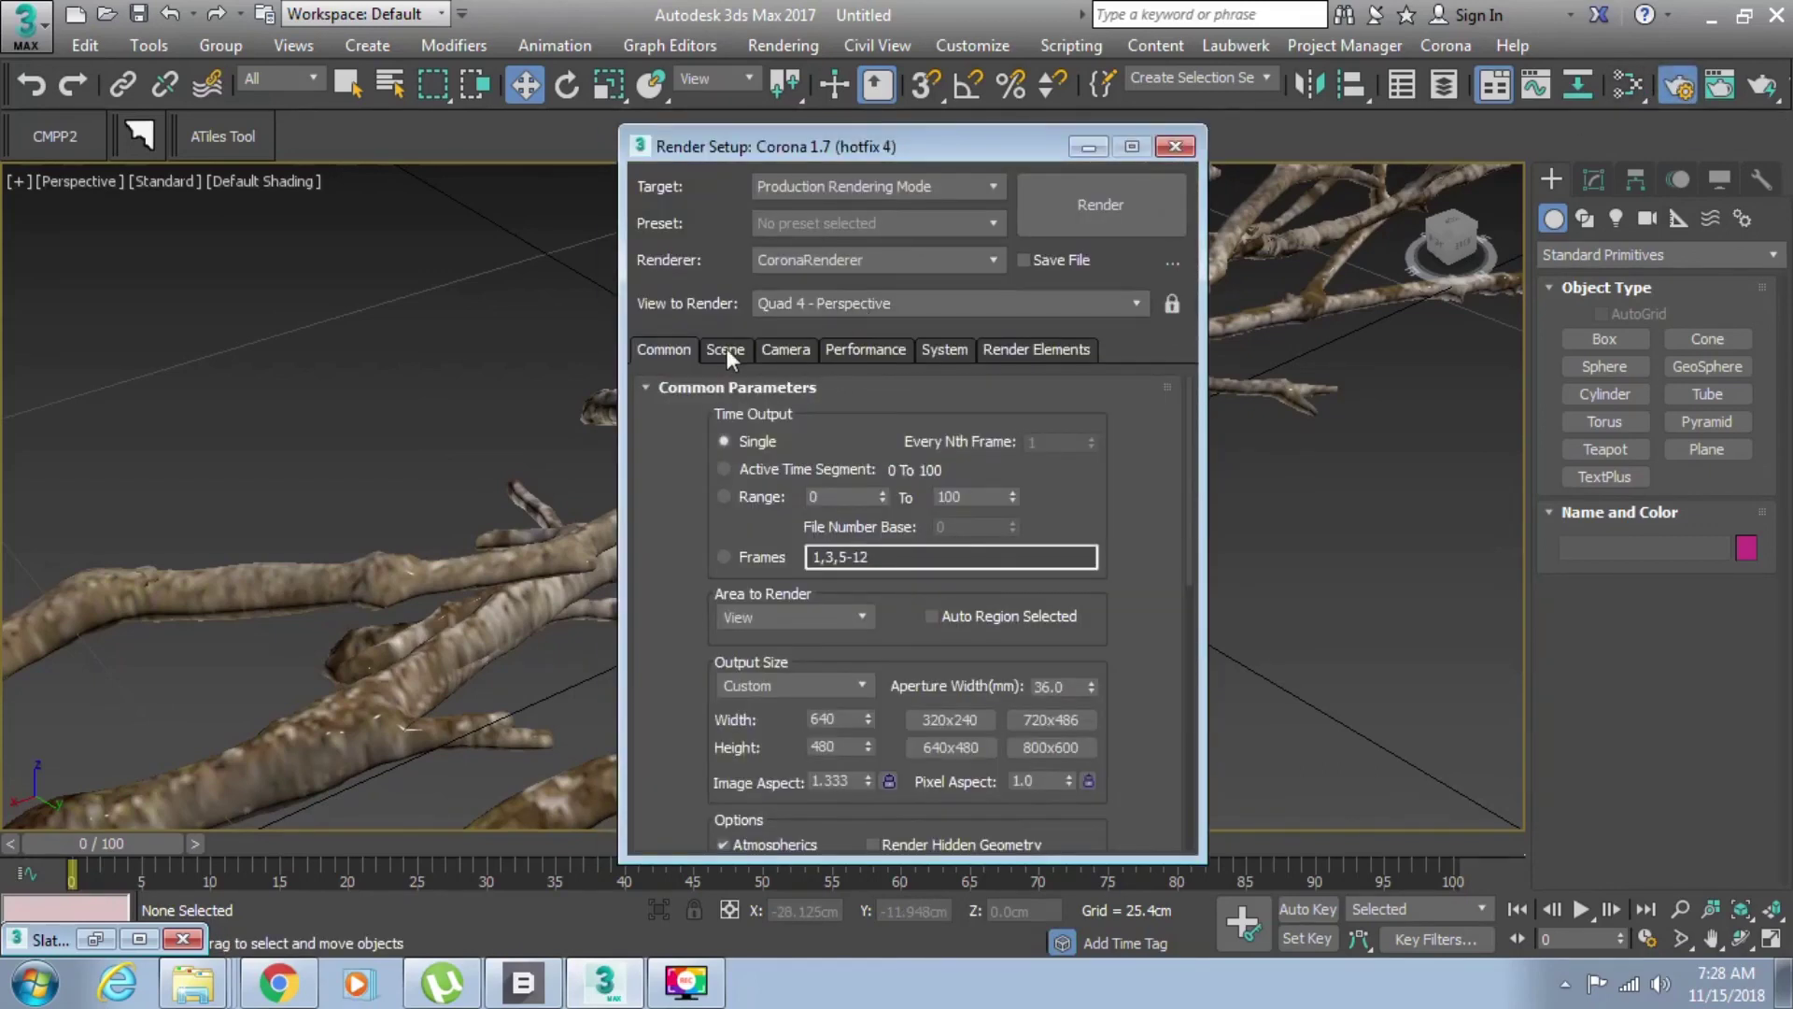
{"action": "left_click", "coordinate": [802, 683]}
{"action": "left_click", "coordinate": [793, 663]}
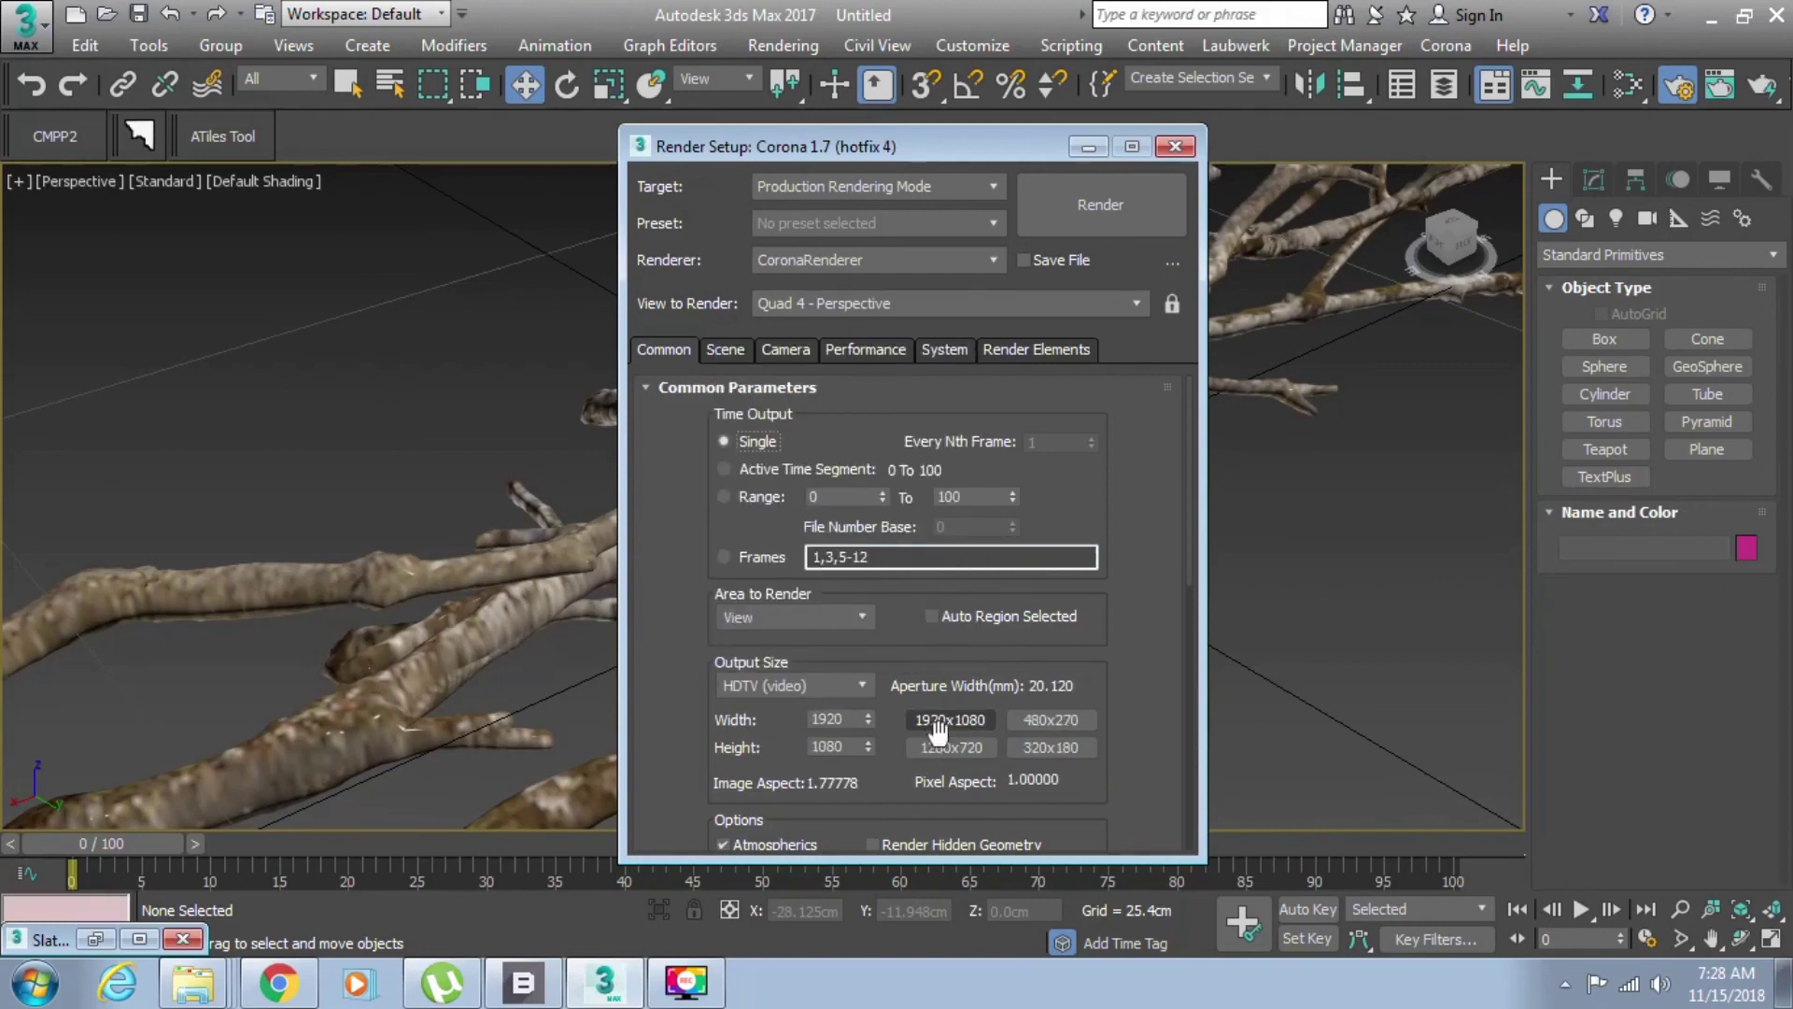
- Start a Corona interactive render of the branches in the perspective view and move the frame buffer aside to uncover part of the viewport
{"action": "left_click", "coordinate": [723, 353]}
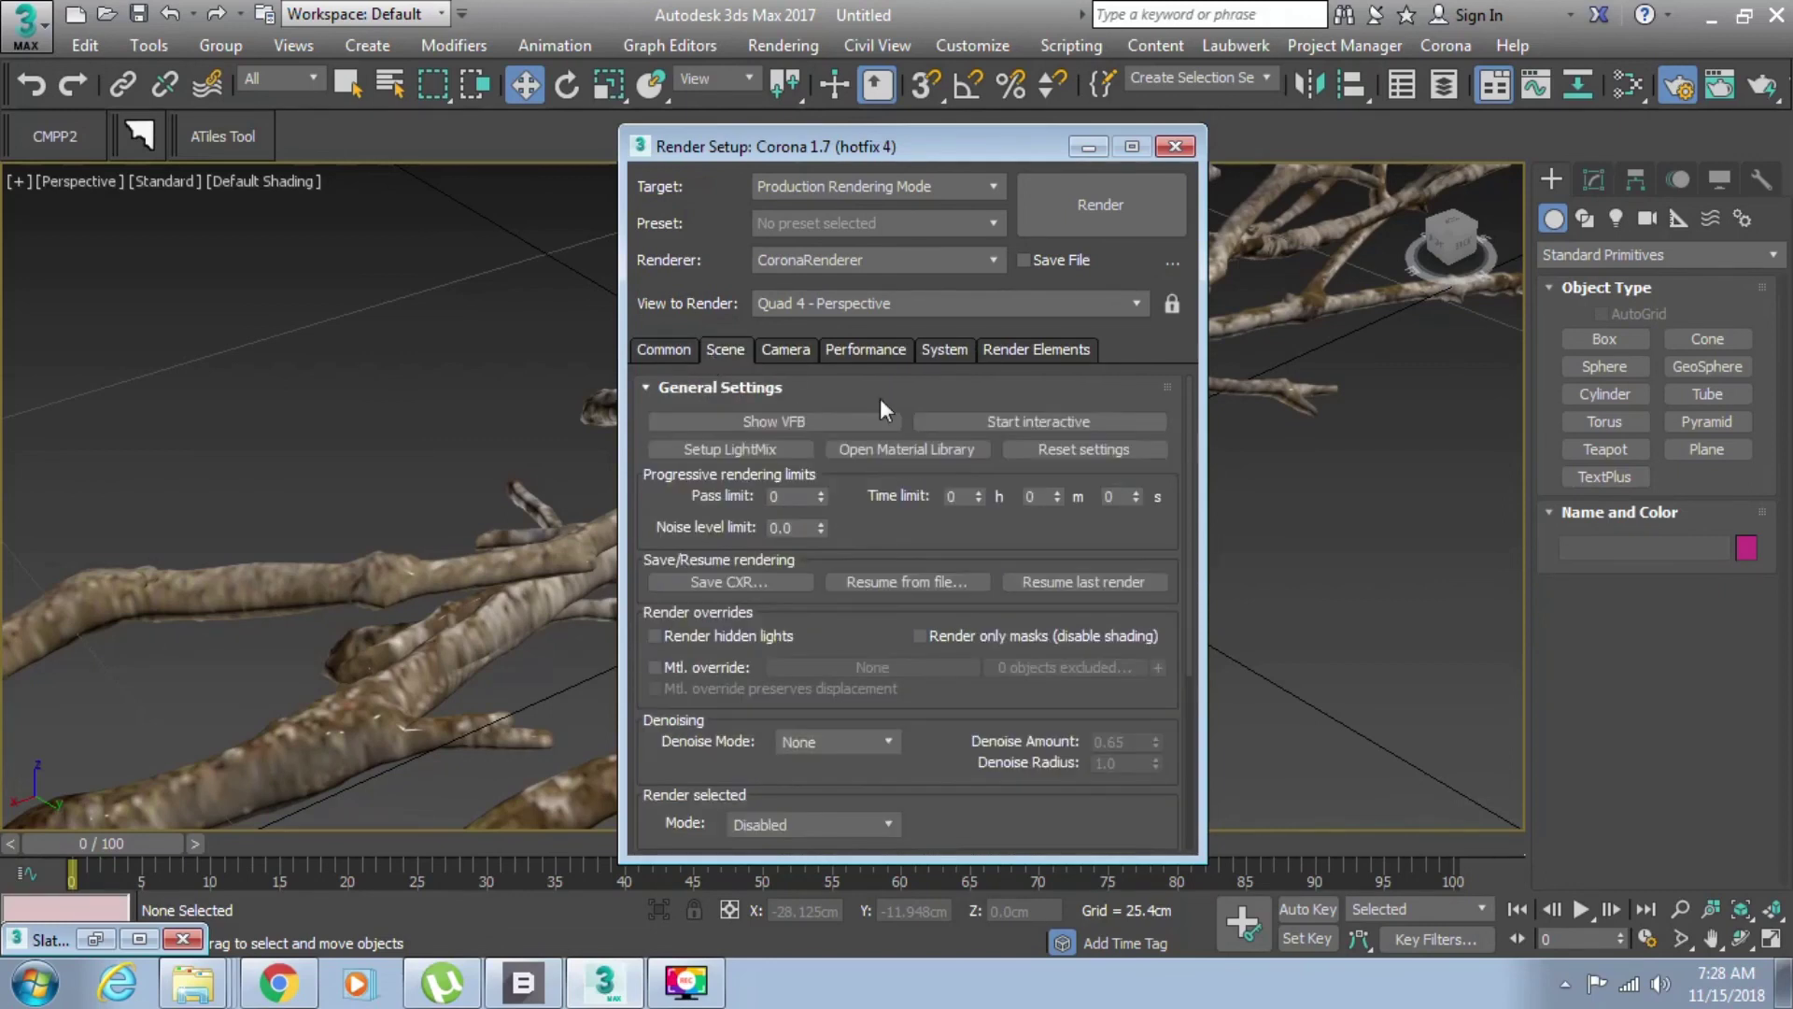
{"action": "scroll", "coordinate": [706, 759], "scroll_direction": "down", "scroll_amount": 5}
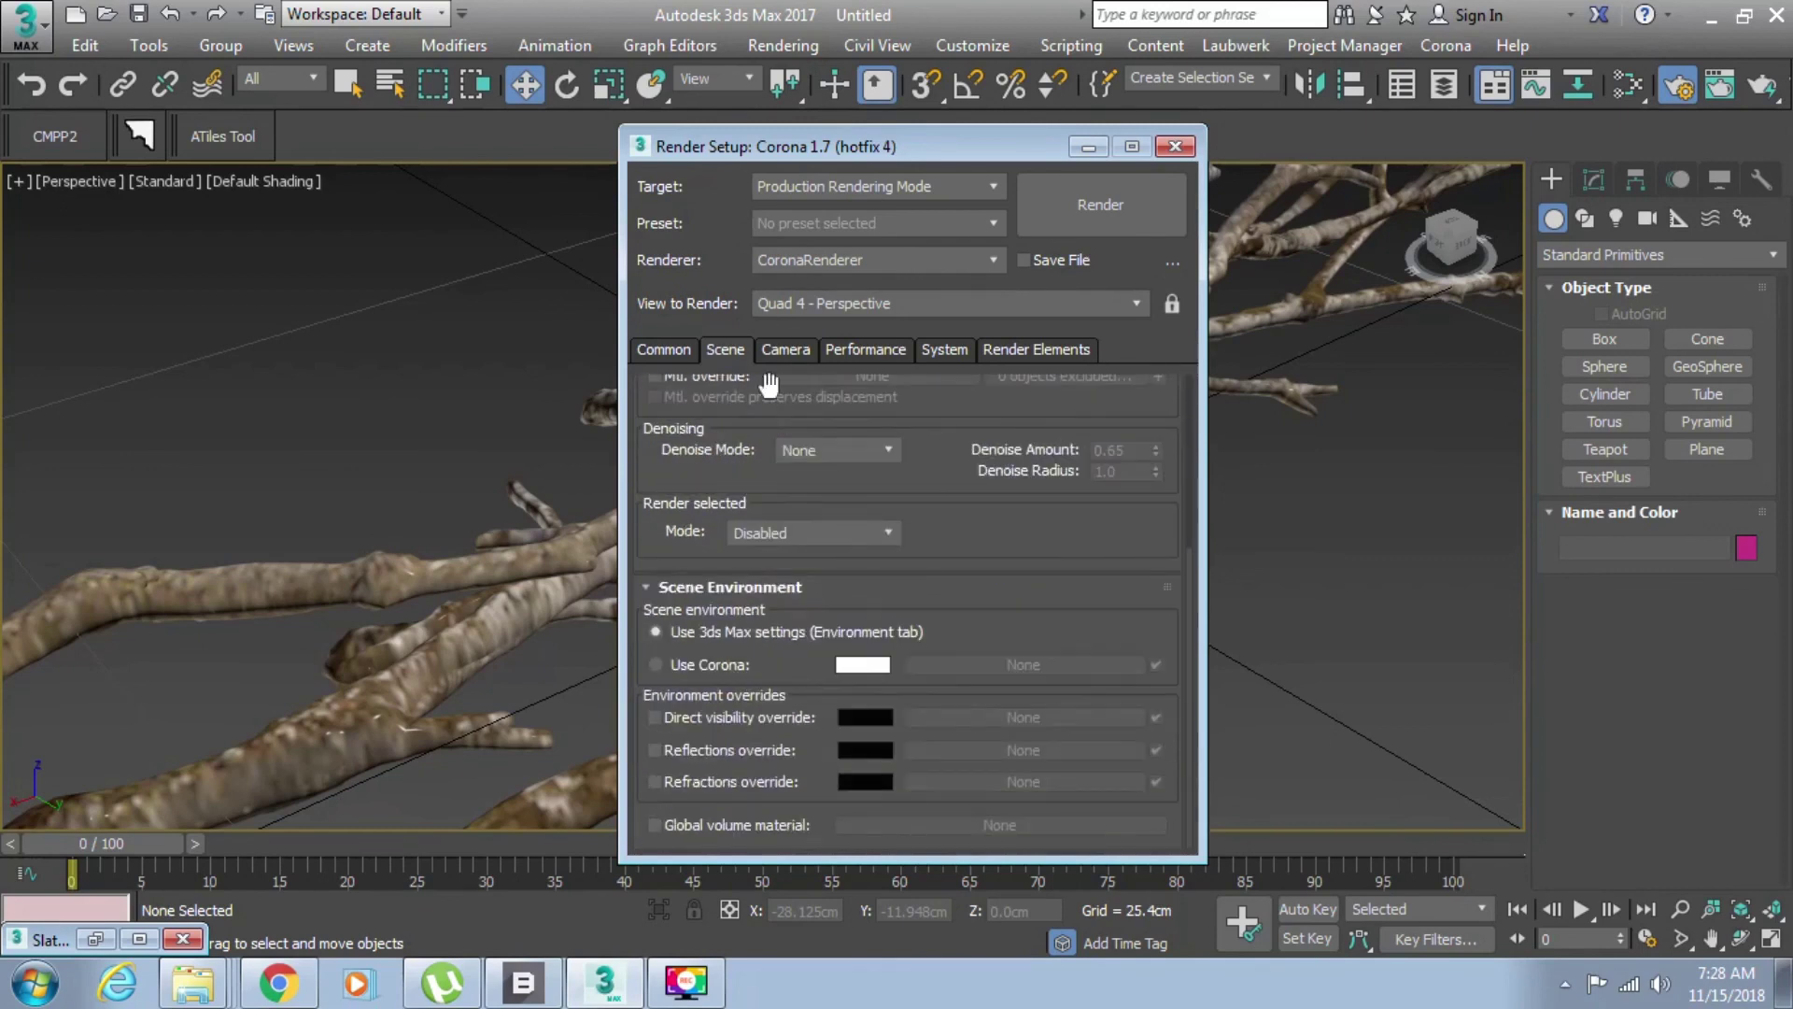
{"action": "scroll", "coordinate": [887, 444], "scroll_direction": "up", "scroll_amount": 5}
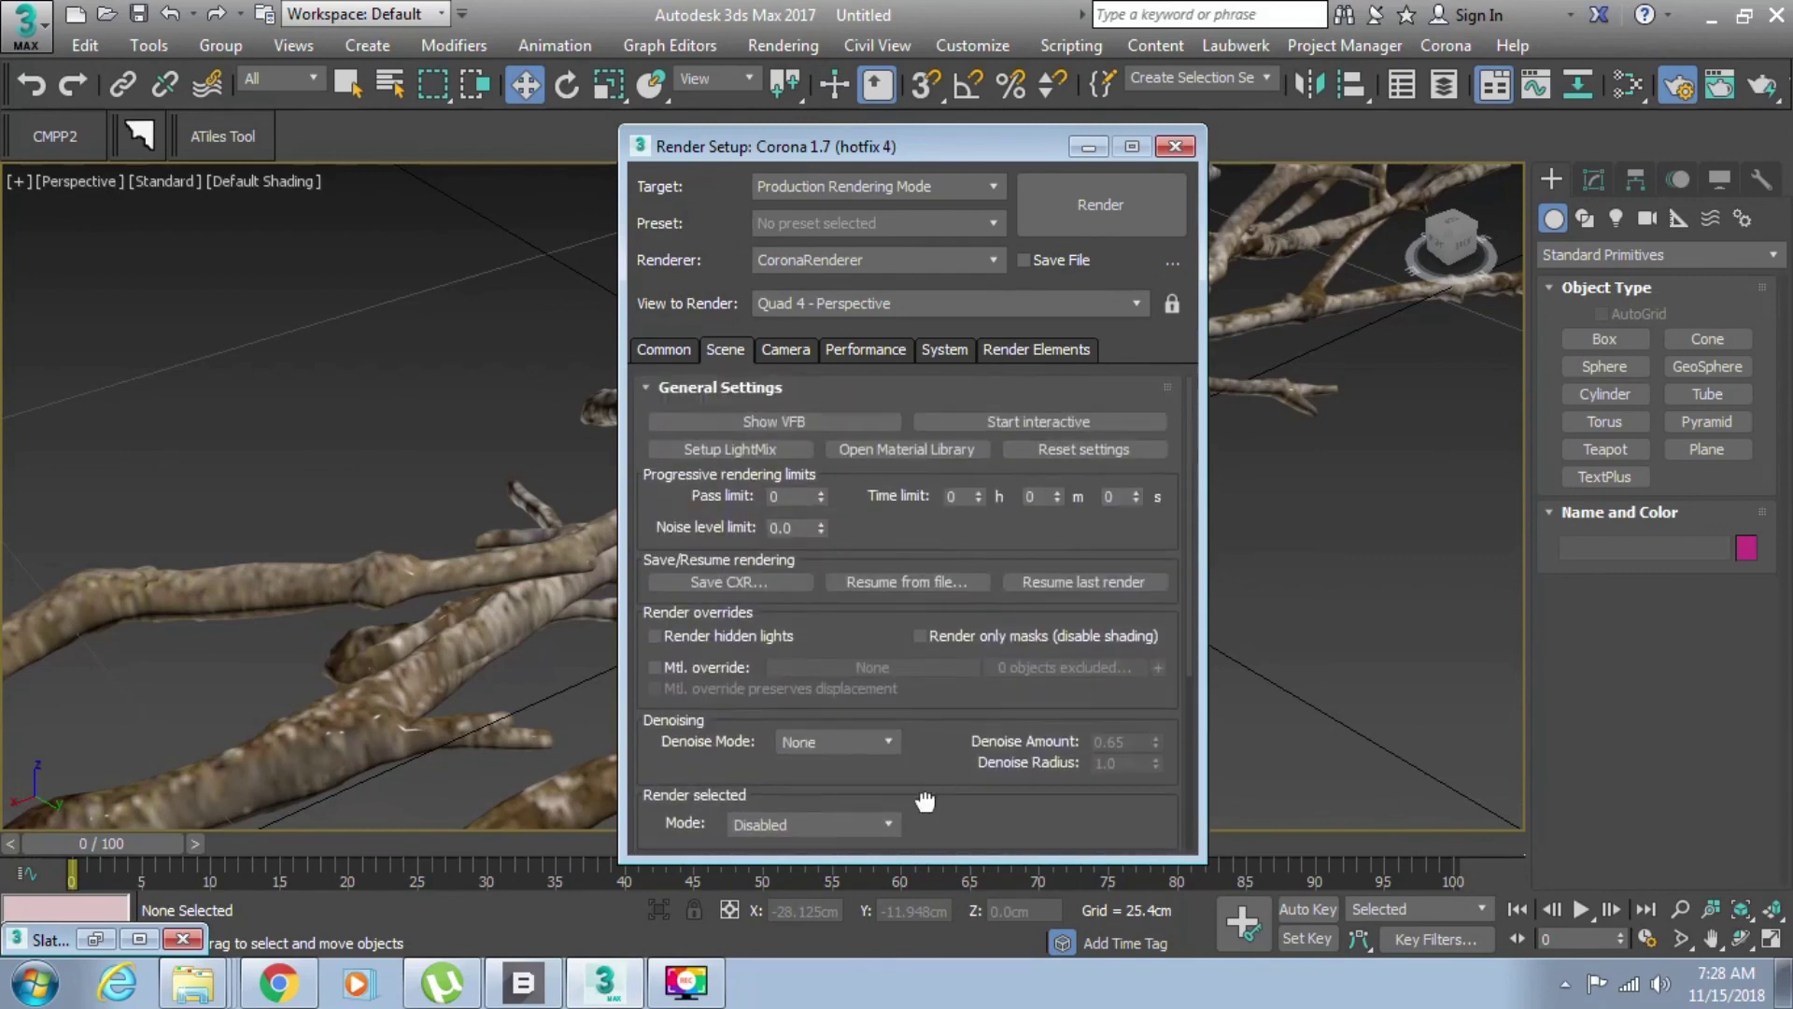
{"action": "left_click", "coordinate": [1035, 421]}
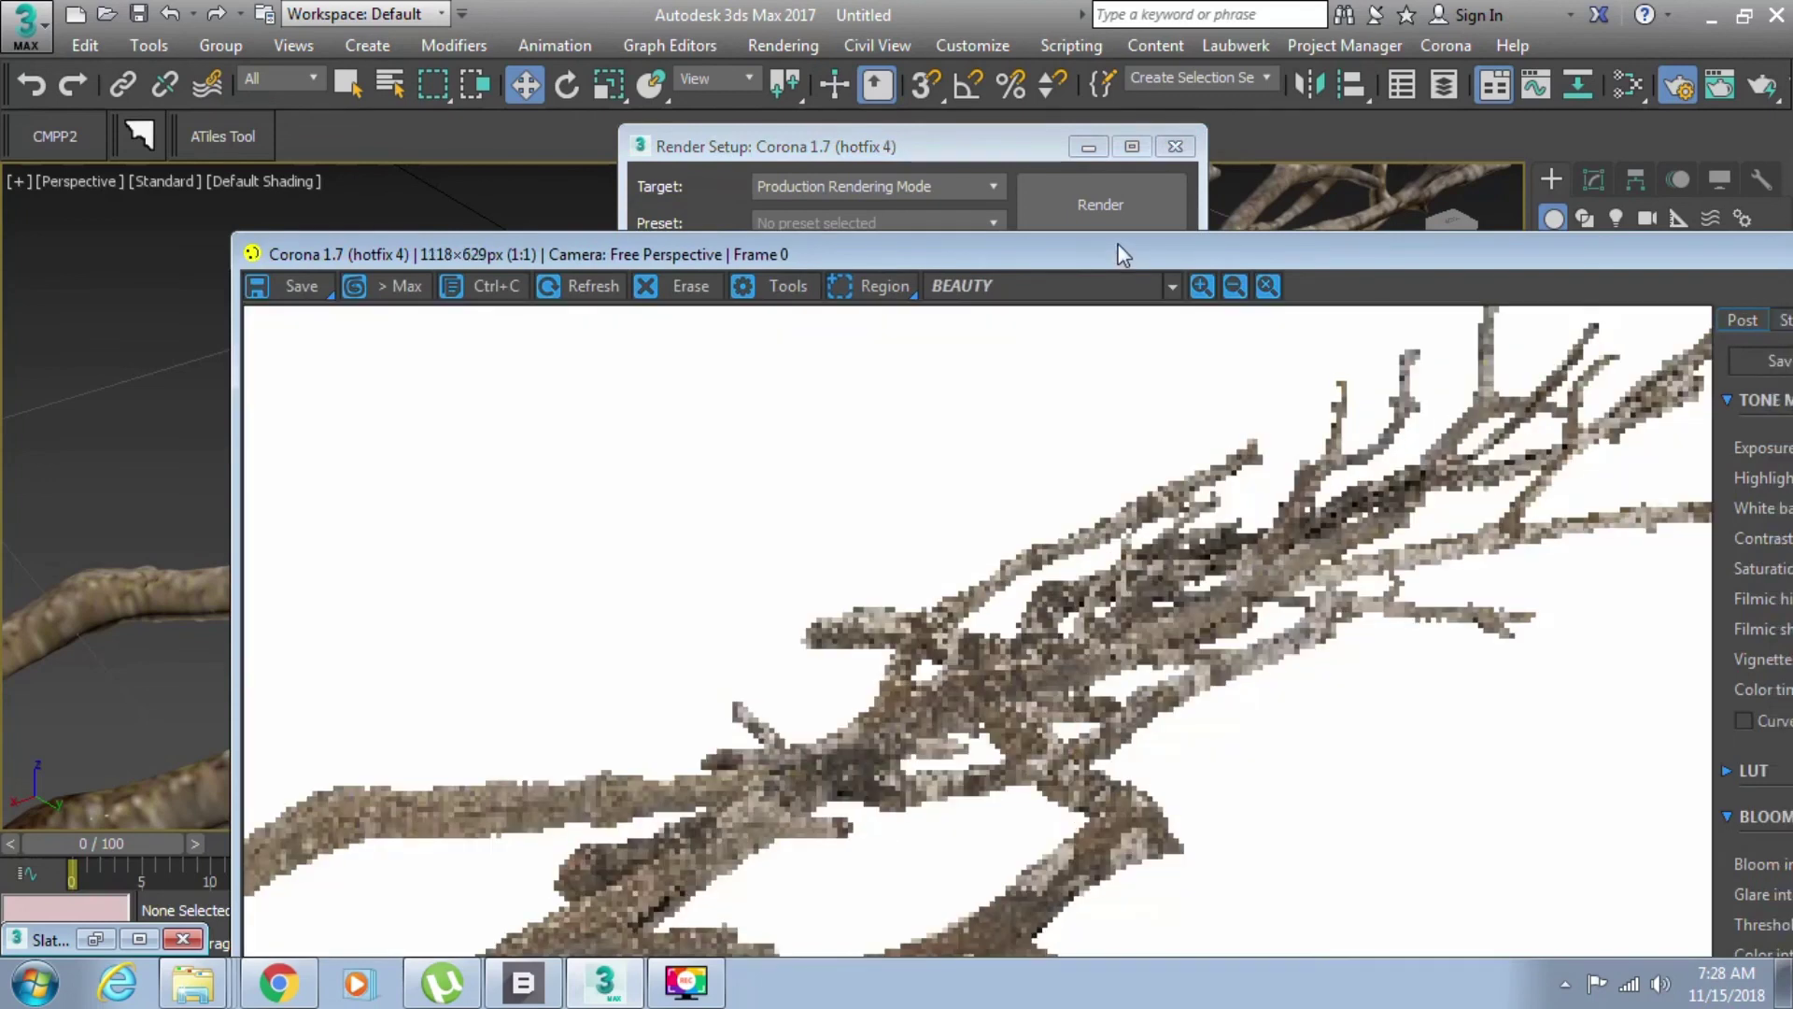
{"action": "left_click_drag", "start_coordinate": [1124, 255], "coordinate": [1350, 104]}
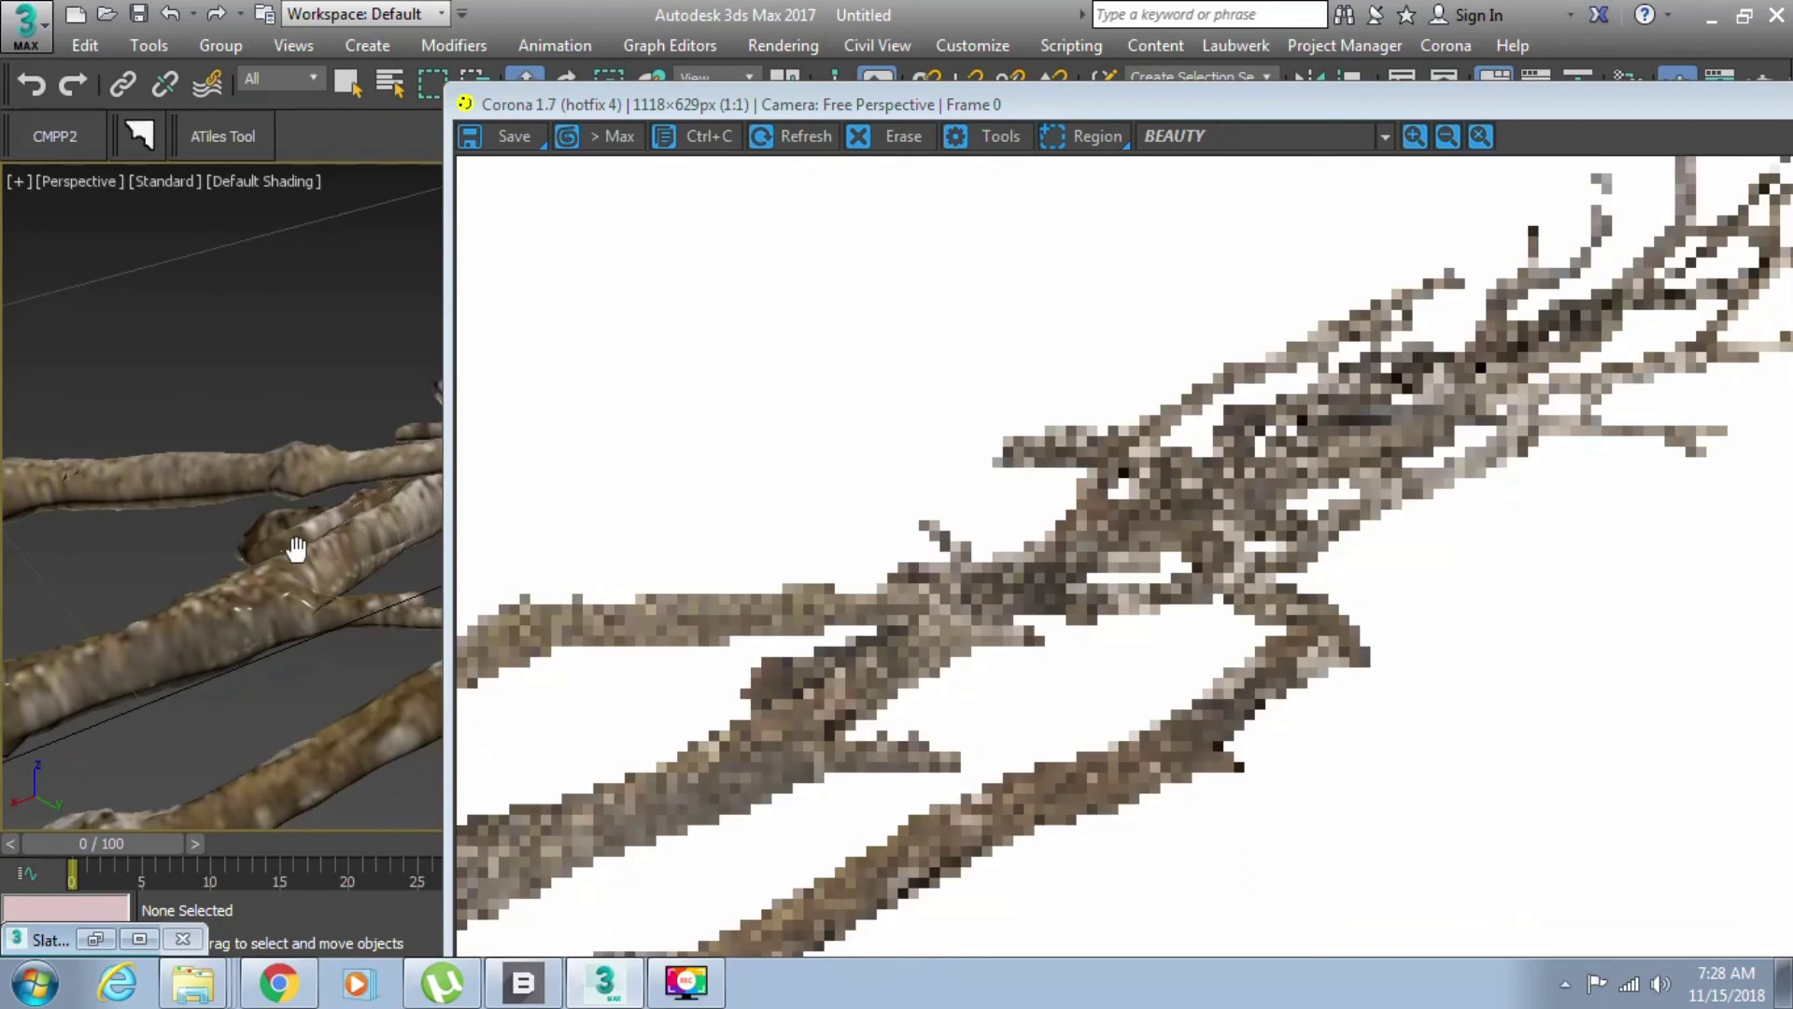